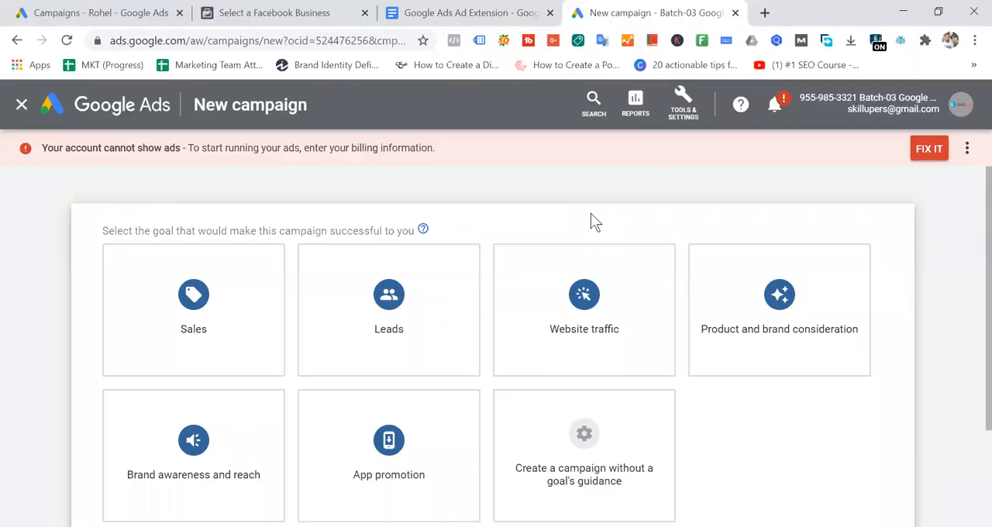
- Create a Search campaign with the Website traffic goal and continue to its campaign settings
scroll(589, 217, down, 2)
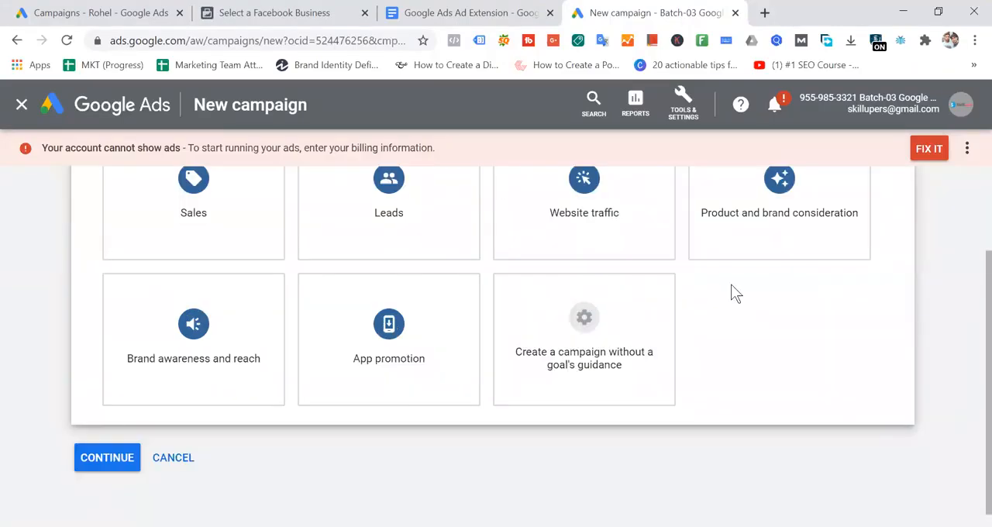
click(610, 225)
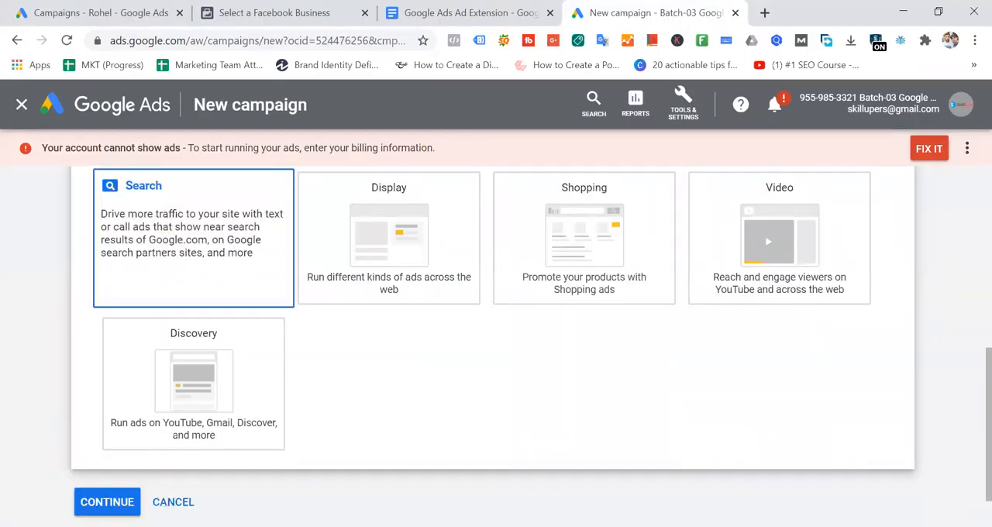
click(114, 501)
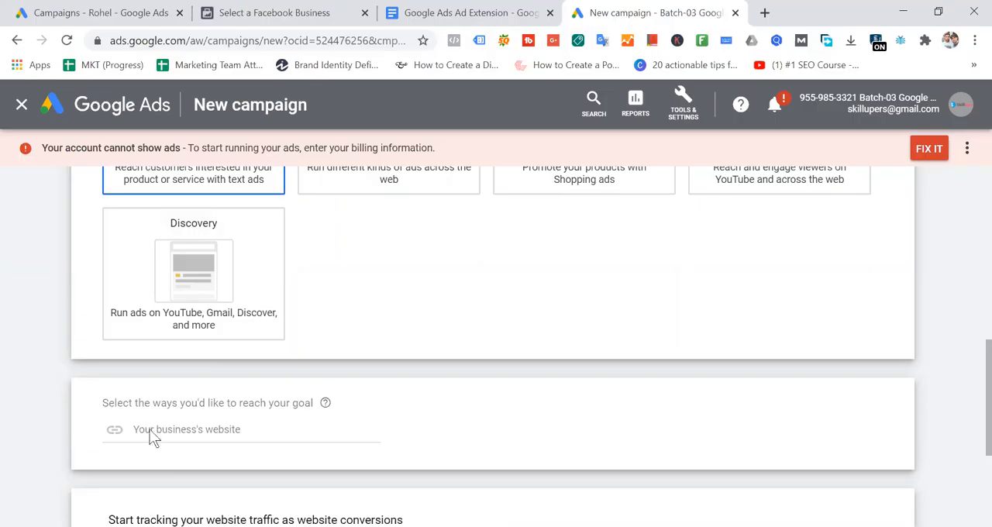
scroll(355, 316, down, 2)
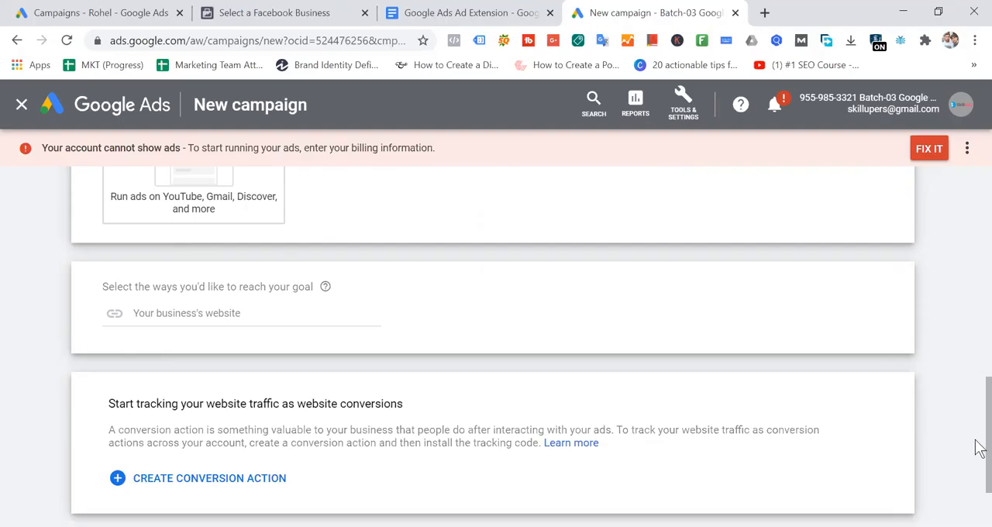
scroll(979, 439, down, 2)
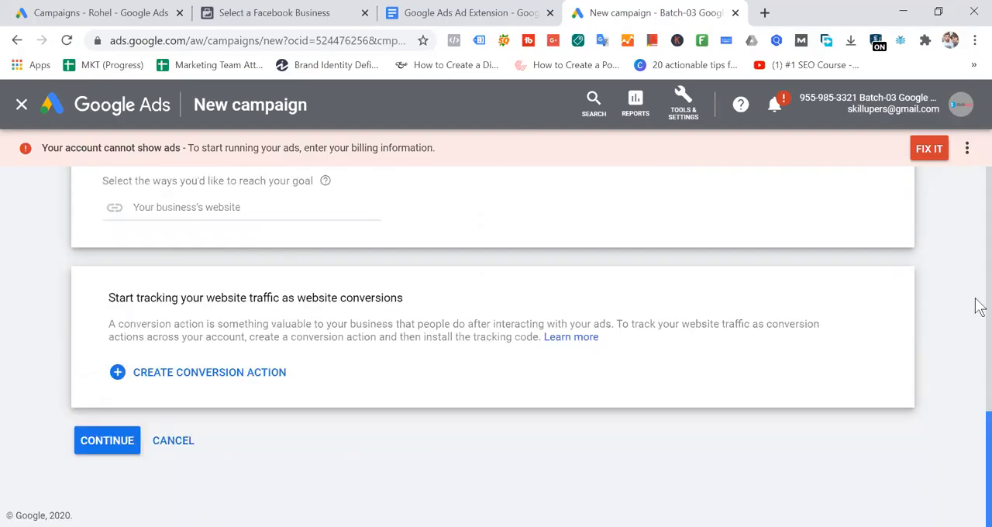
click(106, 439)
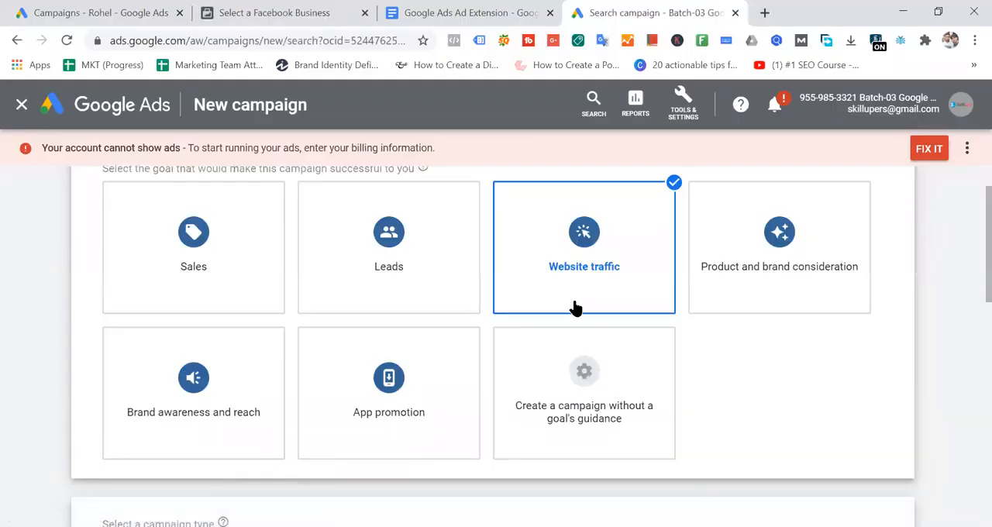
- Review the campaign name and networks, and expand the additional settings below the Networks section
scroll(968, 348, down, 3)
scroll(577, 372, up, 4)
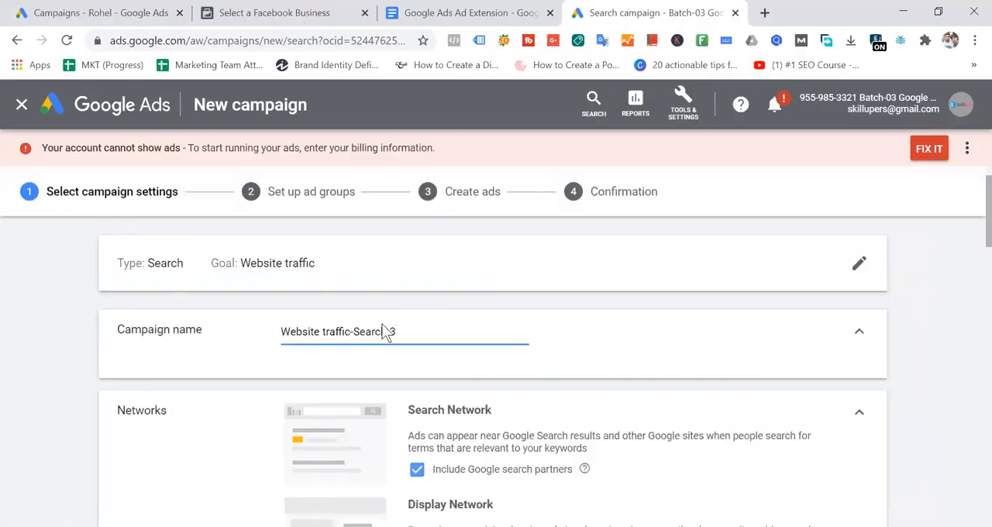
scroll(656, 275, down, 3)
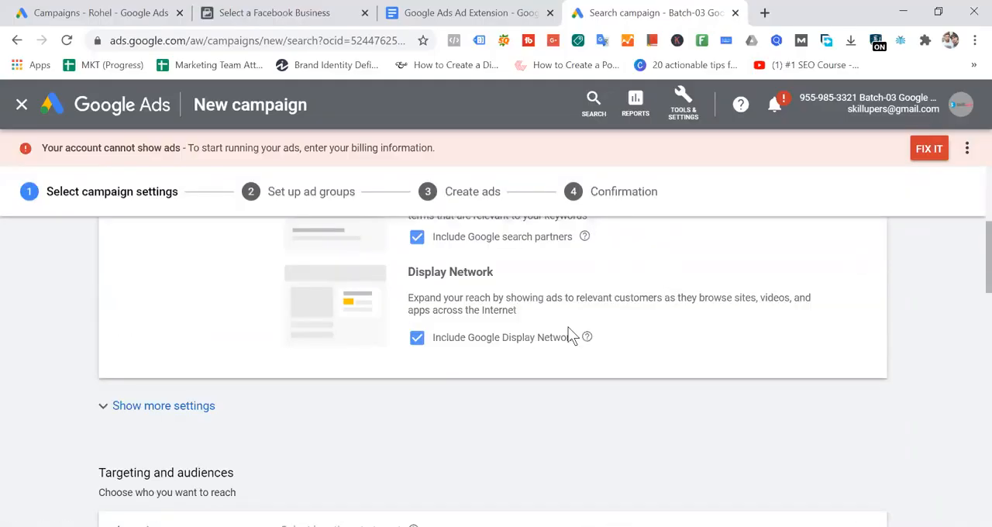
scroll(570, 335, down, 2)
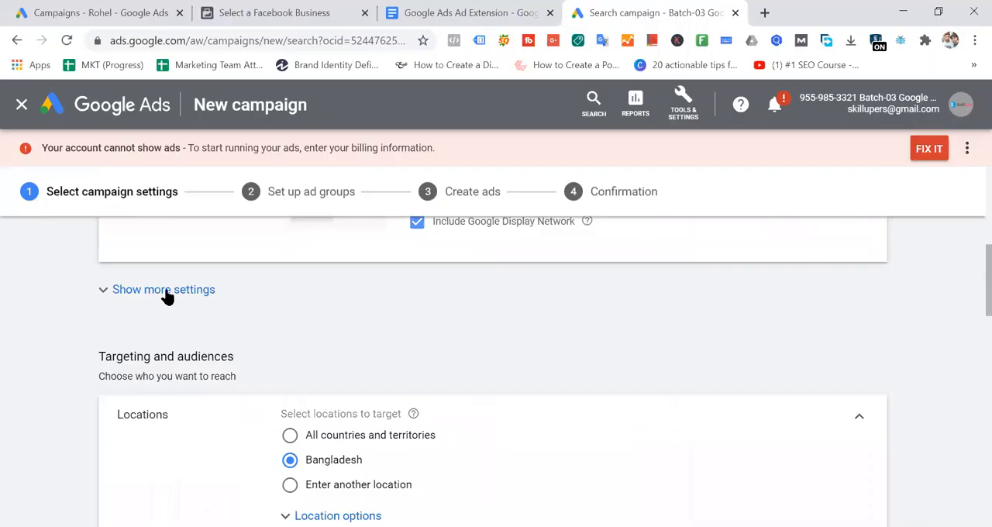
click(535, 304)
scroll(537, 321, down, 2)
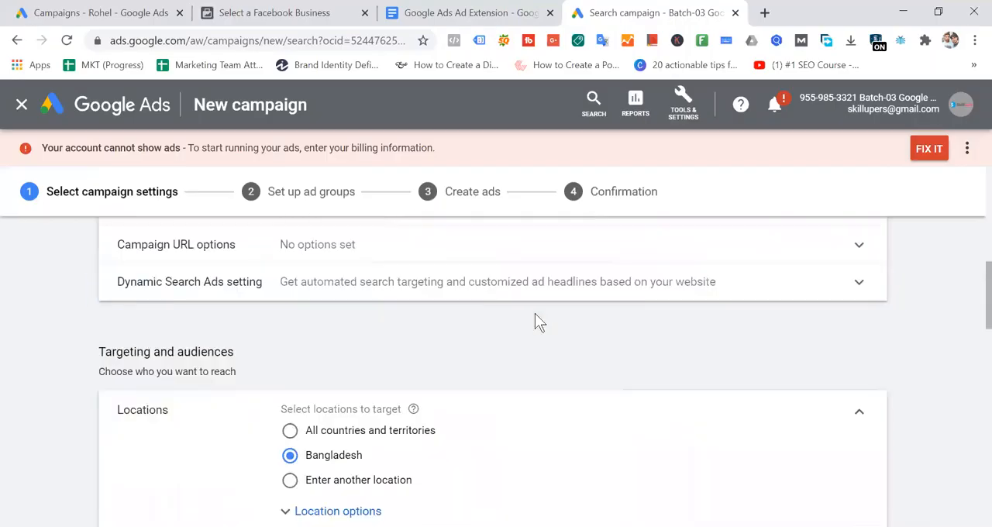
- Set the campaign's average daily budget to $5.00
scroll(536, 321, down, 2)
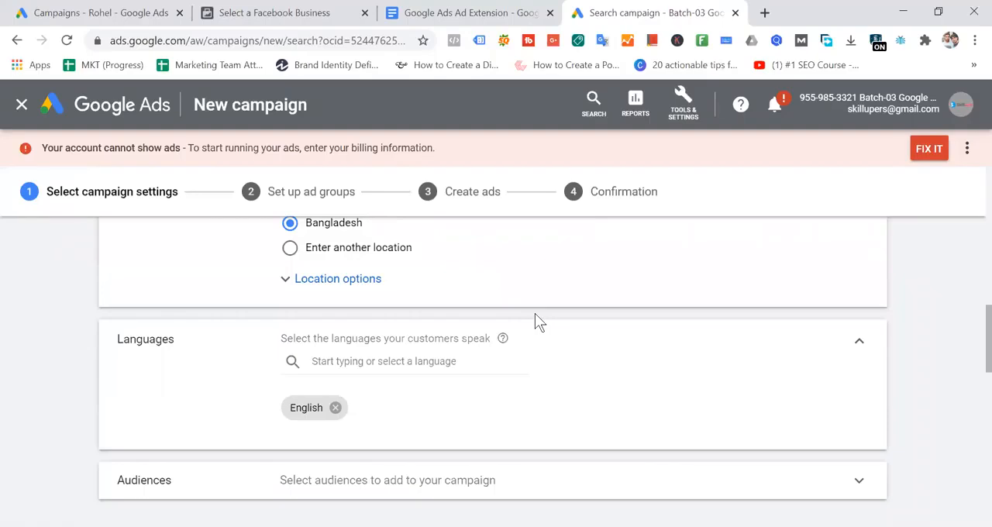
scroll(535, 318, down, 2)
scroll(535, 319, down, 3)
click(328, 275)
text(5)
click(568, 291)
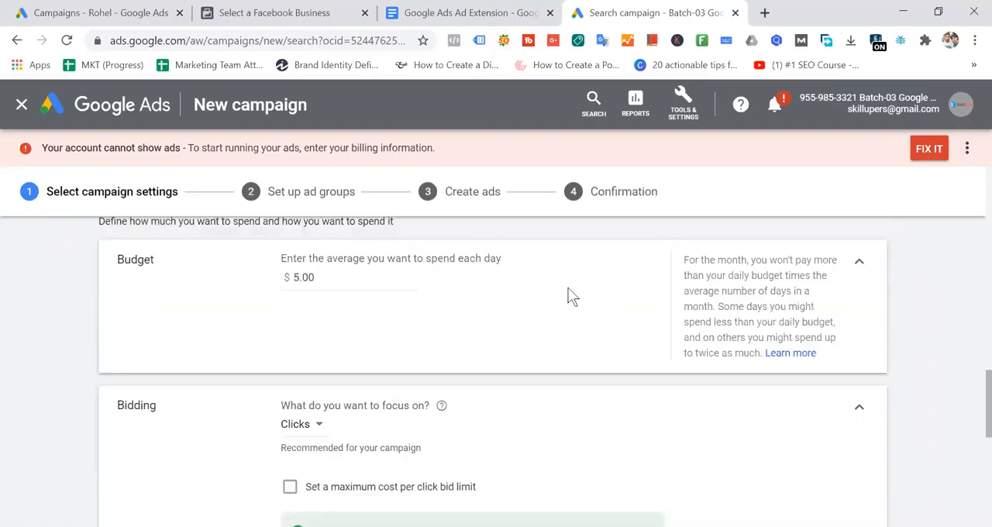
- Switch bidding to direct strategy selection, examine the available bid strategies, and return to the previous bidding options
scroll(568, 290, down, 3)
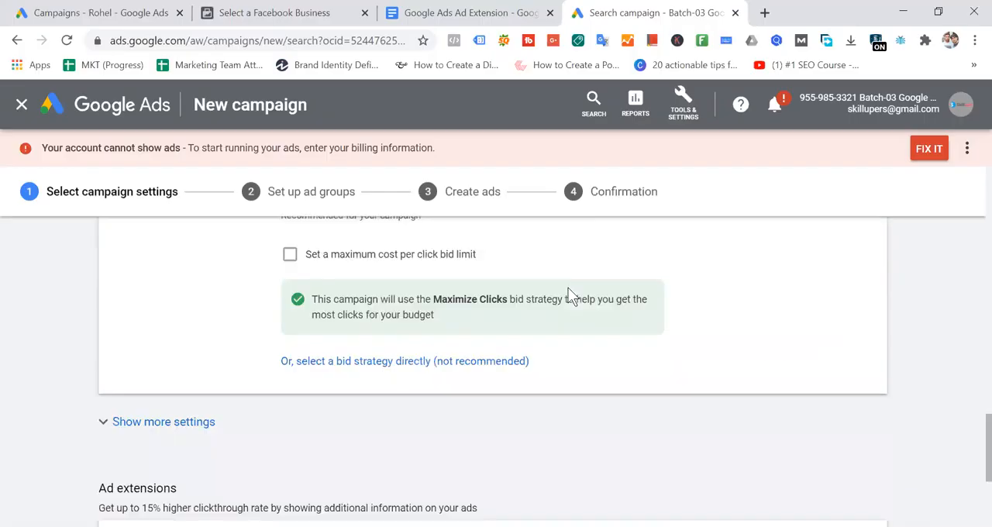
click(446, 361)
scroll(452, 388, down, 2)
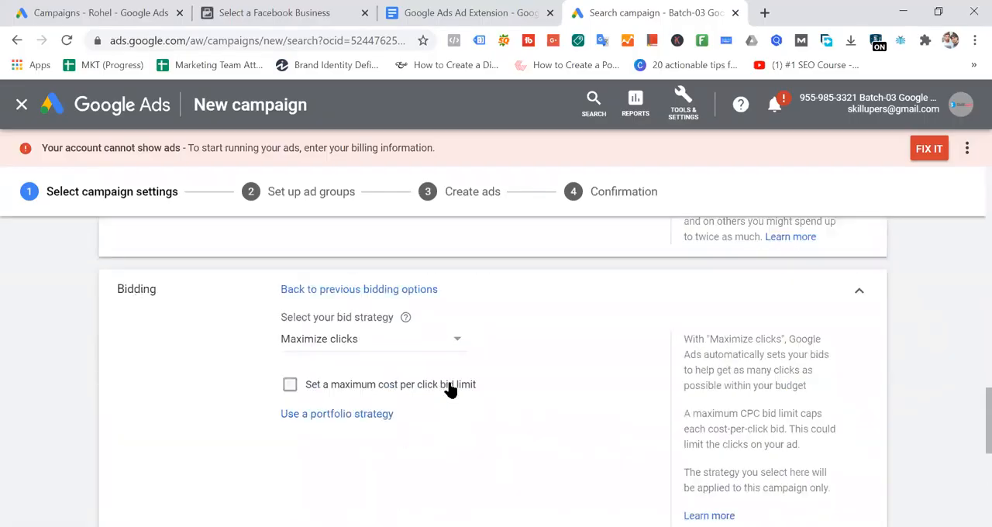
scroll(556, 316, down, 5)
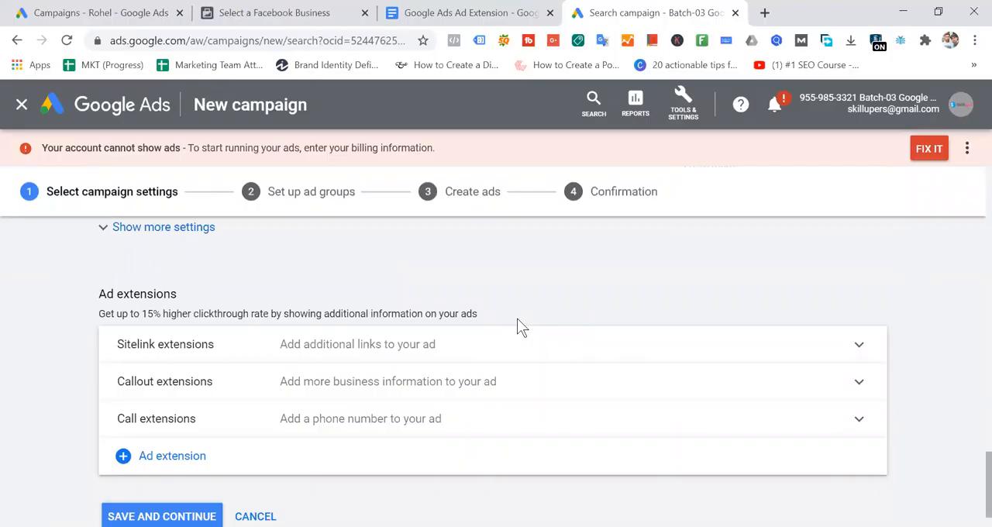
scroll(521, 327, up, 5)
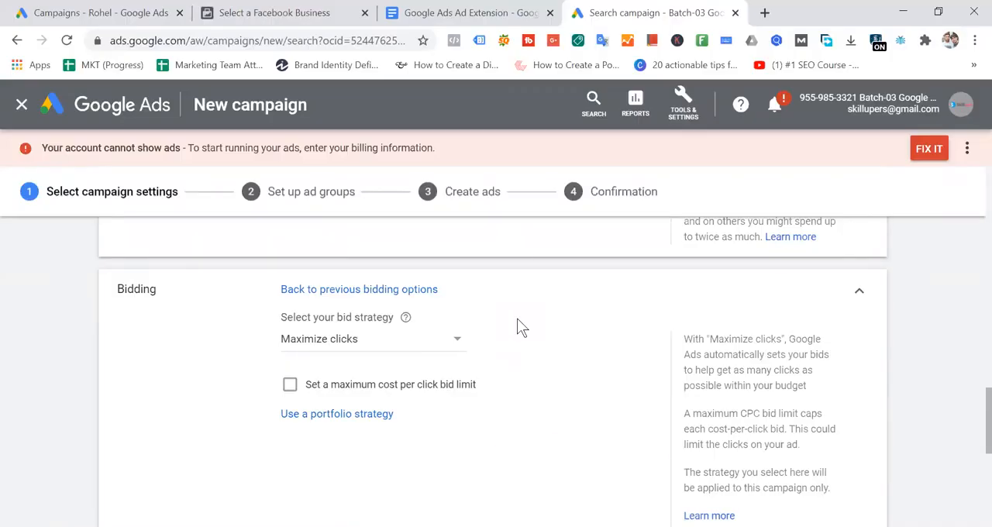
click(454, 343)
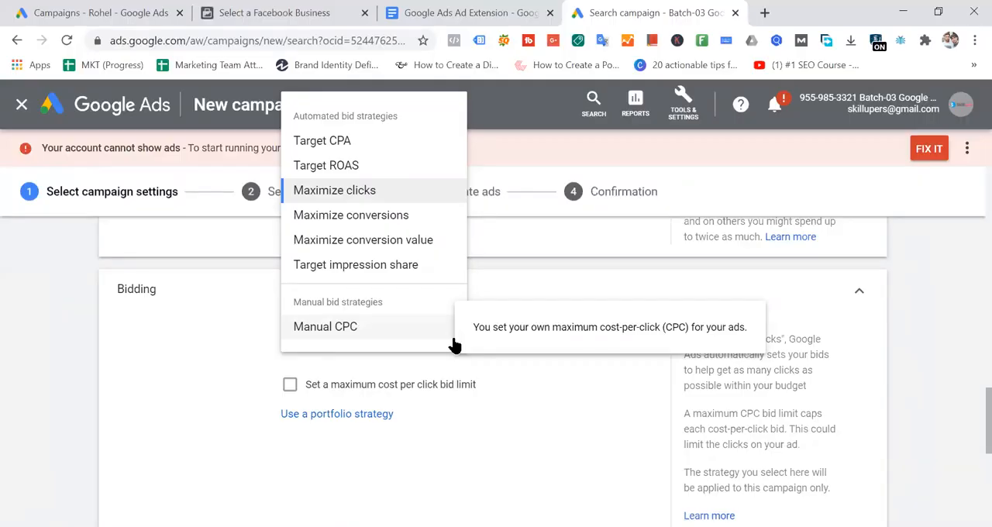
click(240, 235)
click(386, 341)
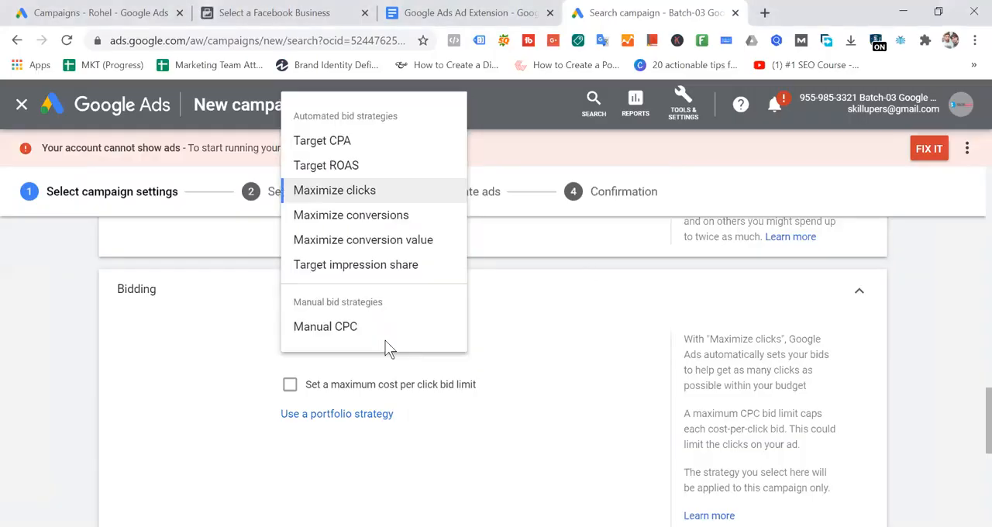
click(417, 401)
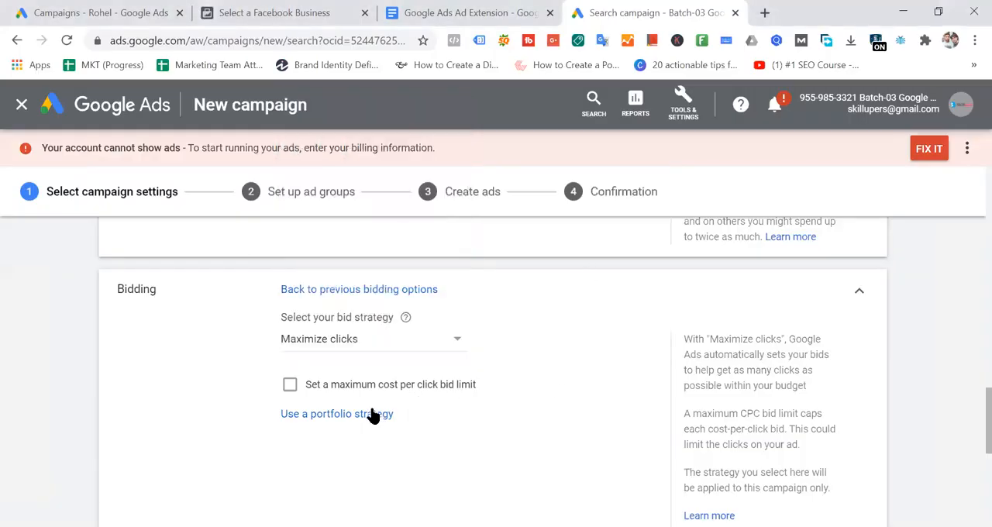
click(369, 345)
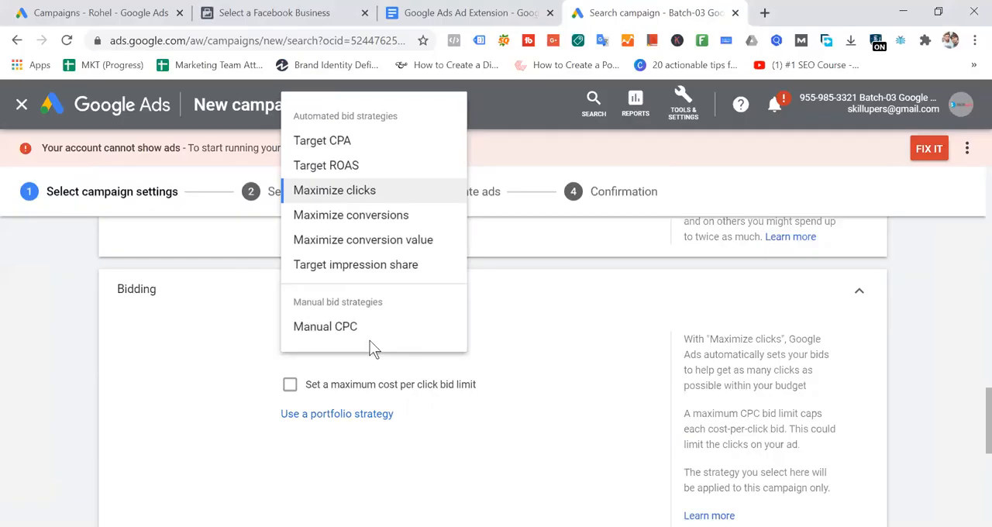
click(566, 318)
click(388, 290)
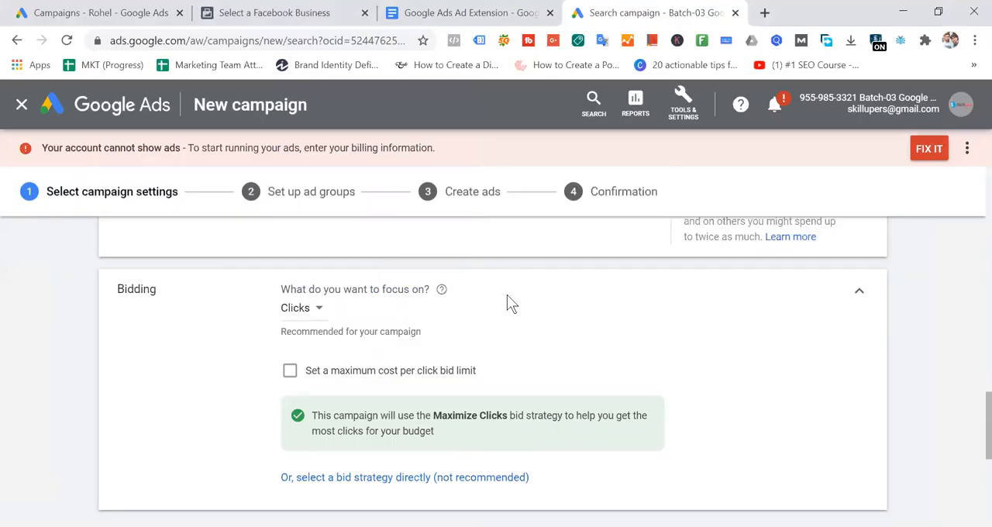
- Enable the maximum cost per click bid limit and view the choices for what the bidding focuses on
click(291, 375)
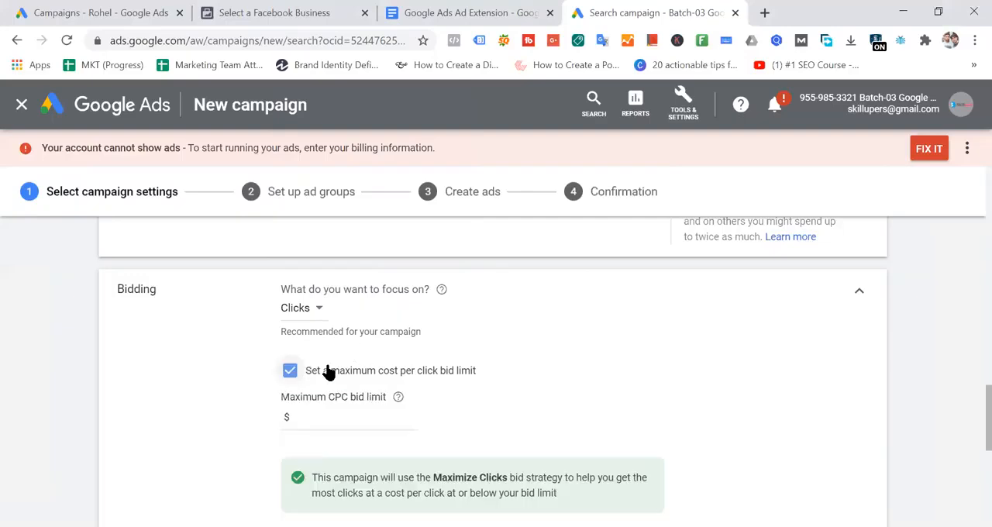
click(331, 413)
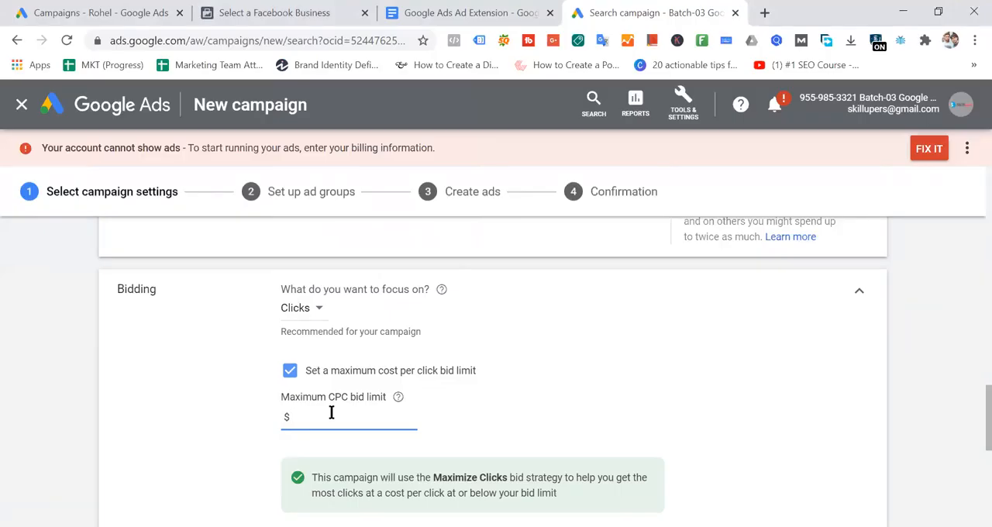
click(321, 310)
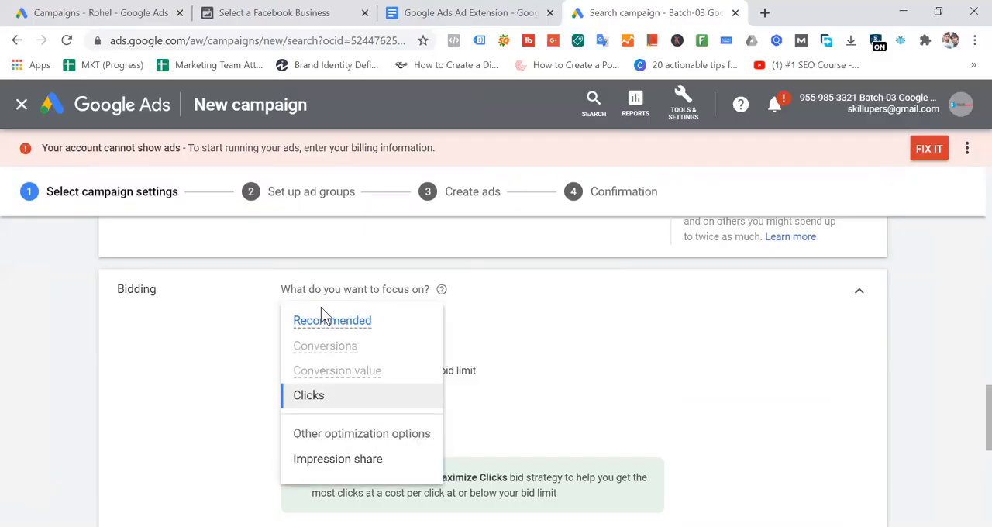
click(589, 330)
- View the directly selectable bid strategies once more and go back to the focus-based bidding options
scroll(436, 339, down, 3)
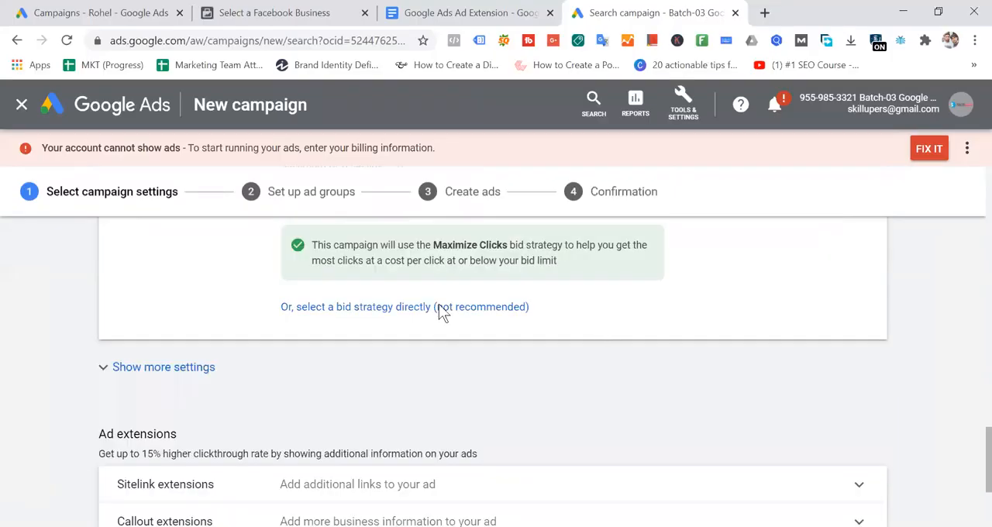
click(439, 307)
click(366, 467)
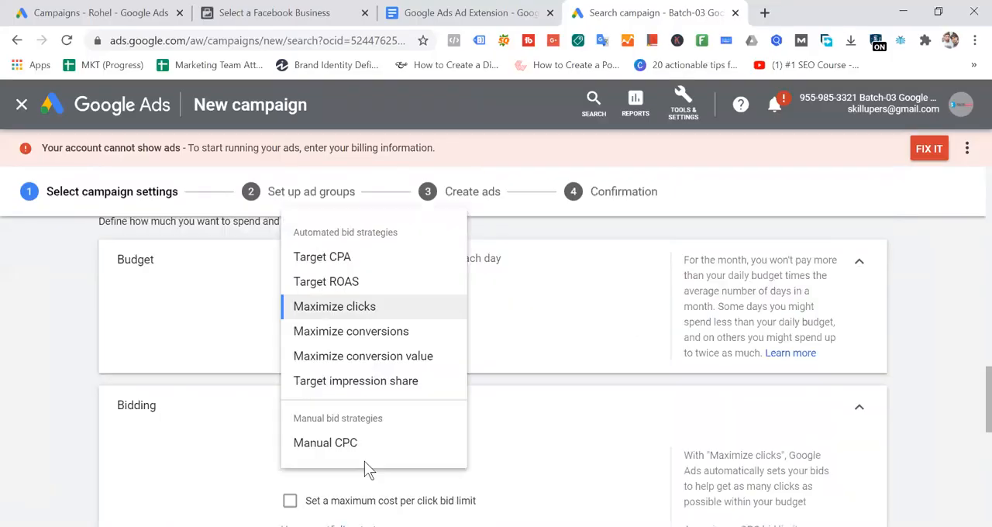
click(583, 398)
click(357, 406)
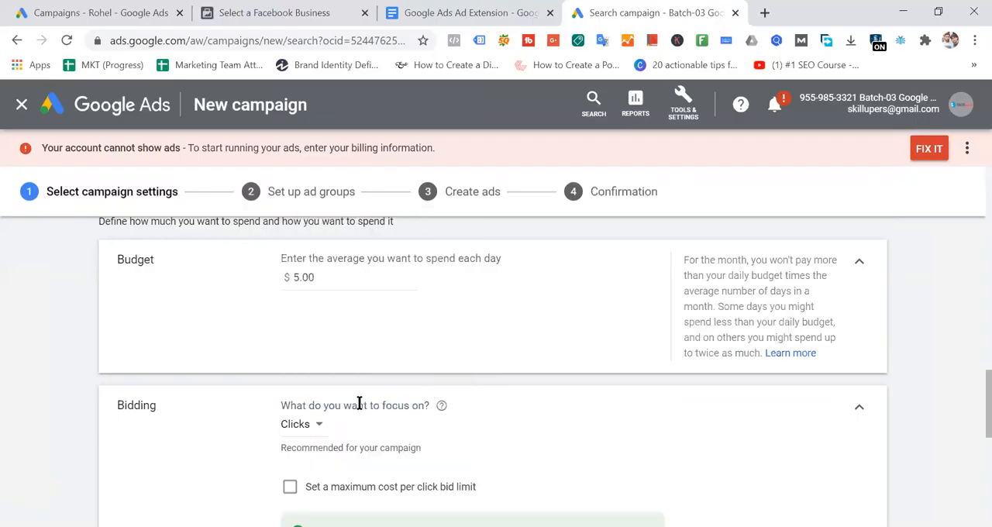
- Enable the maximum cost per click bid limit and set it to $1.00
scroll(349, 395, down, 2)
click(289, 371)
click(336, 418)
text(1)
click(687, 393)
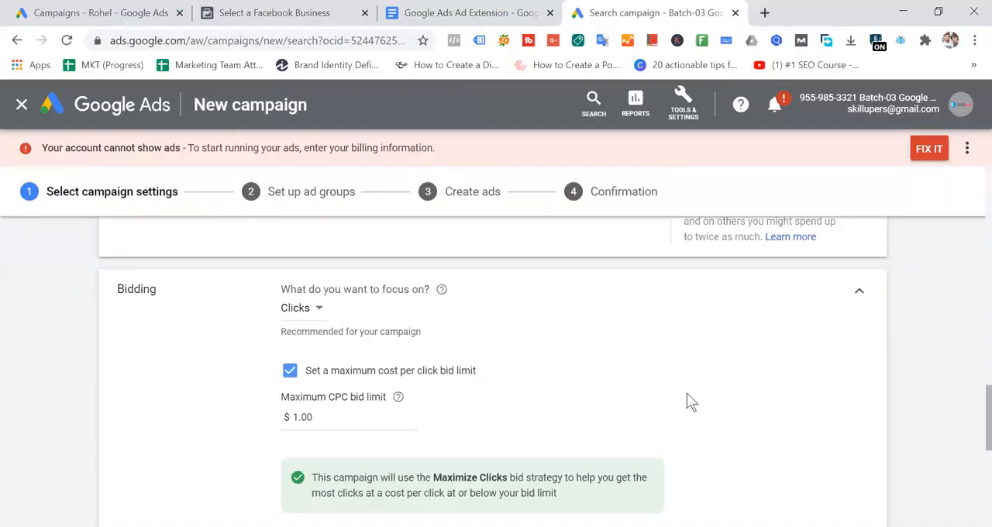
- Switch bidding to direct strategy selection and choose Target CPA as the bid strategy
scroll(692, 402, down, 2)
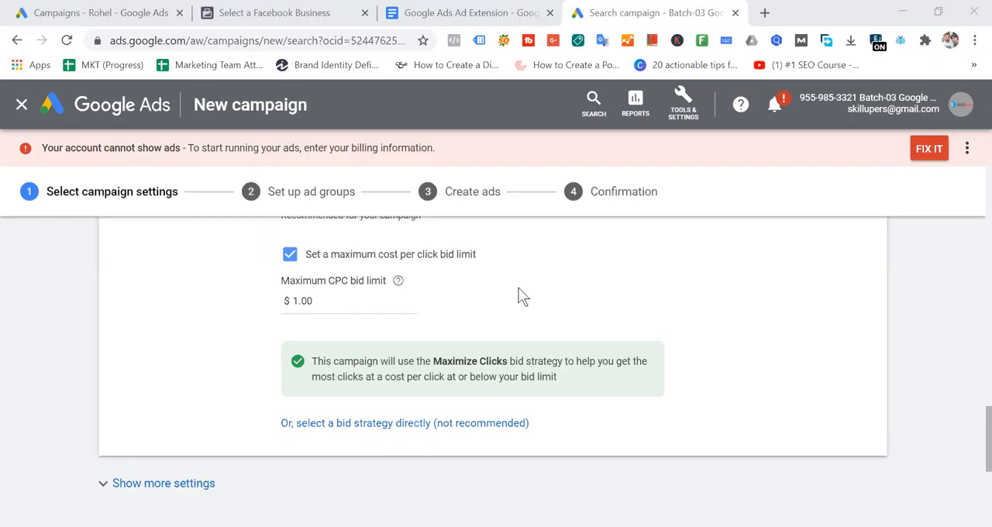
click(421, 424)
scroll(393, 323, up, 2)
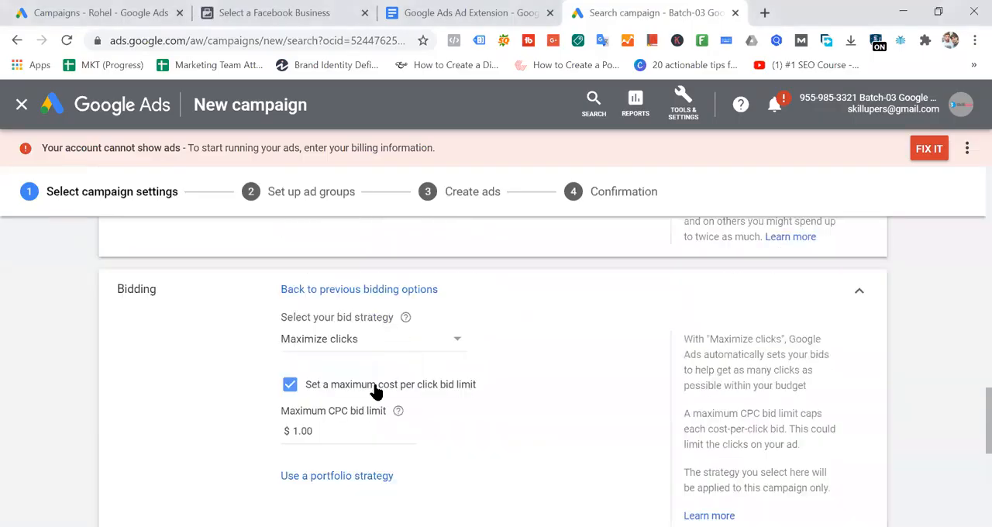
click(331, 427)
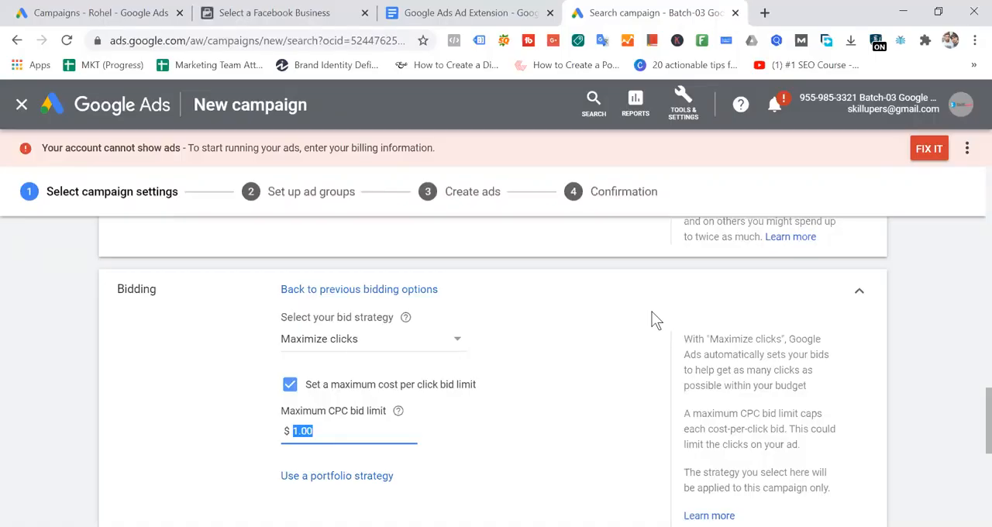
click(438, 341)
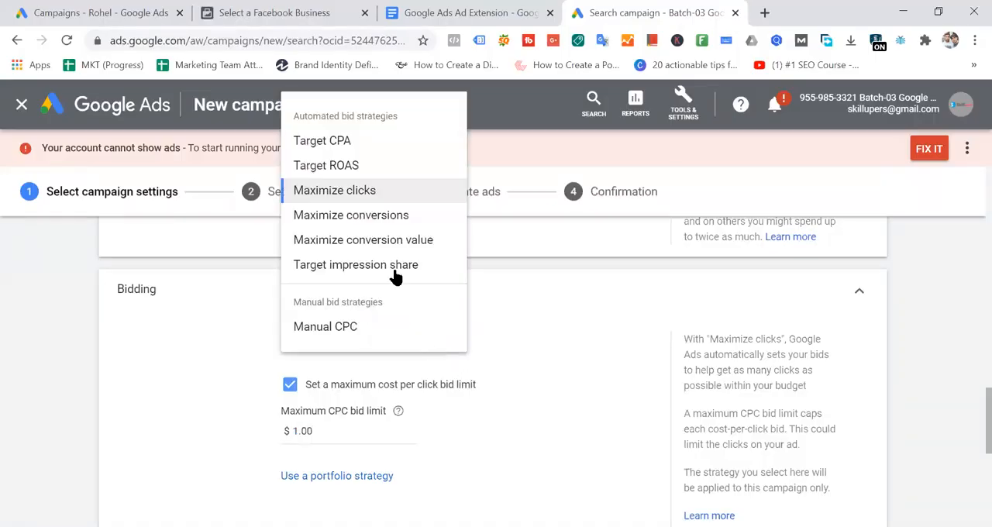
click(341, 140)
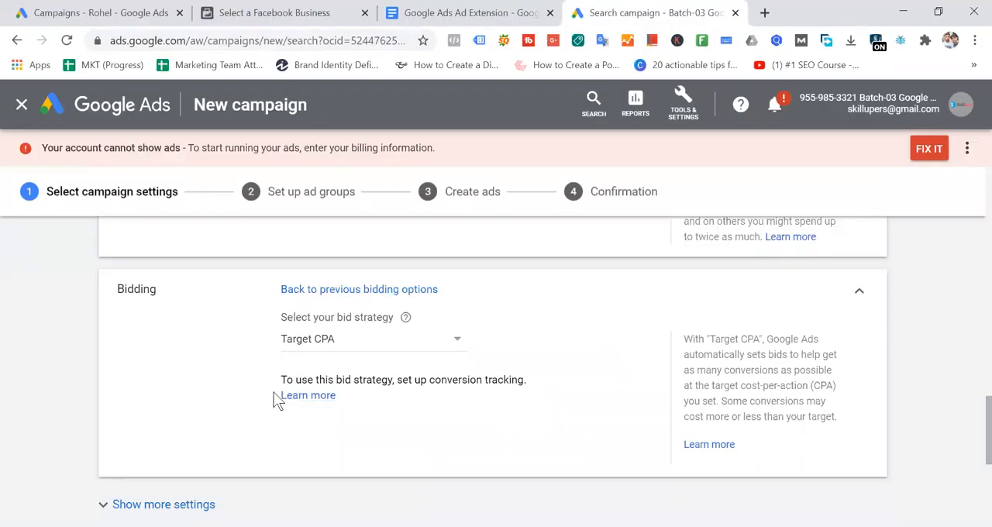
- Highlight the note shown under the Target CPA strategy and look over the ad extensions section
mouse_move(281, 381)
mouse_down()
mouse_move(548, 387)
mouse_move(281, 381)
mouse_up()
click(547, 379)
scroll(203, 387, down, 2)
scroll(205, 394, down, 3)
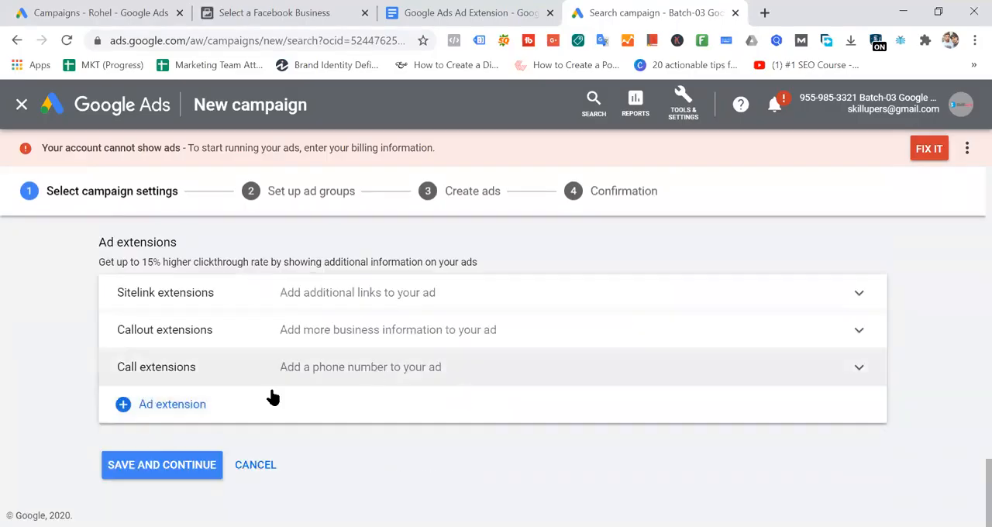
scroll(543, 345, up, 3)
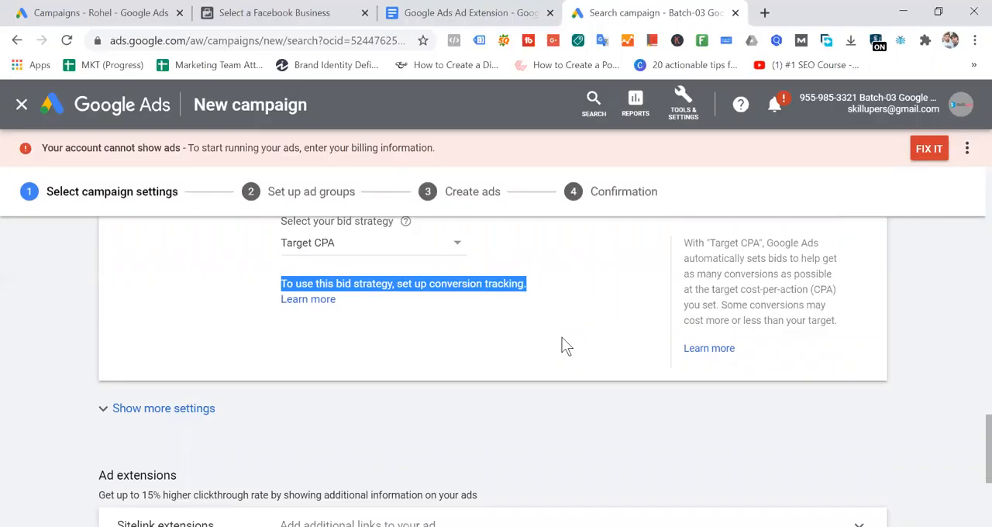
- Highlight the conversion tracking note under the Target CPA strategy and look over the neighbouring ad extensions and budget sections
click(391, 303)
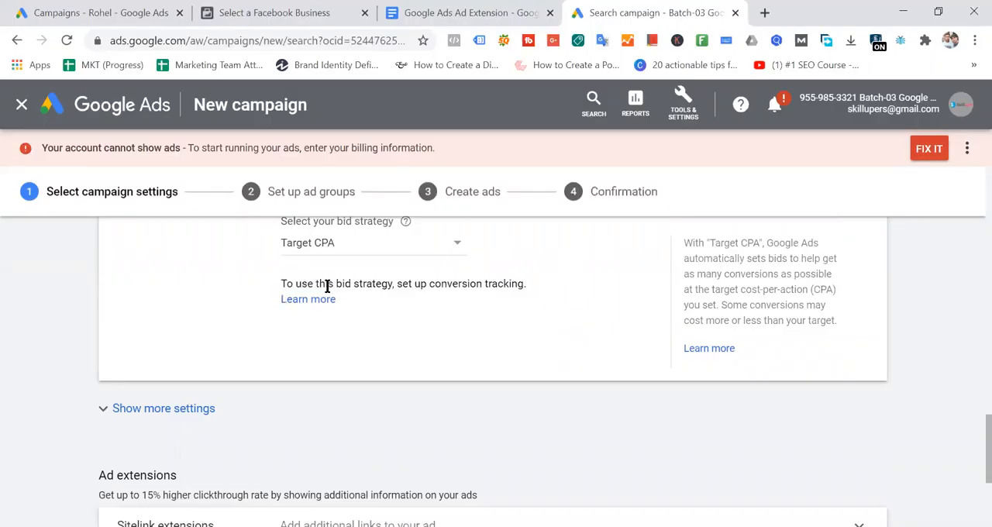
drag(278, 286, 446, 285)
click(375, 268)
drag(301, 284, 551, 287)
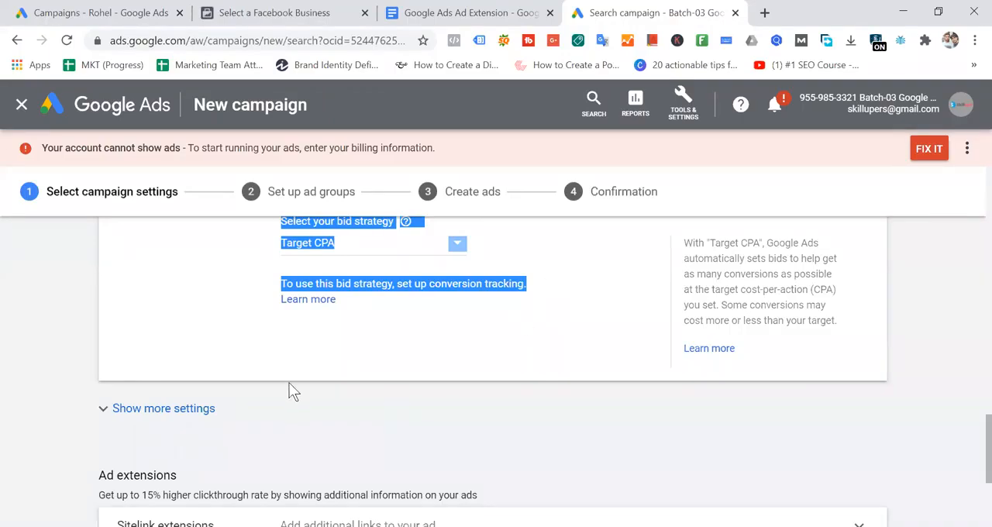
scroll(404, 346, down, 2)
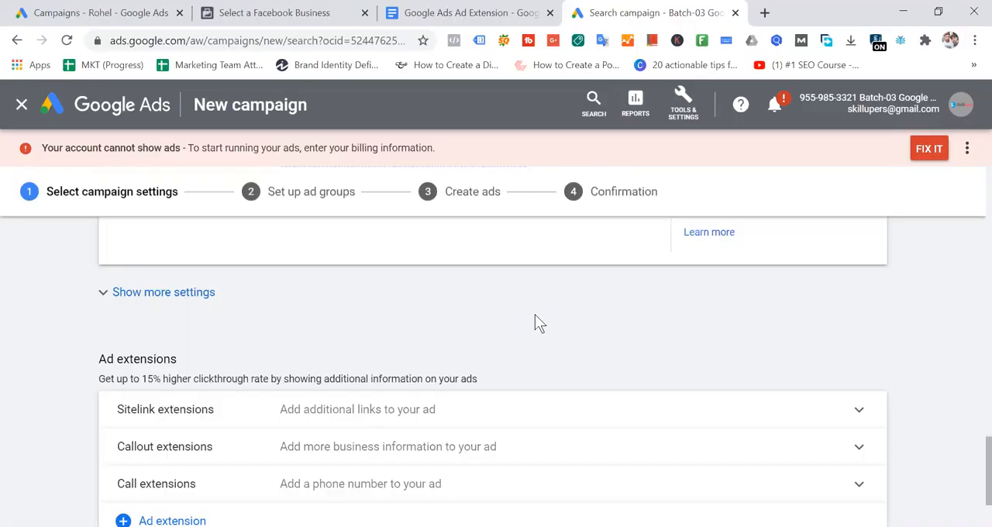
scroll(535, 324, up, 5)
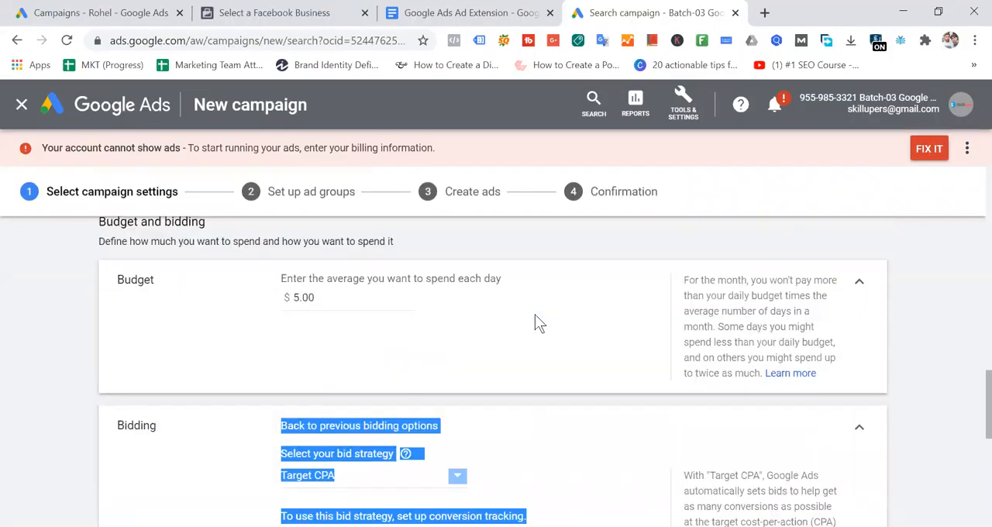
- Change the campaign's bid strategy to Manual CPC
click(575, 310)
scroll(576, 310, down, 3)
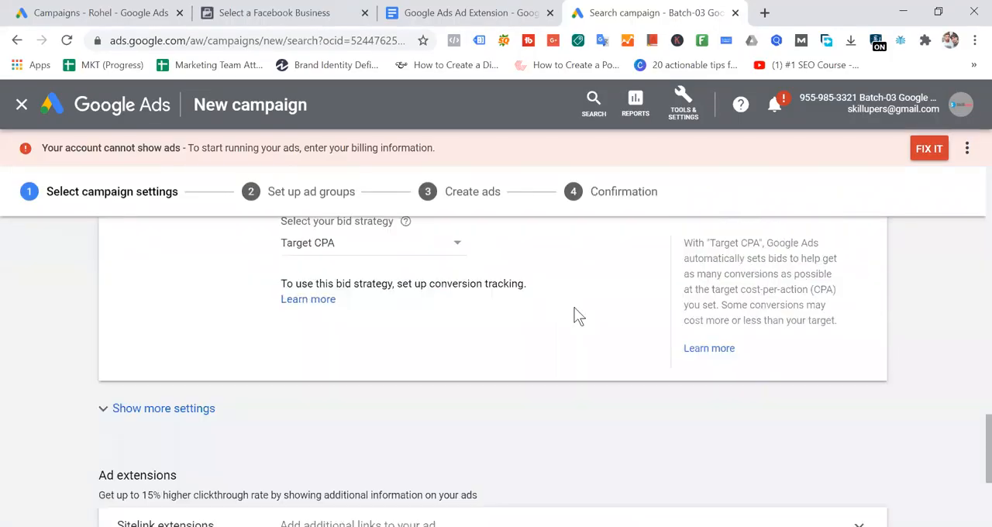
click(439, 245)
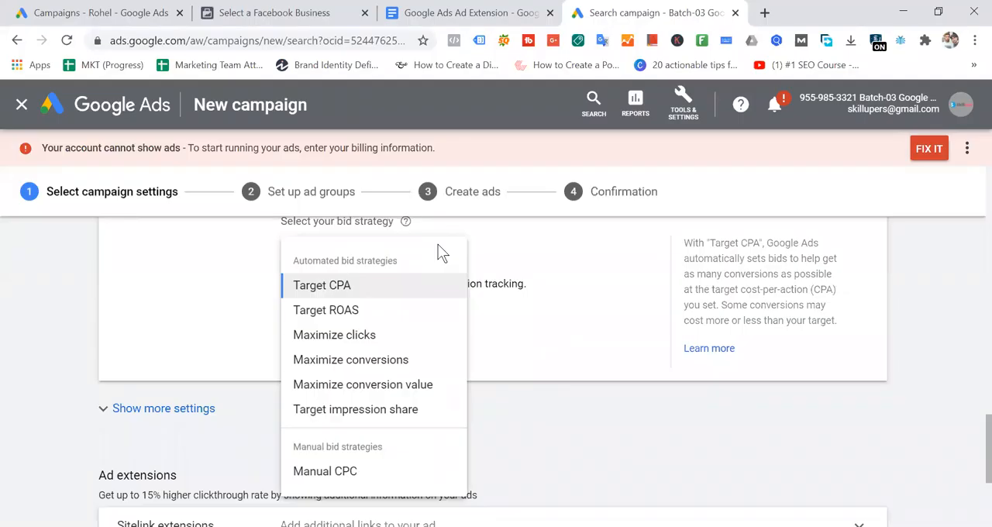
click(366, 470)
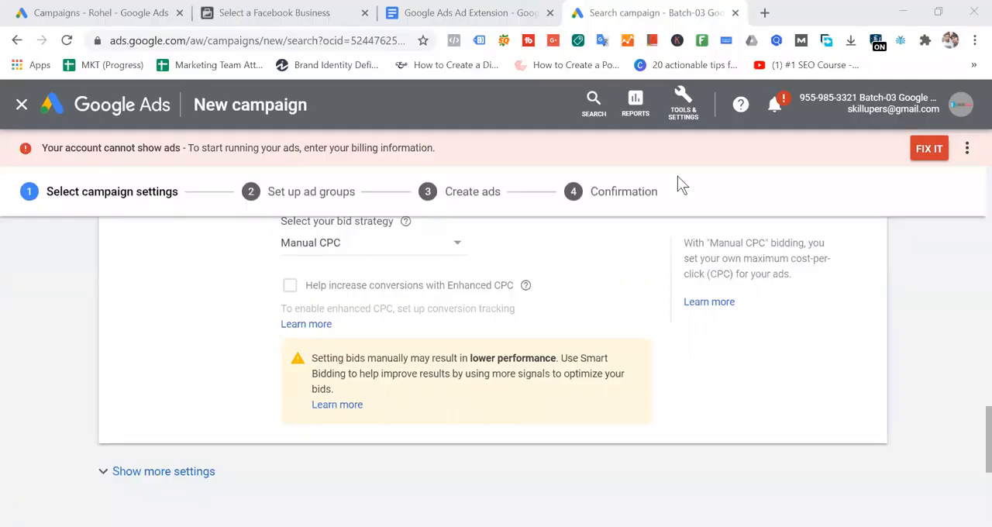
- Switch to Google Drive in Firefox and open My Drive for the other signed-in account that holds the batch video folders
key(alt+Tab)
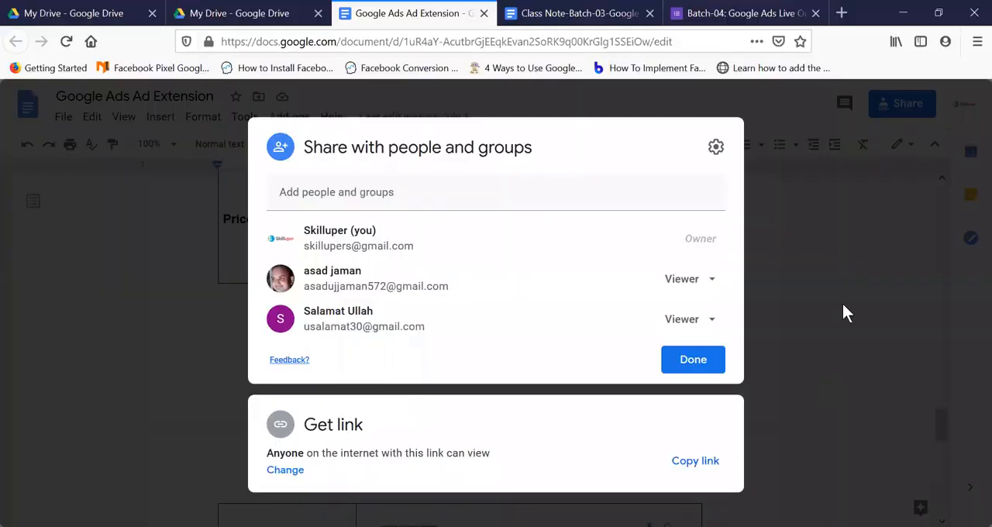
click(157, 205)
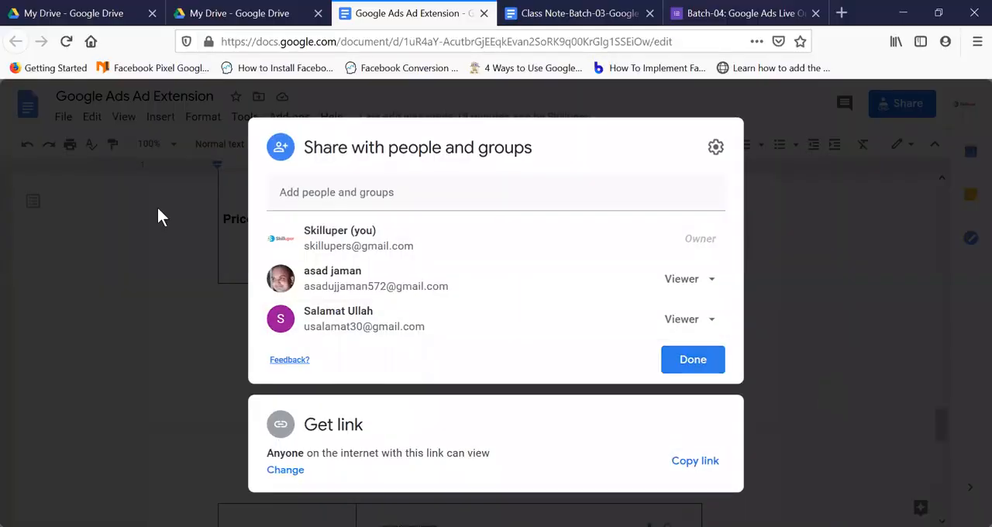
click(233, 13)
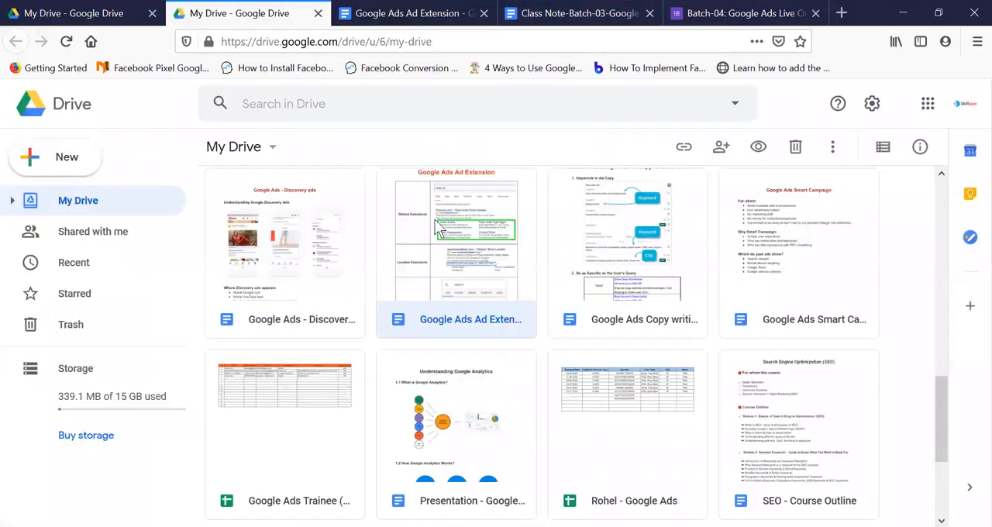
click(965, 103)
scroll(853, 326, down, 5)
scroll(860, 324, down, 1)
click(842, 246)
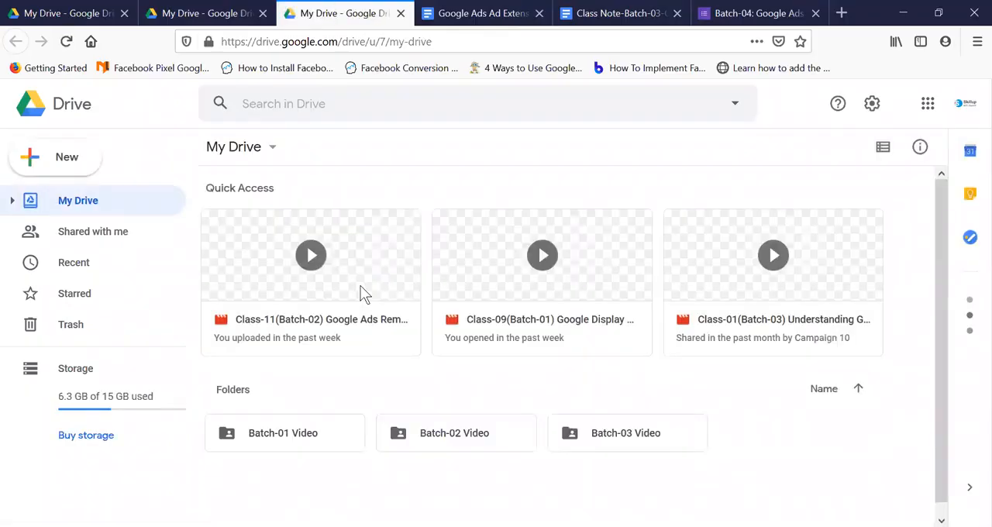
- Open the Batch-03 Video folder and look through its class recordings
double_click(642, 439)
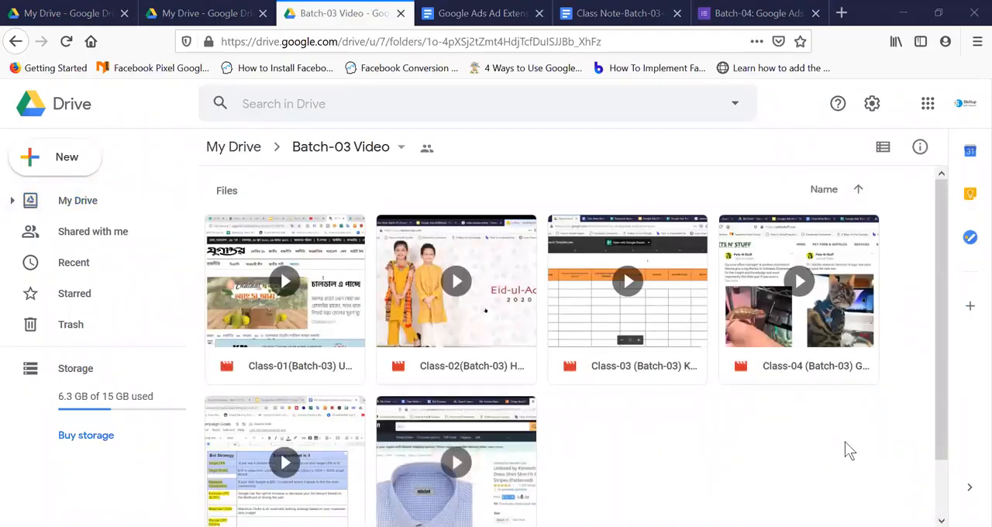
scroll(653, 419, down, 2)
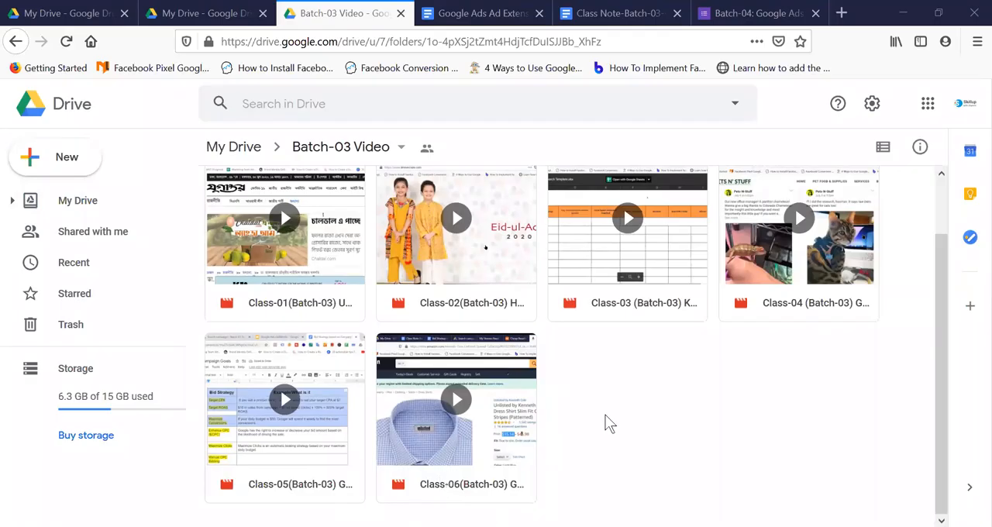
scroll(605, 417, up, 2)
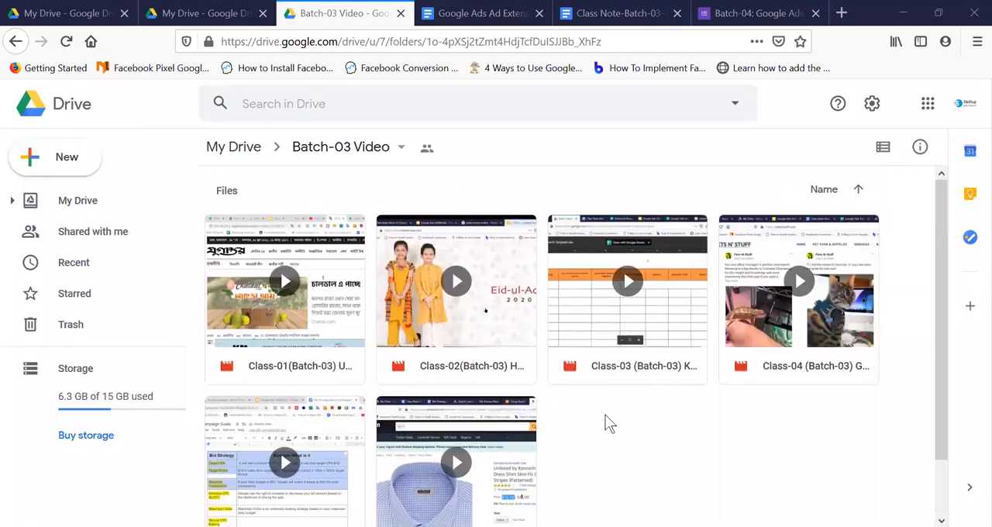
scroll(605, 416, down, 2)
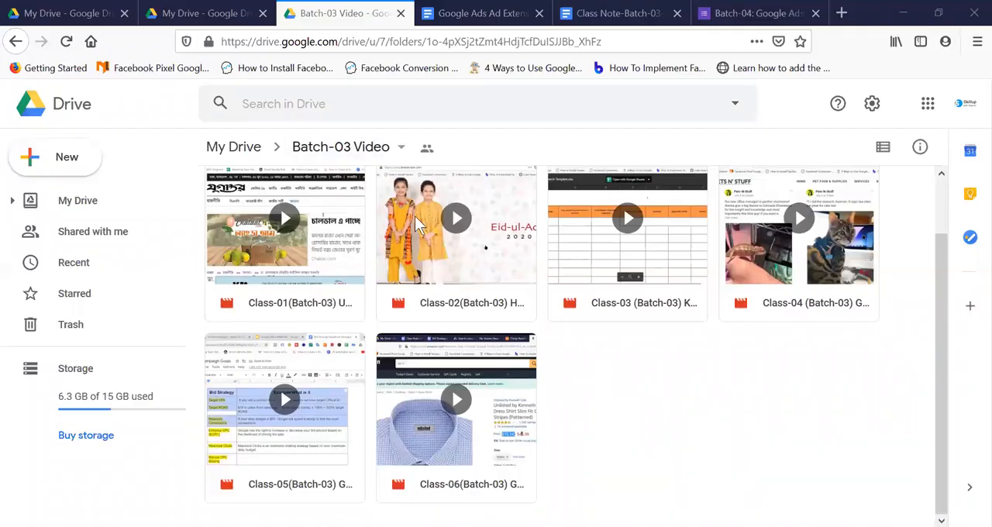
- Open the sharing settings of the Batch-03 Video folder and go through the people with access, highlighting one viewer's email address
click(427, 148)
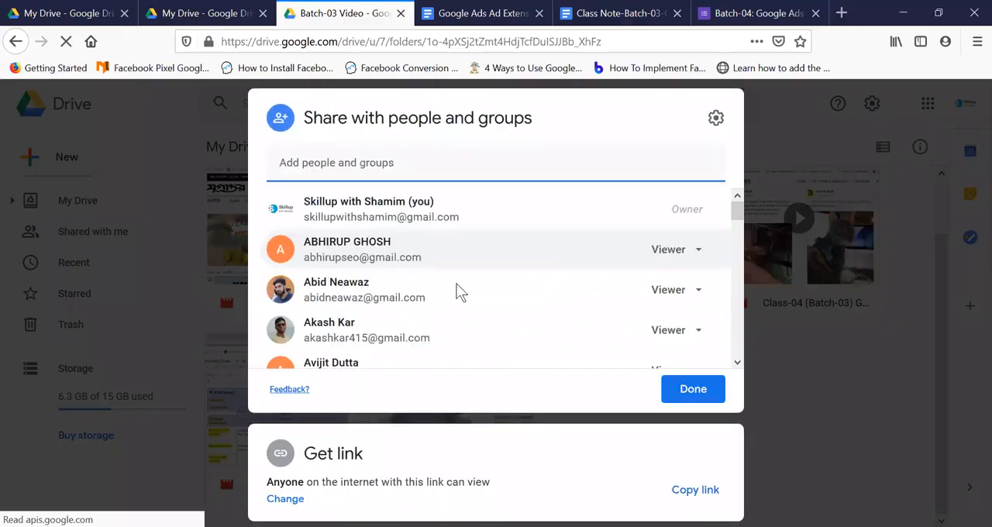
scroll(497, 259, down, 10)
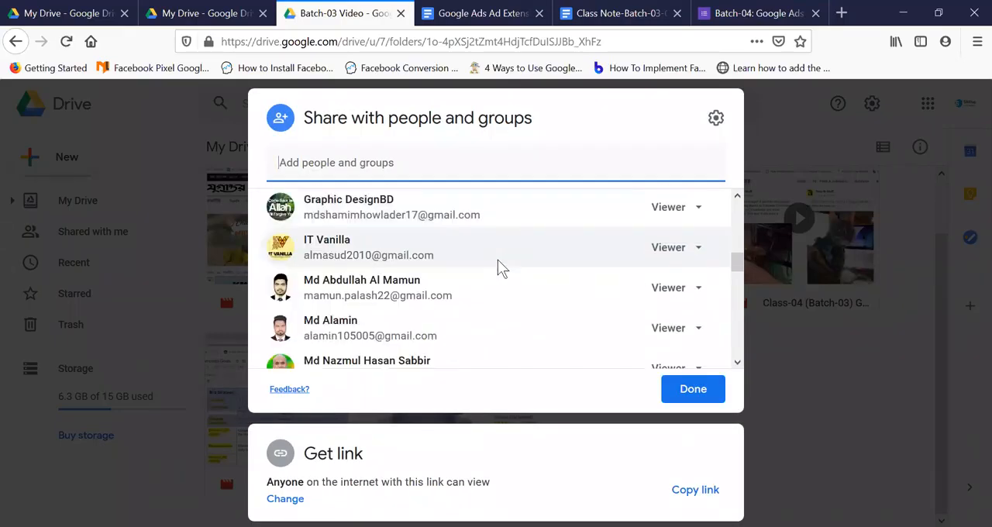
scroll(498, 261, down, 8)
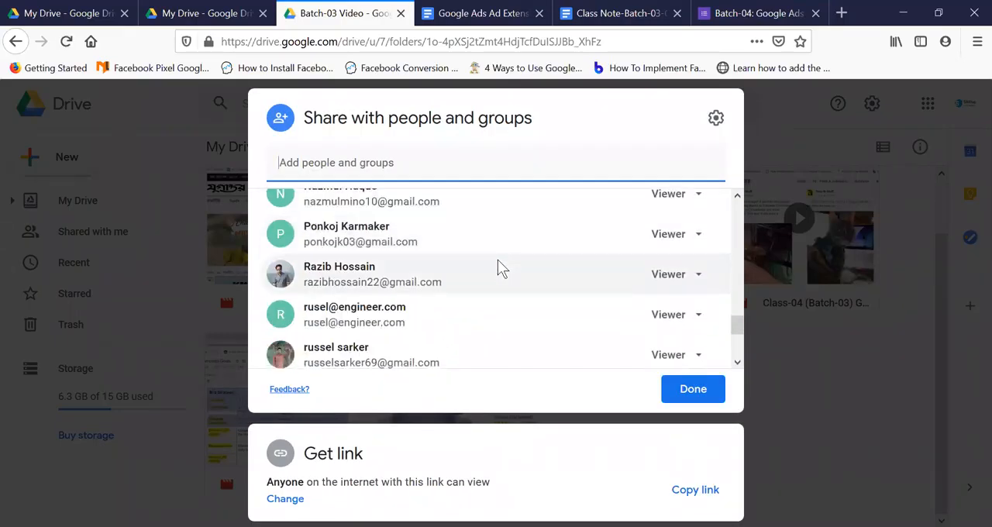
scroll(498, 264, up, 3)
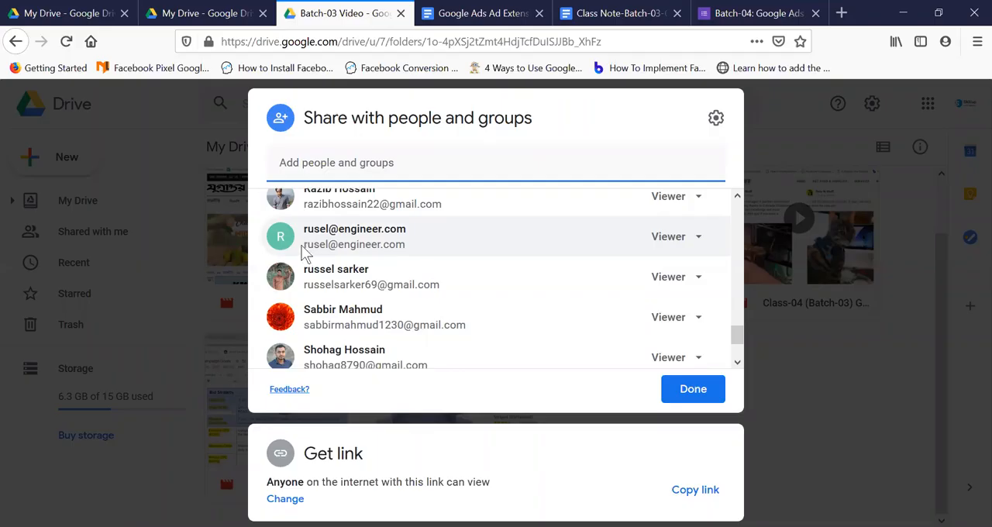
drag(308, 244, 427, 255)
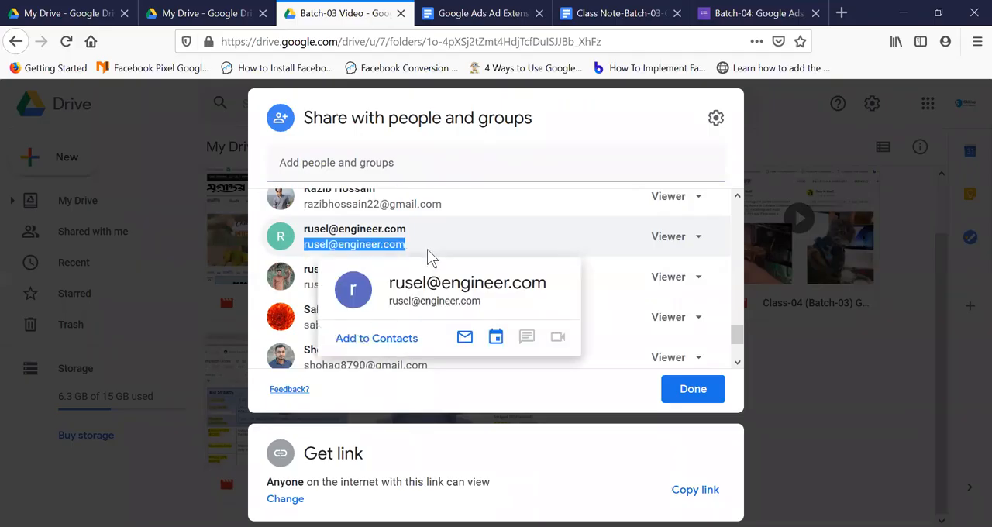
scroll(500, 247, down, 2)
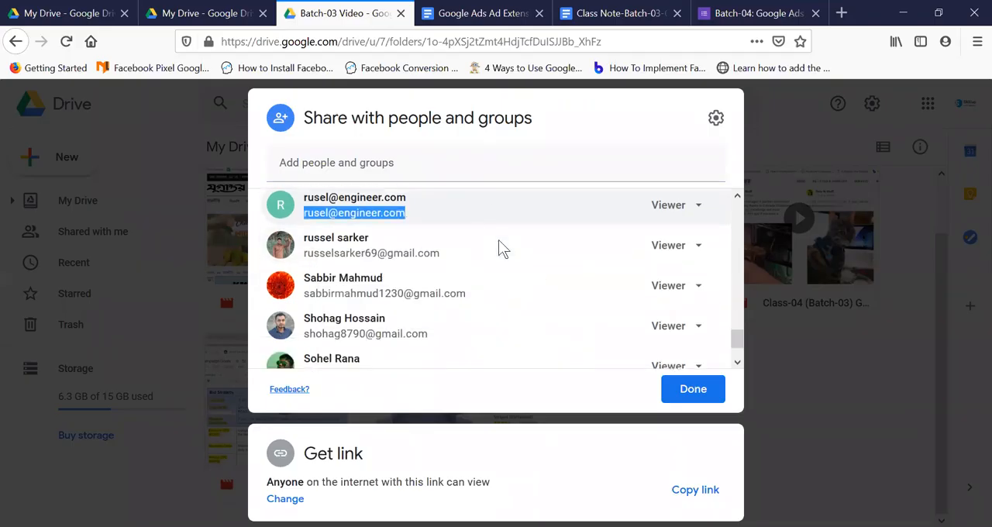
mouse_move(499, 240)
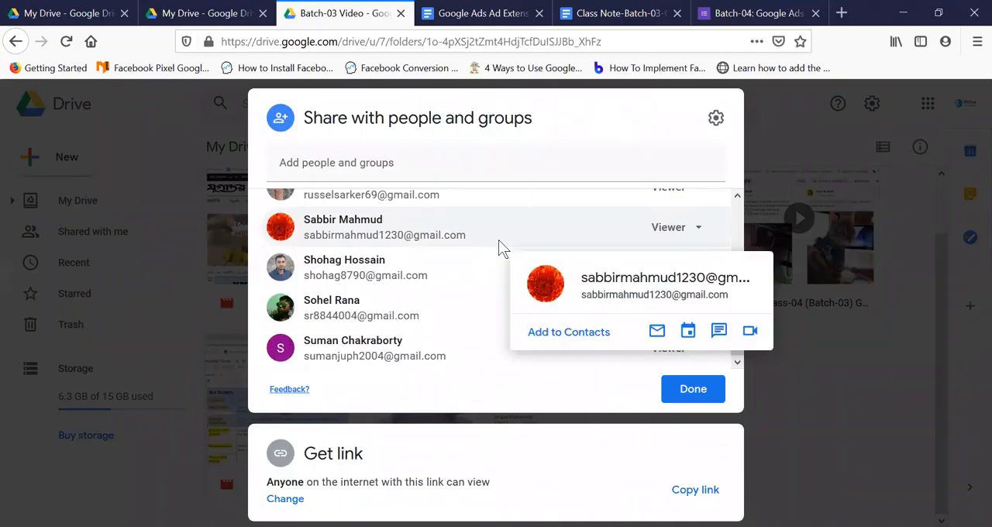
mouse_move(489, 267)
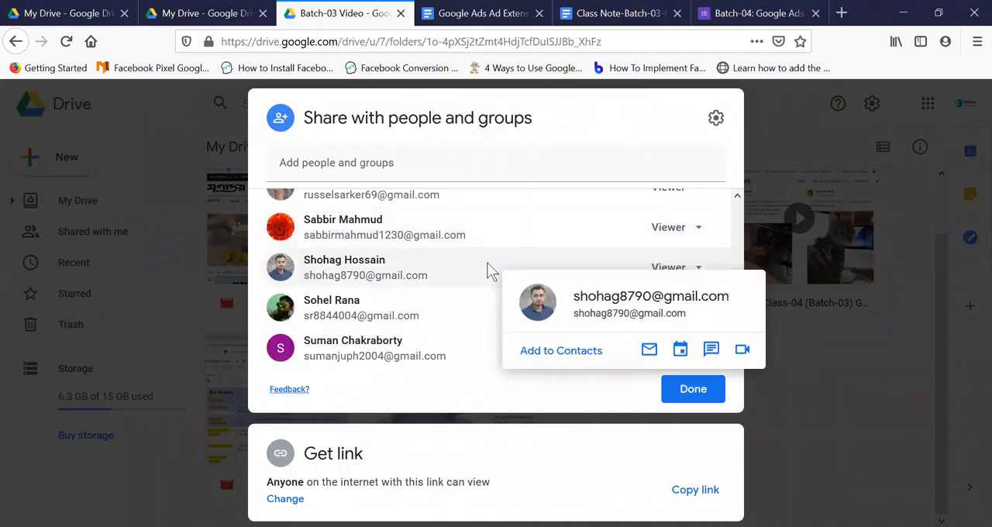
scroll(516, 268, up, 5)
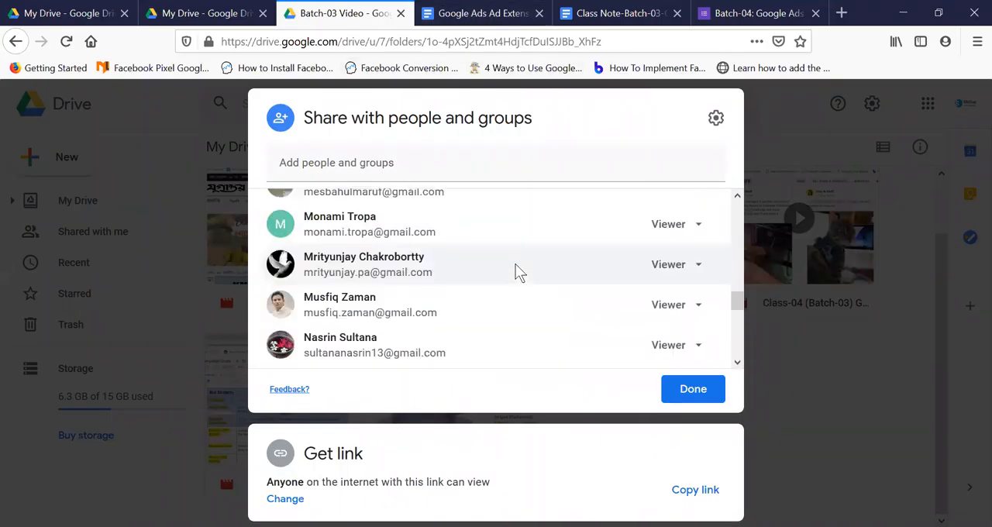
scroll(516, 272, up, 4)
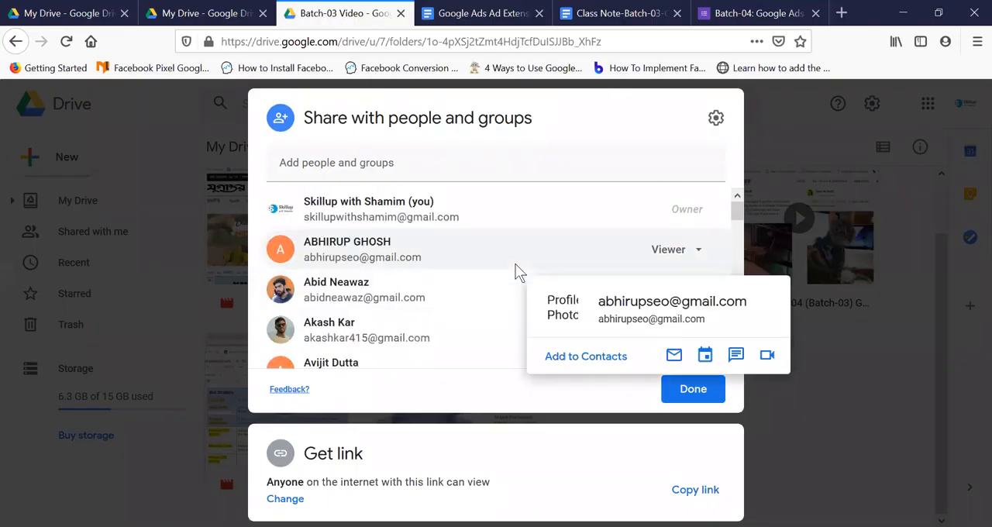
- Close the sharing dialog and browse the items shared with this Drive account and with the account in the first Drive tab
click(116, 242)
click(118, 241)
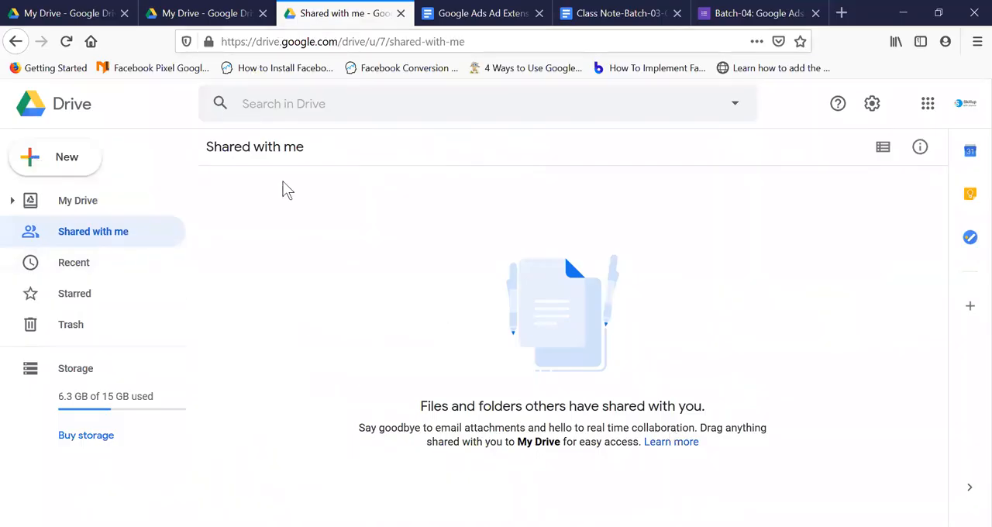
click(195, 15)
click(78, 17)
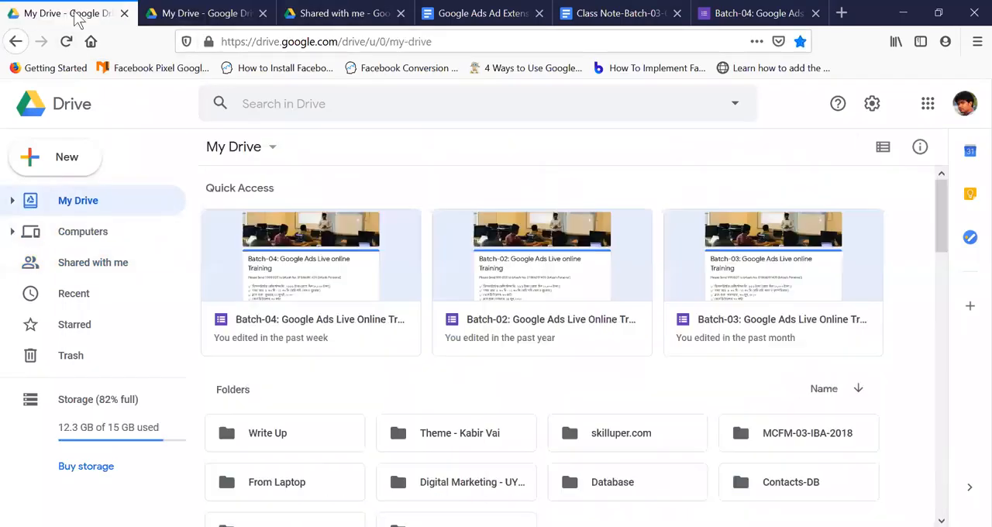
click(109, 271)
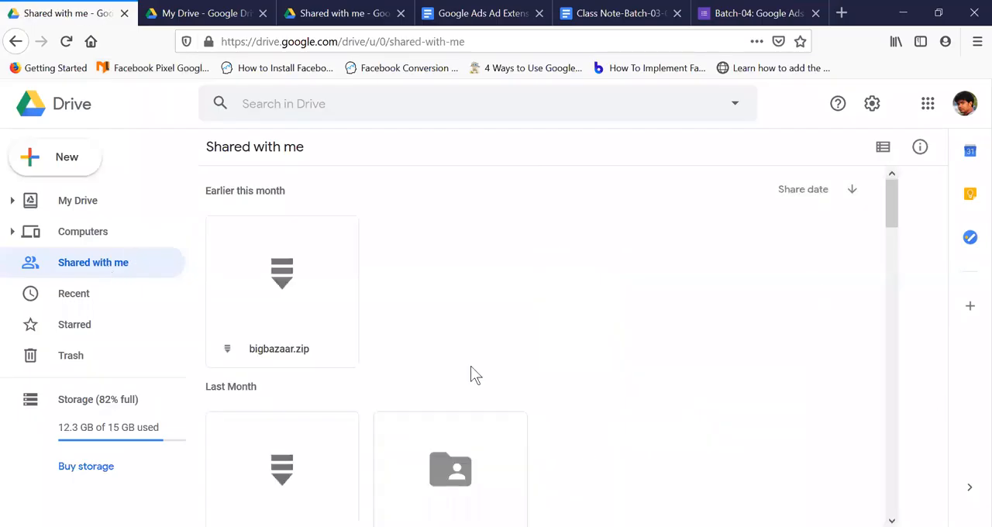
scroll(619, 316, down, 15)
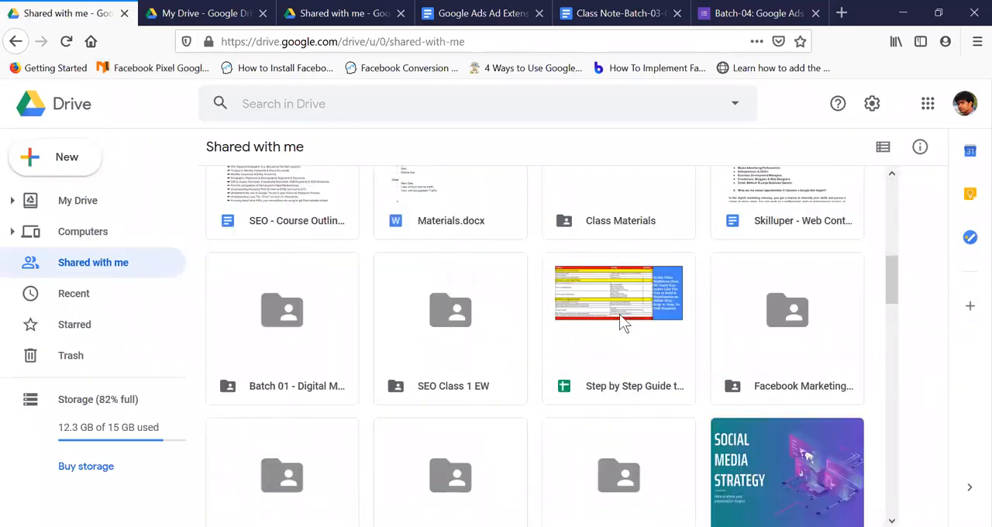
scroll(673, 321, down, 10)
scroll(673, 321, up, 8)
scroll(670, 312, up, 15)
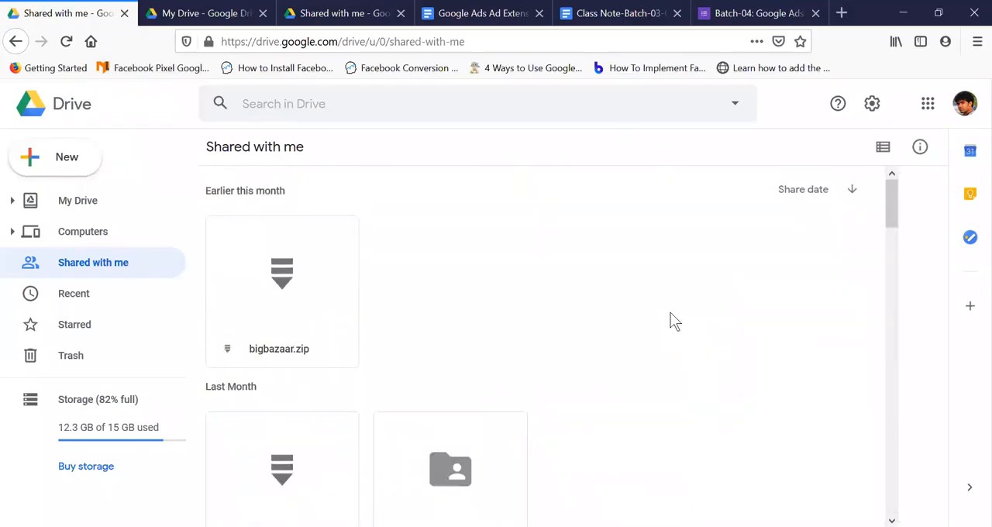
click(349, 13)
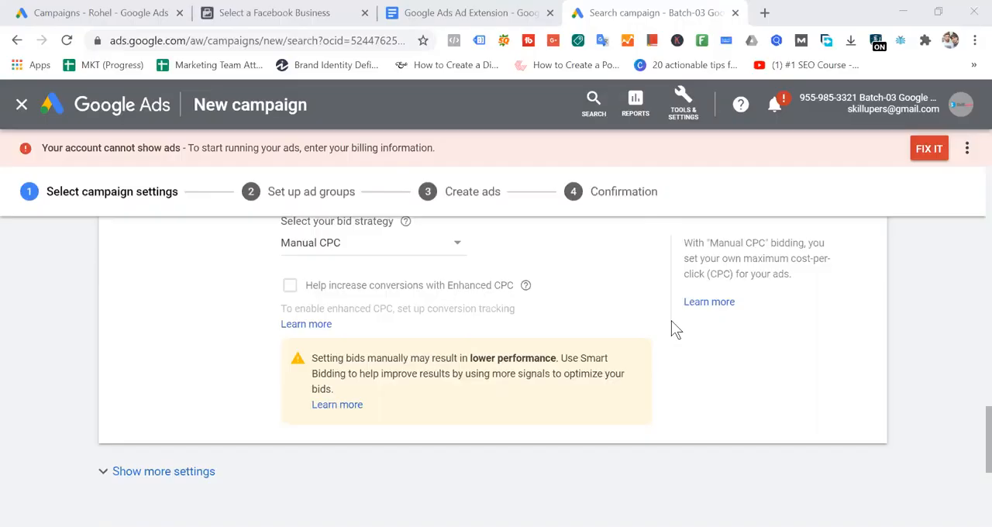
- Switch to the Google Ads campaign setup and review its settings from location targeting and budget through the ad extensions
scroll(593, 283, up, 3)
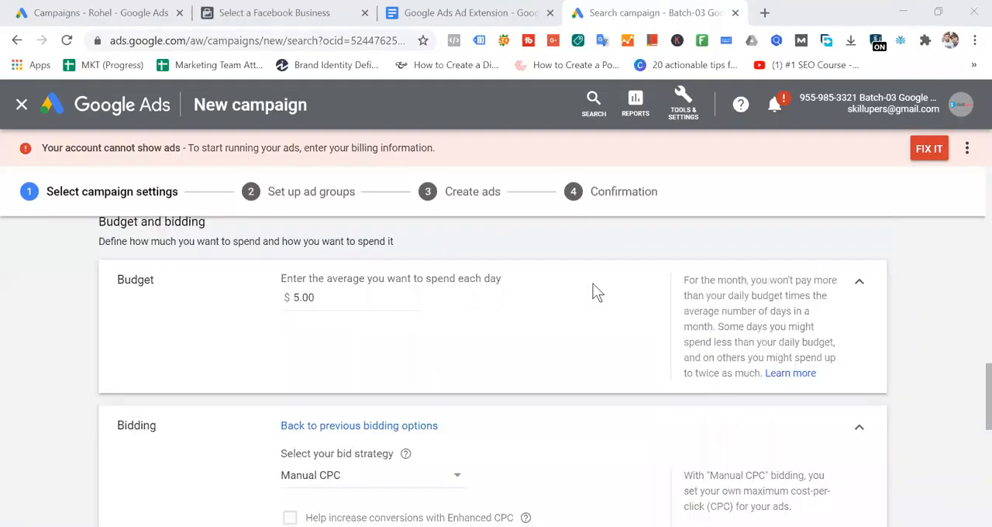
scroll(593, 283, up, 3)
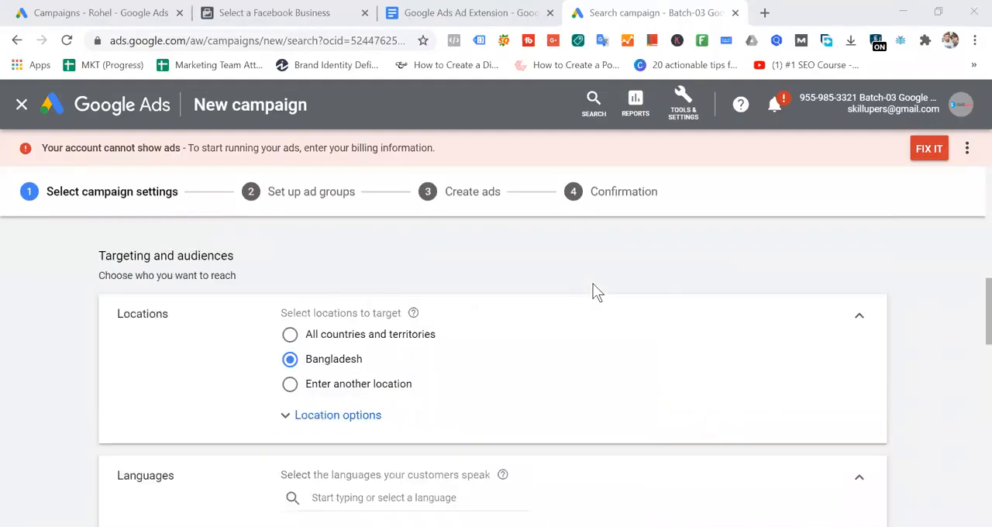
scroll(593, 285, down, 15)
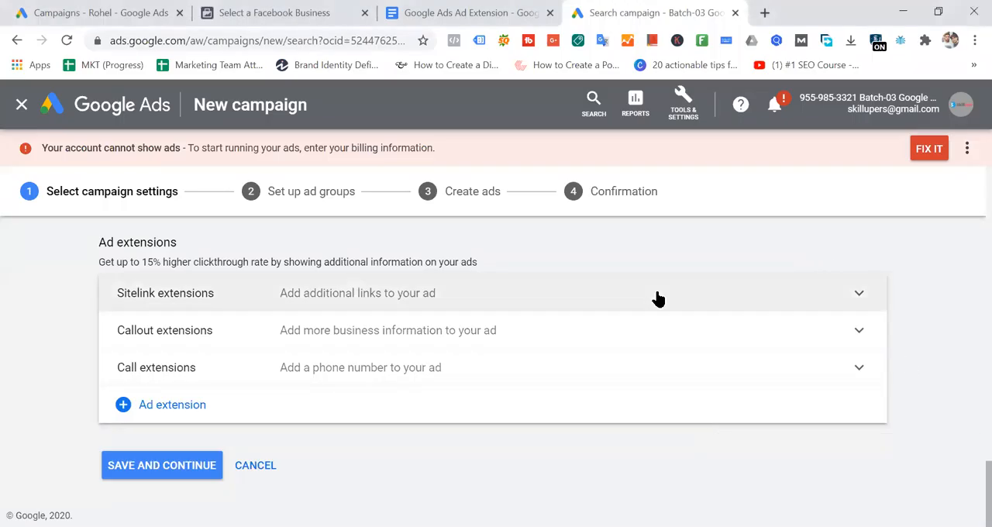
- Search Google for "web hosting" in a new browser tab
click(765, 12)
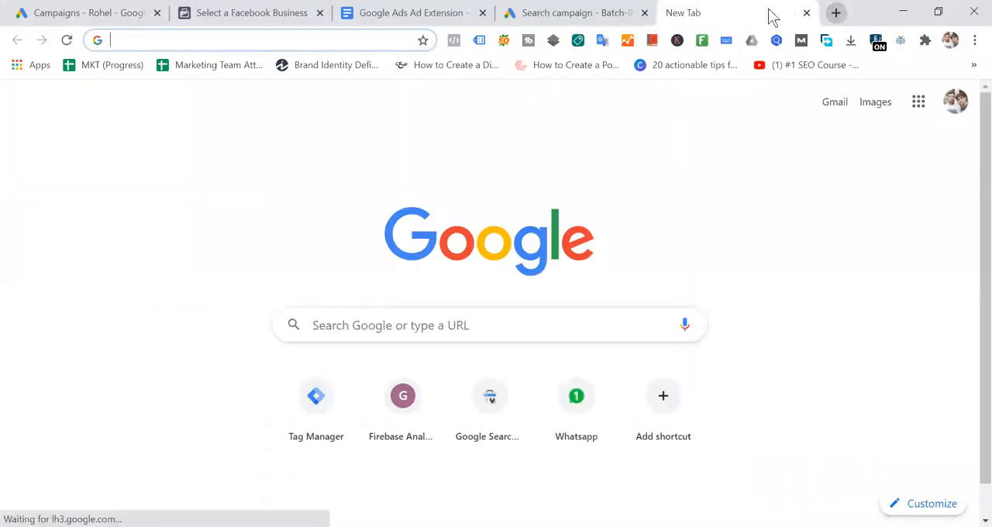
text(web)
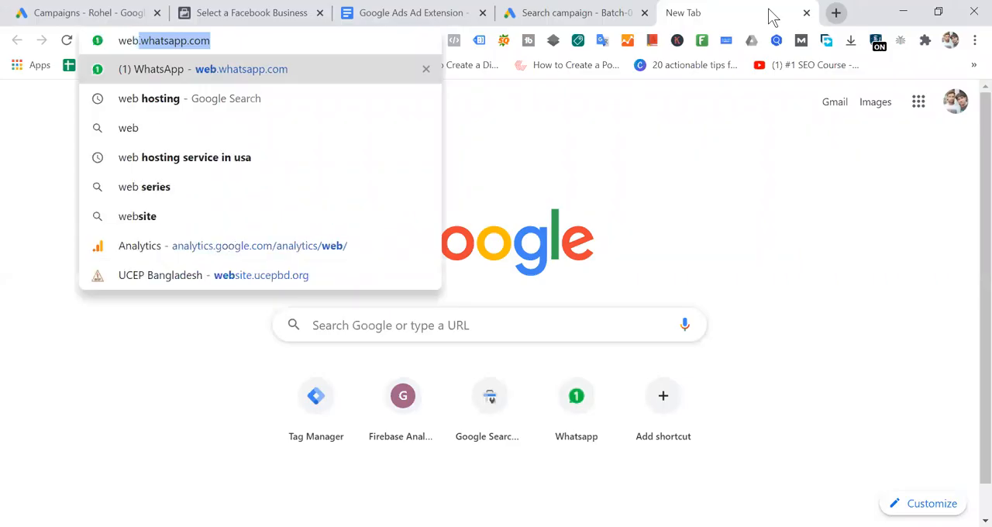
text( ho)
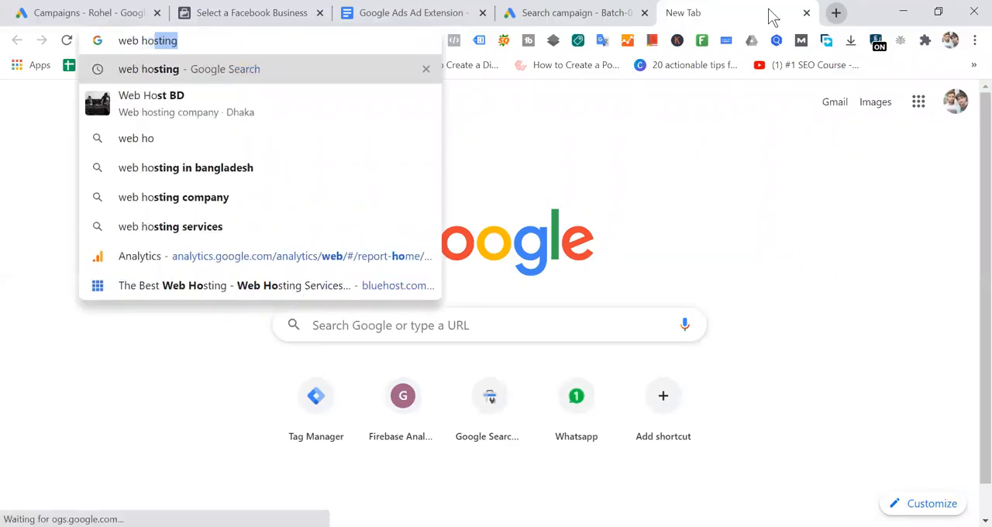
text(sting)
key(Return)
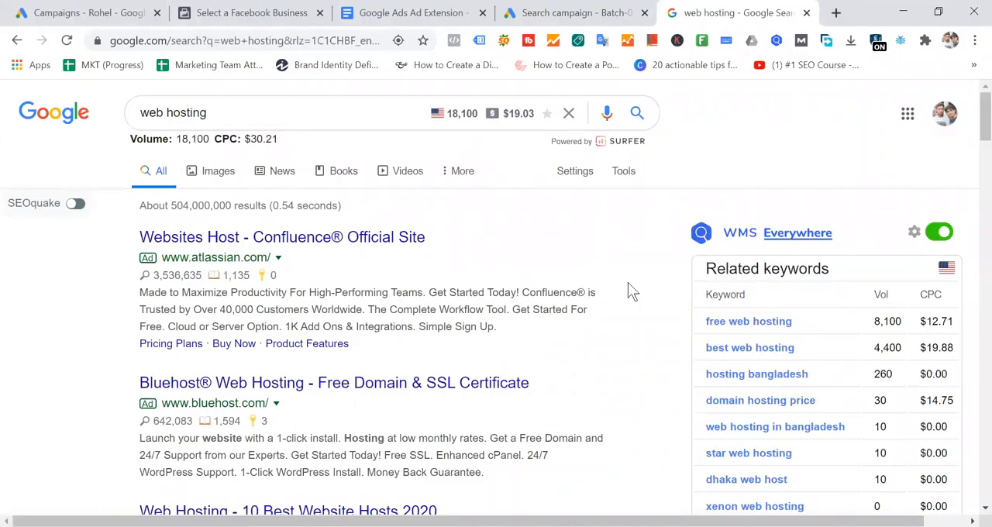
- Look through the ads in the web hosting results and run the same search again
scroll(575, 288, down, 3)
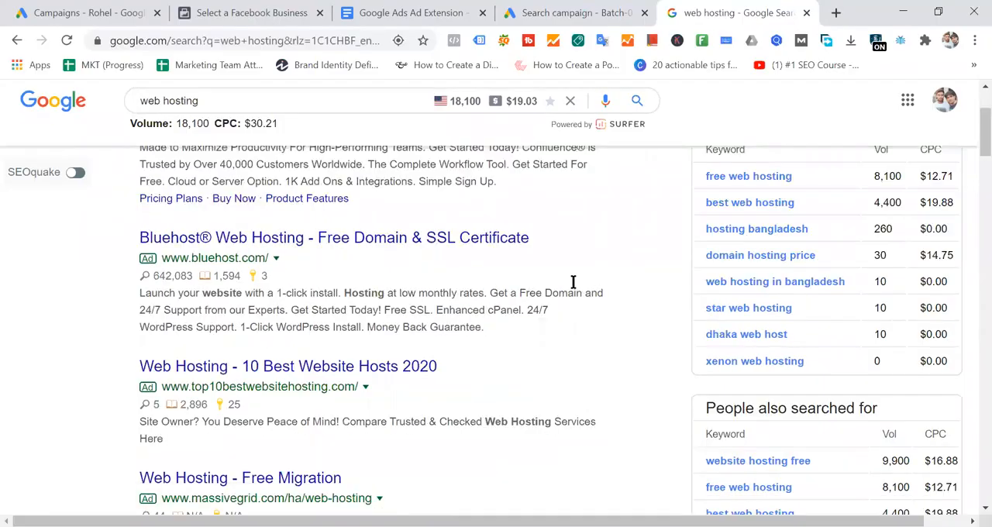
scroll(573, 291, down, 2)
click(289, 100)
key(Return)
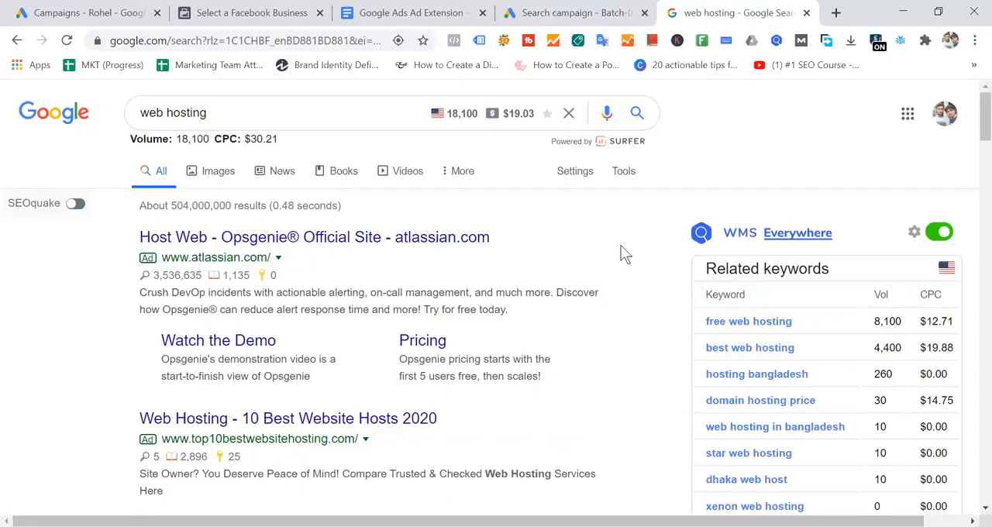
- Highlight the headline, display URL and description of the Opsgenie ad, finishing with the whole main ad text
drag(124, 240, 561, 235)
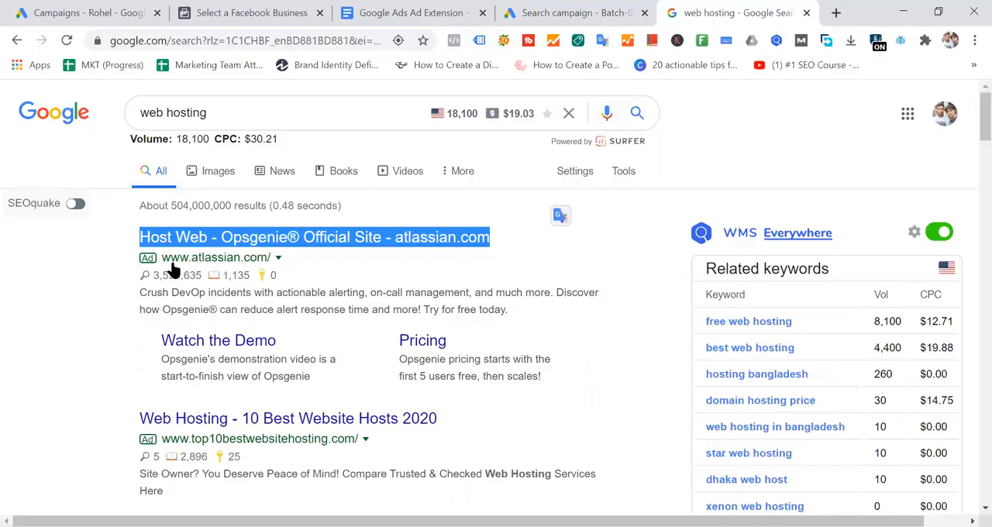
click(305, 259)
drag(305, 259, 137, 267)
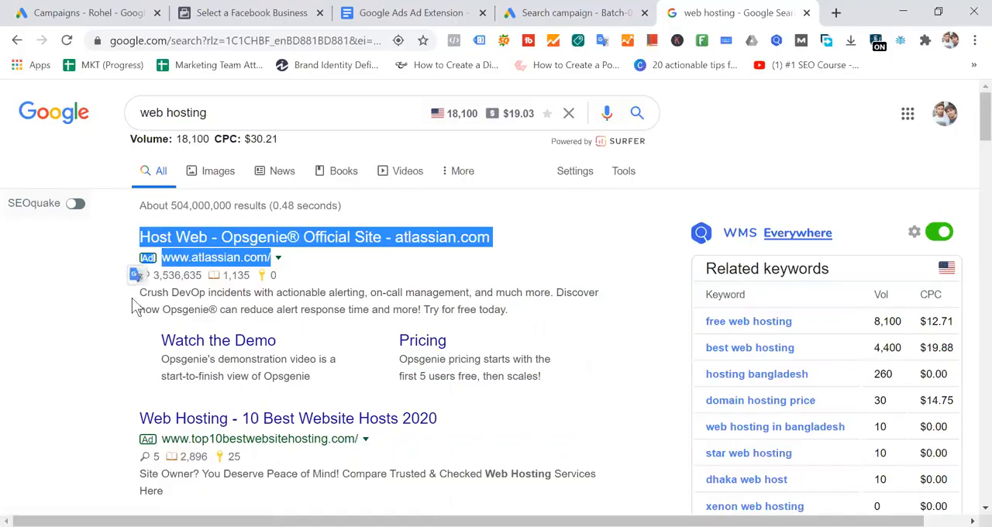
double_click(147, 293)
drag(259, 310, 591, 308)
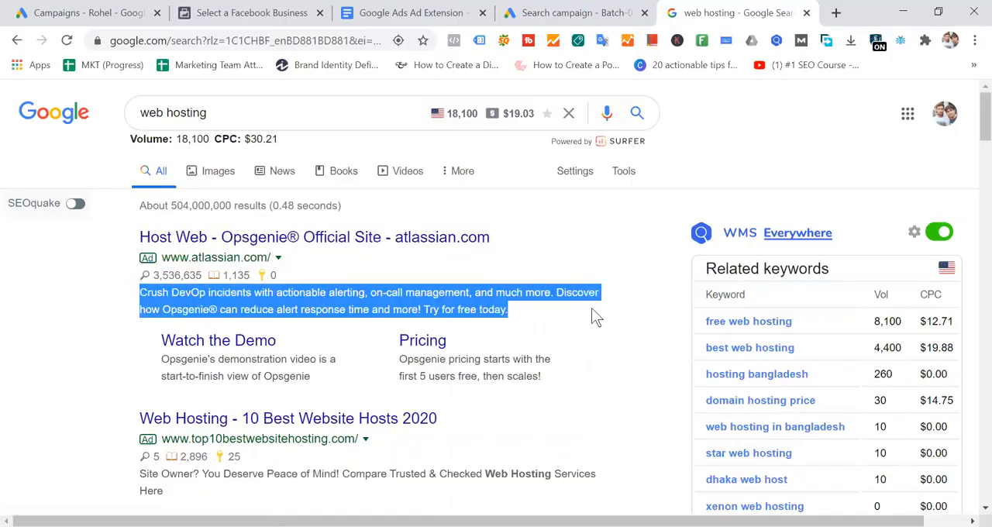
click(556, 231)
drag(116, 234, 543, 312)
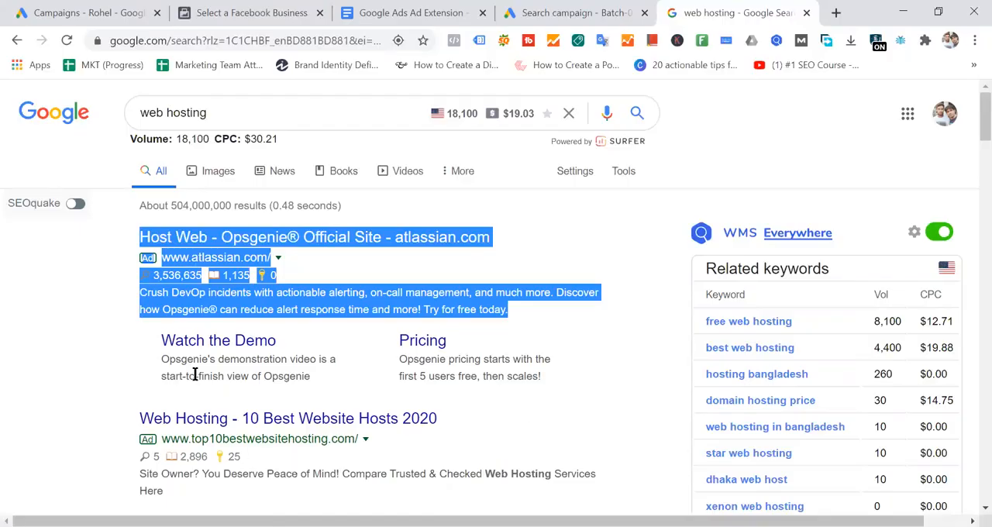
- Highlight the Watch the Demo sitelink under the Opsgenie ad, then clear the selection
click(153, 353)
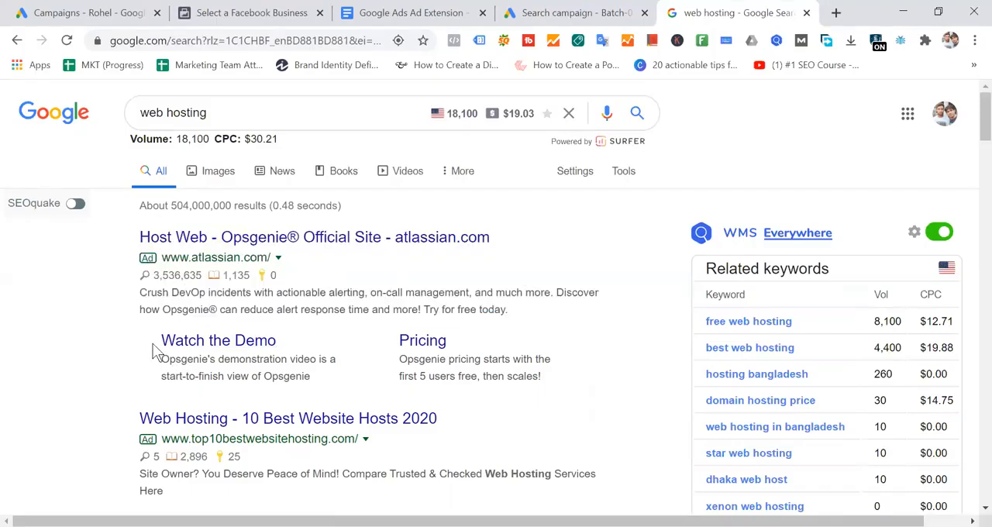
drag(154, 353, 321, 343)
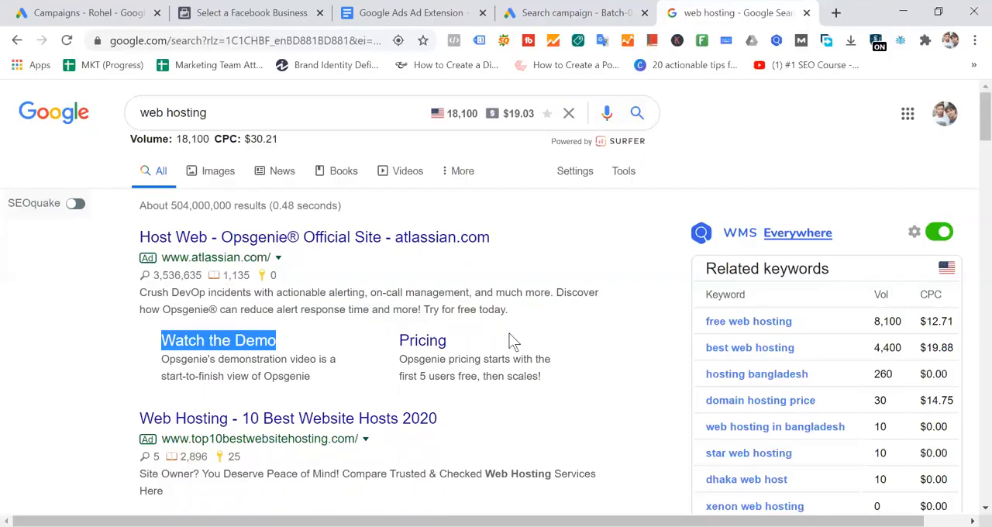
click(343, 336)
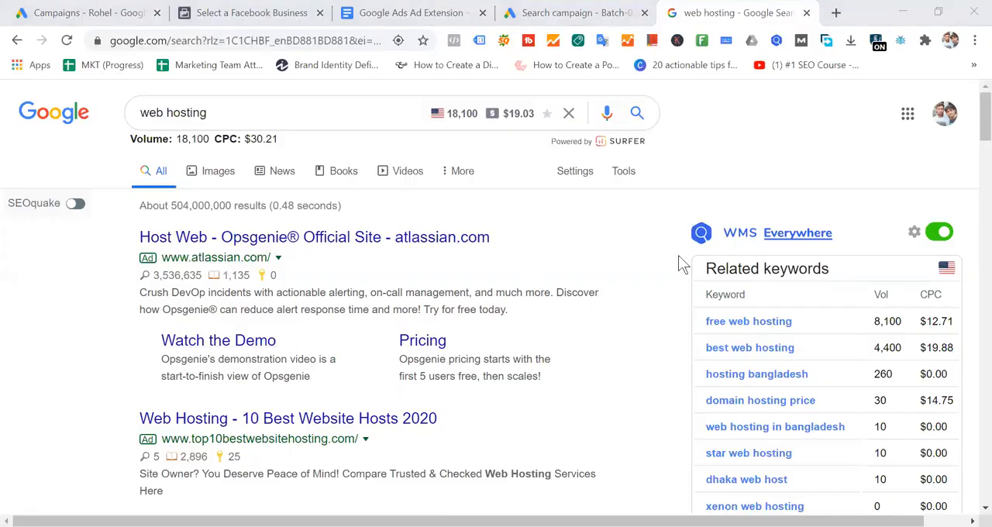
- Open the Opsgenie ad's headline link and its Watch the Demo and Pricing sitelinks in separate new tabs
middle_click(376, 242)
right_click(252, 343)
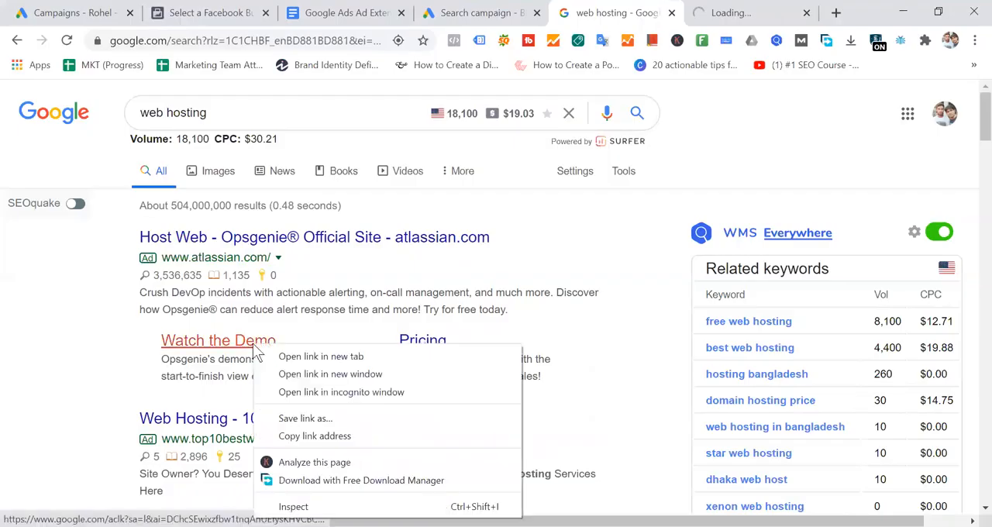
click(271, 355)
right_click(433, 348)
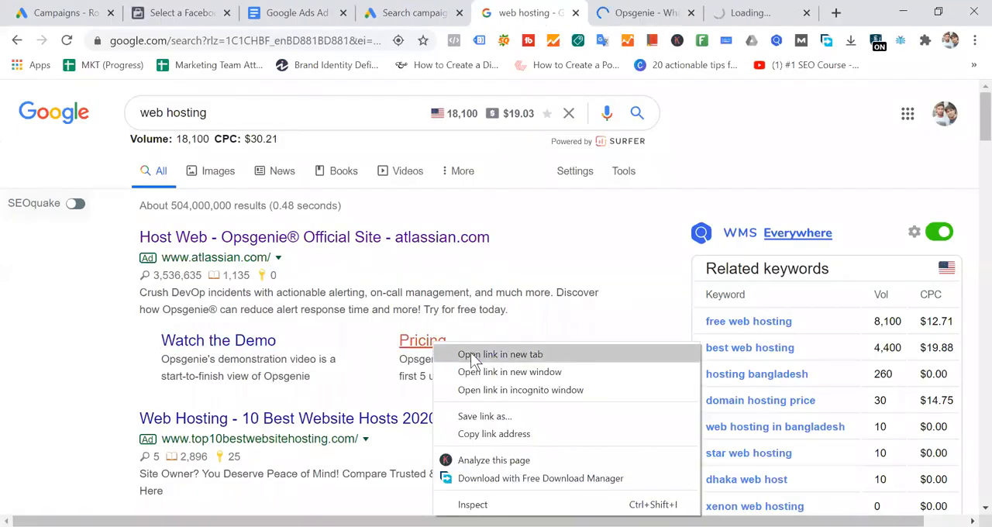
click(470, 352)
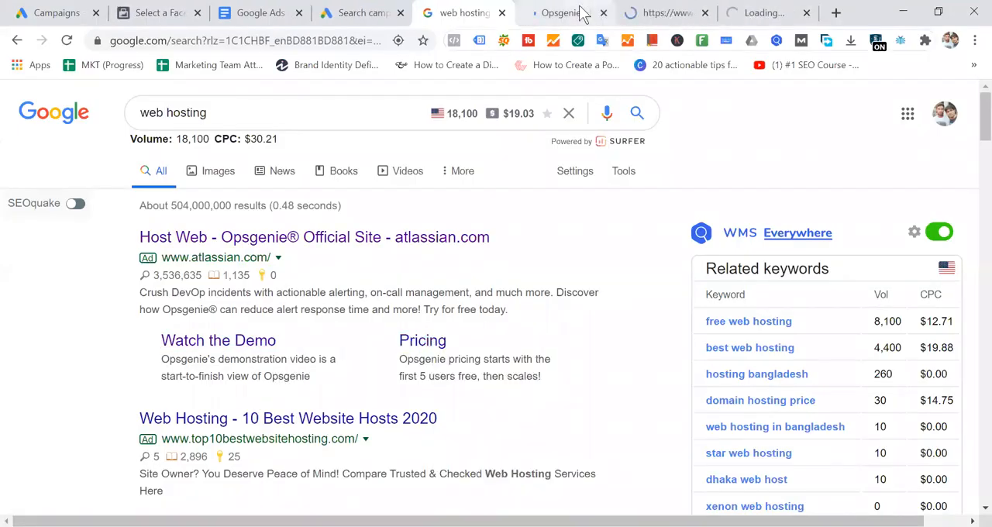
- Compare the landing pages of the Opsgenie headline, Watch the Demo and Pricing links with the ad, then return to the search results
drag(112, 232, 616, 310)
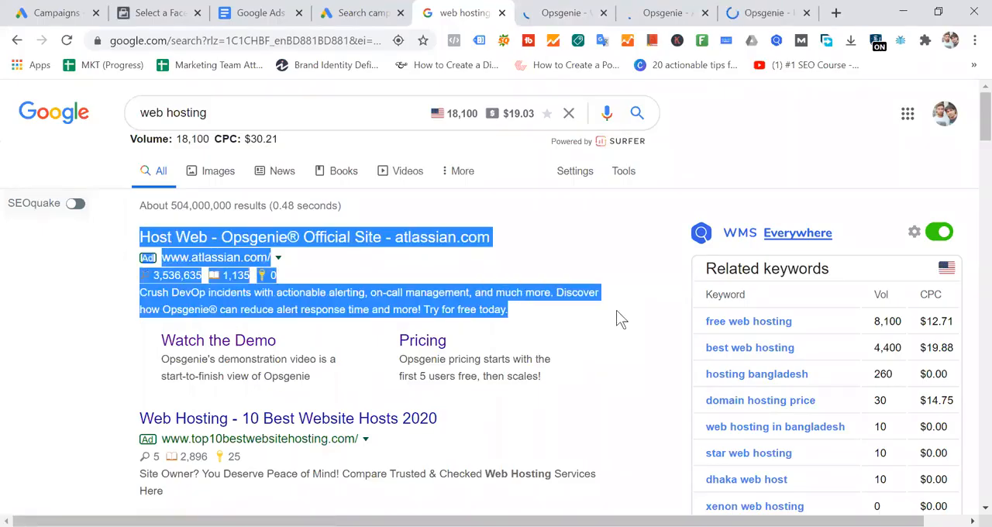
click(571, 13)
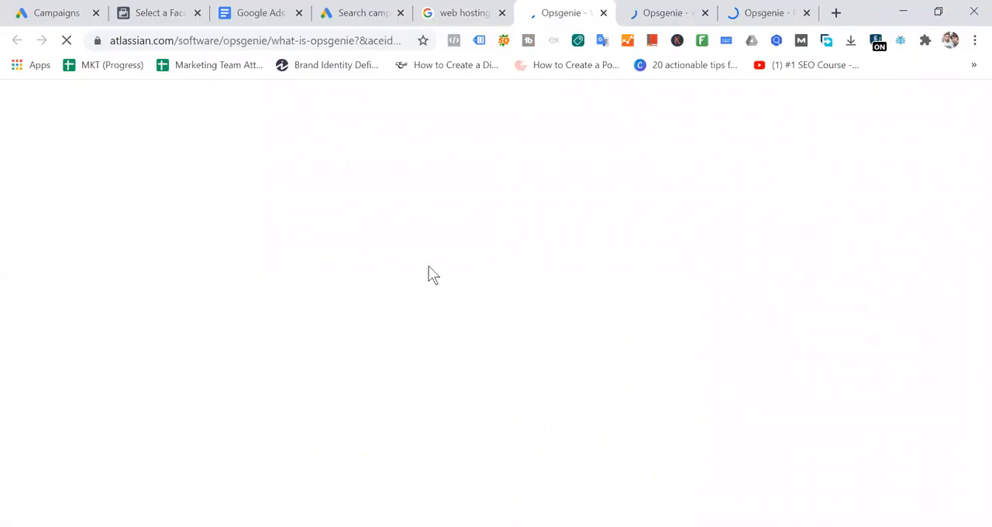
click(454, 12)
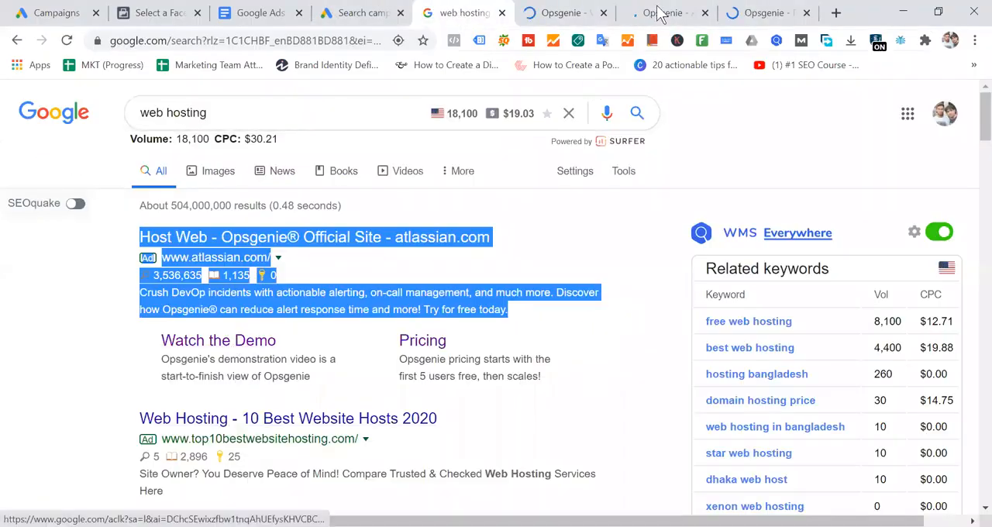
click(663, 12)
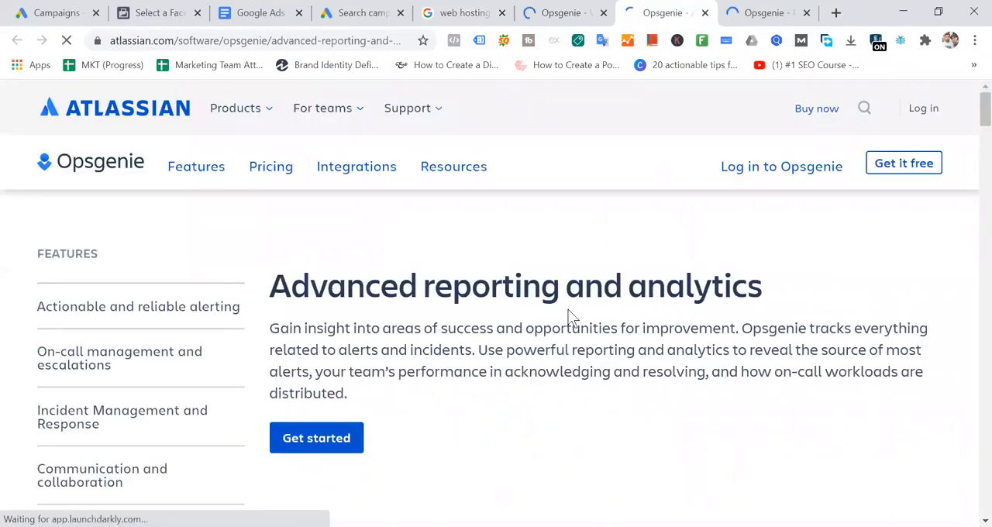
click(463, 14)
click(452, 329)
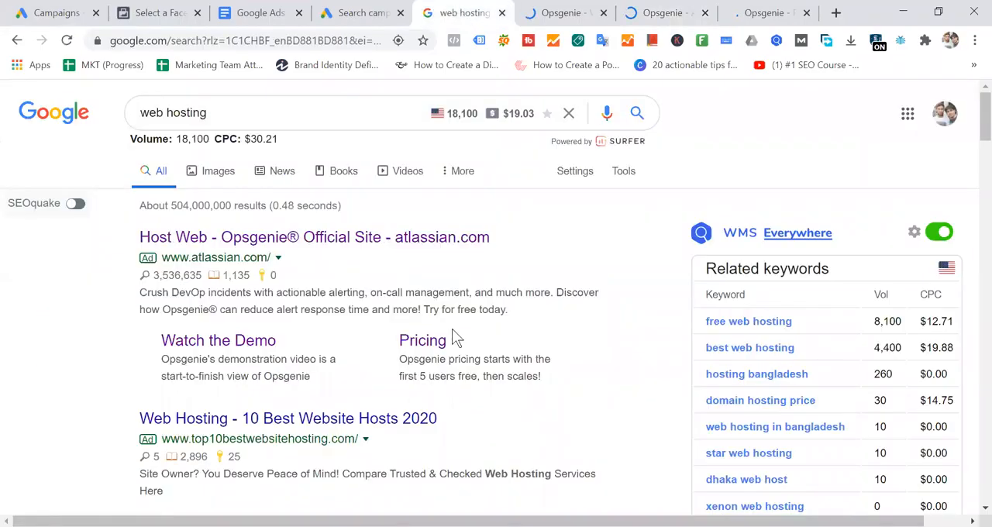
click(767, 13)
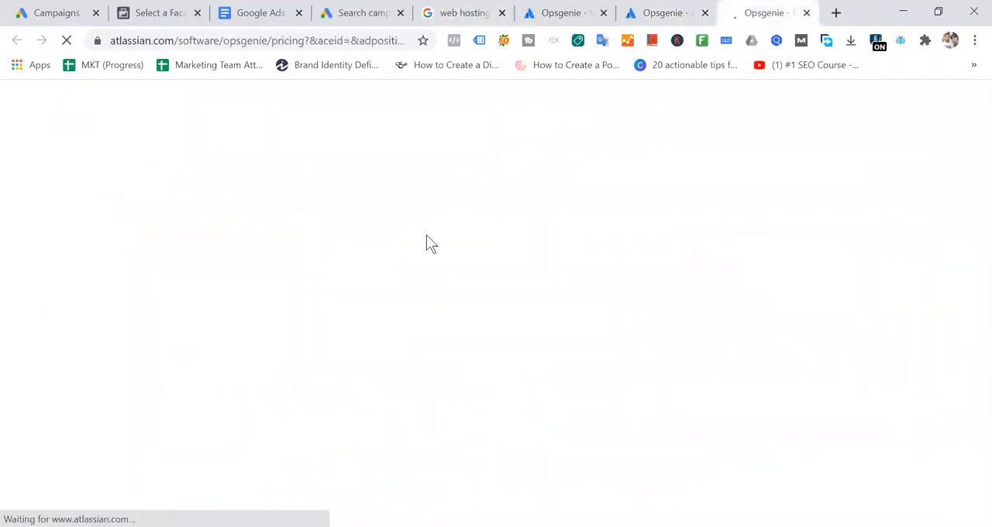
scroll(679, 251, down, 3)
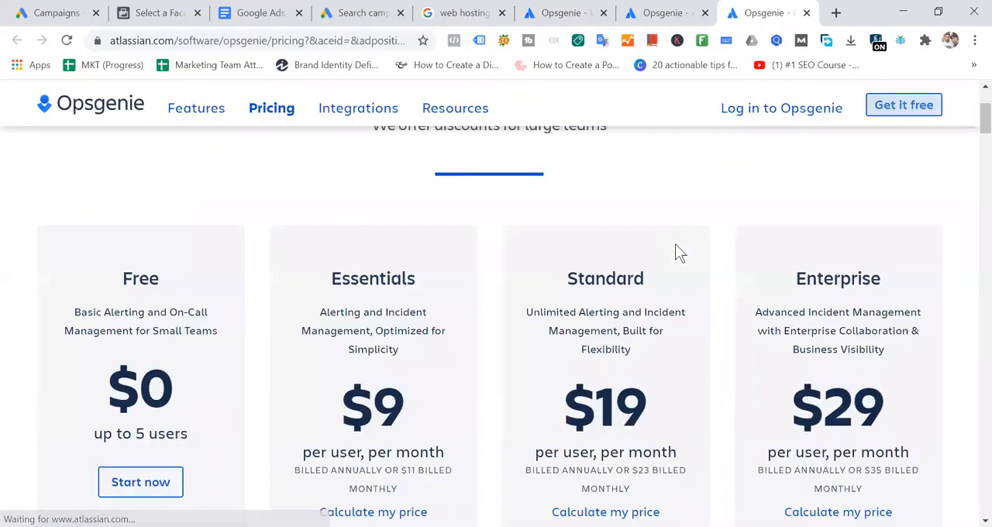
click(482, 11)
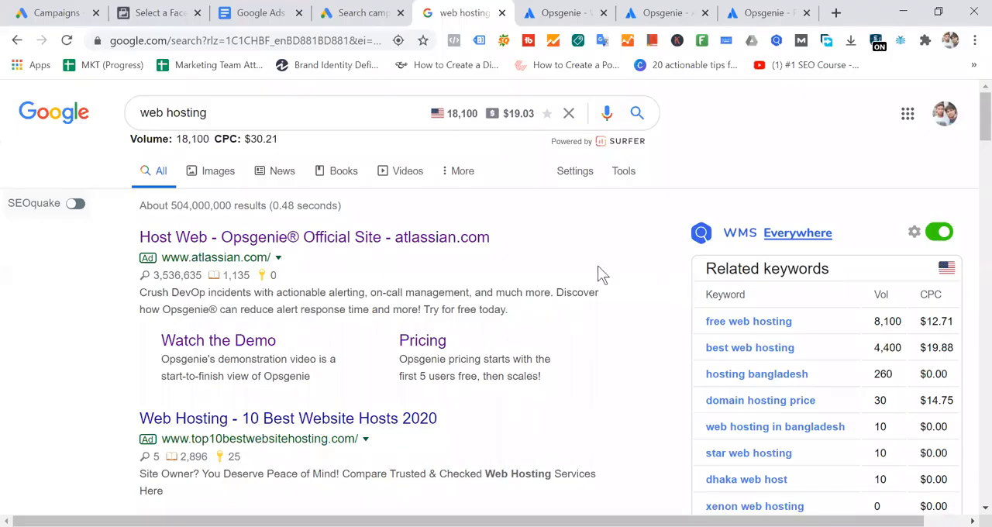
- Highlight the Opsgenie ad's main text, then the Watch the Demo and Pricing sitelinks with their descriptions
drag(128, 240, 551, 306)
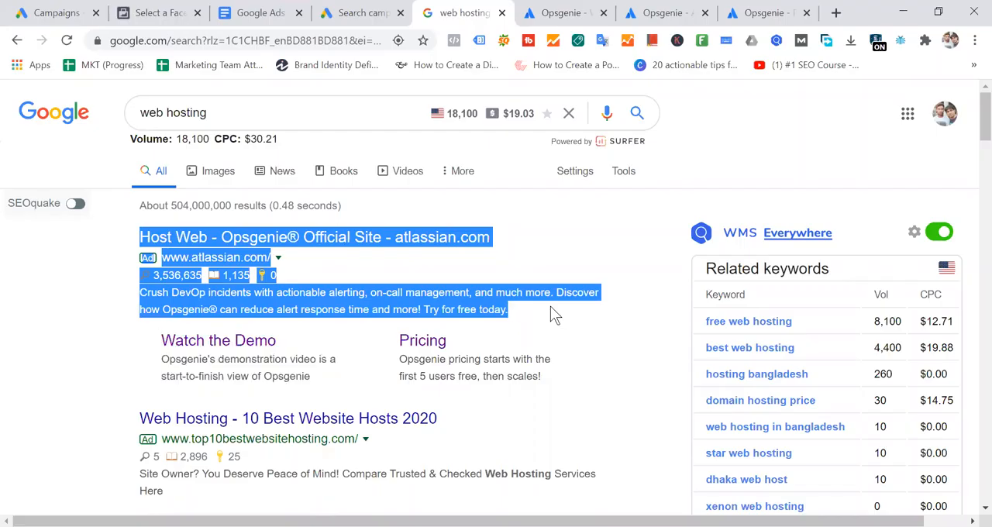
drag(115, 349, 643, 341)
click(643, 333)
drag(130, 341, 553, 370)
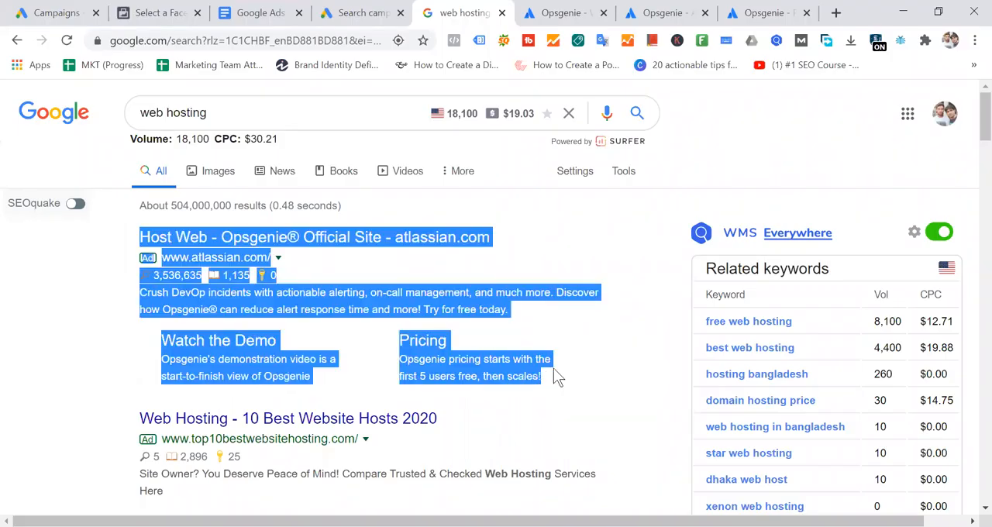
click(563, 236)
drag(159, 339, 567, 376)
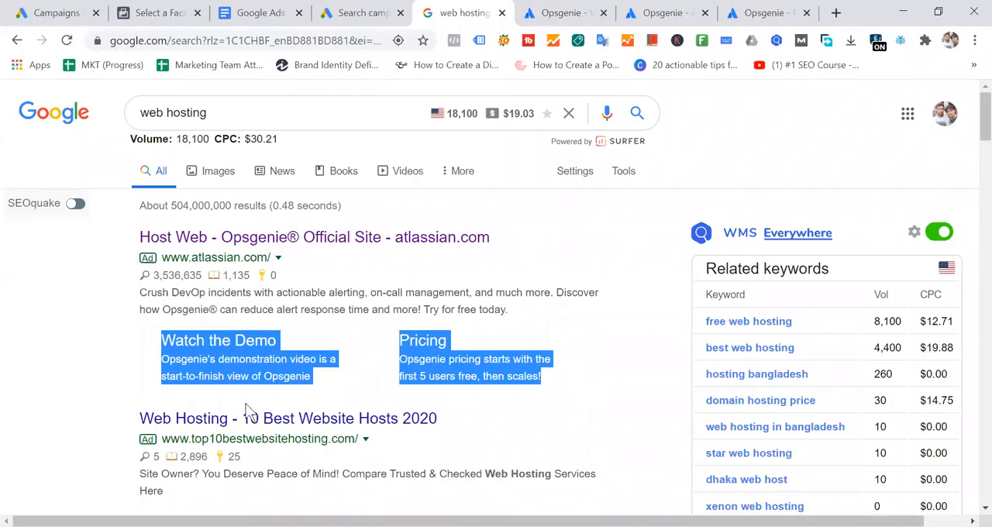
drag(116, 351, 607, 377)
click(77, 344)
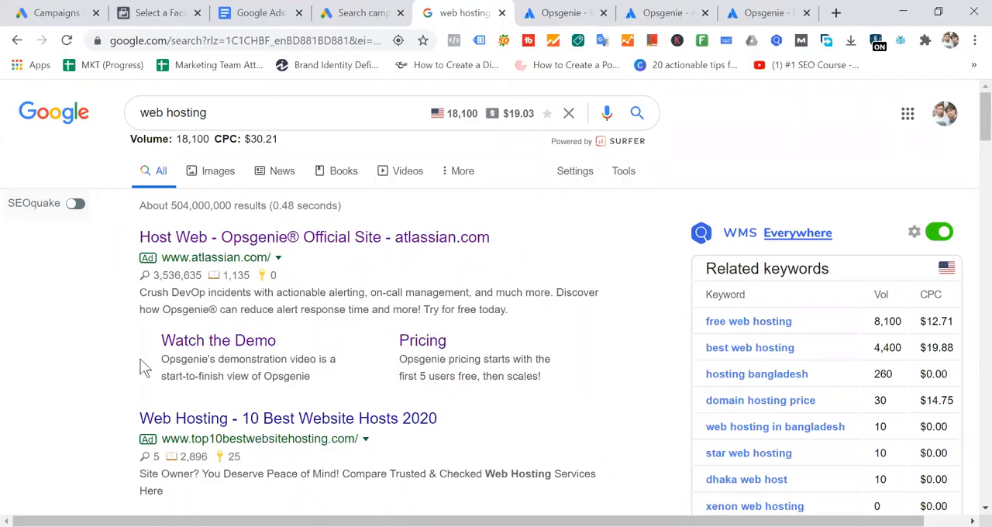
- Point out the sitelink block again and contrast it with the Opsgenie ad's headline, URL and description
drag(249, 344, 550, 383)
click(612, 358)
drag(399, 376, 137, 359)
drag(127, 235, 608, 312)
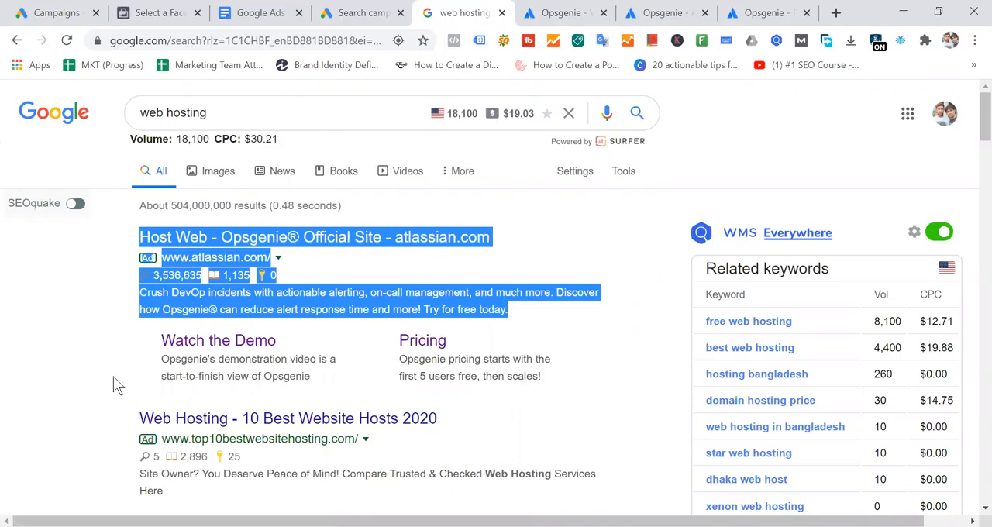
click(111, 341)
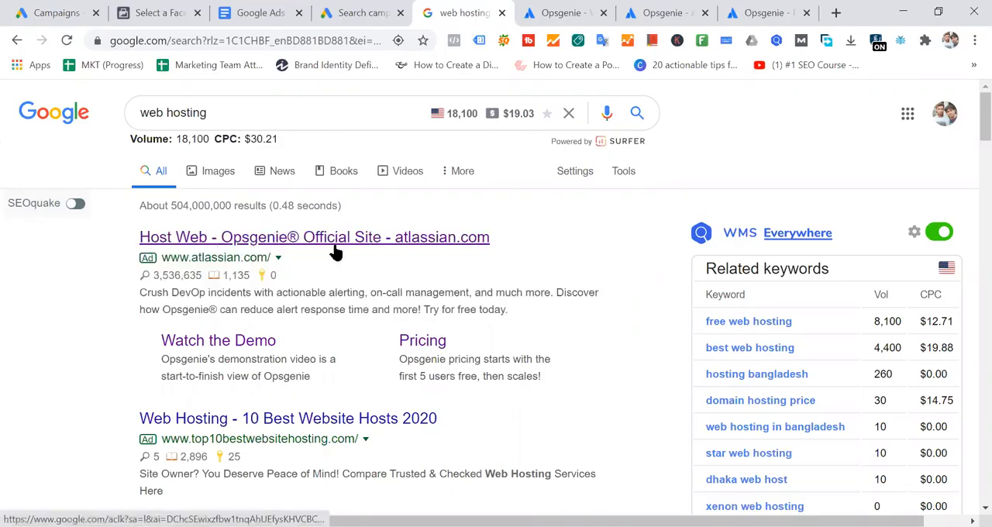
click(447, 246)
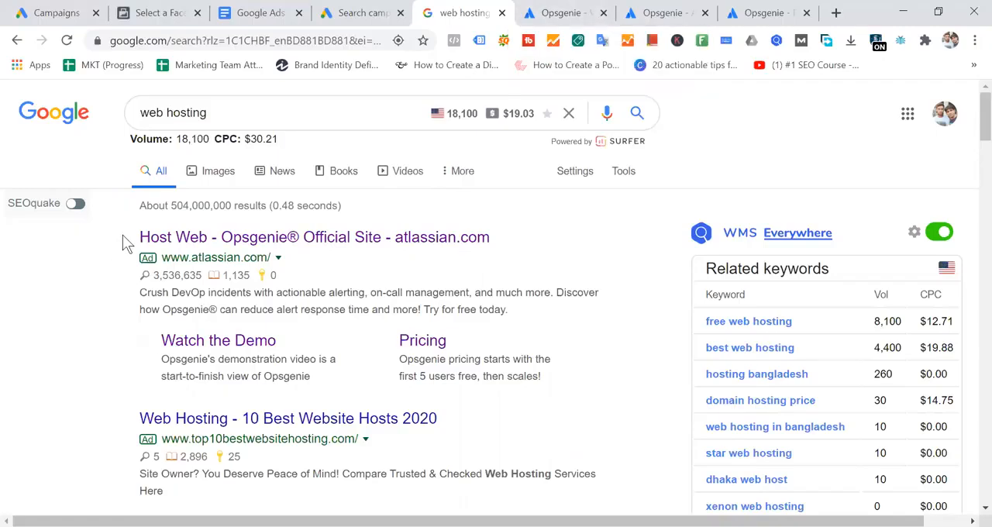
- Highlight the Opsgenie ad together with its sitelinks, then its headline alone and the Watch the Demo sitelink title
drag(122, 227, 624, 363)
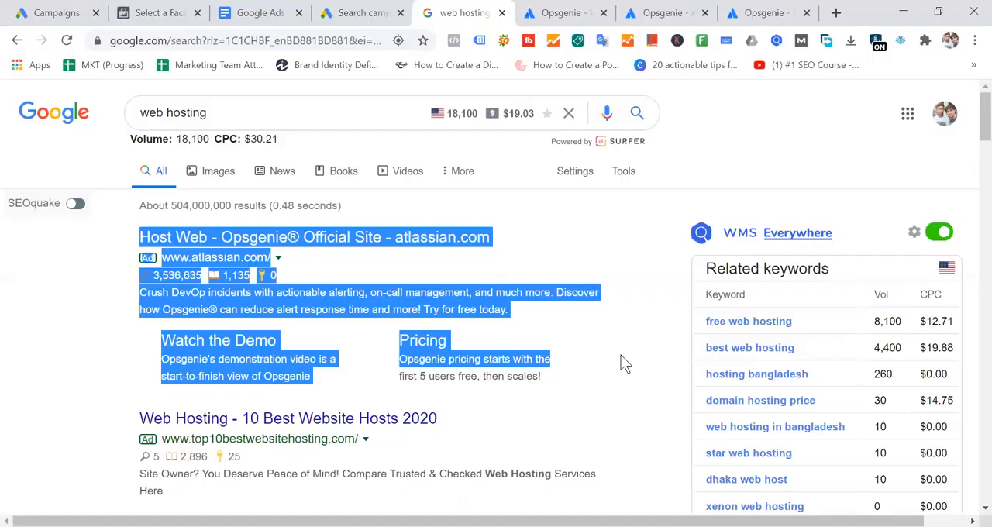
click(640, 358)
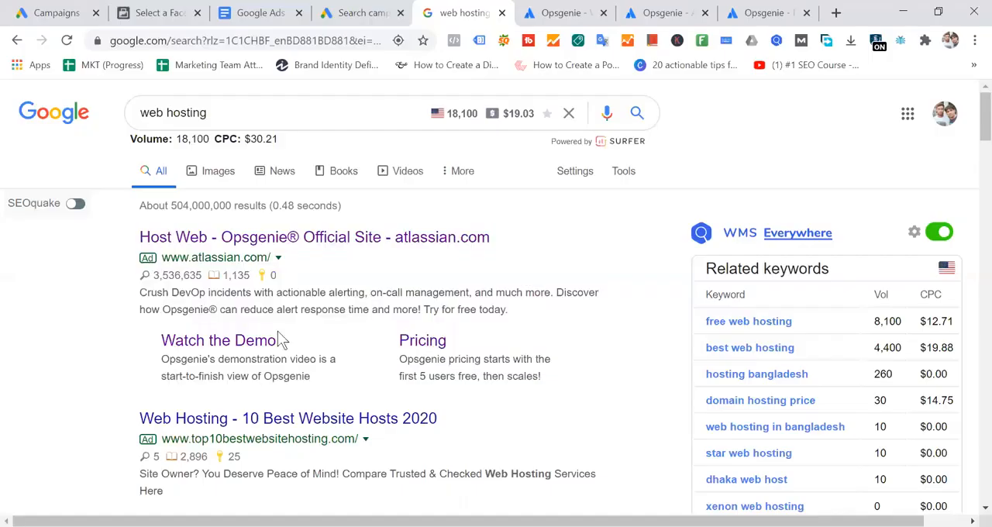
drag(126, 237, 585, 246)
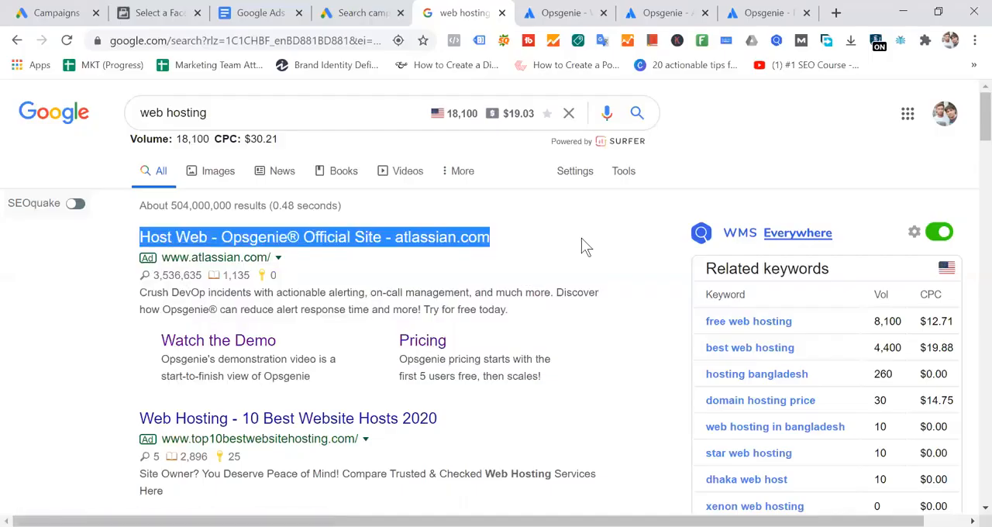
click(140, 351)
drag(138, 345, 333, 348)
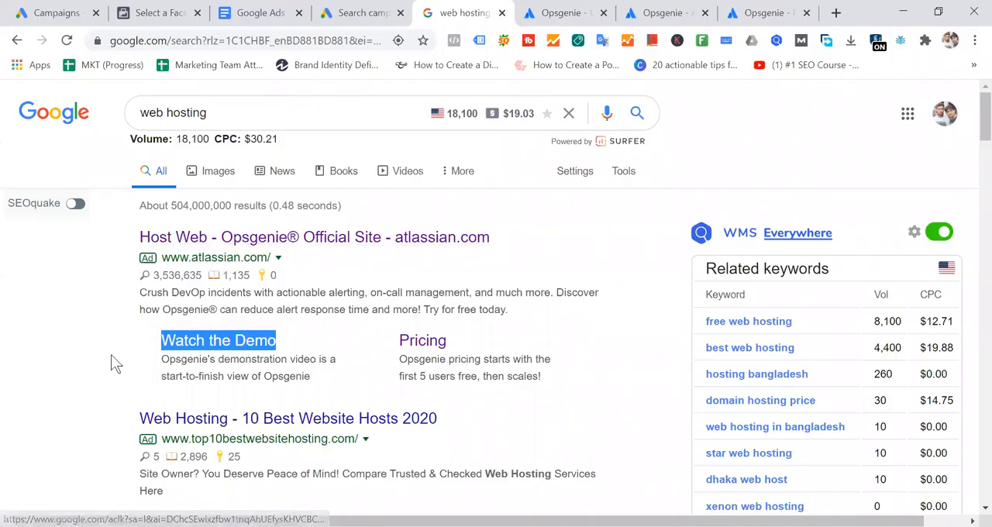
- Highlight the Watch the Demo sitelink title under the Opsgenie ad
click(142, 349)
drag(142, 341, 359, 345)
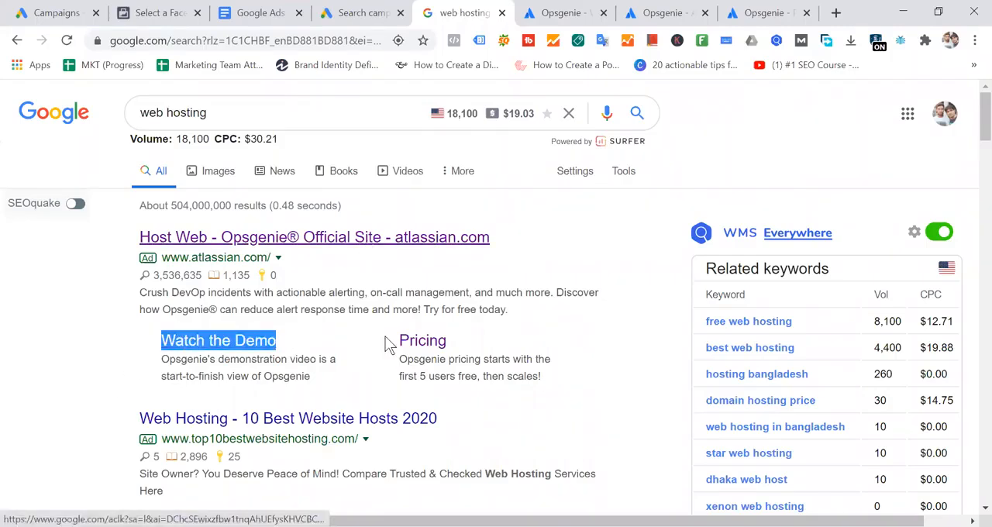
click(333, 344)
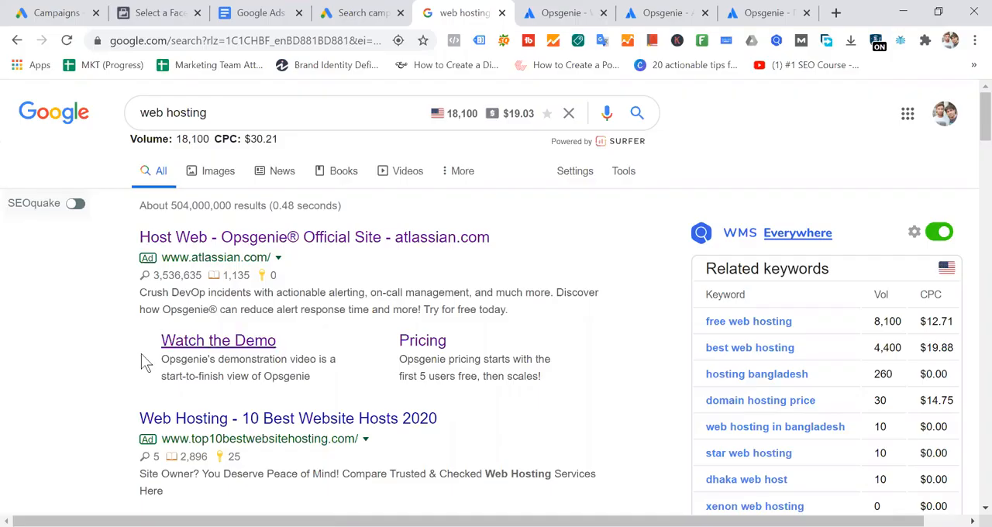
drag(144, 339, 320, 343)
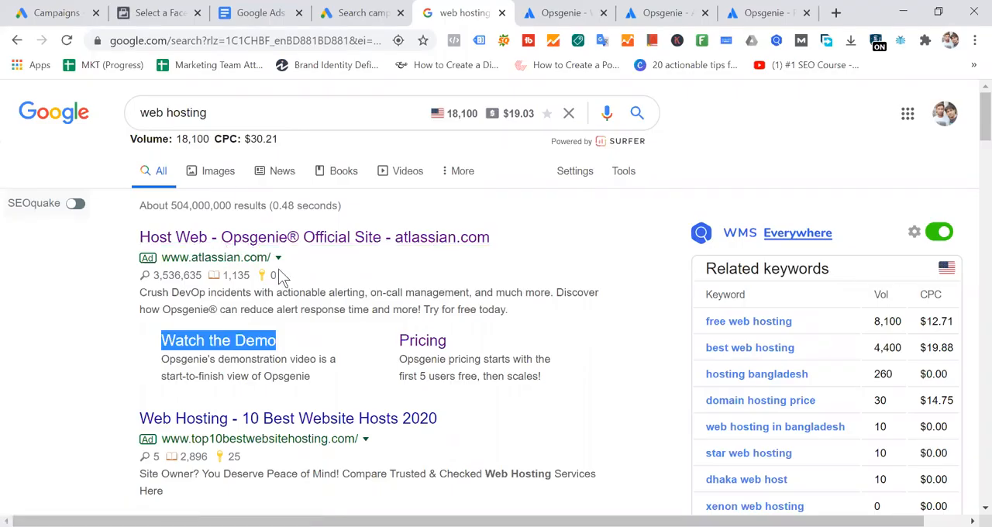
- Highlight the Opsgenie ad's headline, URL and description to set them apart from the sitelinks below
drag(120, 246, 631, 316)
click(546, 277)
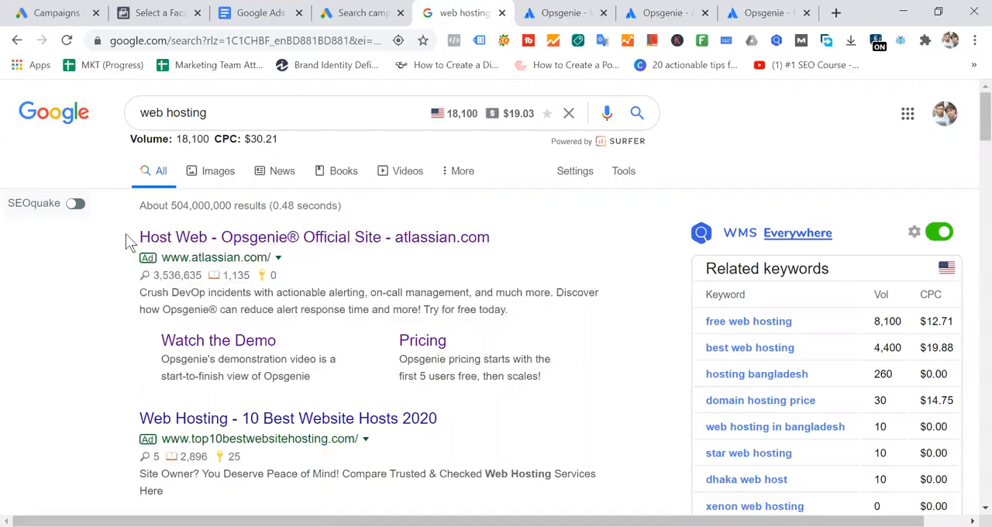
drag(128, 240, 381, 282)
drag(585, 291, 588, 312)
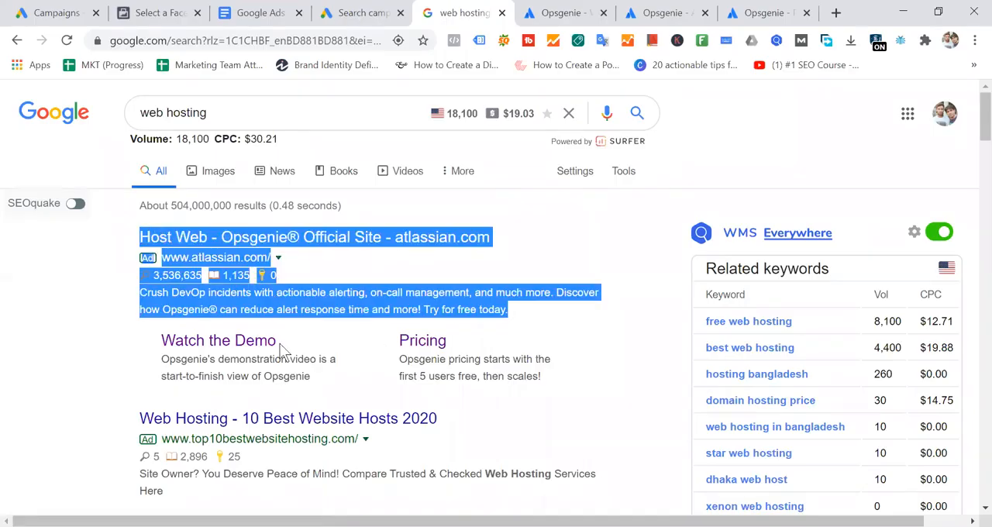
- View Opsgenie's Advanced reporting and analytics landing page, then return to the web hosting search results
click(682, 12)
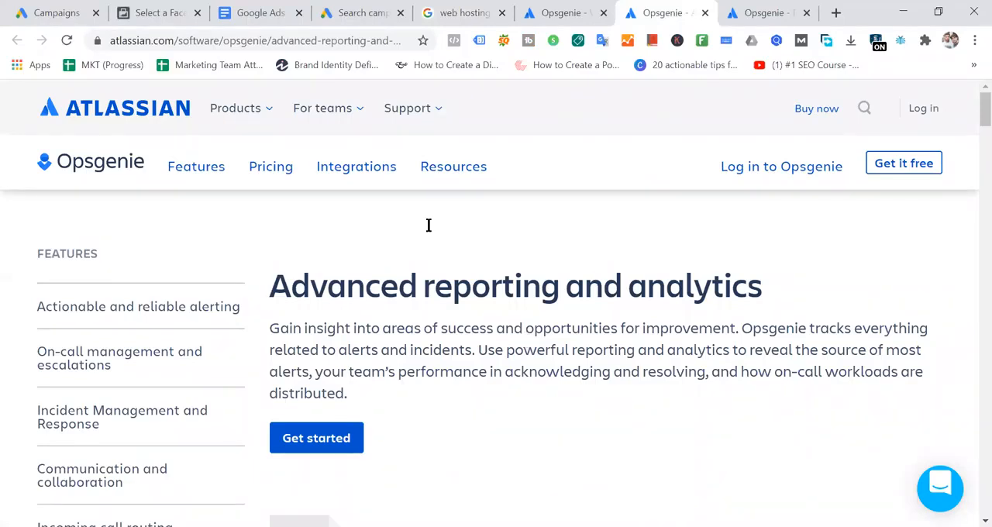
click(461, 13)
click(584, 243)
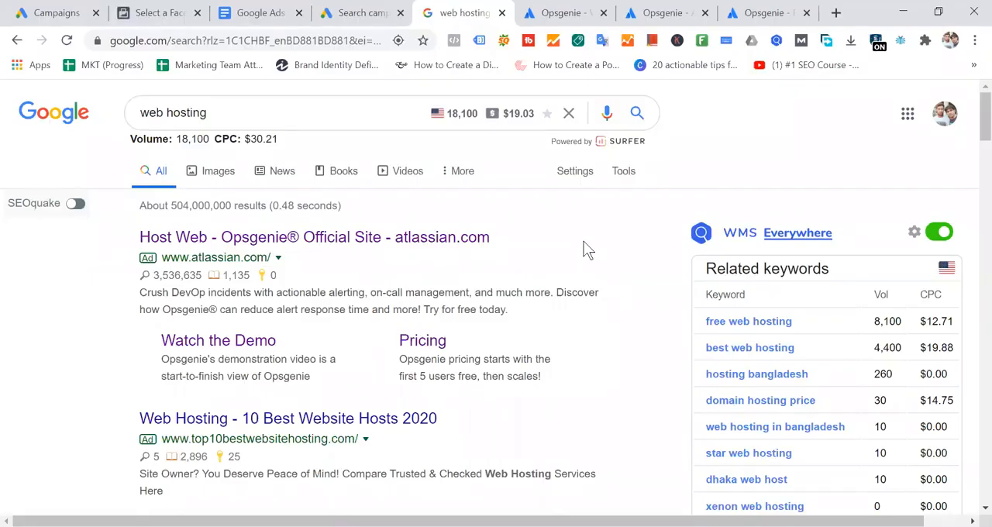
- In the Google Ads campaign settings, browse the additional ad extension types and highlight the note about a 15% higher clickthrough rate
click(363, 14)
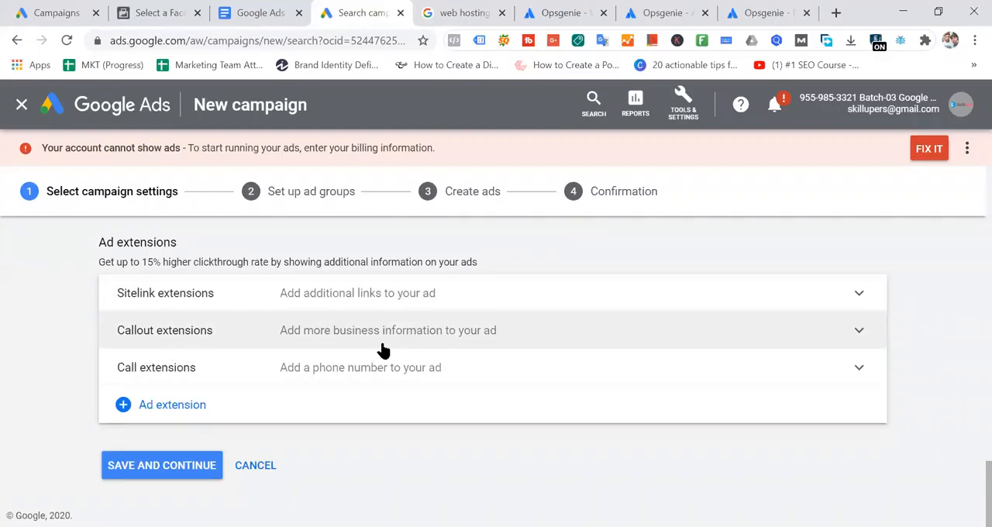
click(193, 417)
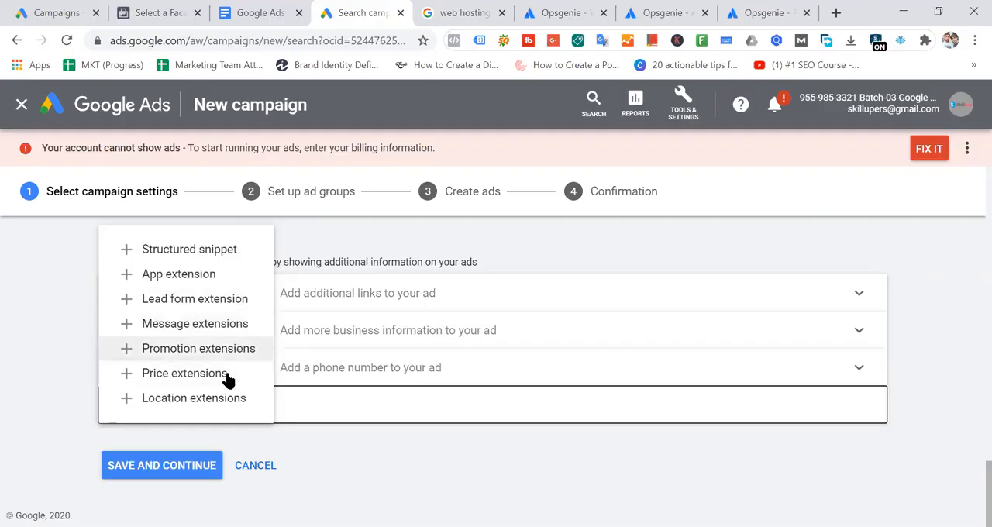
click(640, 248)
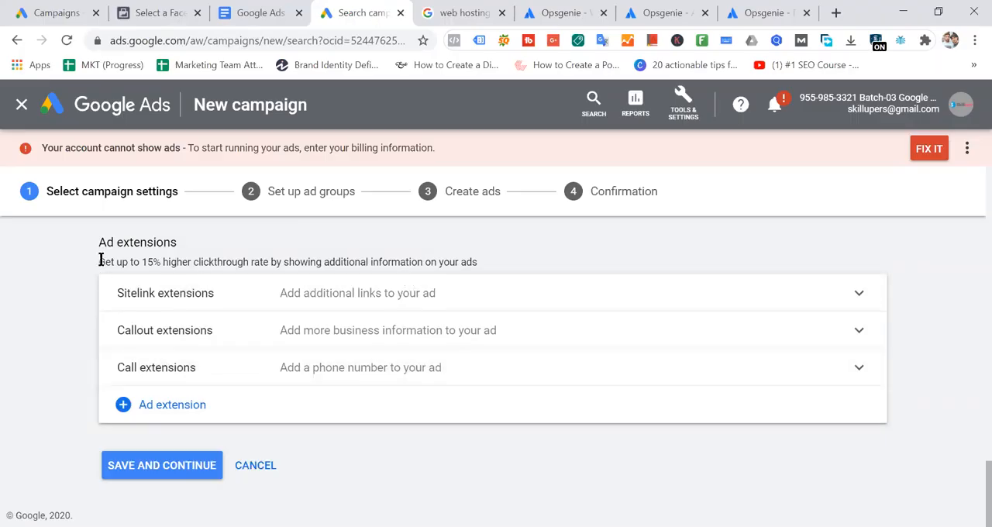
drag(100, 262, 500, 265)
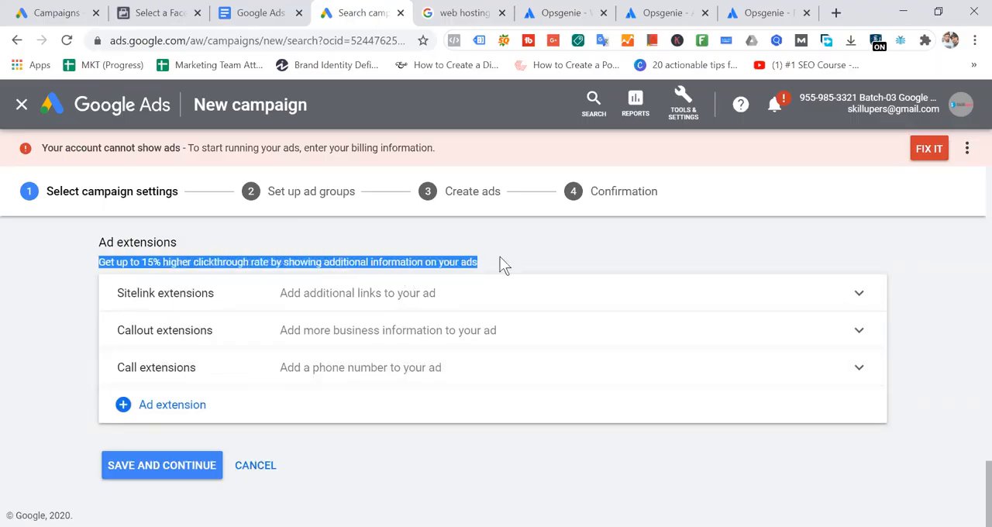
click(559, 262)
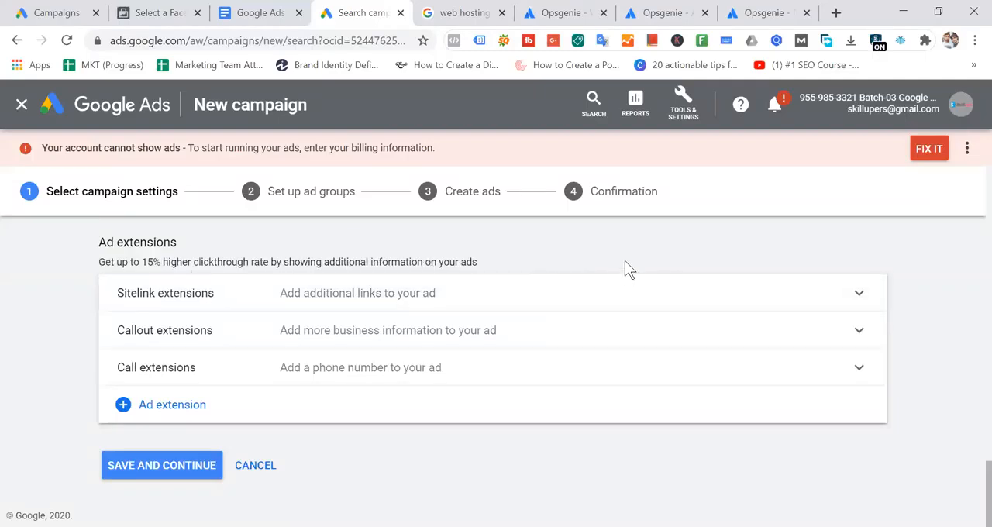
- Return to the Google results and highlight the Web Hosting - 10 Best Website Hosts 2020 and Bluehost ads for comparison
click(457, 13)
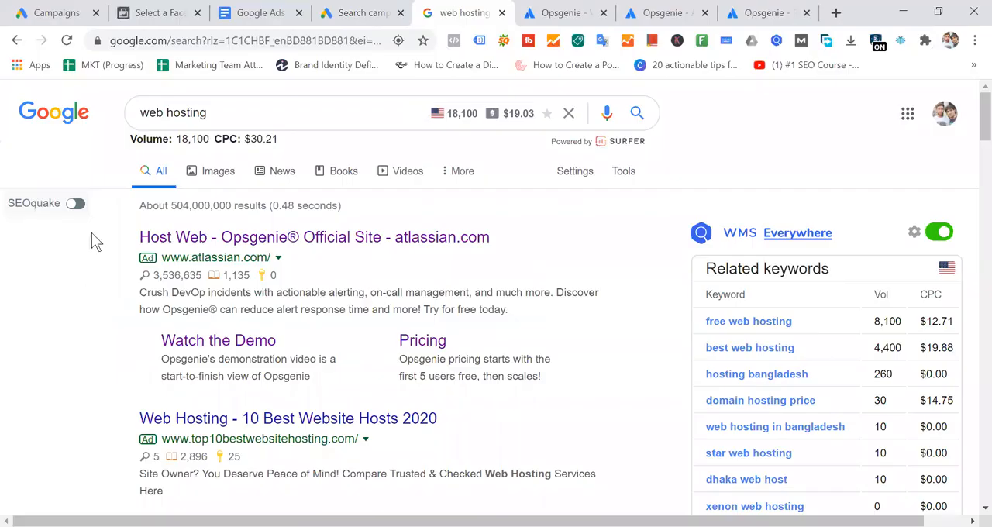
scroll(248, 307, down, 2)
drag(117, 264, 624, 345)
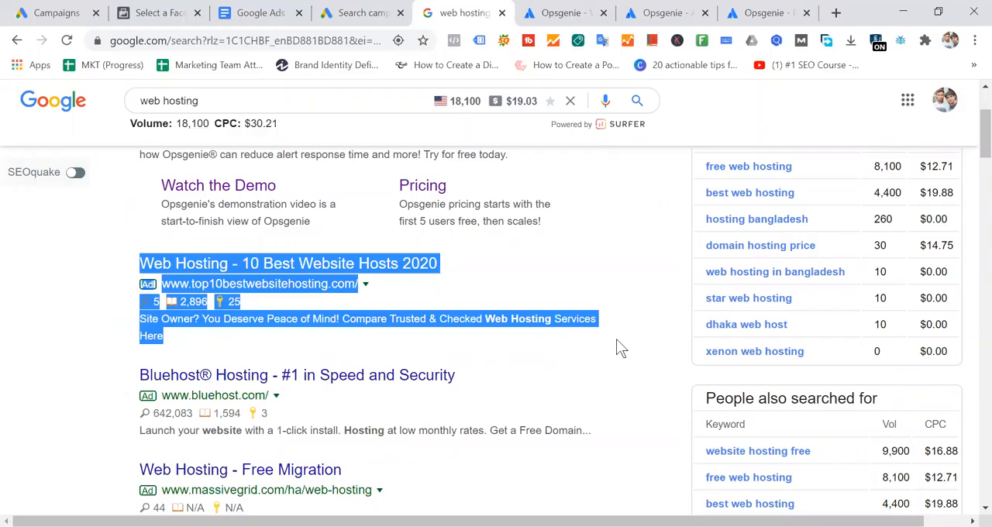
drag(129, 377, 324, 407)
click(694, 413)
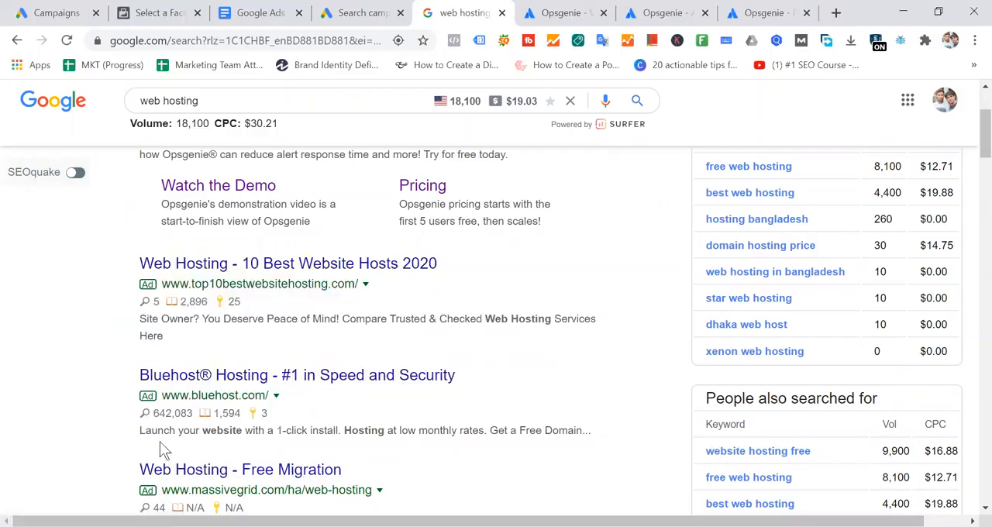
- Highlight the Web Hosting - Free Migration ad, then point out the Web Hosting Bangladesh organic result below it
scroll(138, 376, down, 1)
drag(129, 299, 545, 353)
scroll(471, 439, down, 1)
drag(129, 312, 575, 368)
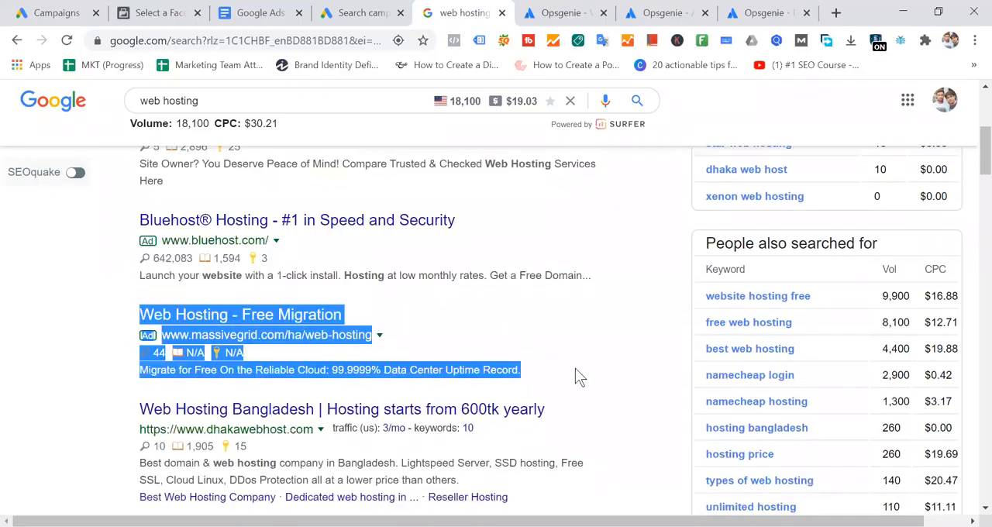
scroll(589, 370, down, 1)
drag(107, 329, 227, 353)
click(597, 306)
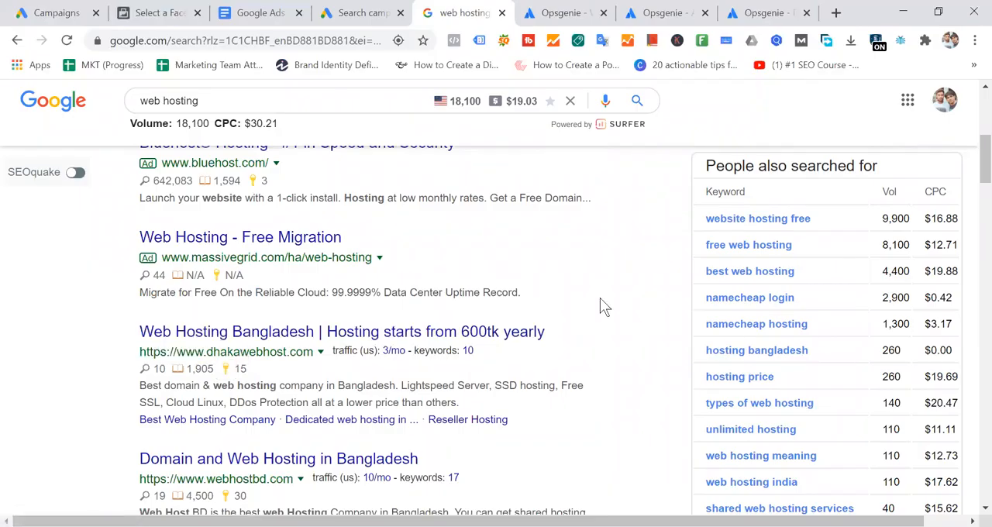
scroll(230, 304, up, 2)
scroll(412, 414, up, 3)
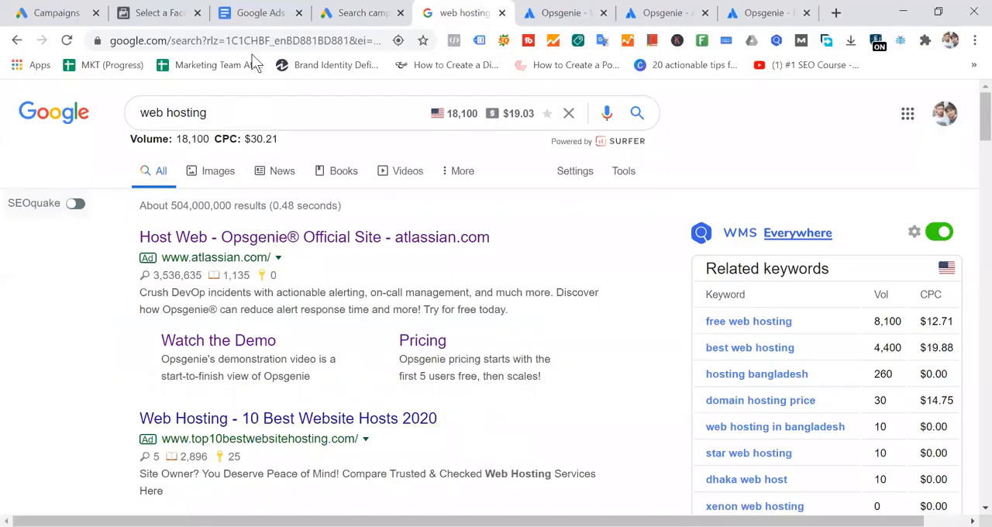
- Rerun the Google search for web hosting and look through the refreshed ads for sitelinks
click(272, 111)
key(Return)
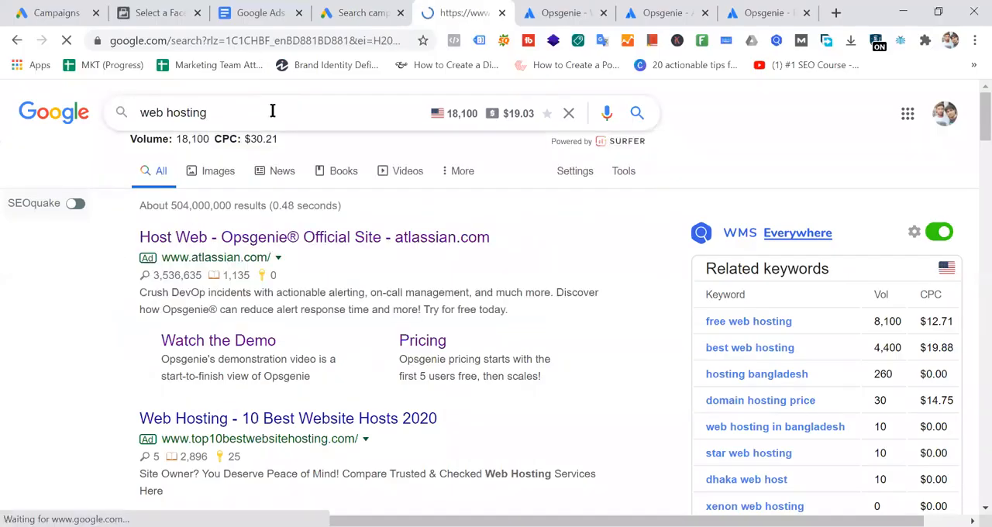
scroll(643, 310, down, 2)
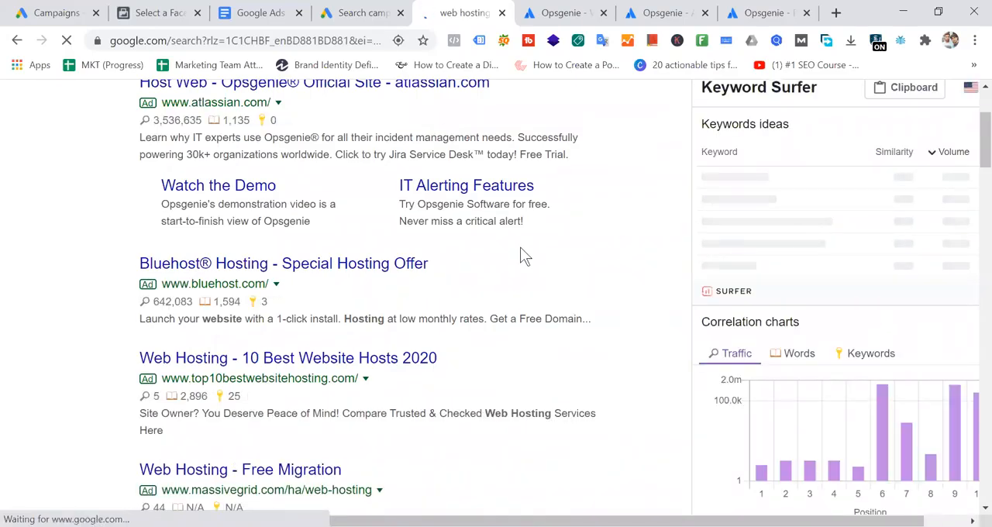
scroll(364, 347, down, 4)
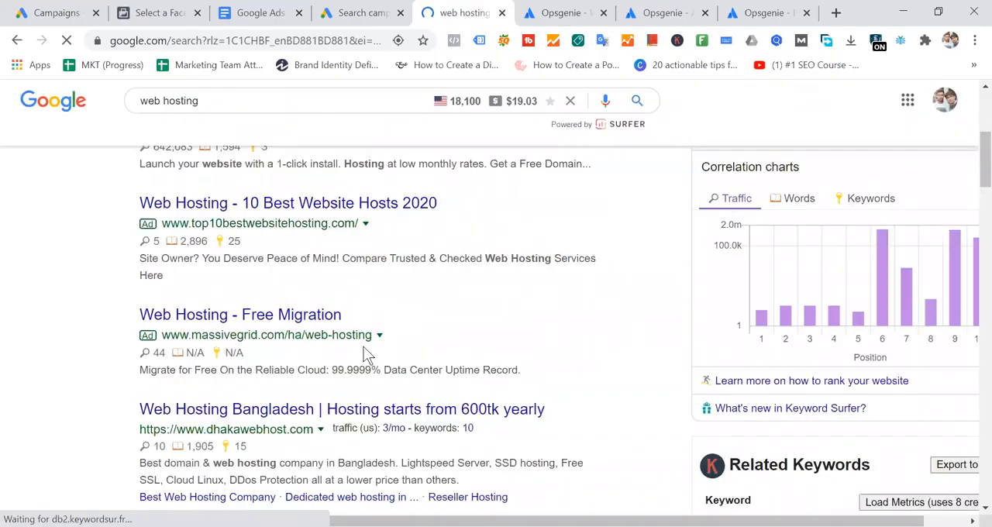
scroll(574, 353, up, 5)
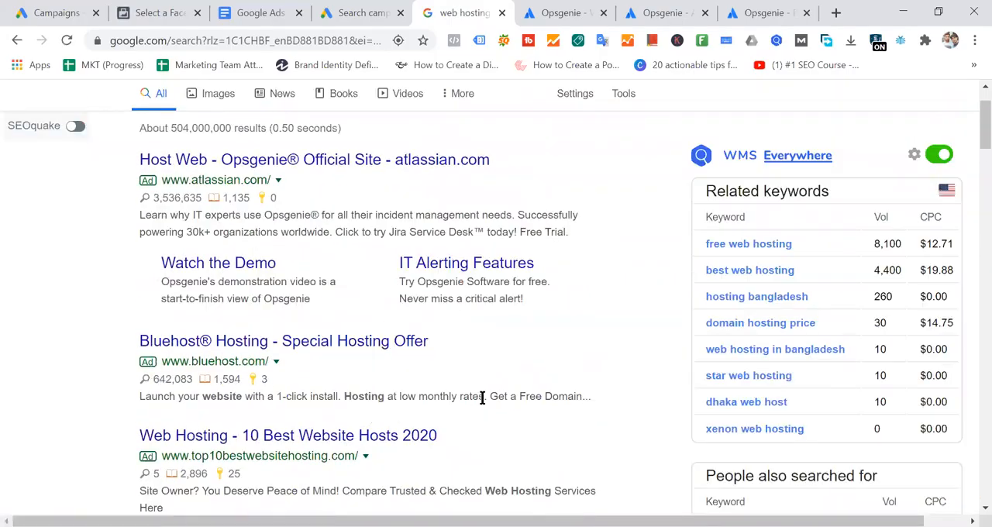
- Highlight the Opsgenie ad's Watch the Demo and IT Alerting Features sitelinks together with their descriptions
drag(124, 267, 150, 270)
click(617, 318)
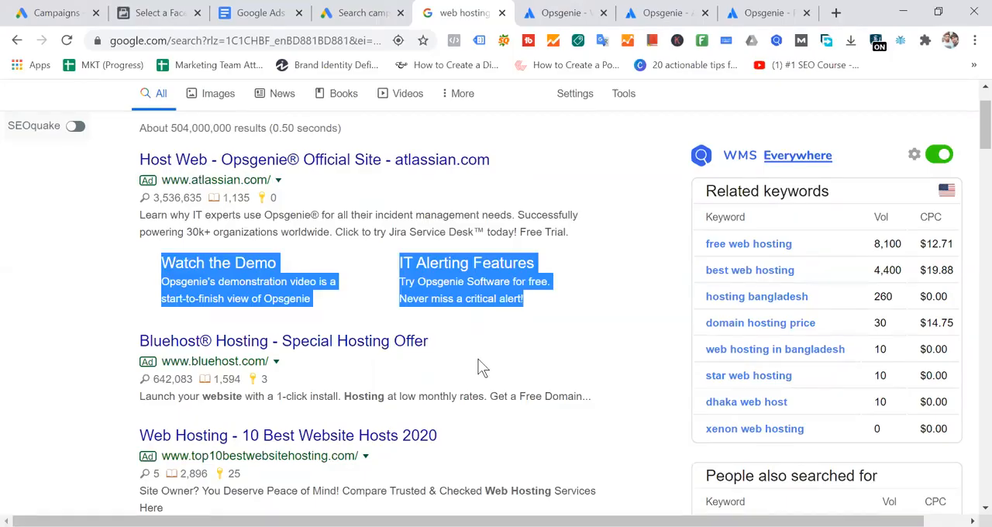
click(598, 306)
drag(452, 314, 135, 262)
click(630, 257)
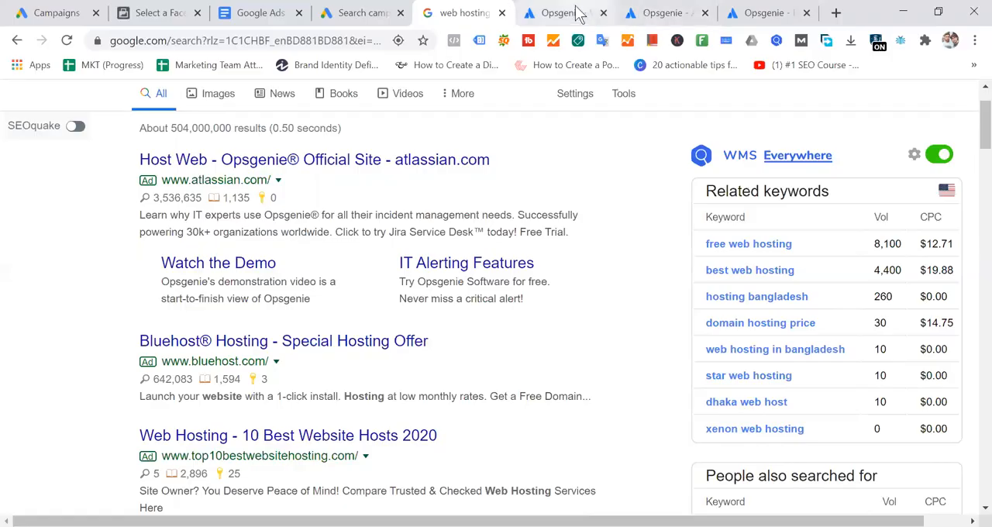
- View Opsgenie's Understanding Modern Incident Management page, then highlight the ad's main text and sitelinks in the Google results
click(577, 15)
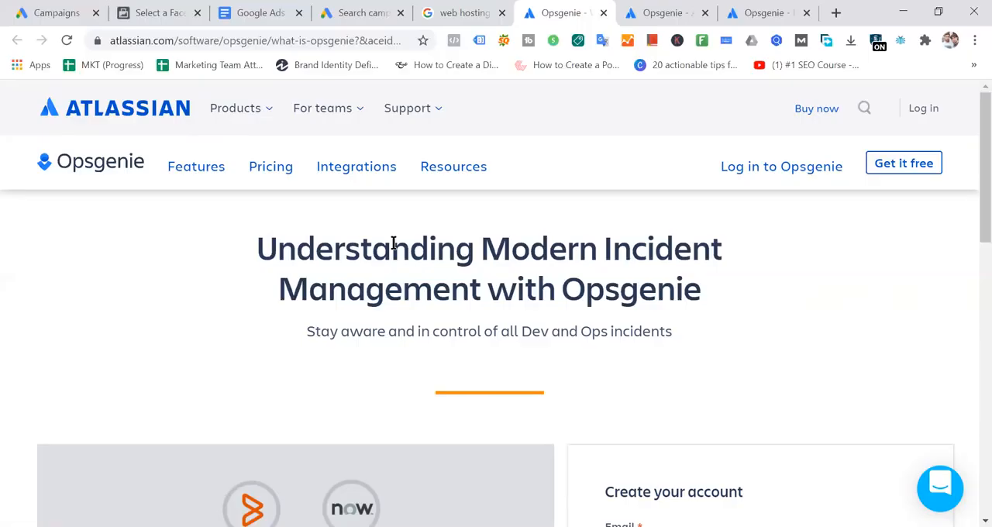
click(465, 12)
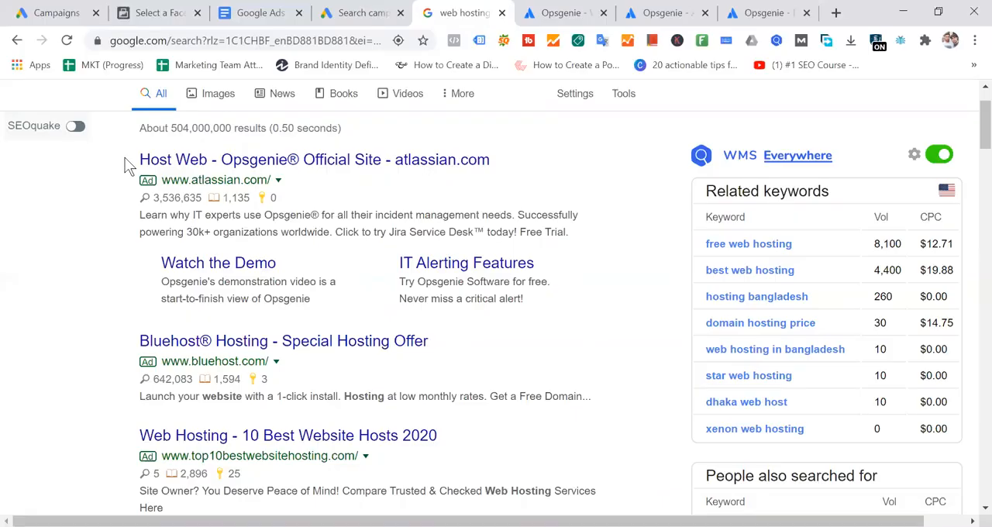
drag(132, 159, 635, 223)
click(635, 223)
drag(129, 260, 633, 279)
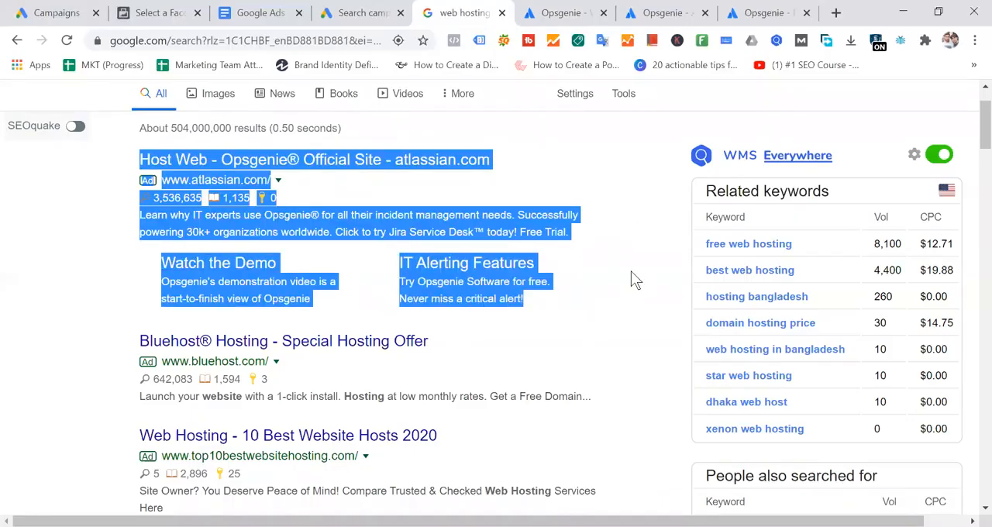
click(633, 280)
- Highlight the whole Opsgenie ad again, then its main text and its sitelink block separately
drag(104, 157, 632, 300)
click(593, 303)
drag(125, 157, 629, 227)
drag(101, 156, 577, 233)
drag(116, 276, 621, 288)
click(621, 288)
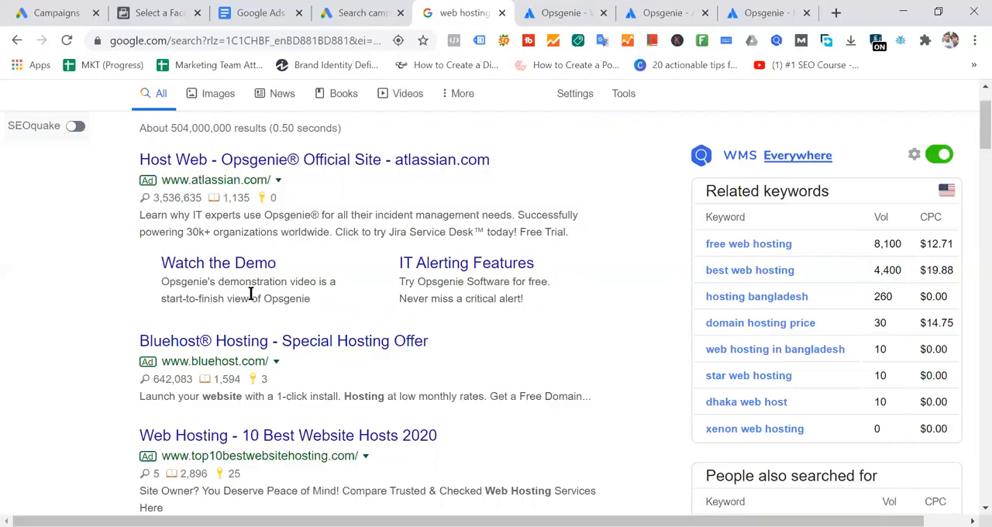
drag(224, 279, 617, 306)
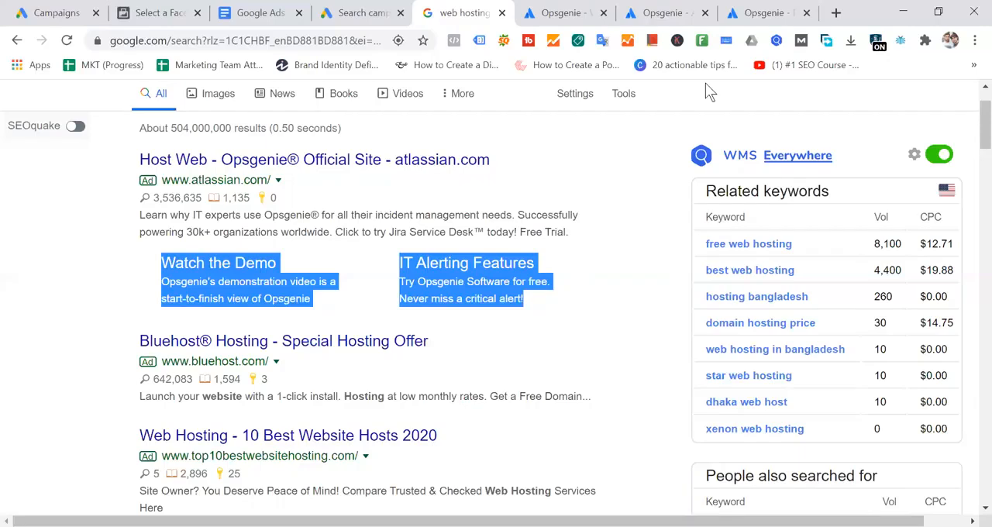
- Expand the Google Ads campaign's Sitelink extensions section and compare it with the sitelinks shown in the Opsgenie search ad
click(376, 13)
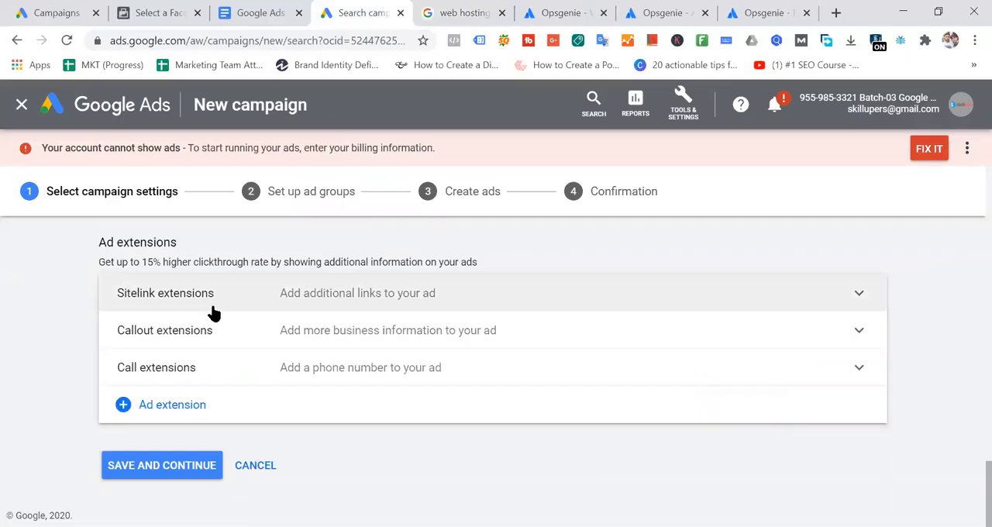
click(213, 295)
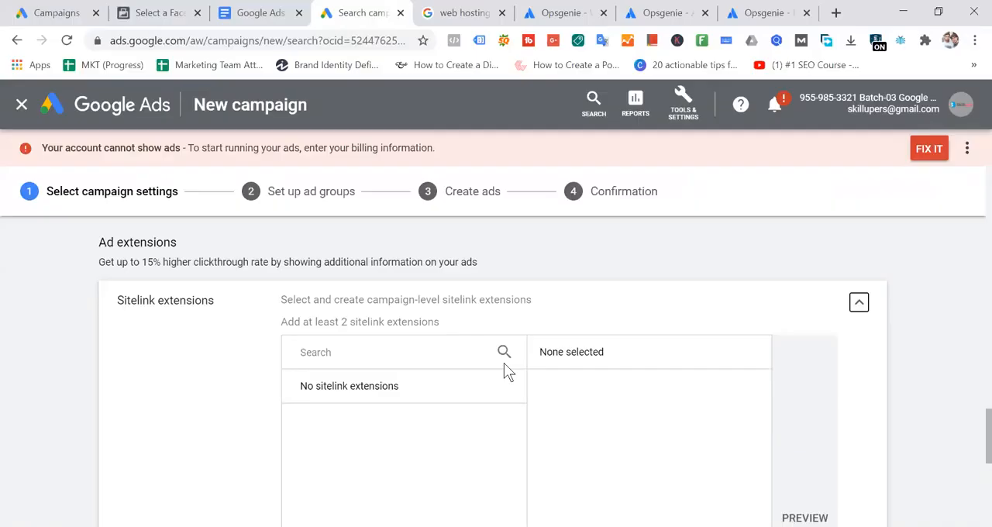
click(436, 13)
drag(155, 262, 629, 262)
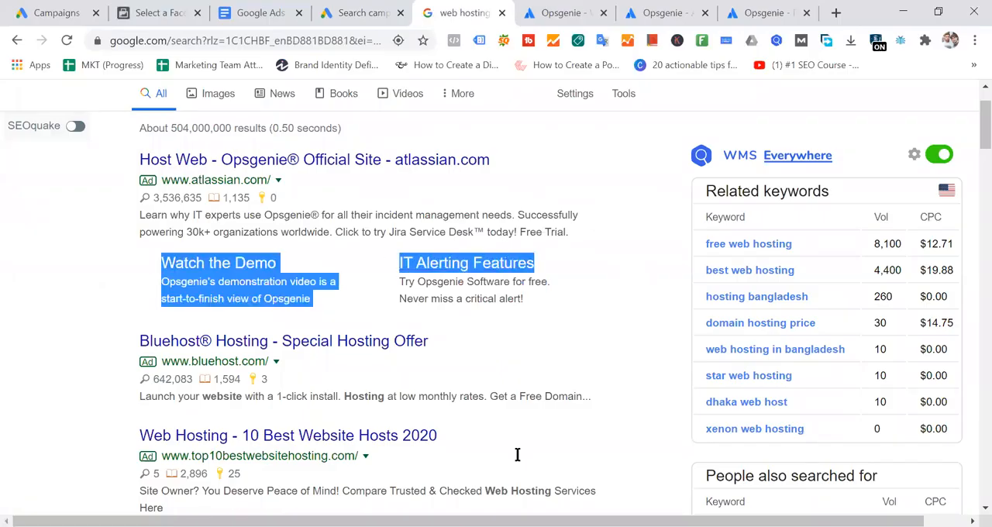
click(361, 12)
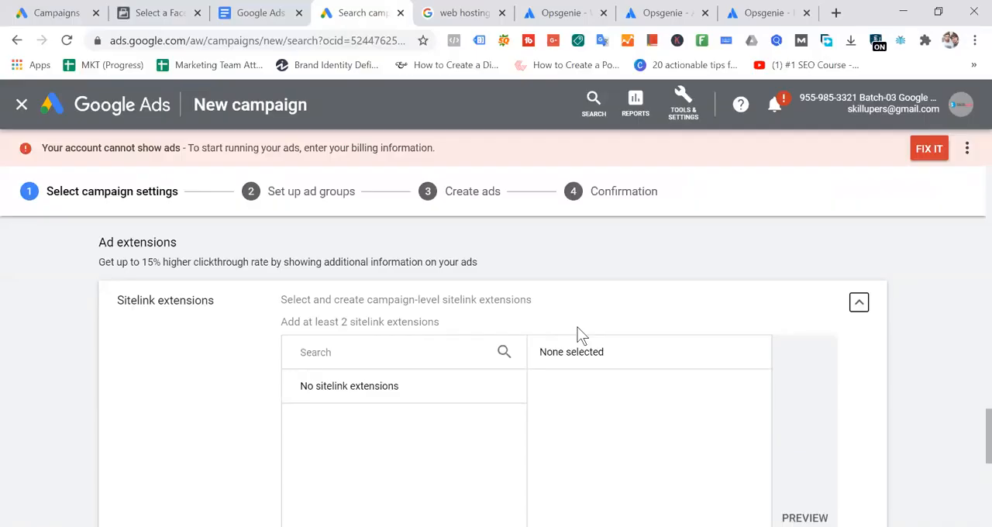
scroll(590, 337, down, 3)
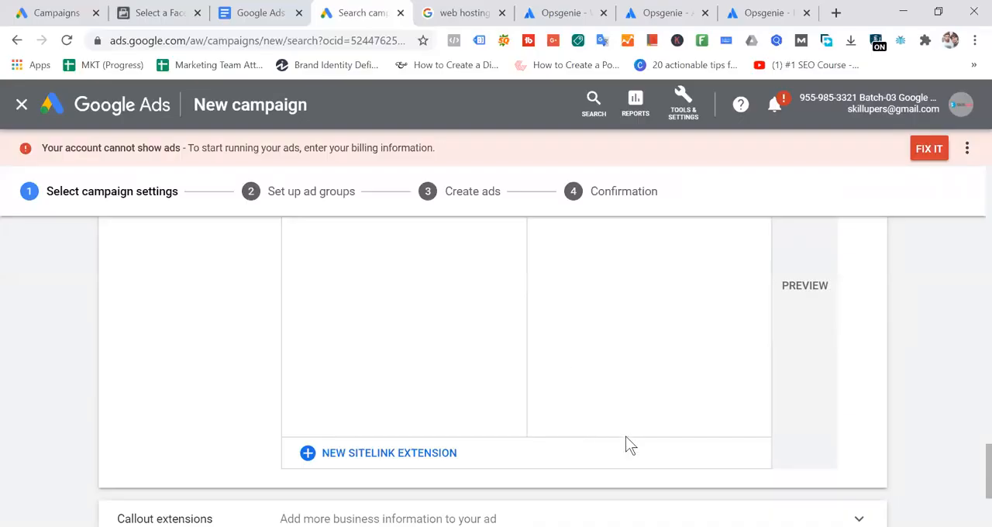
scroll(625, 419, up, 3)
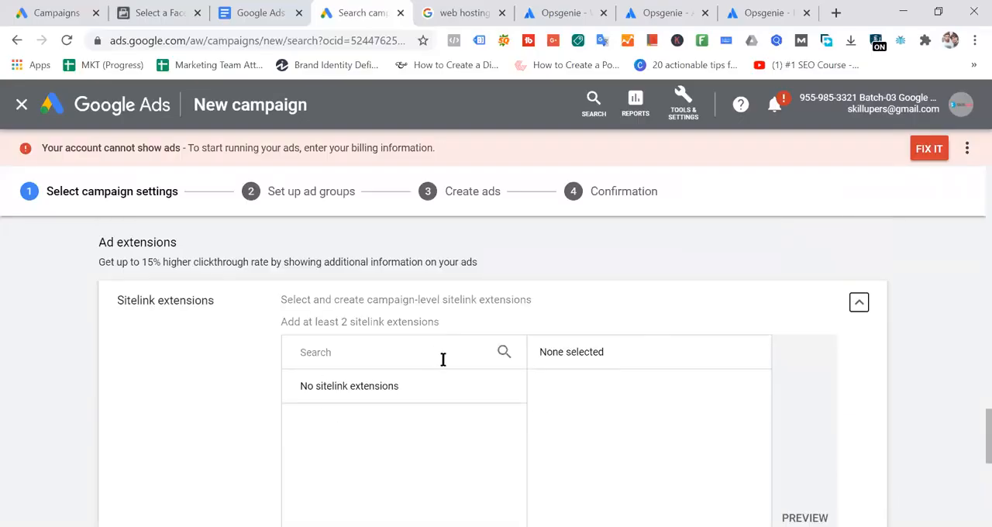
- Start a new campaign-level sitelink extension and review the Sitelink 1 text, description and final URL fields
click(503, 354)
scroll(500, 399, down, 5)
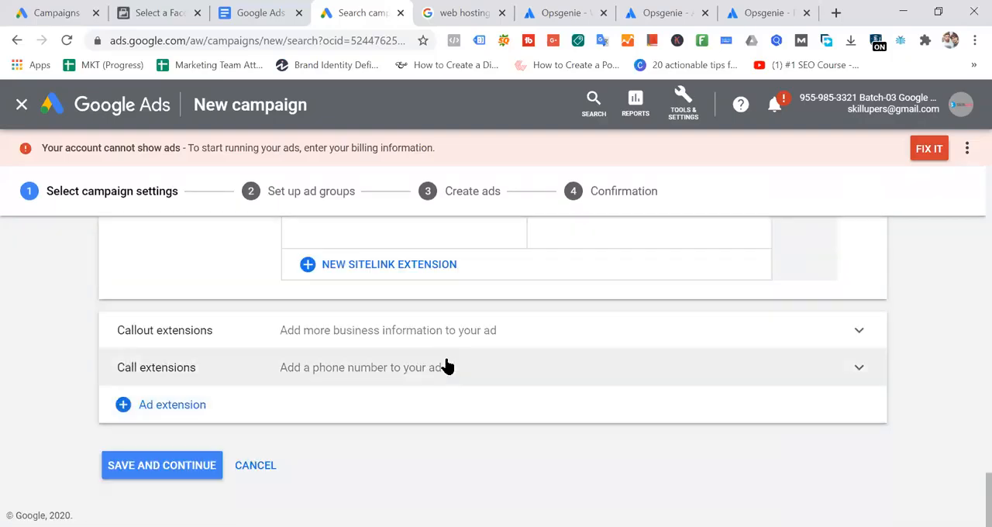
scroll(445, 367, up, 3)
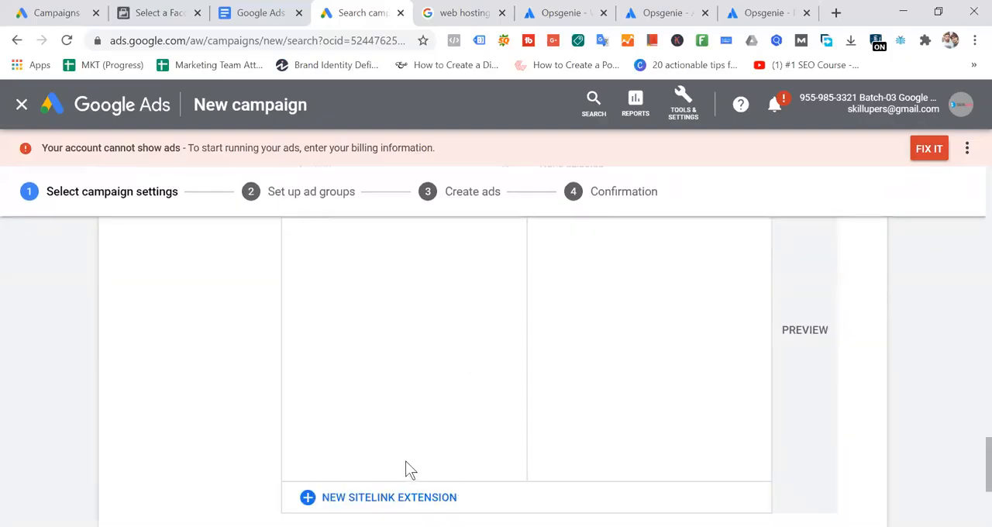
scroll(590, 352, down, 2)
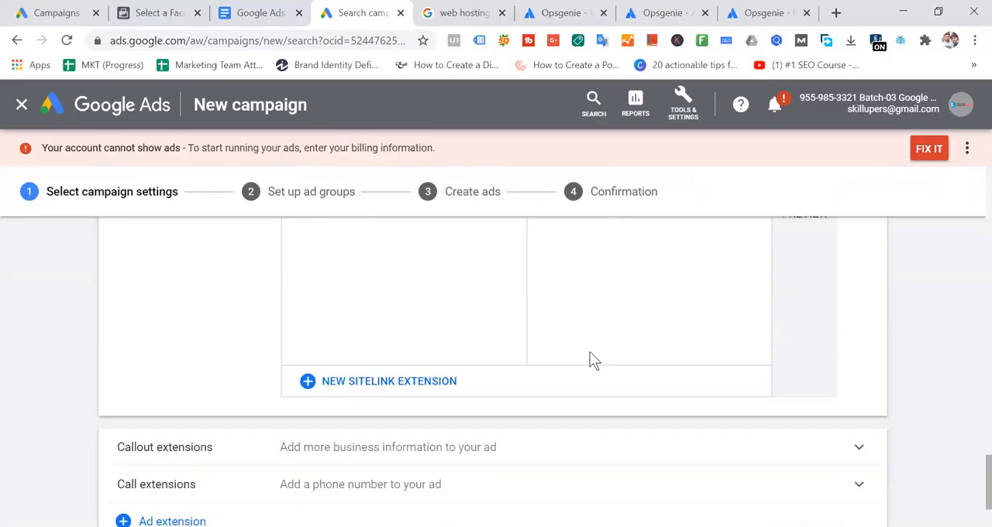
click(381, 385)
scroll(608, 390, up, 4)
scroll(608, 390, down, 3)
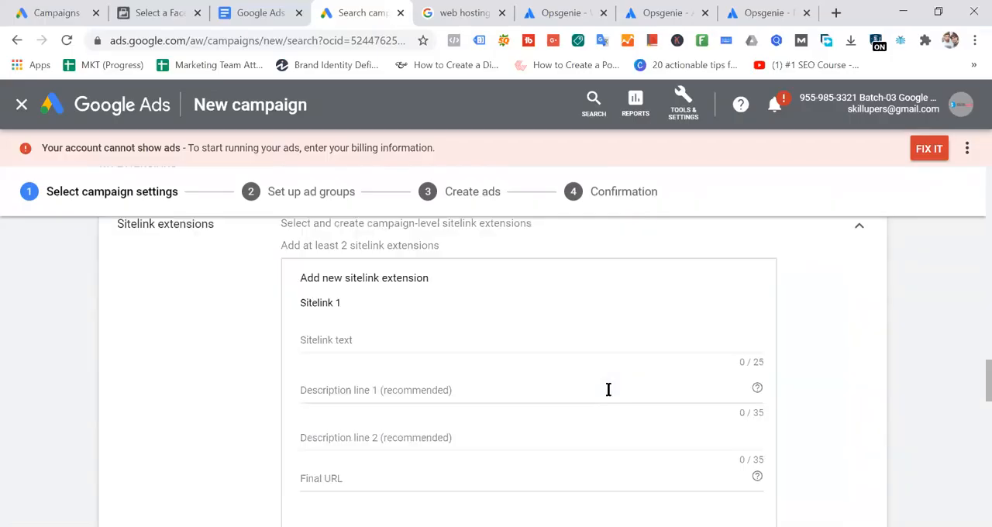
scroll(655, 365, up, 2)
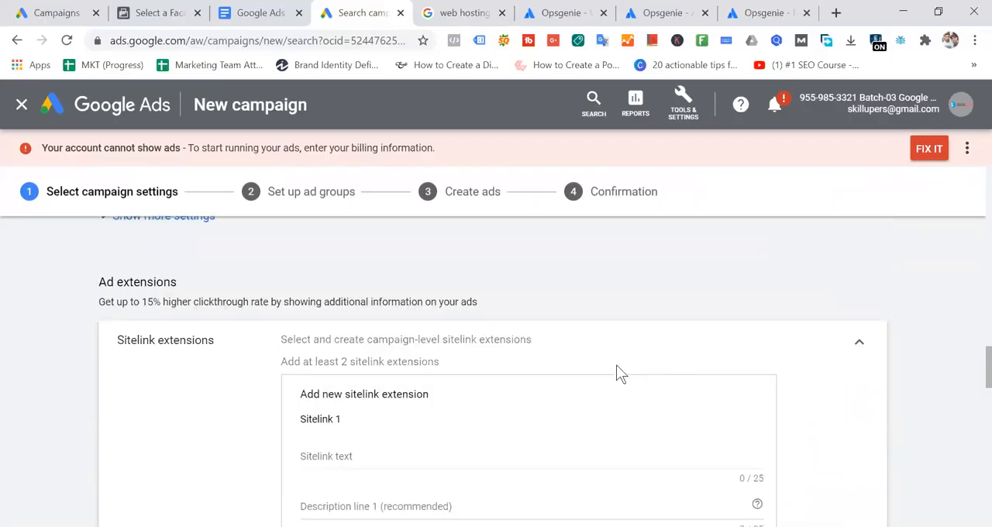
scroll(617, 373, down, 2)
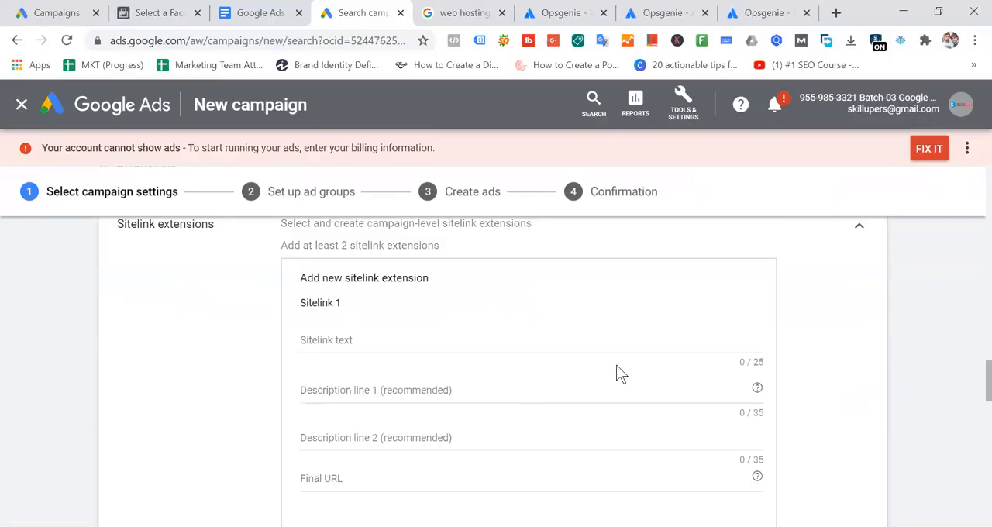
- In the Google results, highlight the Opsgenie ad's Watch the Demo sitelink, then its IT Alerting Features sitelink with descriptions
click(465, 13)
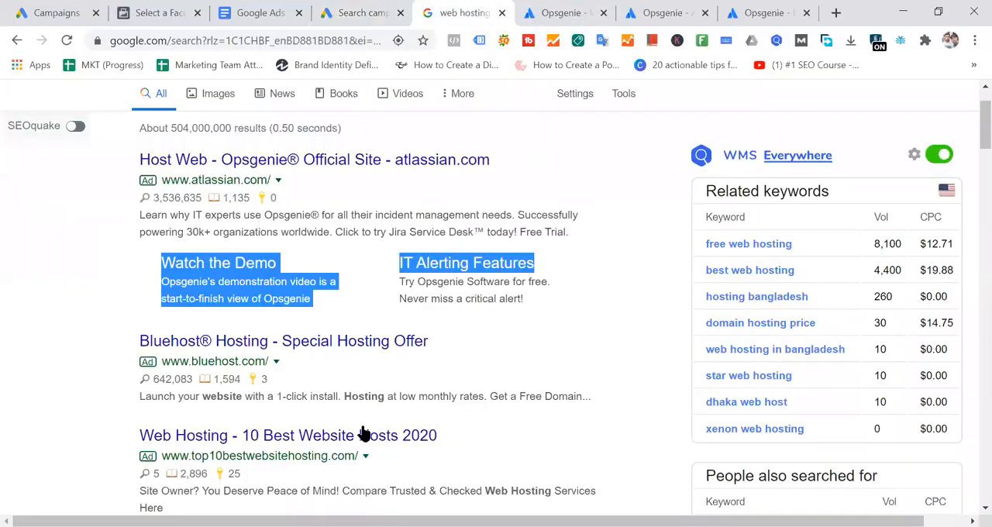
click(166, 261)
drag(152, 261, 341, 301)
click(158, 261)
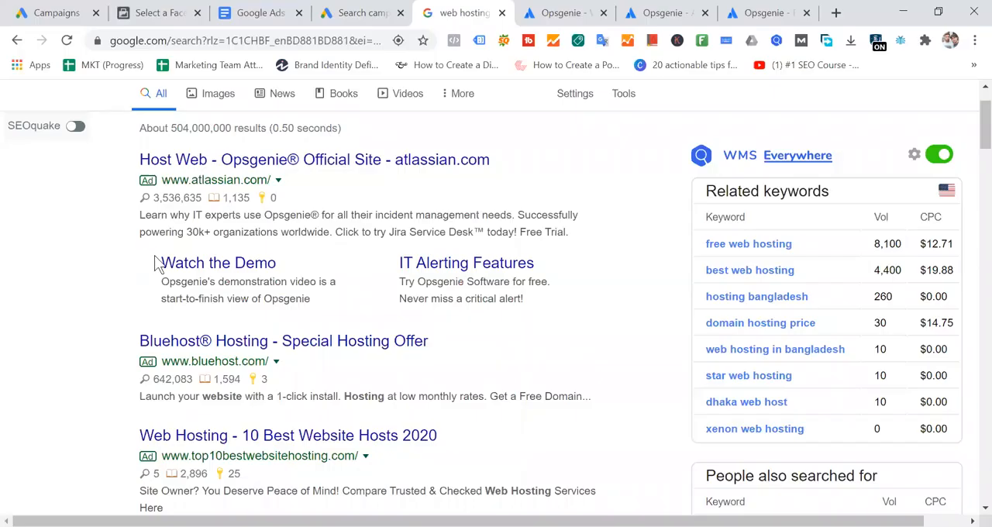
drag(157, 261, 314, 306)
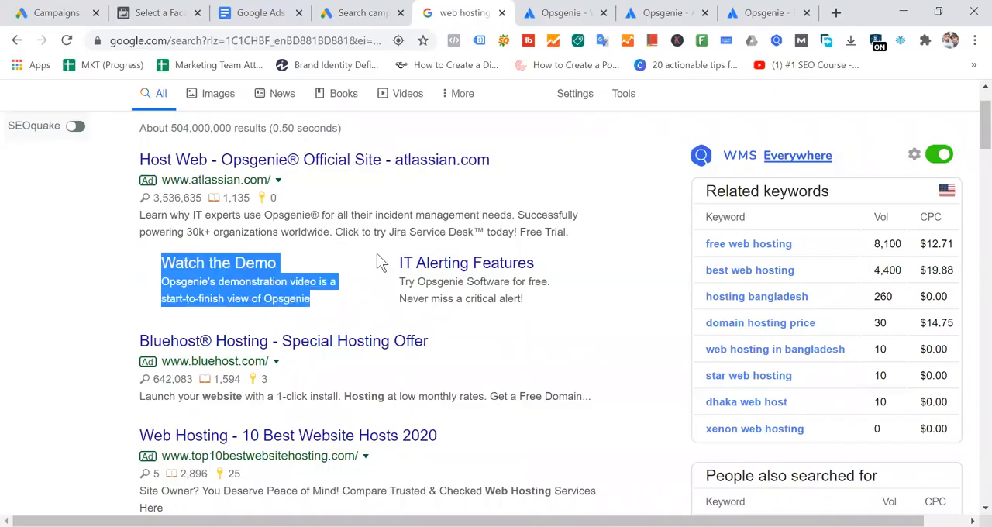
drag(380, 262, 562, 314)
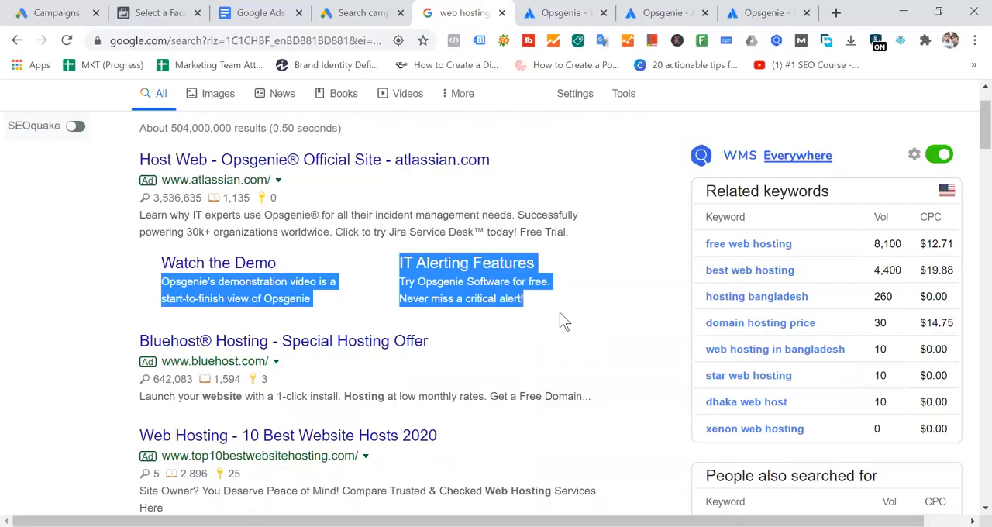
- Highlight both Opsgenie sitelinks as one block, then clear the highlighting
click(117, 270)
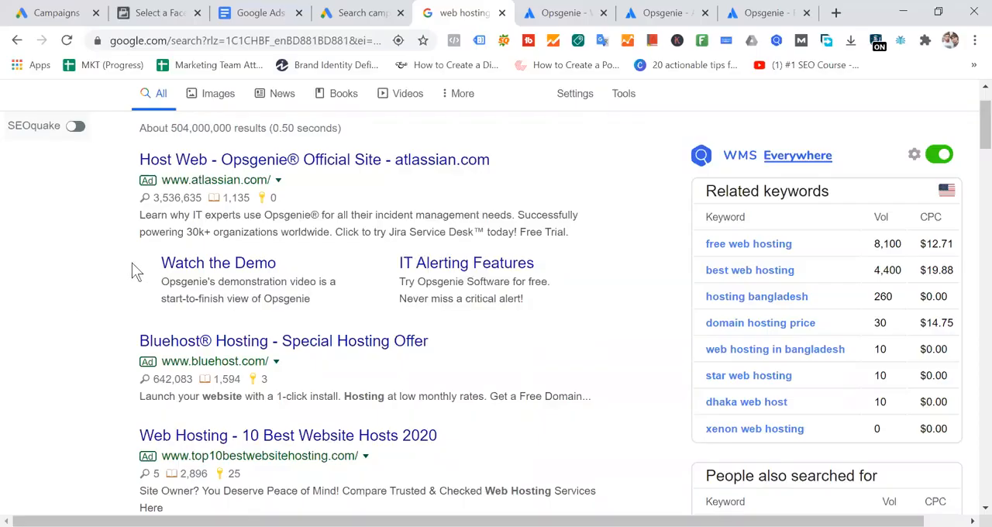
drag(155, 260, 557, 292)
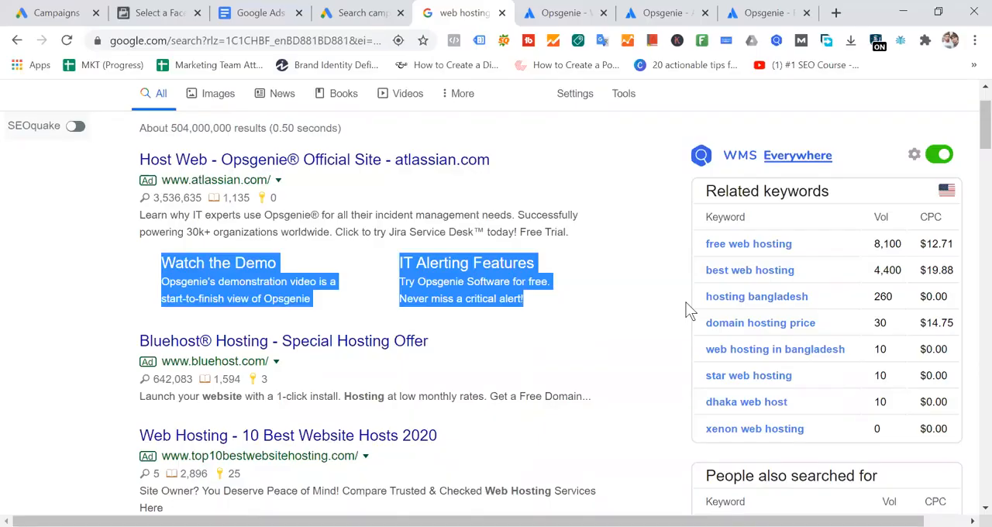
drag(298, 257, 159, 288)
click(260, 249)
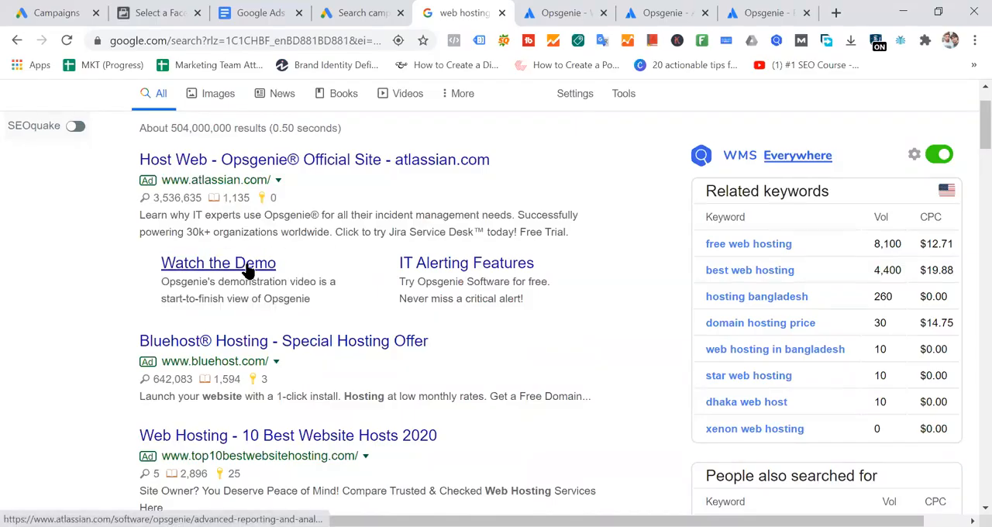
- Compare the Sitelink 1 text field in Google Ads with the sitelink block of the Opsgenie search ad
click(375, 13)
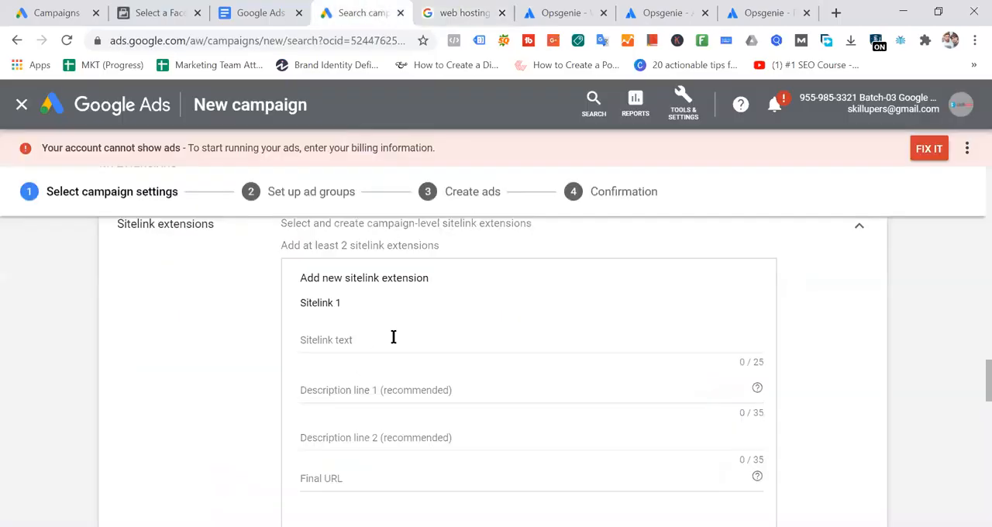
click(376, 338)
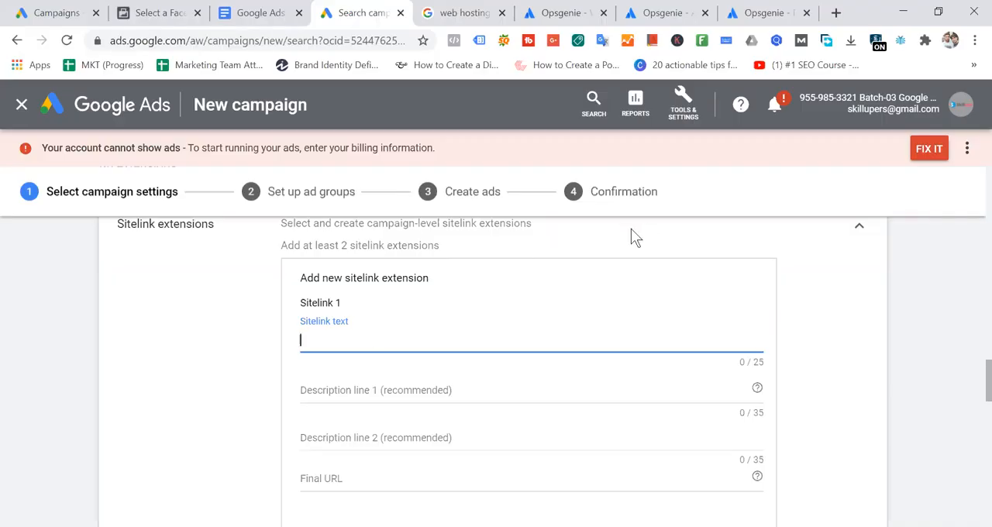
click(462, 16)
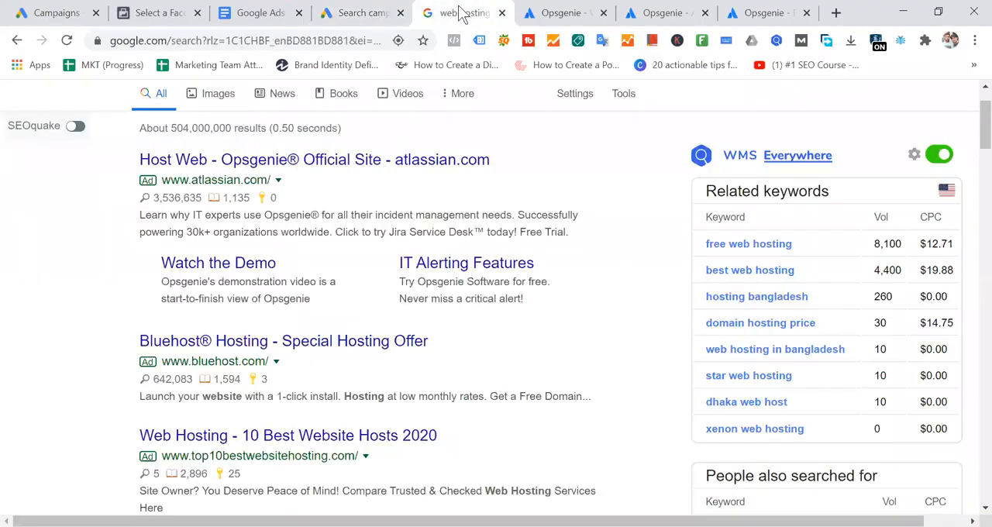
drag(150, 267, 531, 301)
- Return to the Google Ads sitelink form and add a fifth sitelink entry
click(350, 14)
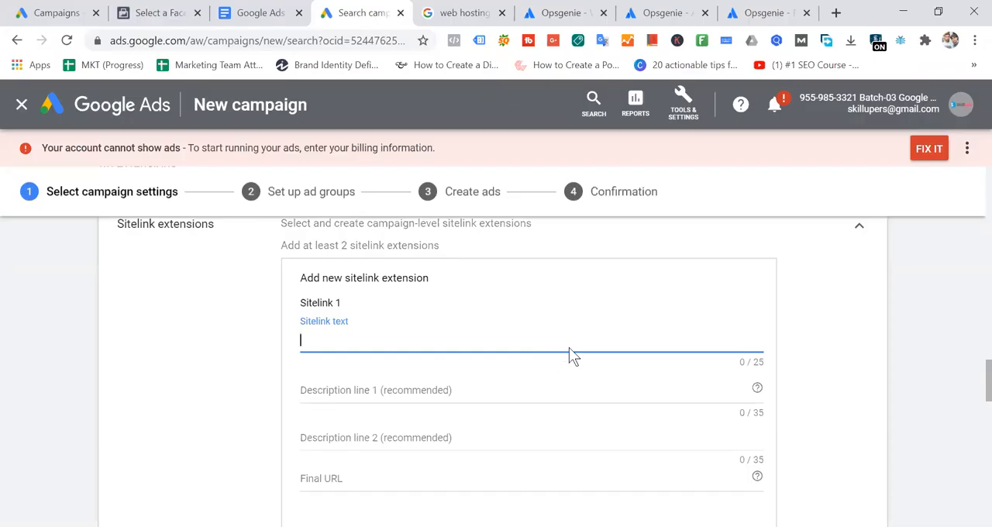
scroll(572, 345, down, 3)
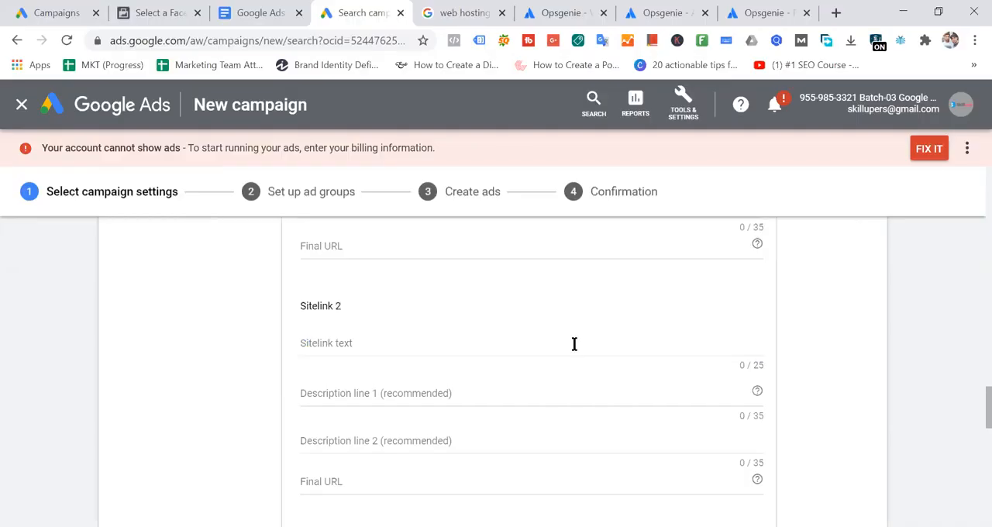
scroll(547, 310, down, 3)
scroll(556, 303, down, 6)
scroll(556, 303, up, 10)
scroll(509, 341, down, 3)
scroll(510, 341, down, 7)
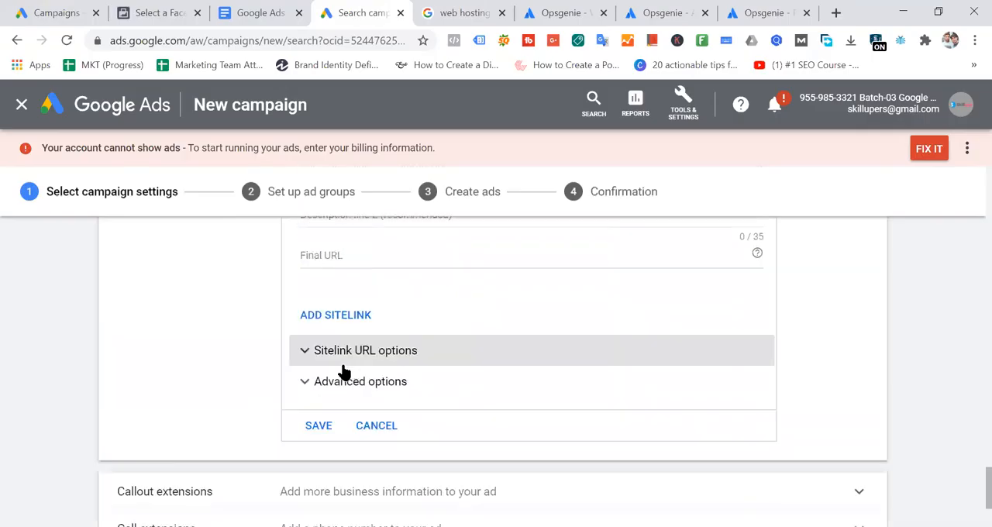
click(324, 318)
scroll(365, 266, down, 5)
scroll(455, 332, up, 7)
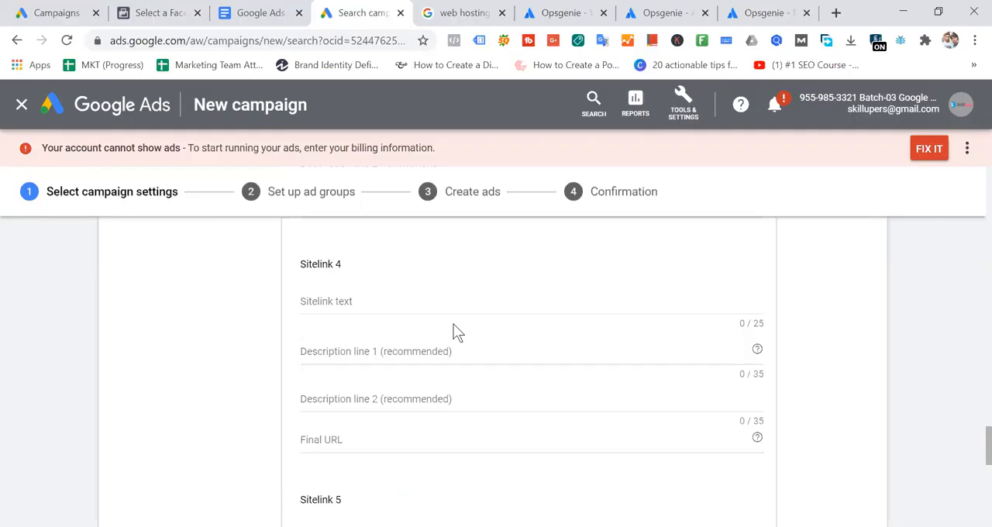
- View the Opsgenie ad in the Google results again and highlight the search ads starting from its headline
click(457, 12)
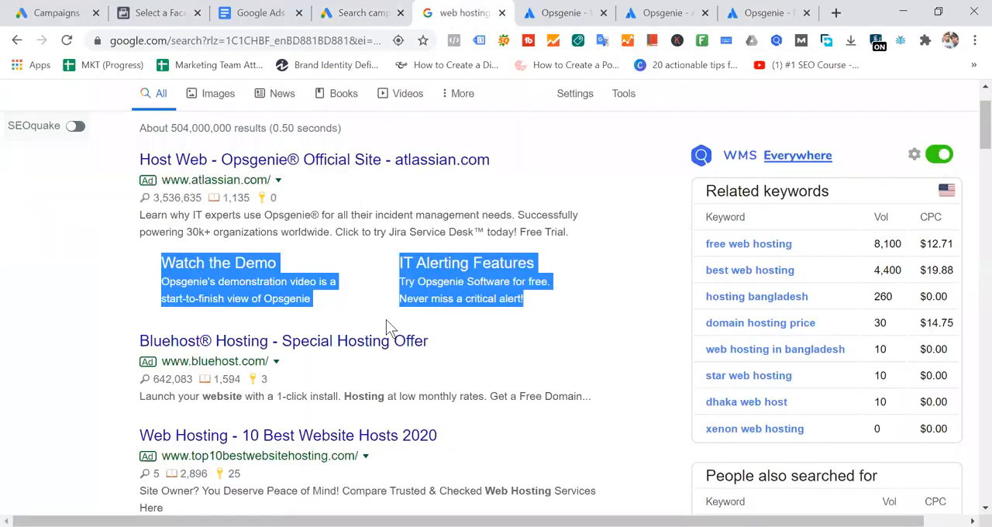
click(630, 299)
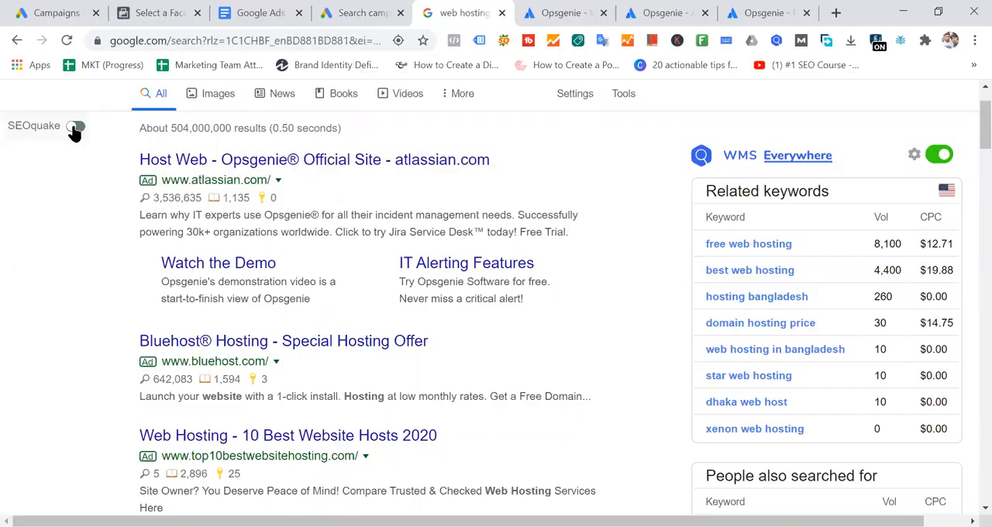
drag(121, 159, 655, 310)
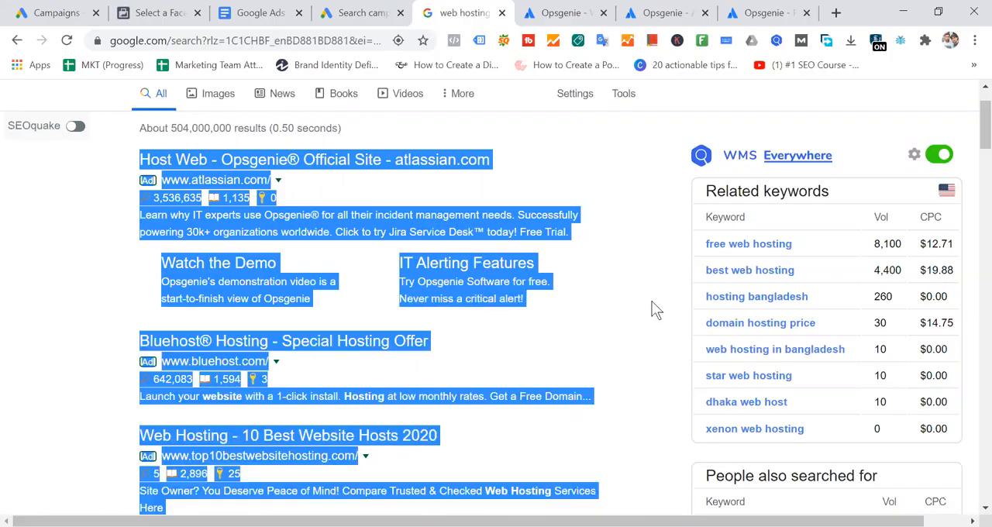
click(642, 262)
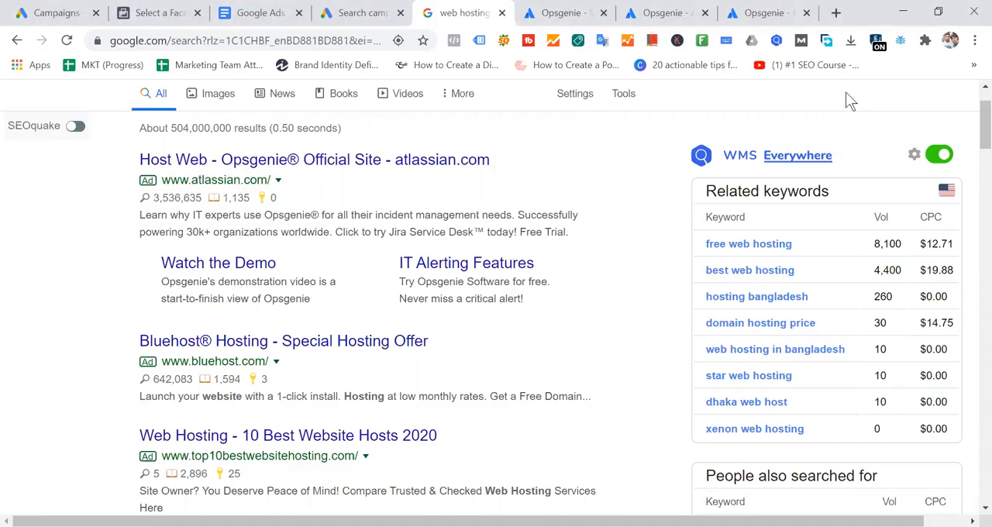
- Return to the Google Ads campaign settings and expand the Callout extensions section below the sitelink form
click(389, 16)
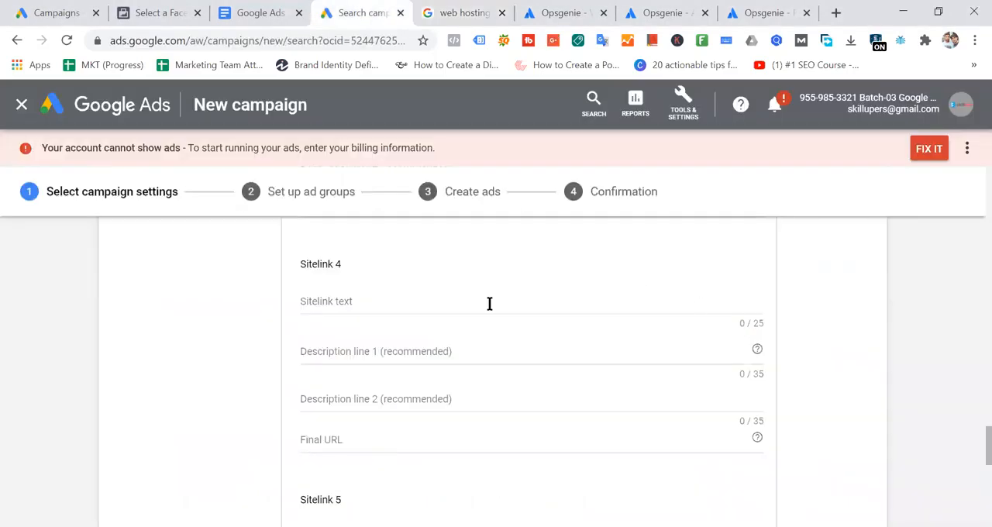
scroll(490, 303, up, 3)
scroll(489, 310, up, 3)
scroll(489, 310, down, 10)
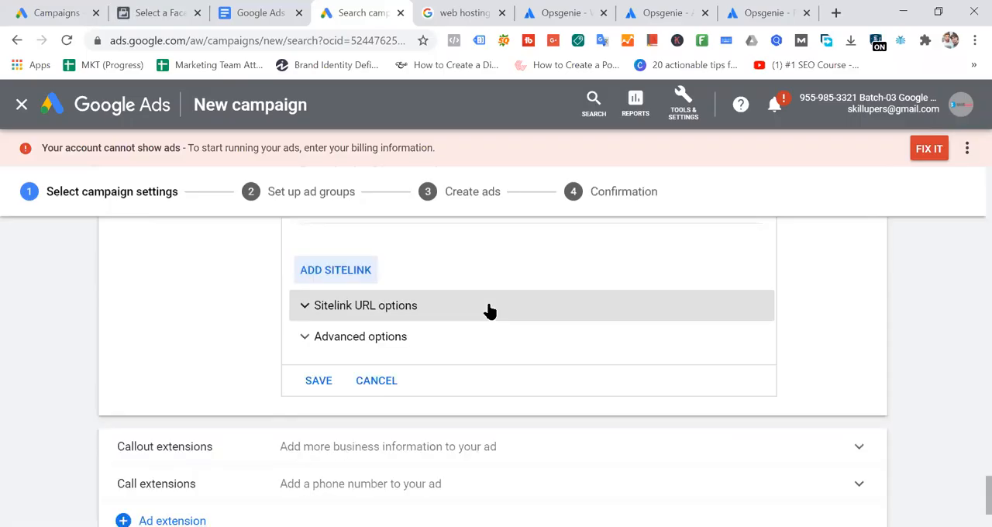
scroll(489, 310, down, 2)
scroll(489, 310, up, 2)
scroll(489, 310, down, 2)
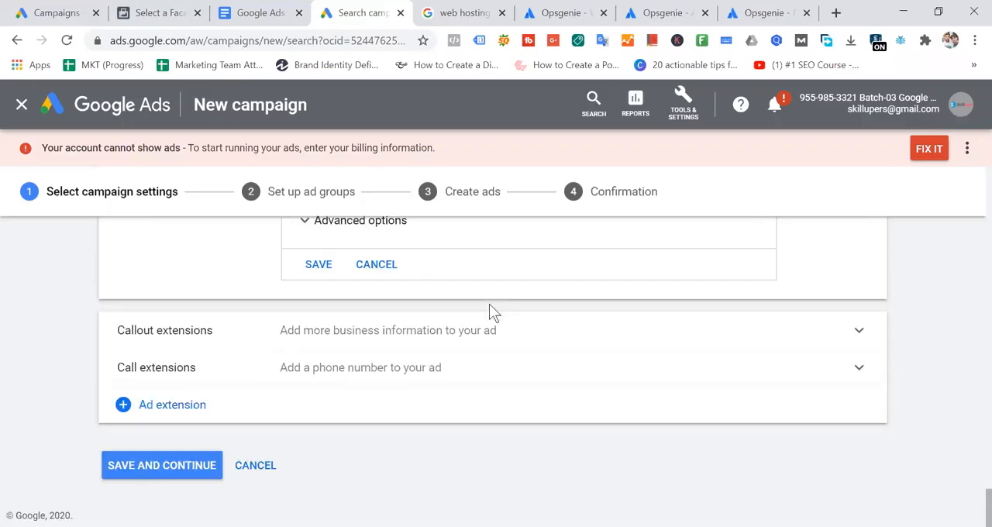
click(401, 339)
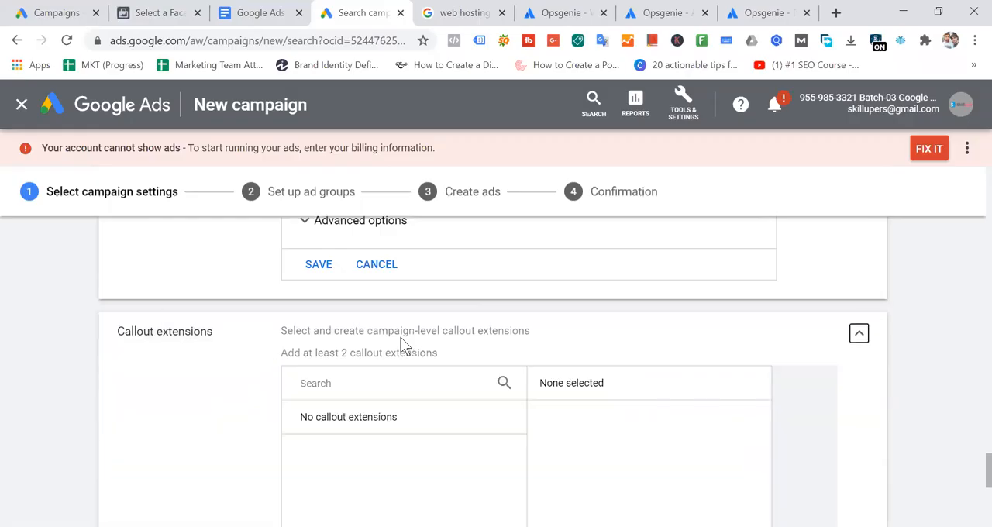
- Look over the callout and sitelink sections, then highlight the complete Opsgenie ad with its sitelinks in the Google results
scroll(470, 339, down, 4)
scroll(470, 338, up, 2)
scroll(470, 339, up, 6)
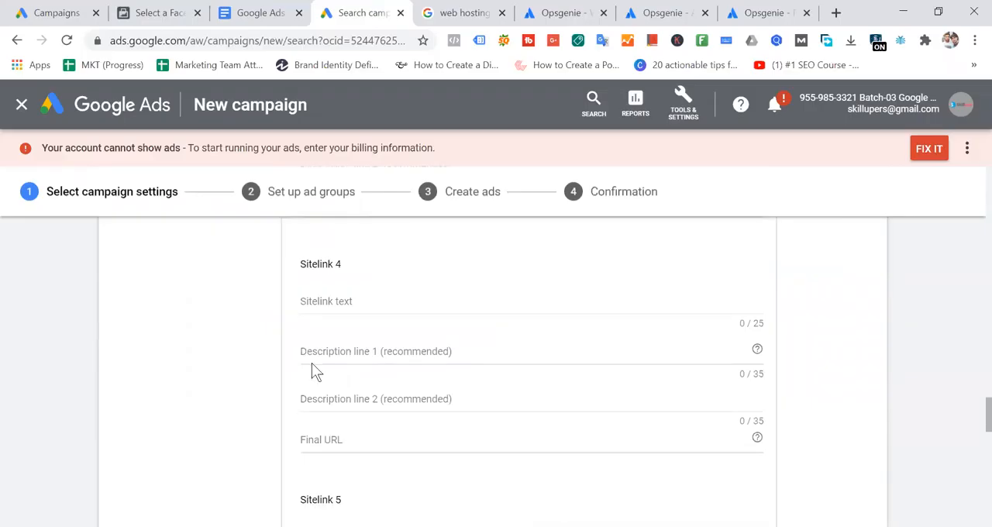
click(464, 14)
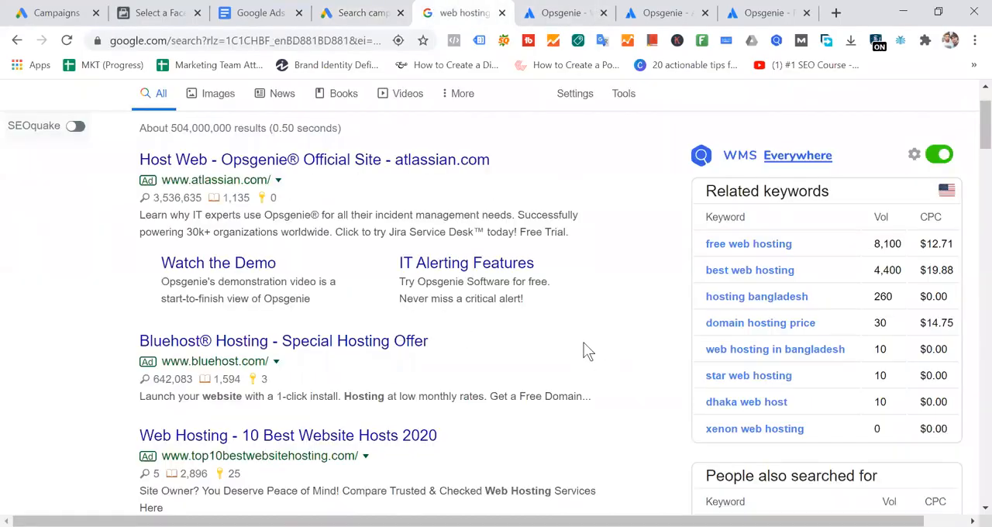
drag(138, 155, 631, 299)
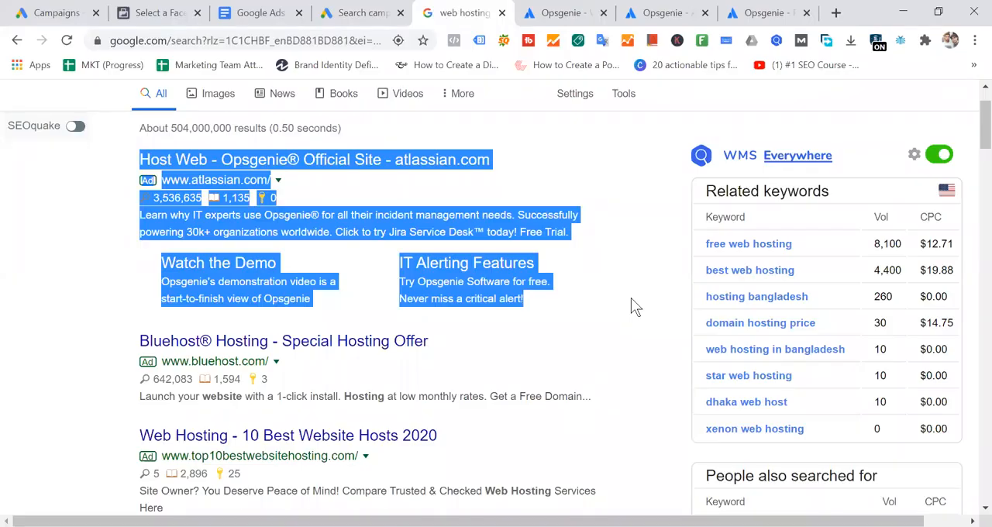
- Start a new callout extension in the Google Ads campaign's Callout extensions section
click(369, 13)
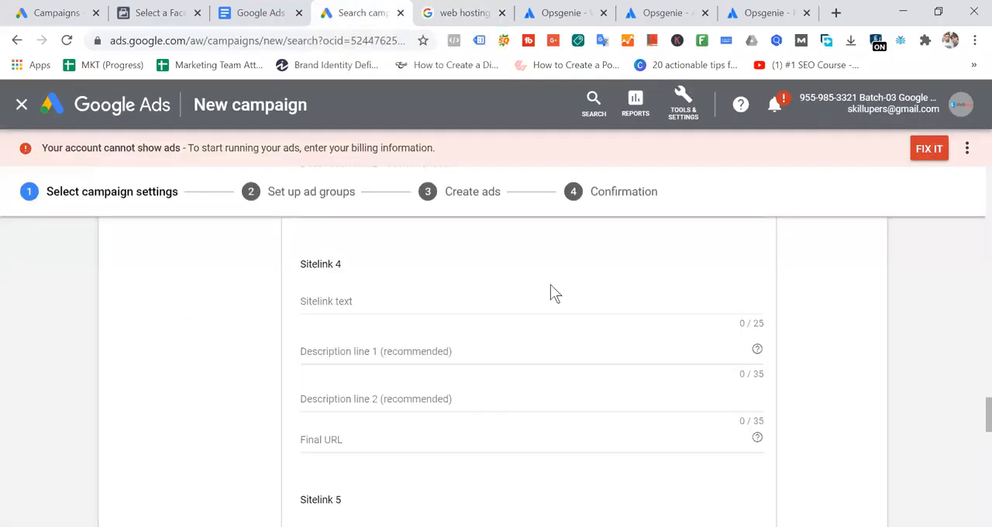
scroll(551, 290, down, 5)
scroll(555, 293, down, 2)
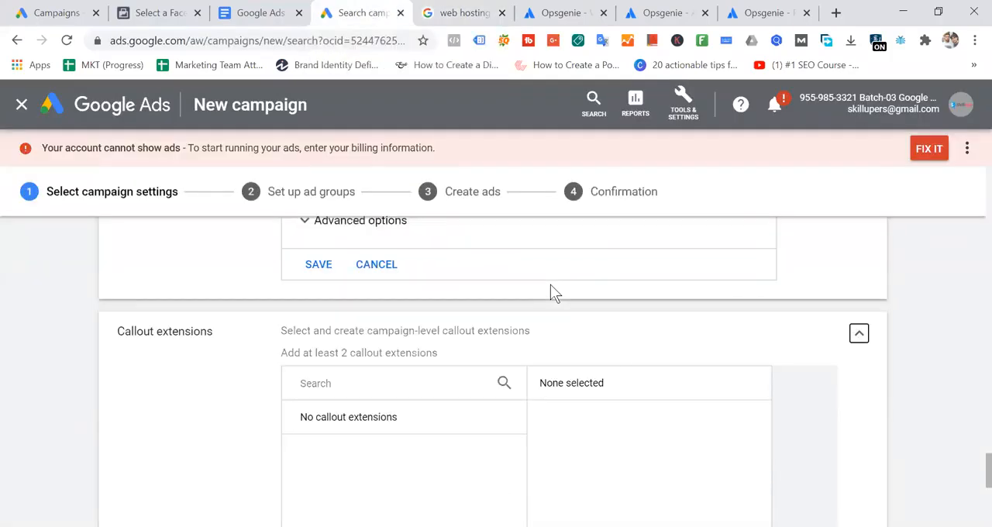
scroll(551, 289, down, 5)
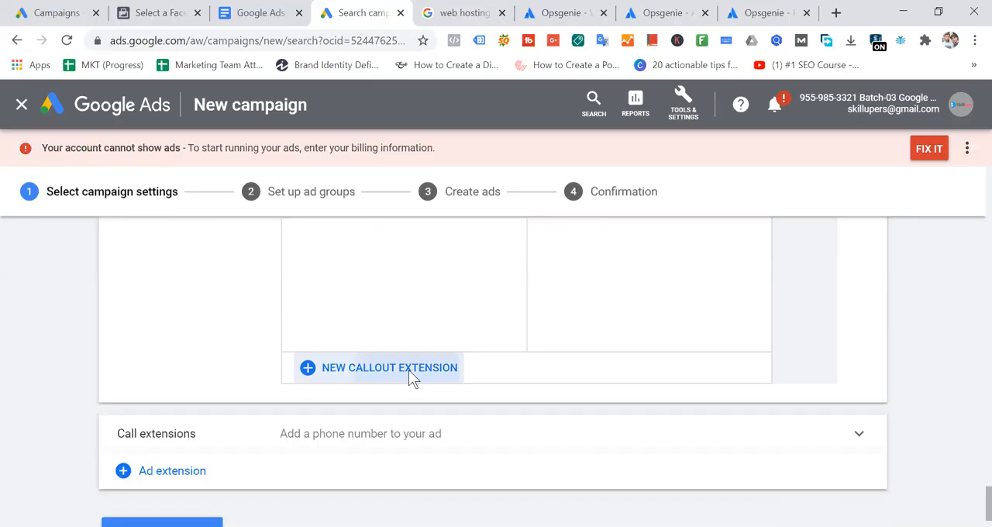
click(410, 370)
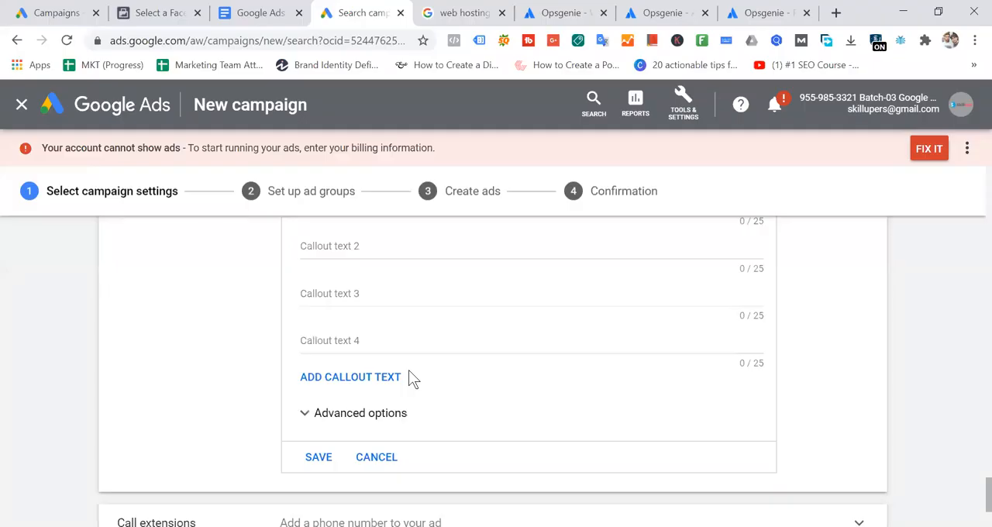
- Close the three open Opsgenie pages beside the Google Ads campaign
click(603, 13)
click(606, 14)
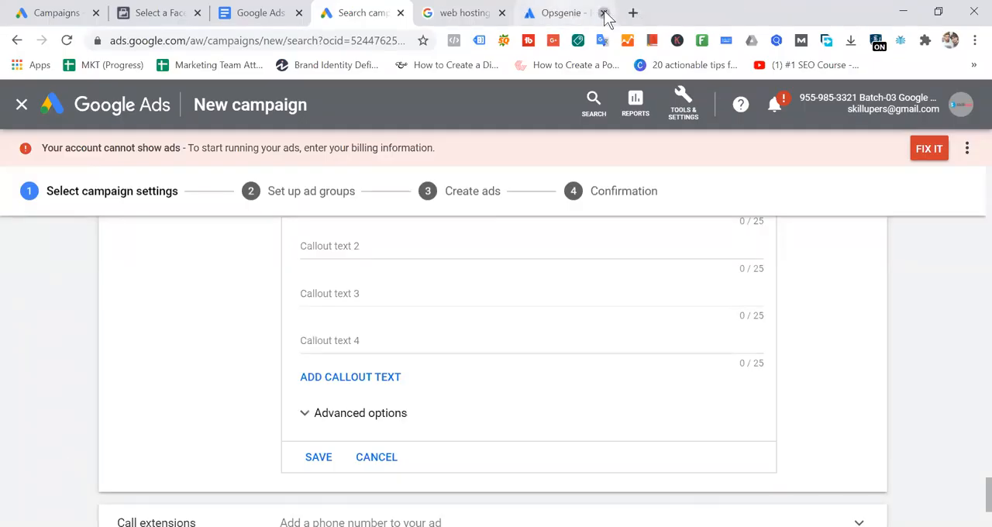
click(606, 14)
- Search Google for "itvanilla" in a new tab and open the IT Vanilla website from the results
click(634, 14)
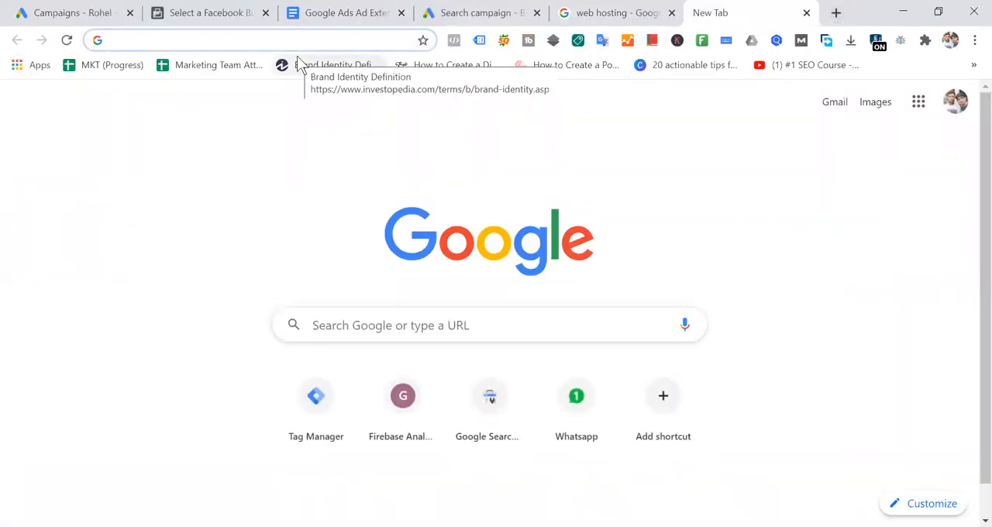
text(it)
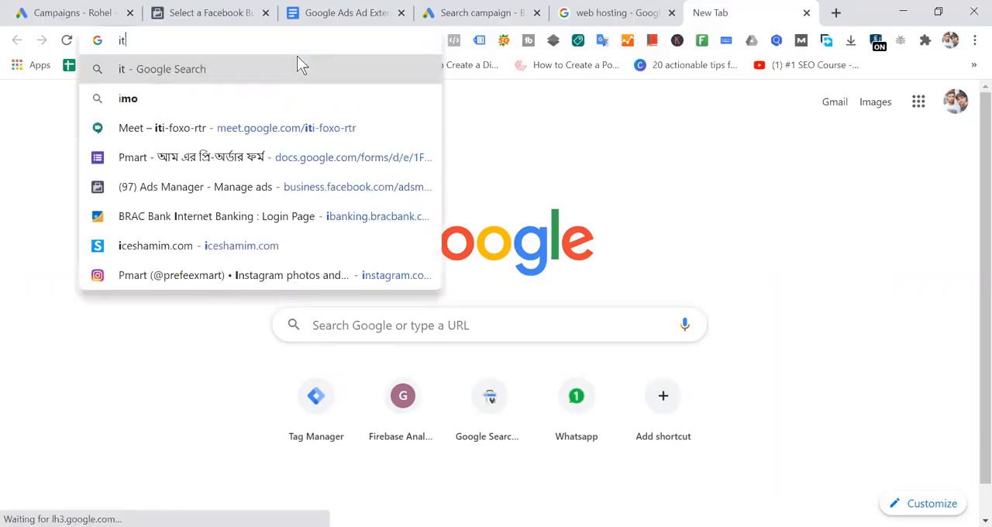
key(BackSpace)
text(vanila)
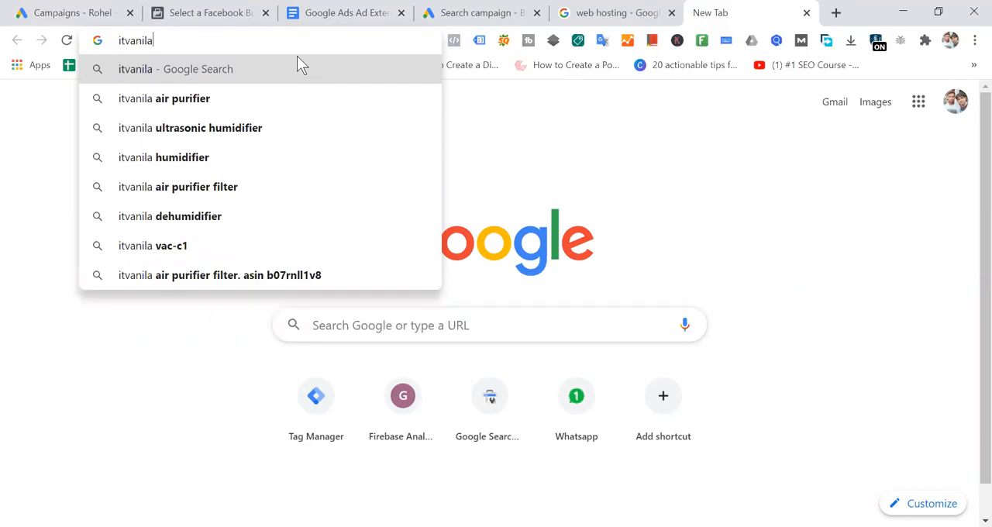
text(.c)
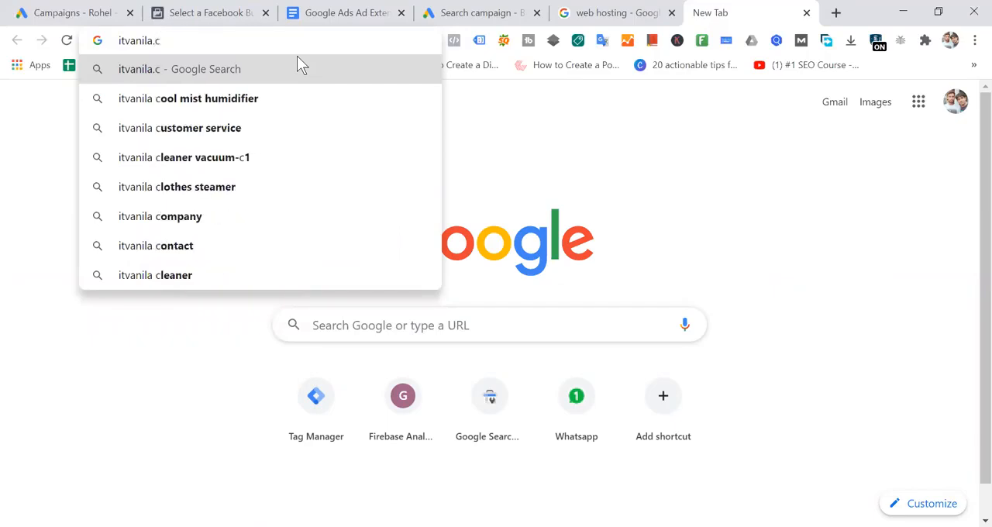
key(BackSpace)
key(BackSpace)
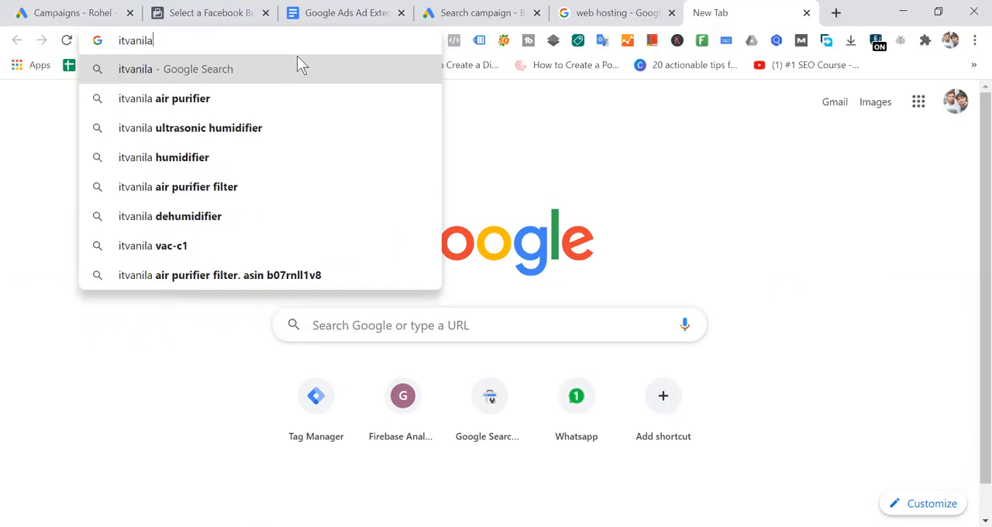
key(BackSpace)
text(la)
key(Return)
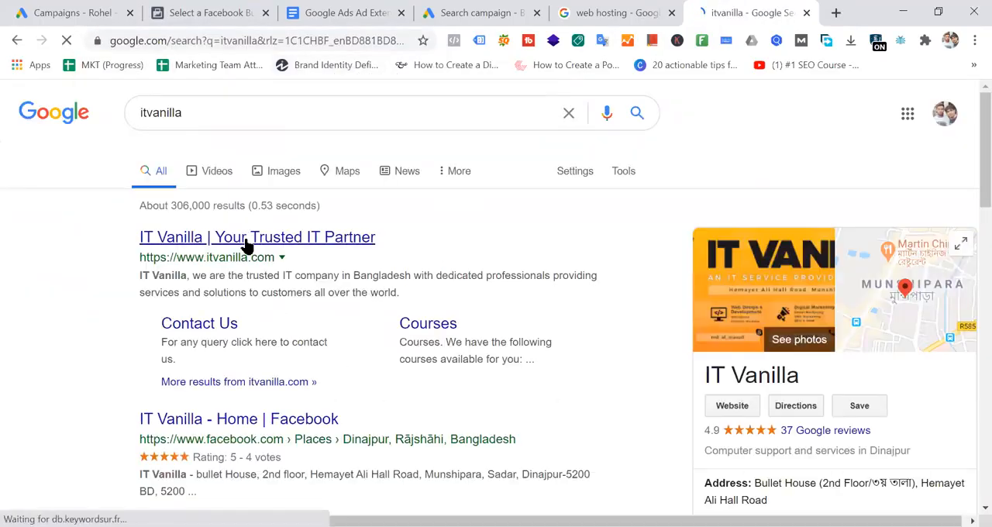
click(245, 238)
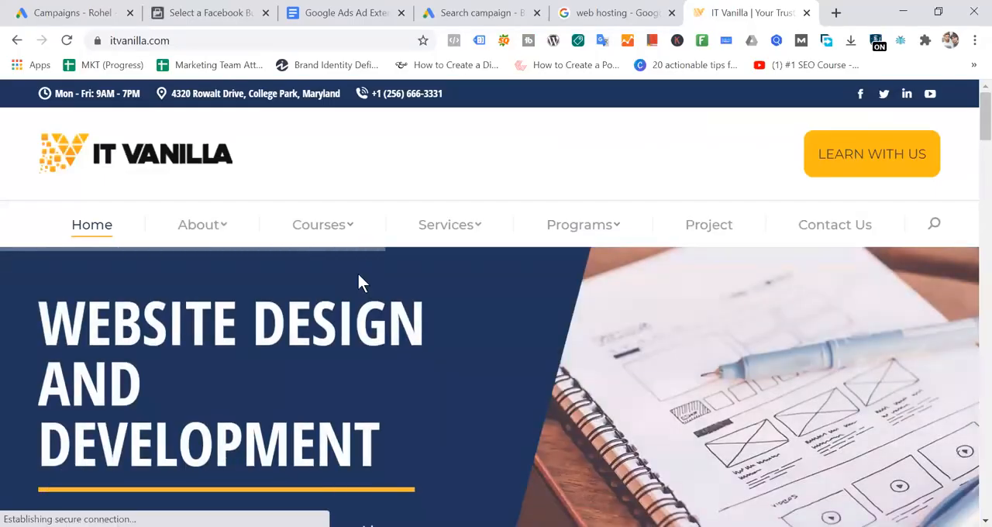
- Look through the IT Vanilla home page, dismissing its chat prompt, and examine the services and courses it offers
scroll(358, 275, down, 10)
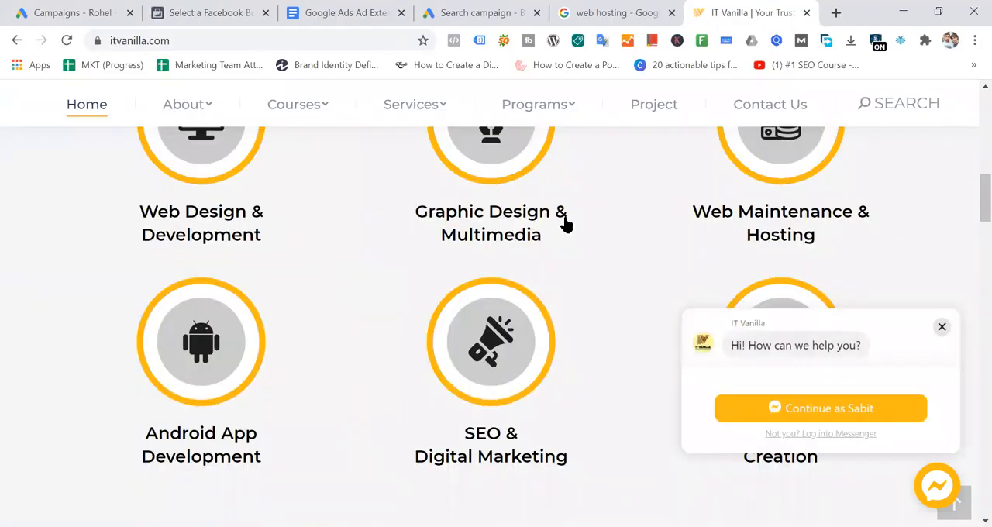
click(942, 326)
scroll(649, 255, down, 8)
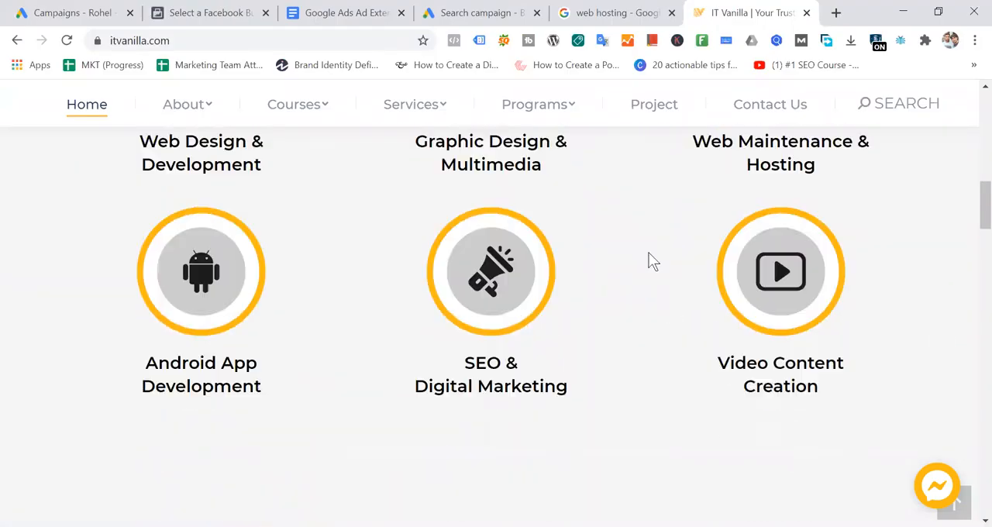
scroll(649, 255, down, 15)
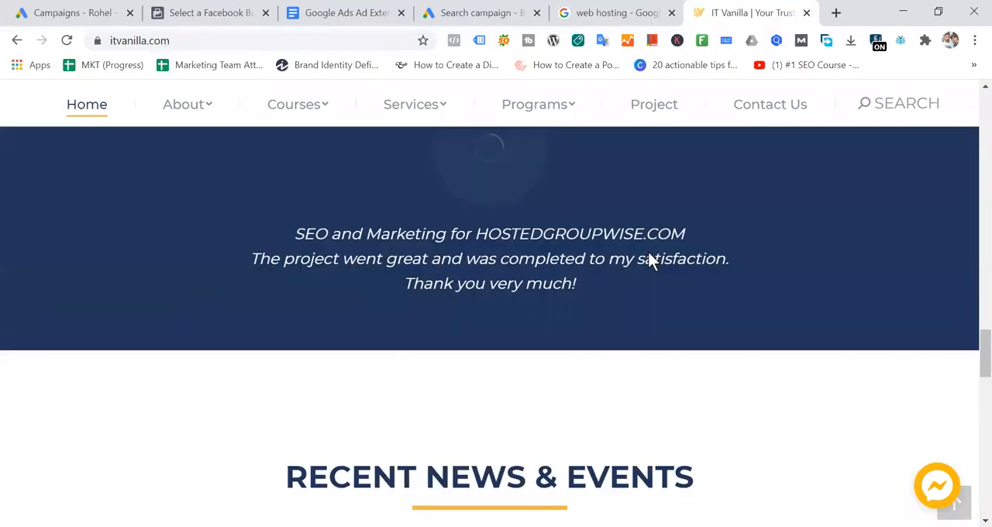
scroll(649, 256, up, 4)
scroll(649, 253, up, 15)
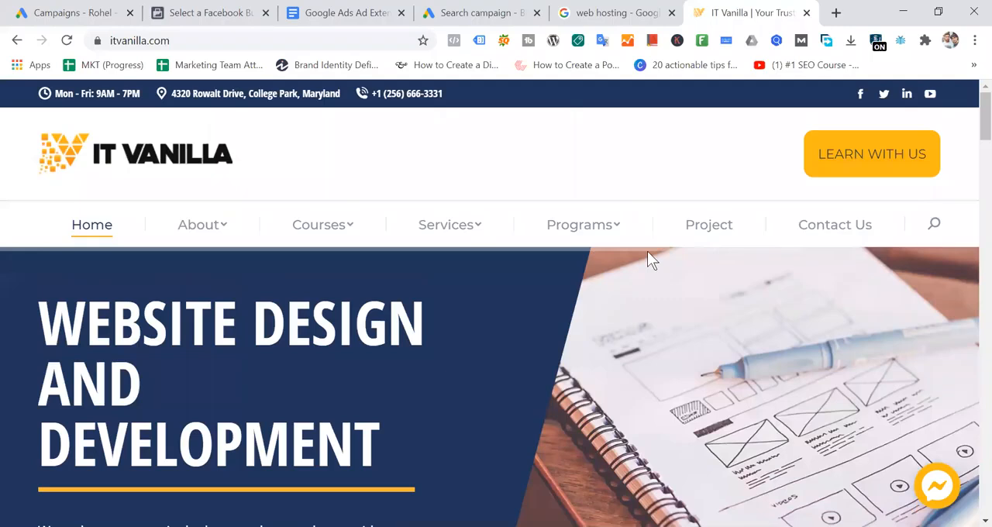
mouse_move(465, 228)
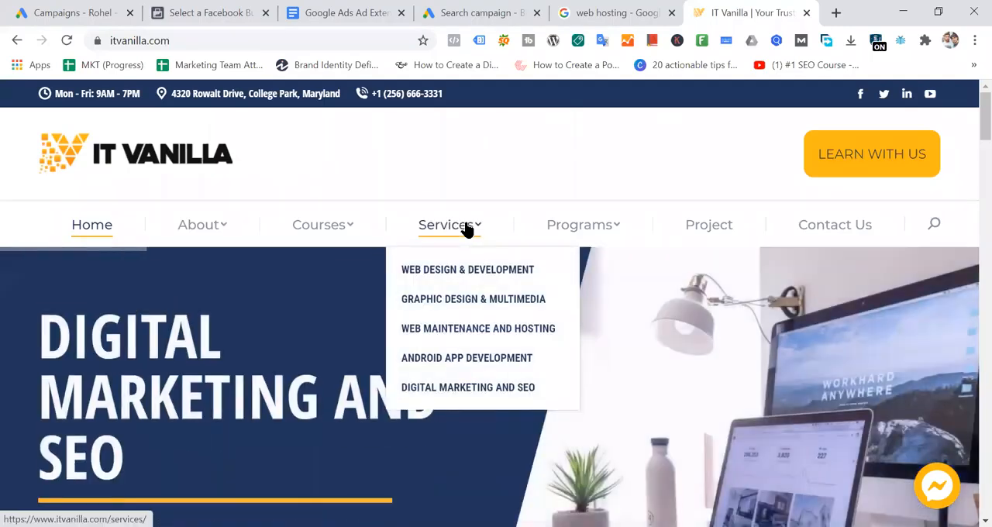
mouse_move(313, 227)
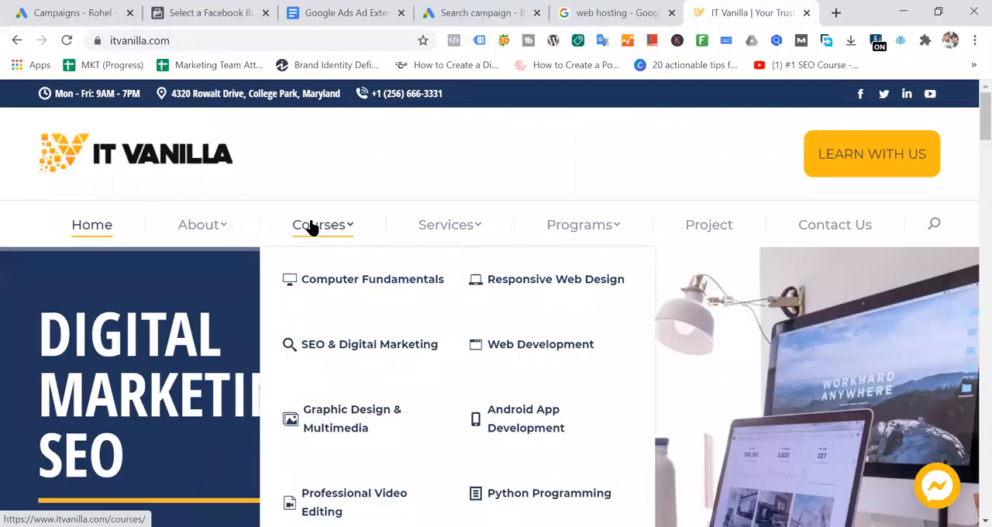
mouse_move(211, 238)
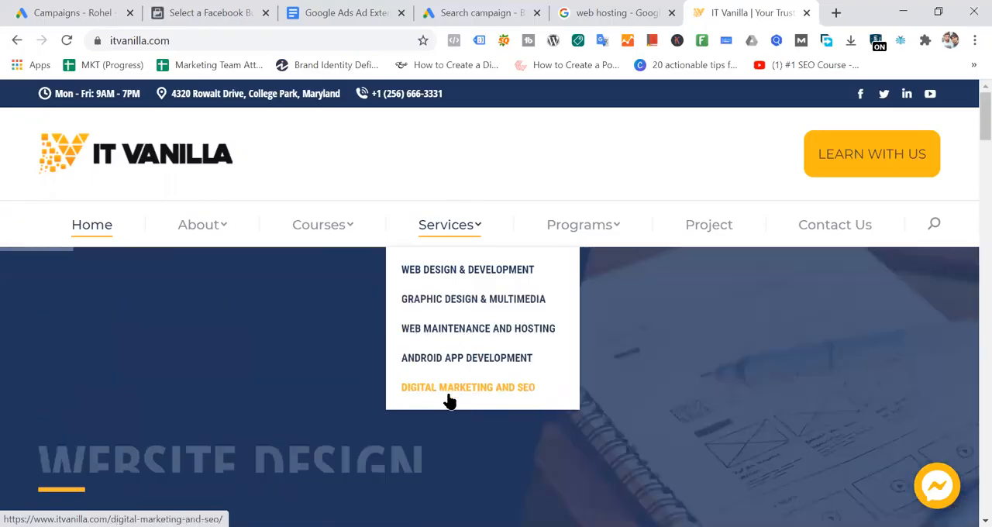
- Open the Digital Marketing and SEO service page, review the site's programs and services, and select the page's URL
click(450, 394)
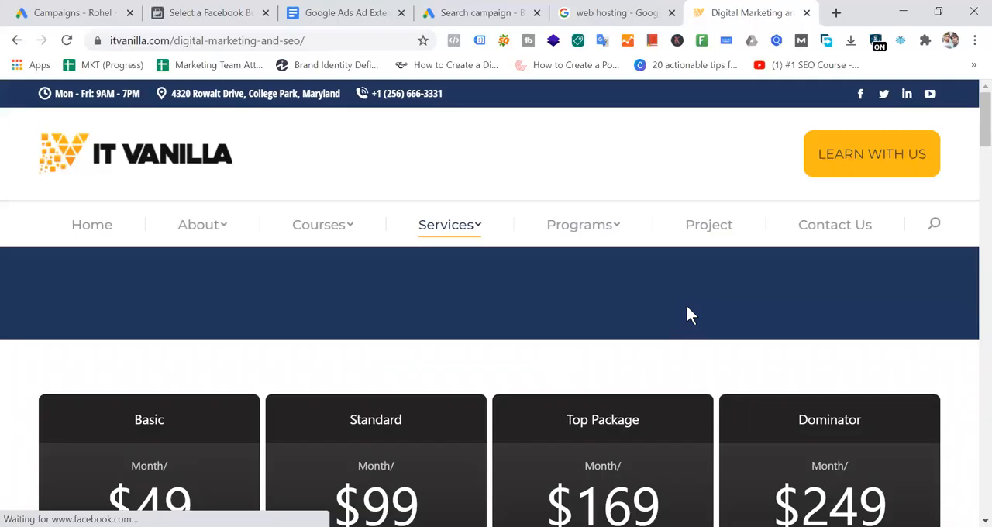
mouse_move(602, 235)
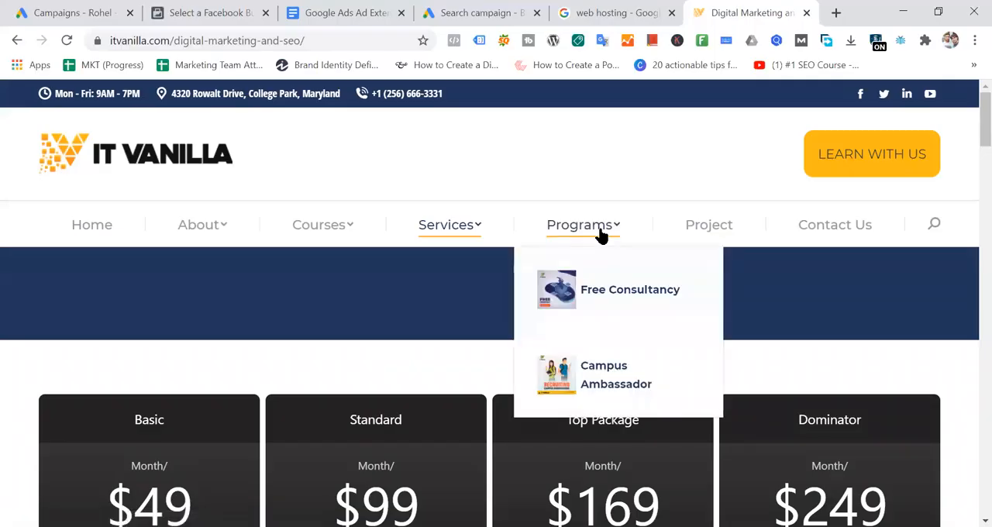
mouse_move(477, 240)
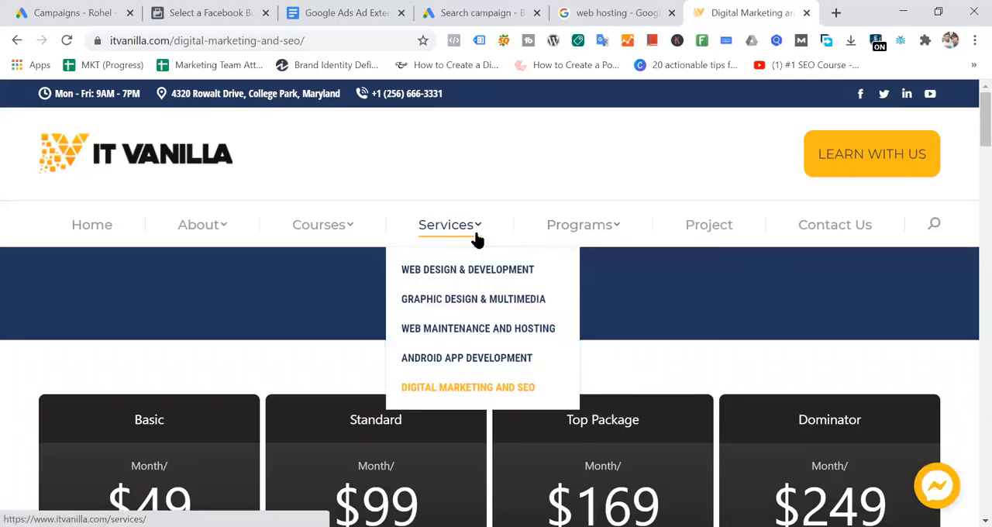
mouse_move(347, 234)
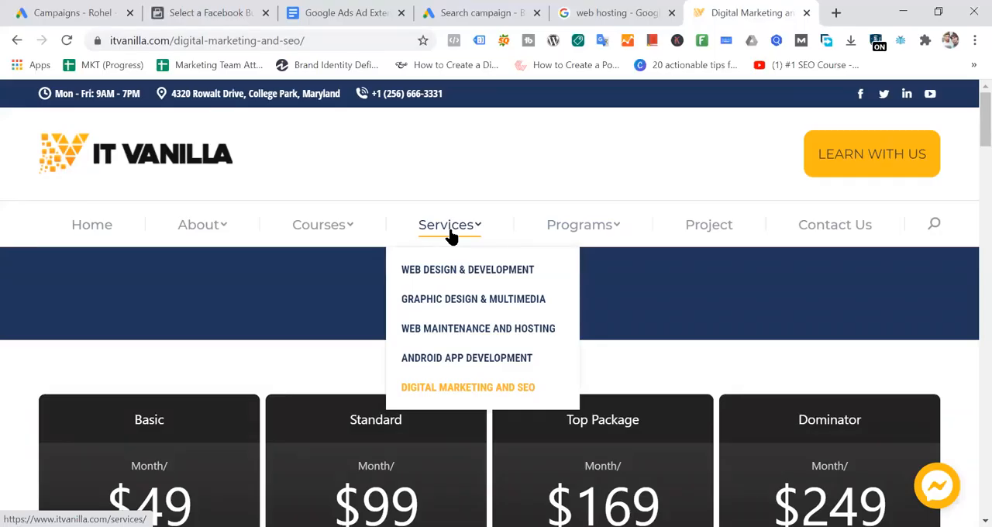
click(341, 40)
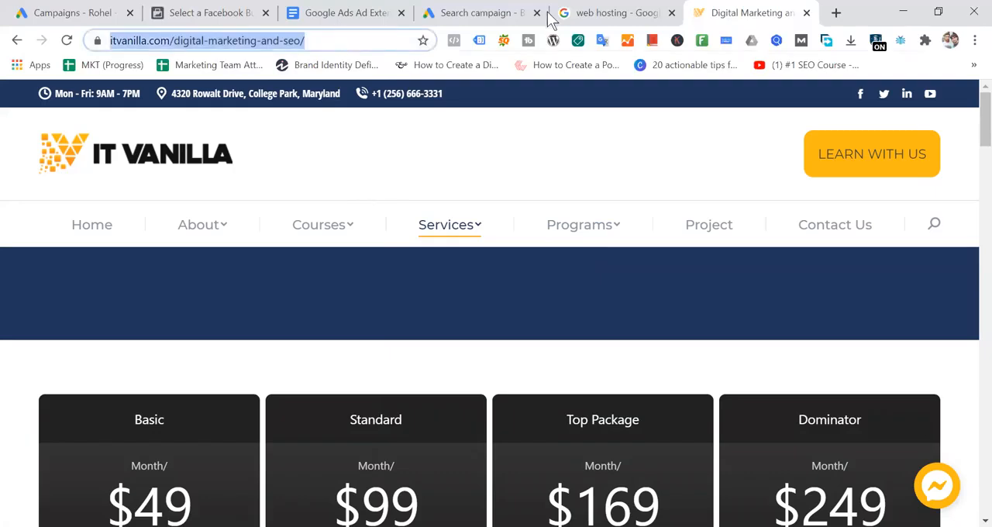
- Return to the Google Ads campaign and review the fields of the Sitelink 1 form under Ad extensions
click(475, 14)
scroll(521, 310, up, 12)
scroll(522, 310, up, 12)
scroll(520, 319, down, 9)
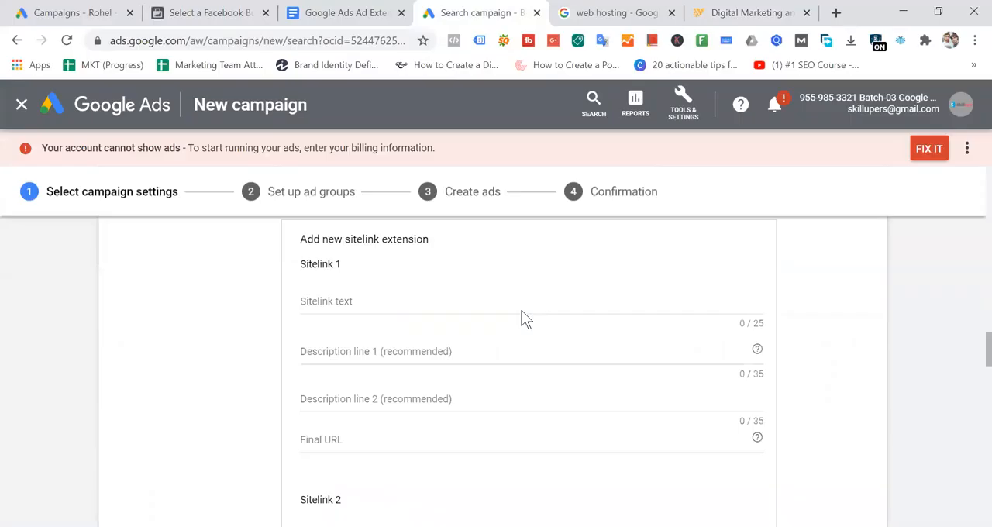
scroll(524, 317, up, 2)
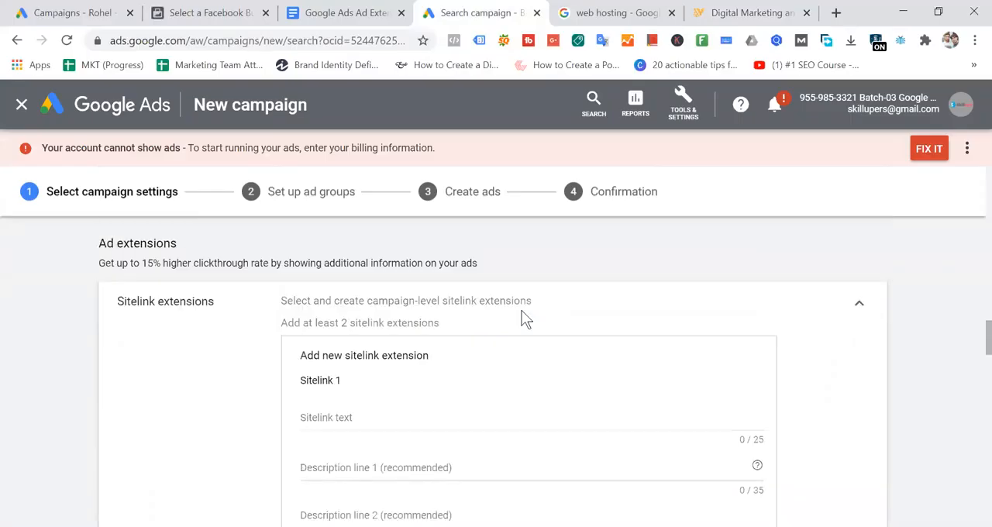
- Go back to the IT Vanilla service page and highlight the "digital-marketing-and-seo/" part of its URL
click(612, 15)
click(760, 14)
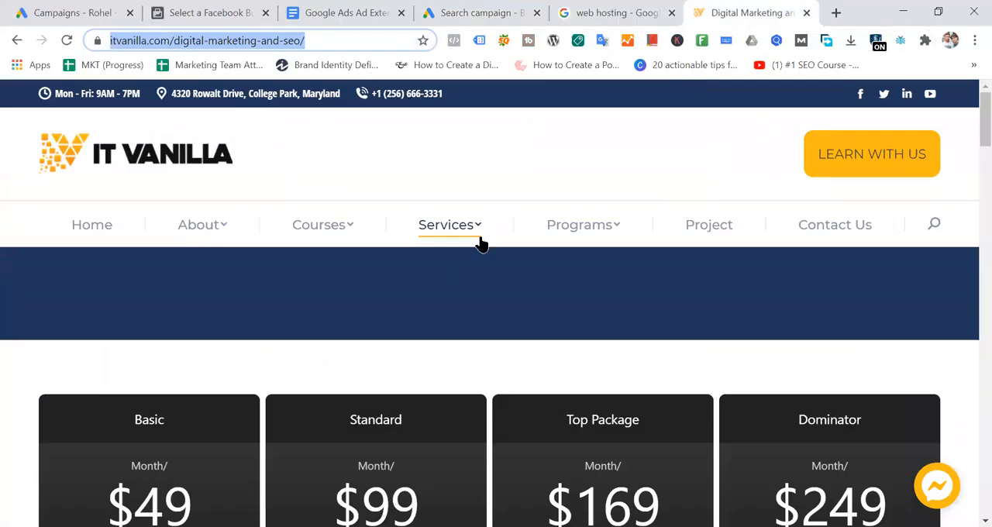
click(312, 40)
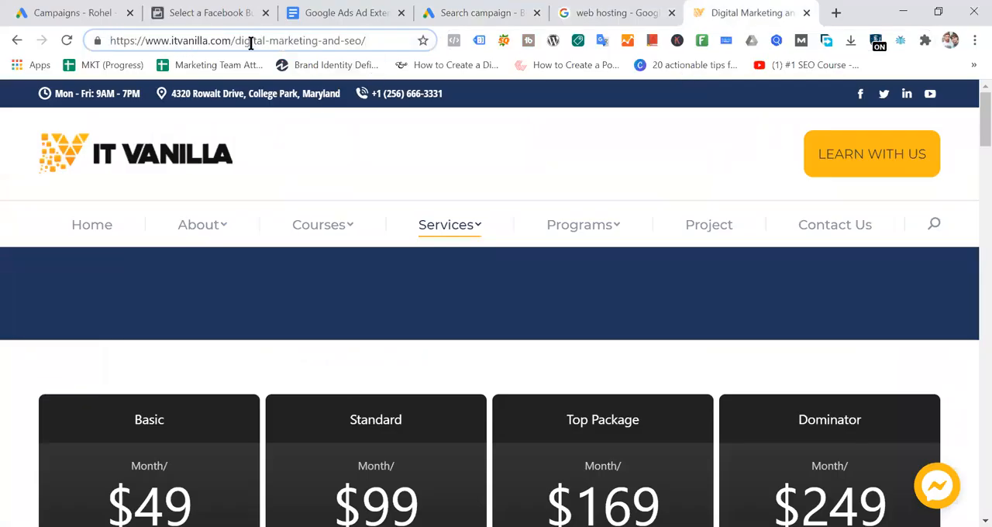
drag(237, 41, 431, 50)
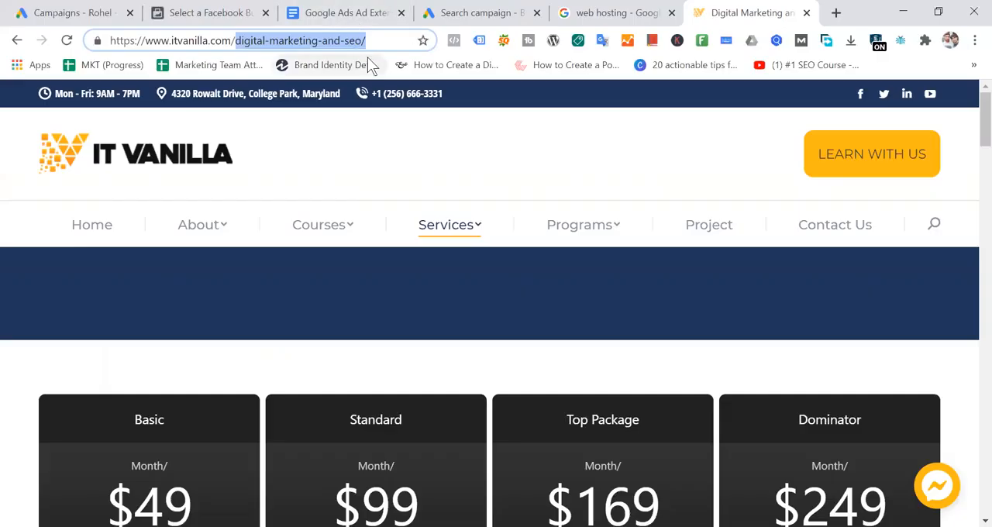
- Replace the web hosting search in Google with a search for "digital marketing services"
key(ctrl+shift+Tab)
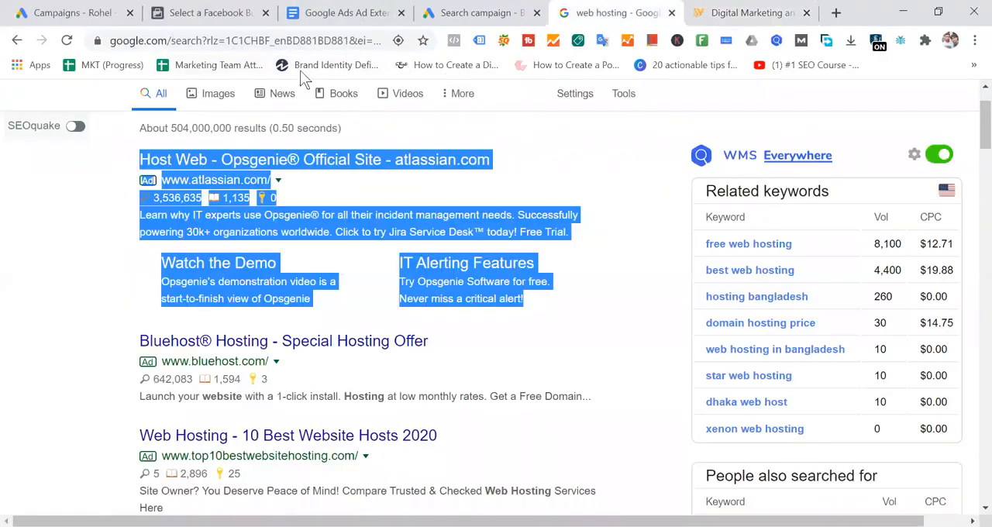
scroll(275, 140, up, 1)
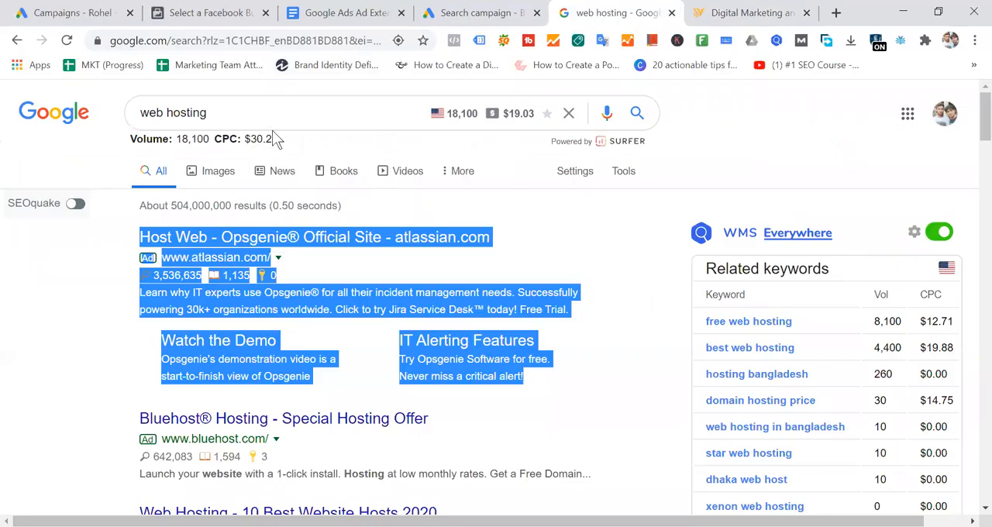
triple_click(147, 121)
text(digital mark)
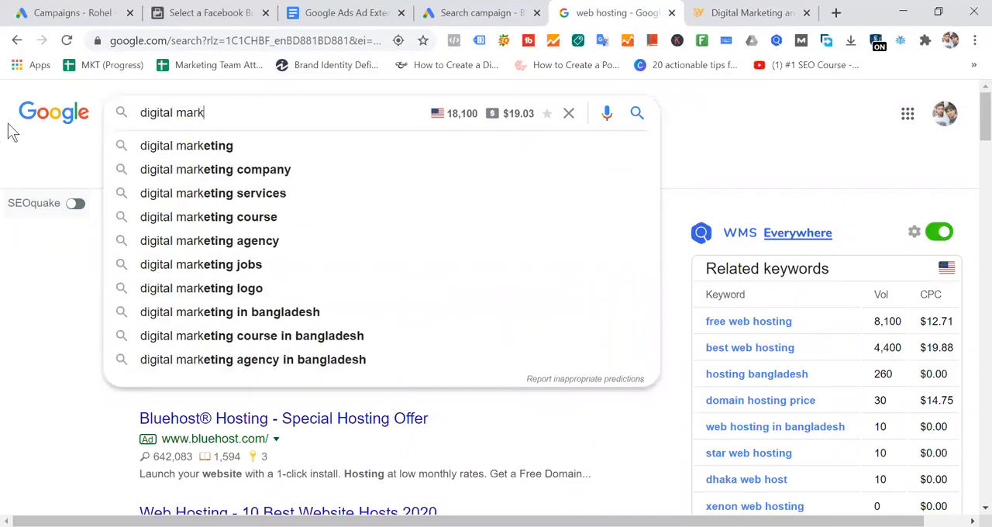
text(ing)
key(BackSpace)
key(BackSpace)
key(BackSpace)
text(et)
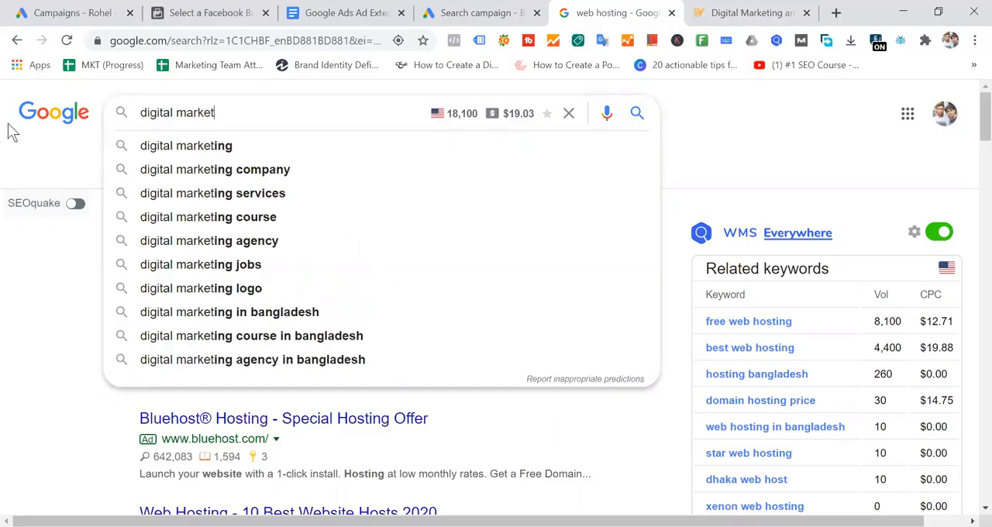
text(ing se)
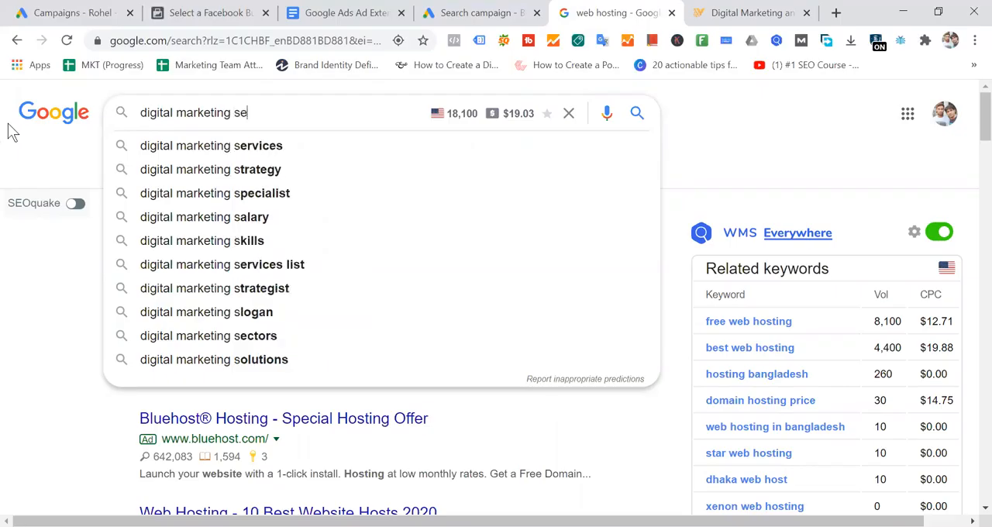
text(r)
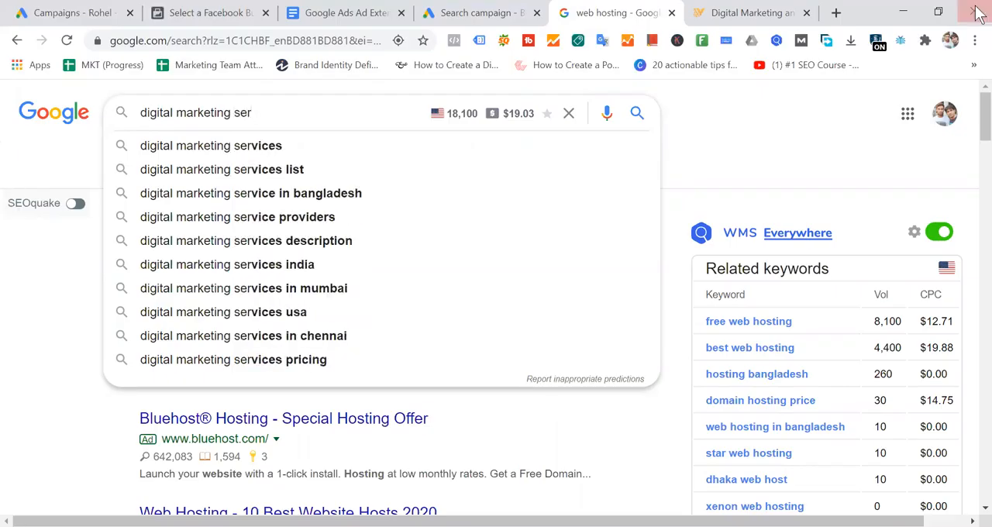
click(250, 148)
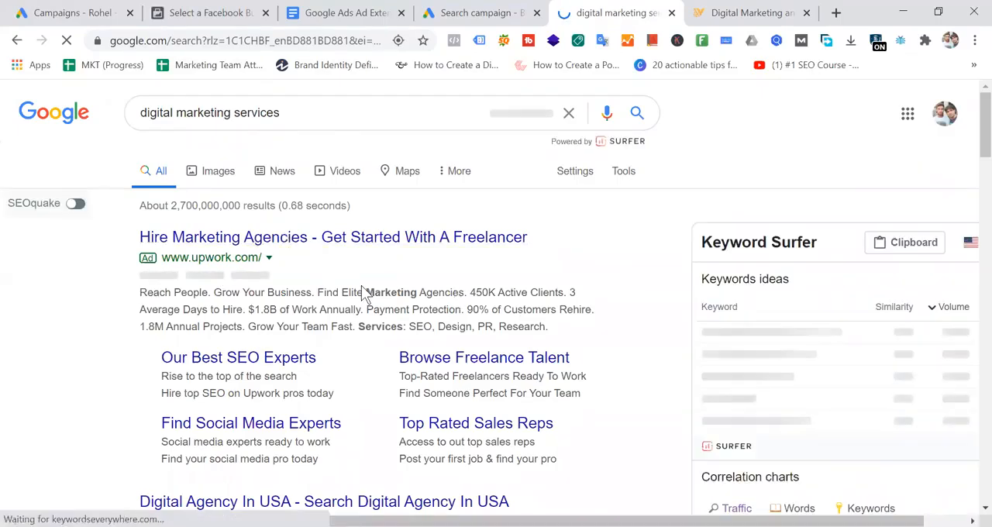
- Look over the Upwork ad with its four sitelinks and the Digital Agency ad in the search results
scroll(361, 286, down, 2)
scroll(361, 286, up, 2)
scroll(364, 293, down, 2)
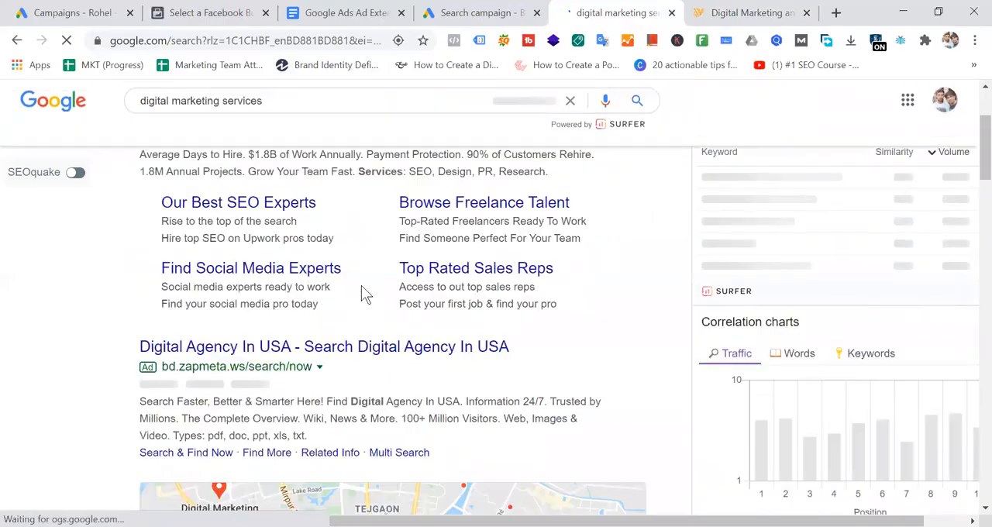
scroll(361, 286, up, 2)
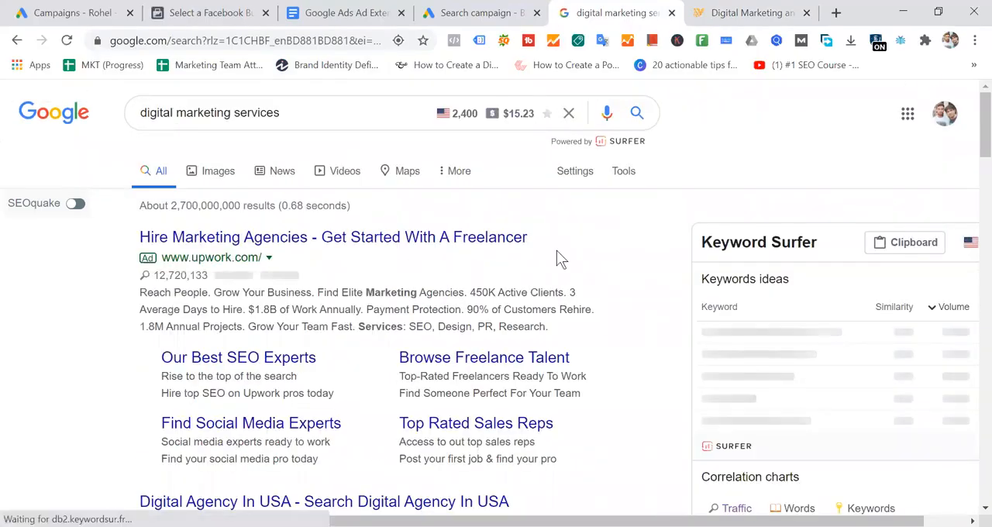
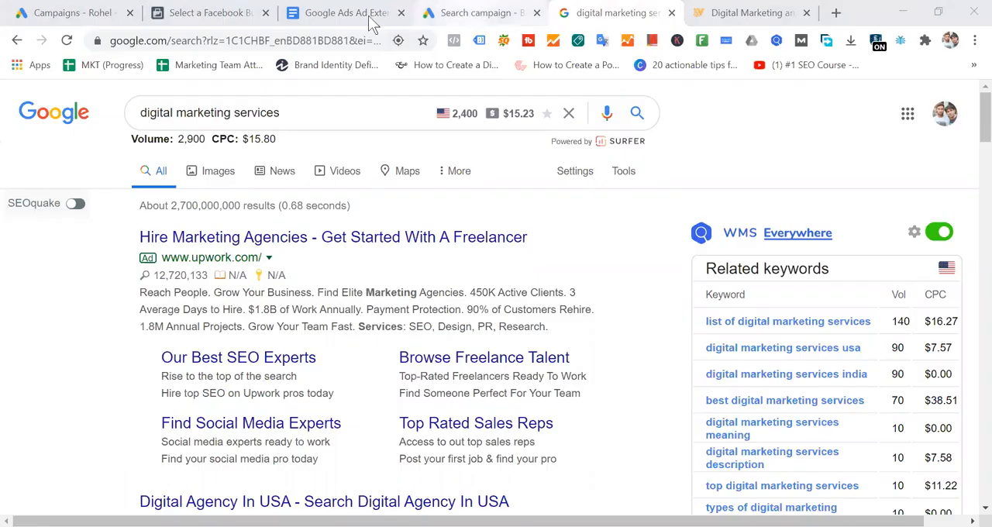
- Return to the IT Vanilla digital marketing and SEO page and look through its pricing packages and service descriptions
click(761, 12)
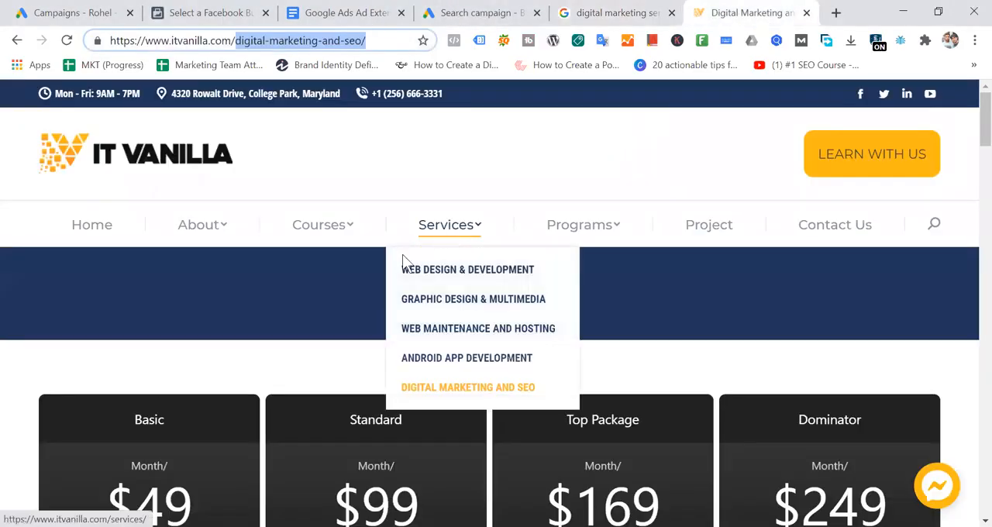
click(299, 330)
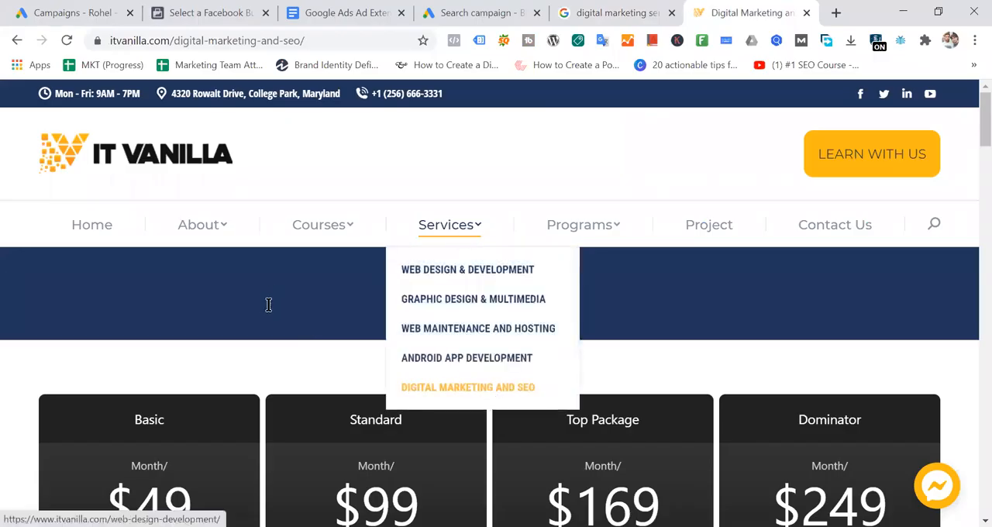
scroll(306, 292, down, 2)
scroll(305, 292, down, 4)
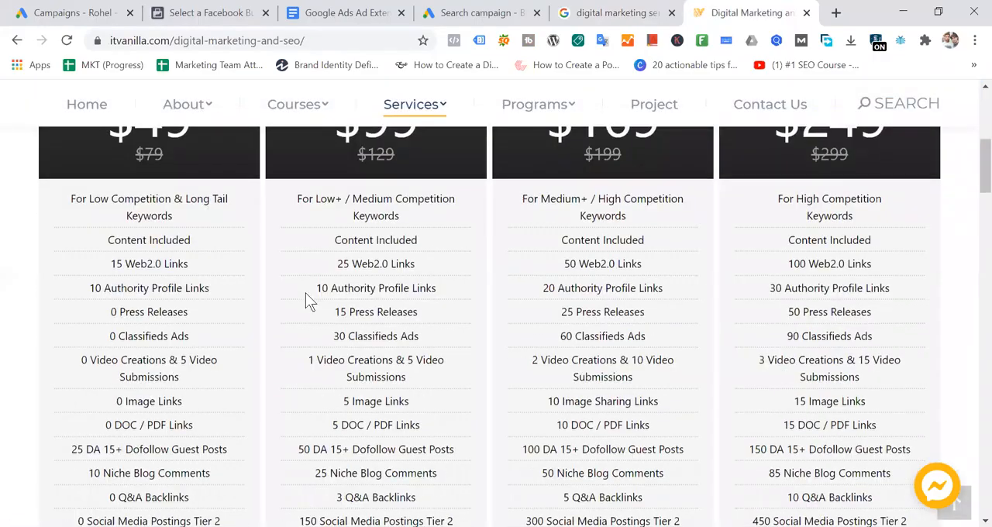
scroll(306, 292, down, 3)
scroll(306, 292, down, 6)
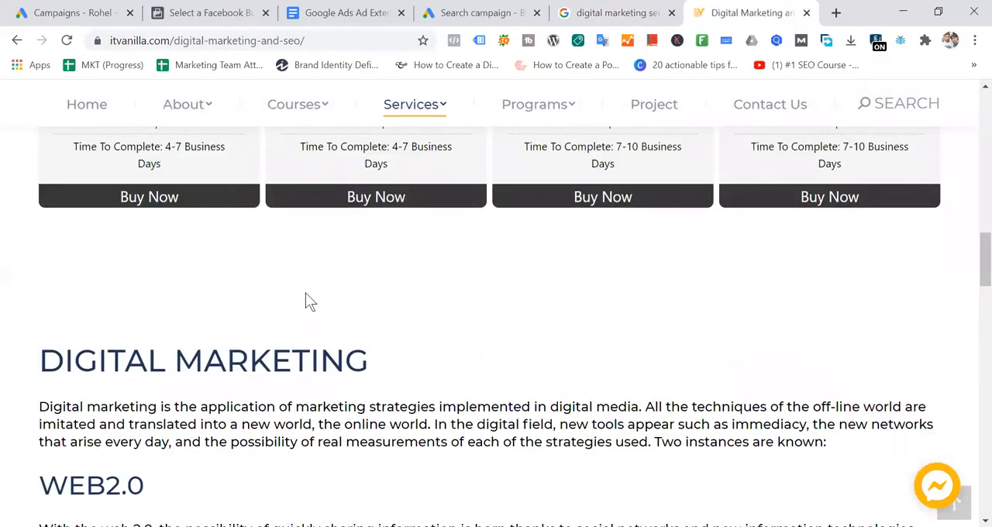
scroll(305, 292, down, 2)
scroll(305, 293, down, 9)
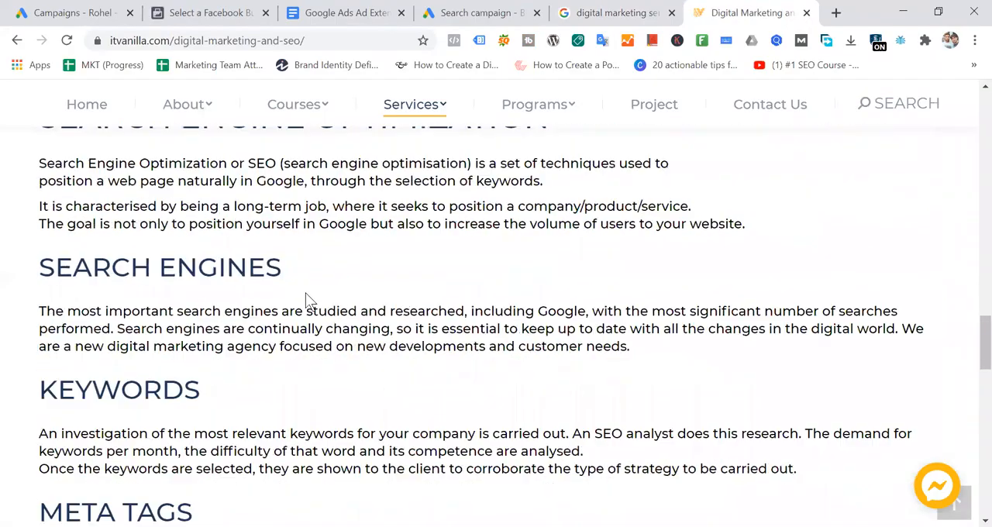
scroll(307, 299, down, 8)
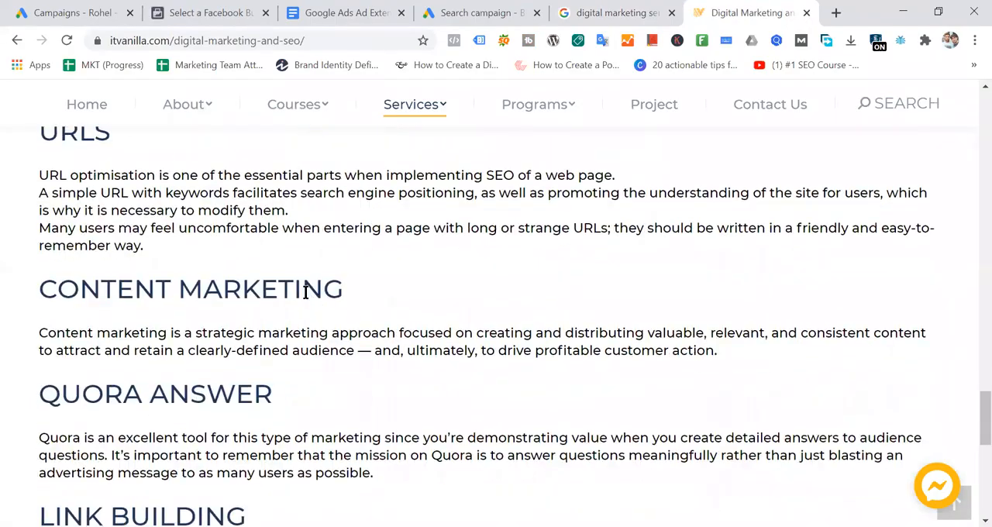
scroll(305, 293, up, 14)
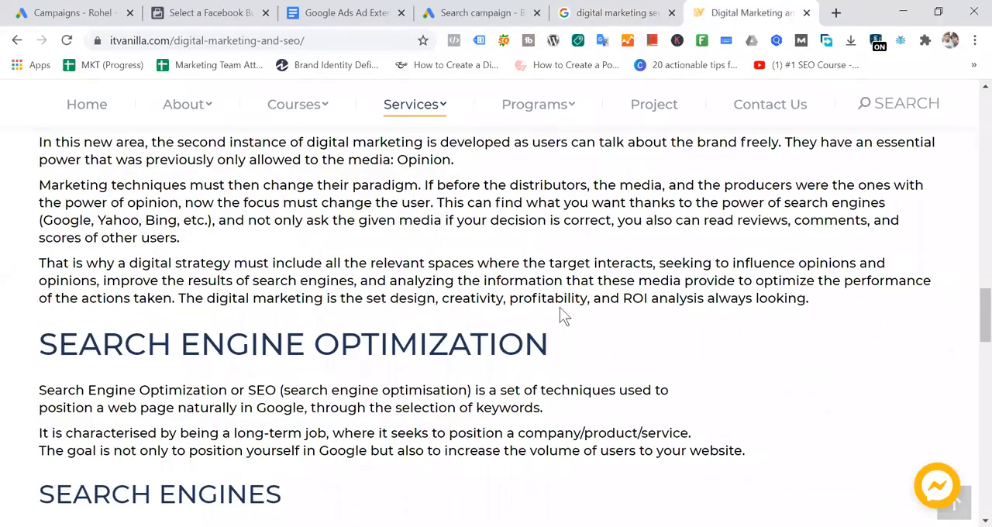
scroll(535, 279, up, 4)
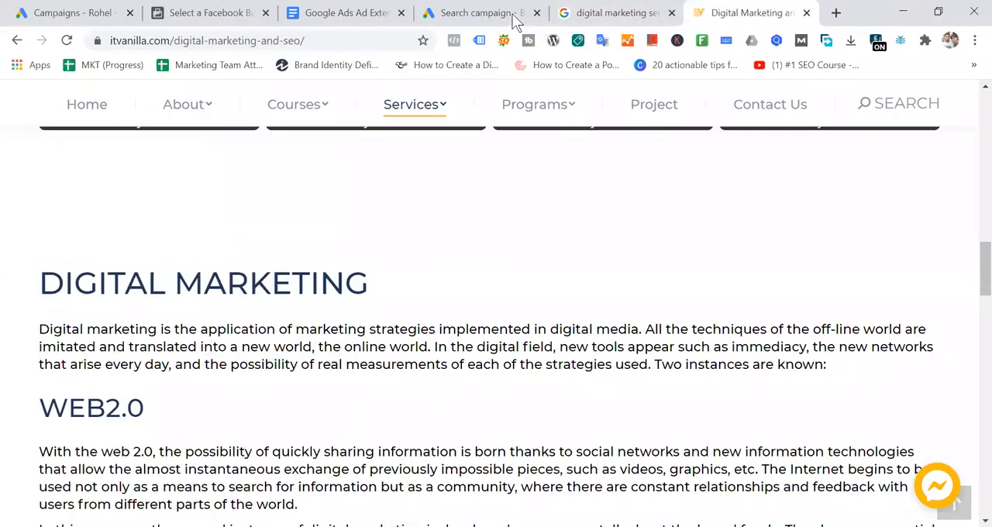
- Point out the Sitelink 1 text field in the Google Ads campaign and highlight the "digital marketing services" query in Google
click(473, 12)
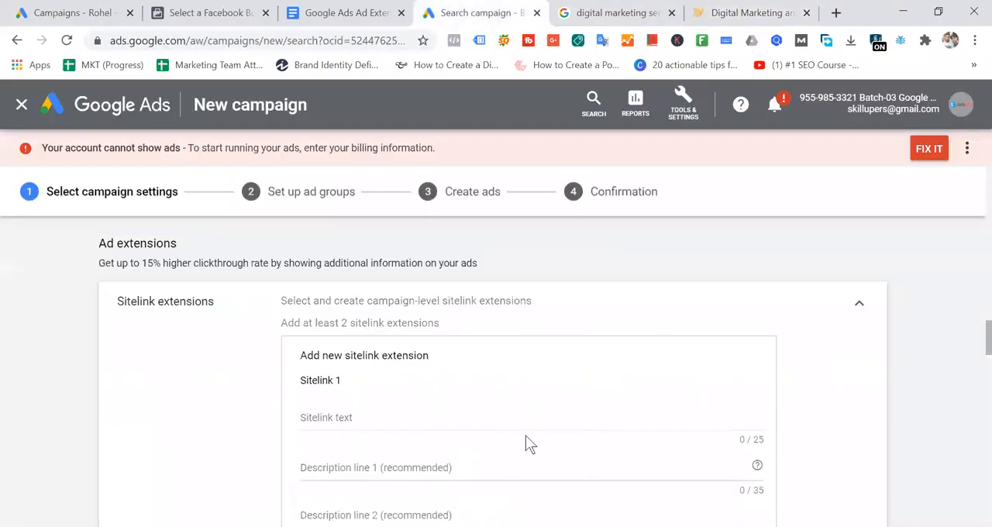
click(372, 420)
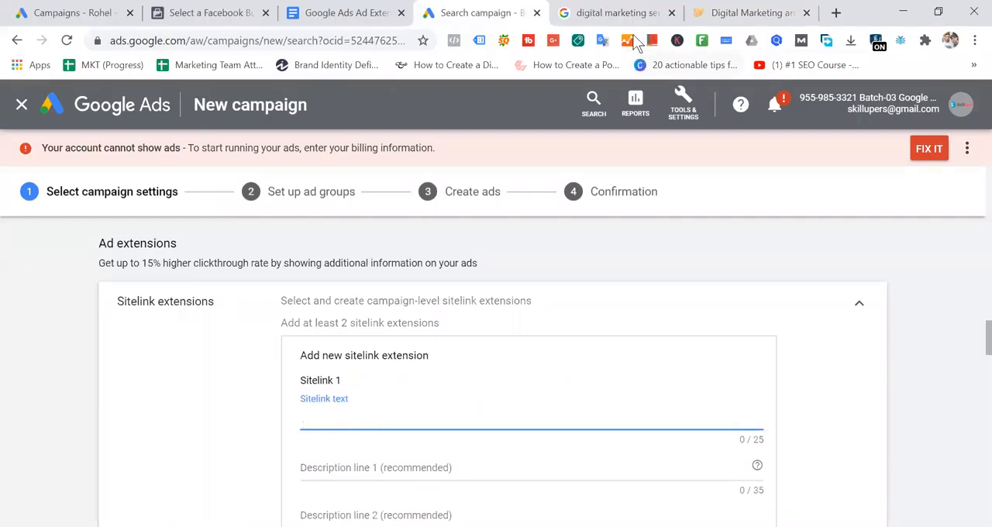
click(577, 12)
drag(283, 113, 70, 124)
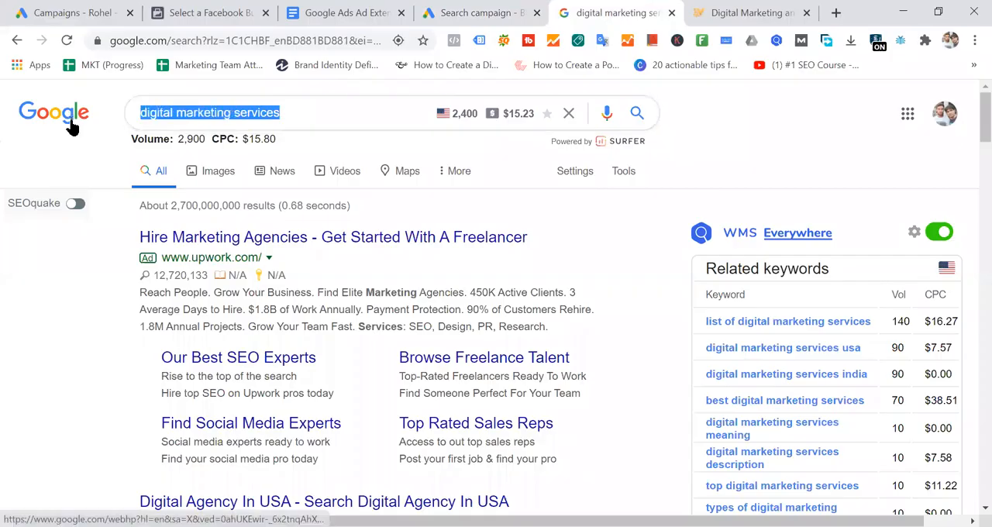
click(248, 117)
drag(248, 117, 104, 108)
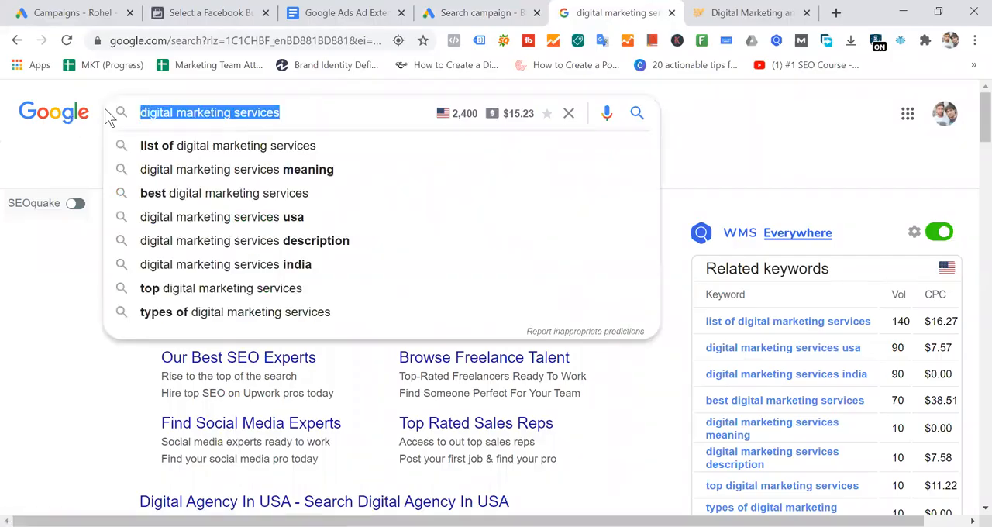
click(88, 136)
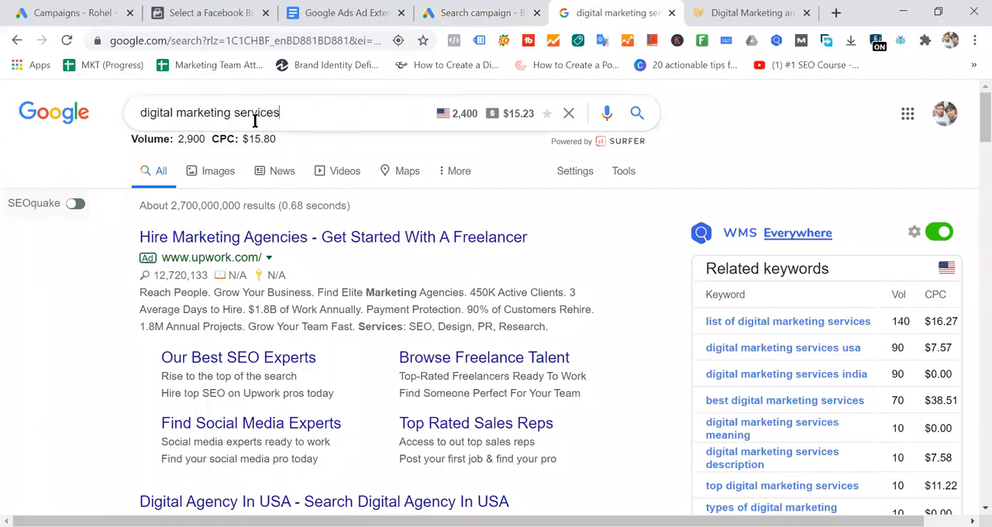
drag(281, 116, 143, 123)
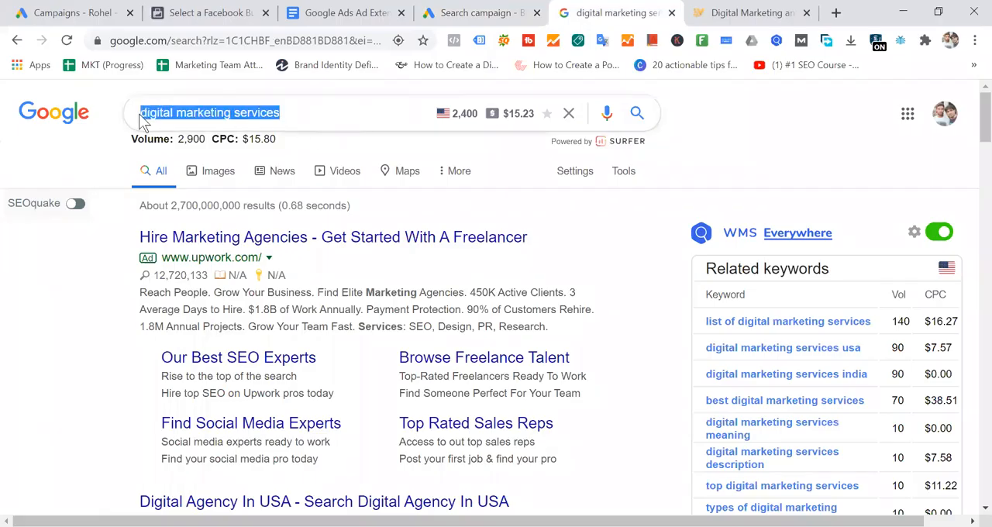
- Go back to the IT Vanilla digital marketing page and look over its content down to the footer and up again
click(749, 14)
scroll(485, 295, down, 15)
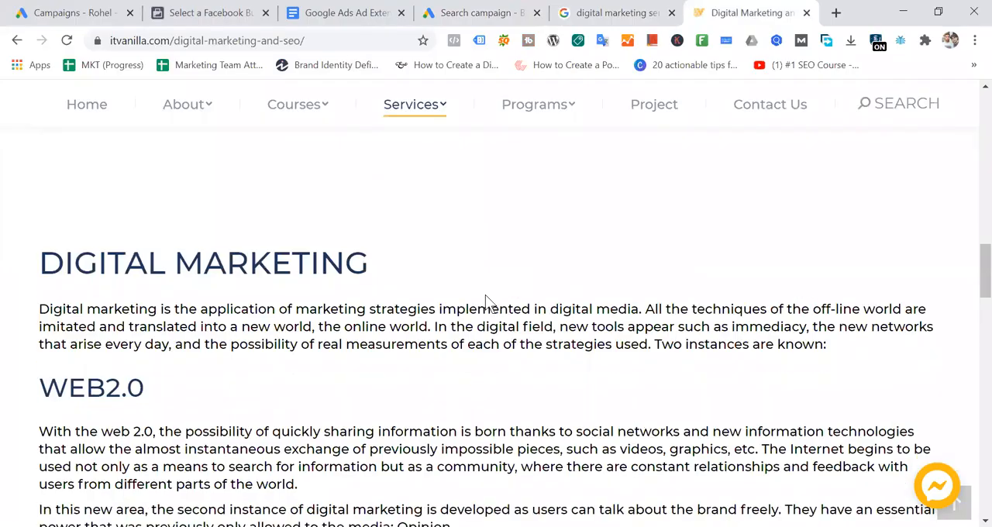
scroll(485, 295, down, 12)
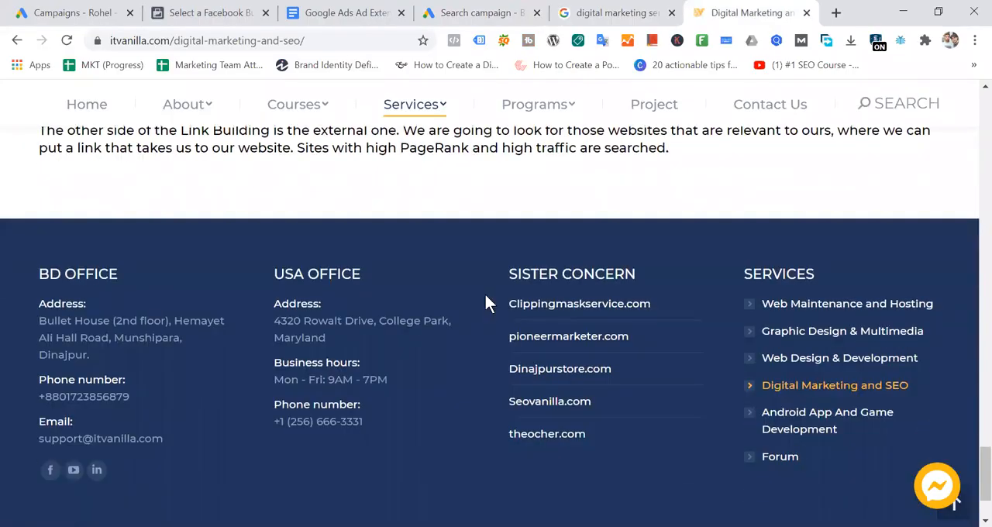
scroll(485, 303, up, 20)
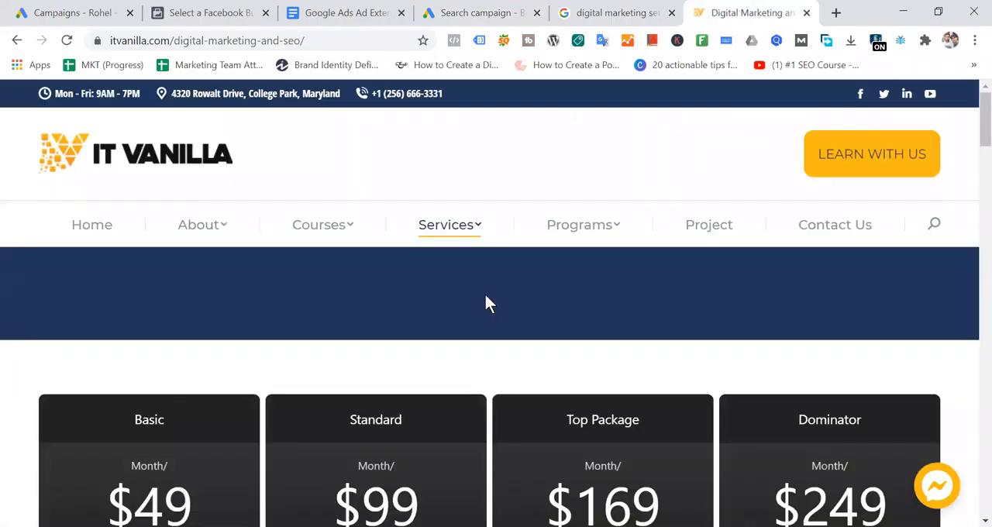
mouse_move(468, 230)
- Highlight the "Our Best SEO Experts" sitelink in the Upwork ad and view the "Find Social Media Experts" landing page in a new tab
click(628, 18)
drag(145, 354, 348, 356)
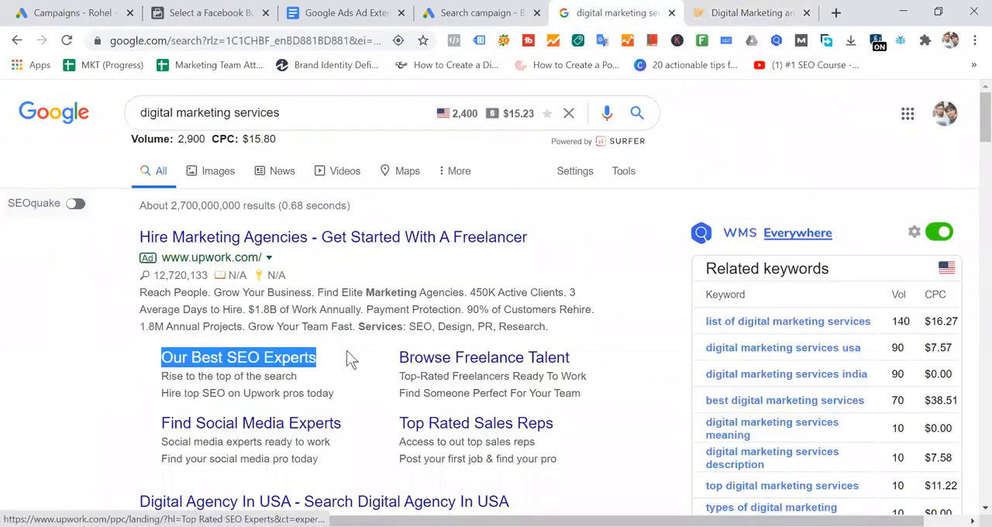
right_click(254, 413)
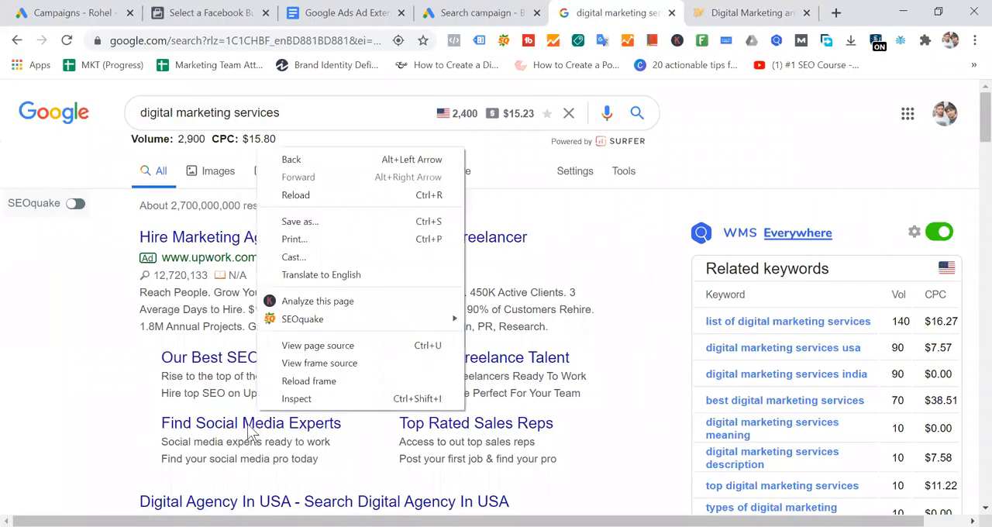
right_click(248, 424)
click(327, 262)
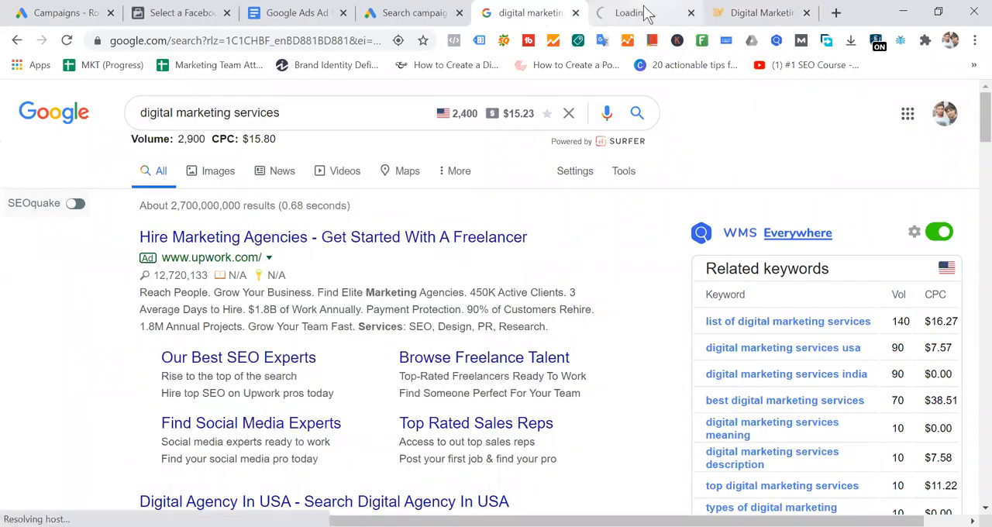
click(643, 16)
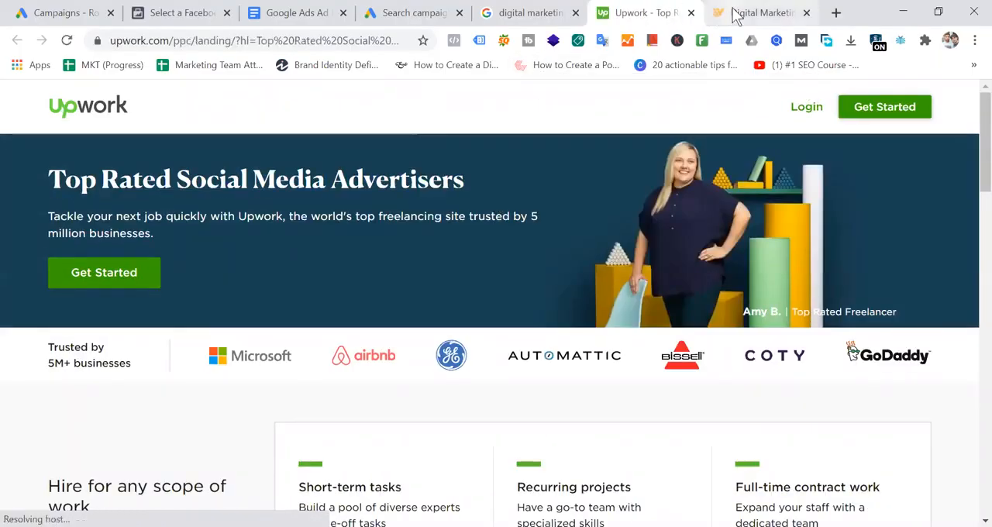
- Return to the Google Ads campaign and place the cursor in the Final URL field of Sitelink 1
click(414, 13)
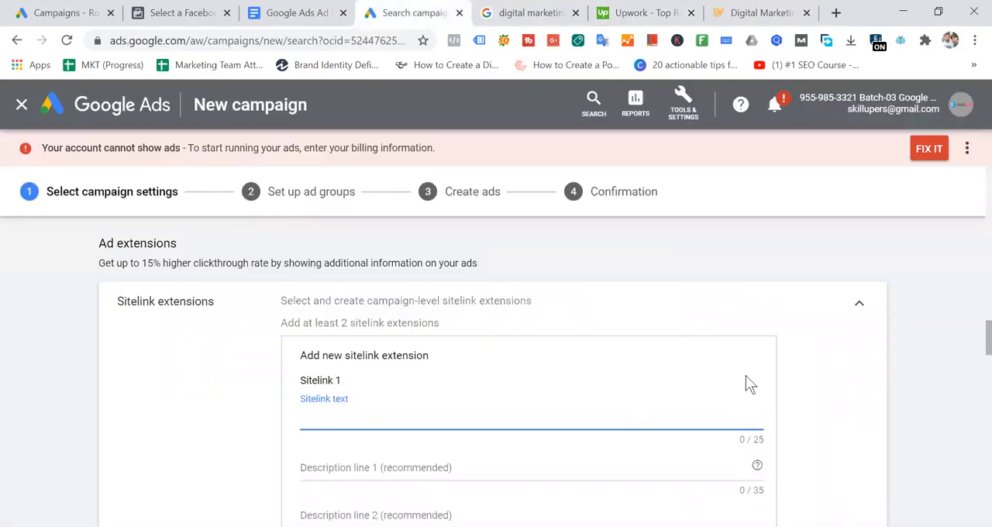
scroll(746, 384, down, 2)
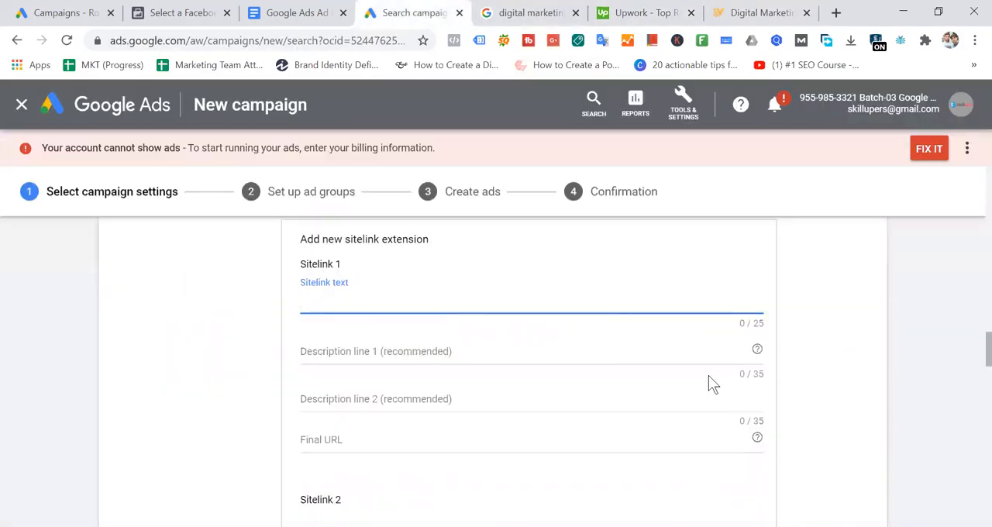
click(356, 442)
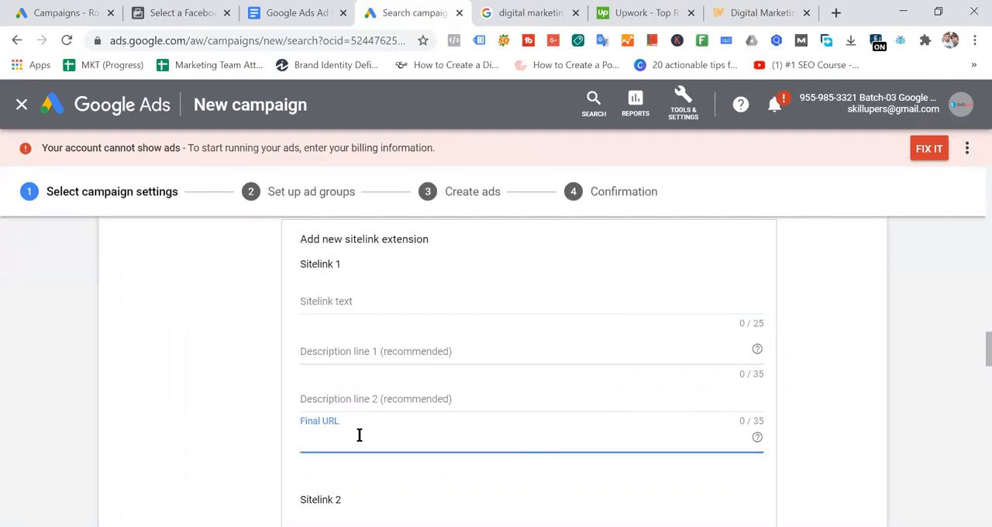
- Open IT Vanilla's SEO & Digital Marketing course page in a new tab and select its full web address
click(767, 12)
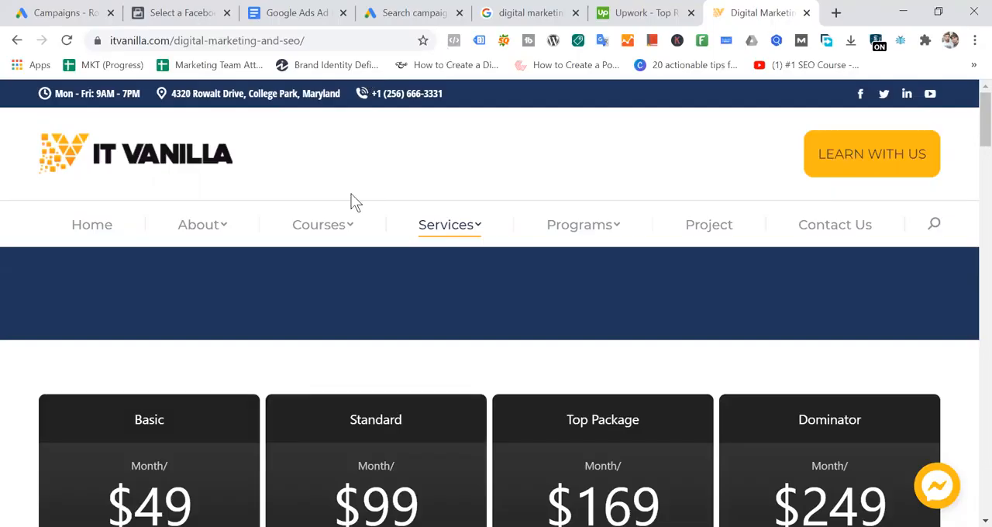
mouse_move(345, 232)
scroll(409, 361, down, 3)
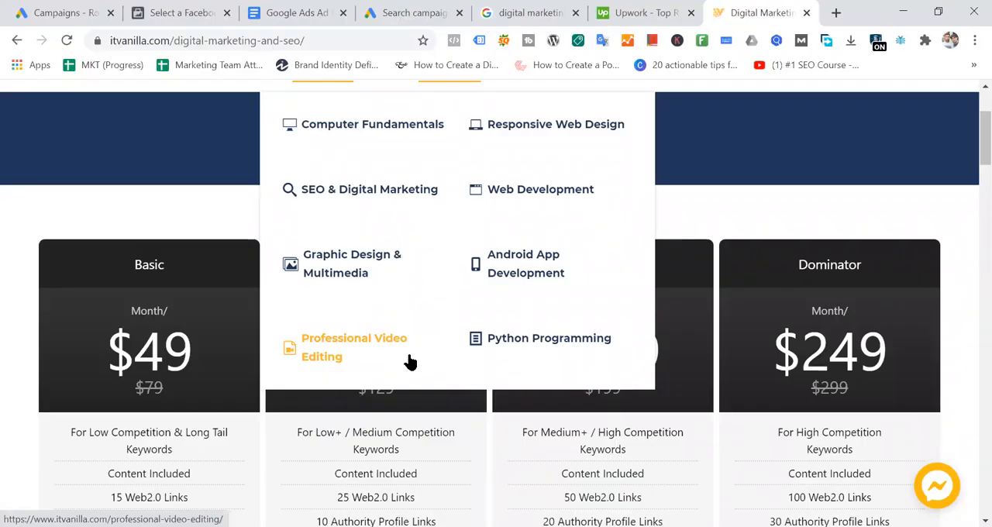
right_click(352, 188)
click(388, 199)
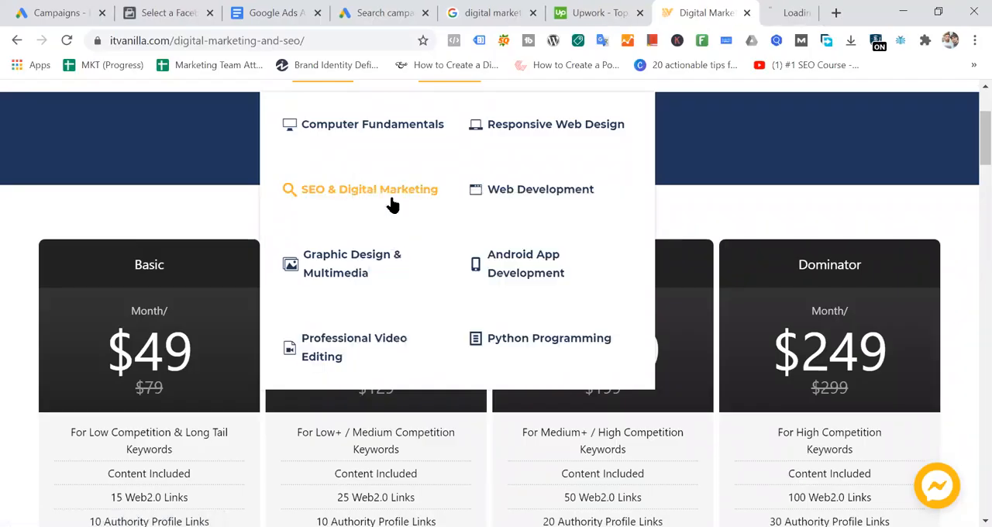
click(754, 14)
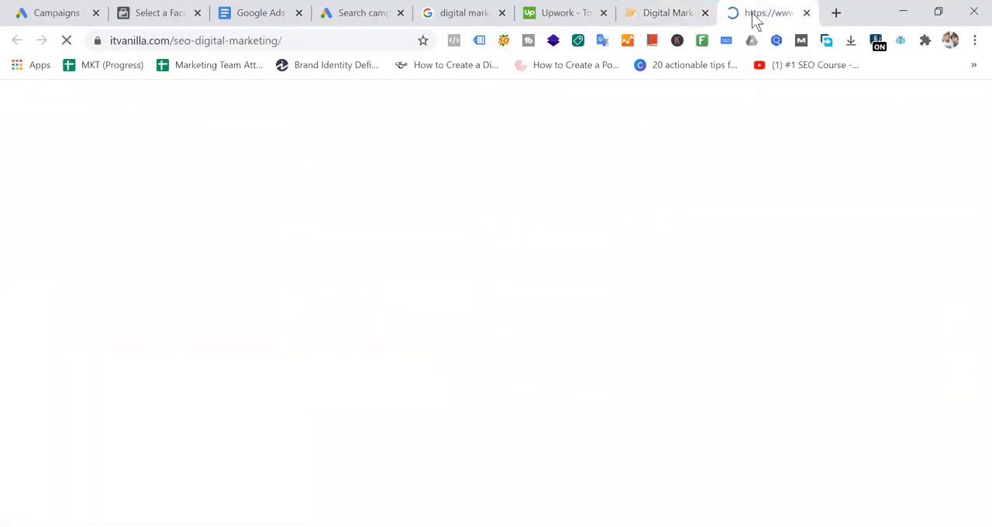
click(332, 43)
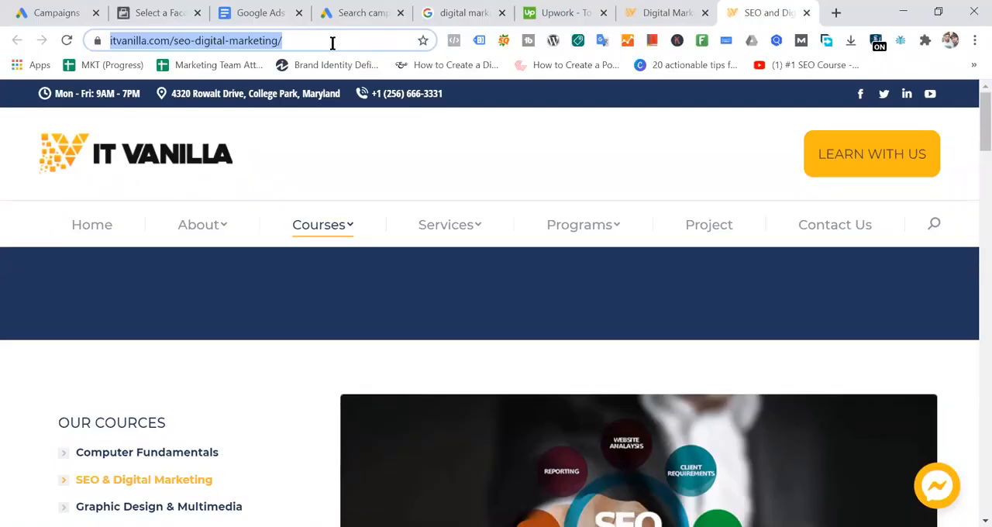
mouse_move(454, 232)
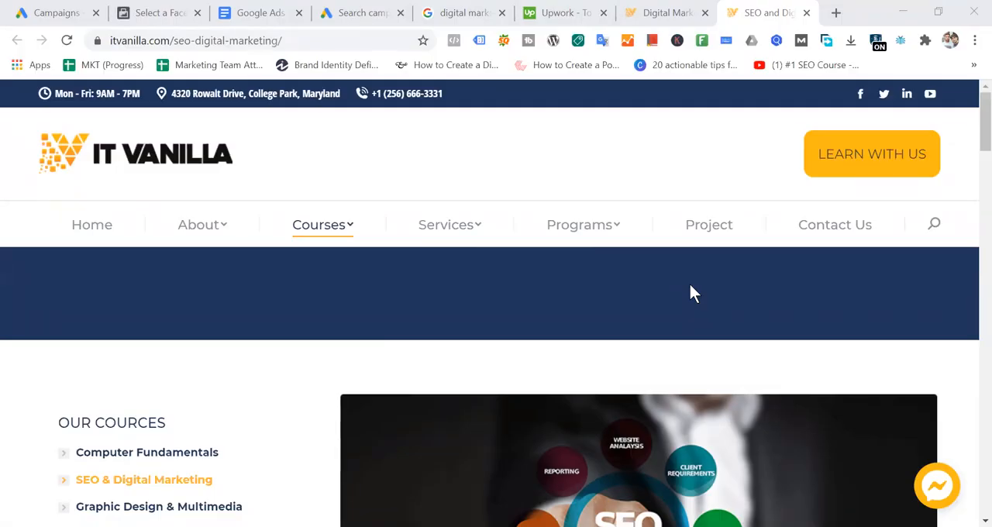
mouse_move(466, 242)
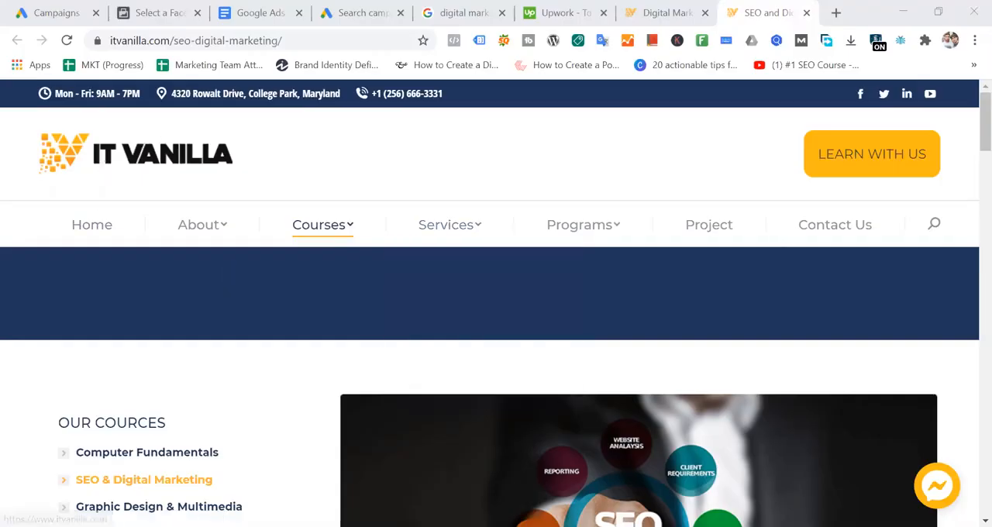
mouse_move(446, 228)
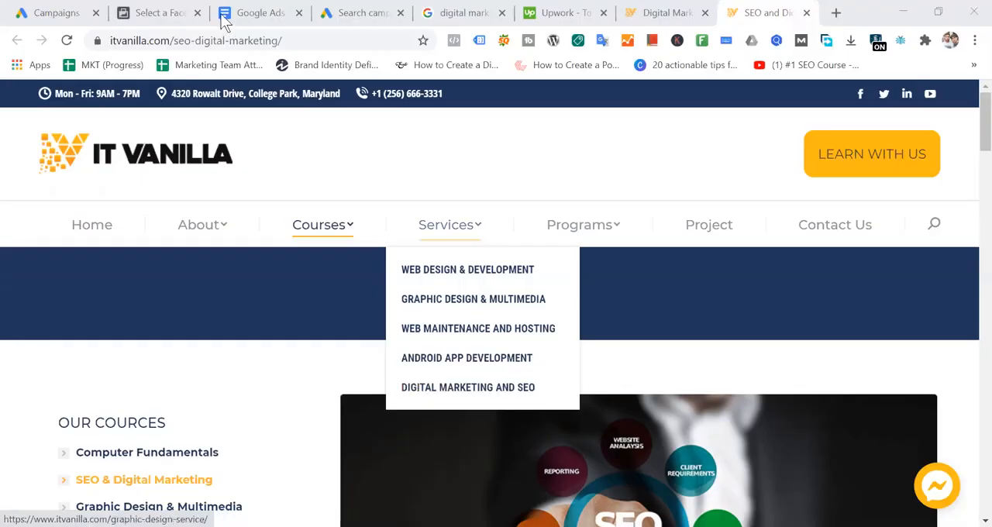
- Search Google for "seovalnilla" in a new tab and open the seovanilla.com website from the results
click(841, 13)
text(seov)
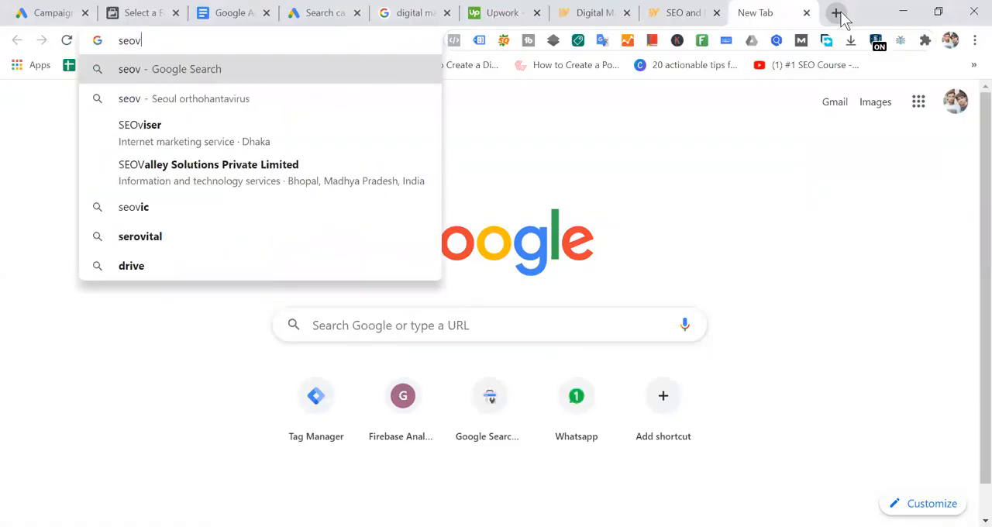
text(alni)
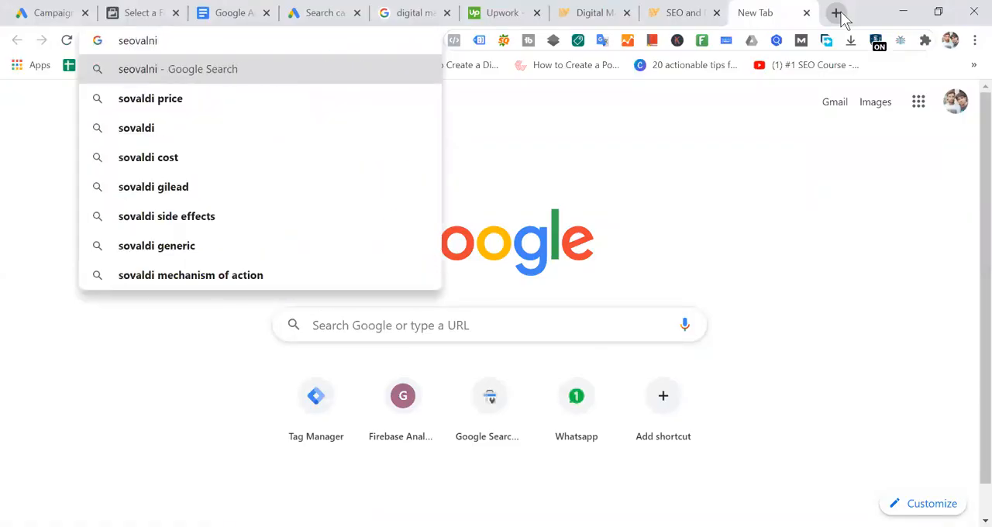
text(lla)
key(Return)
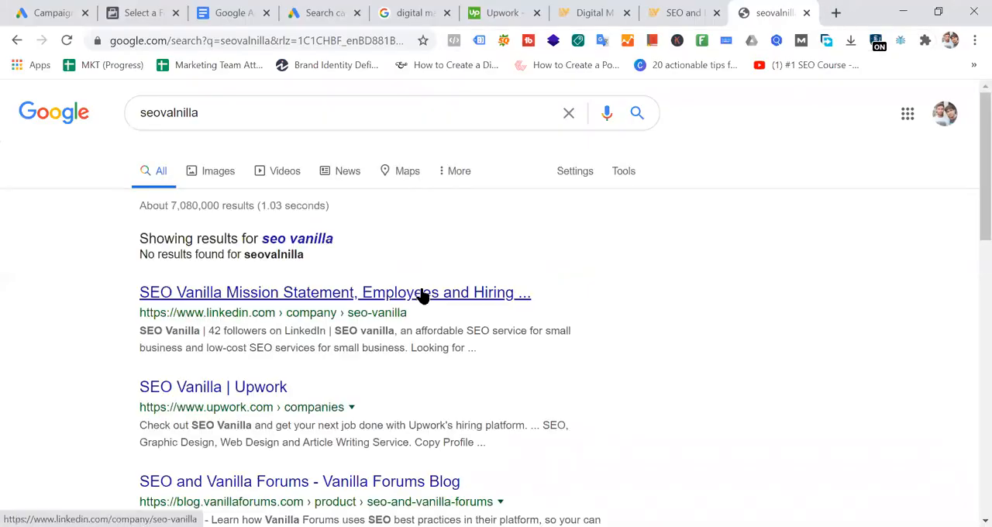
scroll(422, 294, down, 2)
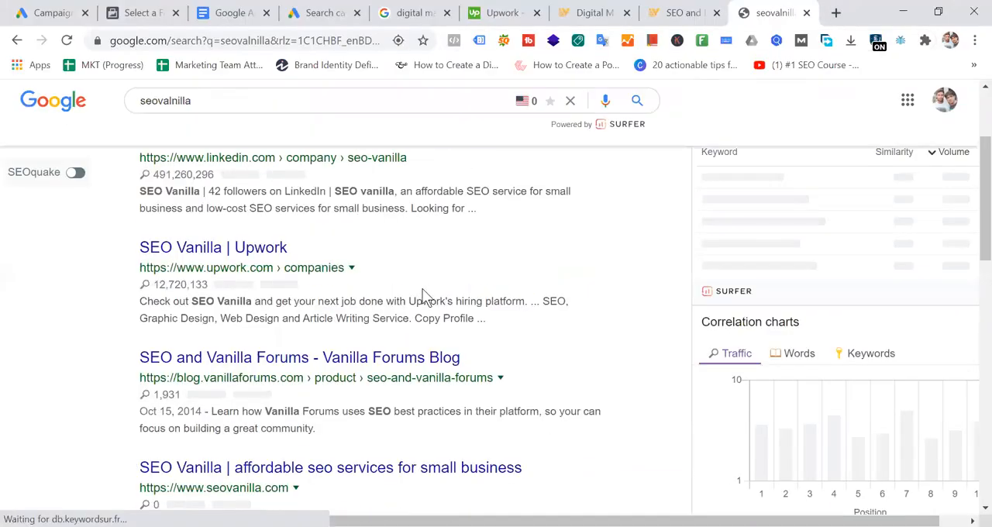
click(296, 475)
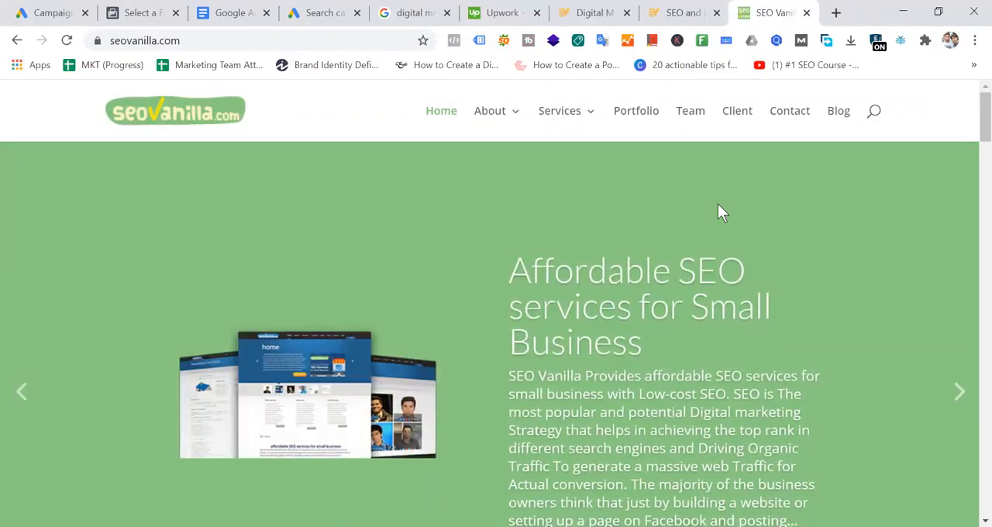
- Look over the service categories on the SEO Vanilla site and view its SEO page down to the footer
mouse_move(574, 108)
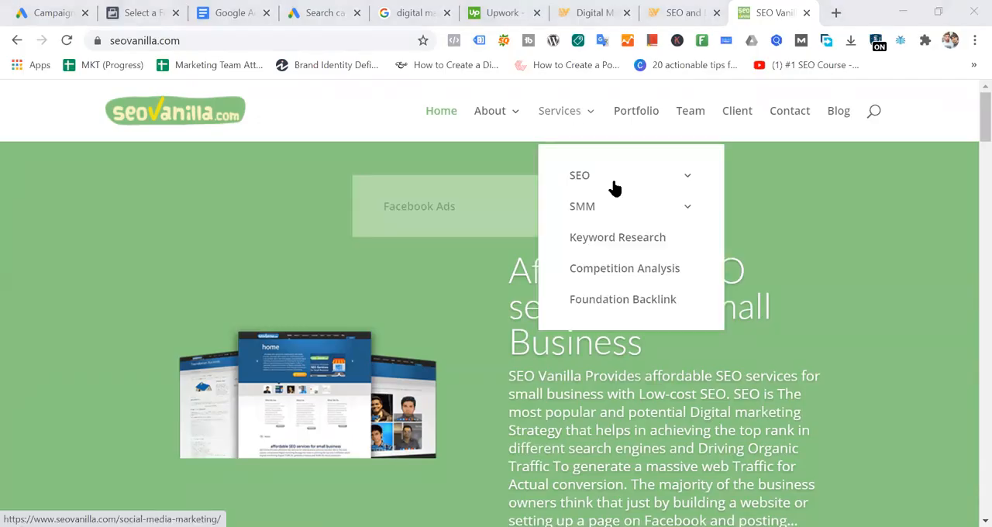
mouse_move(635, 169)
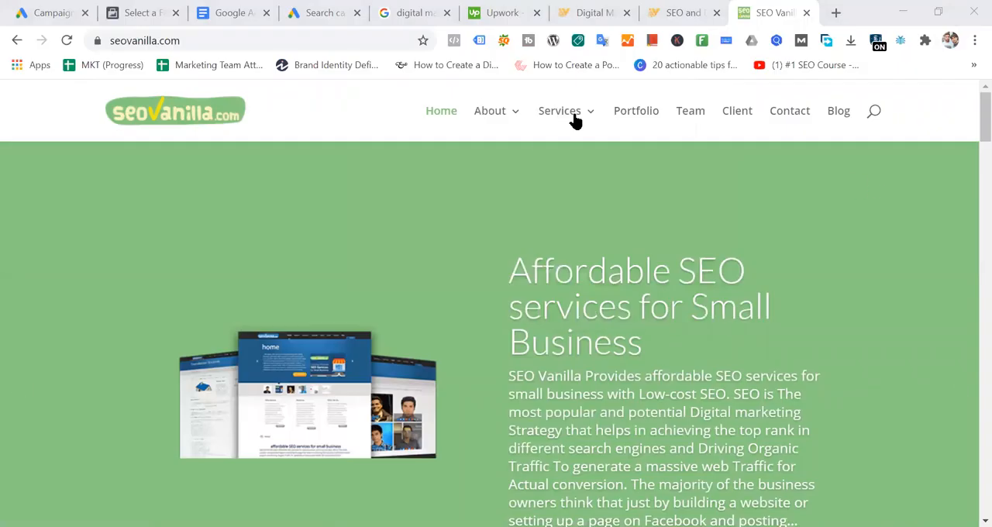
mouse_move(688, 182)
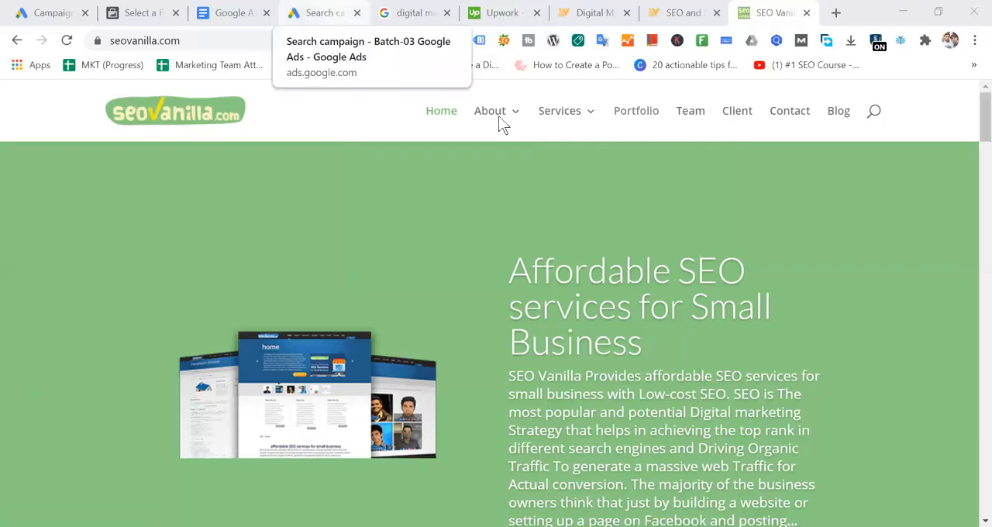
mouse_move(465, 192)
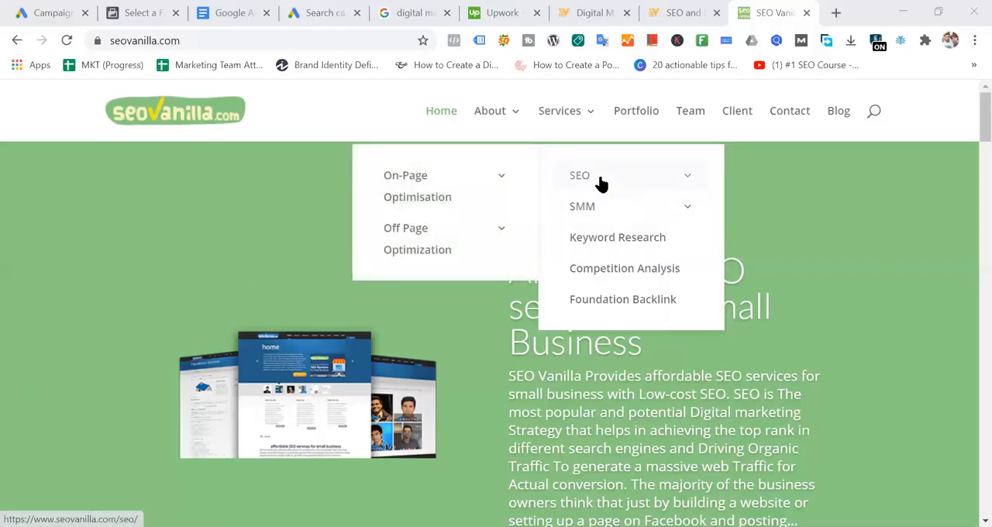
click(583, 179)
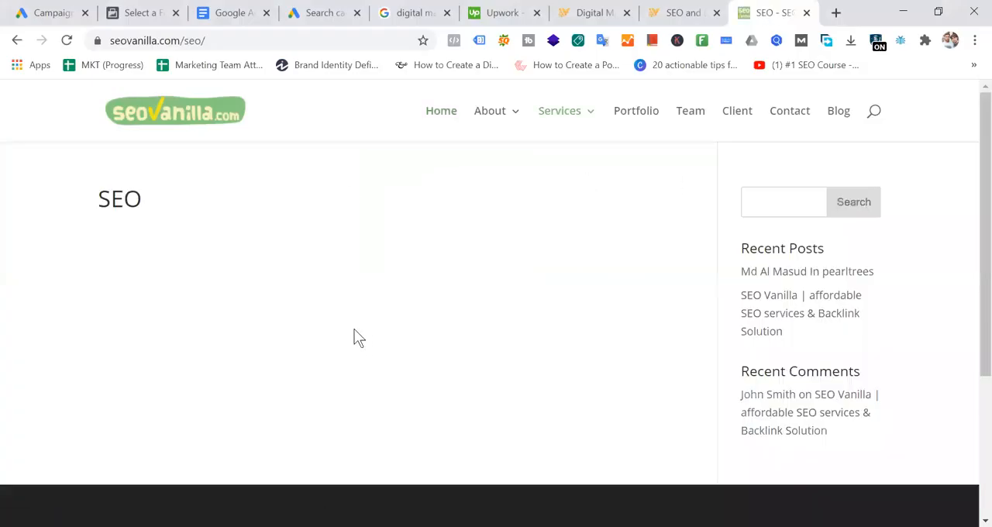
scroll(417, 328, down, 3)
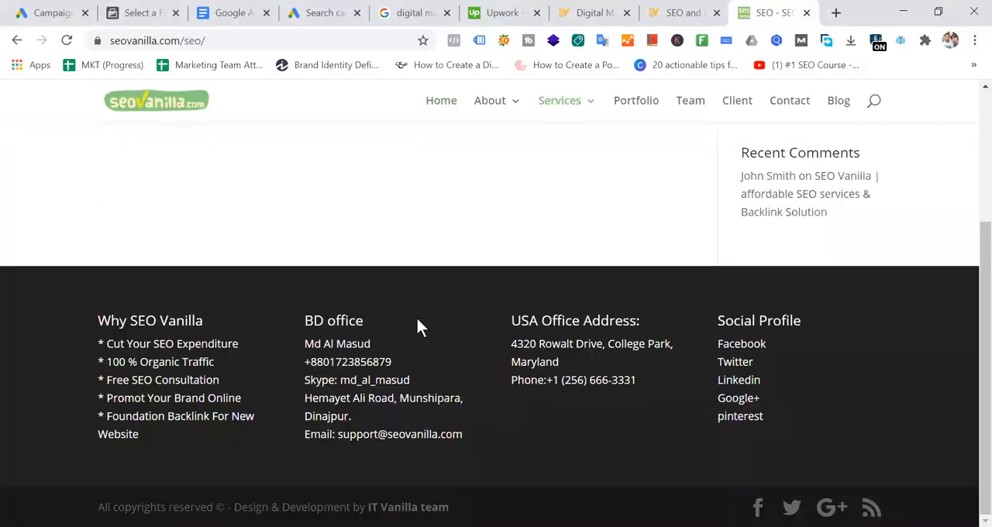
scroll(417, 324, up, 5)
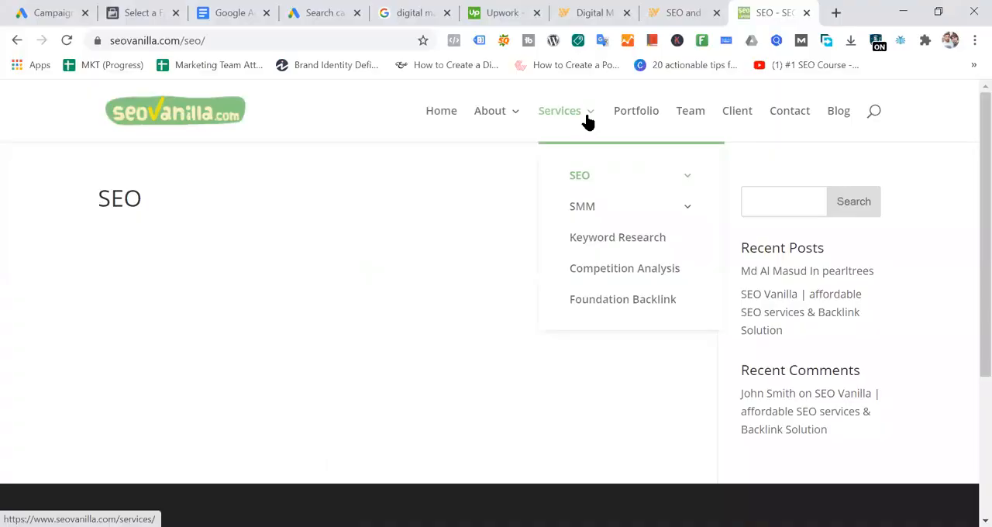
mouse_move(598, 199)
- Close the SEO Vanilla tab and the IT Vanilla digital marketing and SEO services tab
click(807, 14)
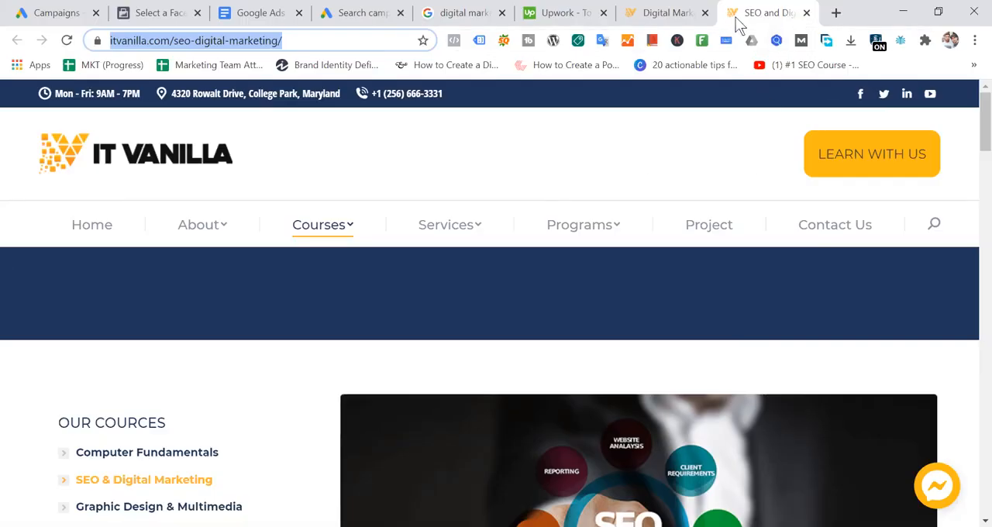
click(697, 14)
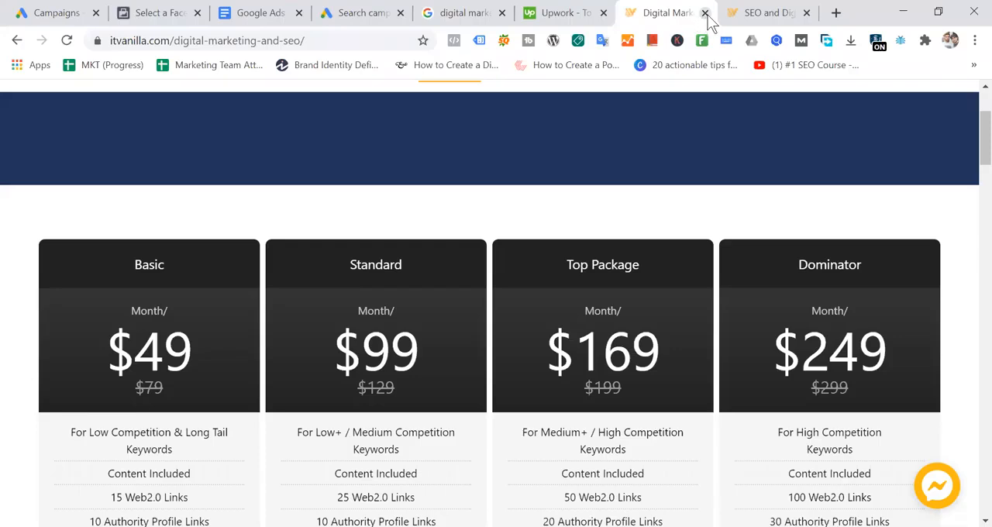
click(706, 13)
click(641, 129)
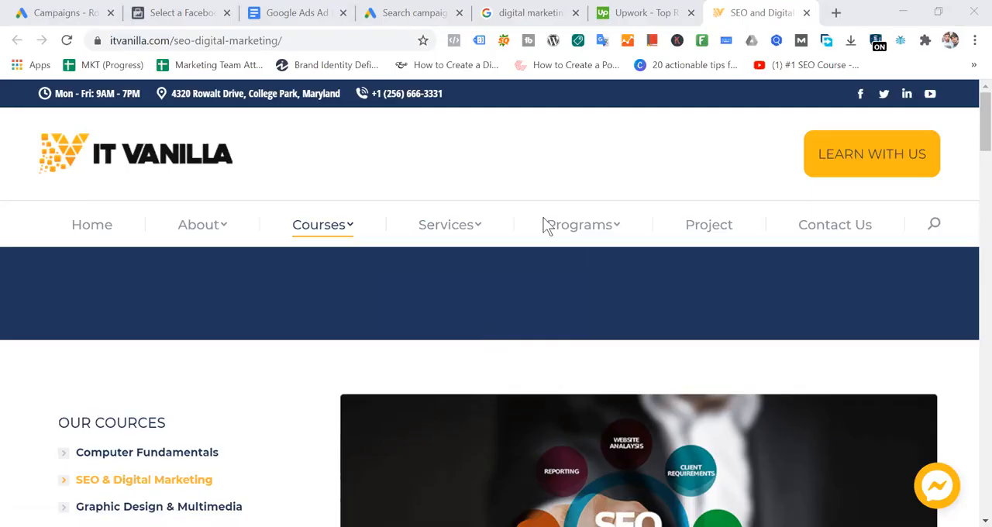
- Open IT Vanilla's Web Design & Development service page in a new tab and select its full web address
mouse_move(471, 228)
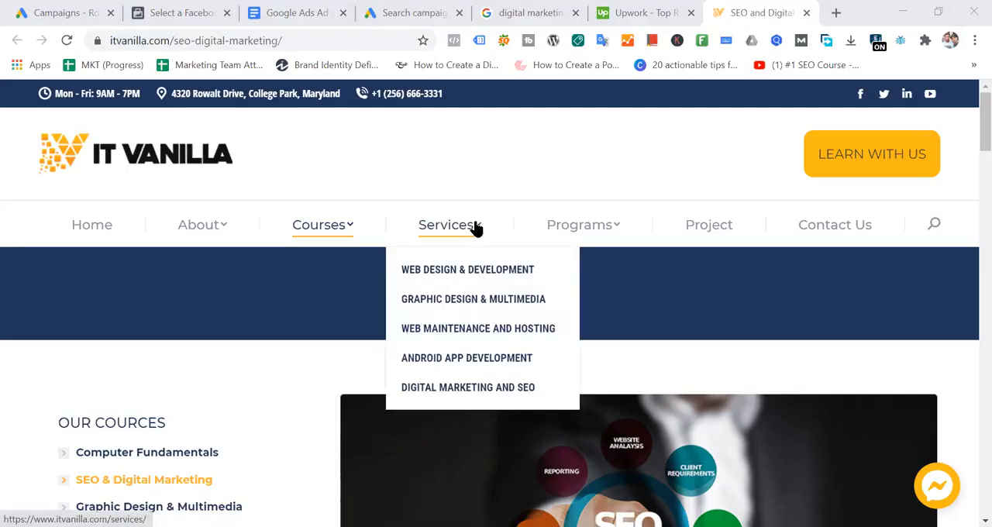
middle_click(481, 276)
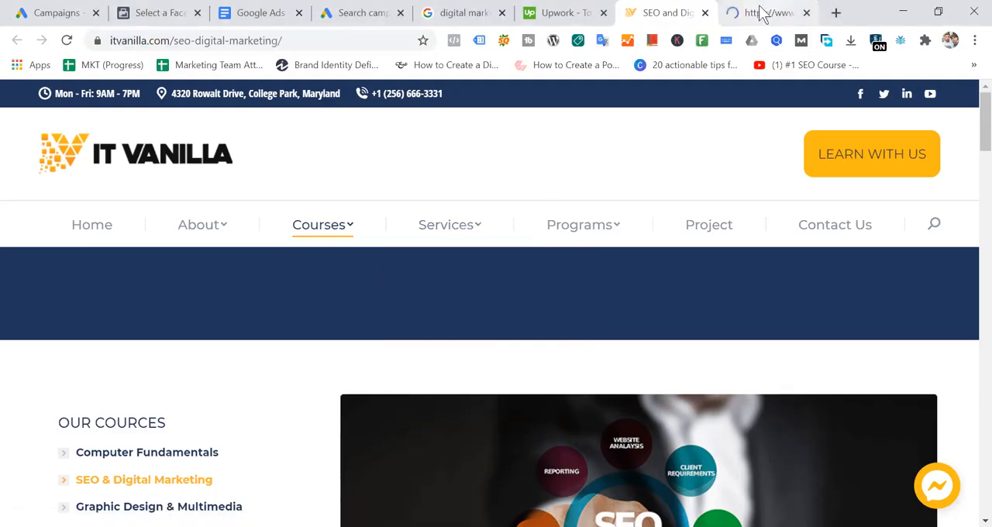
click(764, 13)
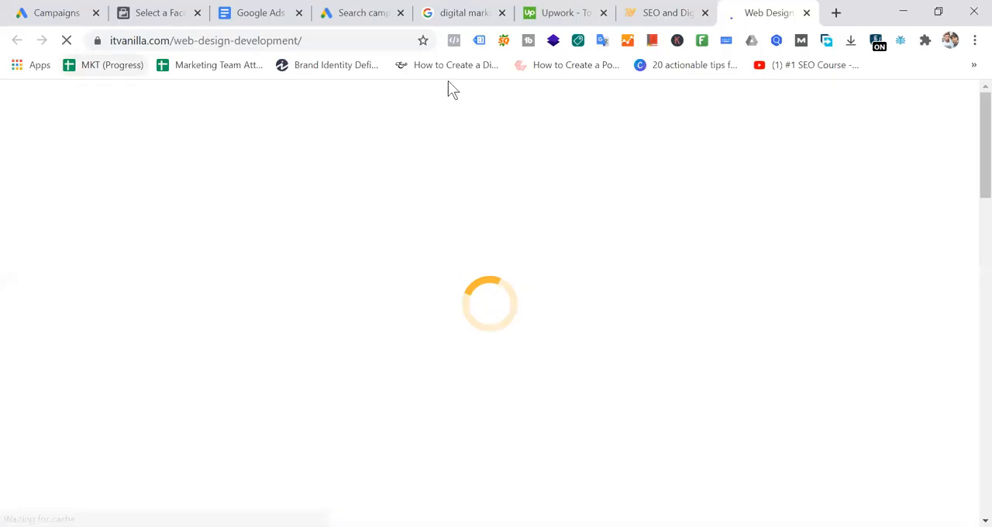
click(340, 41)
key(ctrl+c)
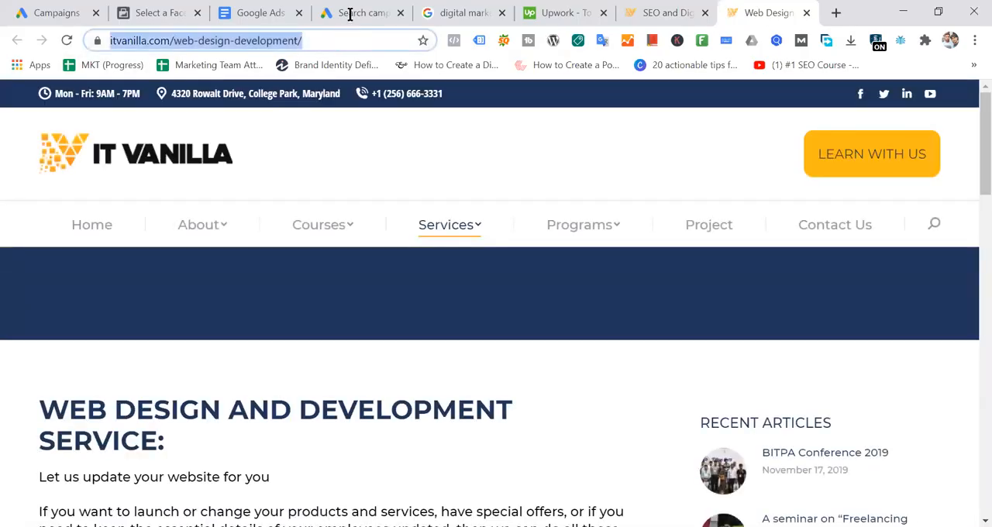
- Return to the Google Ads campaign and look over the Sitelink 1 fields in the sitelink extensions form
click(350, 14)
scroll(574, 355, up, 3)
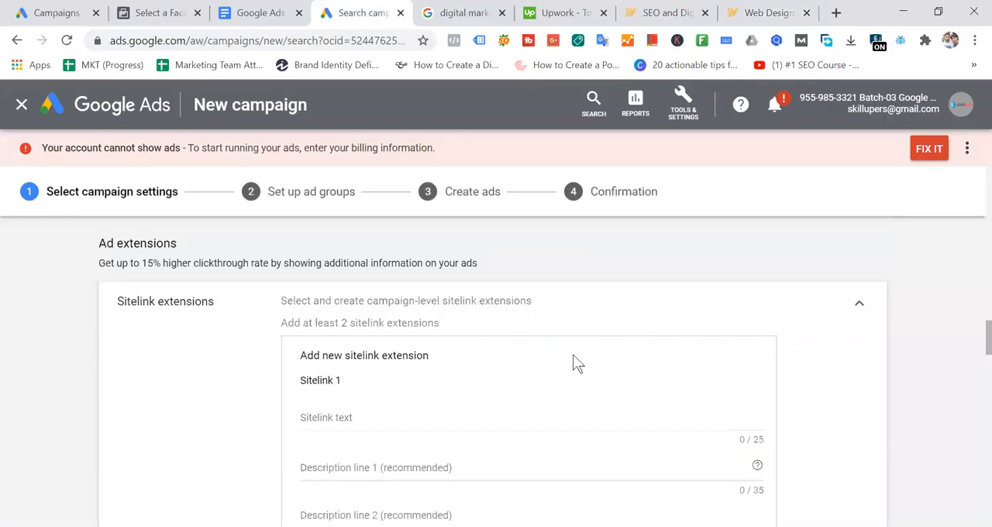
scroll(687, 377, down, 3)
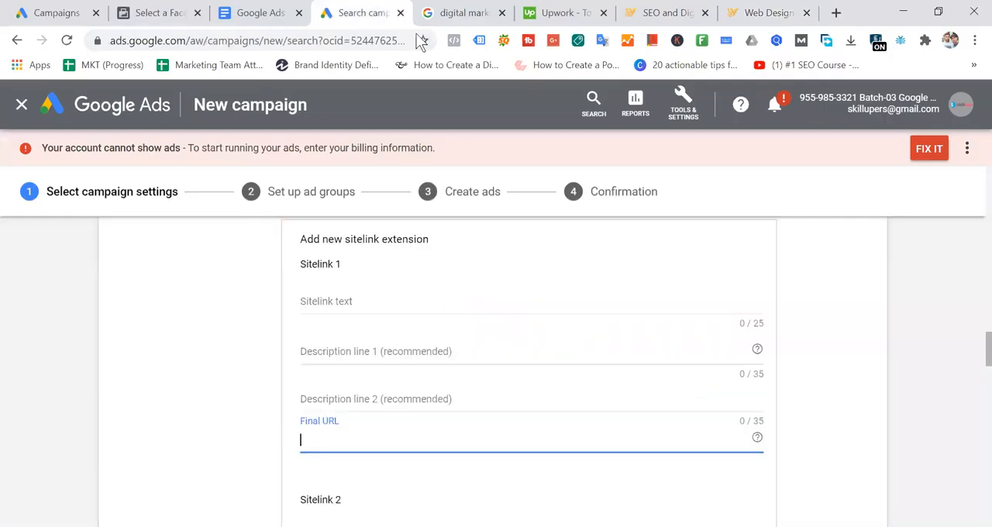
- Go back to the "digital marketing services" search results and highlight the search phrase and the four sitelinks in the Upwork ad
click(463, 12)
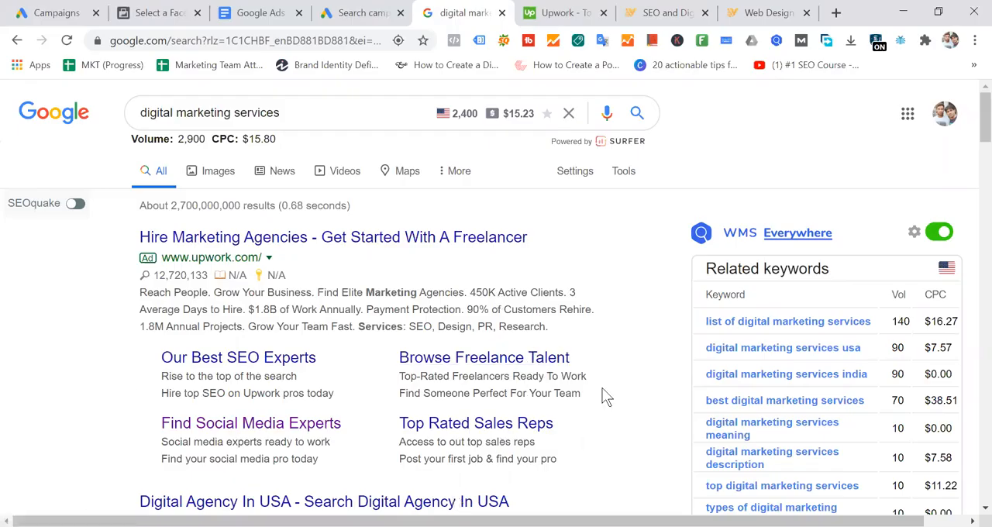
drag(131, 352, 476, 375)
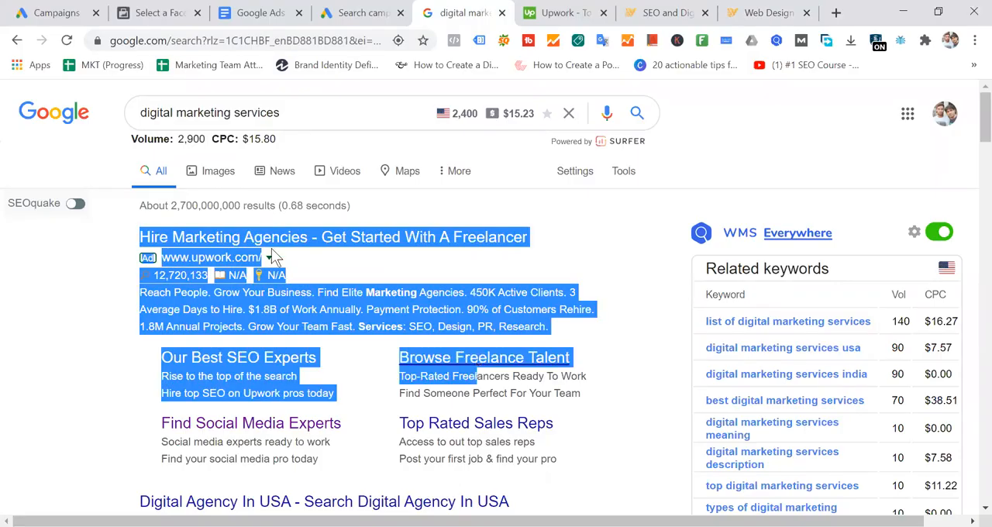
click(296, 114)
key(ctrl+a)
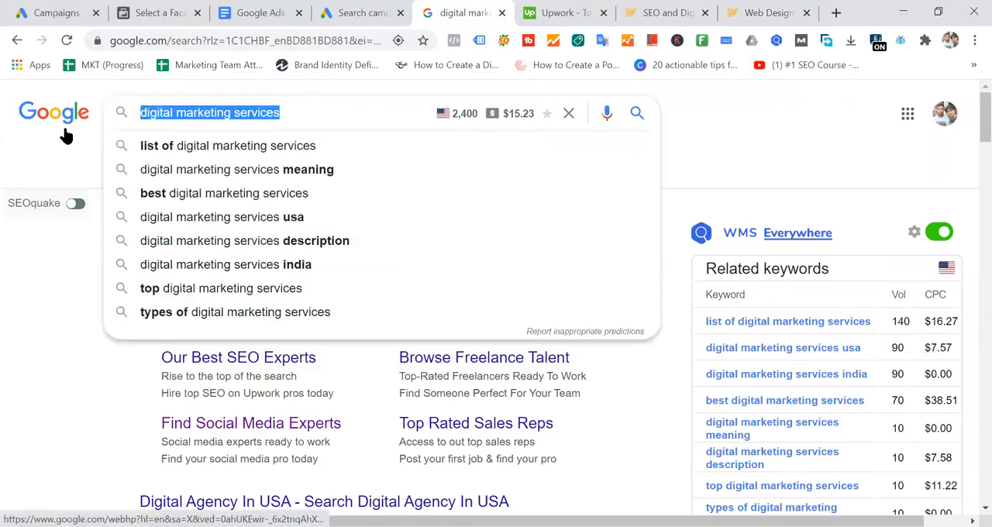
click(28, 398)
drag(132, 352, 541, 427)
drag(584, 454, 141, 373)
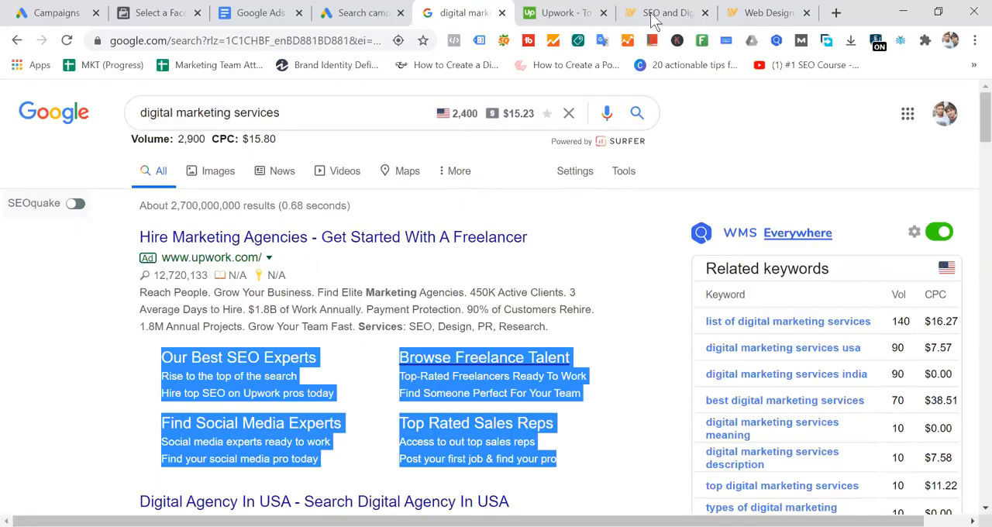
click(766, 13)
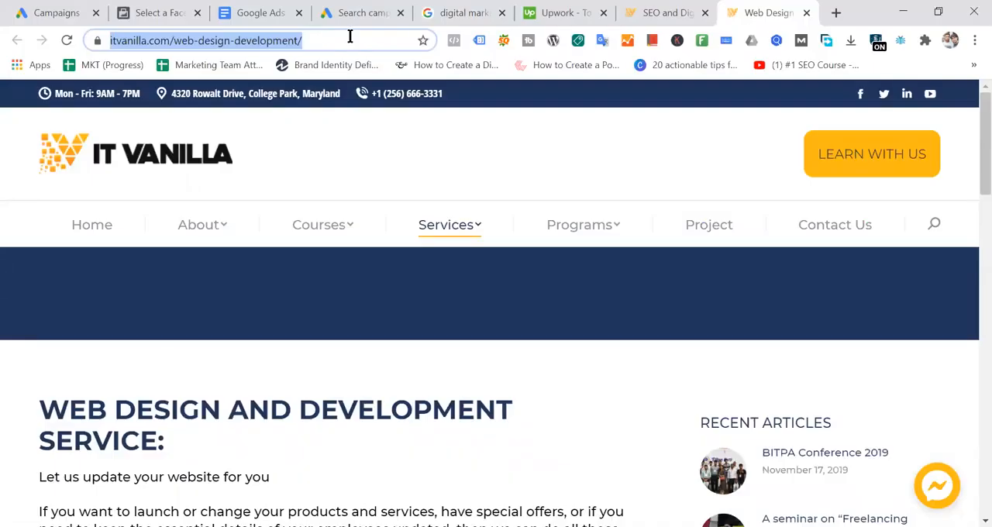
click(835, 13)
text(app)
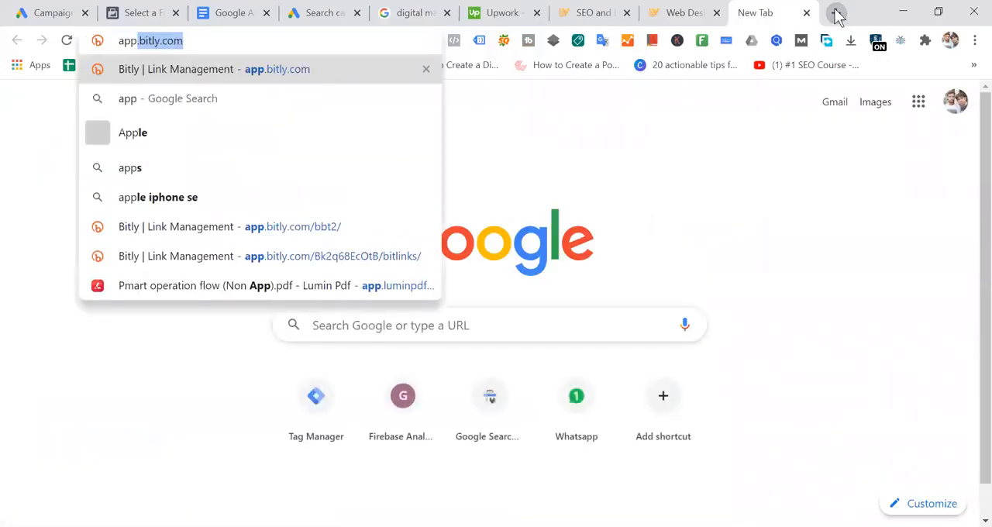
key(BackSpace)
key(BackSpace)
key(BackSpace)
key(BackSpace)
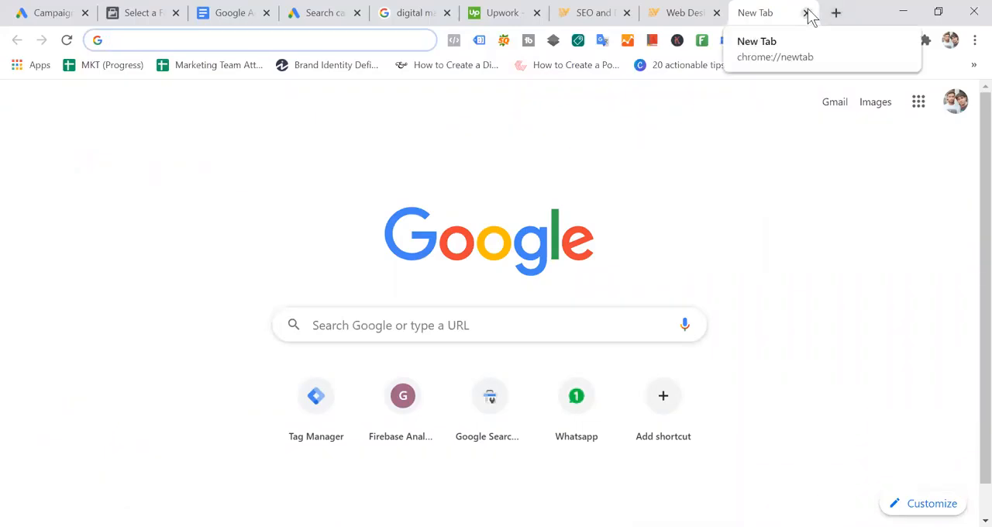
click(807, 13)
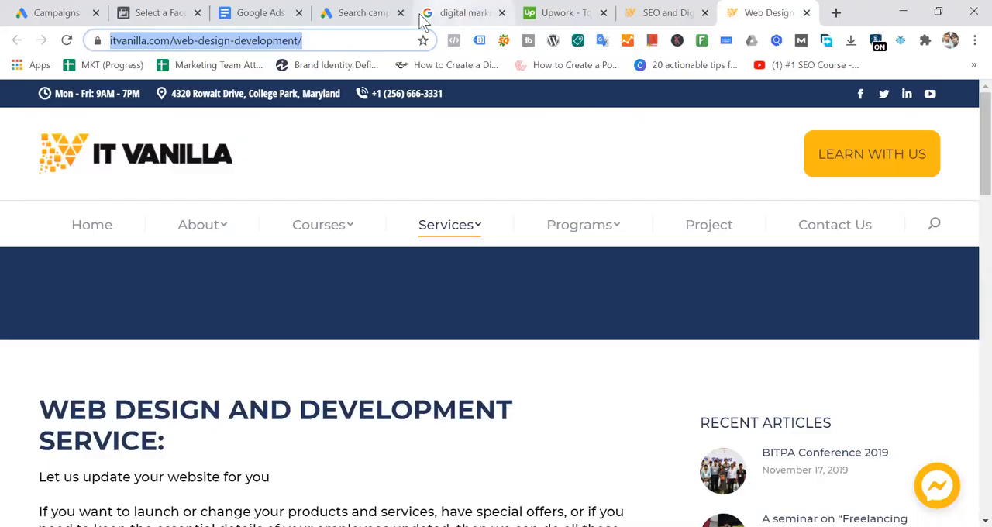
- Return to the Google Ads campaign and enter "Web Design & Development" as the sitelink text of Sitelink 1
click(357, 13)
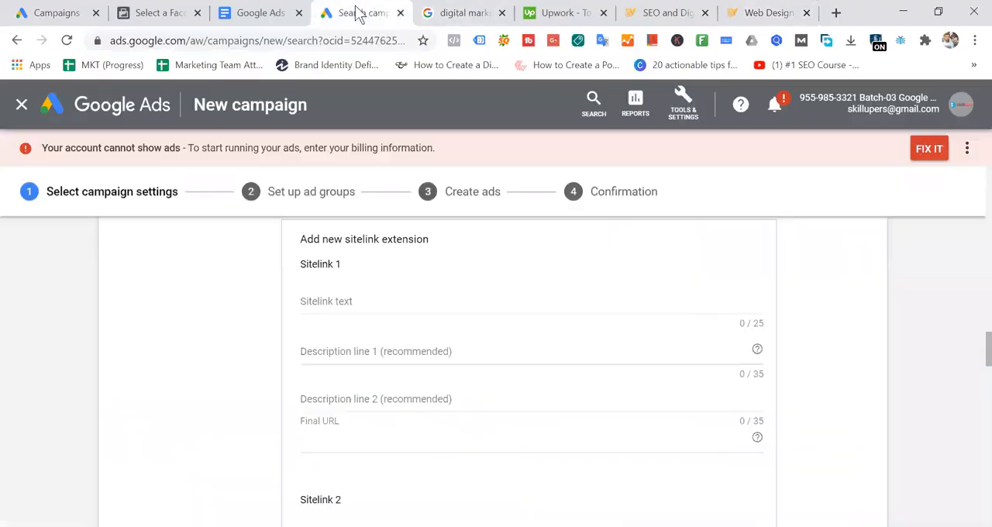
click(355, 302)
text(We)
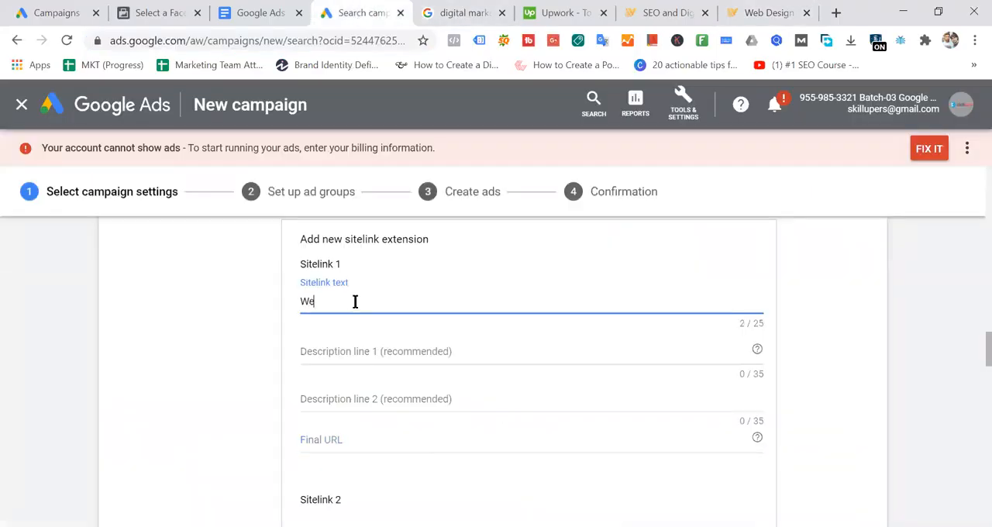
text(b Desi)
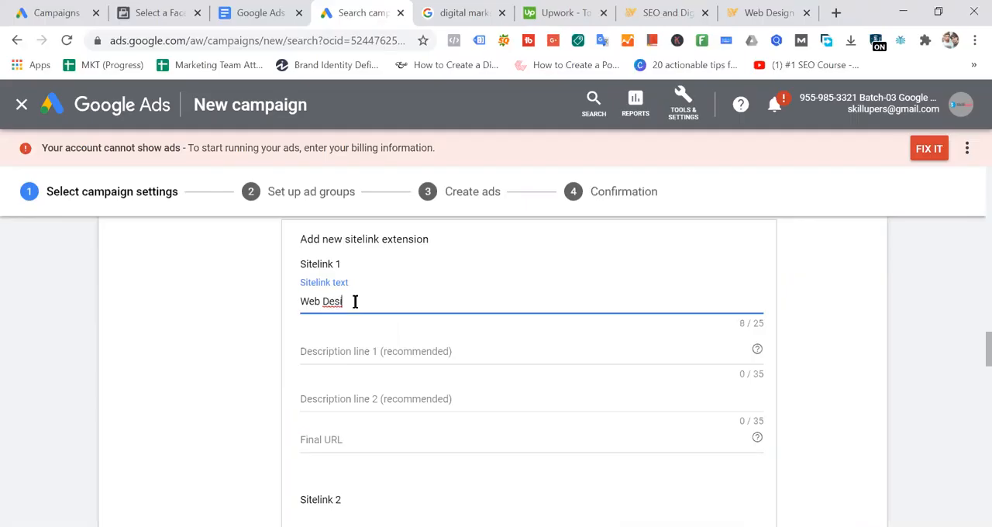
text(gn & Development)
key(Home)
click(759, 13)
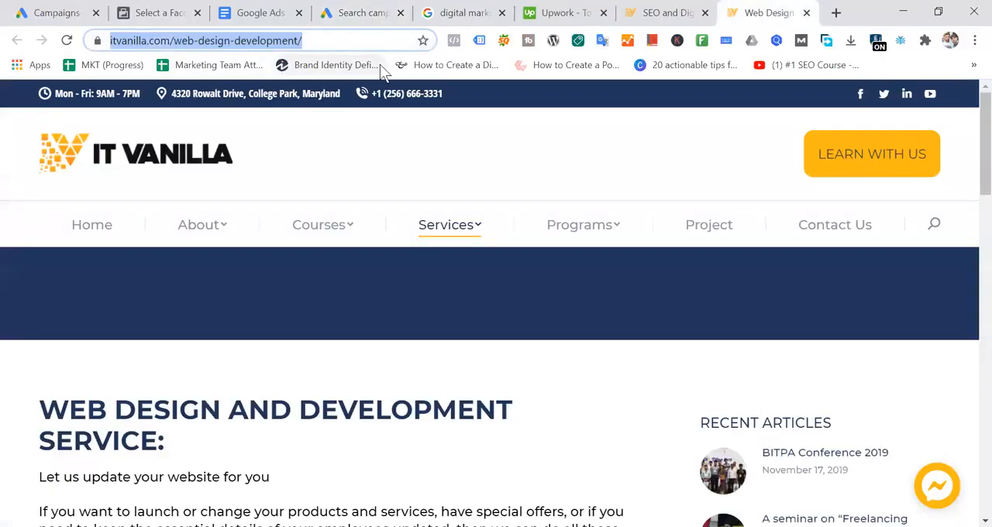
click(358, 12)
click(362, 445)
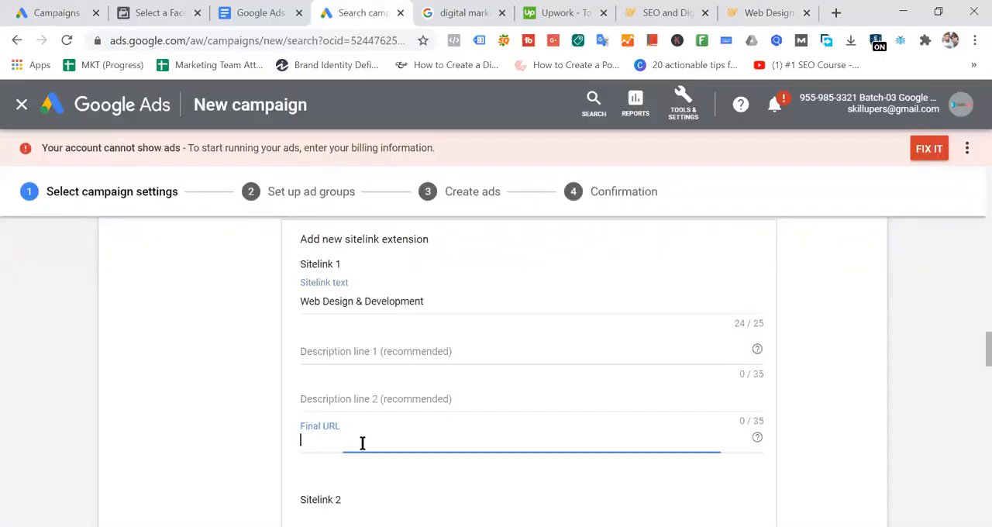
key(ctrl+v)
click(853, 389)
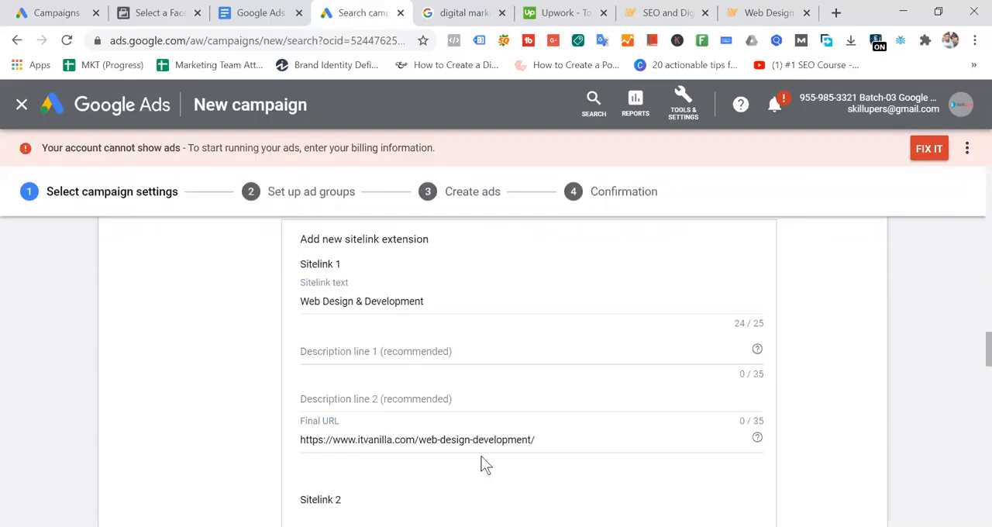
- Compare Sitelink 1's text and description fields with the "Our Best SEO Experts" sitelink of the Upwork ad in the search results
click(354, 350)
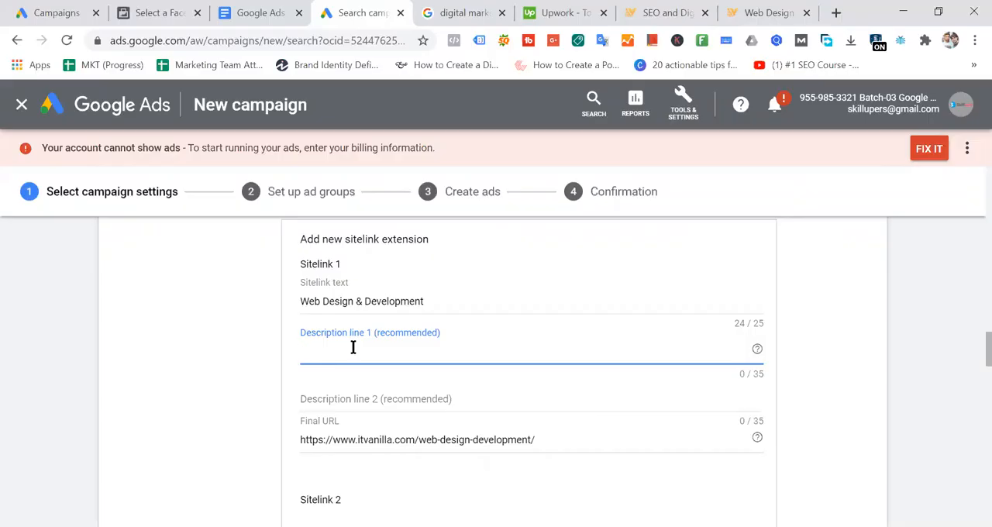
drag(436, 300, 168, 326)
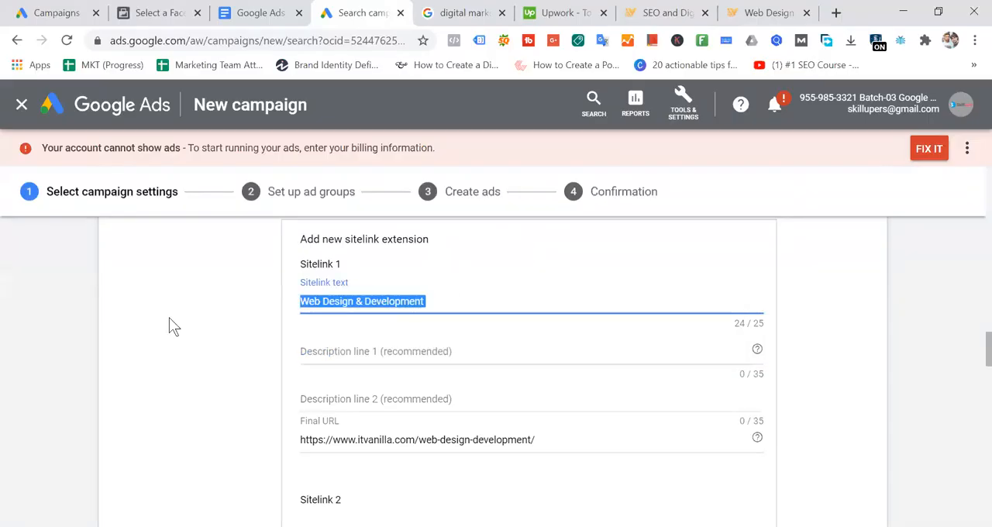
click(466, 12)
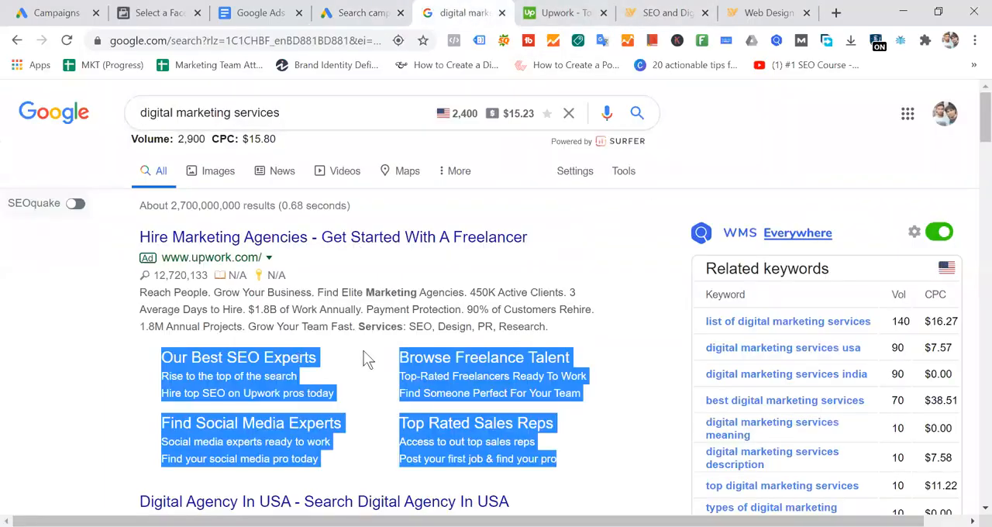
drag(346, 358, 158, 369)
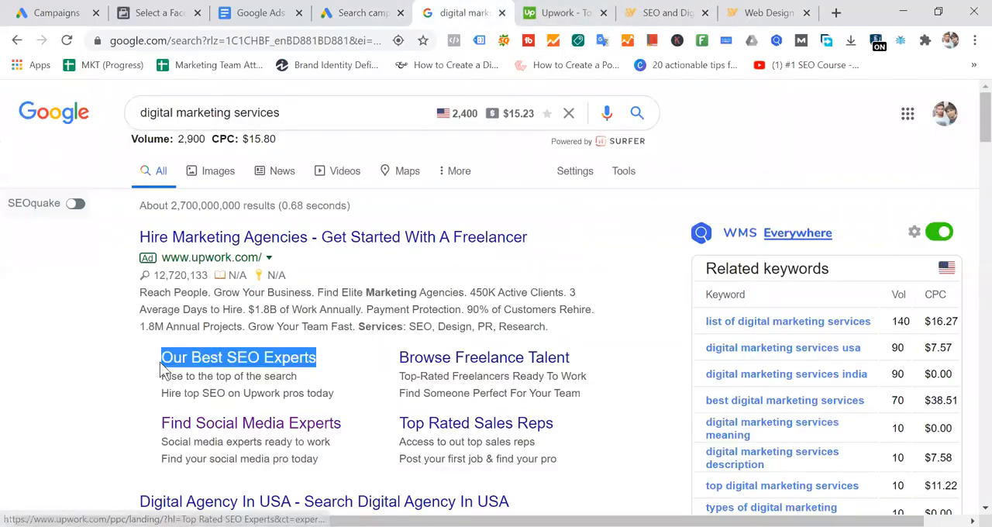
- Return to the Google Ads campaign and add one more sitelink entry to the sitelink extension form
click(363, 13)
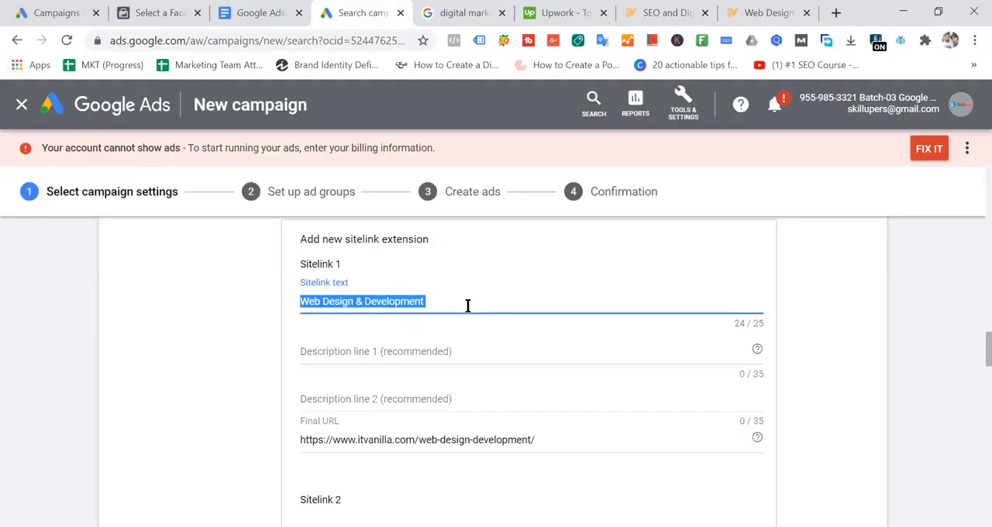
scroll(469, 333, down, 10)
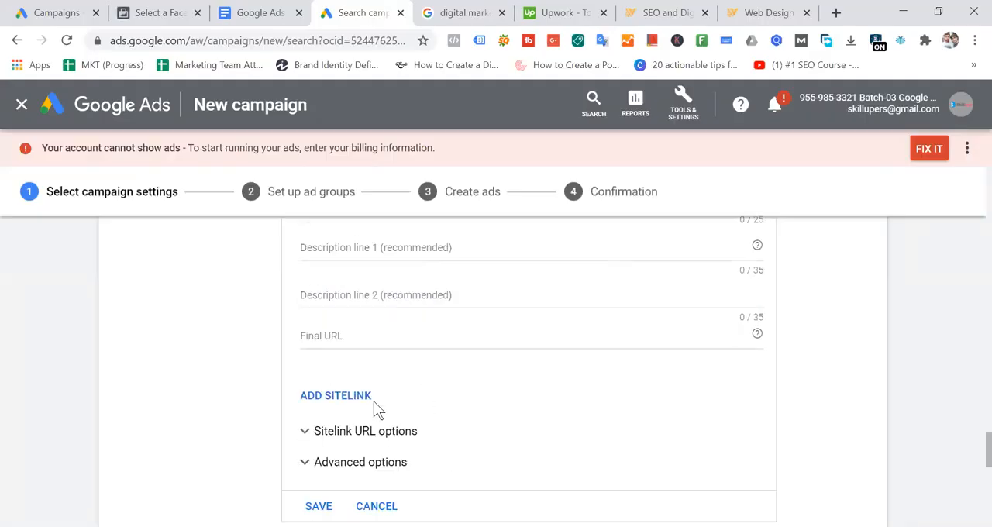
click(338, 397)
scroll(398, 425, down, 5)
scroll(654, 308, up, 15)
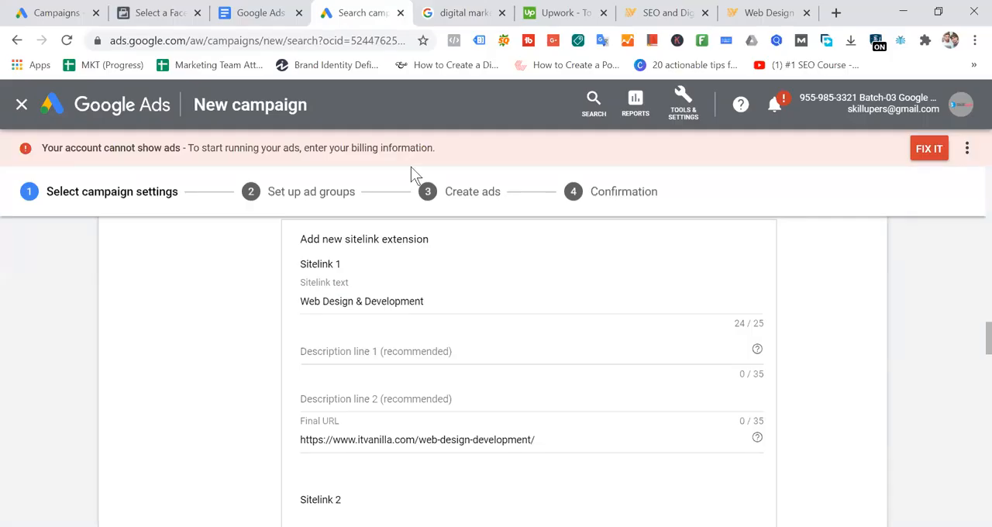
- Check the Upwork ad's sitelink descriptions again, then review the Description line 1 field and sitelink text of Sitelink 1 in Google Ads
click(465, 12)
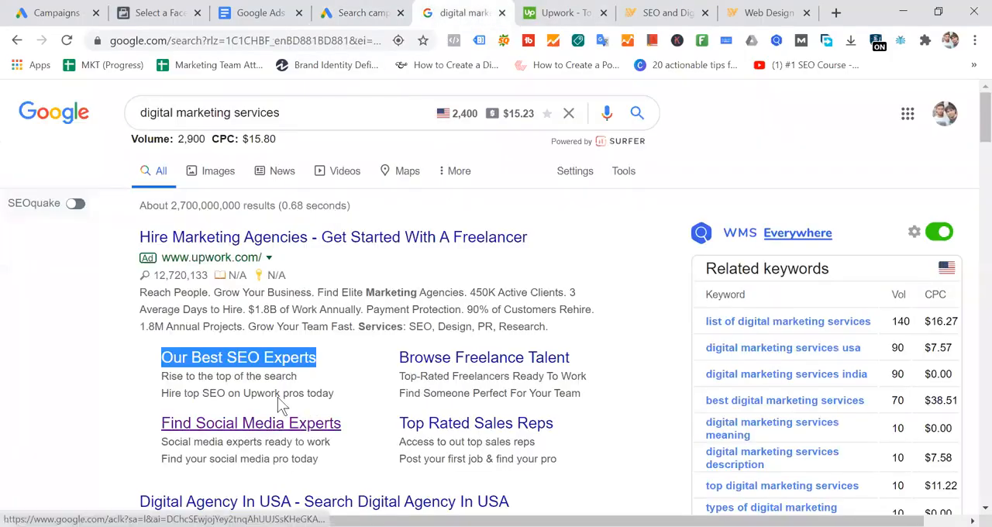
click(362, 12)
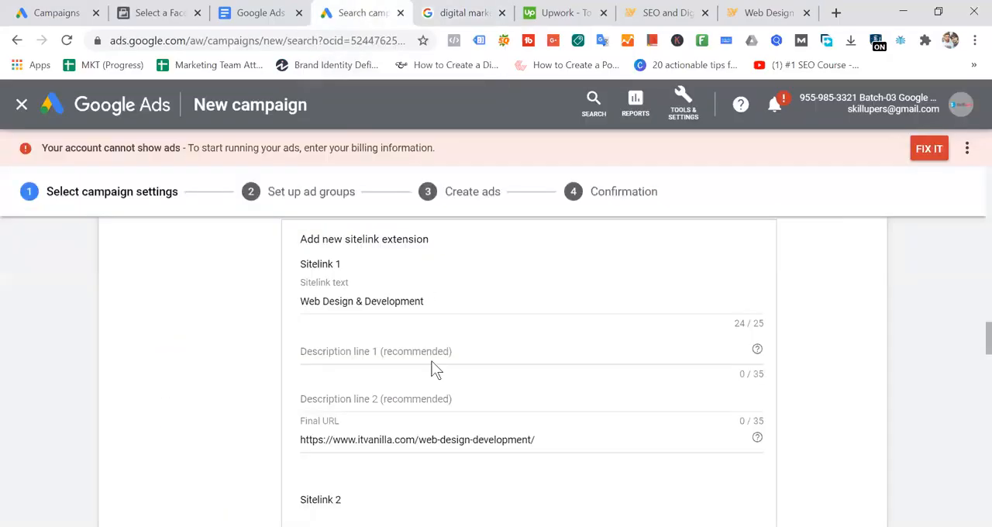
click(401, 349)
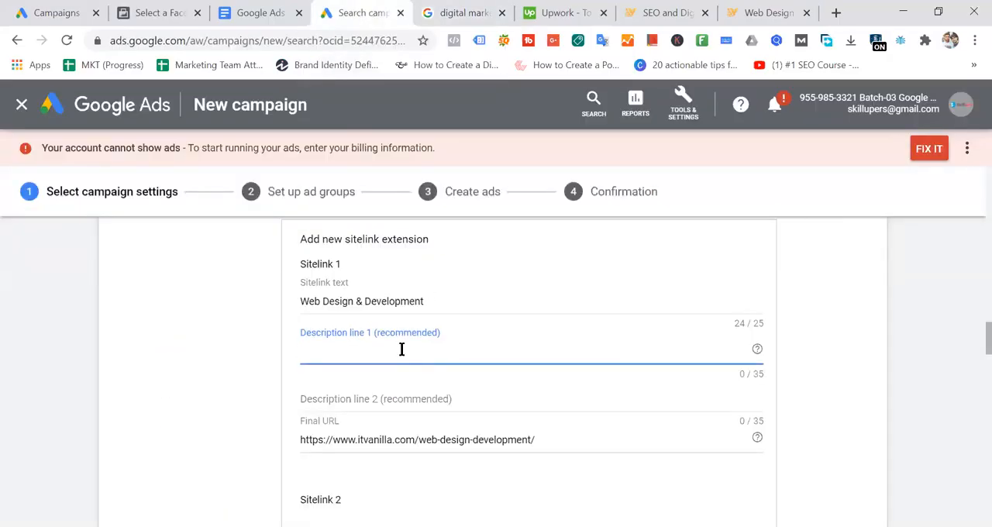
drag(273, 303, 544, 298)
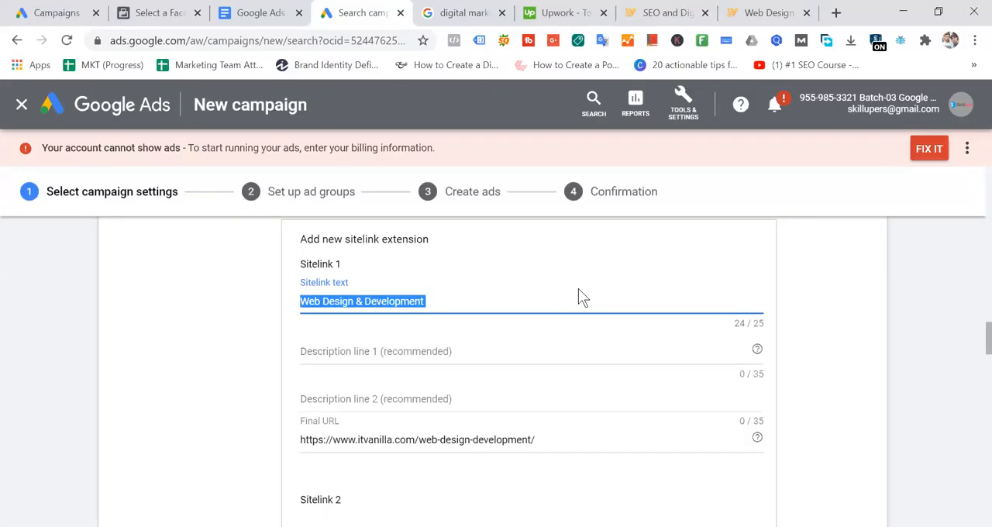
- Look through IT Vanilla's Web Design & Development page, covering its introduction, pricing section and list of web maintenance services
click(765, 13)
scroll(457, 311, down, 2)
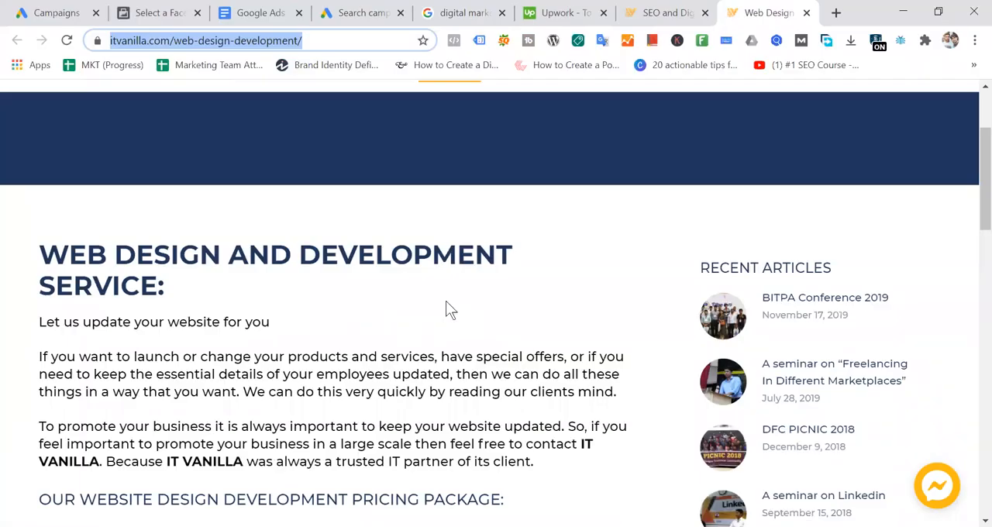
scroll(446, 303, down, 2)
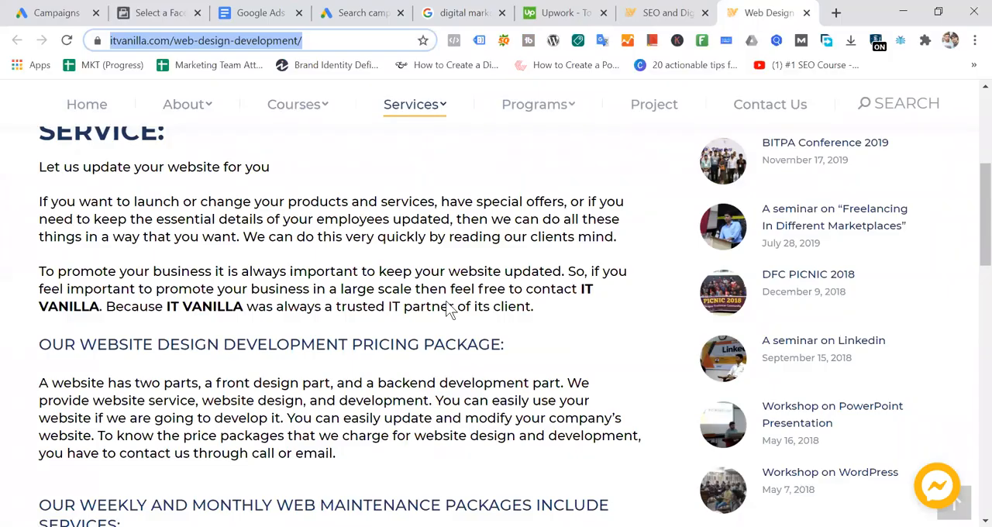
scroll(448, 304, down, 2)
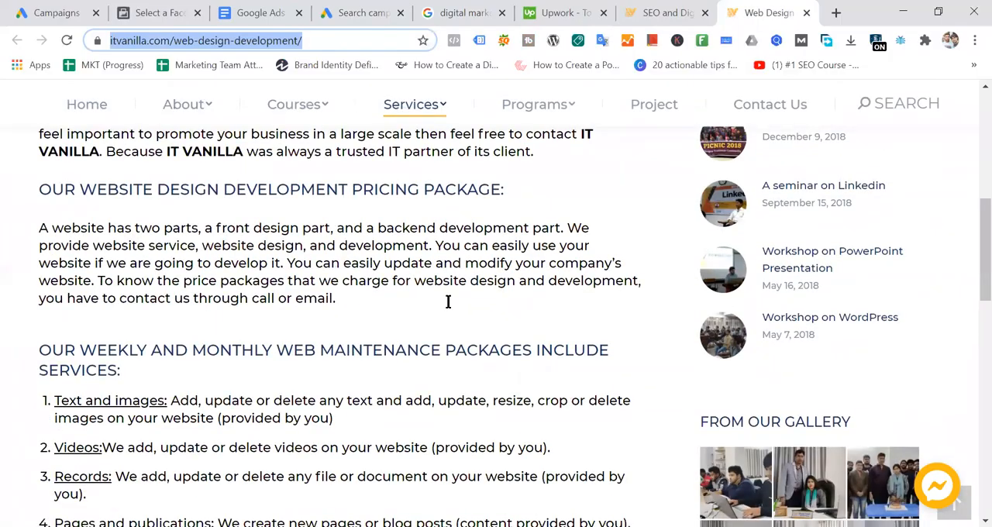
scroll(448, 301, down, 4)
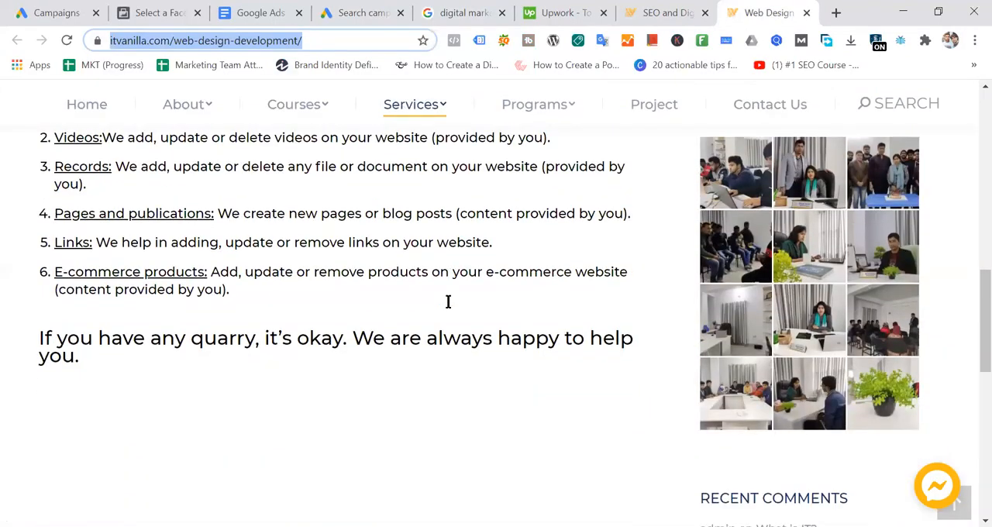
scroll(448, 302, down, 4)
scroll(448, 302, up, 10)
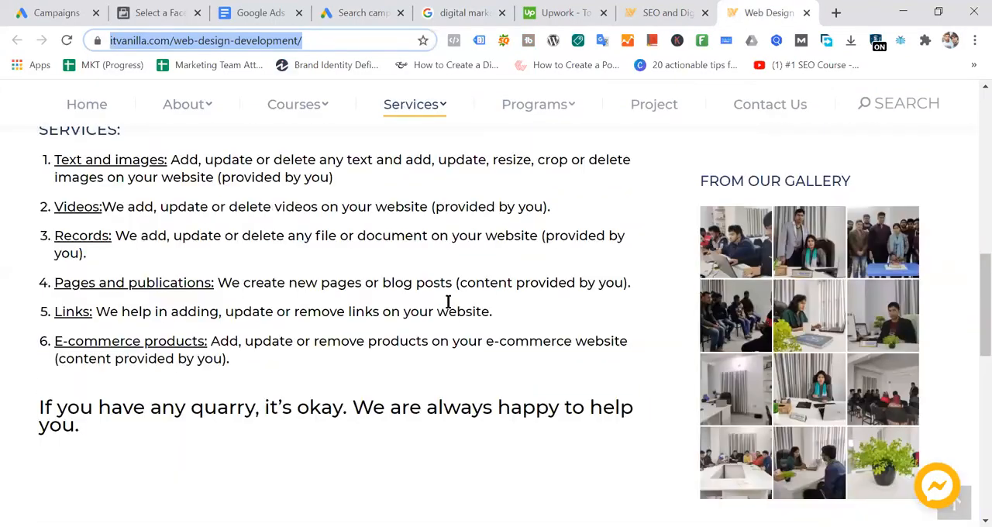
scroll(448, 302, up, 2)
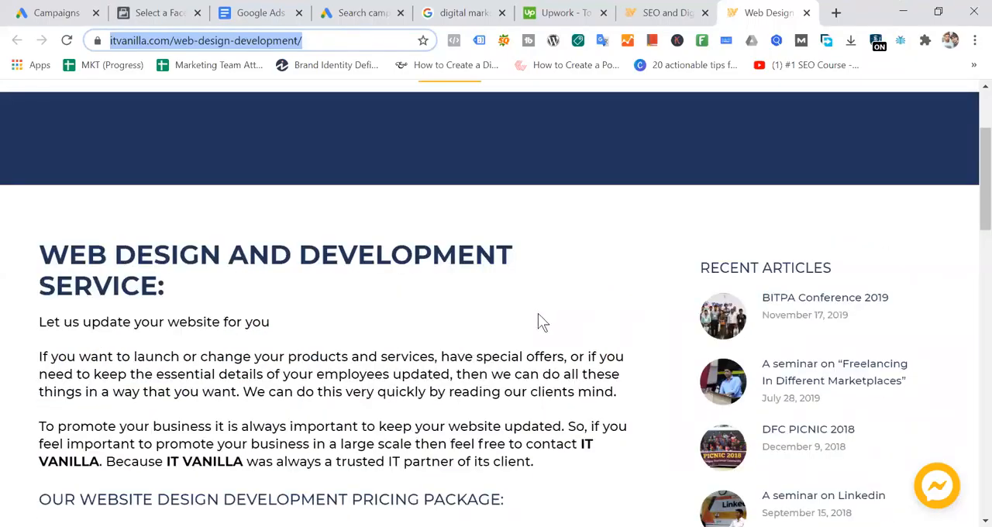
scroll(381, 303, down, 3)
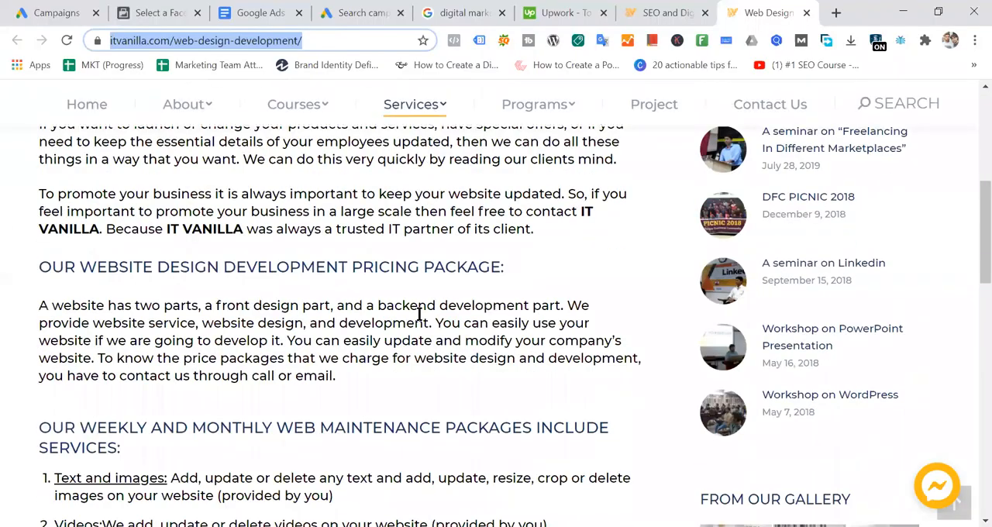
scroll(386, 300, down, 3)
scroll(386, 301, down, 5)
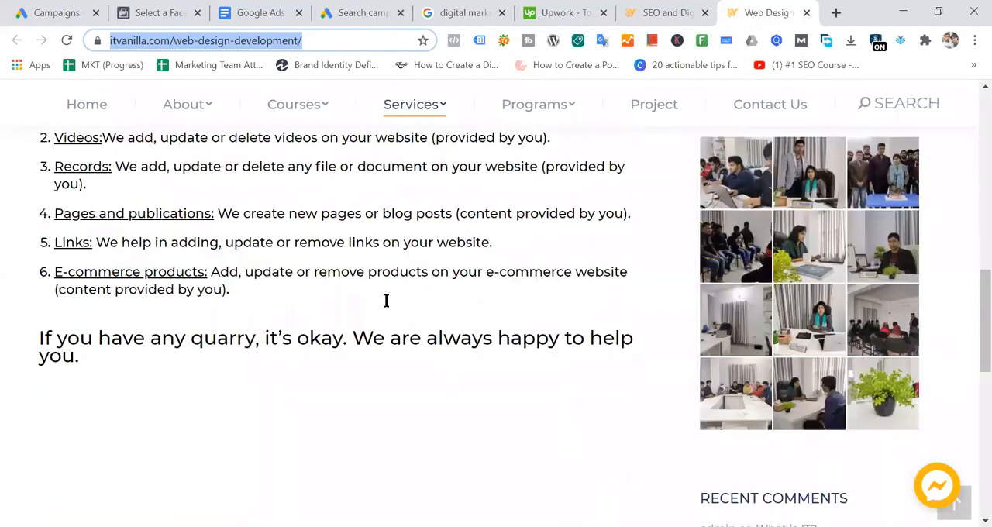
scroll(386, 300, up, 10)
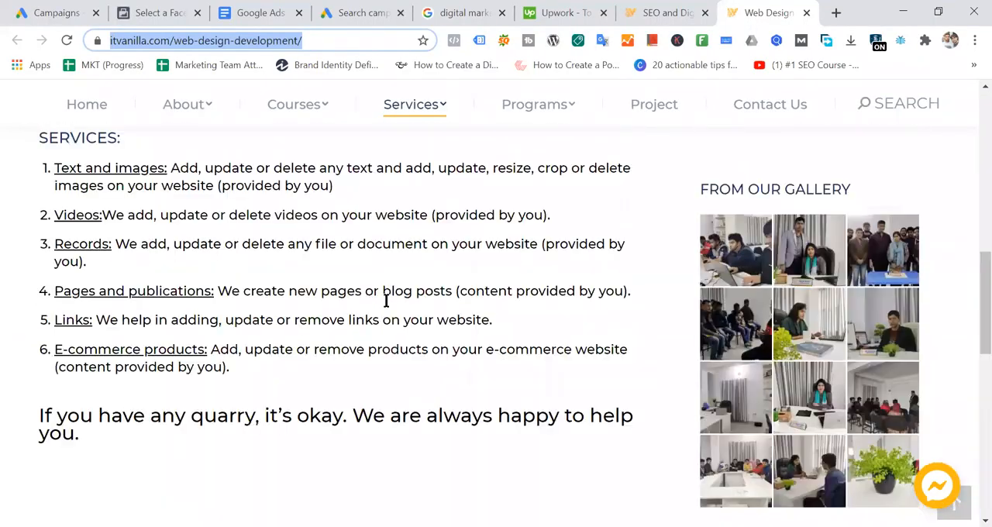
scroll(386, 301, down, 7)
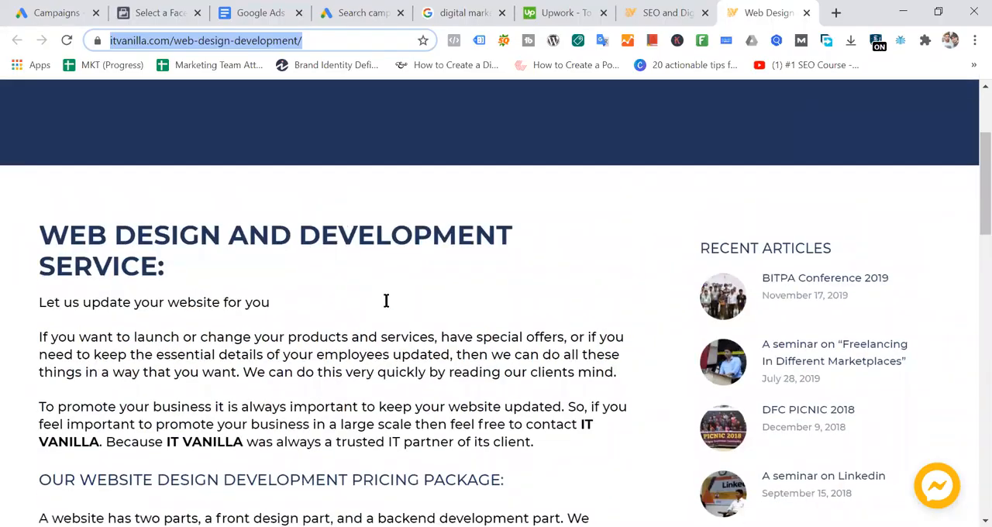
scroll(386, 301, down, 5)
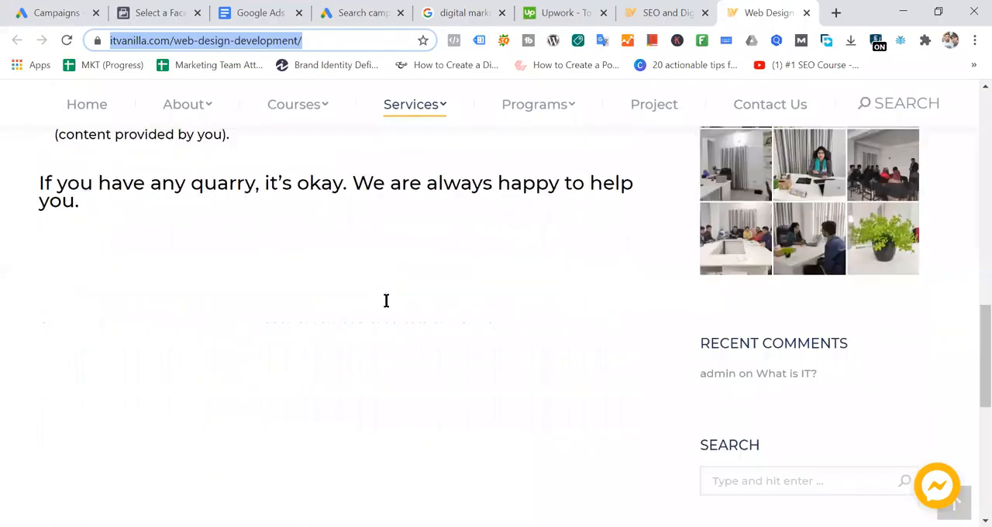
scroll(372, 391, up, 3)
scroll(371, 392, up, 12)
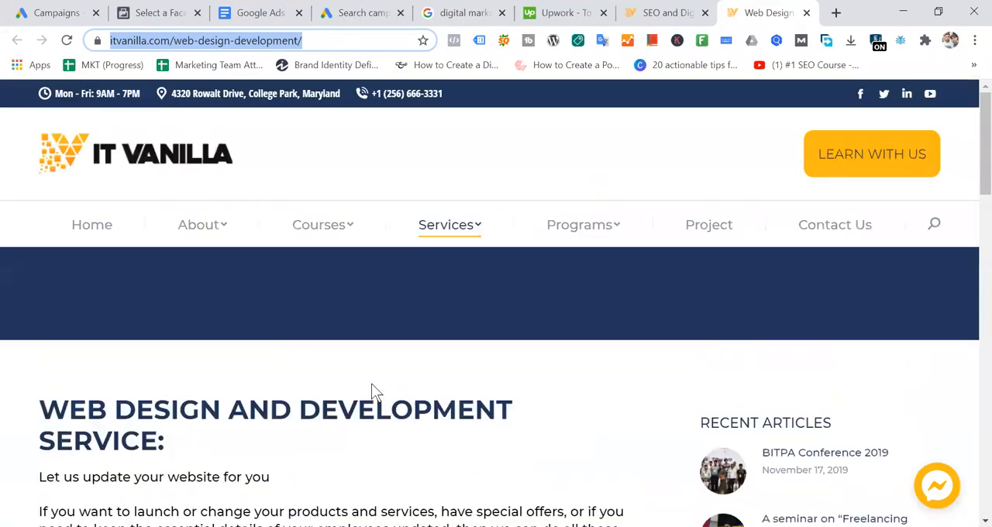
scroll(372, 392, down, 4)
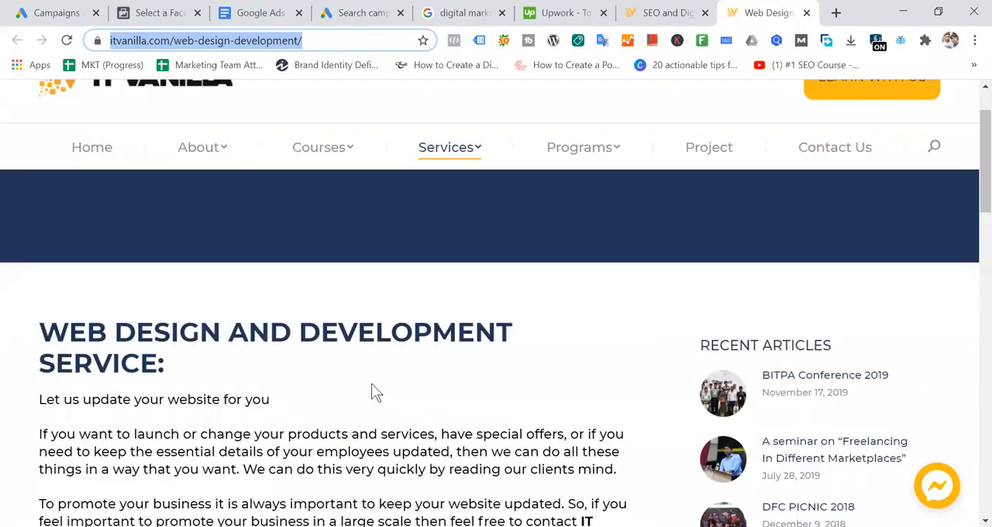
scroll(372, 391, down, 2)
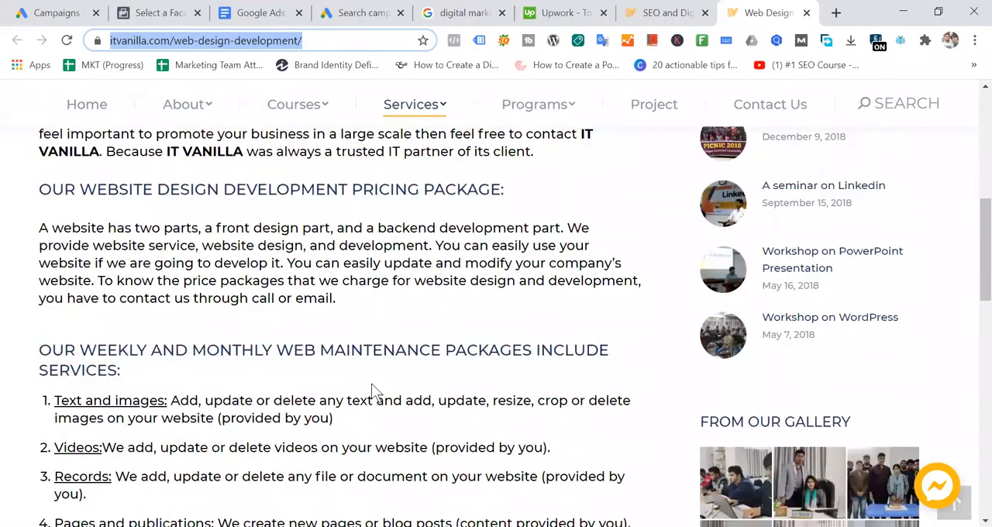
scroll(372, 391, down, 1)
scroll(372, 391, down, 2)
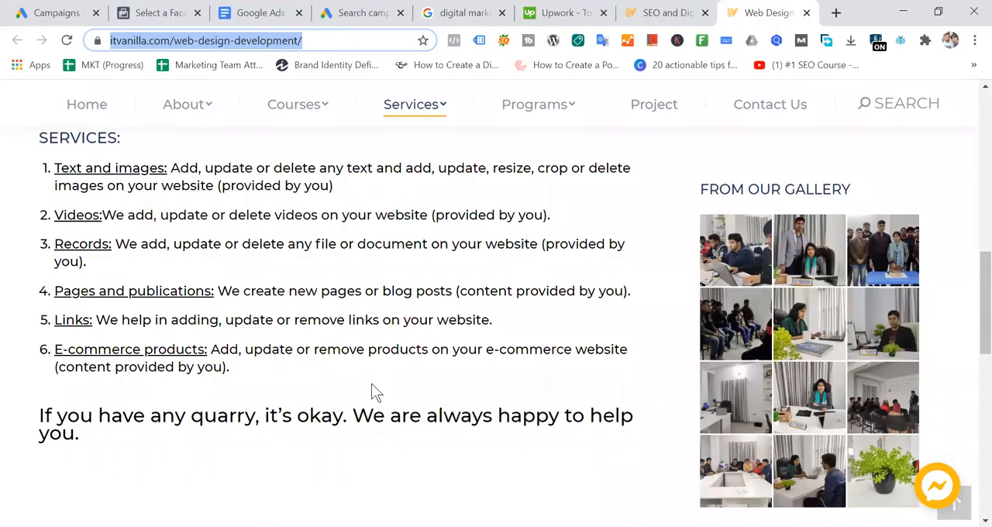
scroll(373, 392, up, 10)
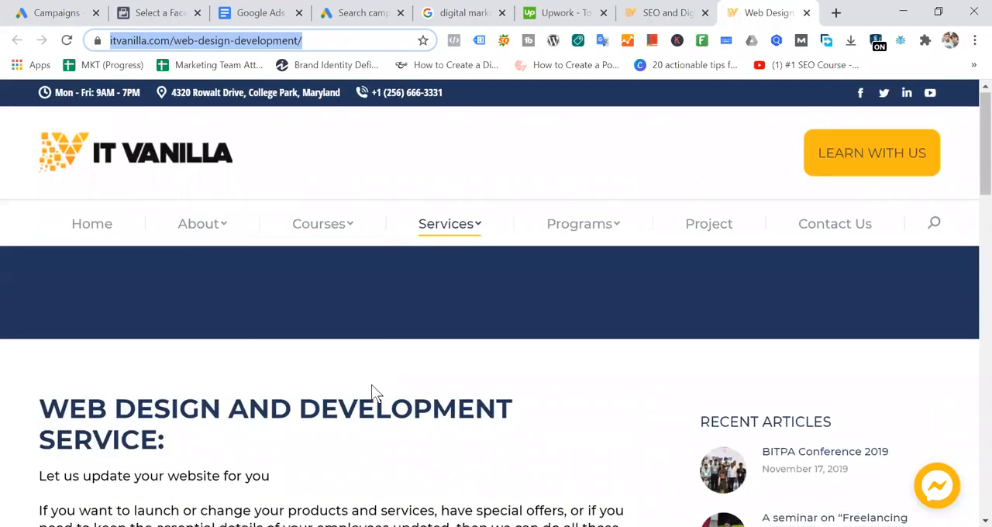
scroll(371, 389, down, 8)
scroll(372, 392, down, 3)
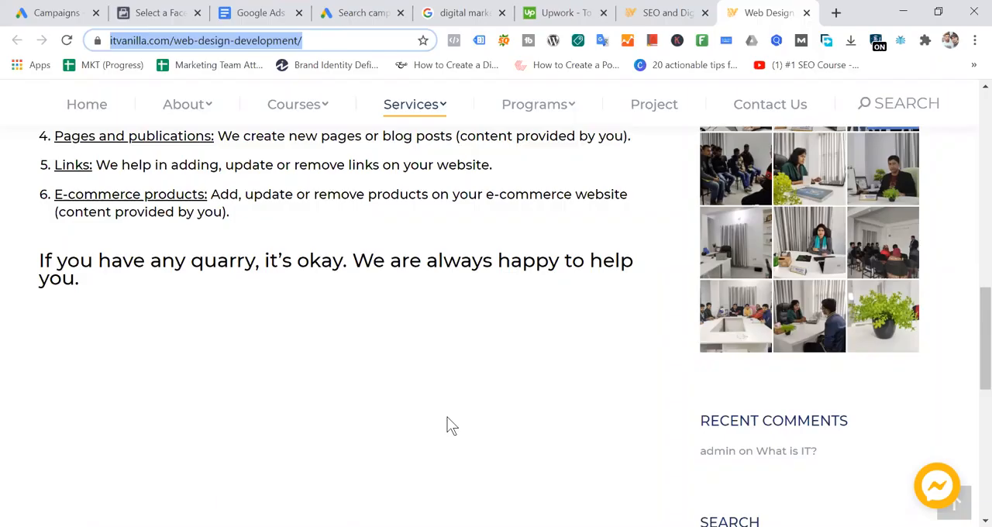
scroll(448, 417, up, 11)
scroll(447, 417, down, 3)
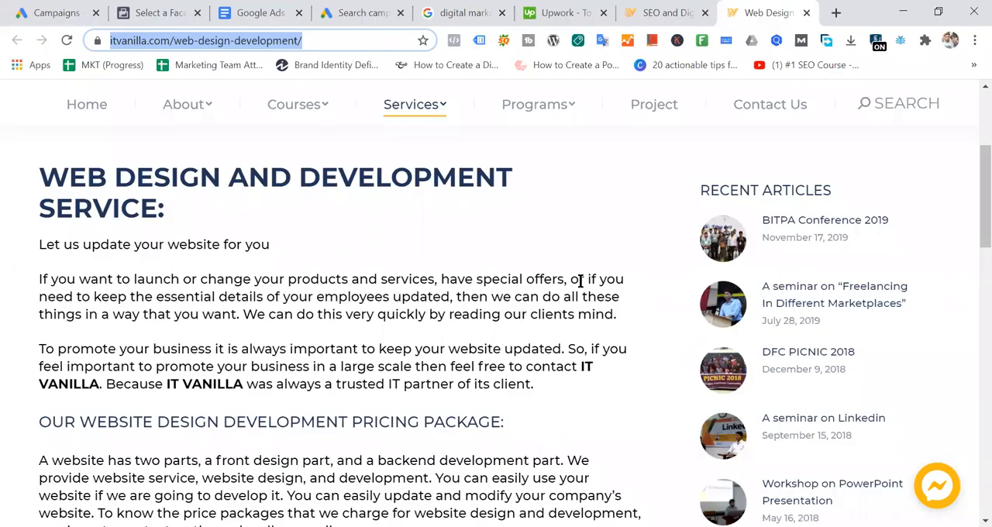
- Read the introductory paragraphs of the Web Design and Development Service page closely, highlighting passages about special offers and keeping the website updated
drag(272, 293, 383, 297)
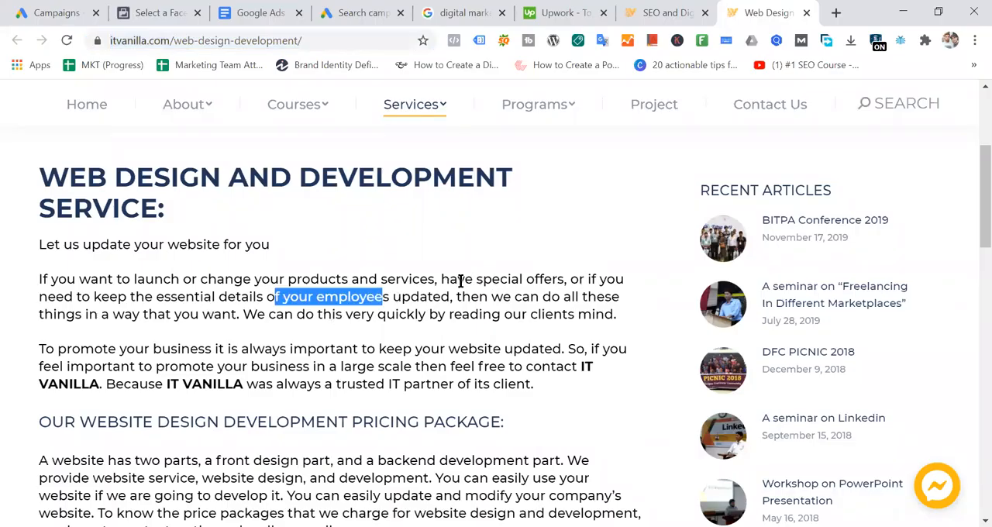
drag(460, 281, 539, 279)
click(519, 275)
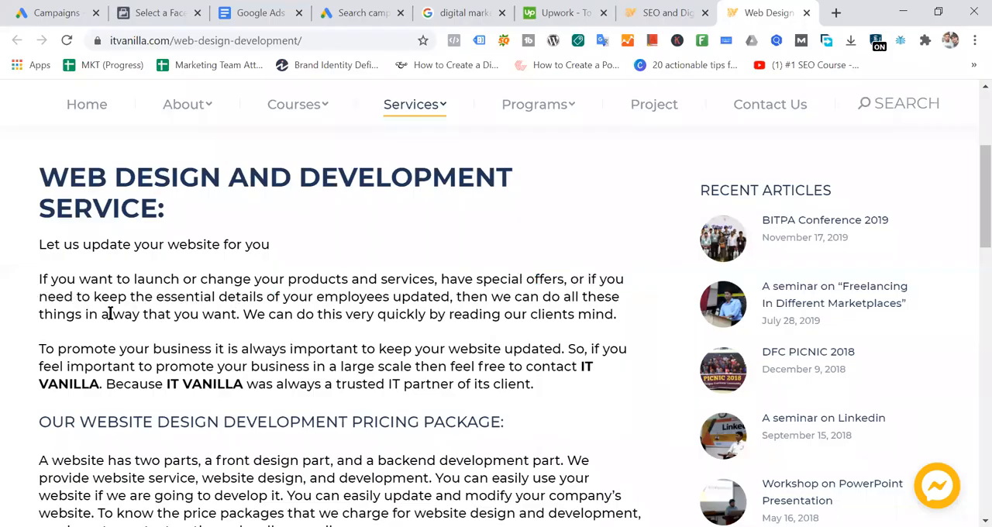
drag(40, 291, 589, 313)
click(485, 309)
scroll(485, 308, down, 2)
drag(45, 193, 476, 218)
click(450, 221)
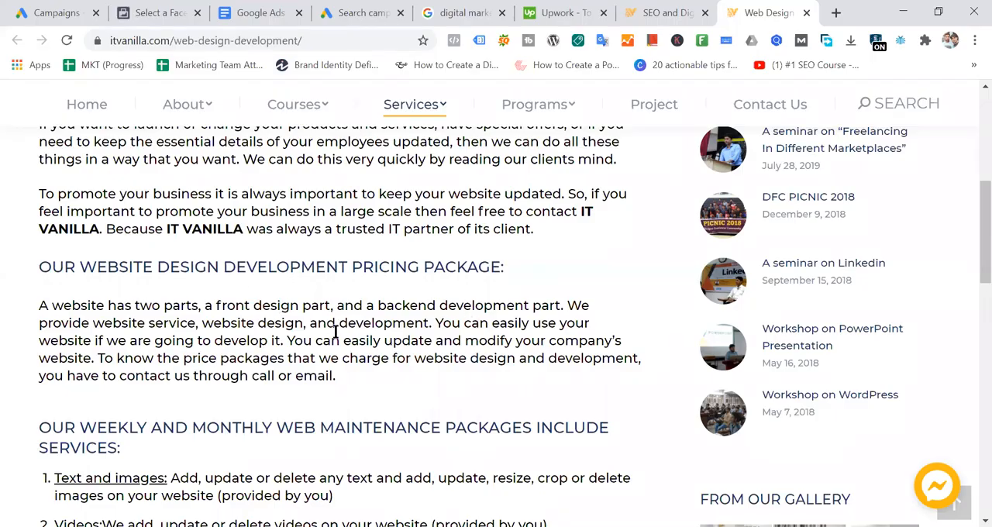
- Read through the pricing and web maintenance sections of IT Vanilla's Web Design & Development page, then recheck its main heading
scroll(337, 332, down, 1)
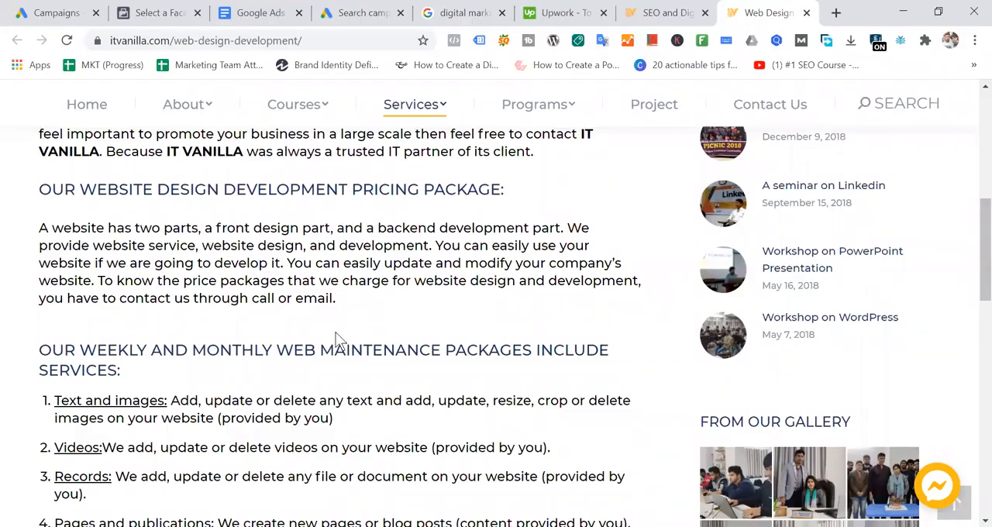
scroll(336, 340, down, 2)
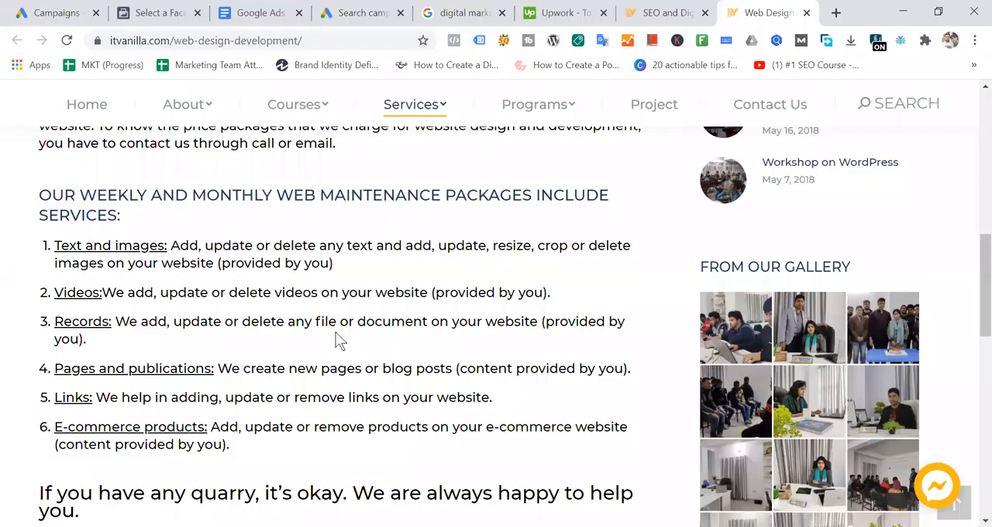
scroll(336, 339, down, 1)
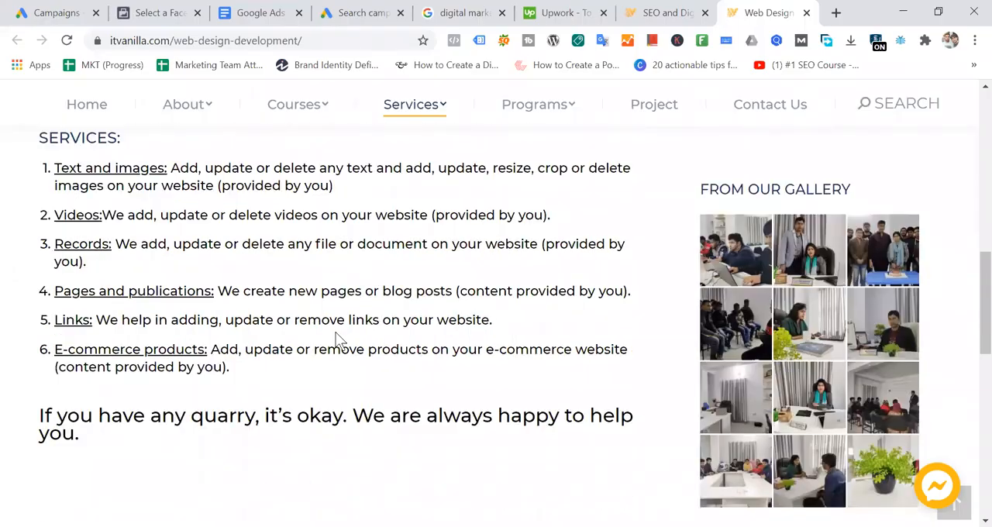
scroll(336, 340, up, 2)
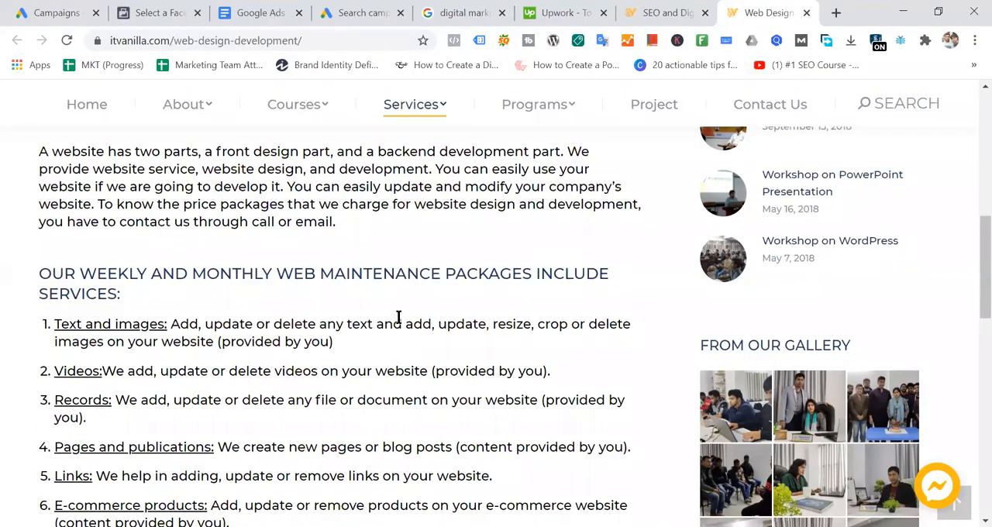
scroll(398, 318, up, 4)
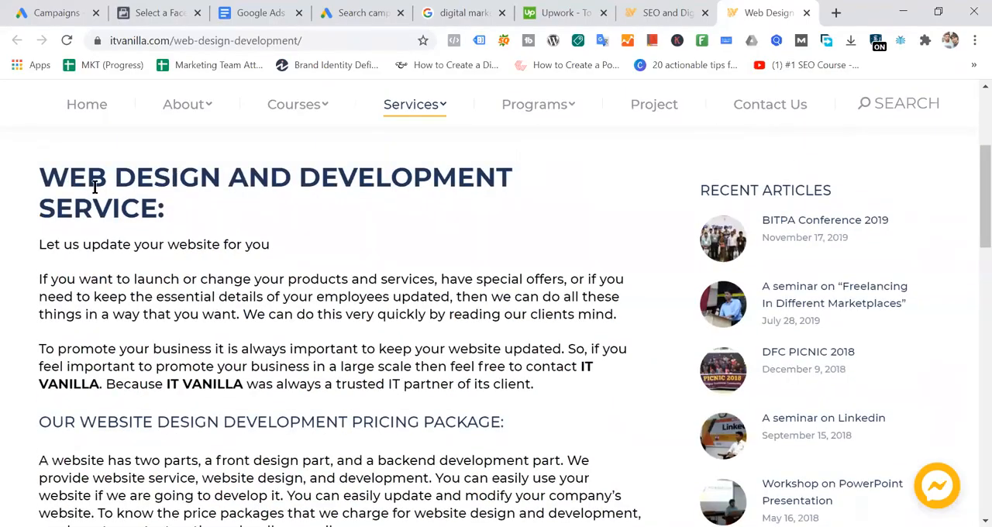
triple_click(151, 194)
scroll(399, 283, down, 5)
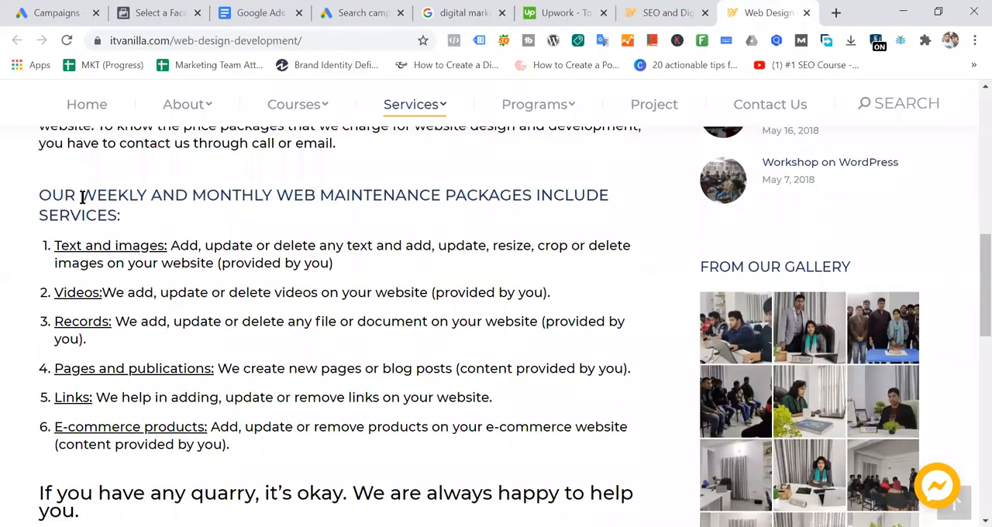
- Examine the weekly and monthly web maintenance packages heading, highlighting its wording, and compare it with the text above
drag(81, 196, 363, 199)
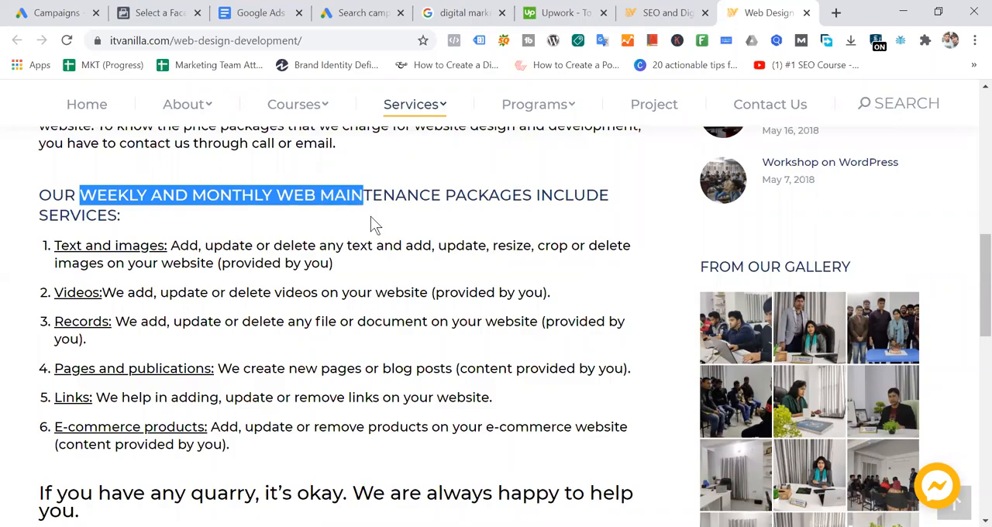
click(325, 213)
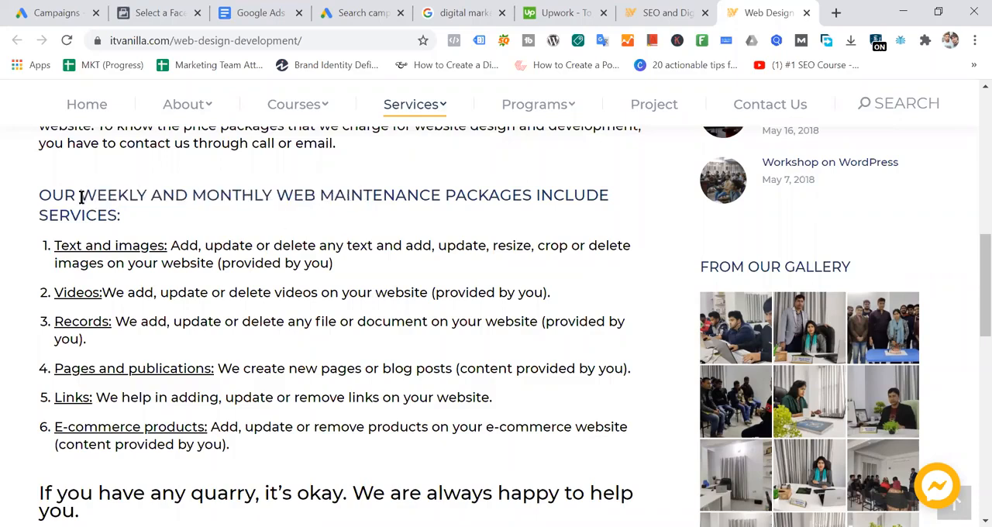
drag(82, 199, 609, 211)
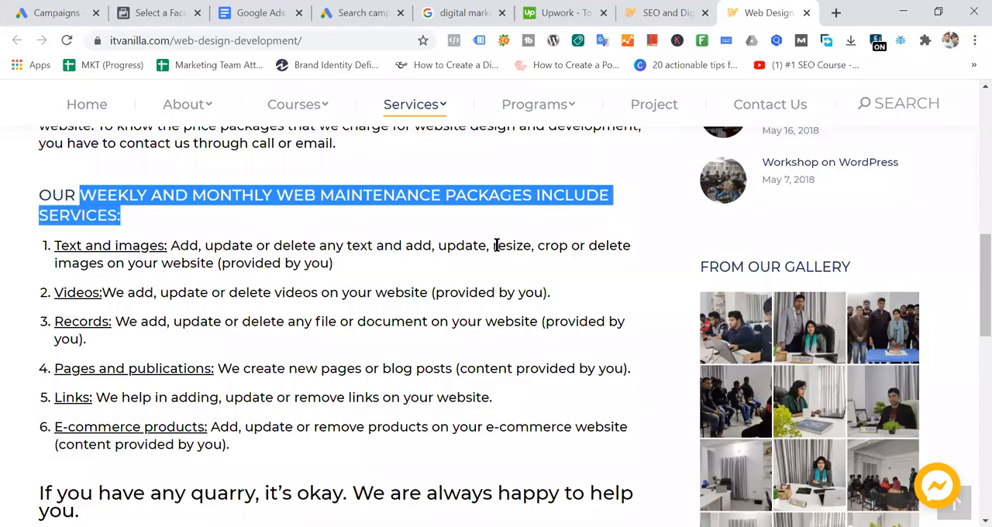
scroll(481, 248, up, 7)
drag(40, 331, 279, 367)
scroll(393, 336, down, 6)
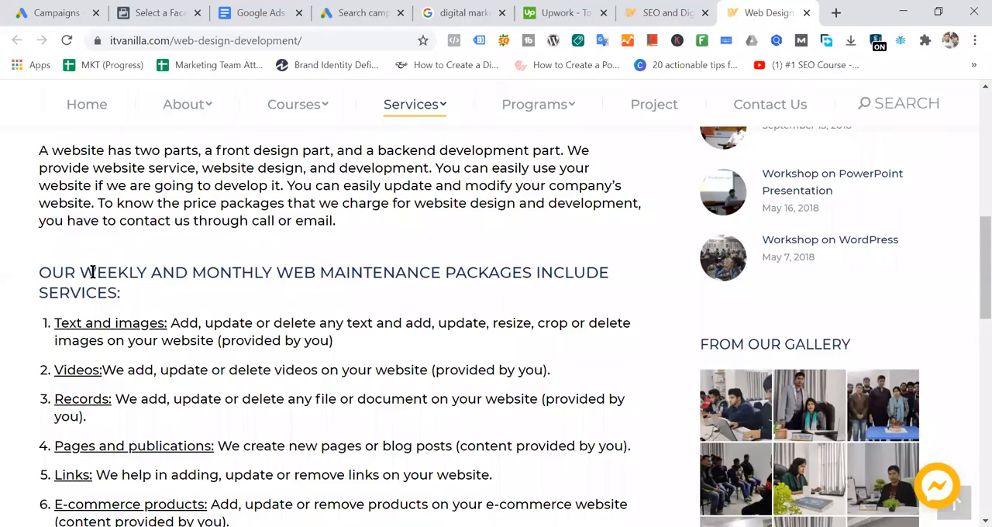
drag(174, 295, 79, 272)
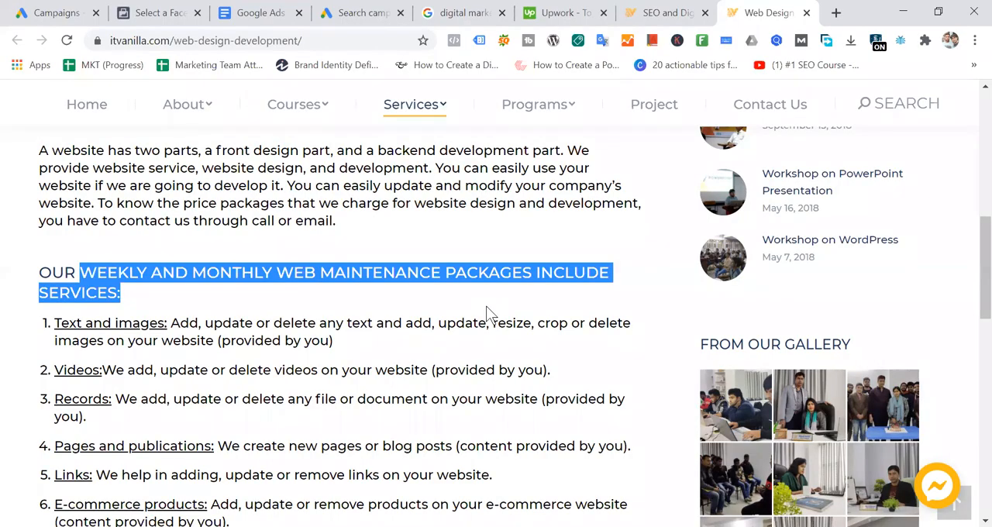
- Switch to the Google Ads campaign and enter "Keep your website updated and maintance" as Description line 1 of Sitelink 1
click(361, 13)
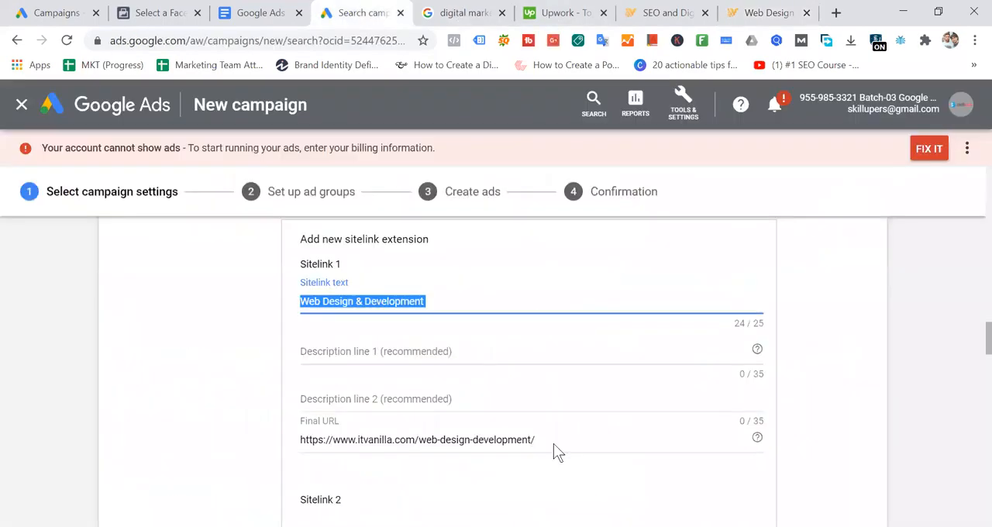
click(397, 349)
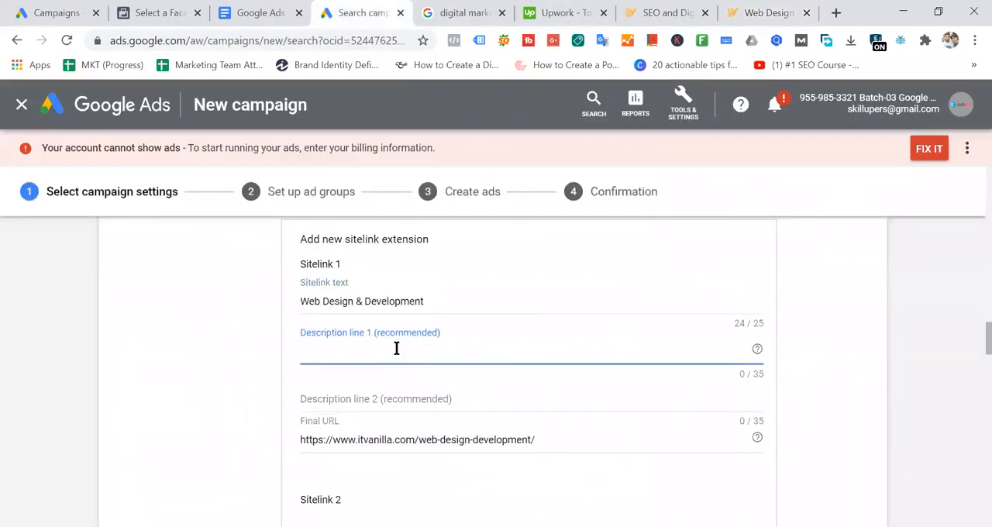
text(Keep your web update)
key(BackSpace)
key(BackSpace)
text(ed and)
click(364, 351)
text(site)
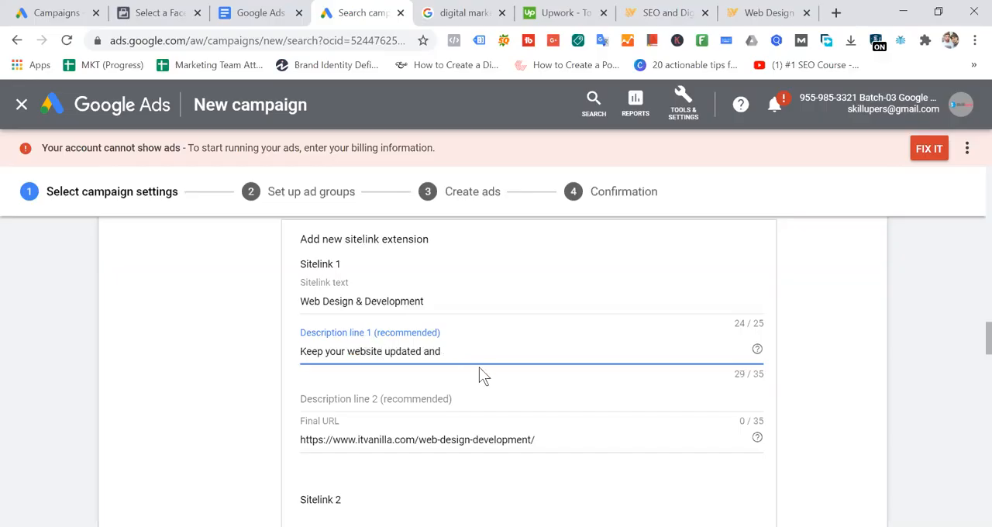
click(471, 351)
text(maintance)
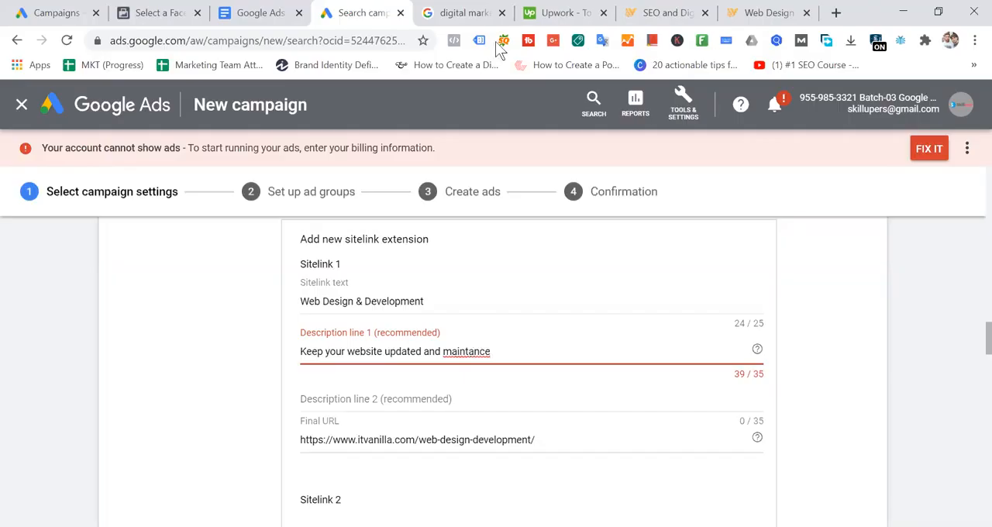
- Check the "Our Best SEO Experts" sitelink title and description lines in the Upwork search ad, then return to Google Ads
click(469, 13)
click(139, 361)
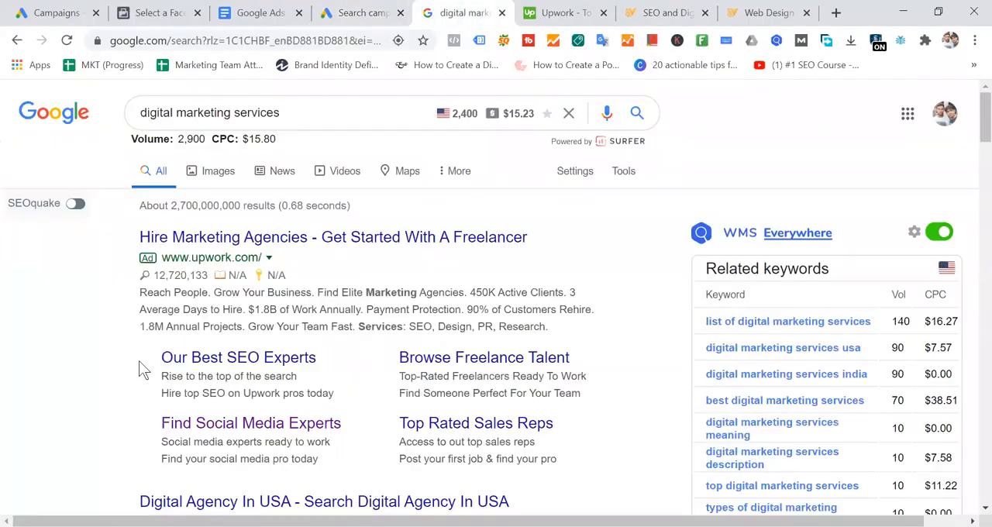
drag(163, 358, 365, 356)
drag(156, 378, 376, 405)
click(376, 17)
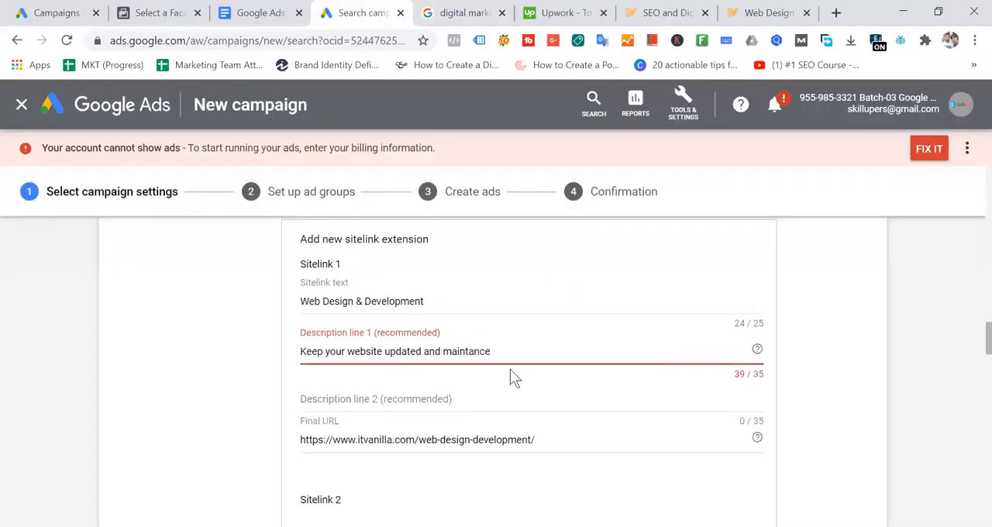
- Replace Description line 1 of Sitelink 1 with "Get affordable", correcting the misspelled word
triple_click(432, 351)
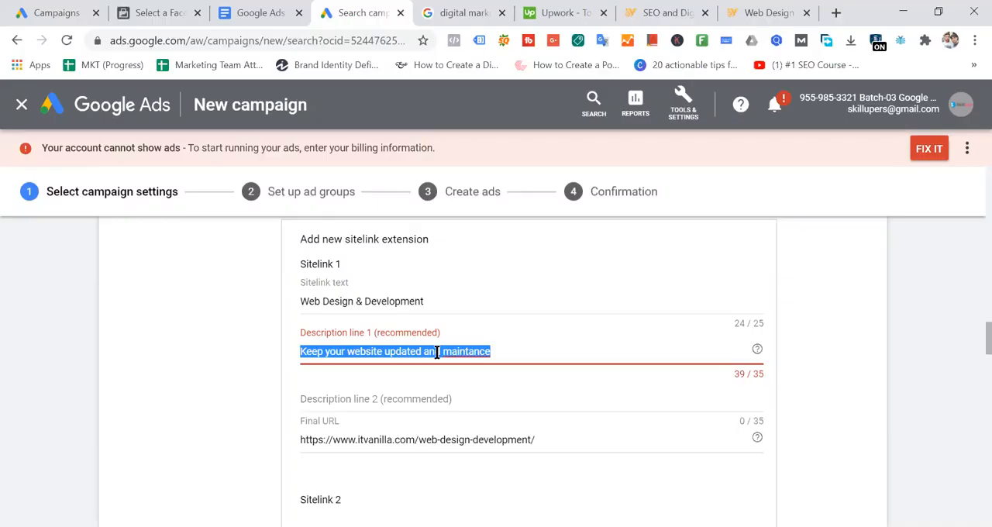
text(Get)
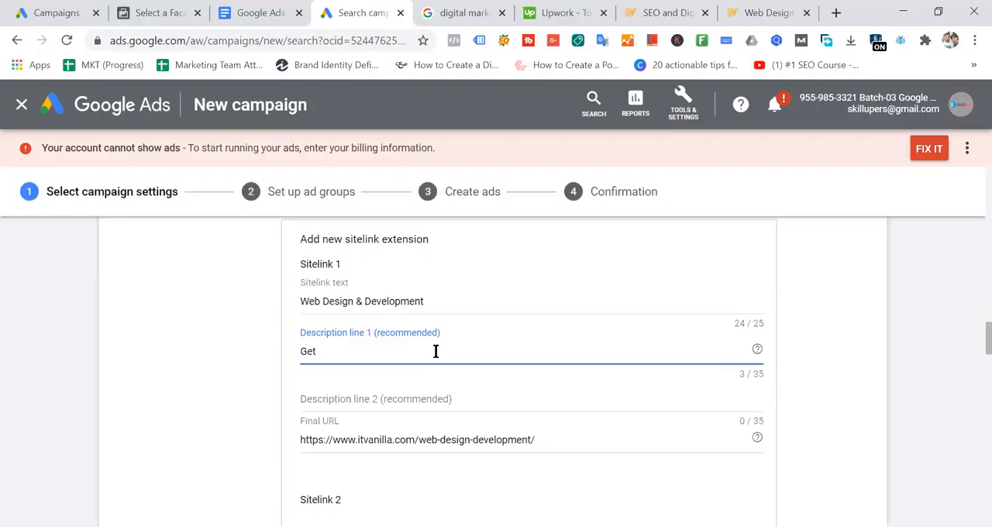
text( your)
key(BackSpace)
key(BackSpace)
key(BackSpace)
key(BackSpace)
key(BackSpace)
text(affodable)
right_click(340, 351)
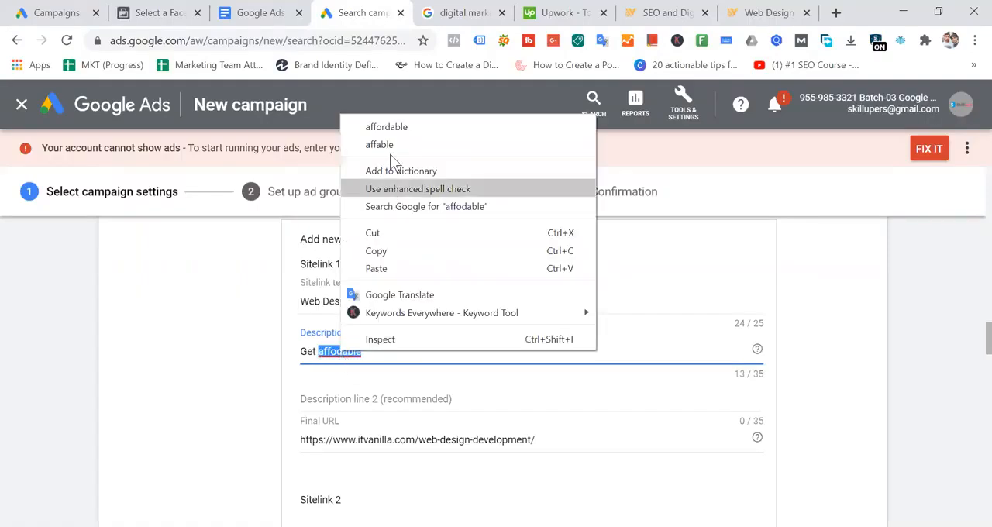
click(395, 126)
- Complete Description line 1 as "Get affordable web development service", correcting the spelling of "development"
text(web deve)
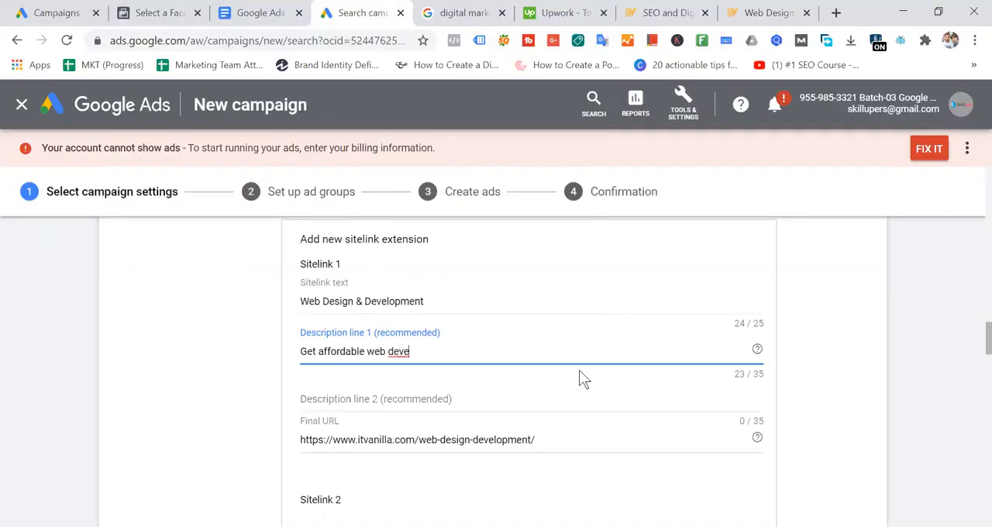
text(lopmnet service)
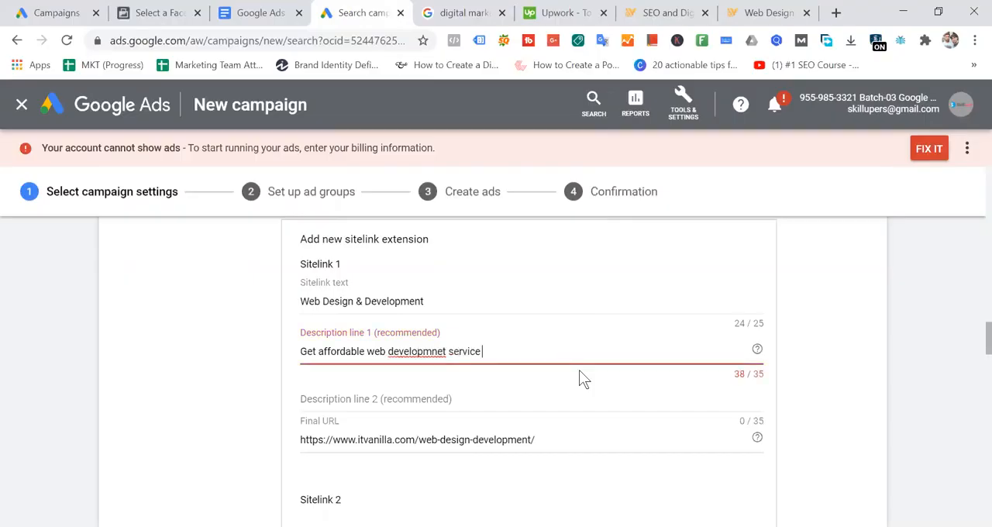
right_click(428, 353)
click(510, 127)
click(491, 352)
- Shorten Description line 1 of Sitelink 1 to "Affordable web development service"
drag(301, 353, 556, 347)
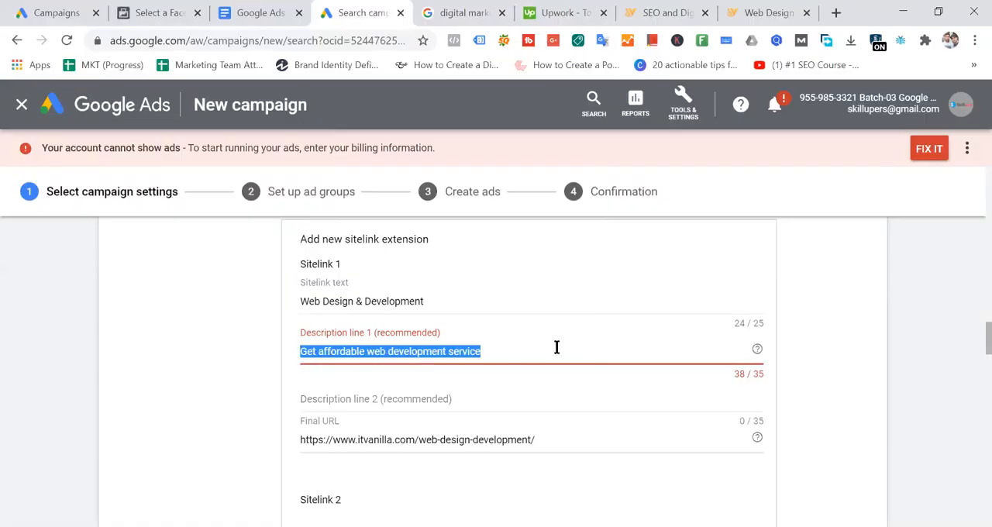
click(554, 348)
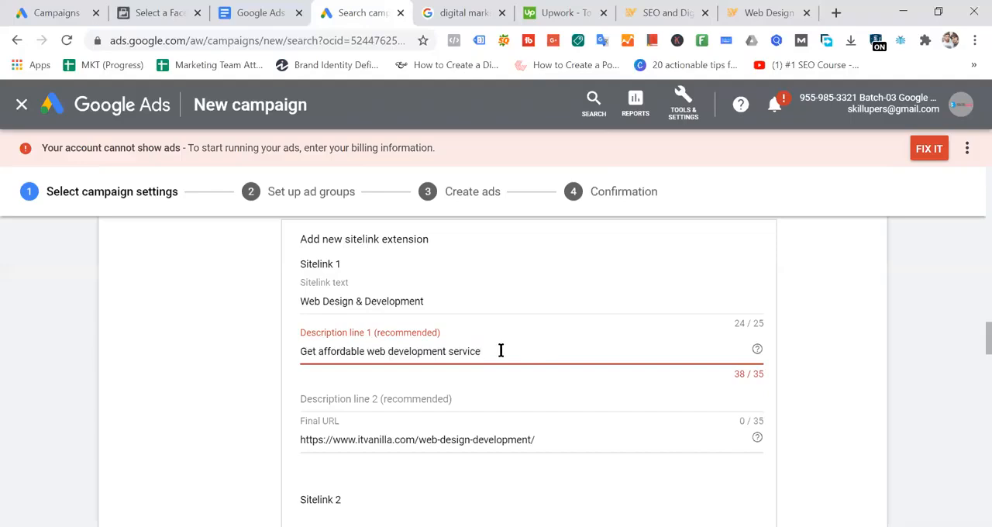
drag(501, 352, 292, 359)
click(517, 355)
drag(323, 352, 249, 365)
text(A)
click(511, 348)
drag(511, 347, 288, 370)
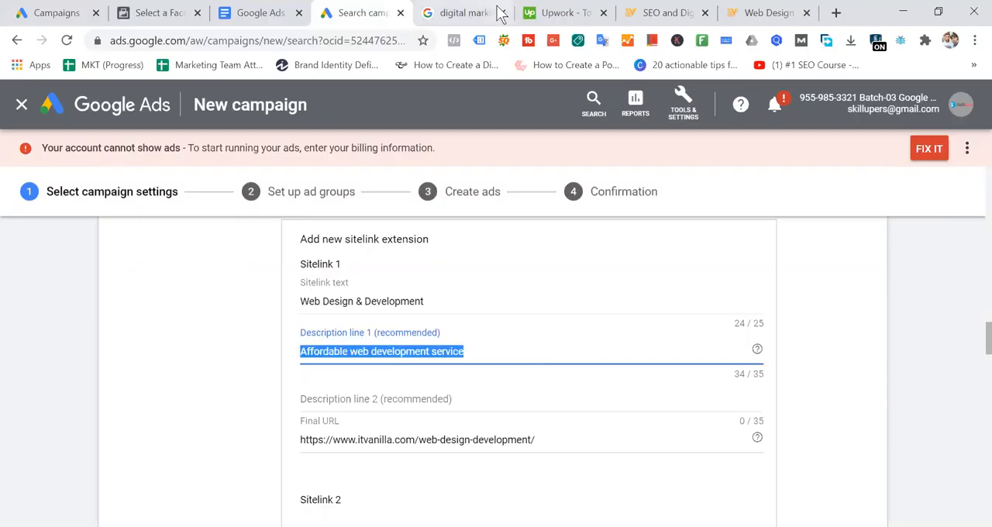
- Skim IT Vanilla's Web Design & Development page for wording ideas, then return to Description line 1 in Google Ads
click(768, 12)
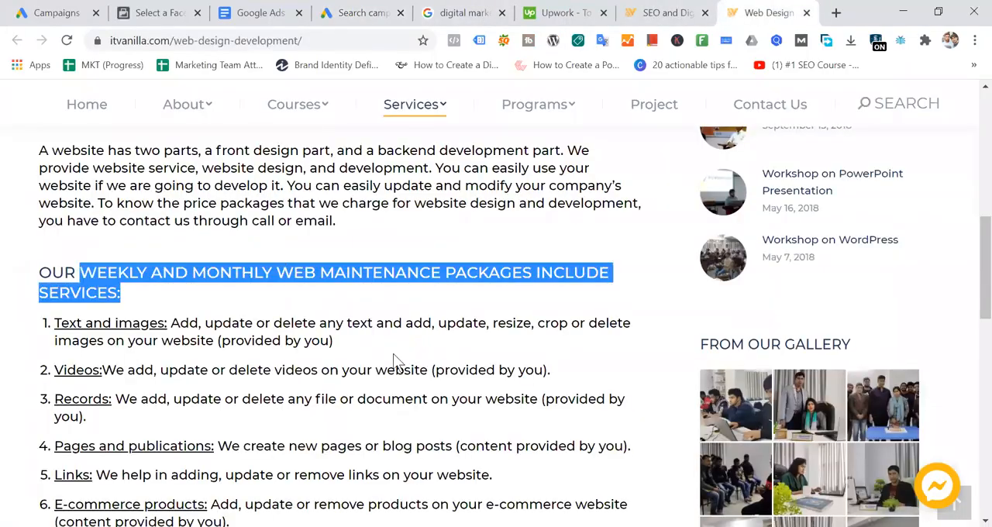
scroll(393, 353, up, 7)
scroll(474, 321, down, 3)
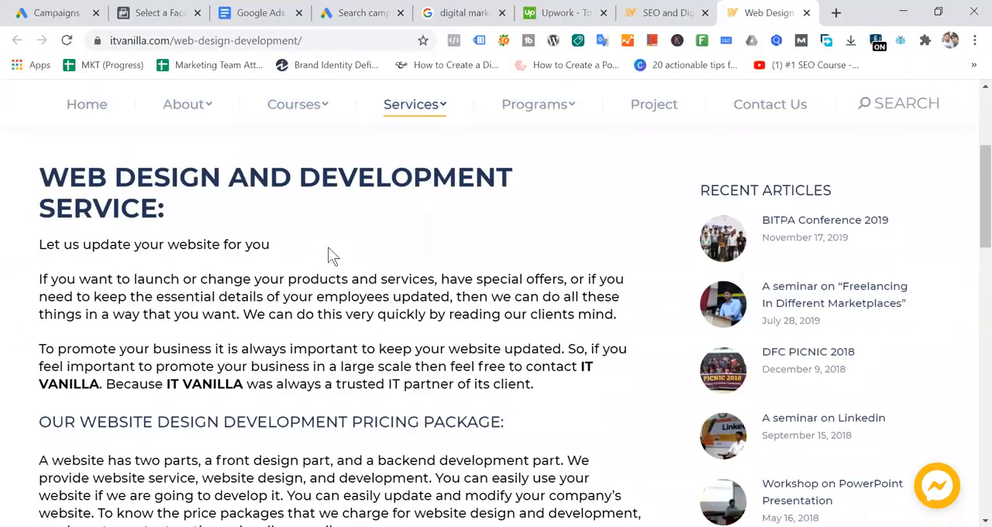
scroll(331, 249, down, 10)
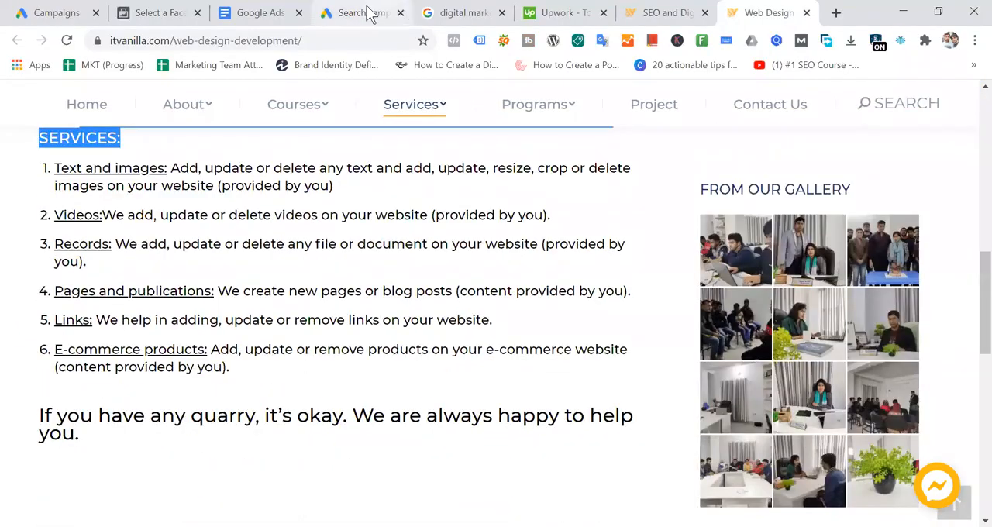
click(370, 14)
click(517, 355)
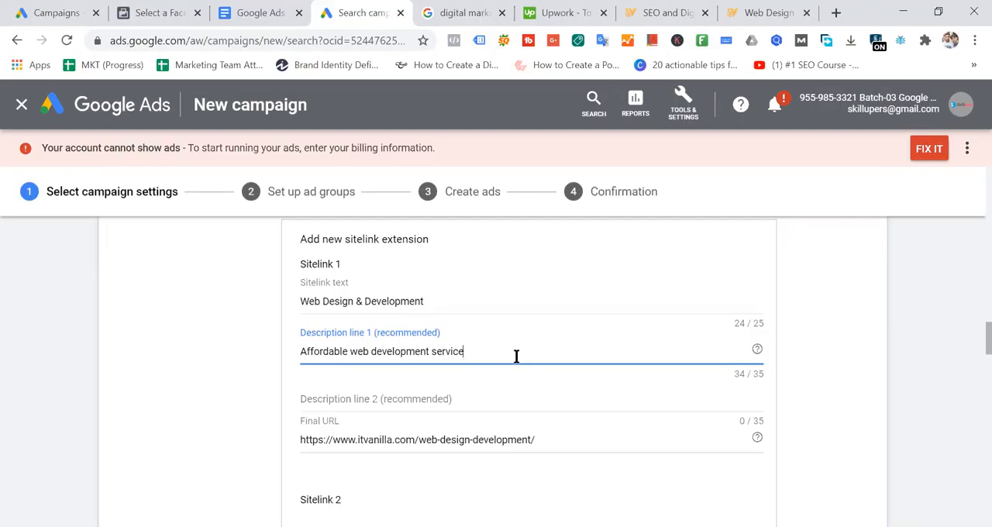
- Review the web maintenance services list, highlighting the e-commerce website wording, then return to Google Ads and open Description line 2 for editing
click(768, 14)
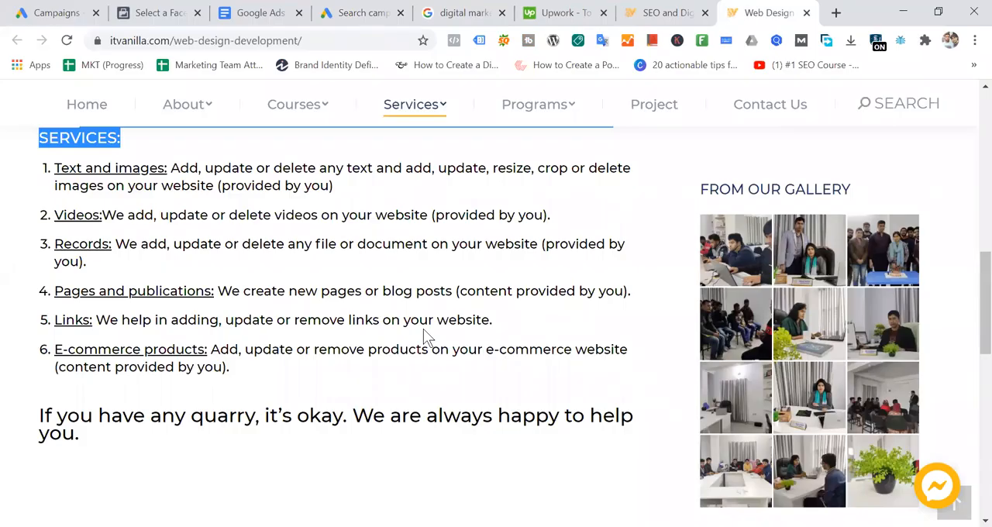
scroll(423, 328, up, 4)
scroll(424, 329, down, 3)
scroll(424, 328, up, 2)
scroll(423, 333, up, 1)
scroll(423, 333, down, 4)
drag(486, 350, 620, 349)
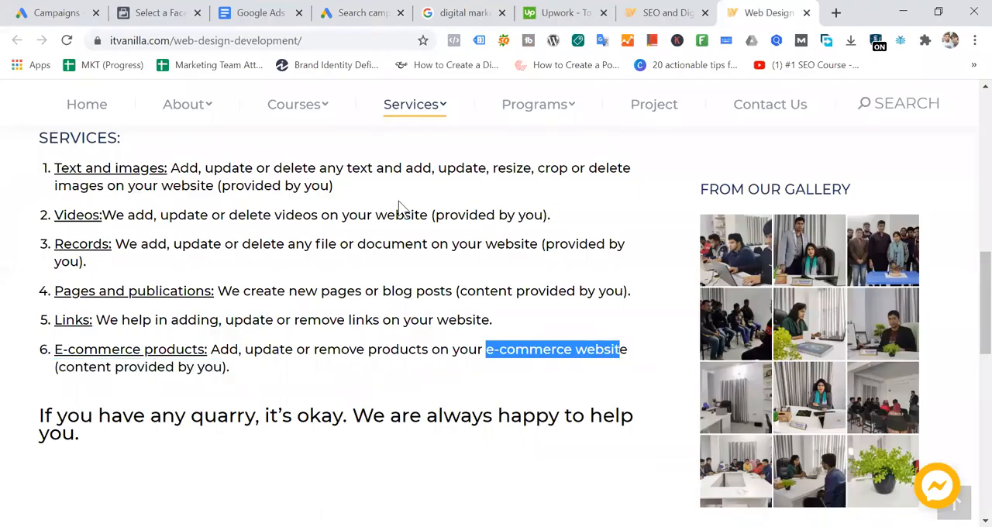
click(373, 12)
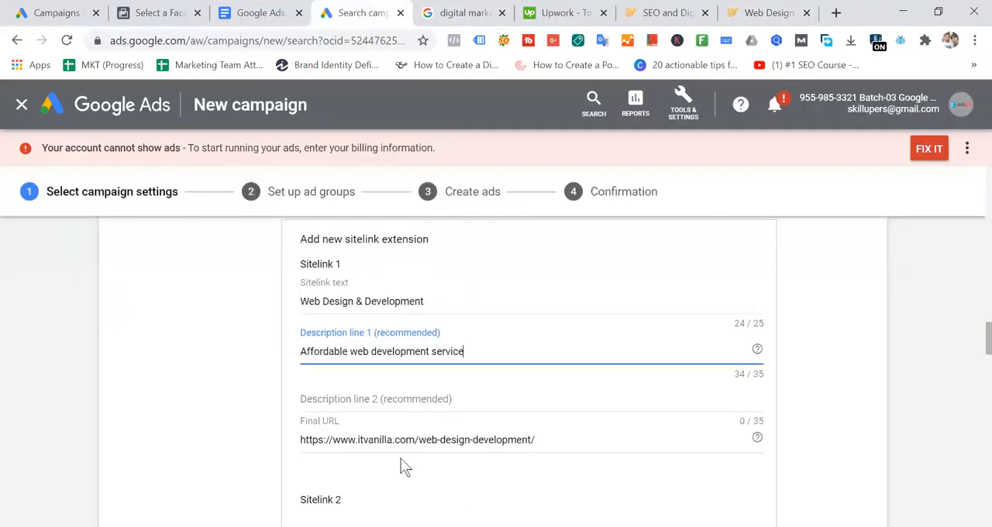
click(349, 395)
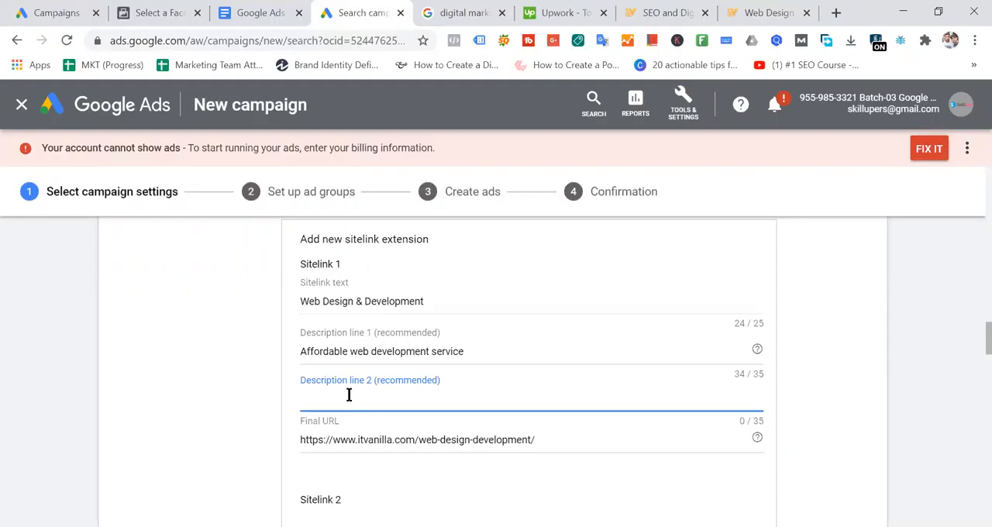
- Read through IT Vanilla's Web Design & Development page for wording, glance at the SEO & Digital Marketing page, and return to Google Ads
click(757, 13)
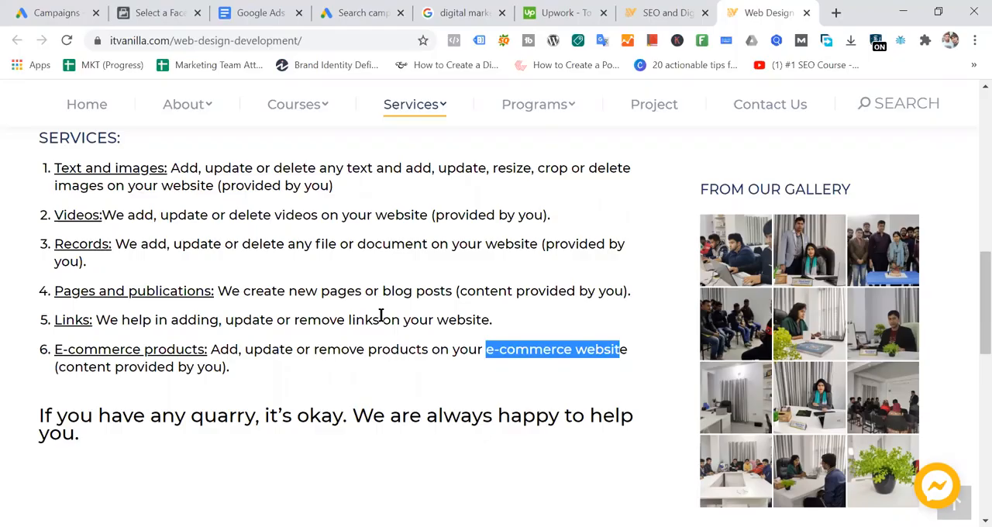
scroll(380, 315, up, 4)
scroll(381, 318, up, 2)
scroll(380, 316, down, 2)
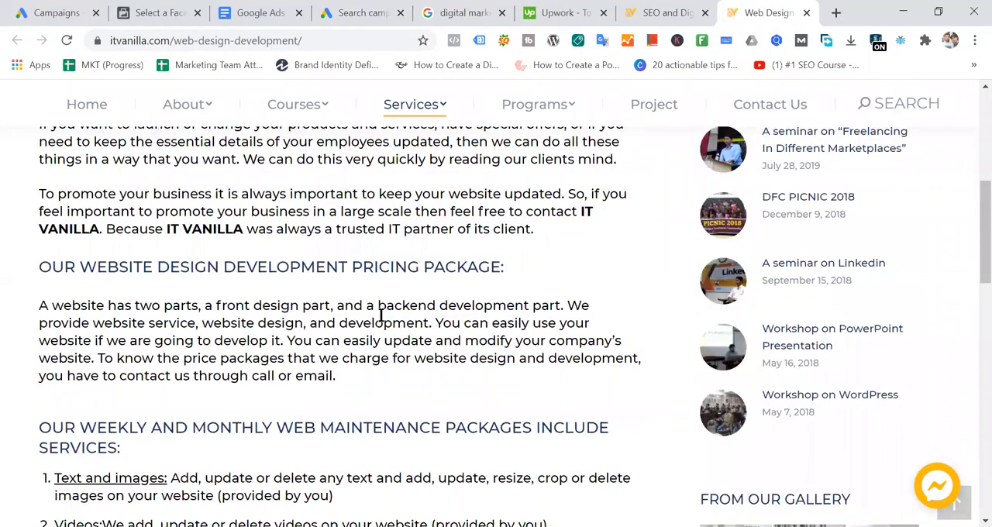
scroll(381, 317, up, 2)
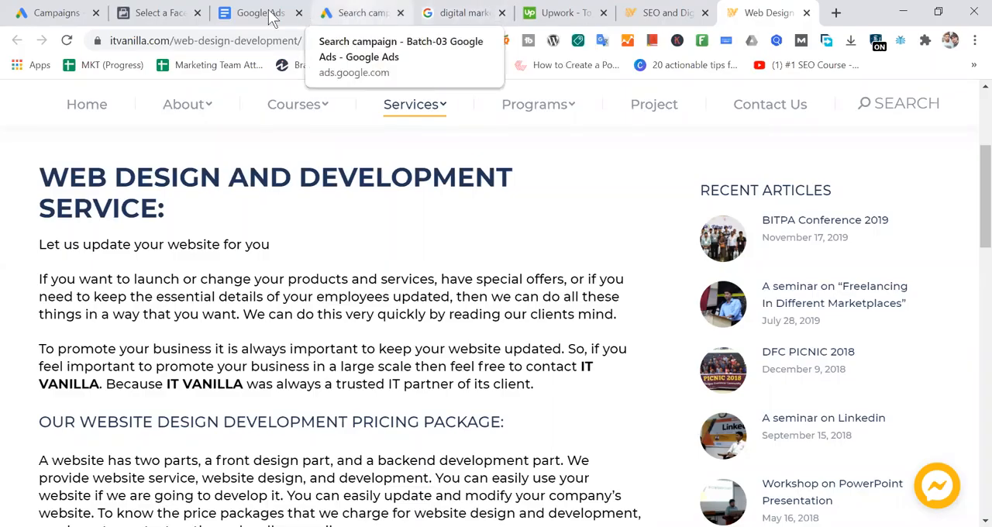
click(660, 14)
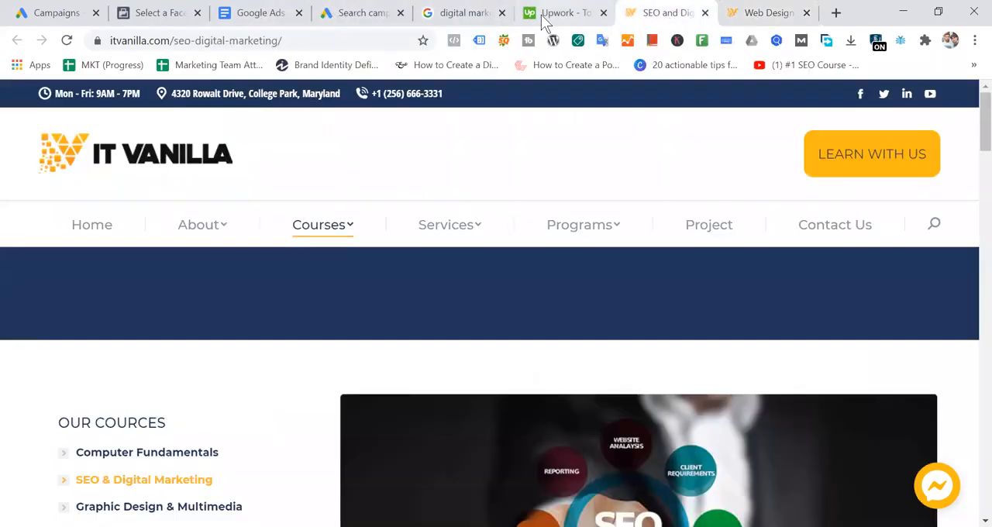
click(362, 14)
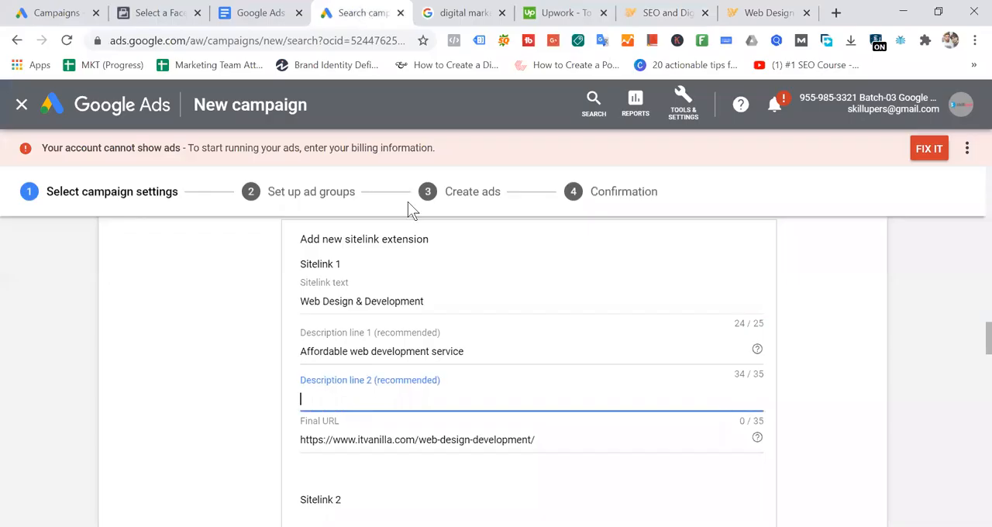
- Begin Description line 2 of Sitelink 1 with "Get web", consulting IT Vanilla's web design page for the wording
text(Get)
click(766, 14)
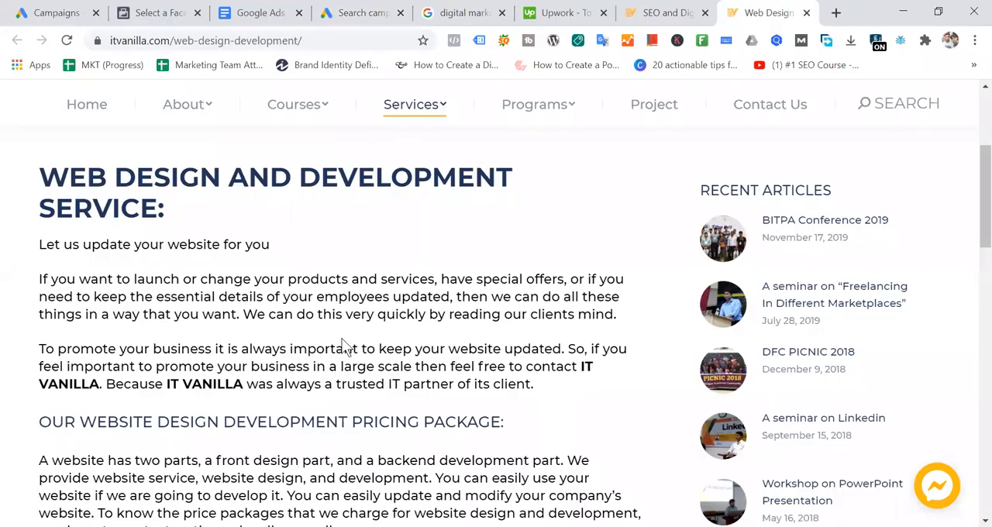
click(370, 14)
text(web)
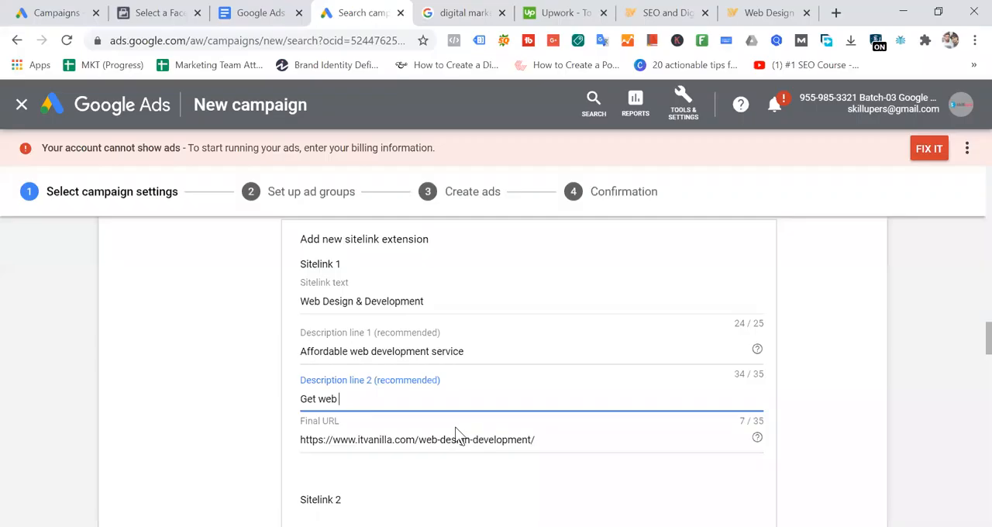
text( design service on demnad)
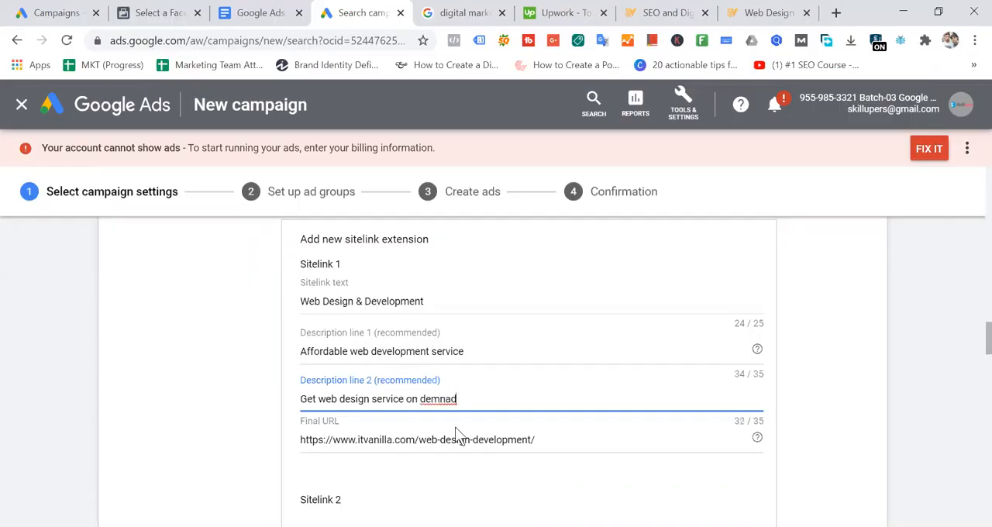
- Complete Description line 2 of Sitelink 1 as "Get web design service on demand", correcting the spelling of "demand" and leaving out the final period
right_click(438, 399)
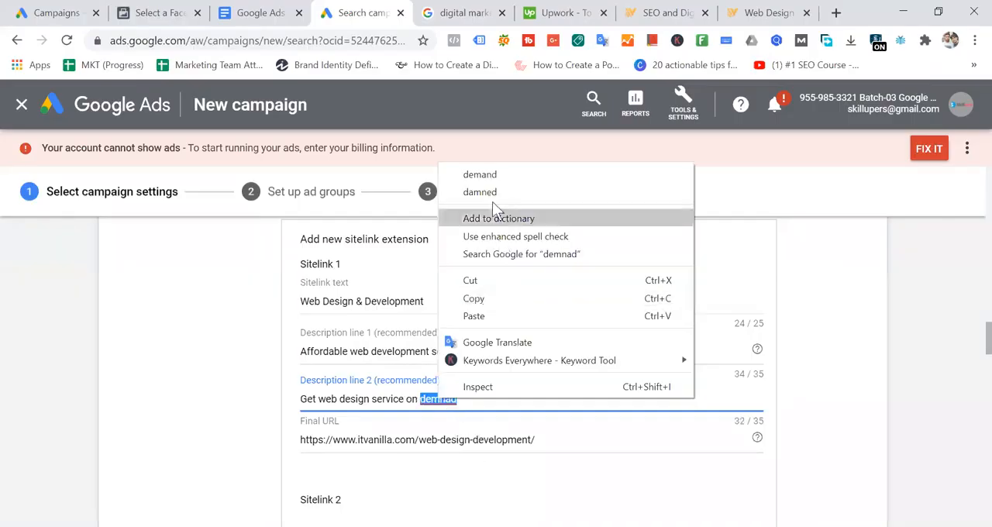
click(494, 178)
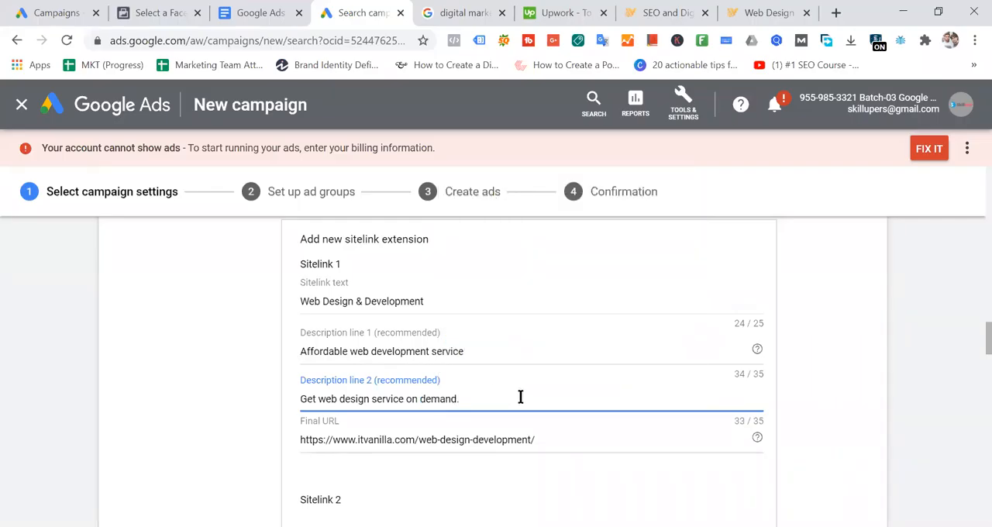
key(BackSpace)
click(517, 350)
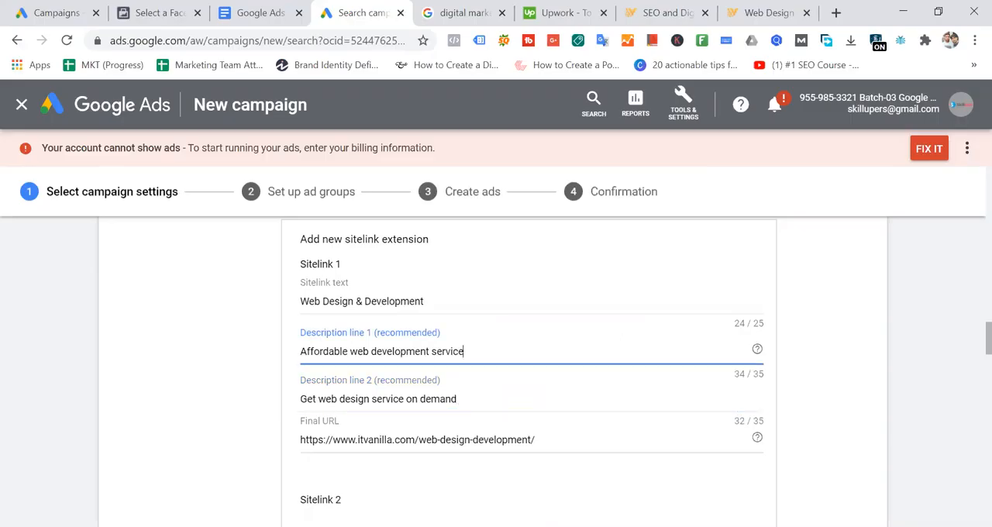
- Compare the Sitelink 1 form with the Upwork ad's sitelinks in the "digital marketing services" Google results
click(464, 12)
click(364, 358)
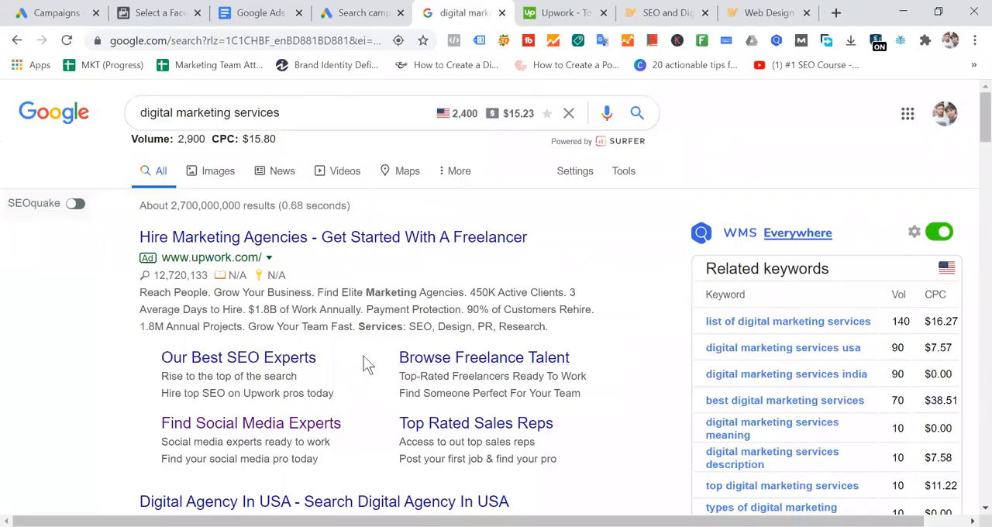
click(364, 16)
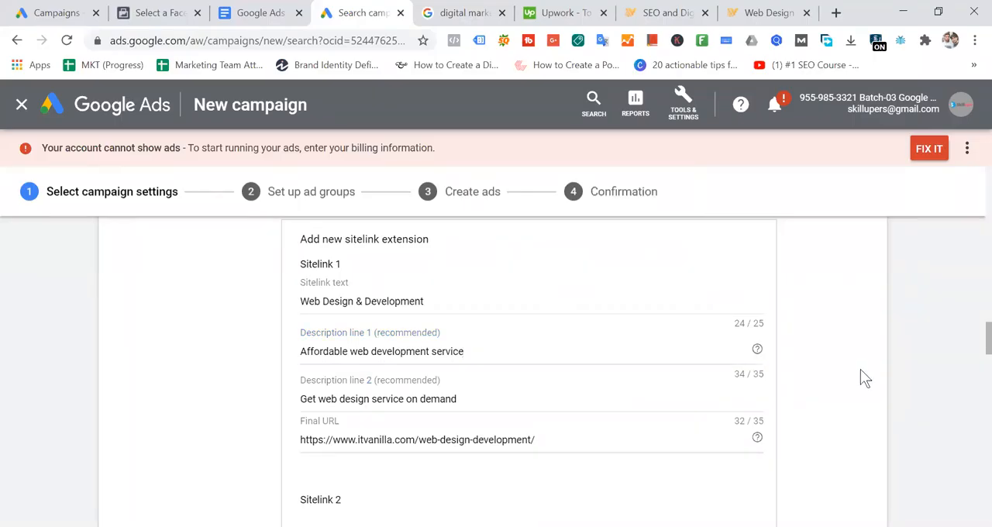
scroll(719, 369, up, 3)
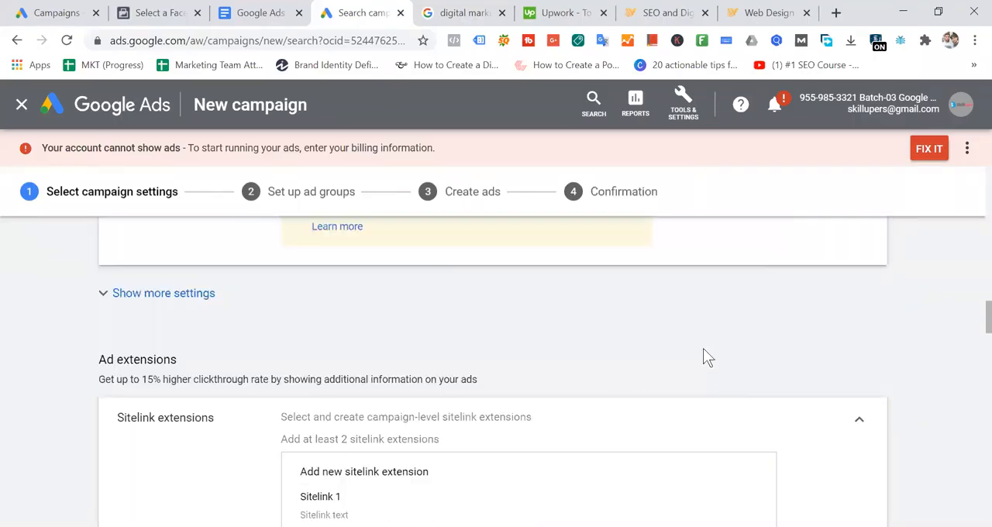
scroll(706, 357, down, 3)
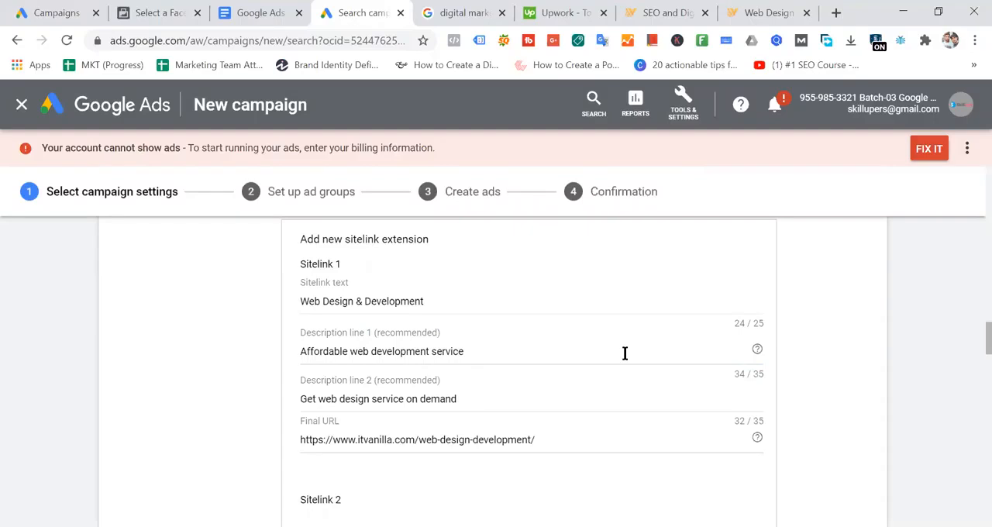
click(464, 13)
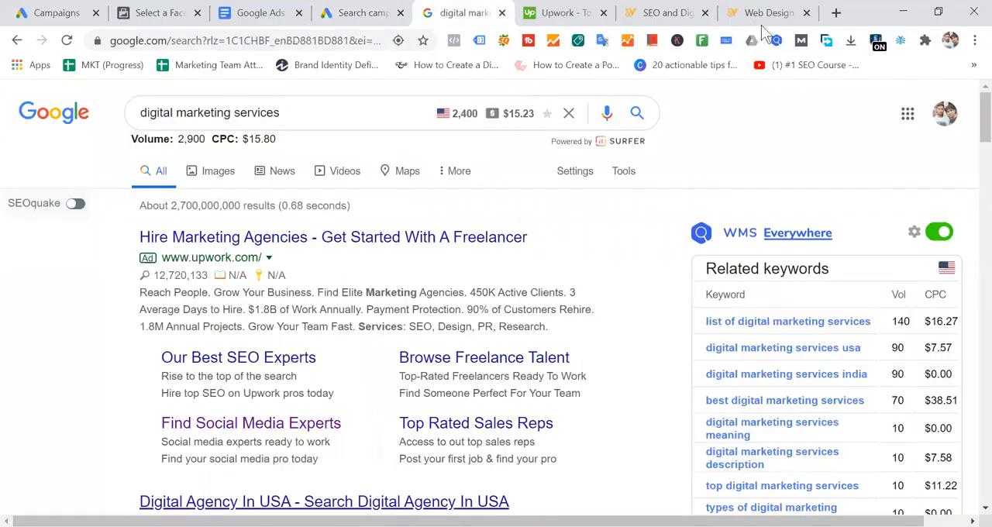
- Search Google for "web hosting" in a new tab and examine the Bluehost ad's "Pick Your Plan" sitelink and its descriptions
click(836, 13)
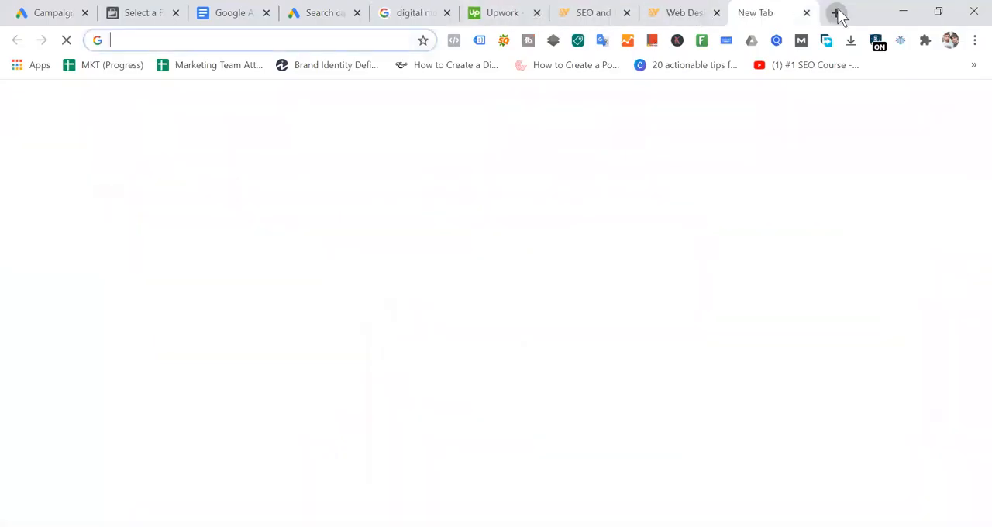
text(web hosting)
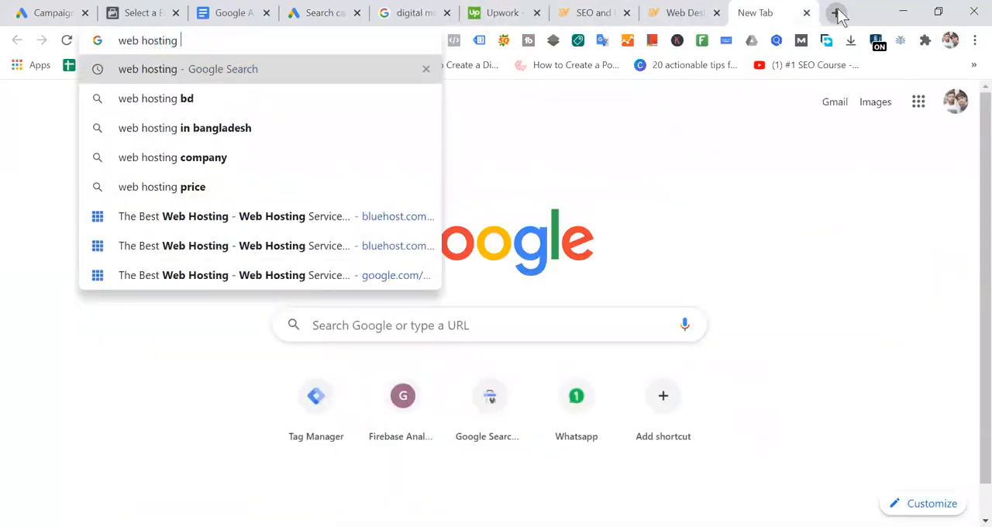
key(Return)
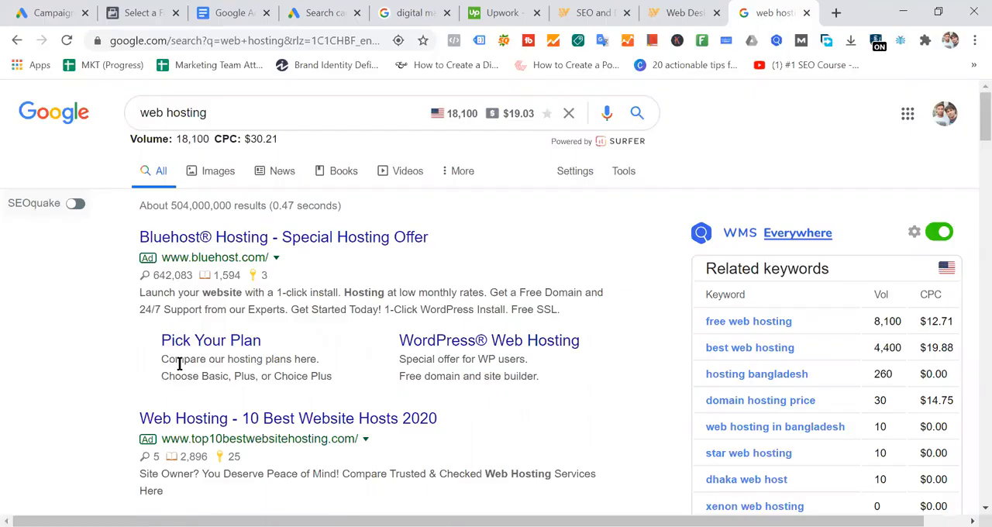
drag(319, 364, 148, 369)
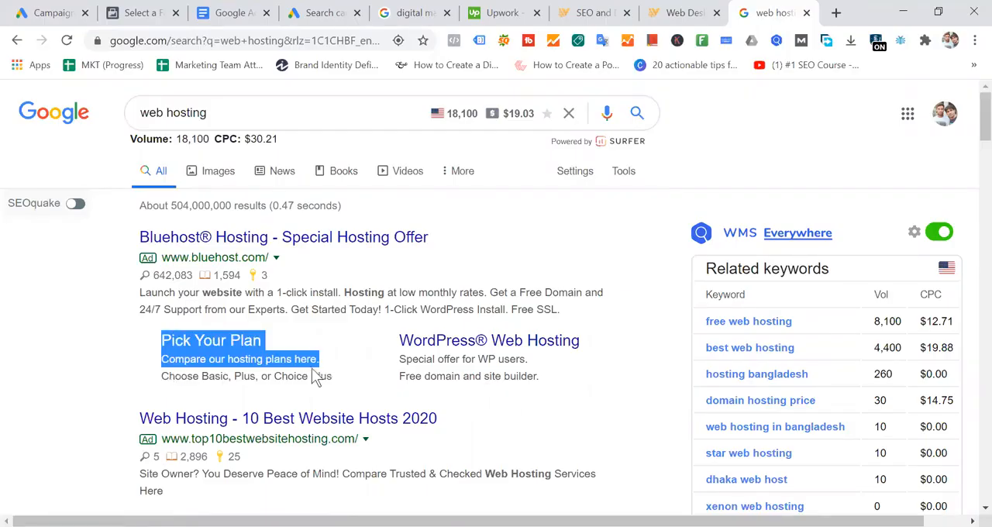
drag(276, 344, 159, 348)
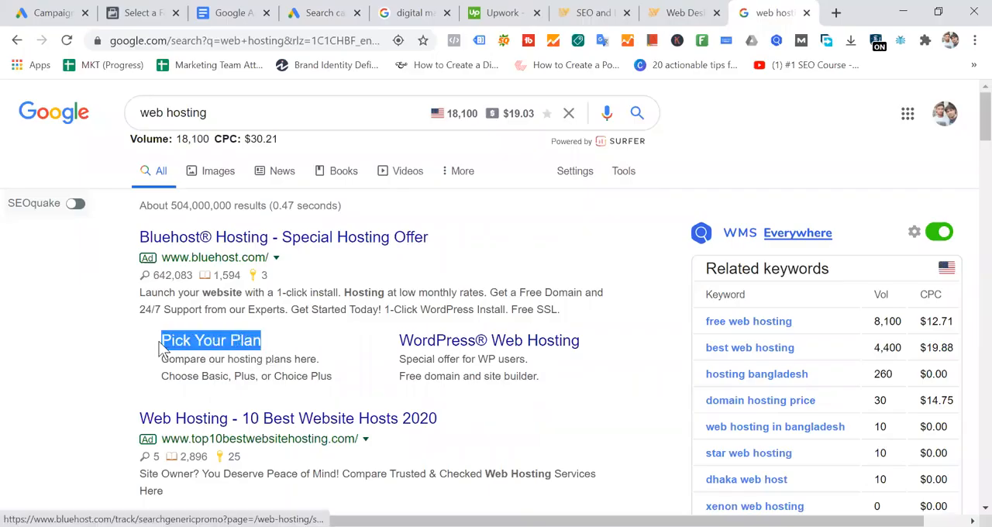
drag(341, 377, 338, 358)
click(274, 343)
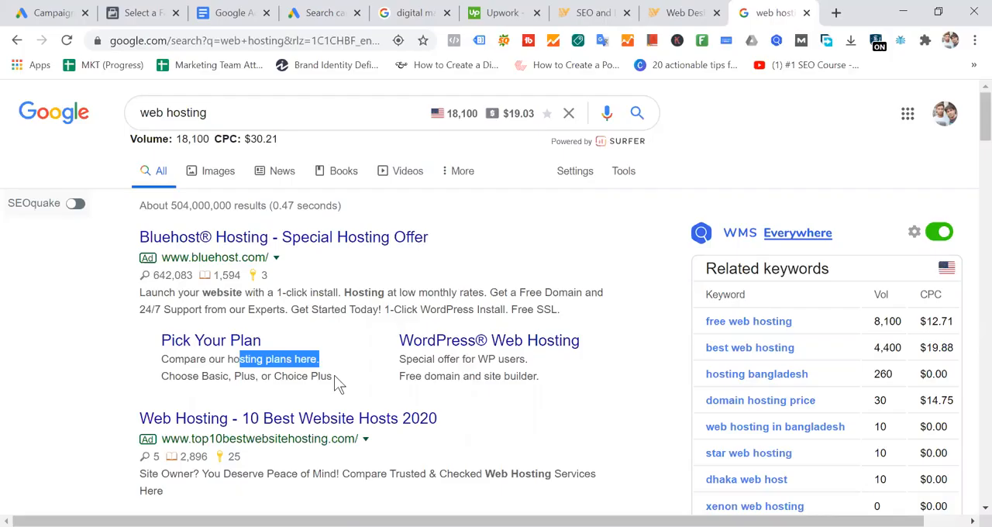
- Return to Google Ads and review Sitelink 1 by highlighting its sitelink text and both description lines in turn
click(332, 13)
click(516, 344)
click(456, 294)
drag(455, 294, 293, 317)
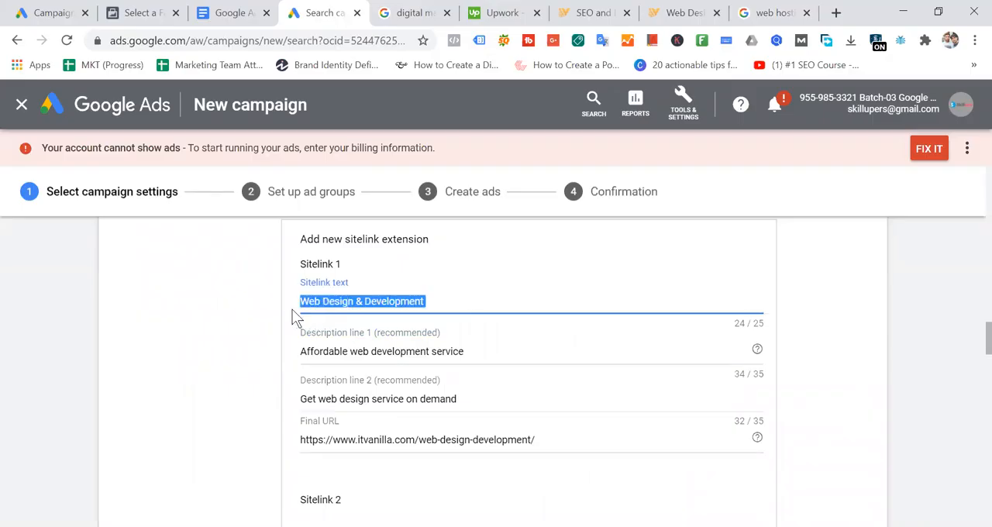
click(473, 351)
drag(465, 351, 302, 351)
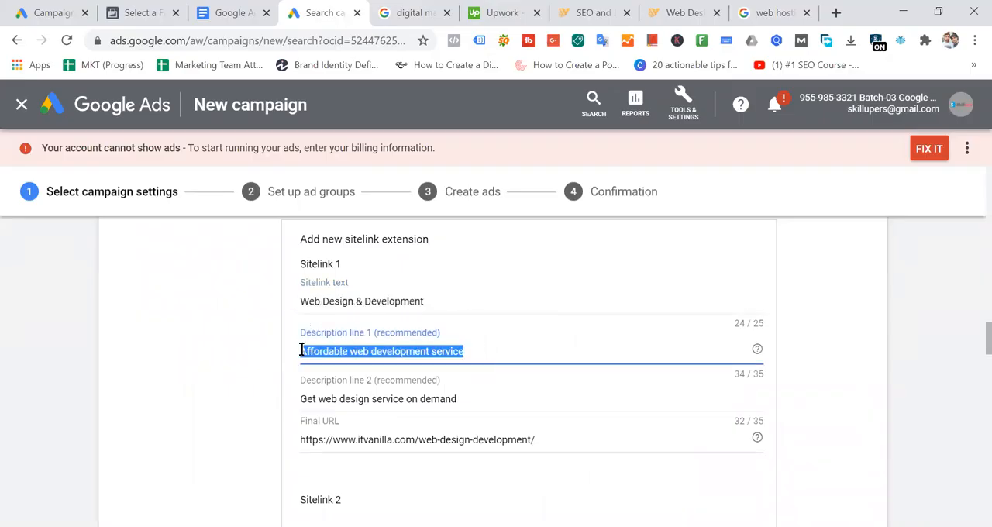
drag(458, 396, 284, 401)
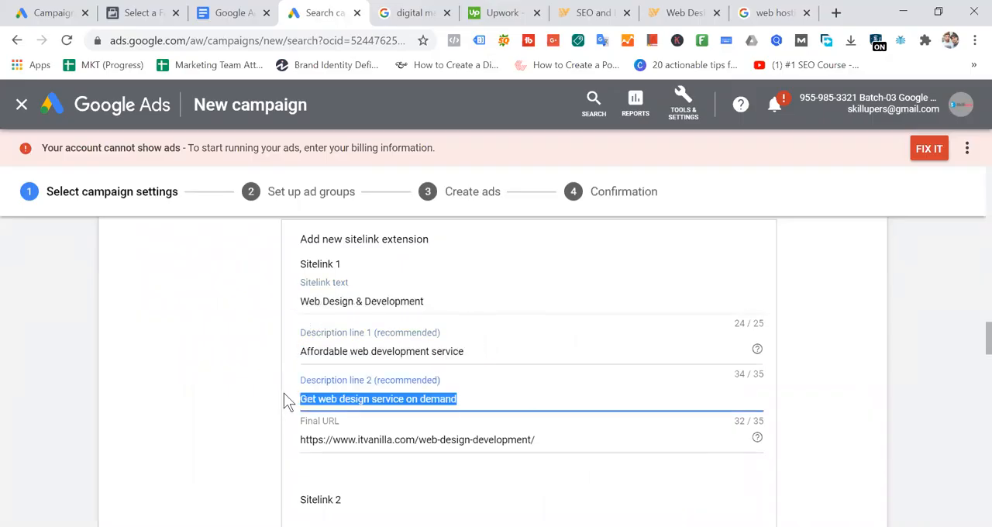
- Recheck the wording of Description line 1 against Description line 2 of Sitelink 1
click(492, 350)
shift+click(306, 354)
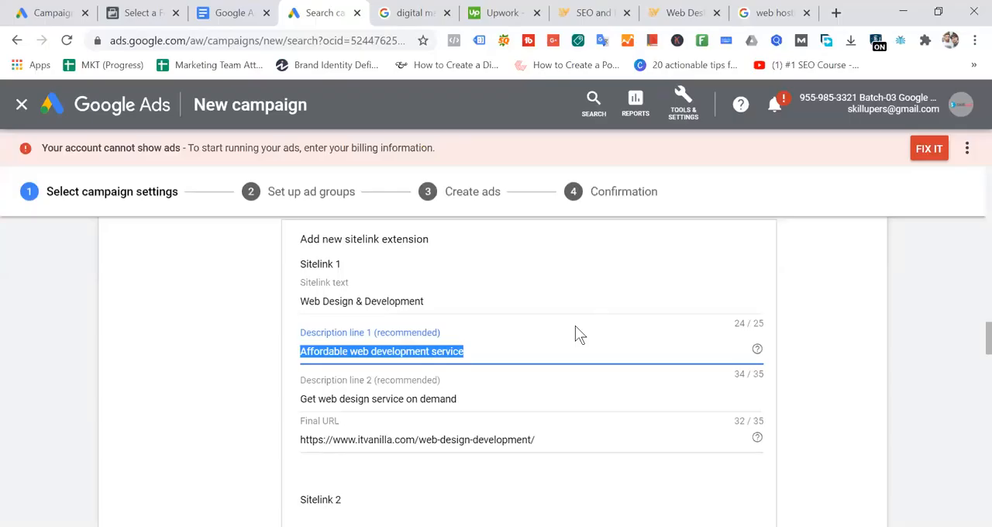
click(511, 355)
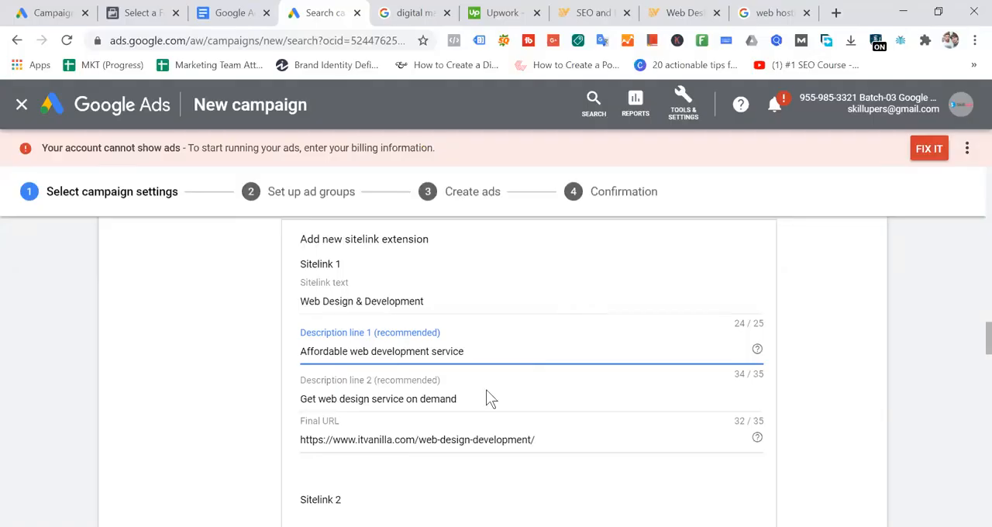
drag(473, 352, 303, 369)
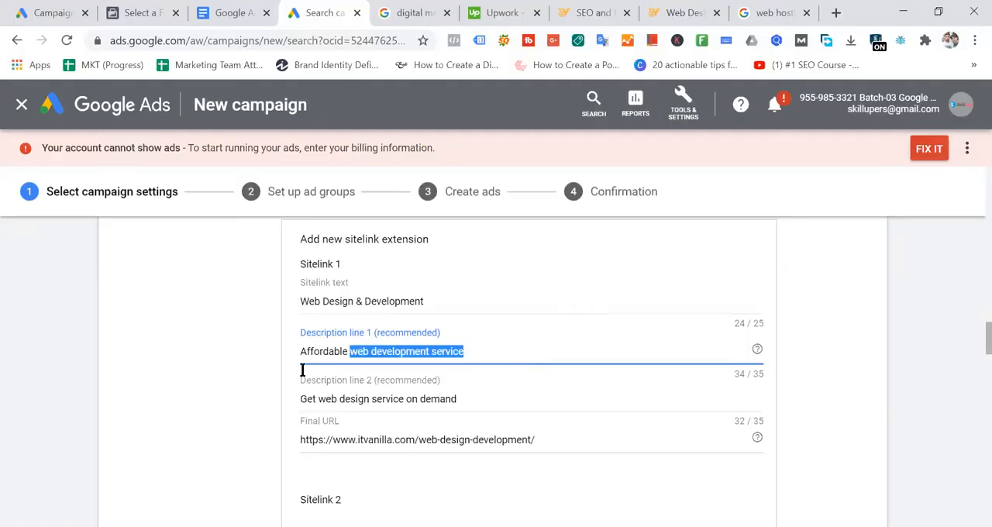
drag(481, 399, 293, 406)
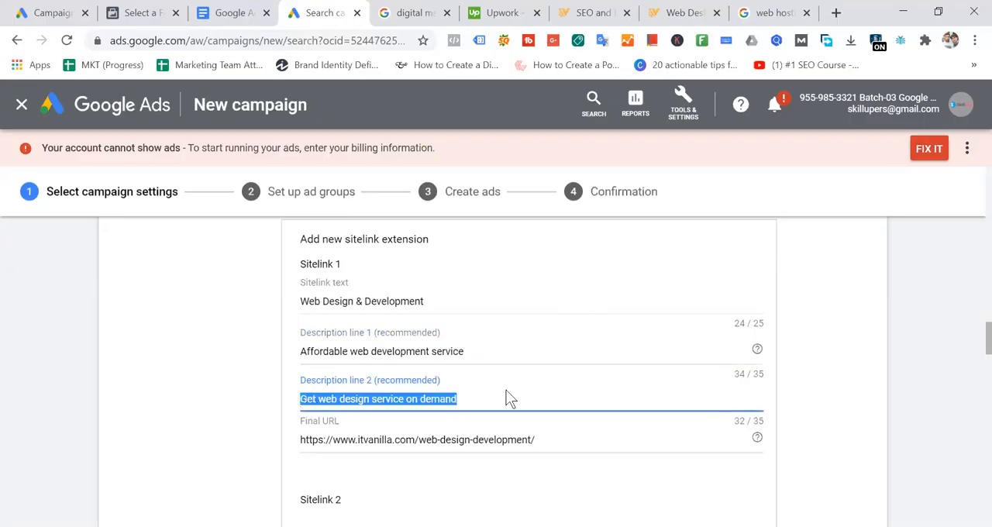
click(478, 399)
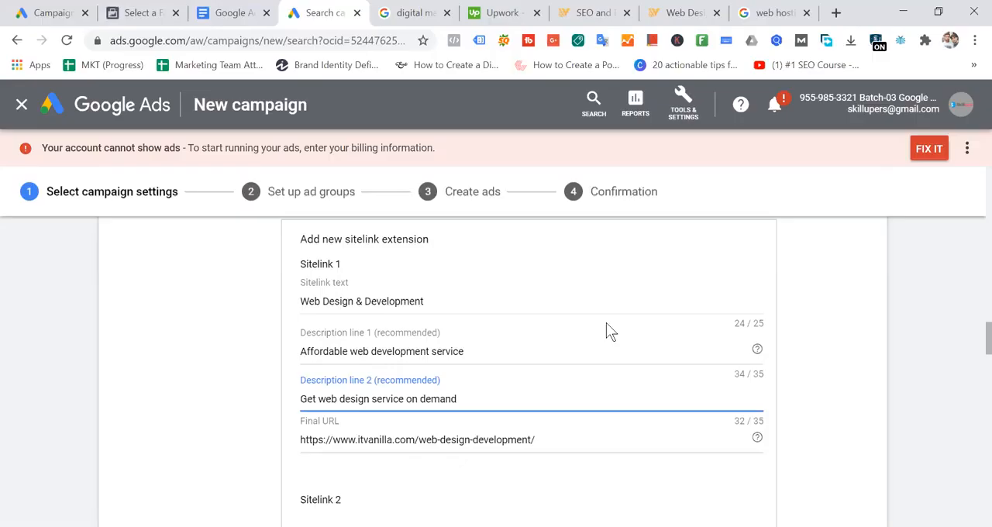
- Glance at IT Vanilla's web design page, then look over the remaining sitelink forms and the Callout extensions section in Google Ads
click(683, 13)
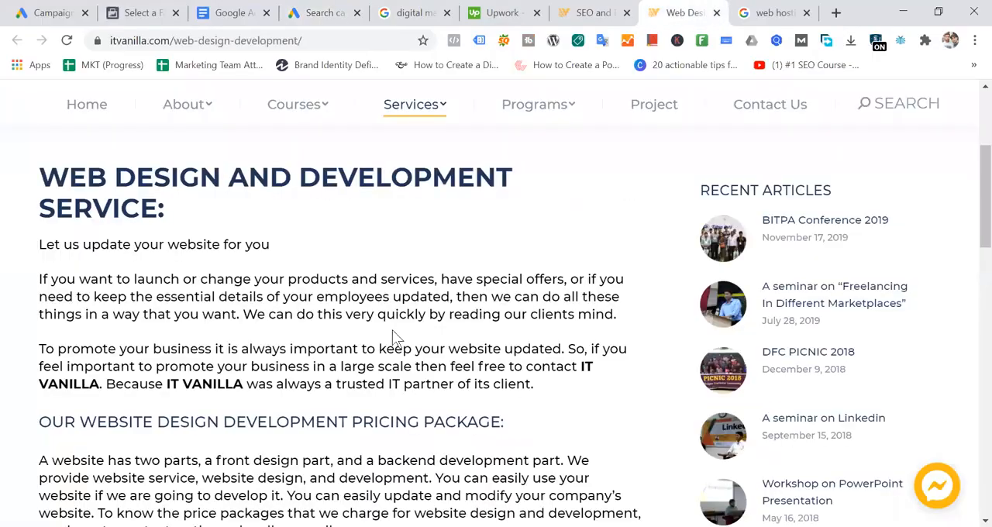
click(332, 12)
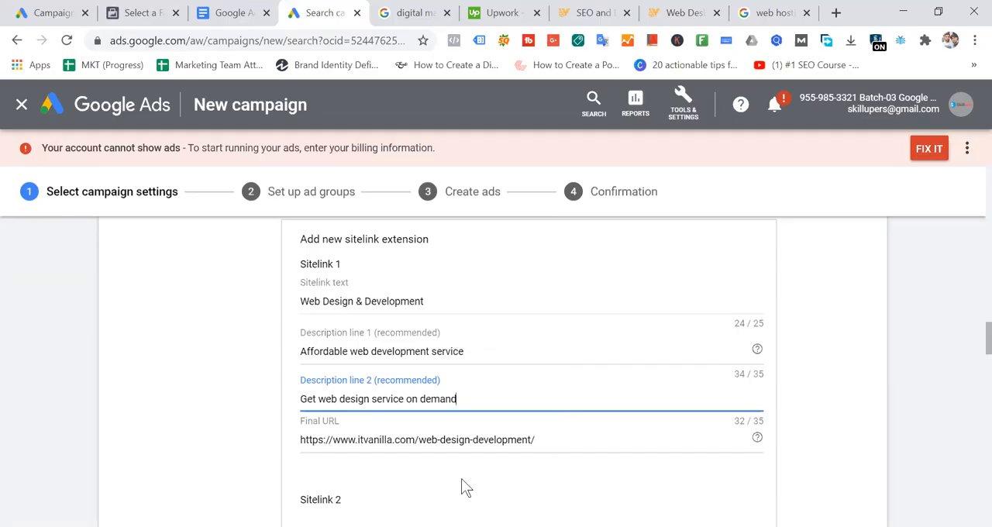
scroll(475, 311, down, 2)
scroll(475, 314, down, 2)
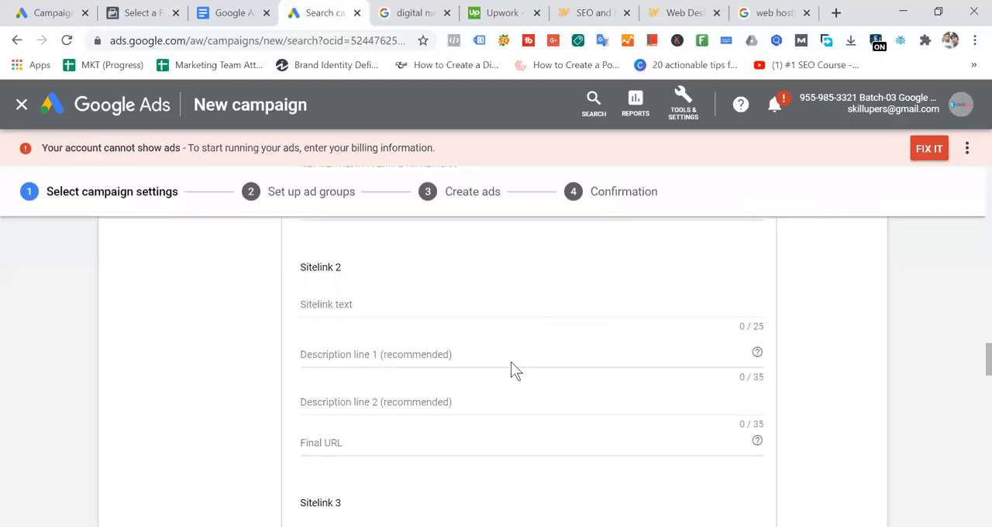
scroll(513, 365, down, 4)
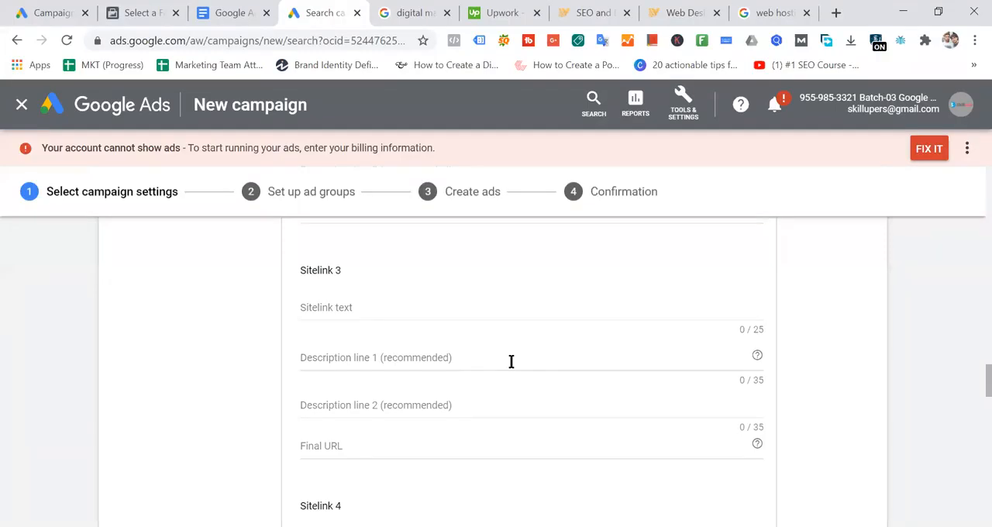
scroll(511, 361, down, 9)
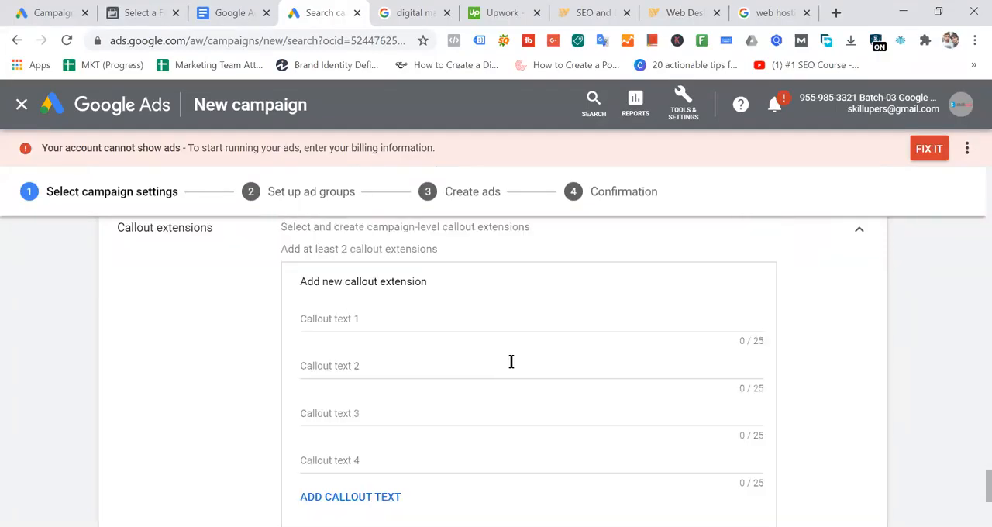
- Save the Web Design & Development sitelink extension and check its entry in the Sitelink extensions section
scroll(511, 364, up, 2)
scroll(341, 449, up, 2)
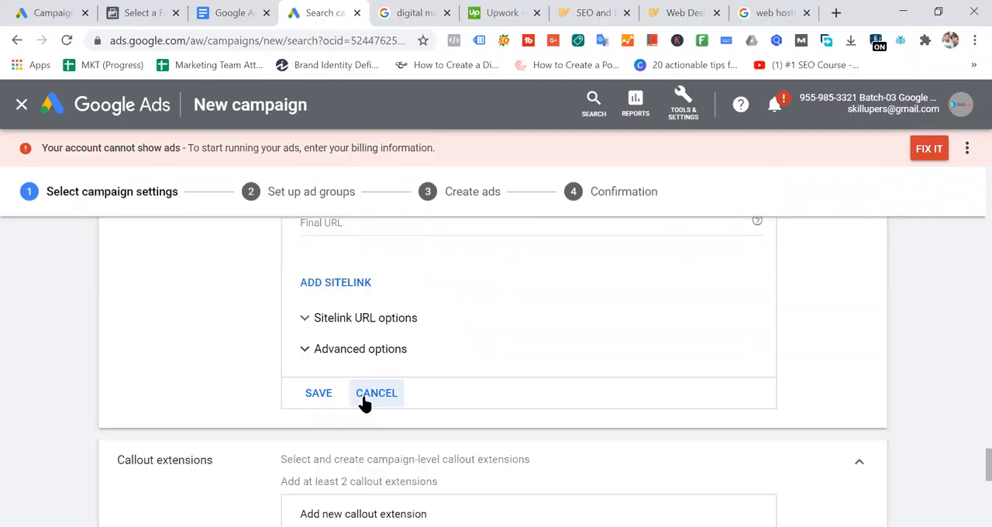
click(319, 393)
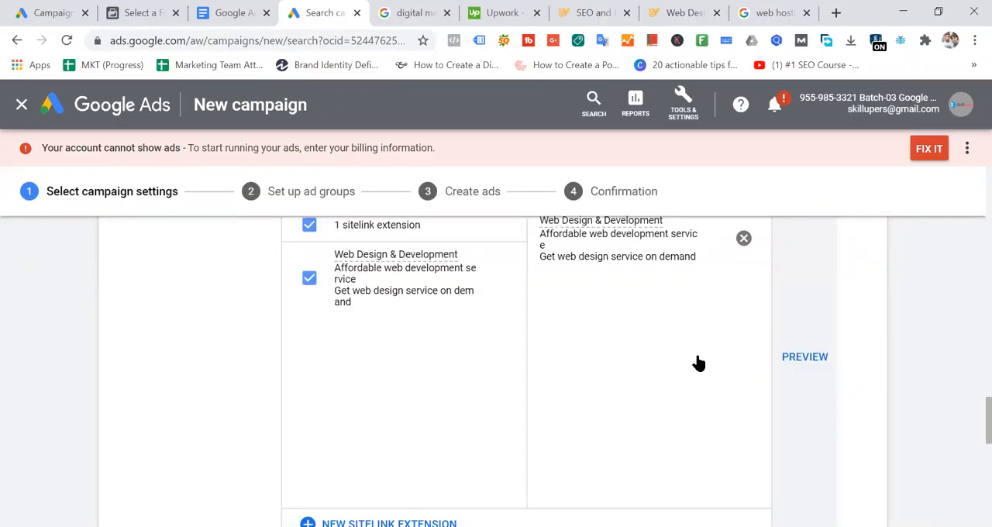
scroll(698, 363, up, 2)
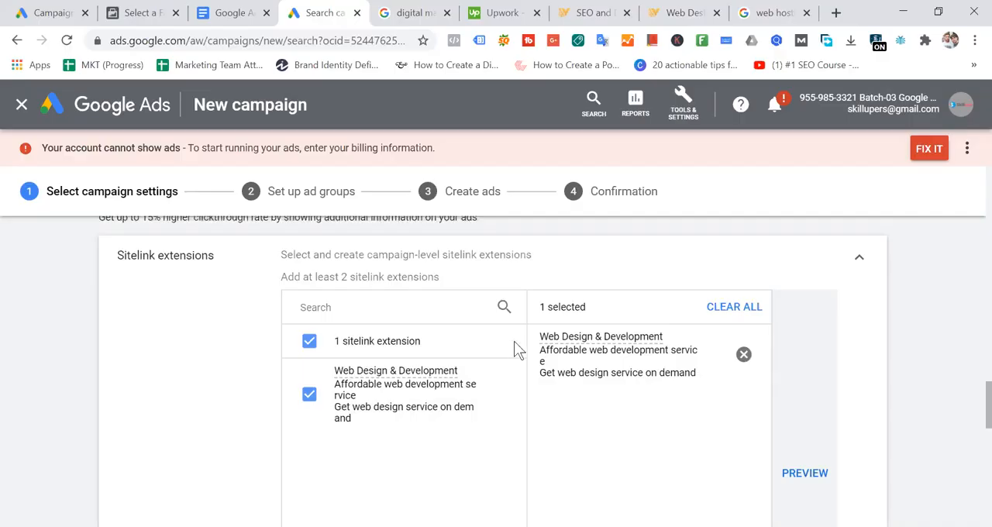
drag(182, 269, 723, 390)
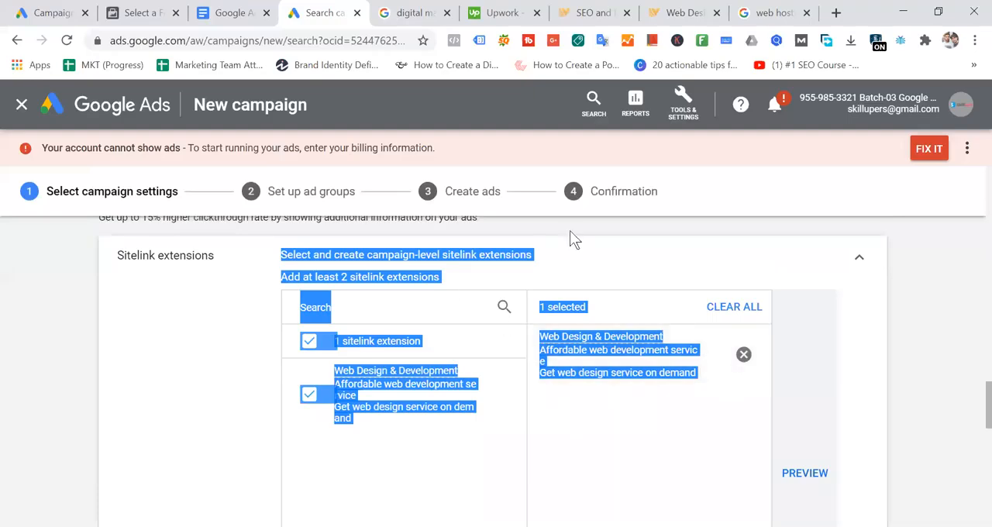
- Check the company name on IT Vanilla's SEO and digital marketing page, and return to the campaign's sitelink list
click(598, 13)
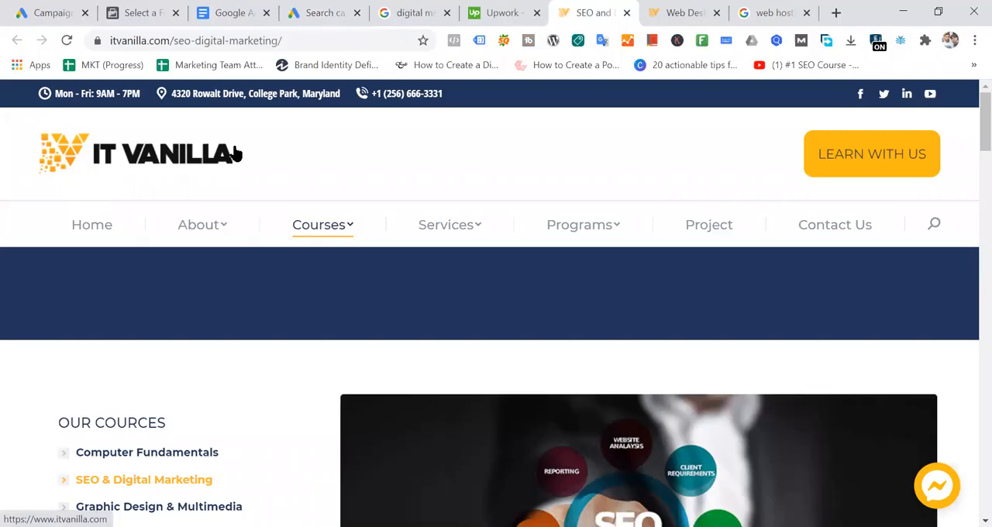
drag(236, 154, 84, 155)
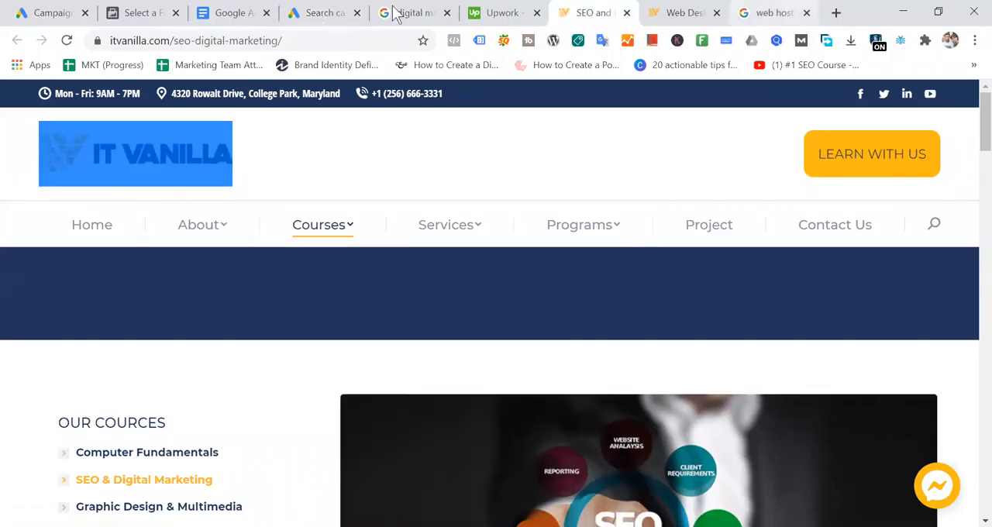
click(325, 12)
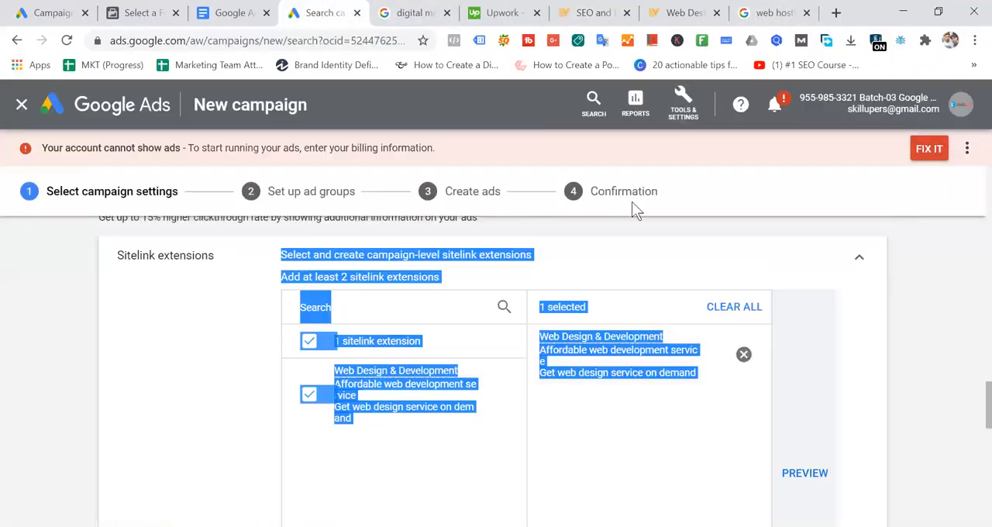
click(660, 262)
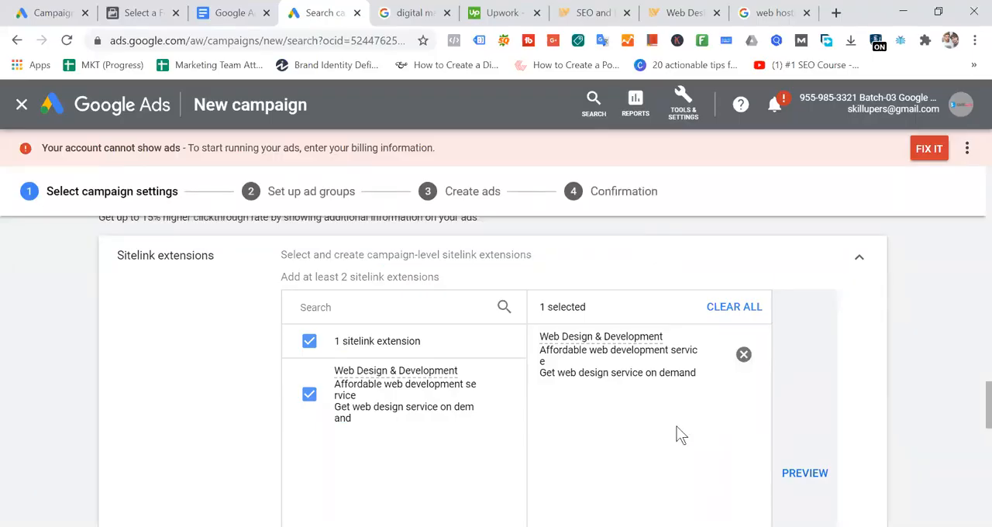
- Examine the Callout extensions form by going through the fields for callout texts 1 to 4
scroll(532, 344, down, 5)
scroll(533, 333, up, 2)
scroll(578, 349, down, 2)
click(390, 333)
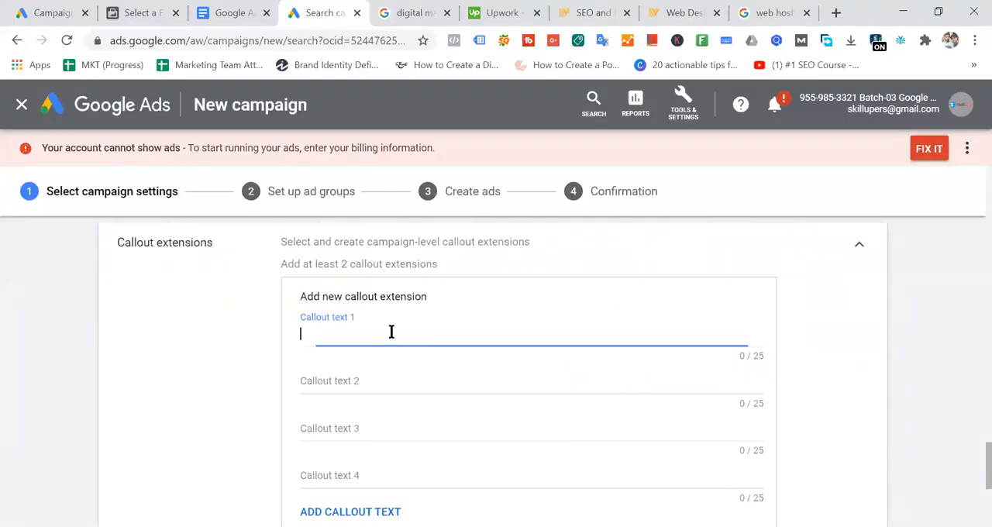
click(369, 383)
click(372, 333)
click(372, 383)
click(362, 429)
click(356, 471)
click(389, 328)
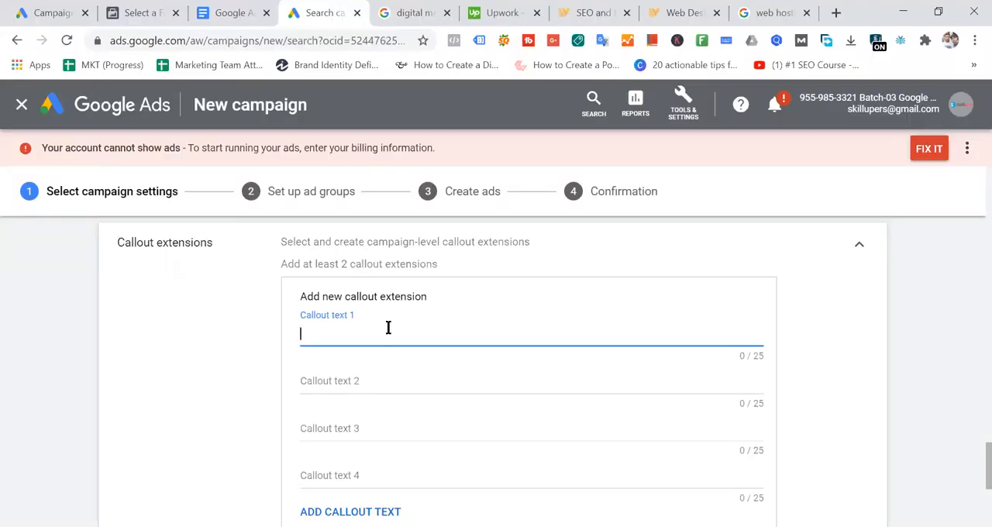
- Look through IT Vanilla's web design and development page down to its footer for selling points
click(583, 12)
click(694, 14)
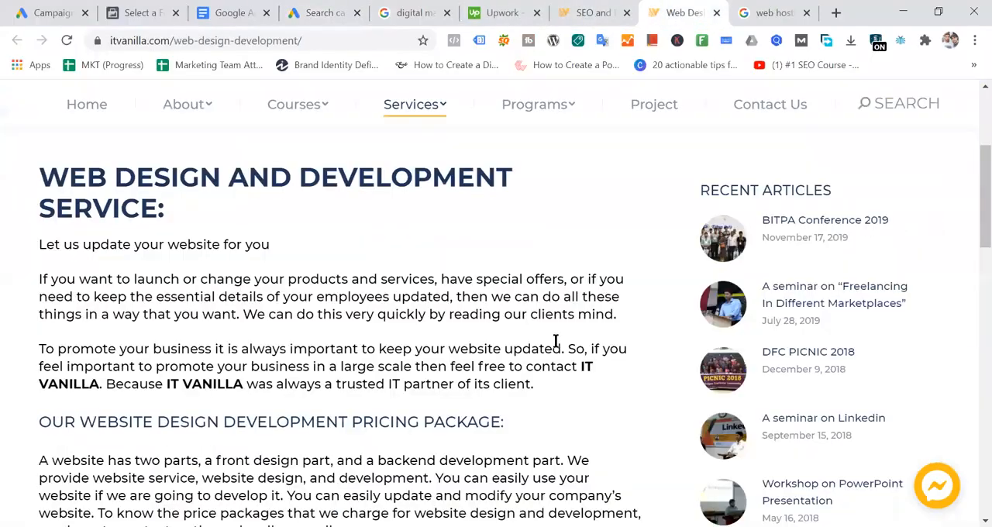
scroll(558, 281, down, 15)
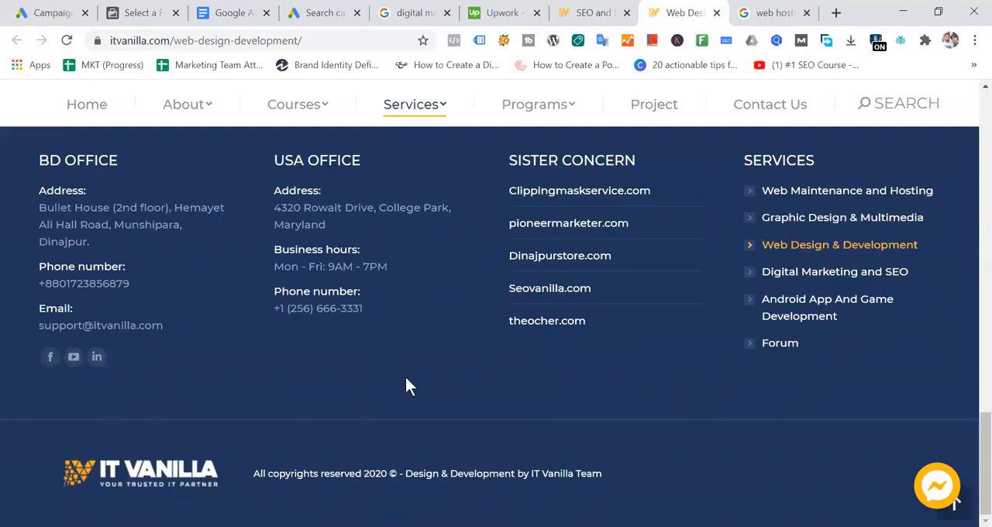
scroll(409, 386, up, 1)
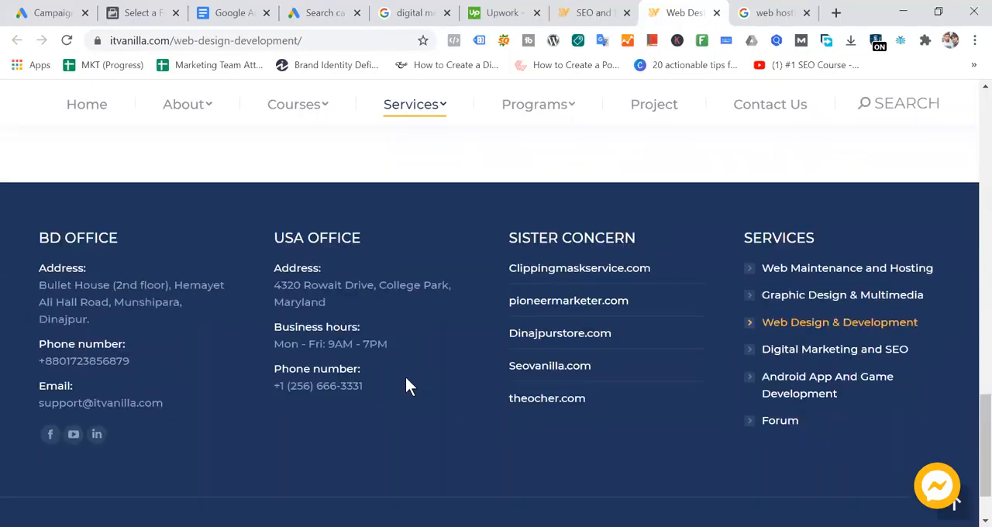
- Return to the Google Ads campaign and enter "24/7 Support" as callout text 1
click(313, 14)
text(24.)
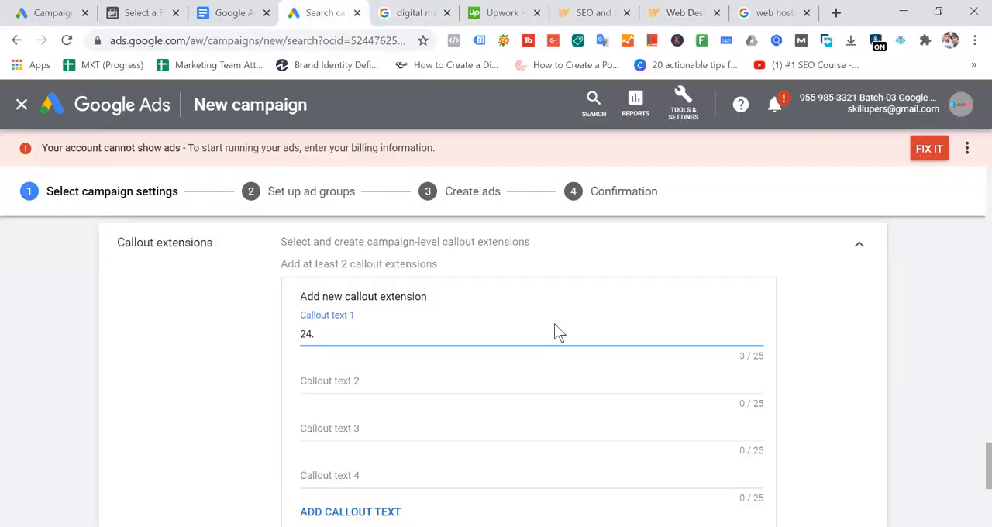
key(BackSpace)
text(/4 Support)
click(323, 334)
key(BackSpace)
text(7)
click(357, 379)
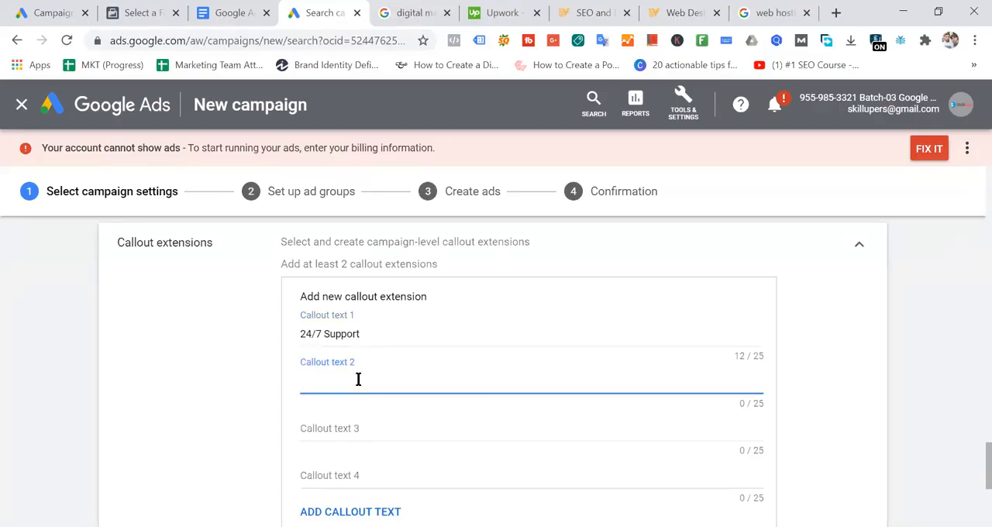
text(Extra 6 months support)
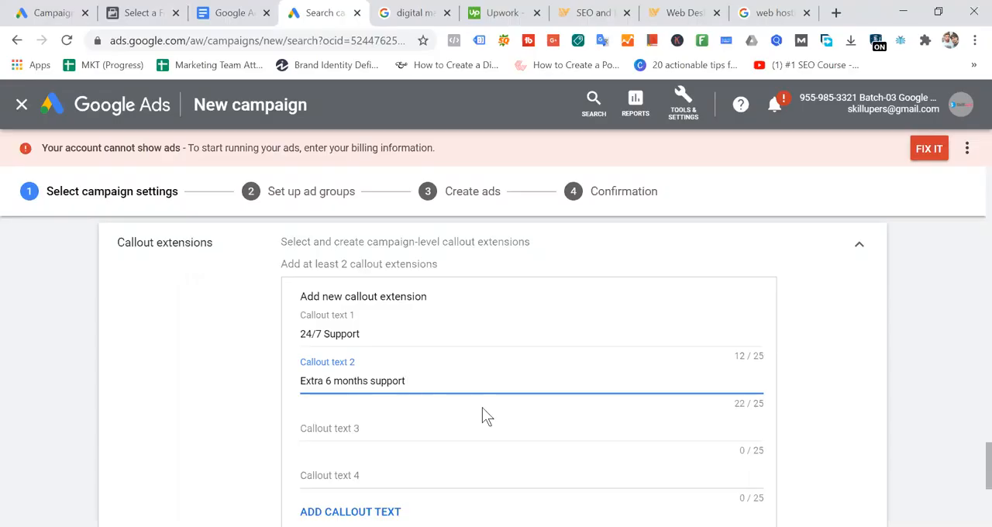
- Enter "25+ Web development team" as callout text 3
click(374, 429)
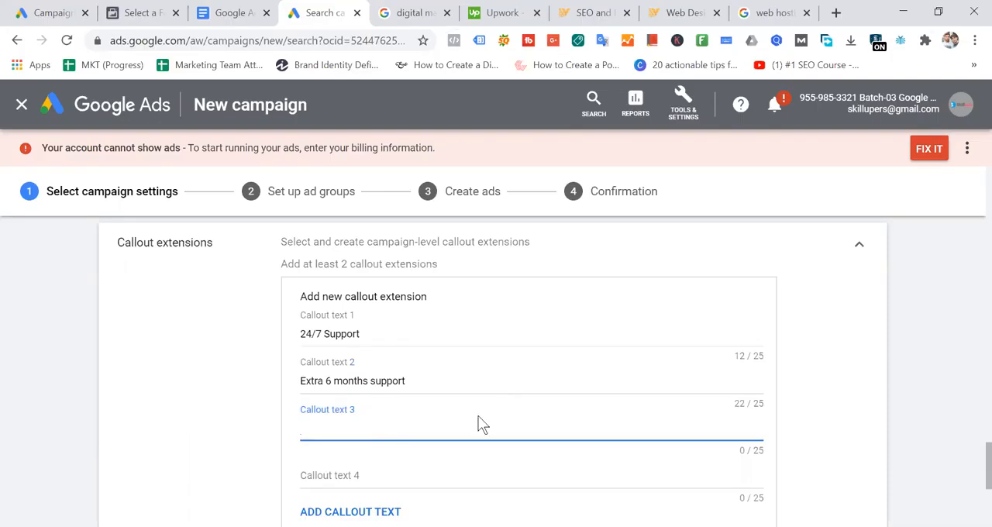
text(25+ Web develo)
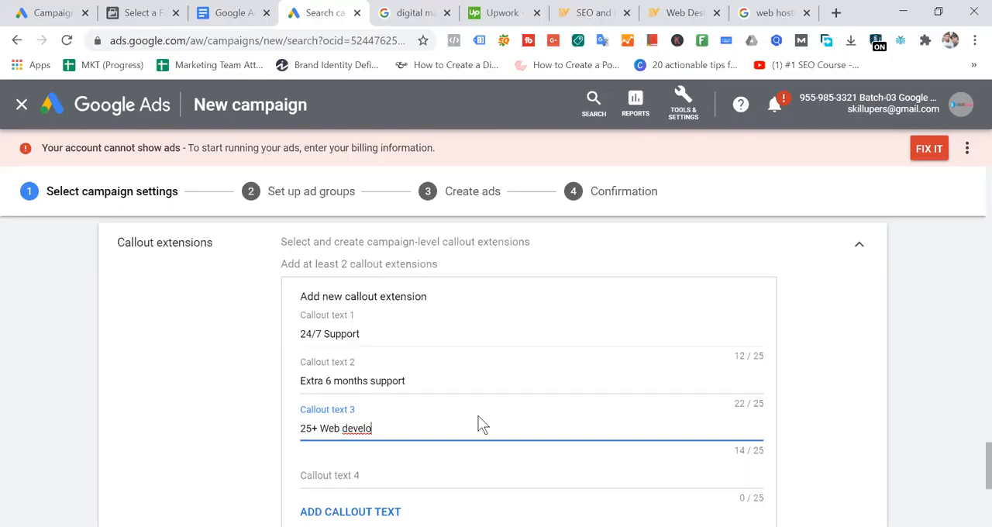
text(pment team)
- Recheck callout texts 3 and 2, look over the ads in the "web hosting" search results, and return to Google Ads
drag(442, 432, 272, 438)
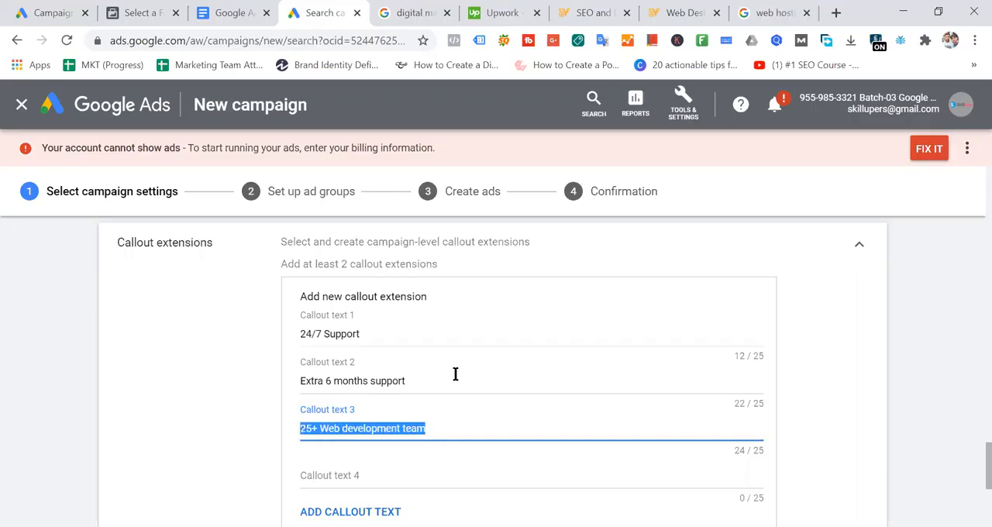
drag(431, 381, 248, 392)
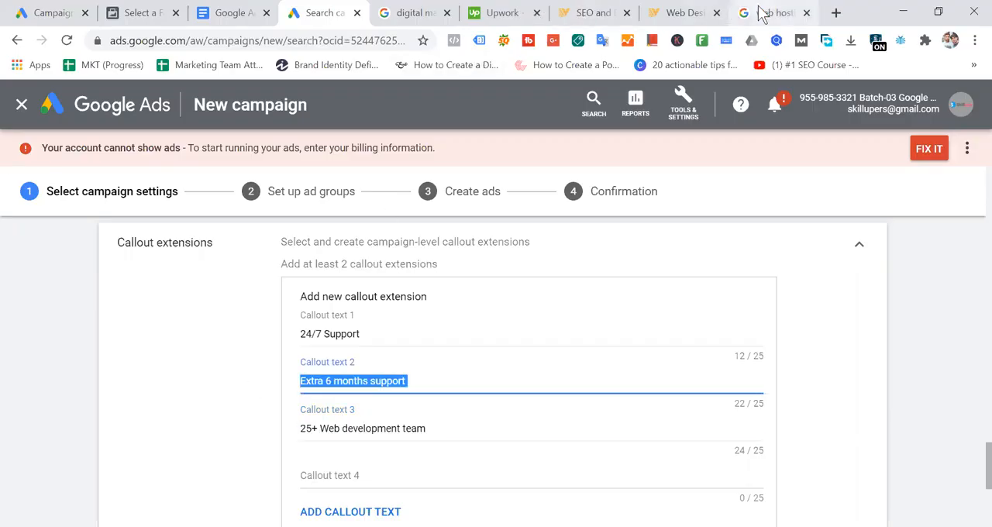
click(767, 12)
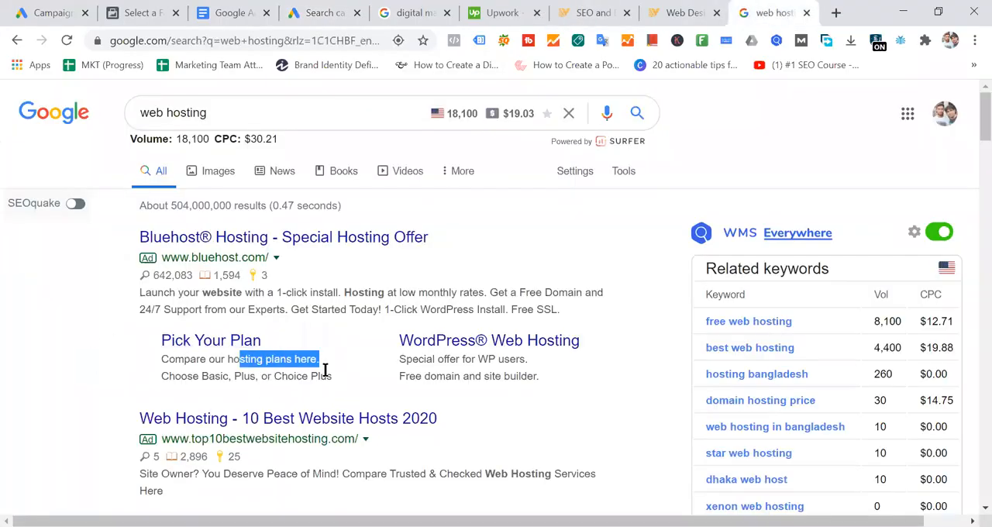
scroll(463, 376, down, 5)
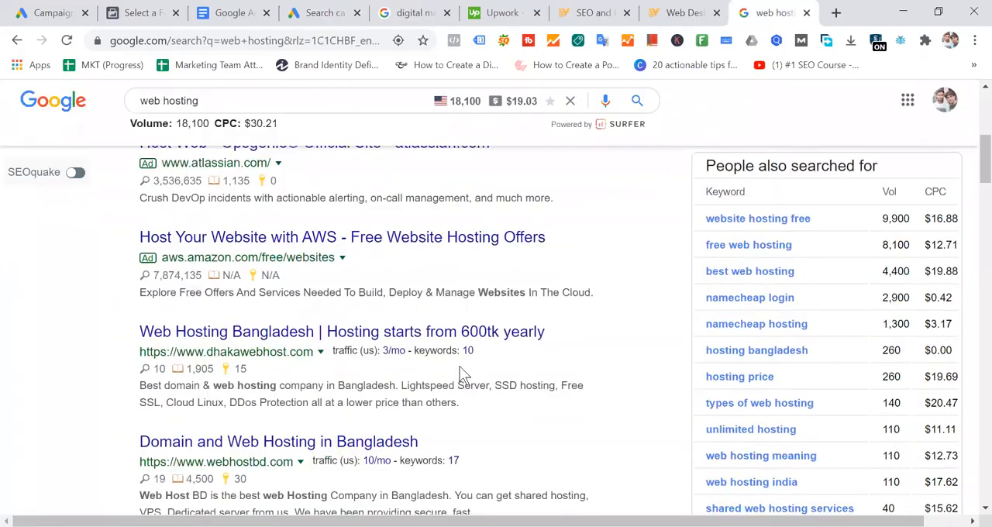
scroll(463, 376, down, 1)
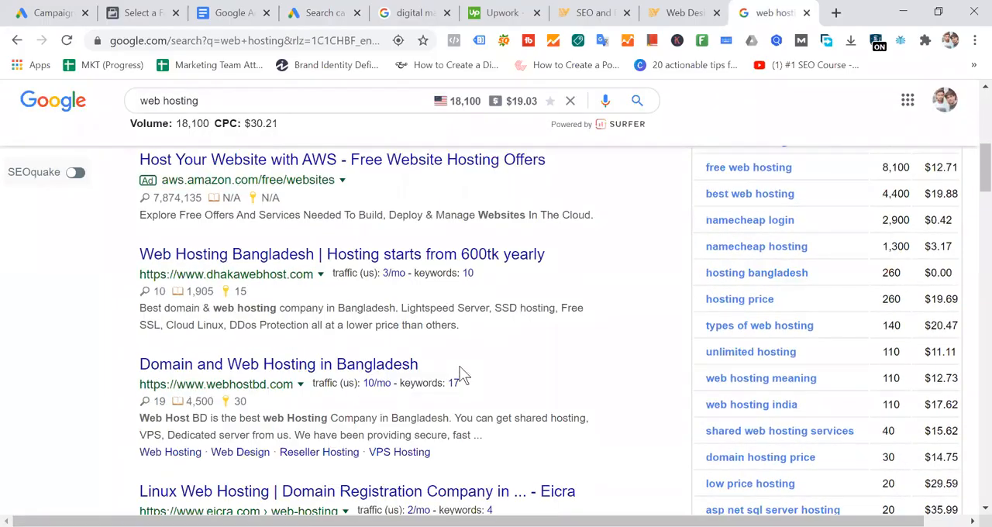
scroll(462, 375, up, 6)
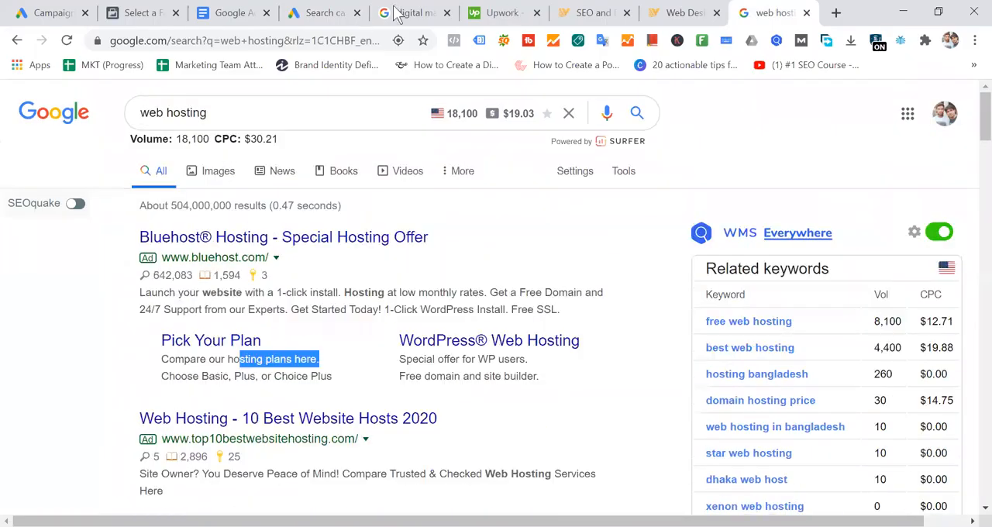
click(317, 14)
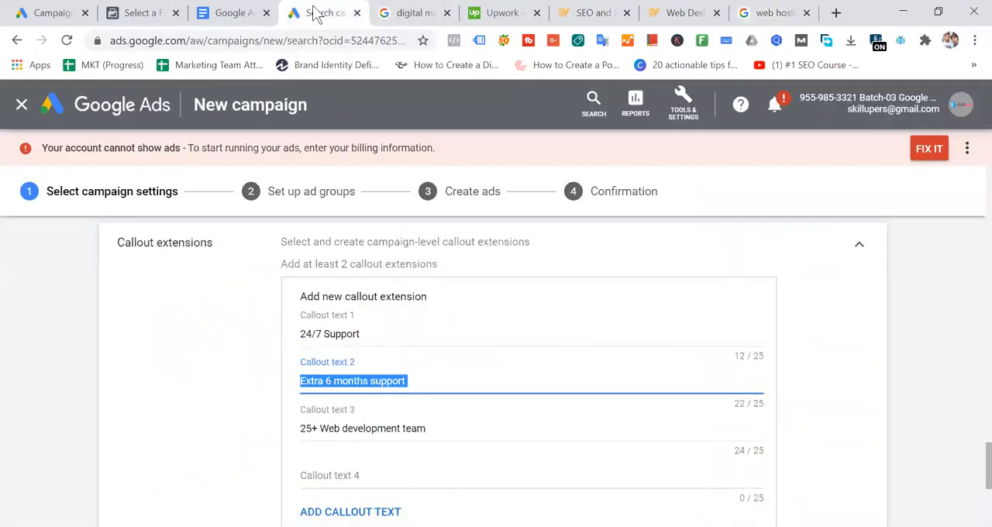
- Review the wording of callout texts 3, 2 and 1 by highlighting each in turn
click(429, 381)
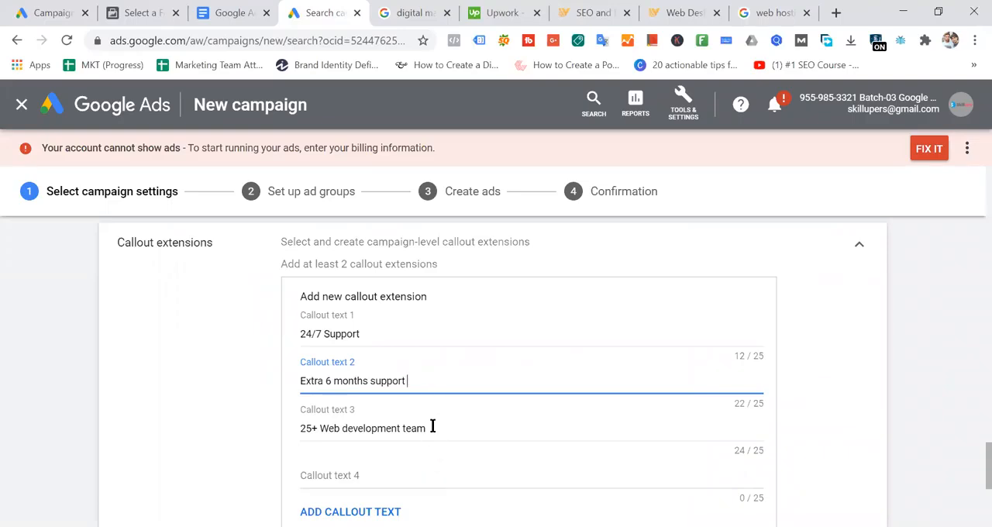
drag(432, 426, 287, 426)
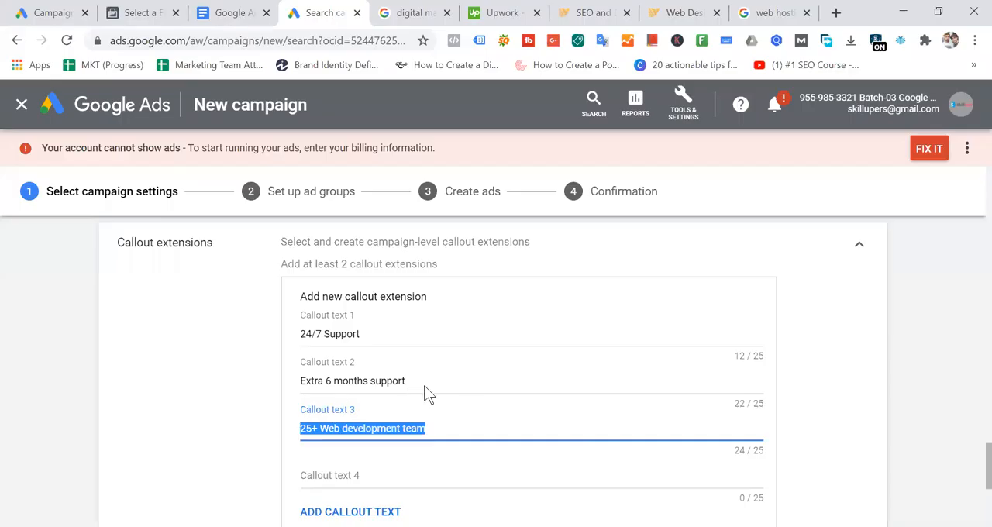
drag(411, 382, 295, 389)
drag(385, 335, 300, 335)
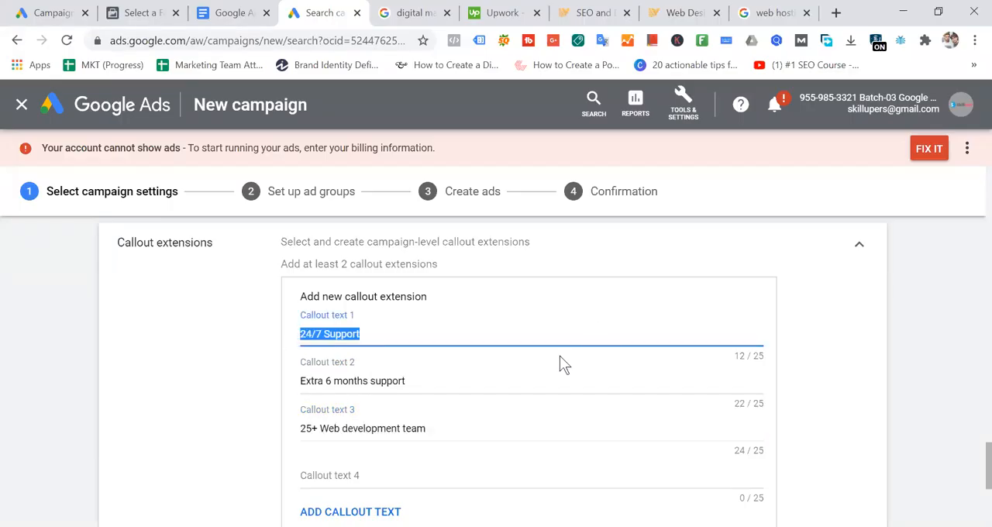
- Leave callout text 4 empty and save the three callout extensions to the campaign
click(361, 479)
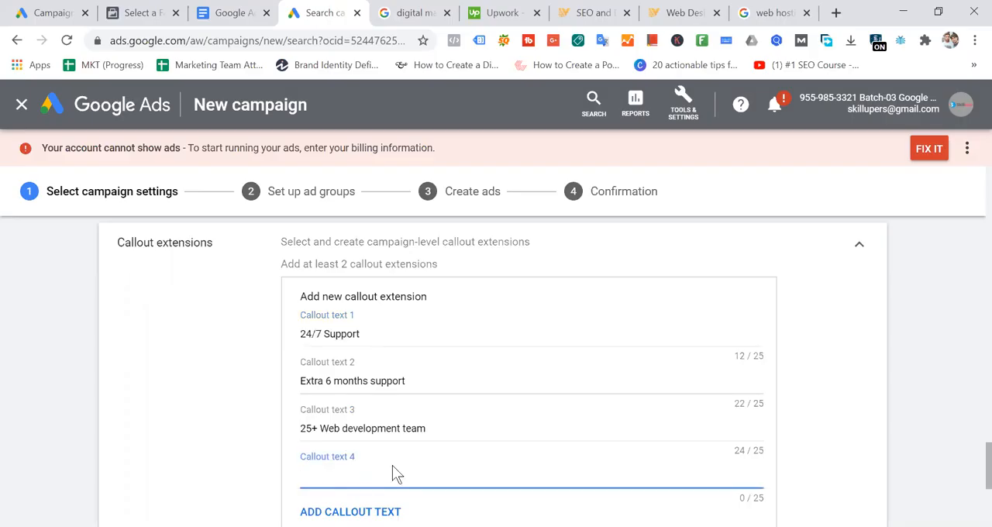
scroll(391, 469, down, 2)
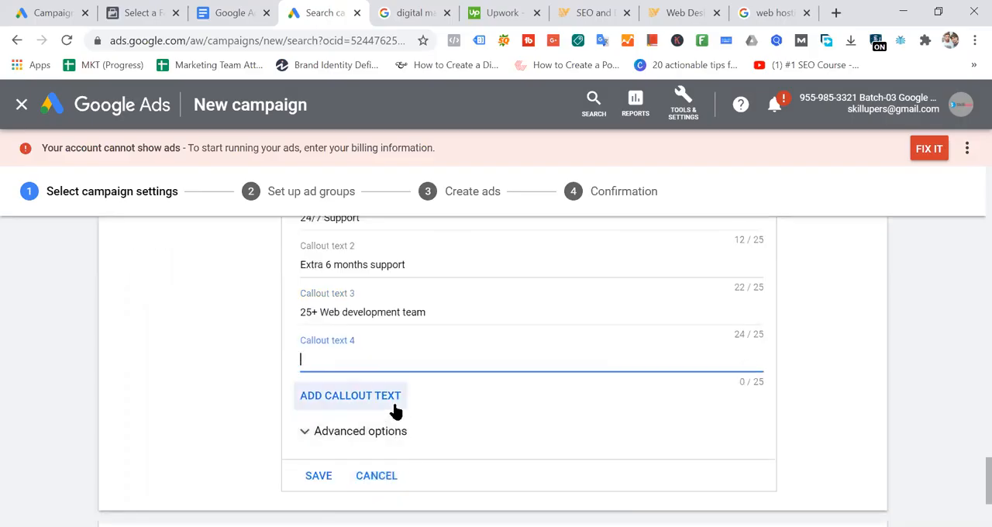
scroll(391, 423, up, 2)
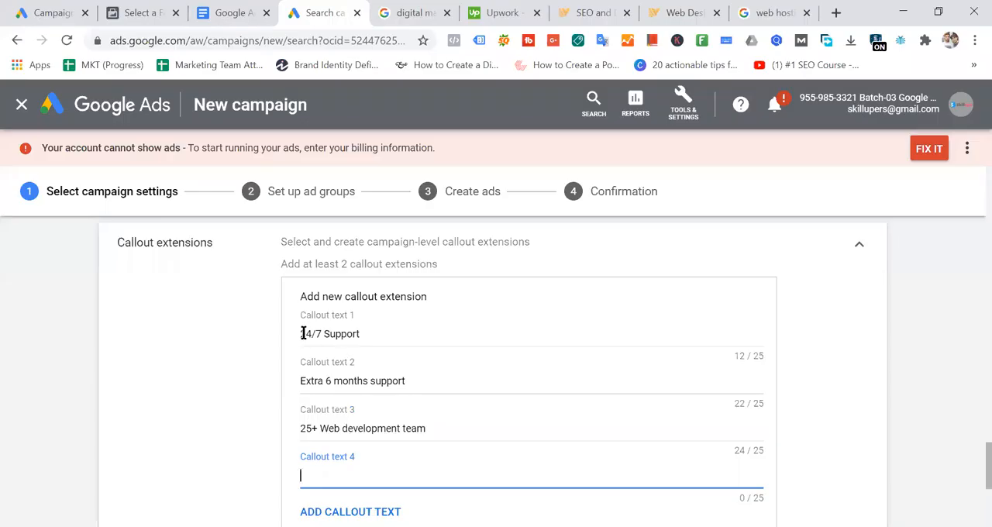
drag(301, 334, 436, 383)
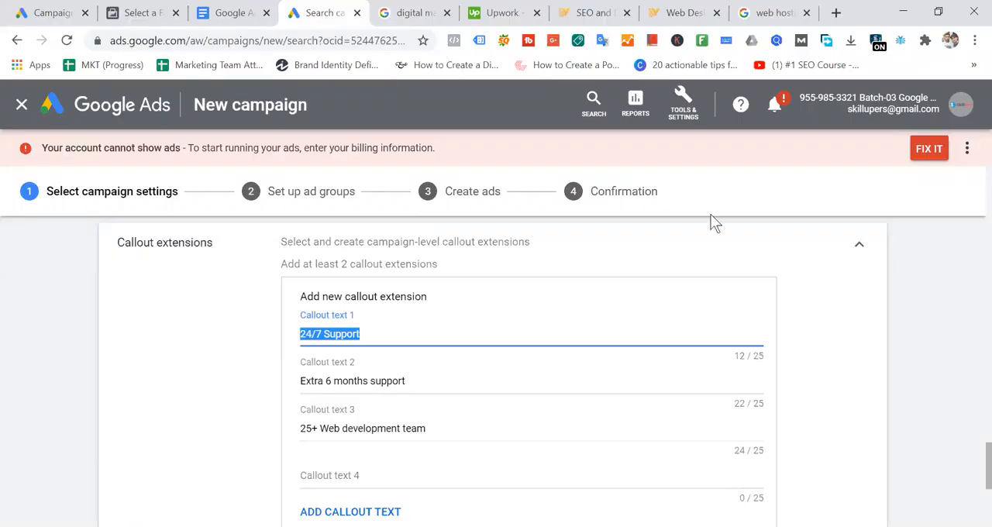
scroll(563, 355, down, 2)
click(316, 479)
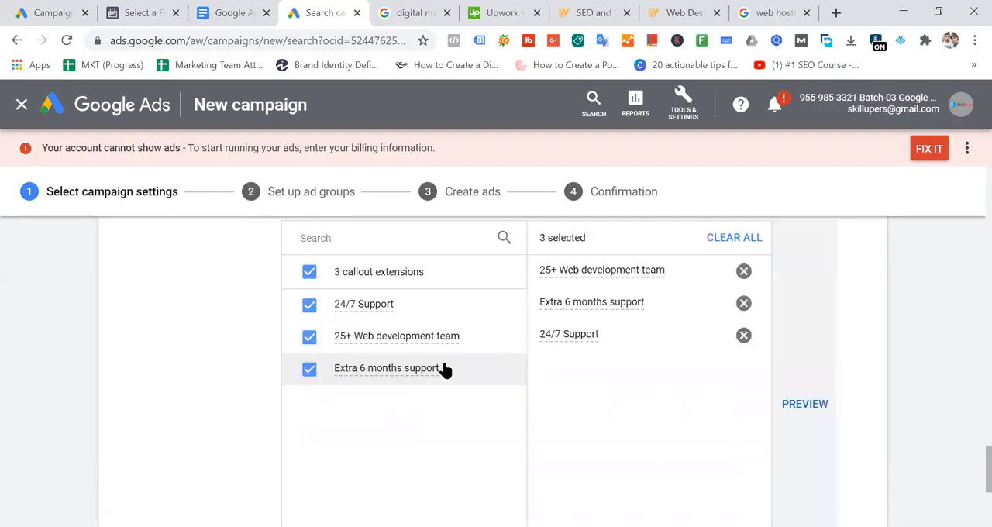
- Expand the Call extensions section and look back over the campaign's callout extensions list
scroll(467, 356, down, 3)
click(194, 411)
scroll(621, 310, down, 3)
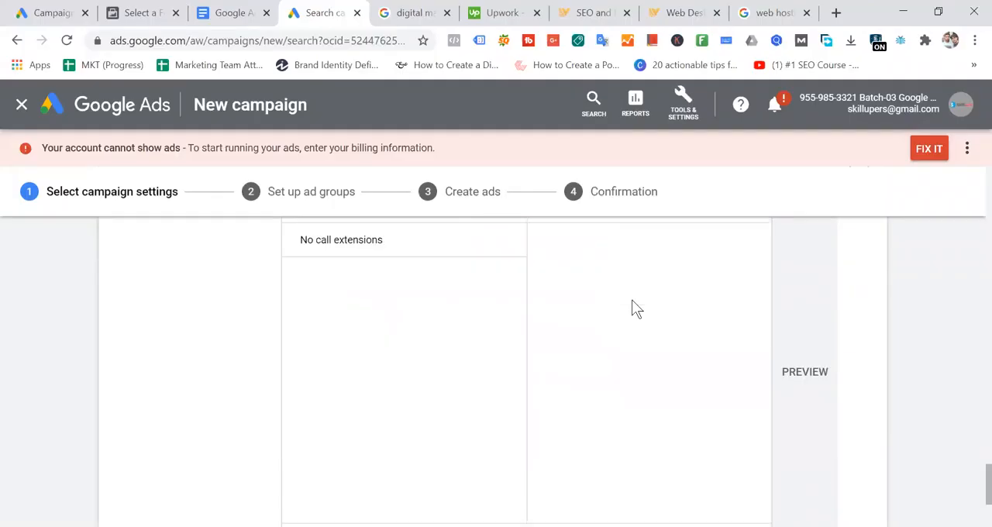
scroll(631, 308, up, 10)
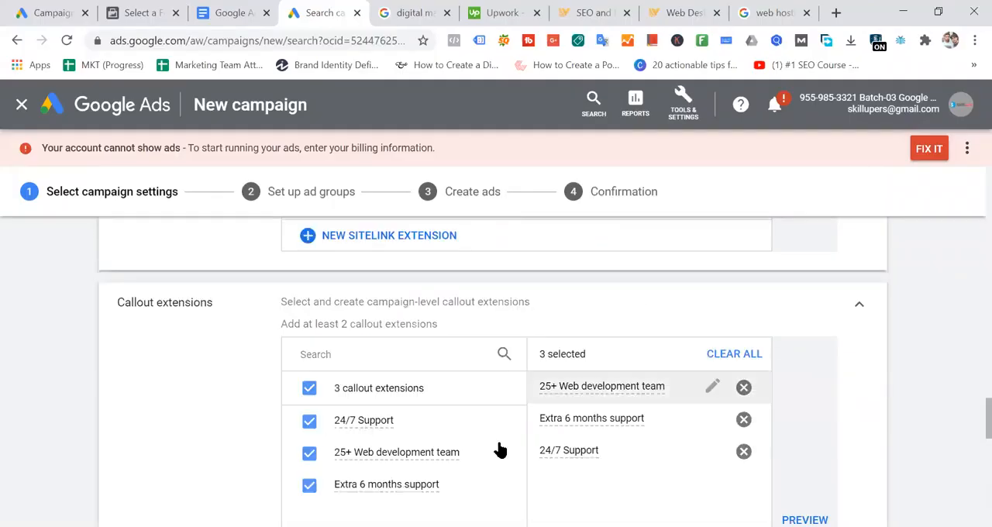
- Examine the Bluehost ad in the "web hosting" search results, highlighting its headline and the two sitelink titles
scroll(479, 409, up, 5)
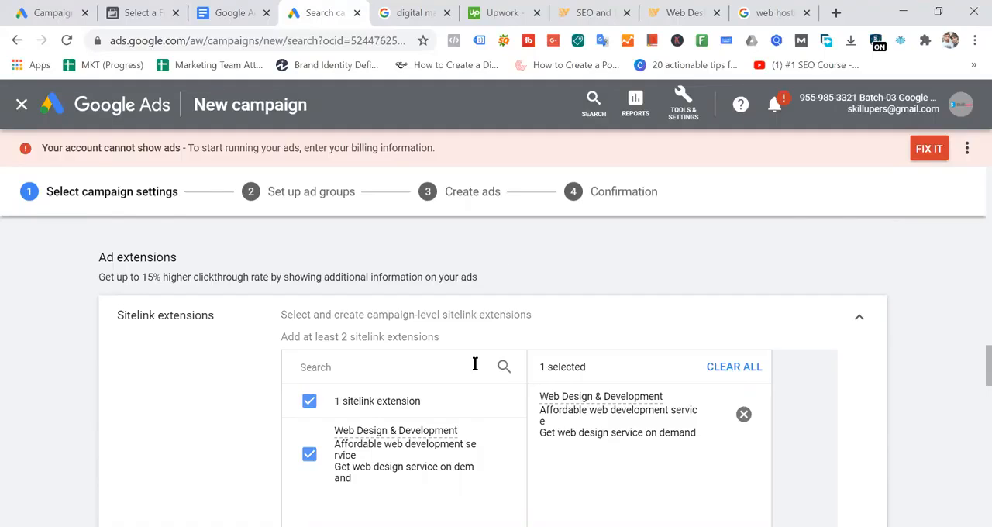
click(767, 14)
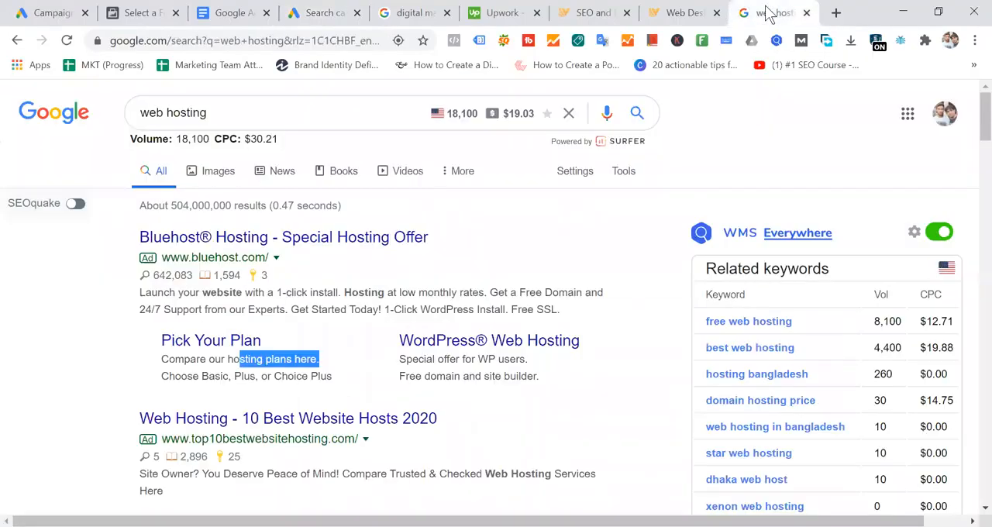
drag(505, 242, 136, 256)
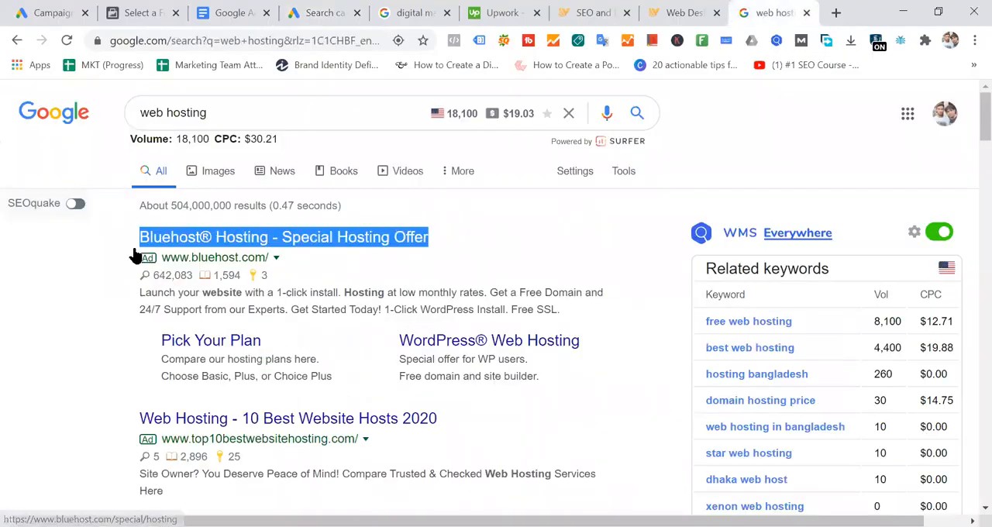
click(304, 352)
drag(304, 347, 166, 350)
drag(583, 342, 402, 346)
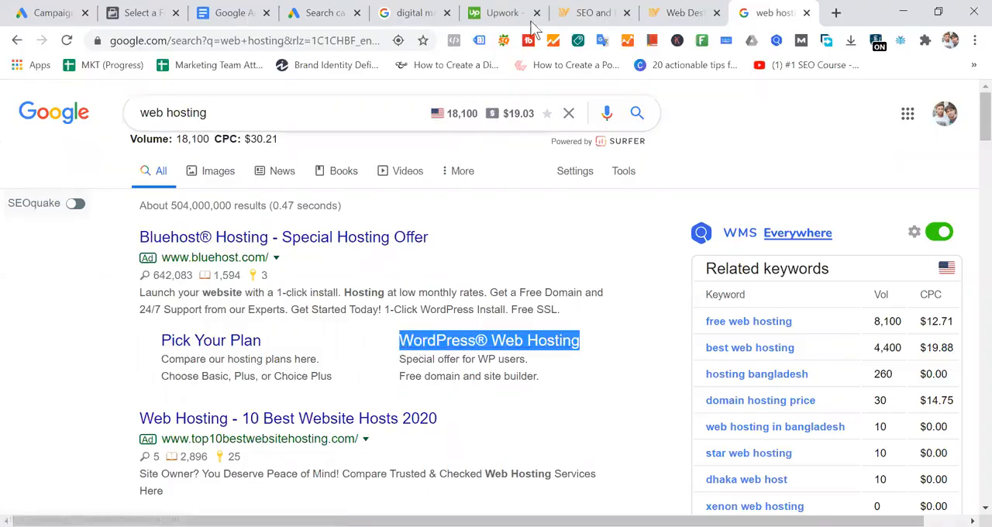
- Examine the Upwork ad in the "digital marketing services" search results, highlighting its sitelink titles and main headline
click(416, 14)
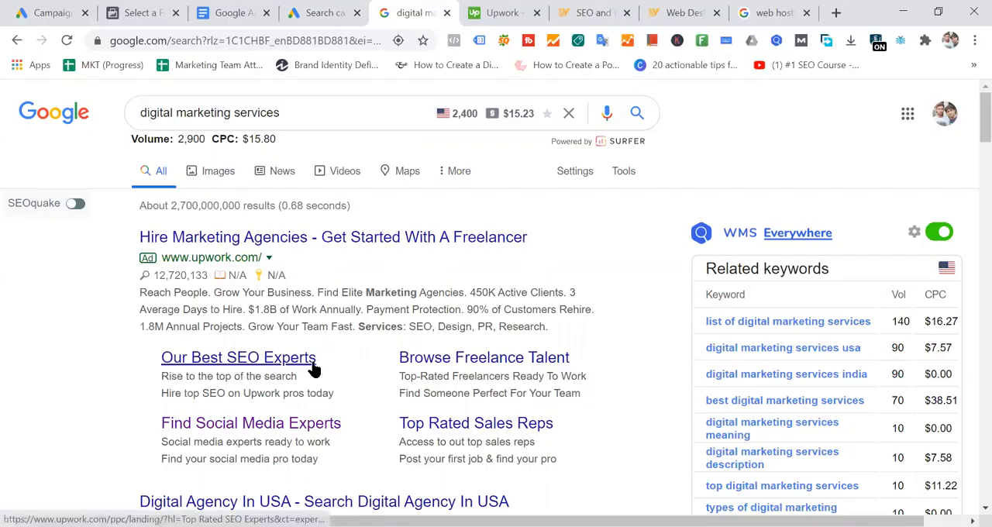
drag(334, 357, 138, 357)
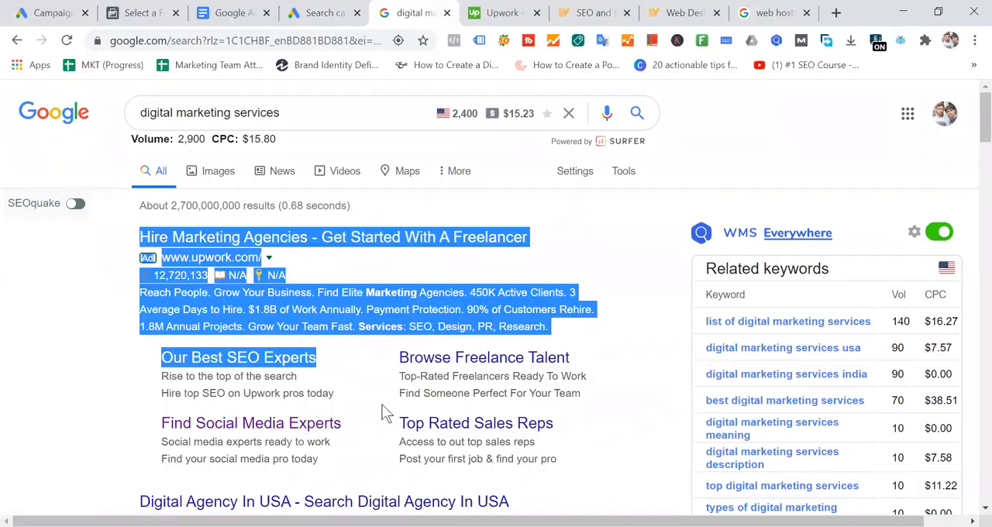
click(360, 426)
drag(358, 424, 132, 425)
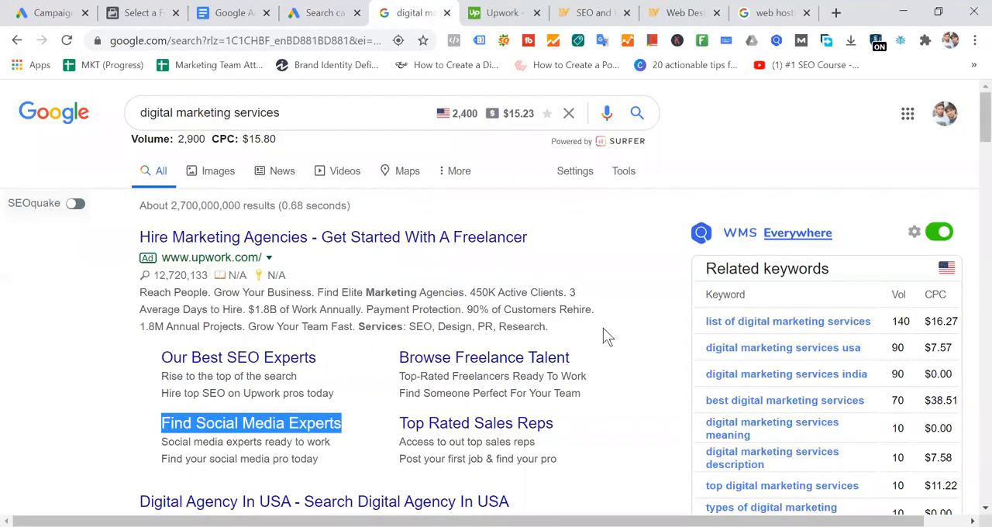
drag(569, 424, 666, 404)
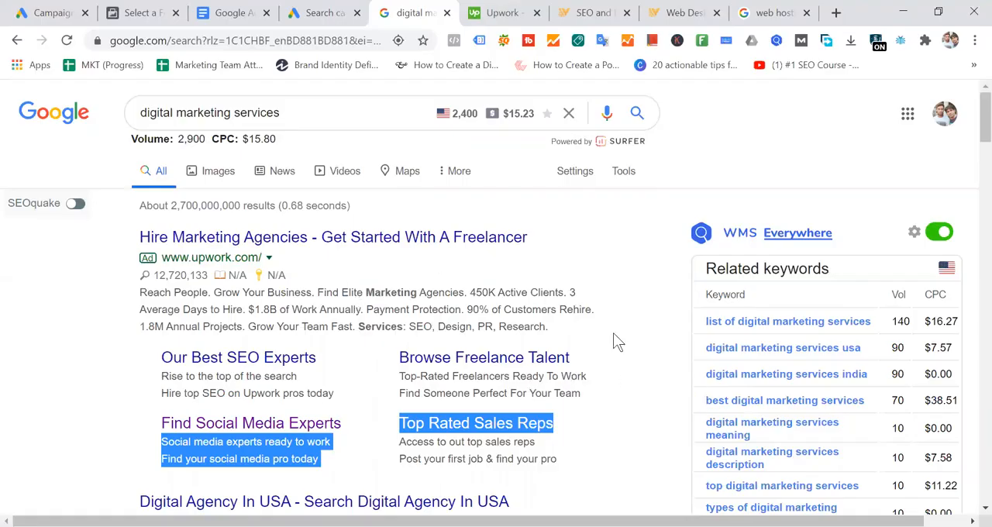
click(552, 263)
drag(553, 237, 80, 231)
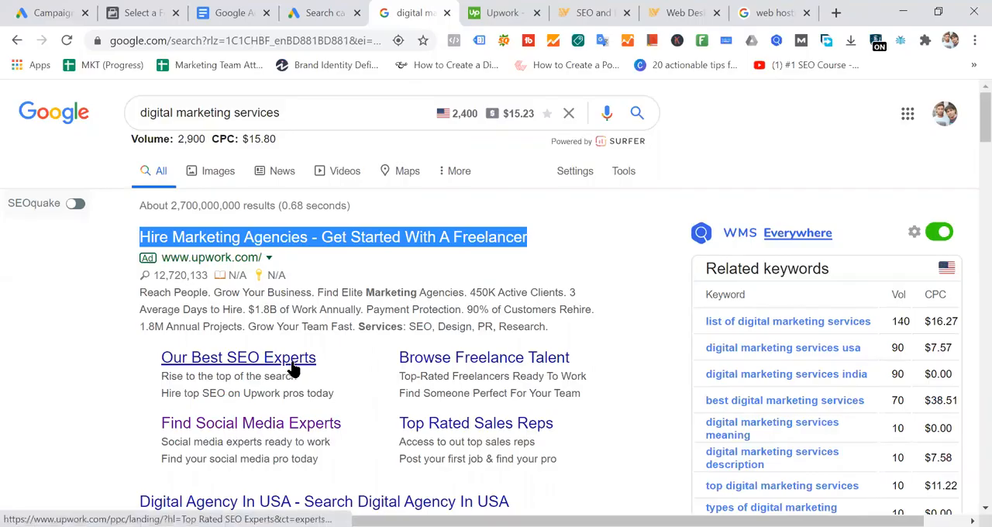
- Return to the Google Ads campaign and review its sitelink and callout extension sections
click(327, 15)
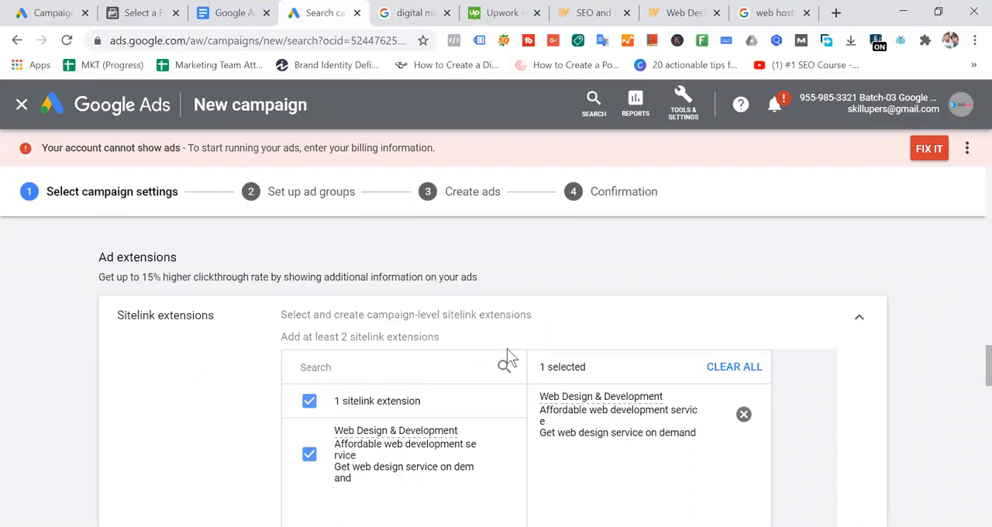
scroll(508, 345, down, 5)
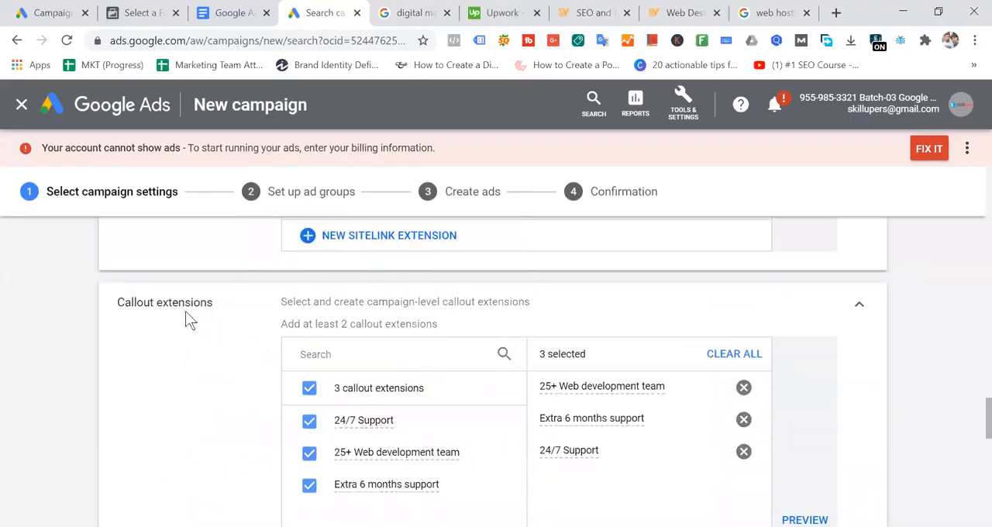
scroll(365, 347, up, 2)
scroll(489, 385, up, 2)
scroll(355, 388, down, 4)
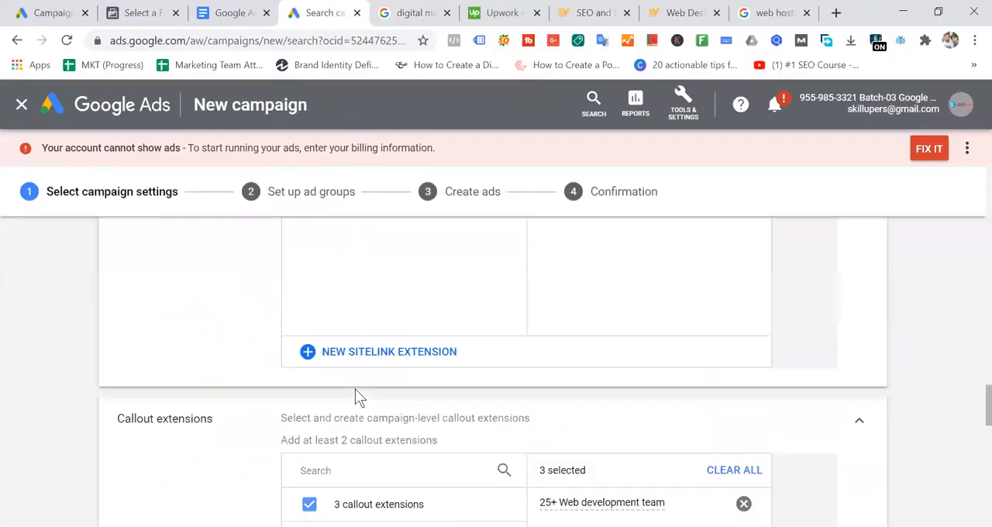
drag(222, 307, 117, 308)
click(117, 308)
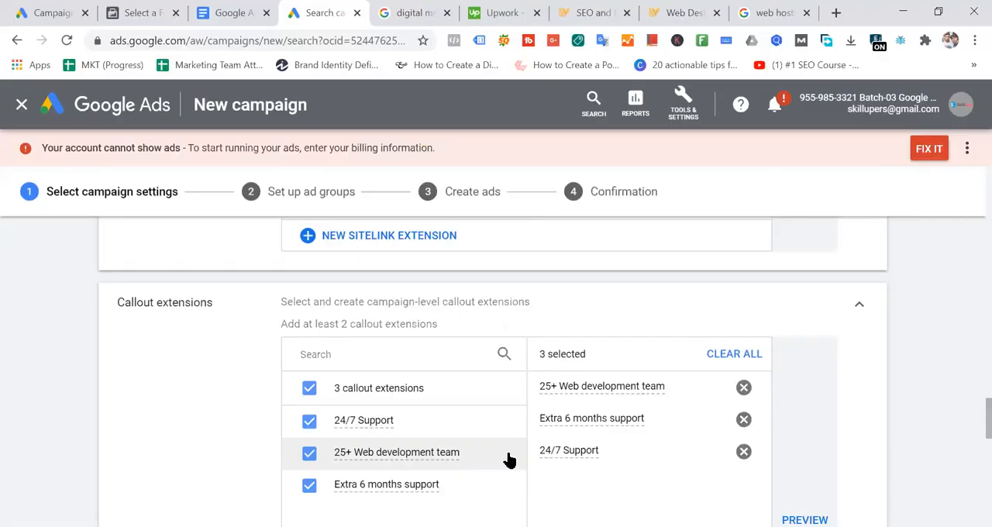
- Start a new call extension in the campaign's Call extensions section
scroll(510, 460, down, 3)
scroll(436, 427, down, 3)
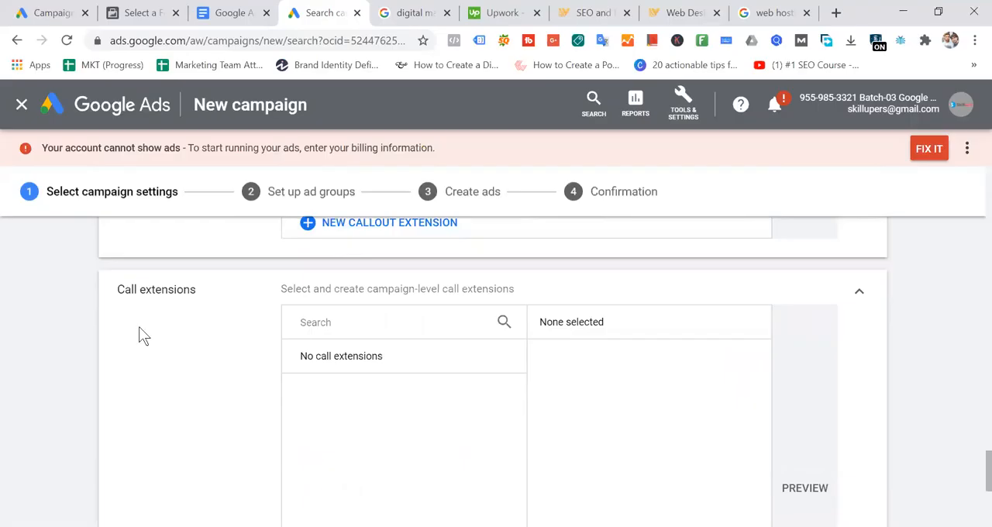
scroll(396, 405, down, 3)
click(374, 426)
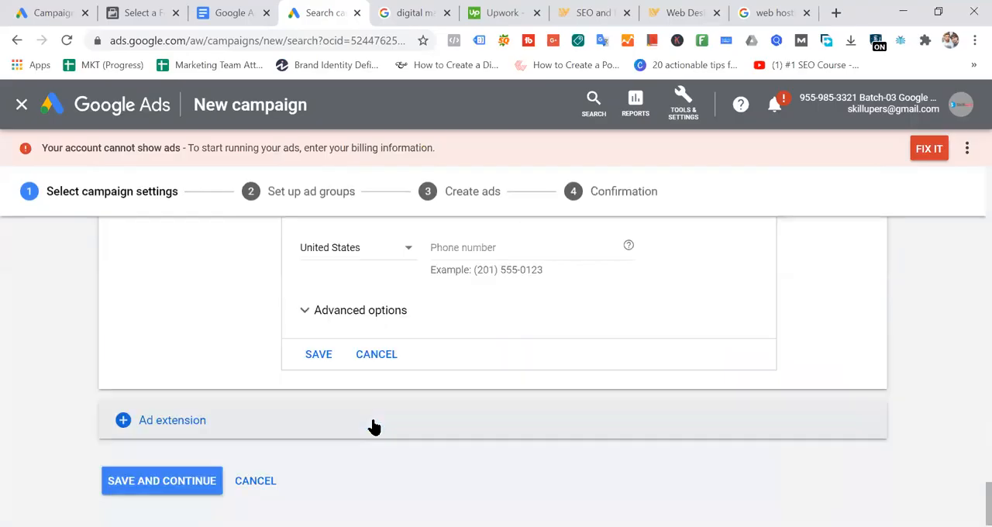
scroll(626, 354, up, 2)
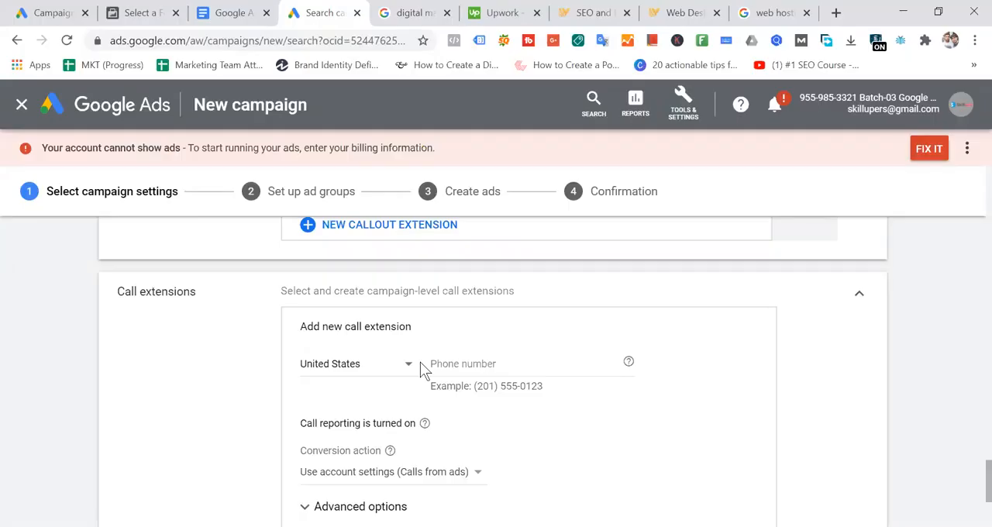
- Look up the business hours, address and phone number at the head of IT Vanilla's web design page
click(673, 13)
scroll(500, 175, up, 5)
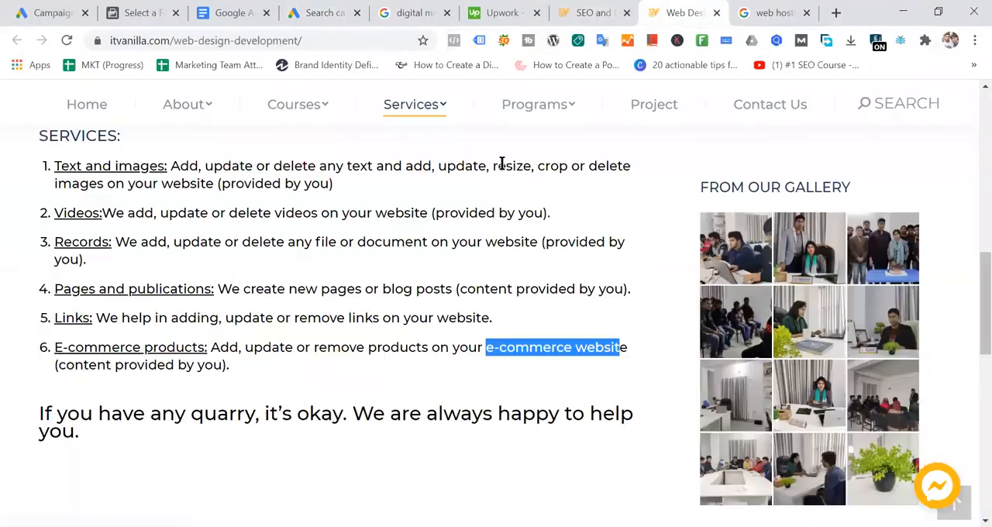
scroll(503, 163, up, 10)
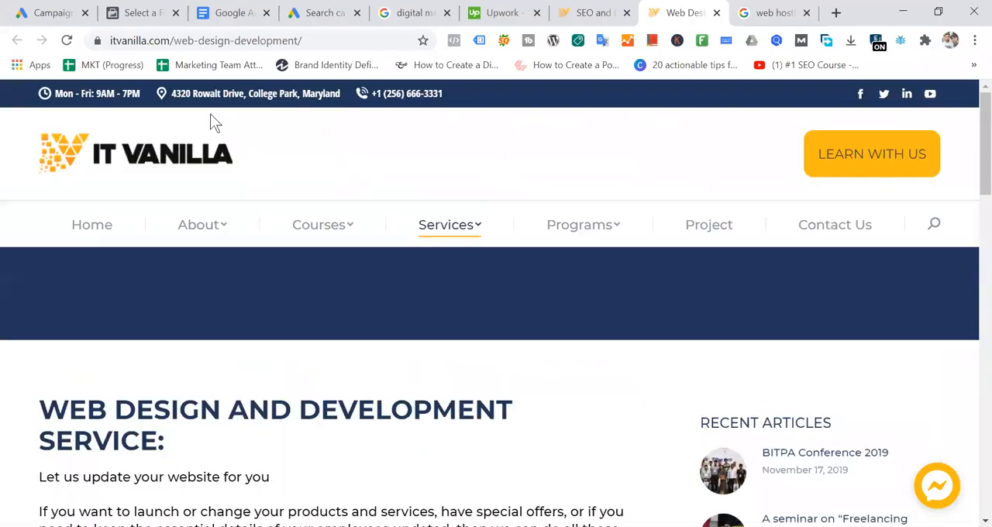
mouse_move(55, 94)
mouse_down()
mouse_move(443, 94)
mouse_move(56, 94)
mouse_up()
click(443, 94)
drag(438, 94, 56, 94)
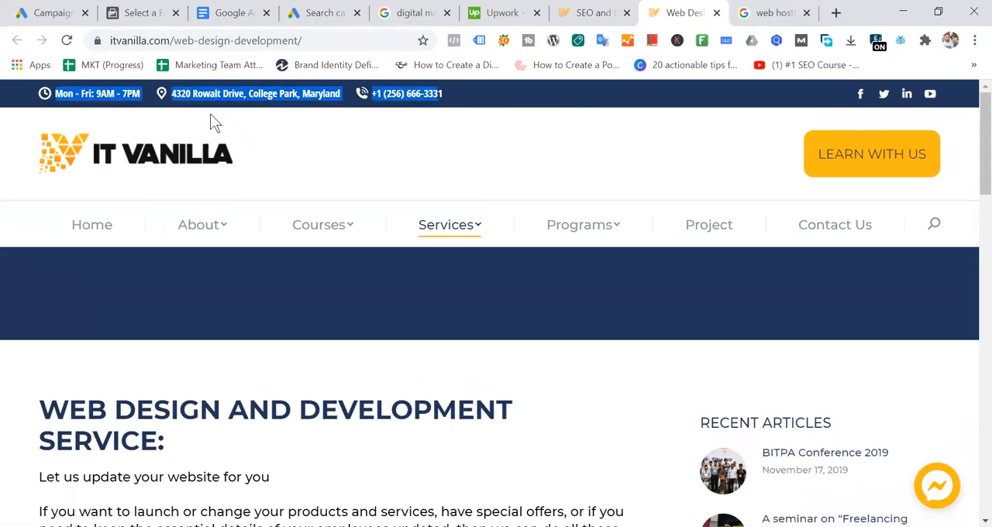
- Go back to the Google Ads campaign and recheck the extension sections above the new call extension form
click(312, 14)
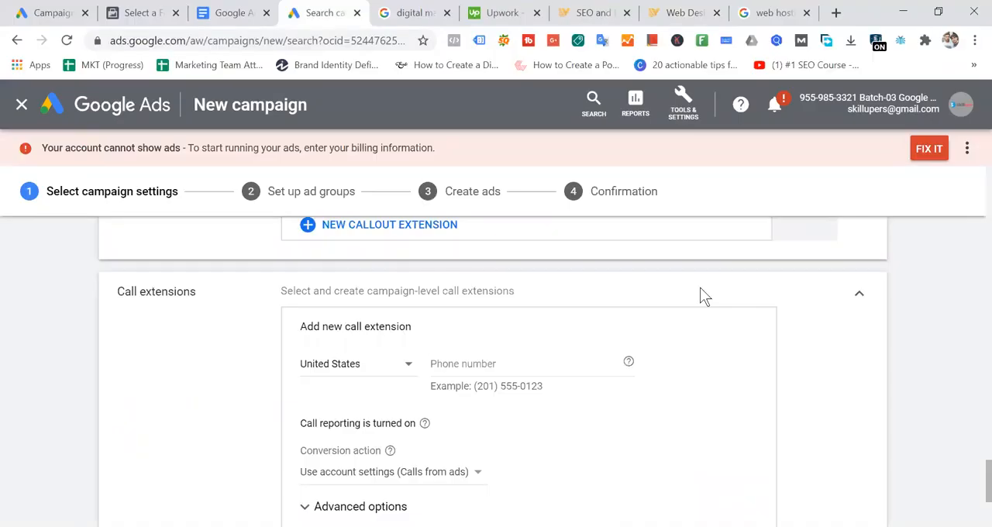
scroll(703, 295, up, 5)
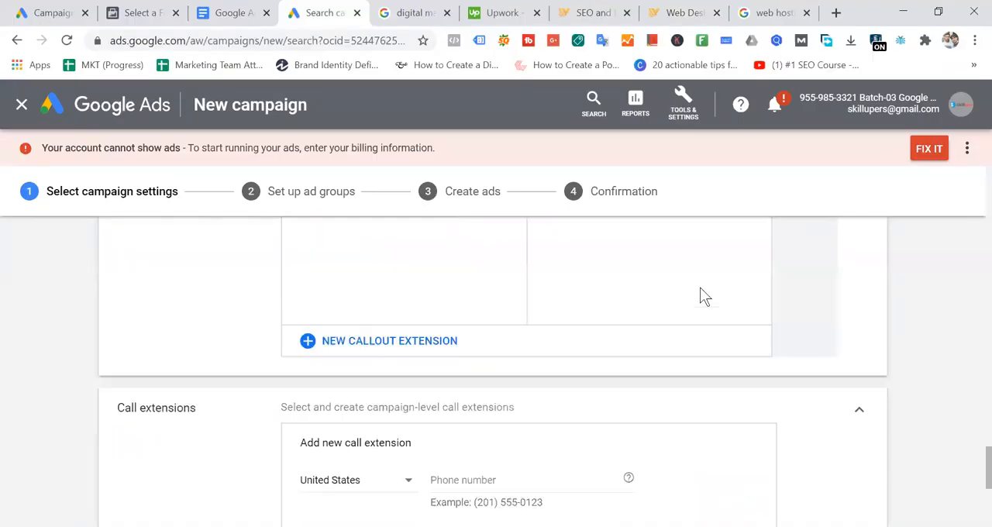
scroll(266, 434, up, 5)
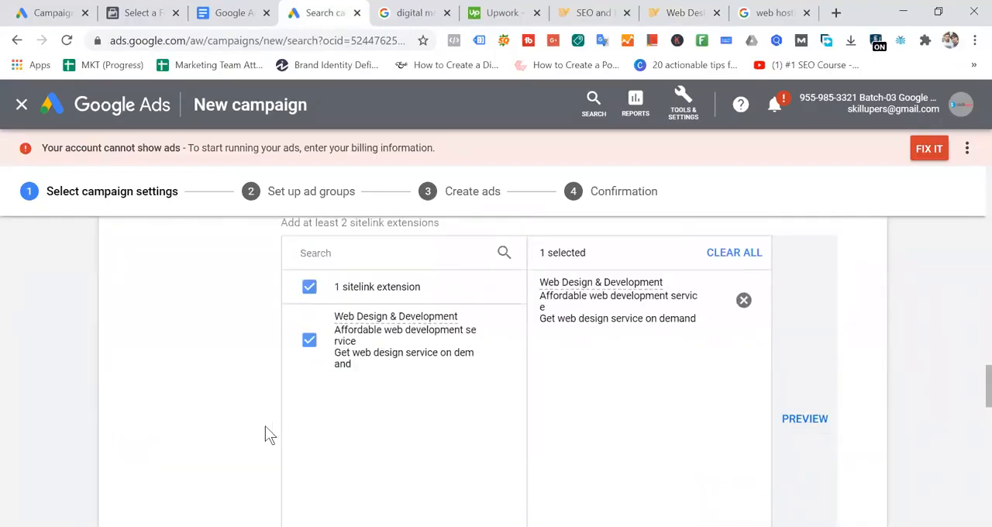
scroll(491, 359, down, 9)
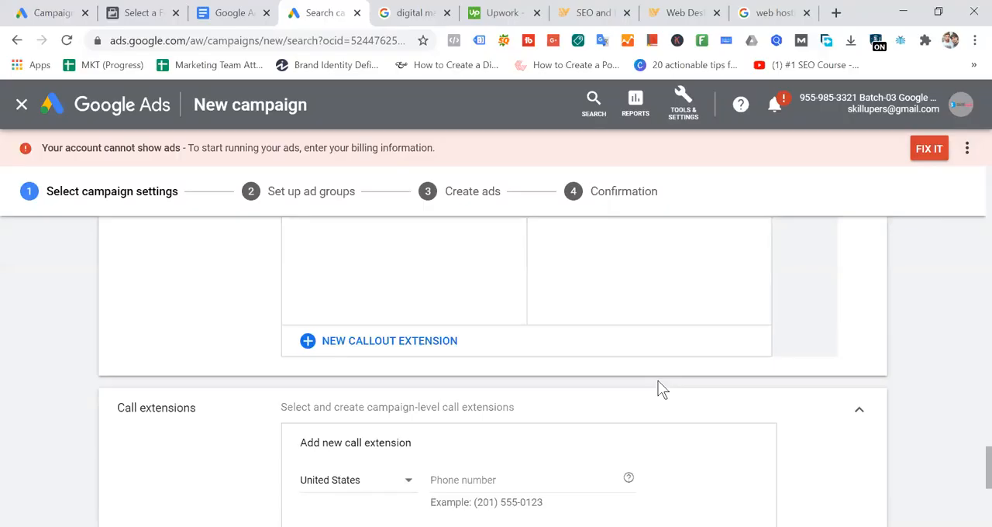
- Recheck the phone number at the head of IT Vanilla's web design page, and return to the Google Ads campaign
click(683, 12)
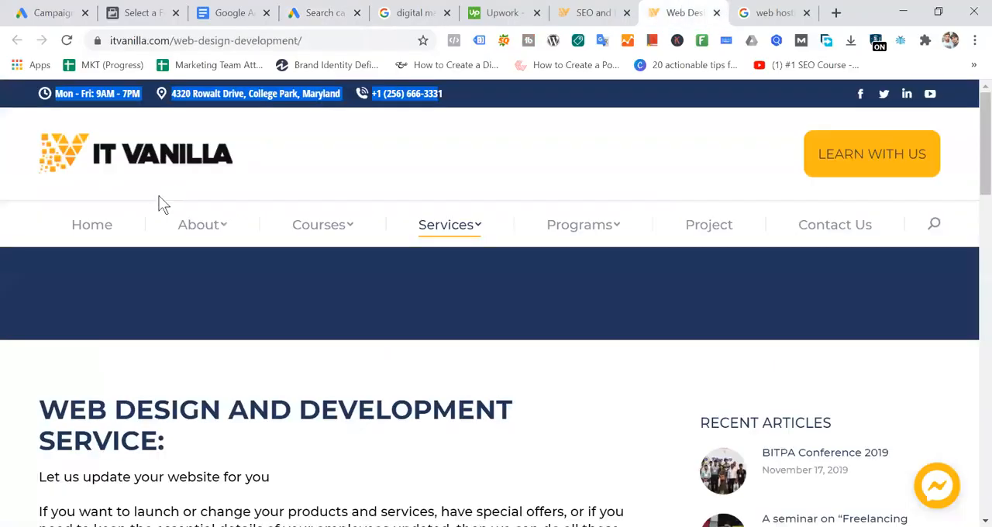
click(407, 176)
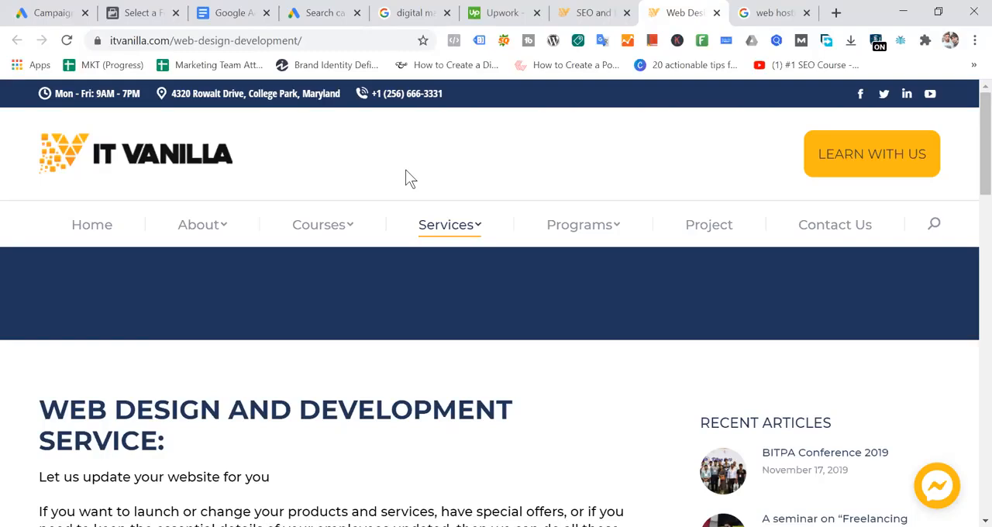
click(314, 11)
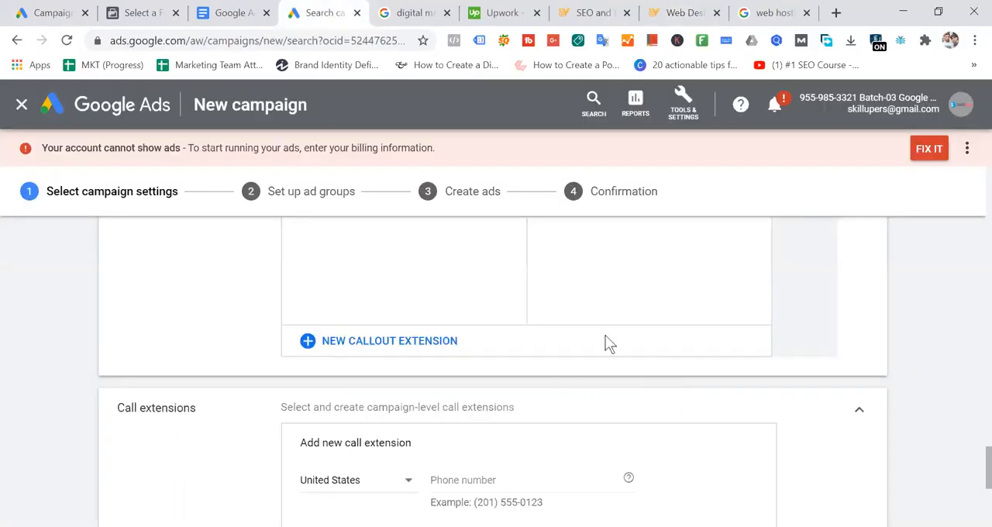
- Set the new call extension's country to Bangladesh, fill in the saved local-format phone number and save the extension
scroll(609, 341, down, 2)
click(405, 366)
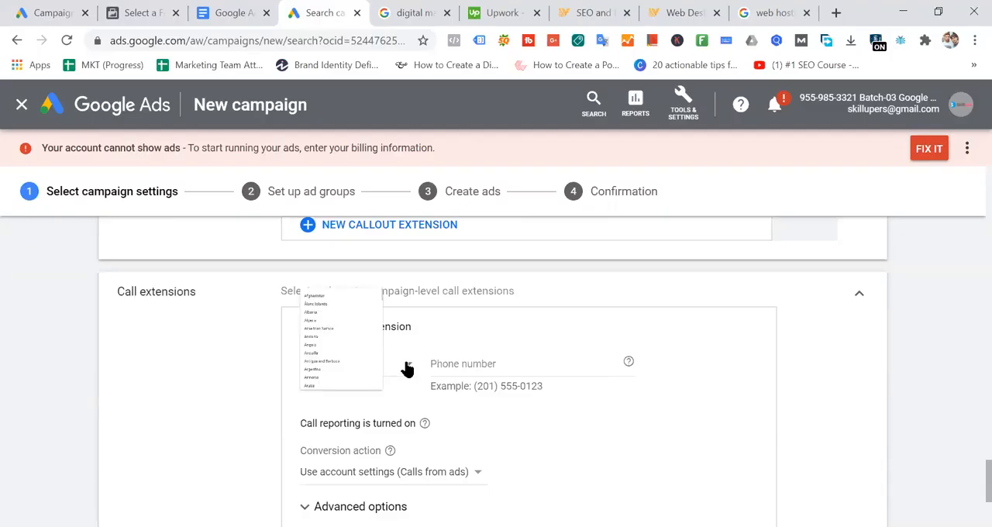
scroll(391, 270, up, 5)
scroll(393, 268, up, 20)
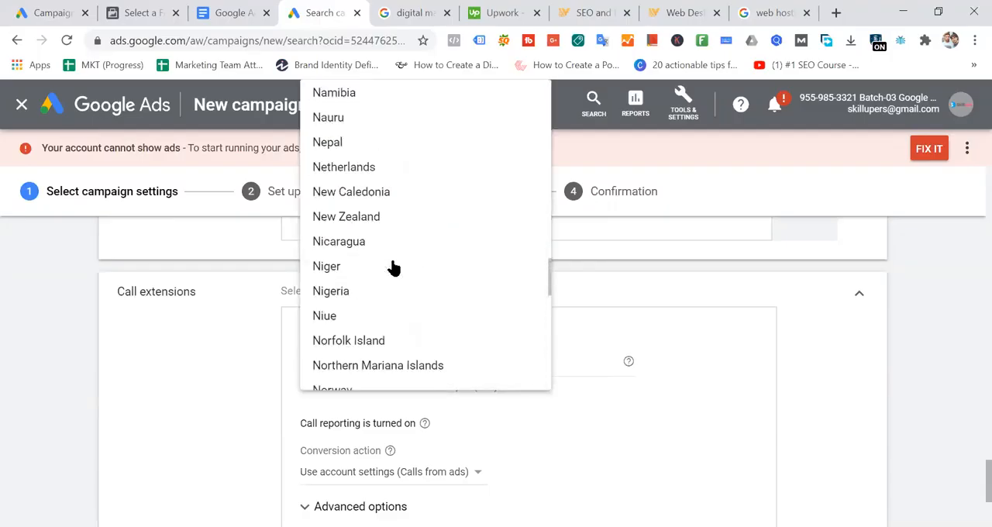
scroll(393, 268, up, 12)
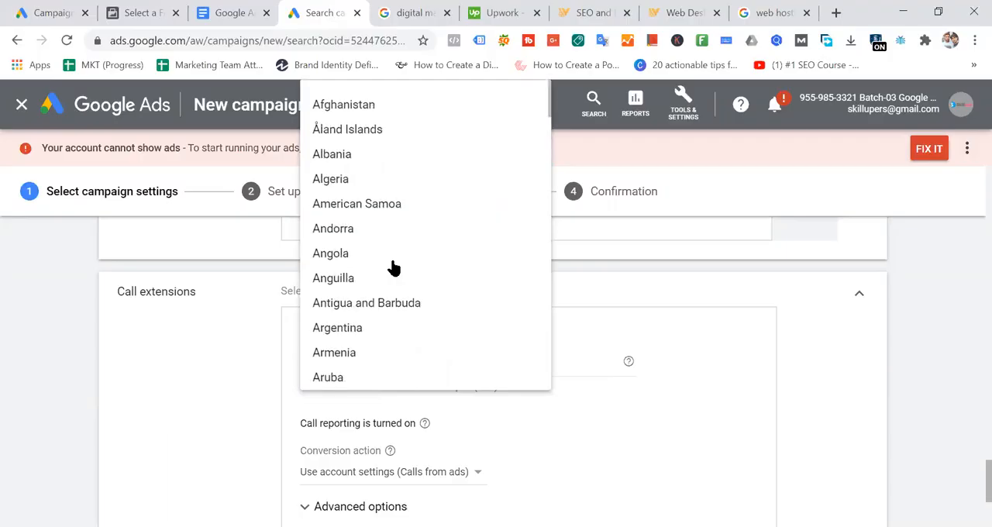
scroll(378, 221, down, 3)
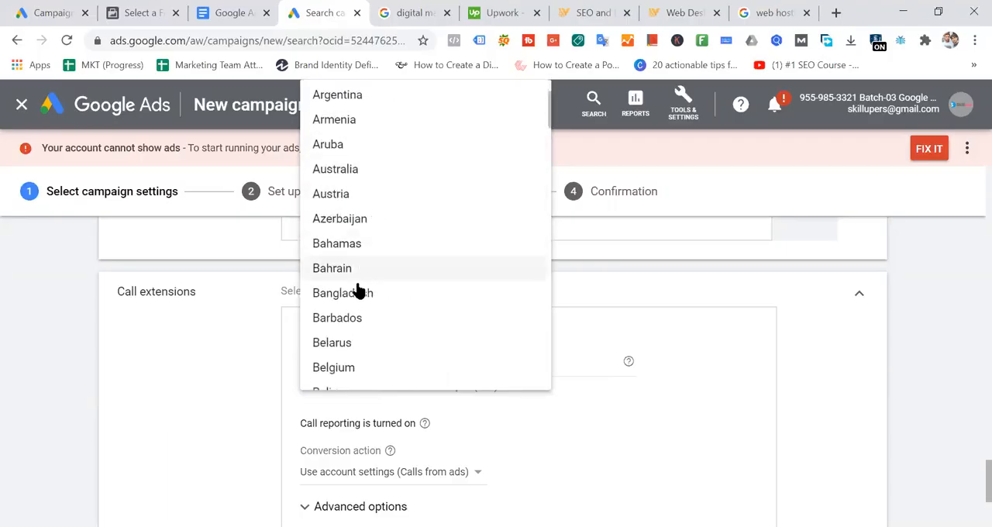
key(Escape)
click(507, 363)
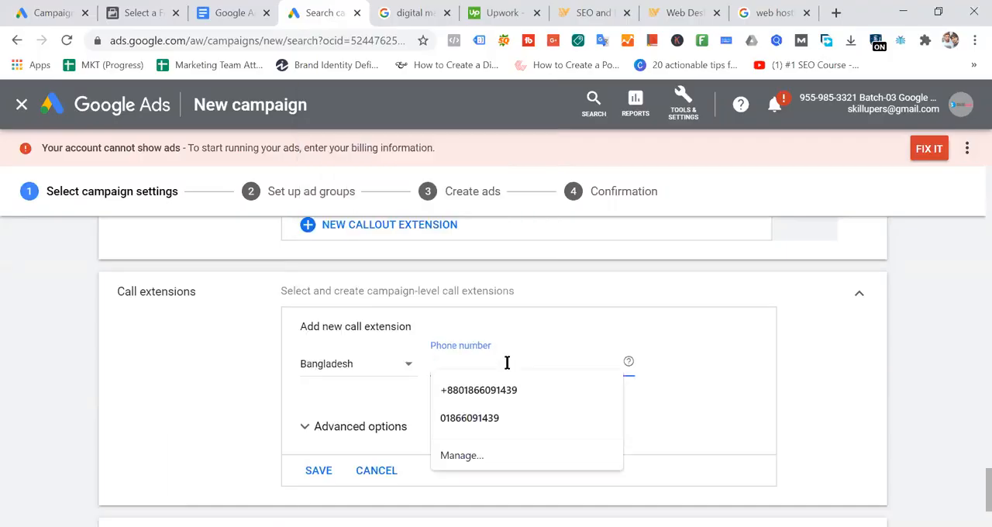
click(504, 421)
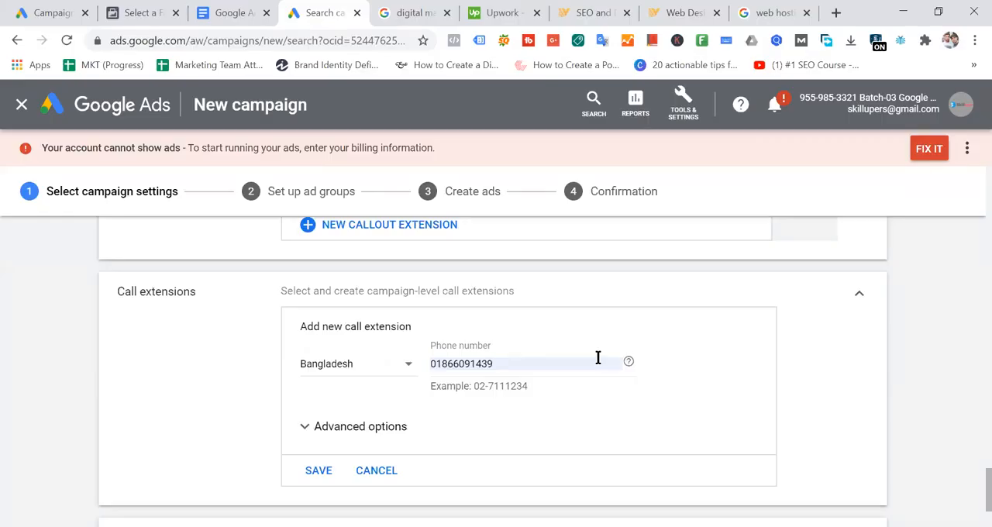
scroll(597, 355, down, 2)
click(326, 355)
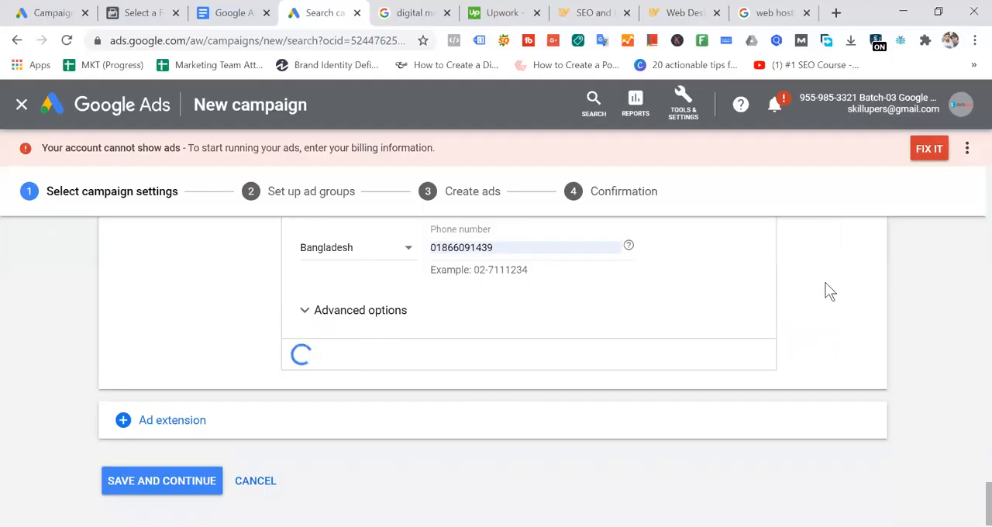
- Add an App extensions section to the campaign and start a new app extension in it
click(191, 415)
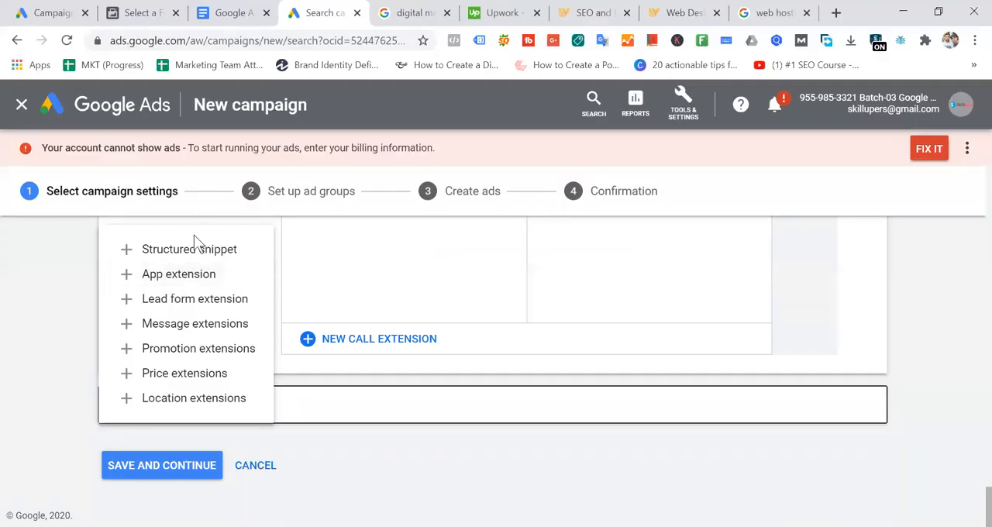
click(203, 281)
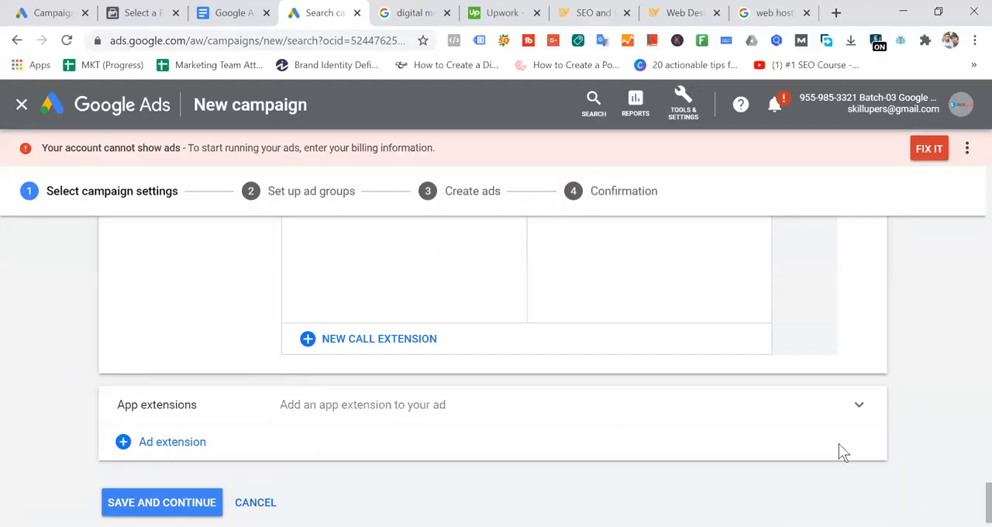
click(448, 415)
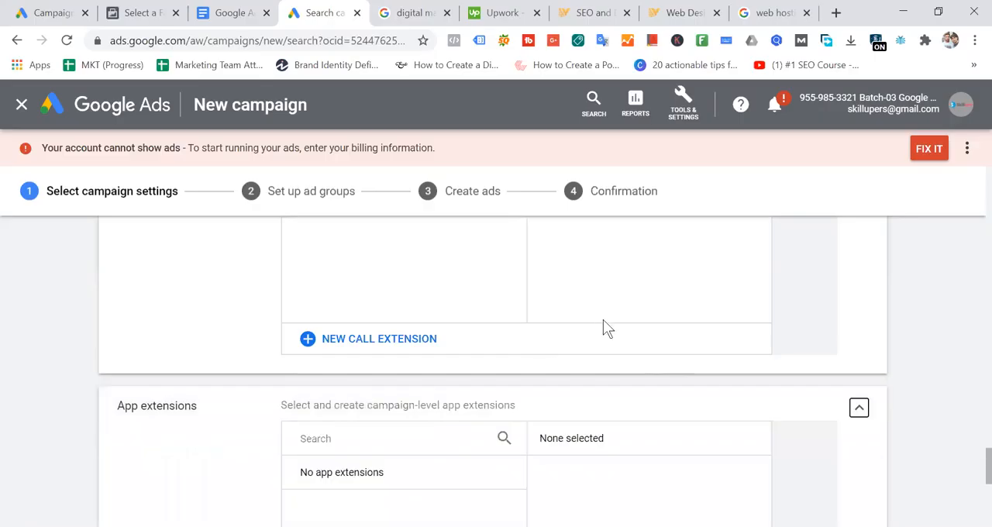
scroll(575, 404, down, 3)
scroll(575, 405, down, 5)
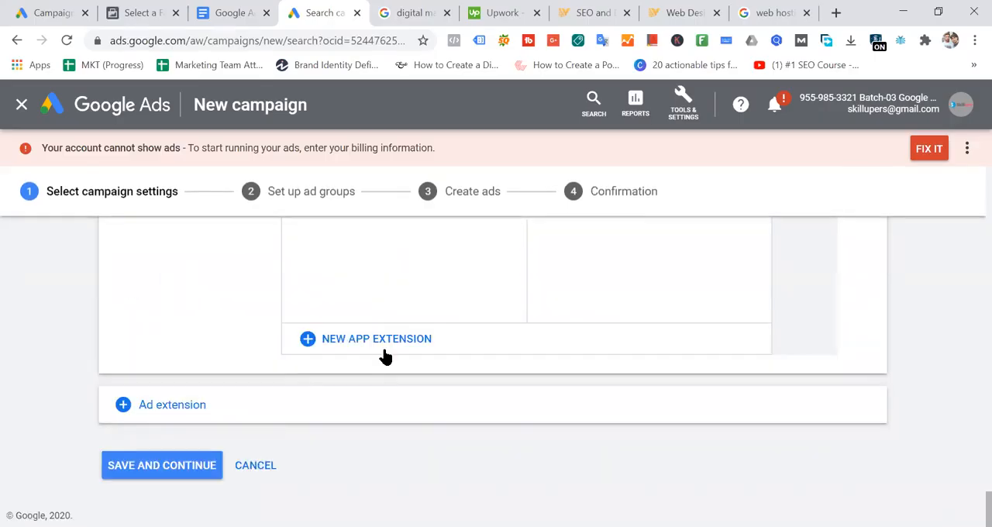
scroll(408, 357, up, 3)
scroll(405, 387, down, 3)
click(395, 353)
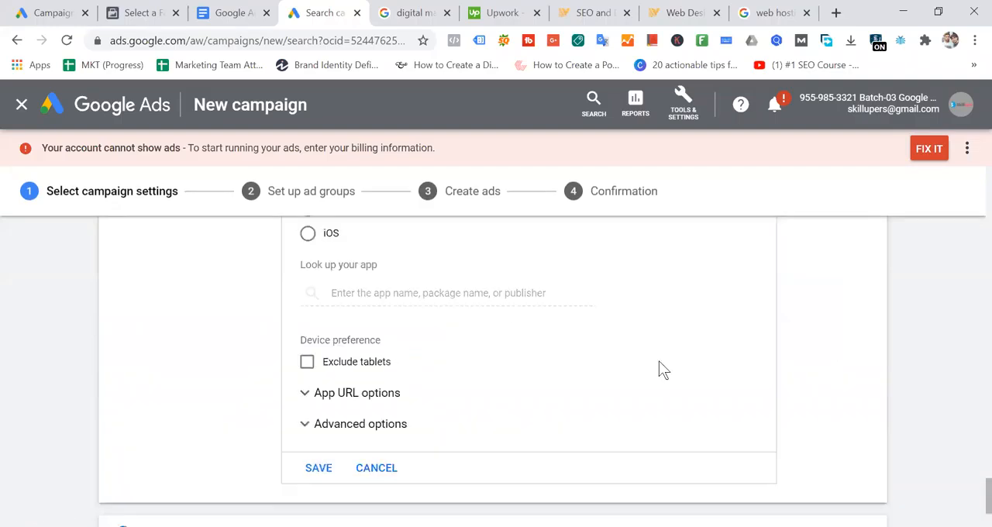
scroll(659, 364, up, 3)
scroll(661, 357, down, 2)
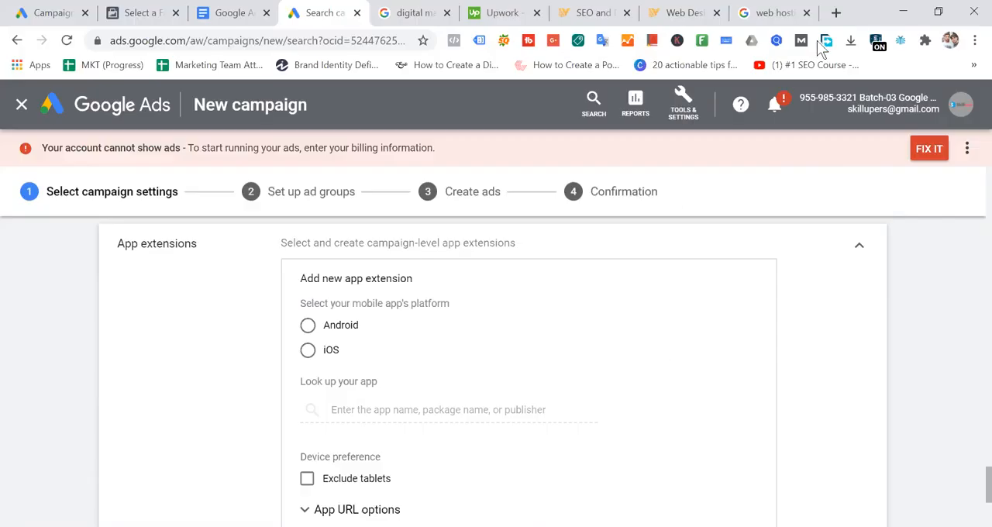
- Open the foodpanda.com.bd website in a new browser tab
click(835, 12)
text(p)
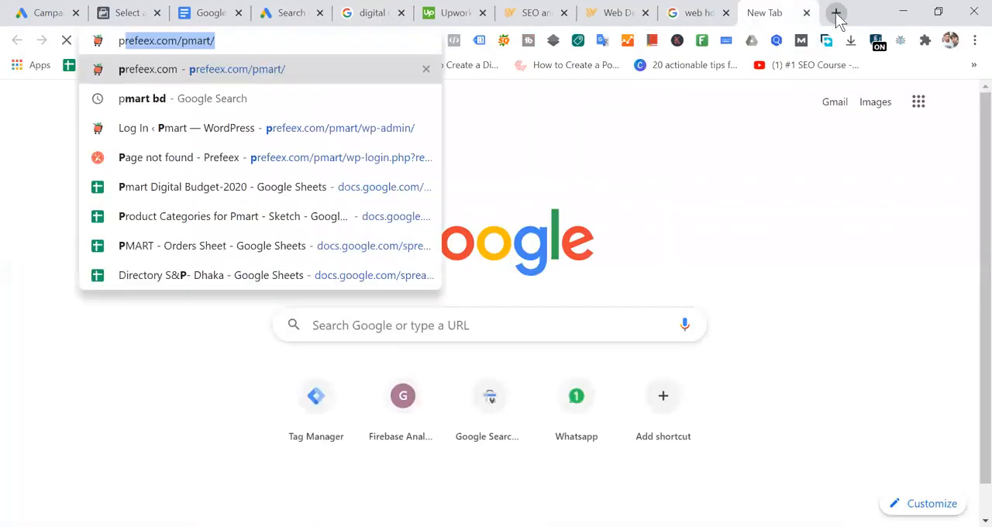
key(BackSpace)
key(BackSpace)
text(ffod)
key(BackSpace)
key(BackSpace)
key(BackSpace)
key(BackSpace)
text(ood)
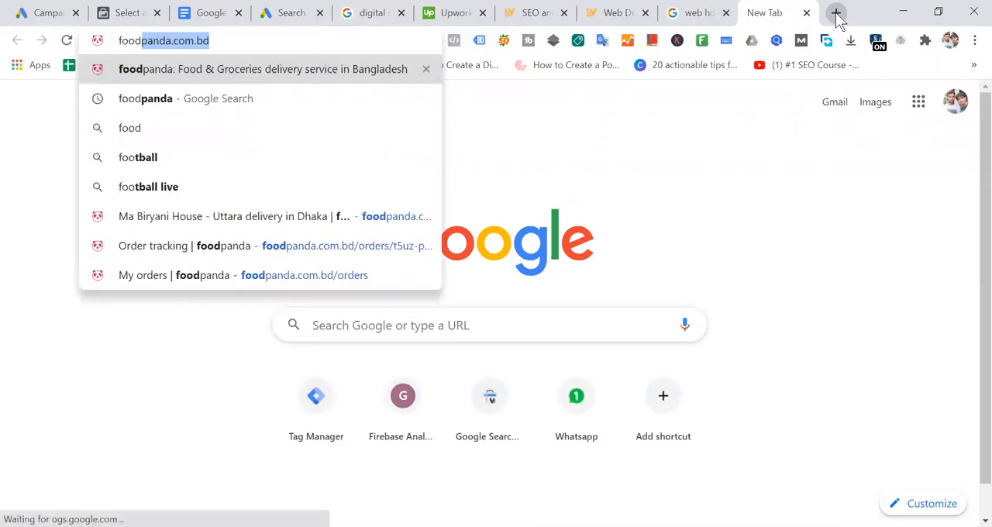
key(Return)
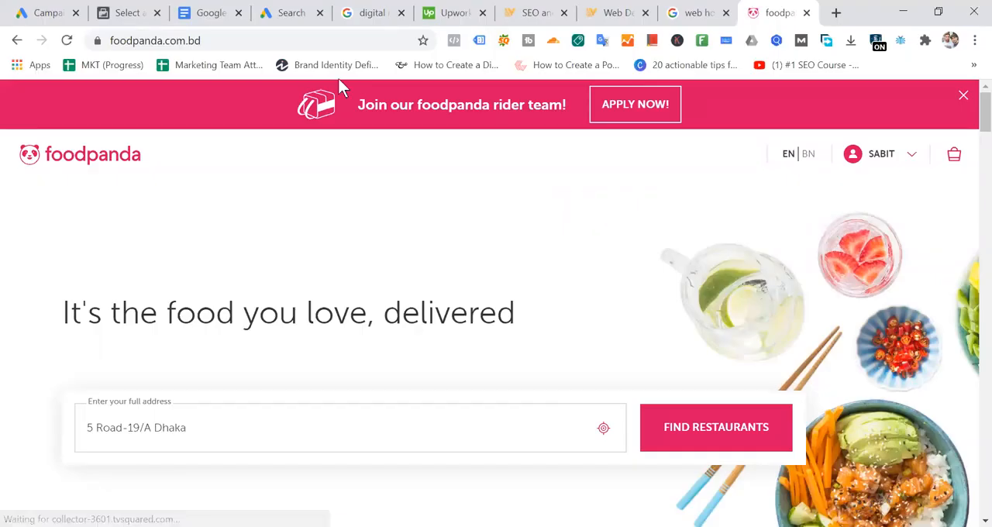
- Compare the blank app extension form in Google Ads with the foodpanda website
click(294, 13)
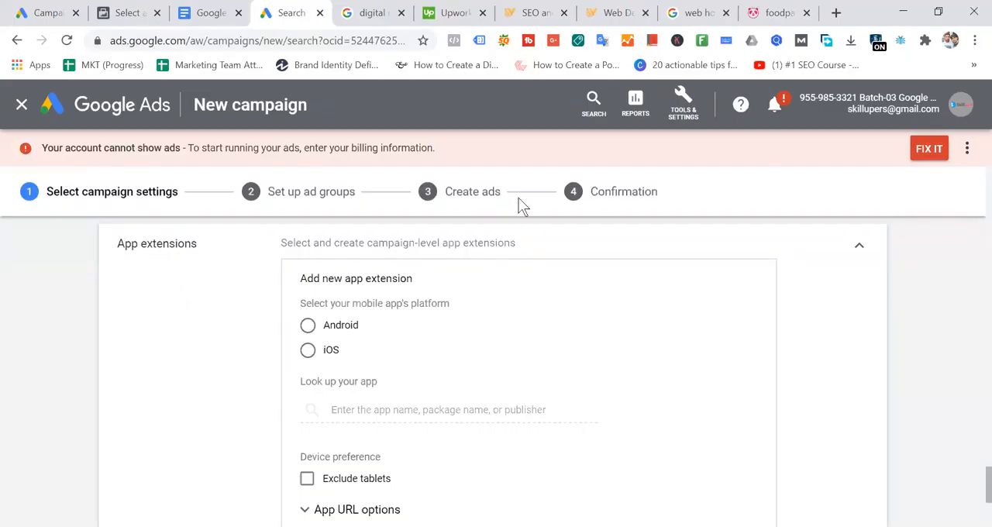
click(773, 13)
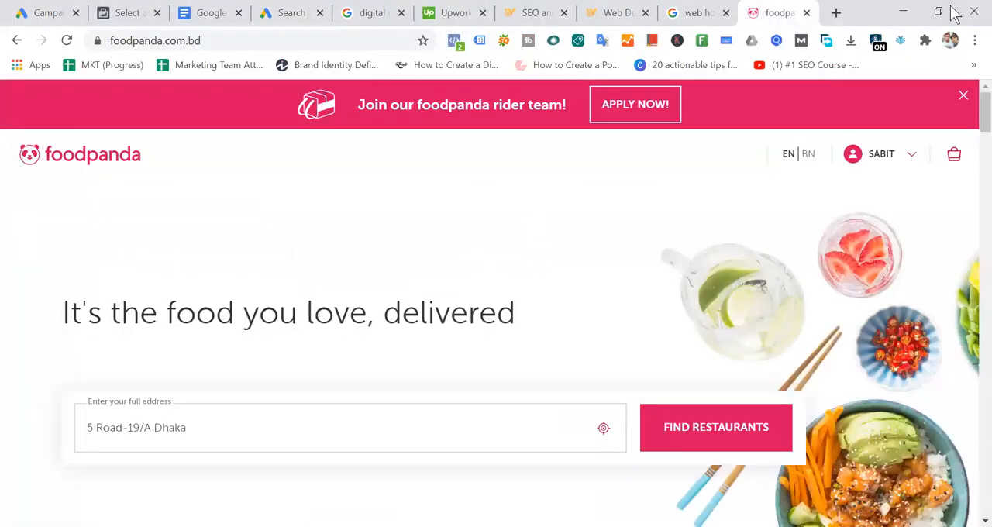
click(836, 14)
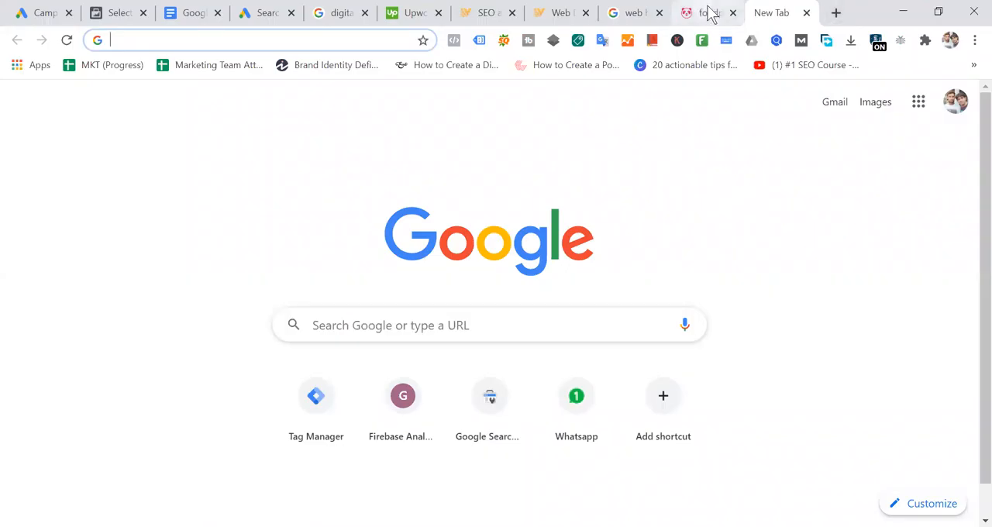
click(712, 16)
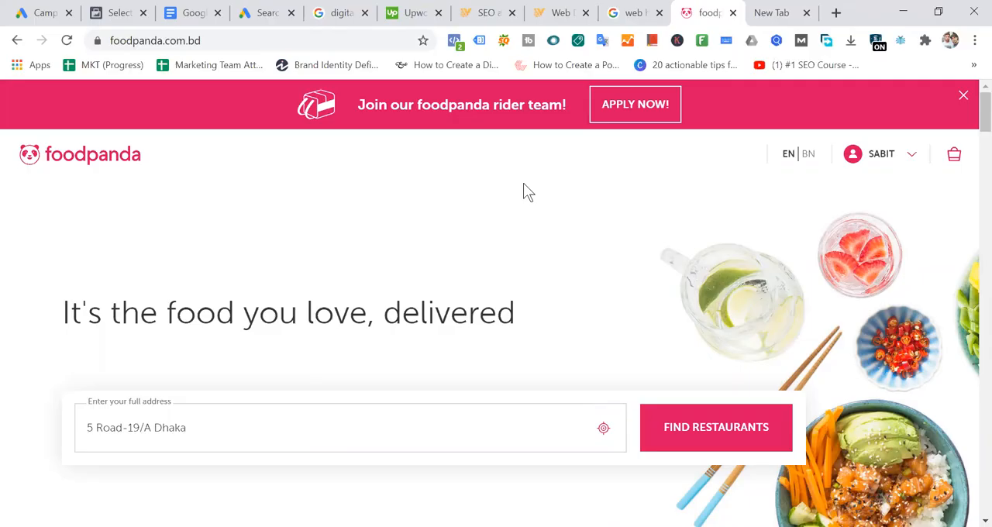
- Back in Google Ads, set the app extension's platform to Android, look up foodpanda and select "foodpanda - Local Food & Grocery Delivery"
click(261, 13)
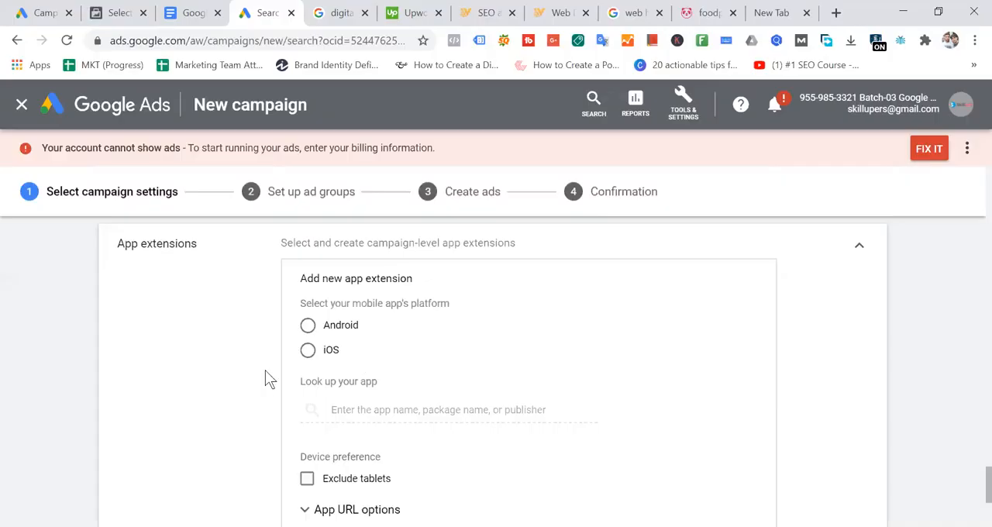
click(310, 328)
click(449, 409)
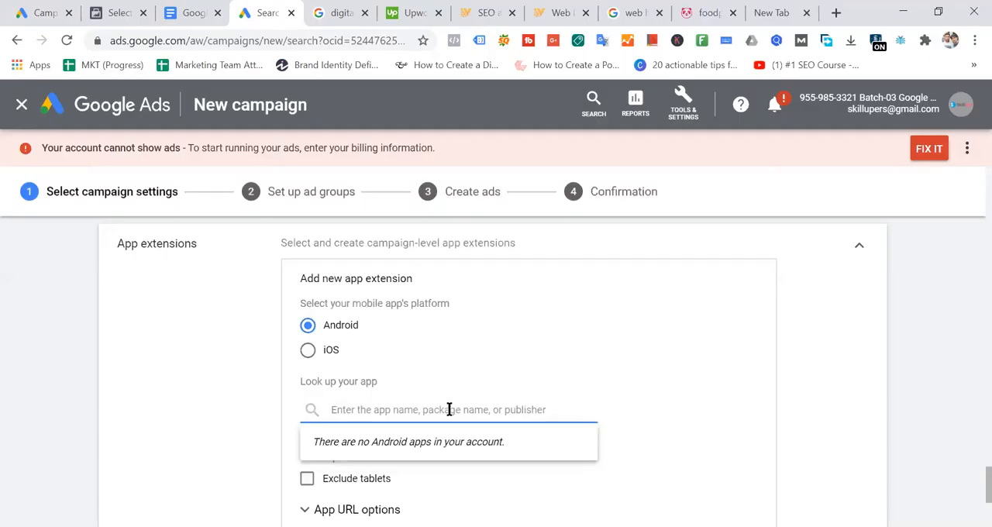
text(food)
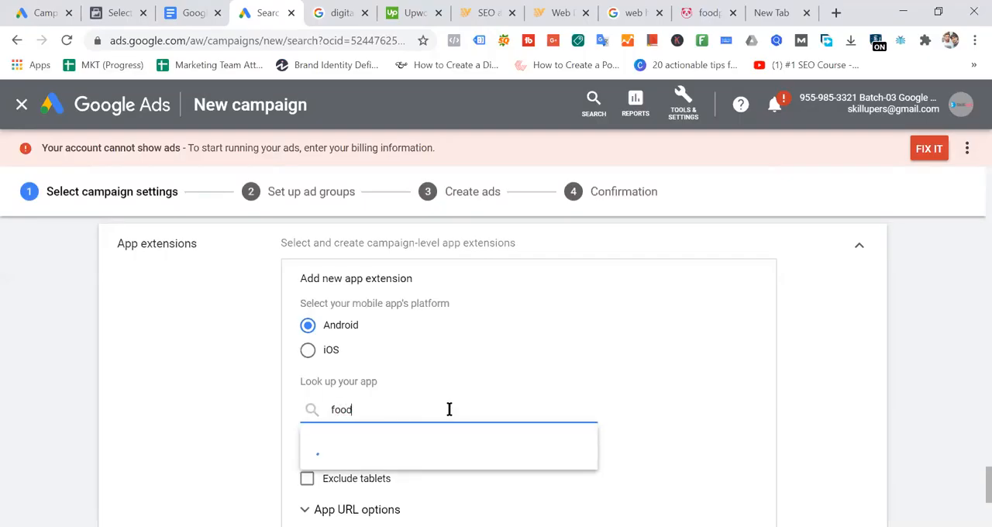
text(panda)
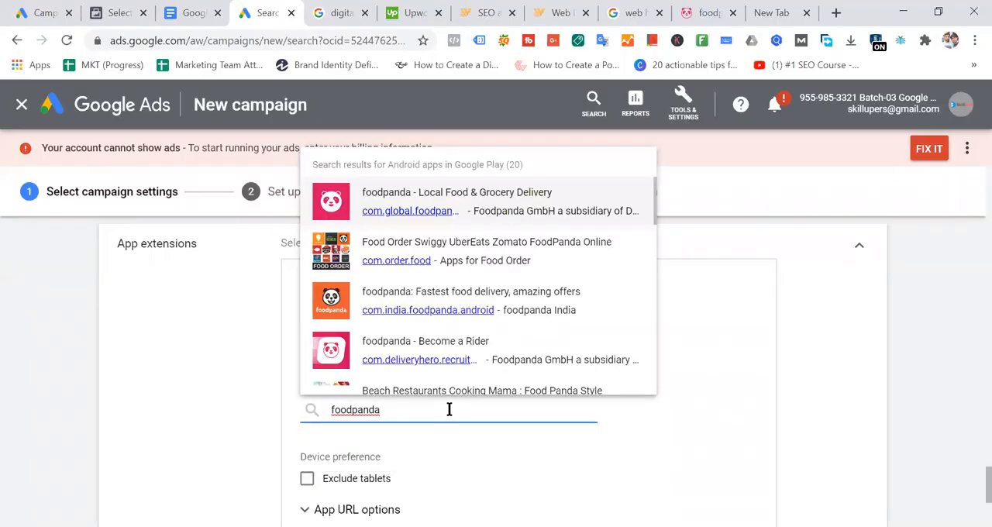
click(413, 203)
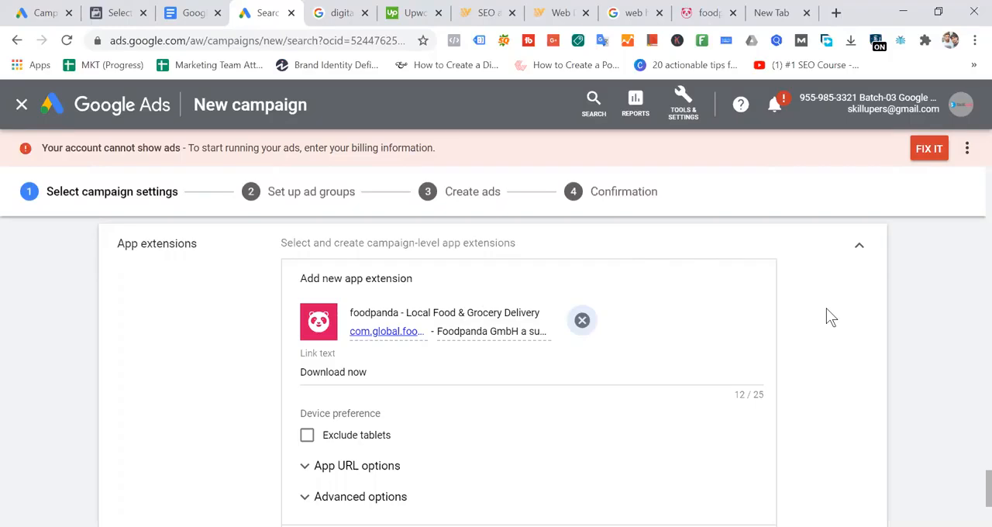
- Look through the account's Setup tools, and return to the app extension form
click(683, 105)
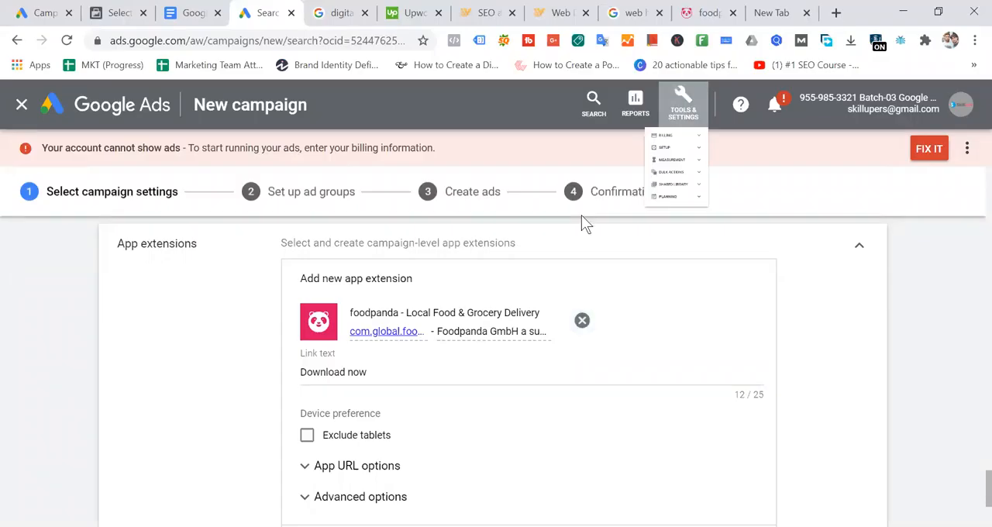
click(680, 192)
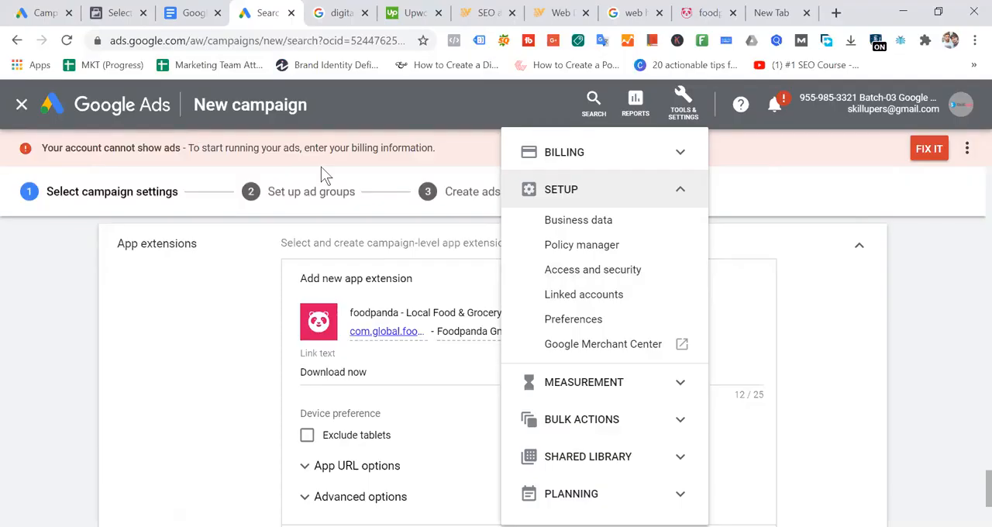
click(201, 305)
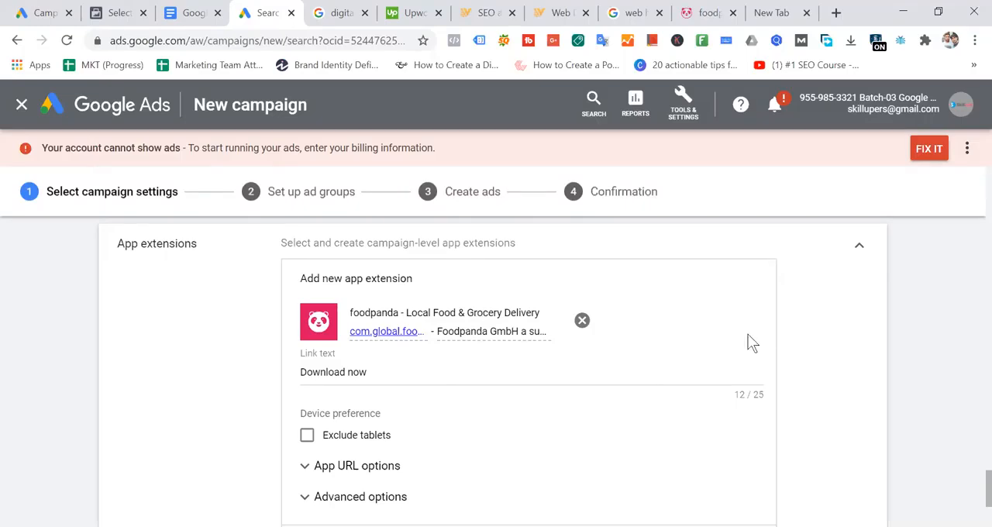
- Open the account's Linked accounts page in a separate browser tab and switch to it
click(684, 105)
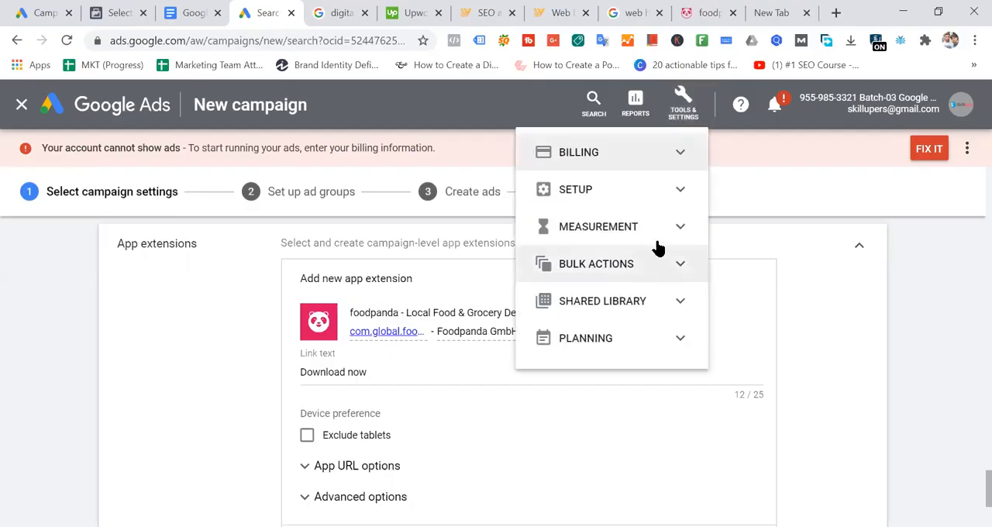
click(680, 195)
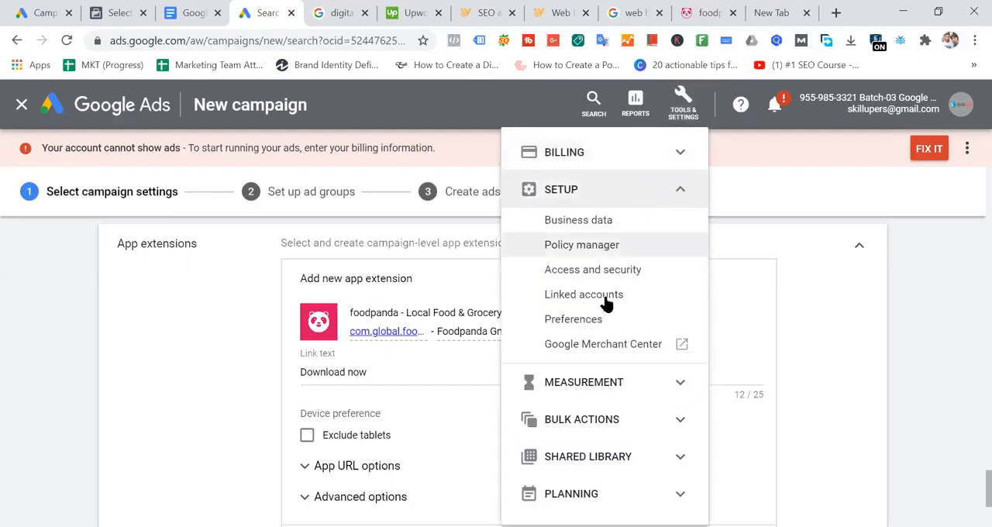
right_click(607, 299)
click(646, 327)
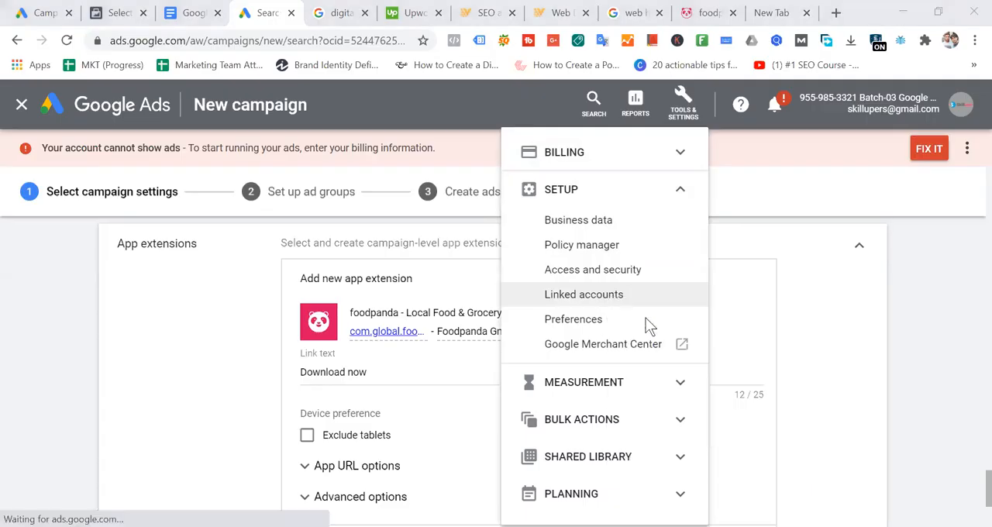
right_click(608, 297)
click(644, 312)
click(293, 13)
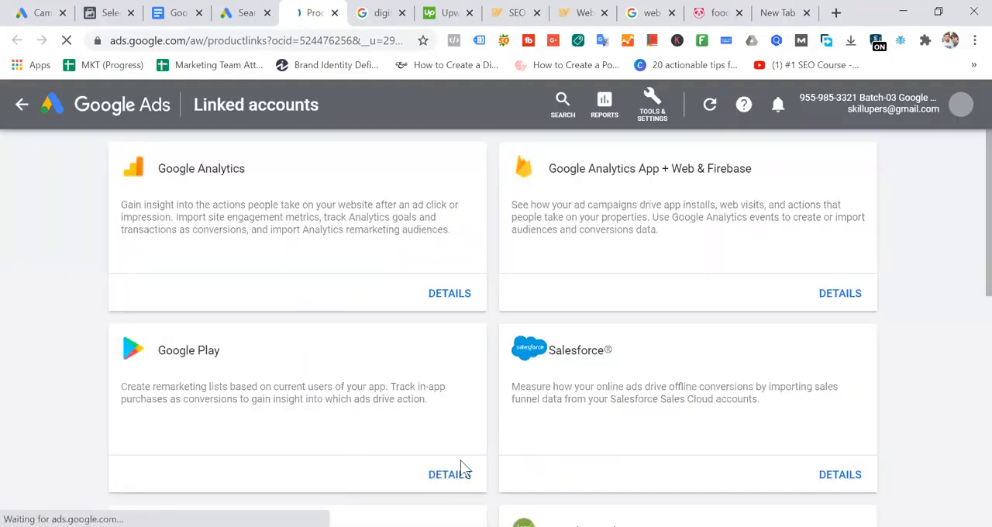
- Open the Google Play link request form in Linked accounts, and return to the campaign's app extension form
click(450, 476)
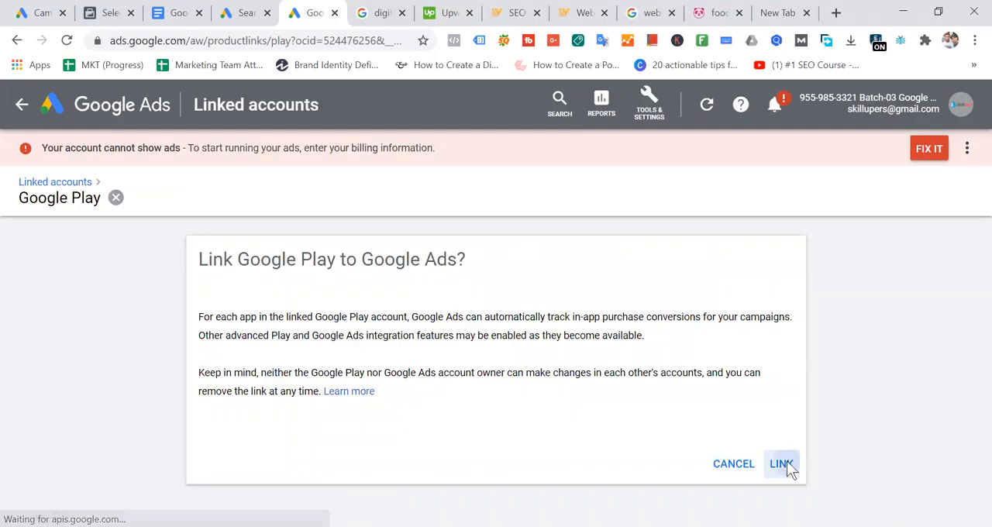
click(785, 464)
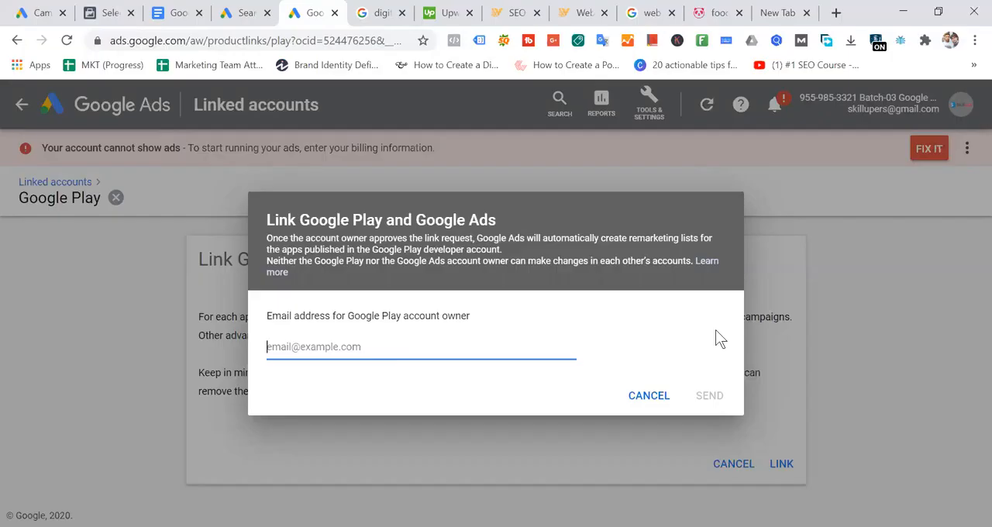
click(241, 12)
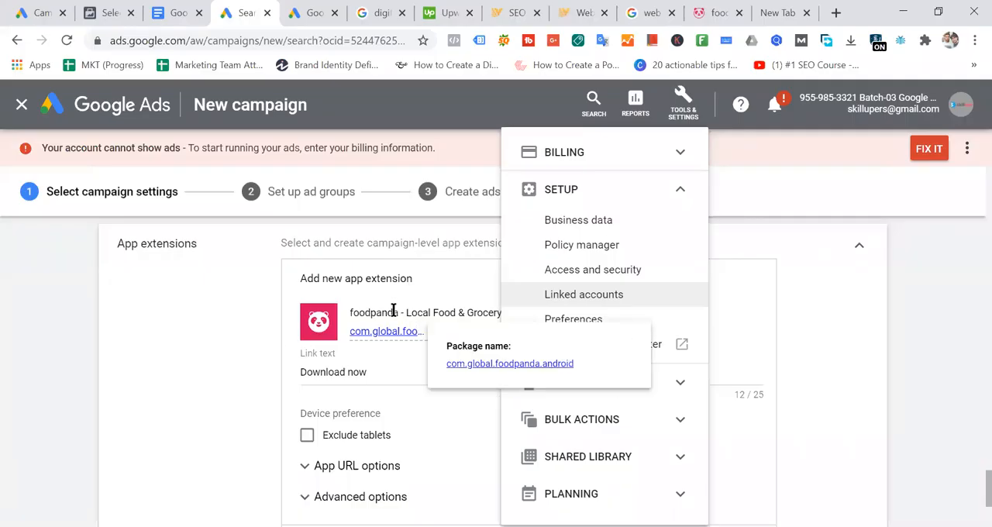
click(201, 303)
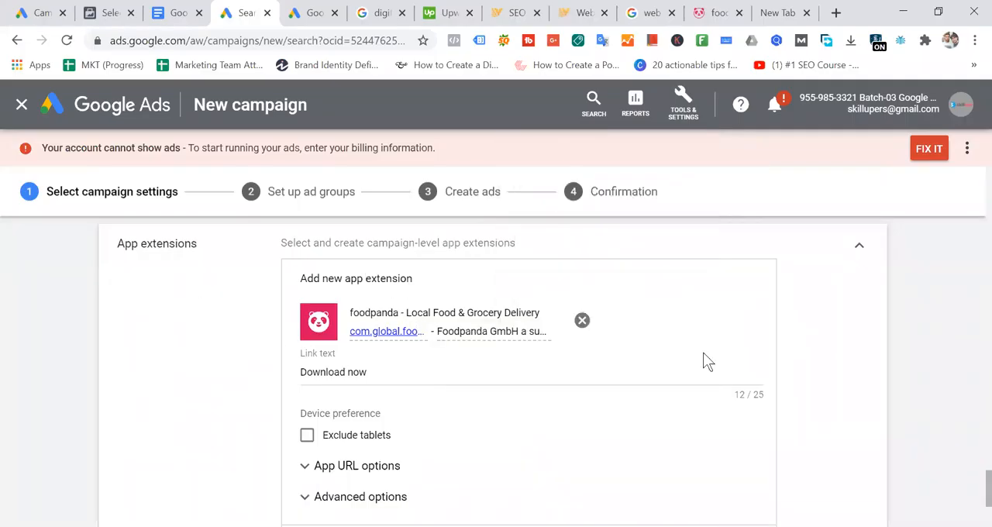
- Save the foodpanda app extension with the link text "Download now" and without excluding tablets
scroll(651, 353, down, 2)
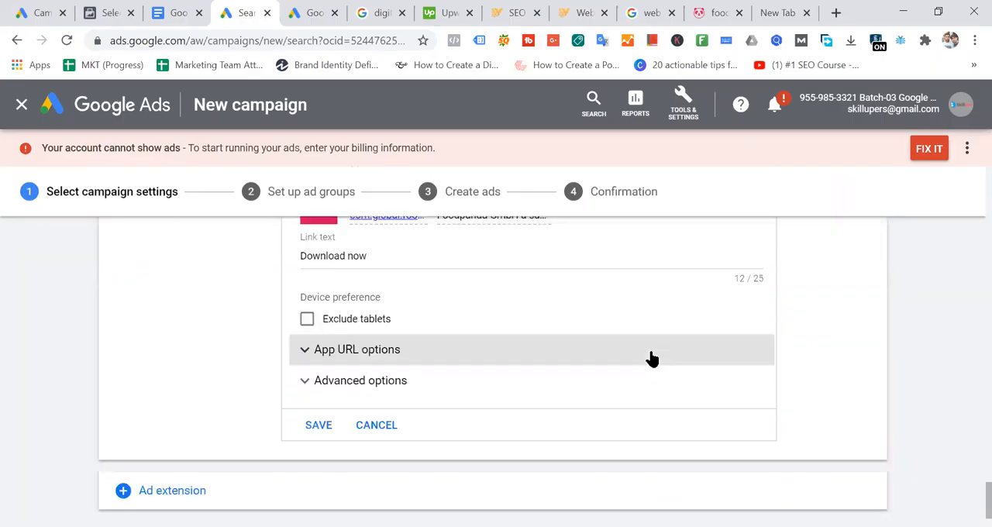
click(308, 320)
click(307, 321)
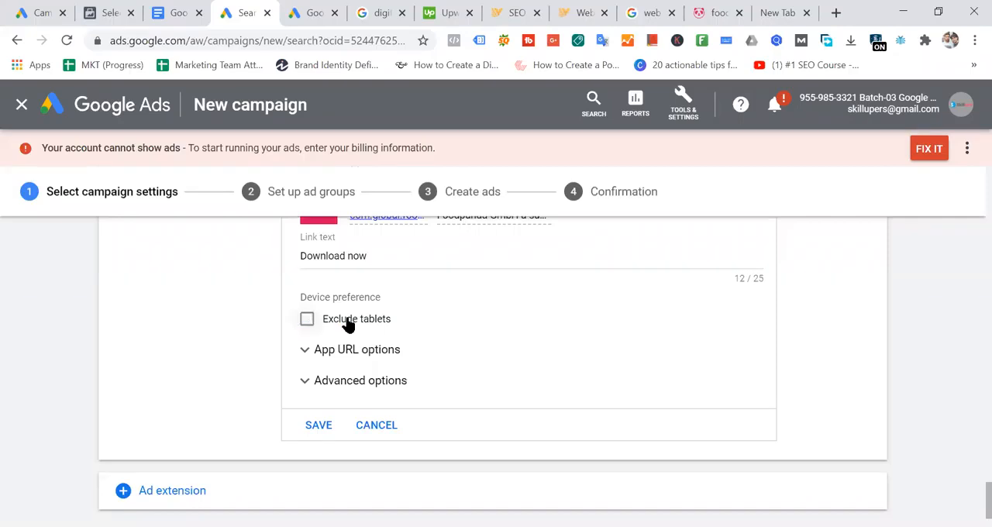
scroll(606, 325, down, 1)
click(328, 346)
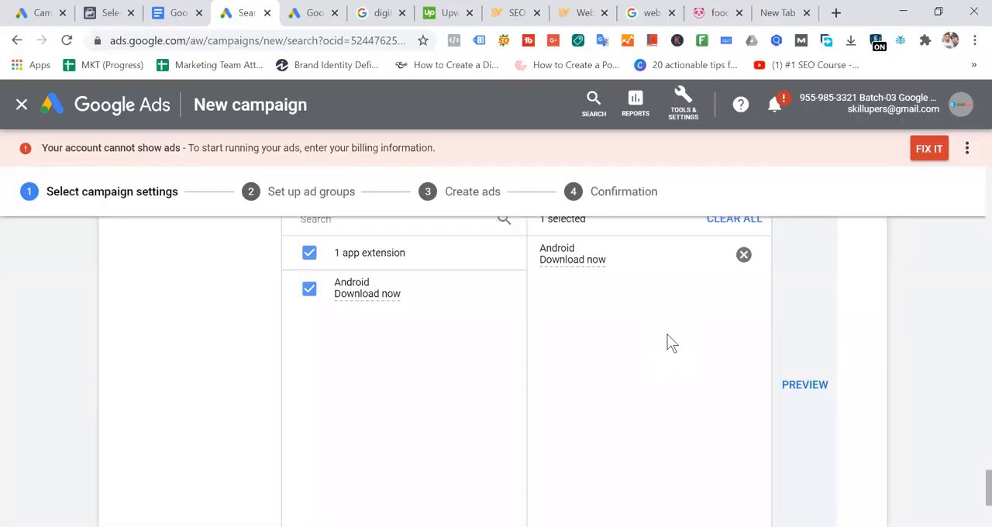
- Add a Location extensions section to the campaign below the app extensions
scroll(310, 334, down, 3)
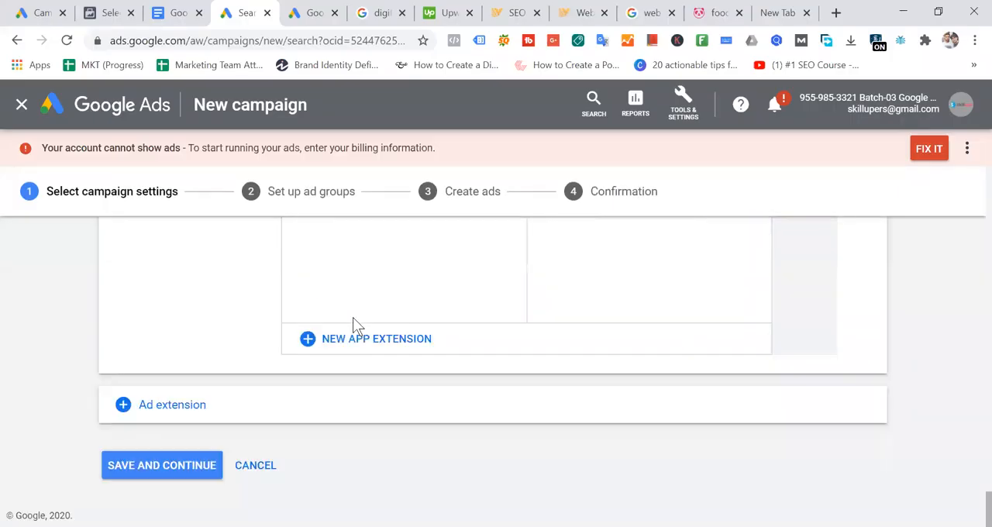
click(195, 411)
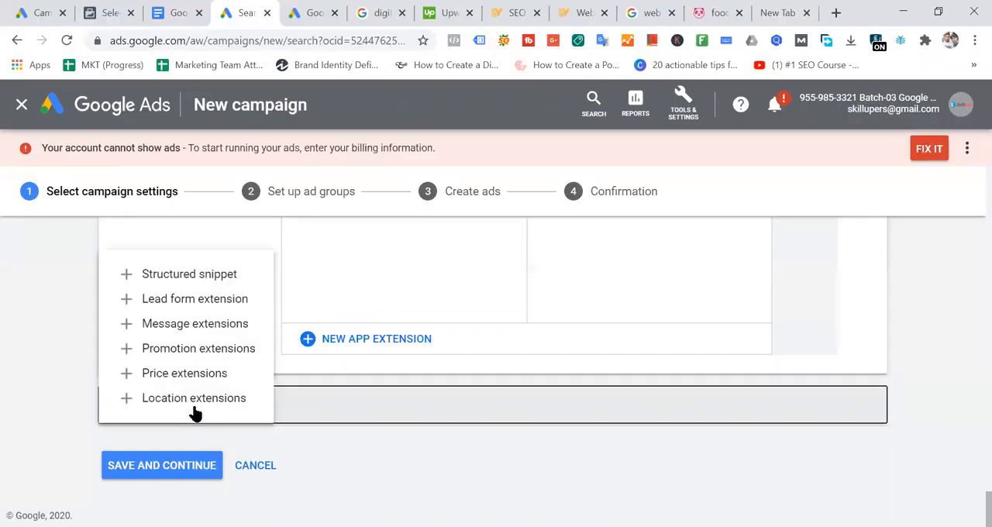
click(195, 403)
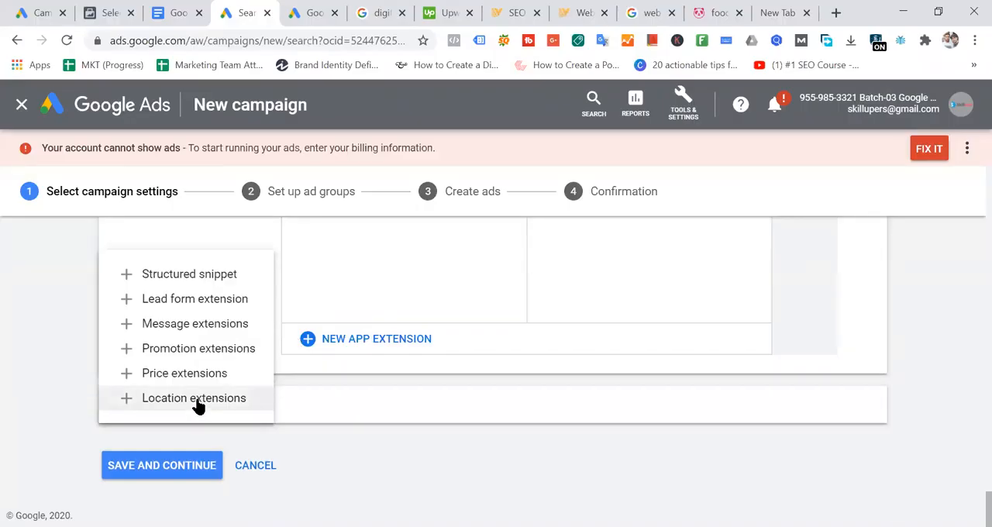
click(421, 410)
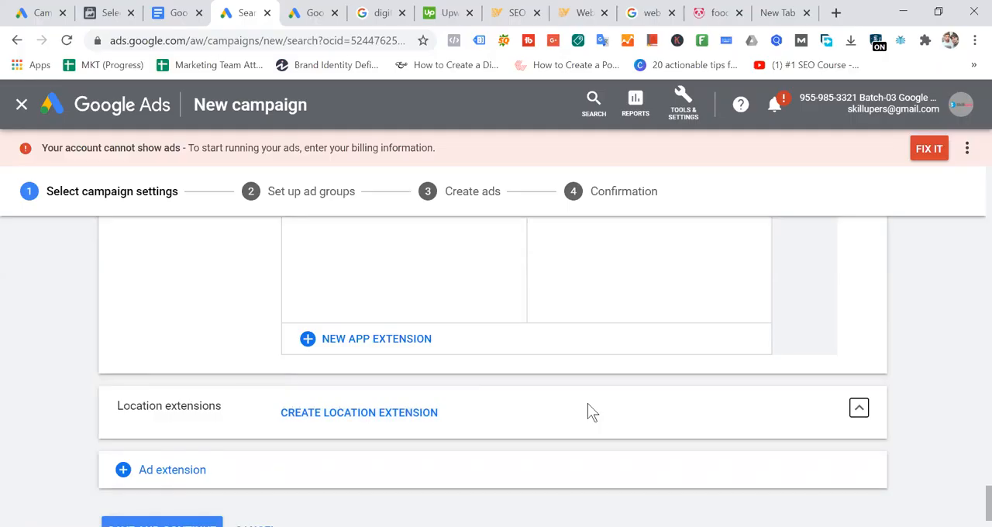
- In the blank browser tab, search Google for "skilluper" and look through its business listing
click(768, 14)
text(skill)
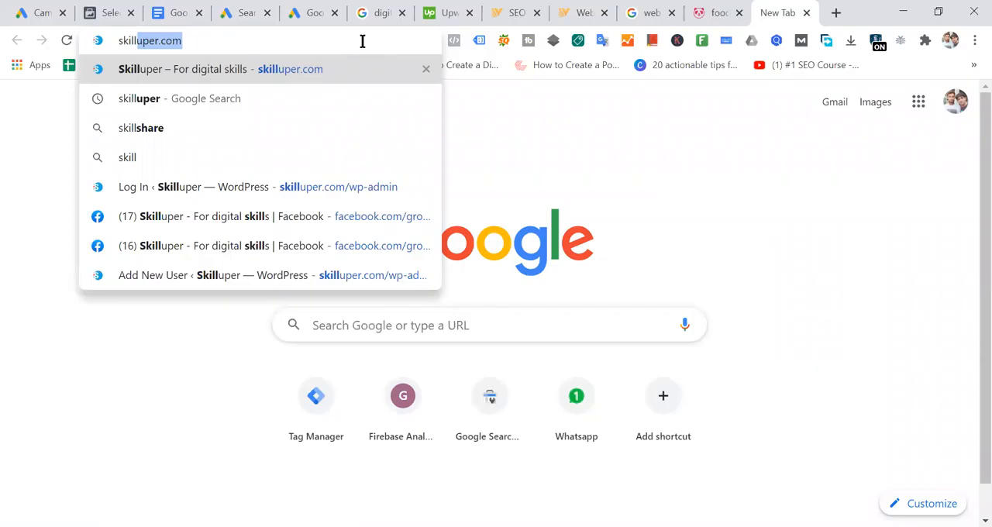
key(Right)
key(BackSpace)
key(BackSpace)
key(BackSpace)
key(BackSpace)
key(BackSpace)
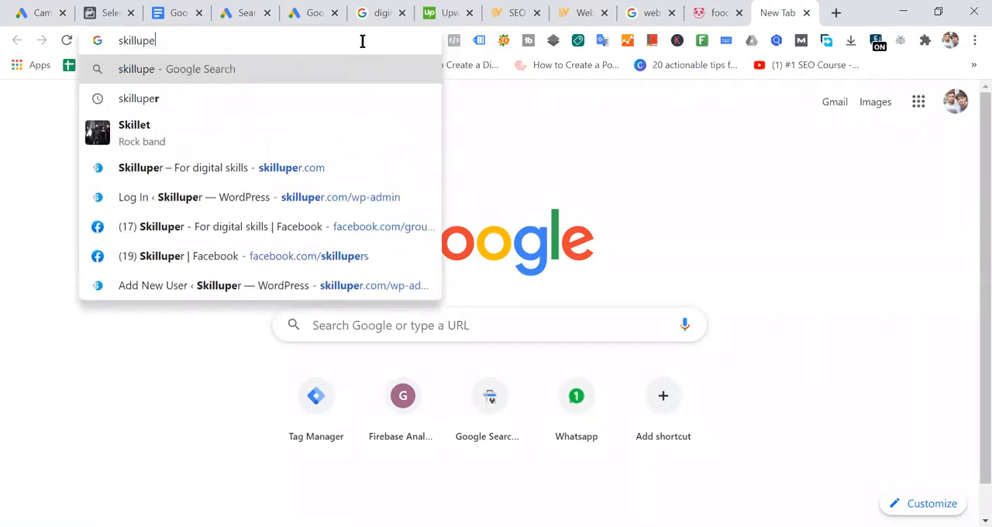
text(r)
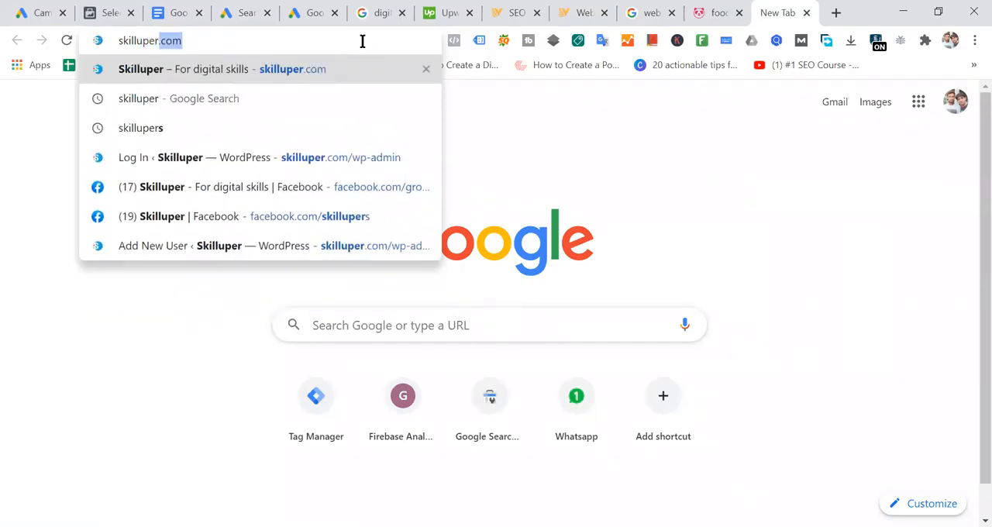
key(Delete)
key(Return)
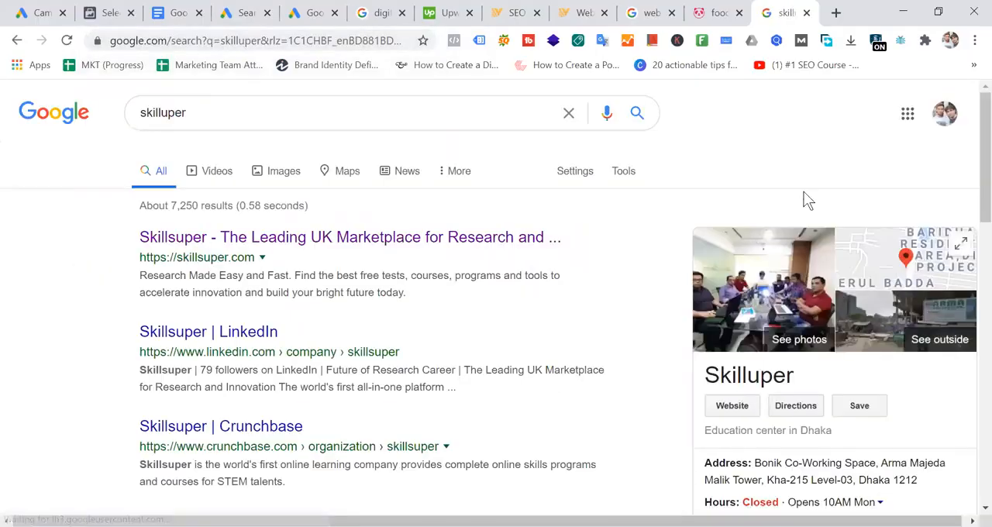
scroll(819, 261, down, 8)
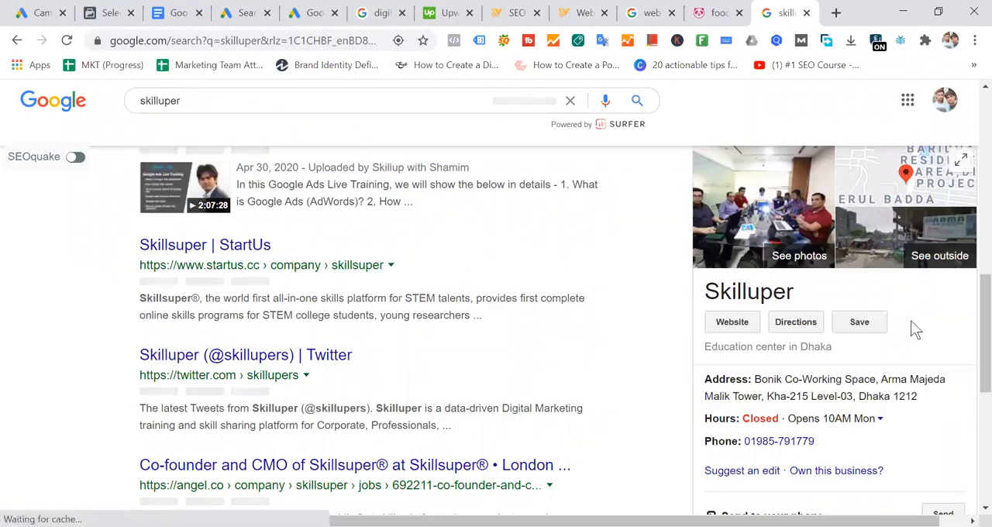
scroll(868, 279, down, 2)
- In a new browser tab, search for "google my business", open its site and go to the managed locations
click(836, 13)
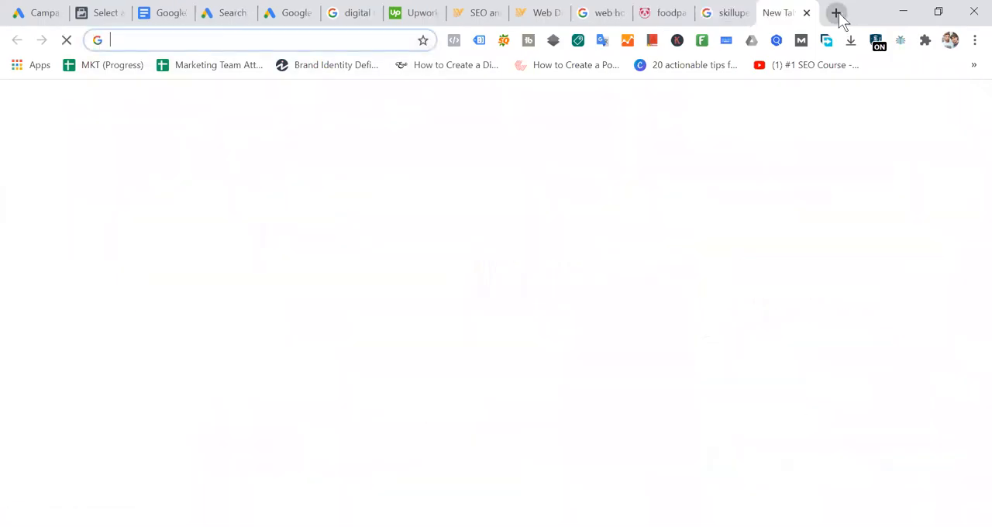
text(my)
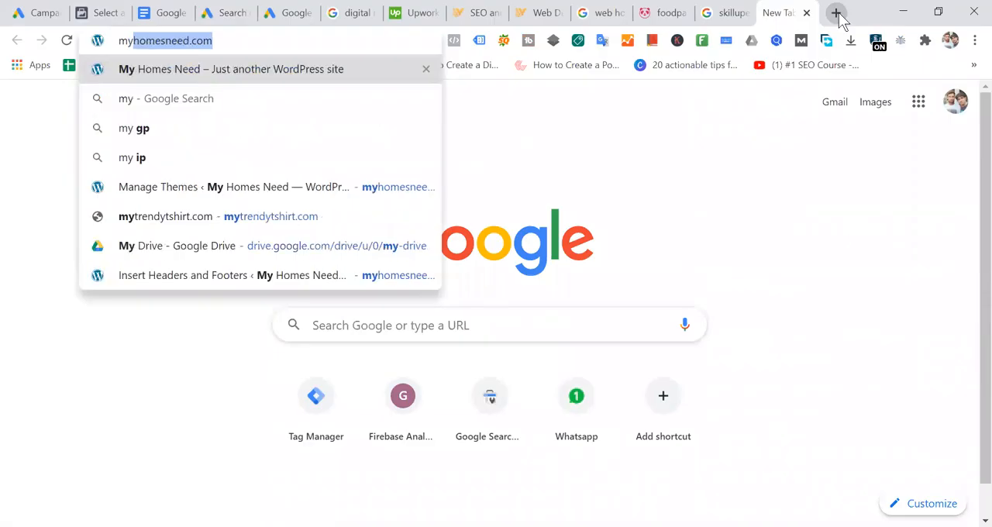
key(BackSpace)
key(BackSpace)
key(BackSpace)
text(g)
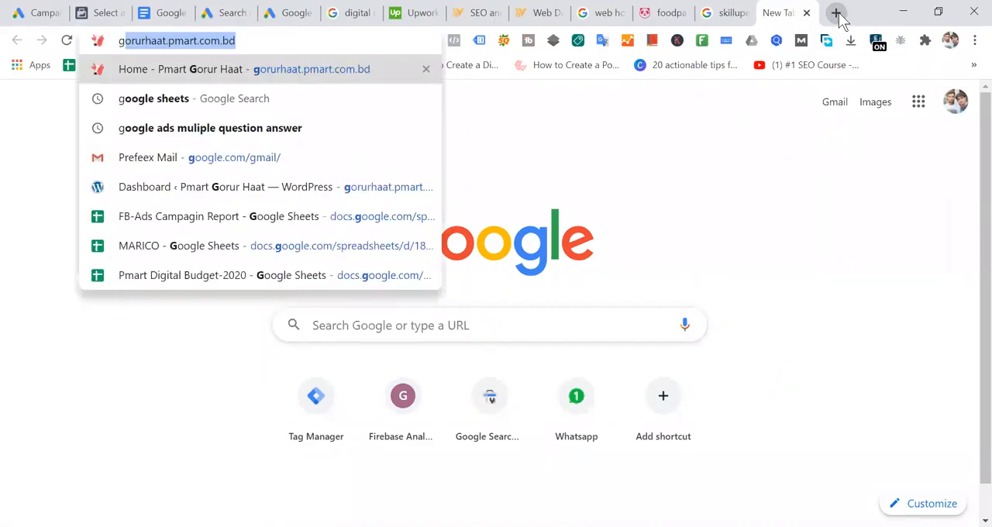
text(oogle )
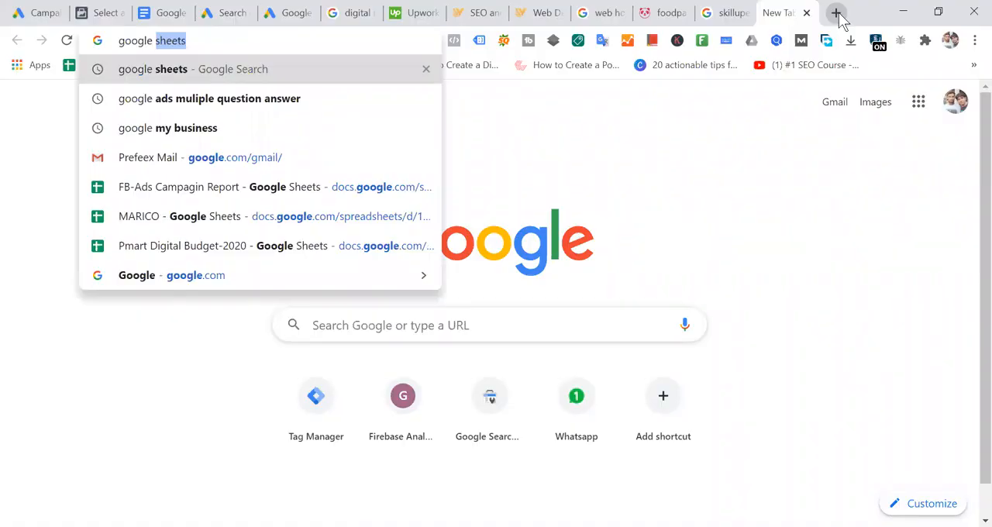
text(my bus)
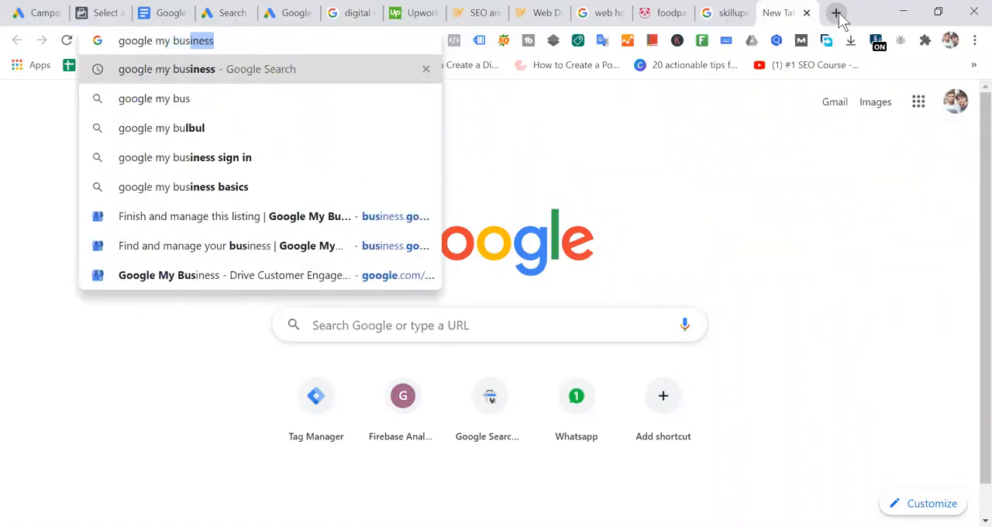
text(iness)
key(Return)
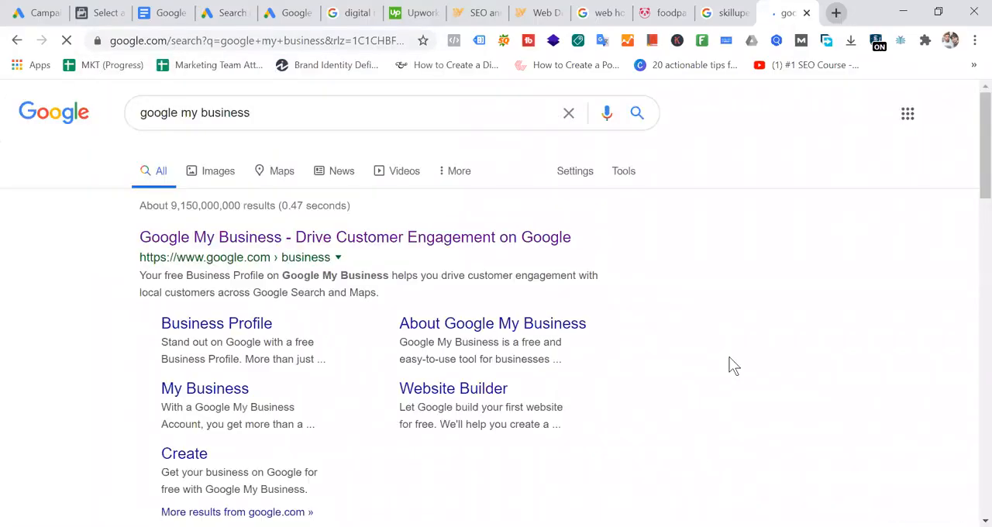
click(299, 240)
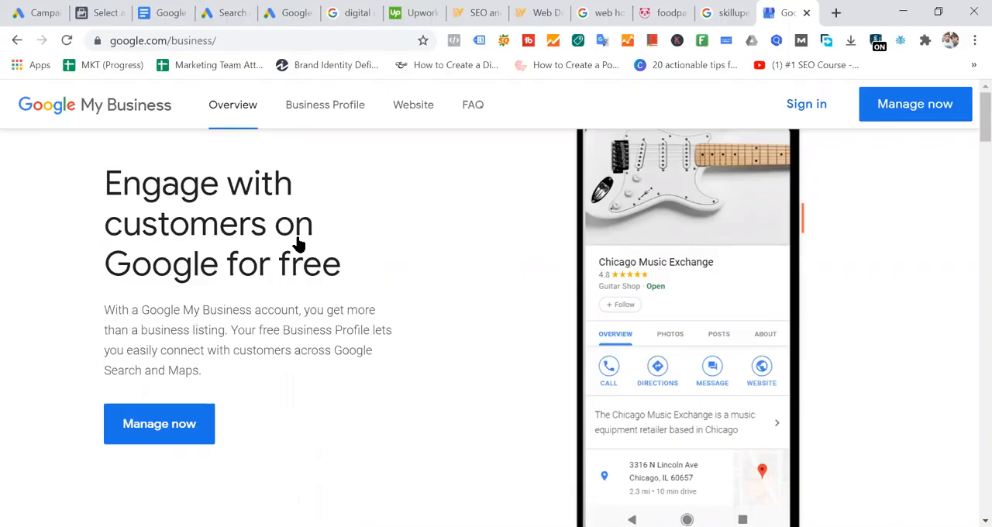
click(947, 104)
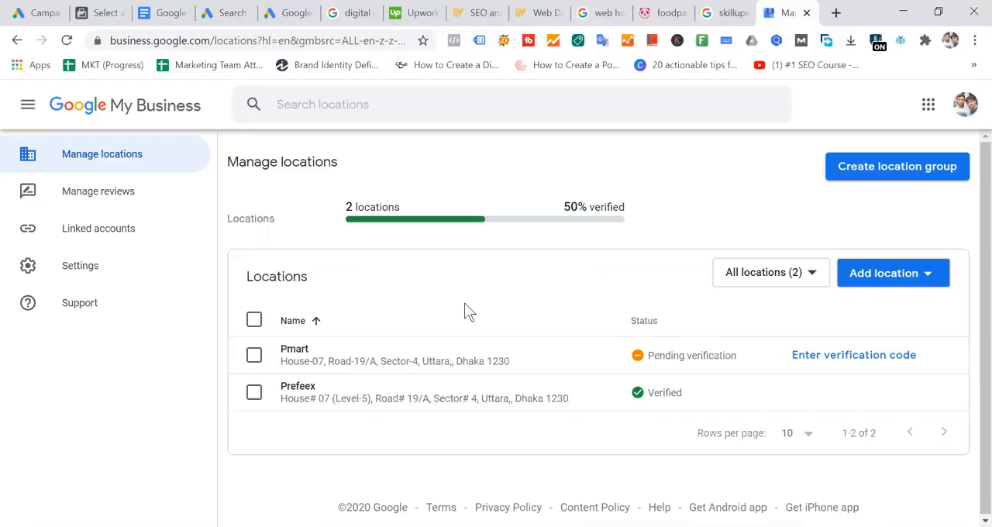
- Return to the "skilluper" search results and open the directions to the business from its listing
click(724, 13)
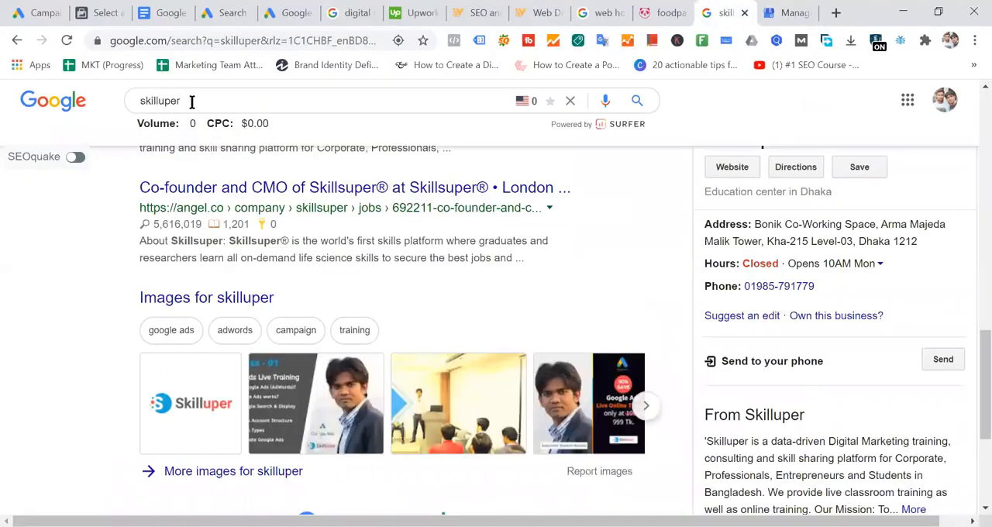
drag(222, 97, 85, 102)
scroll(901, 305, up, 1)
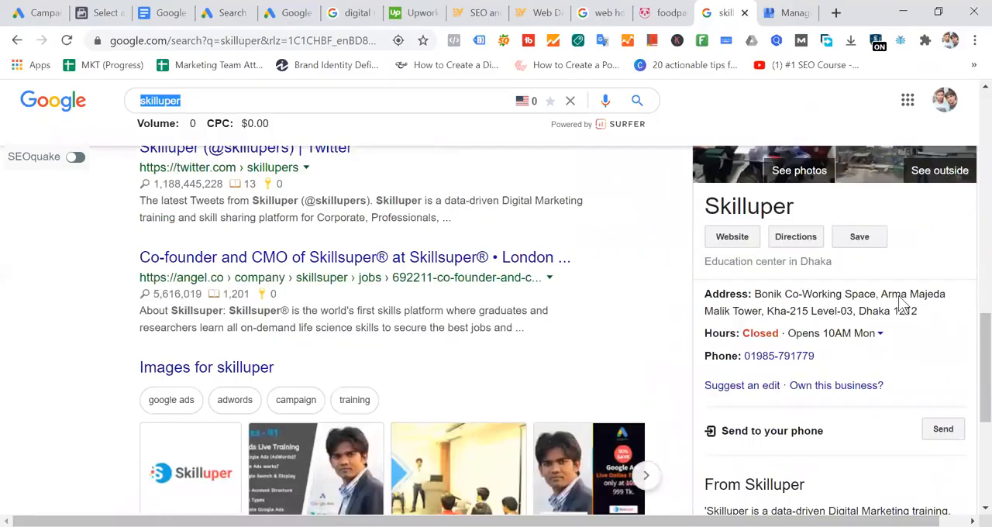
scroll(901, 305, up, 4)
scroll(962, 362, down, 4)
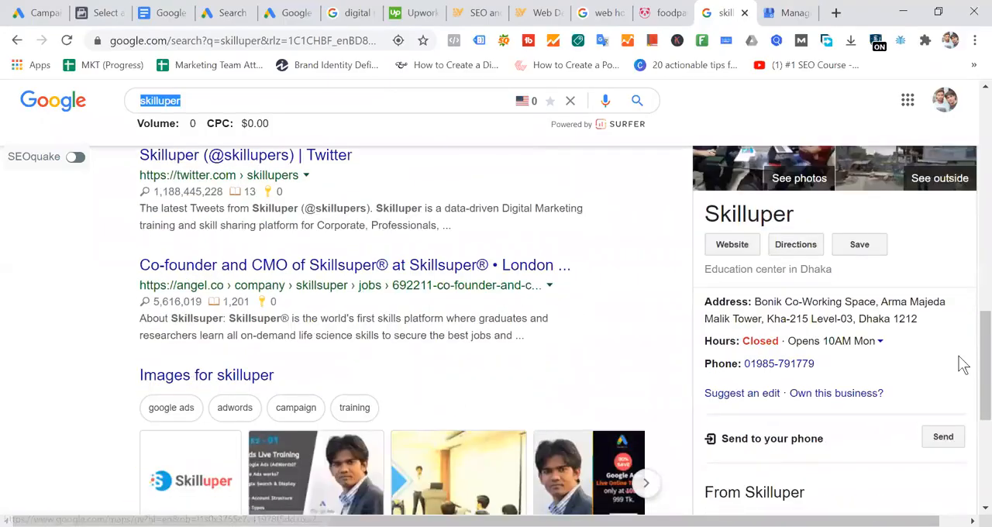
click(796, 250)
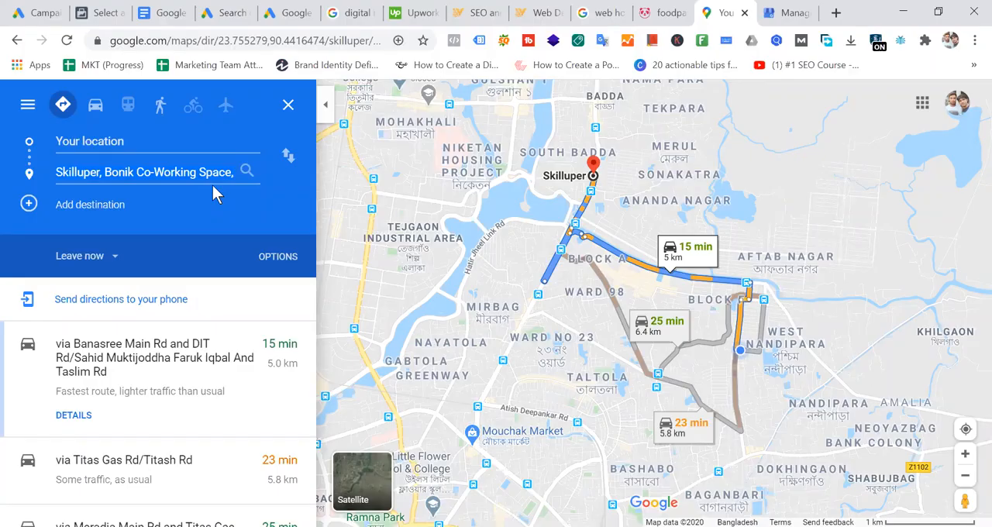
- Switch to the IT Vanilla website and highlight the opening hours, address and phone number in its header
click(470, 13)
mouse_move(615, 244)
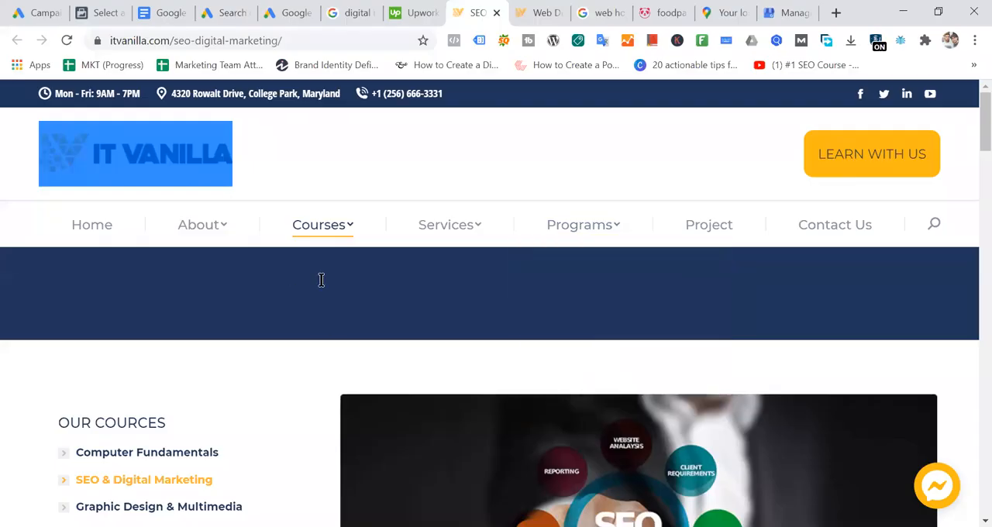
double_click(455, 87)
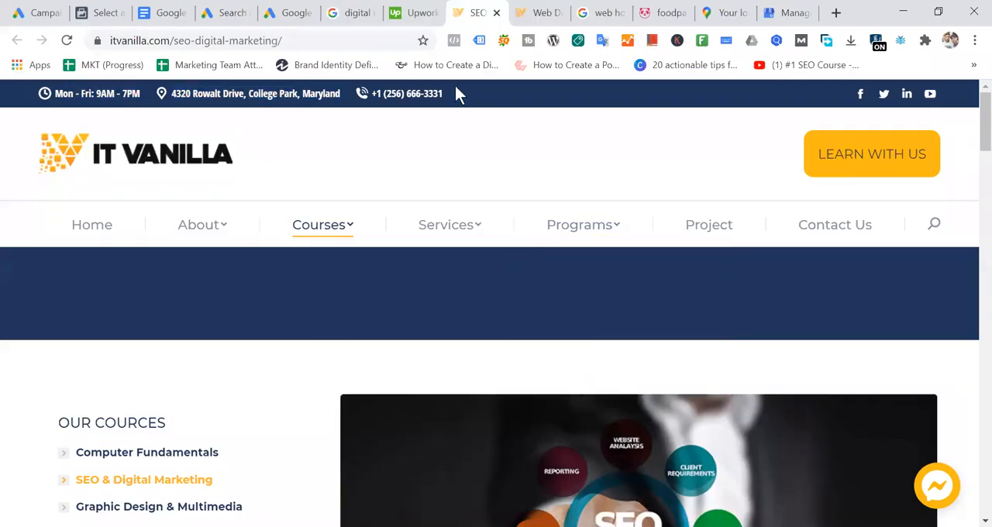
double_click(456, 87)
click(456, 87)
drag(172, 92, 469, 87)
click(469, 85)
drag(56, 94, 439, 94)
click(227, 95)
mouse_move(316, 94)
mouse_down()
mouse_move(342, 94)
mouse_move(55, 93)
mouse_move(443, 93)
mouse_up()
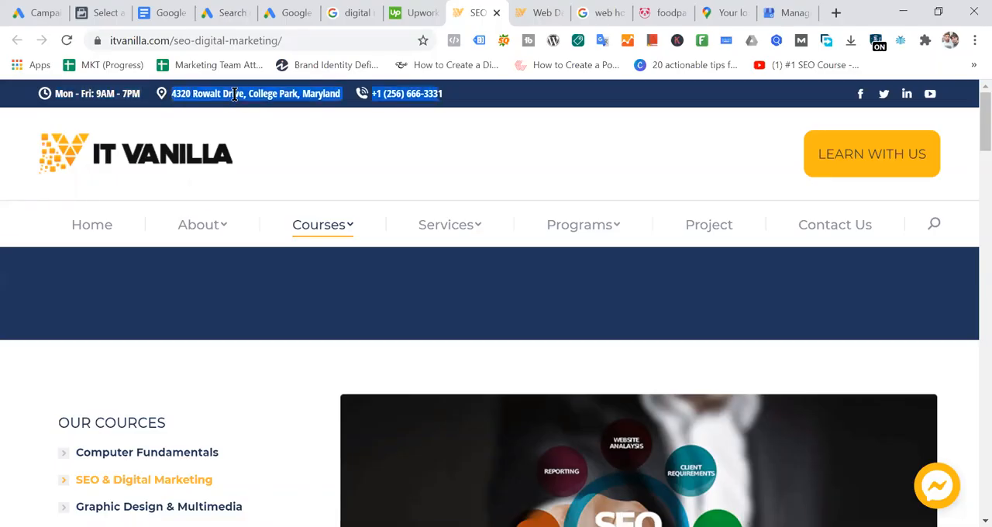
drag(343, 93, 55, 93)
click(176, 94)
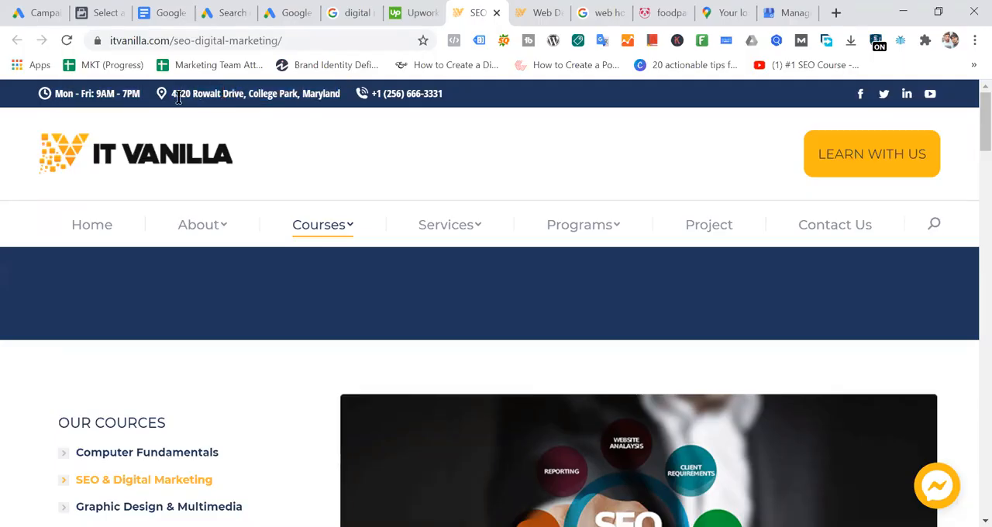
drag(171, 94, 467, 73)
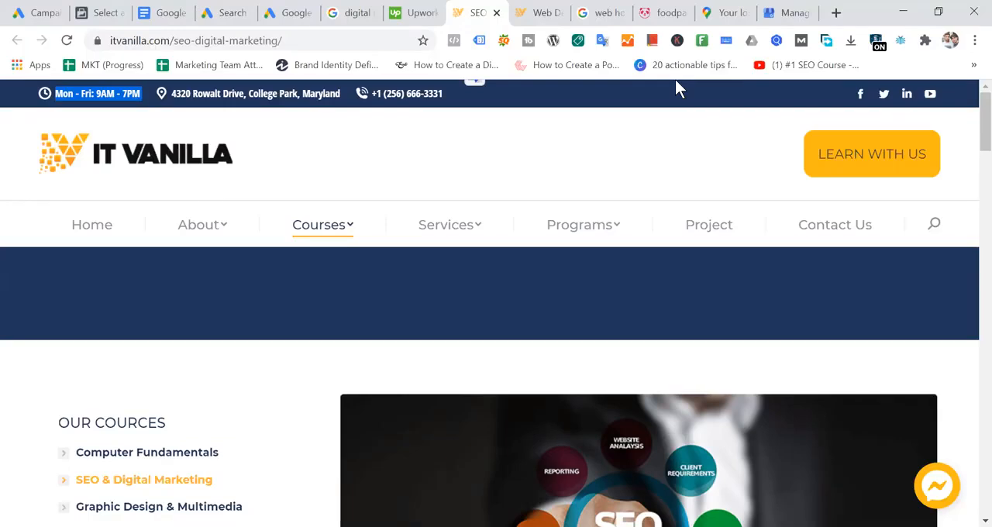
- Return to the new Search campaign in Google Ads and start creating a location extension
click(283, 14)
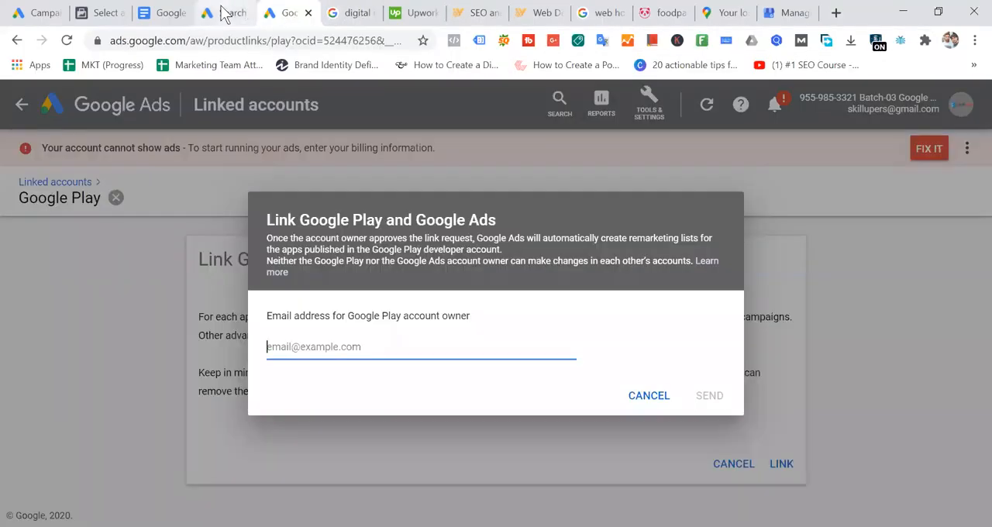
click(225, 13)
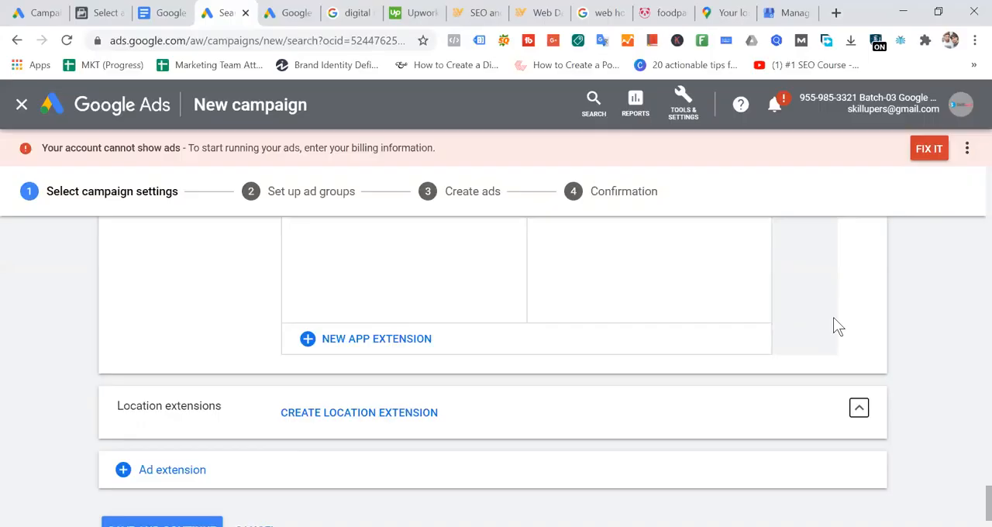
click(419, 422)
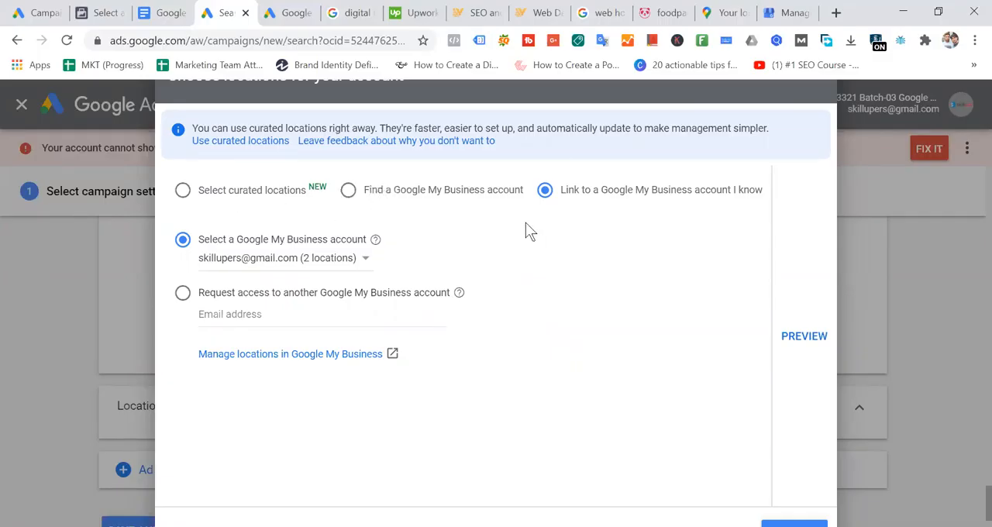
- Switch to finding a Google My Business account and search for the domain "skilluper"
click(350, 191)
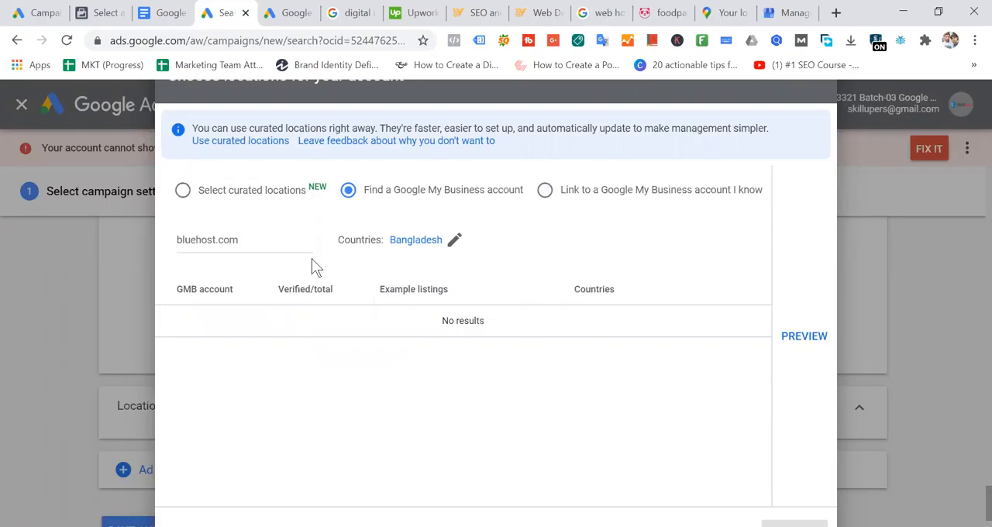
double_click(250, 241)
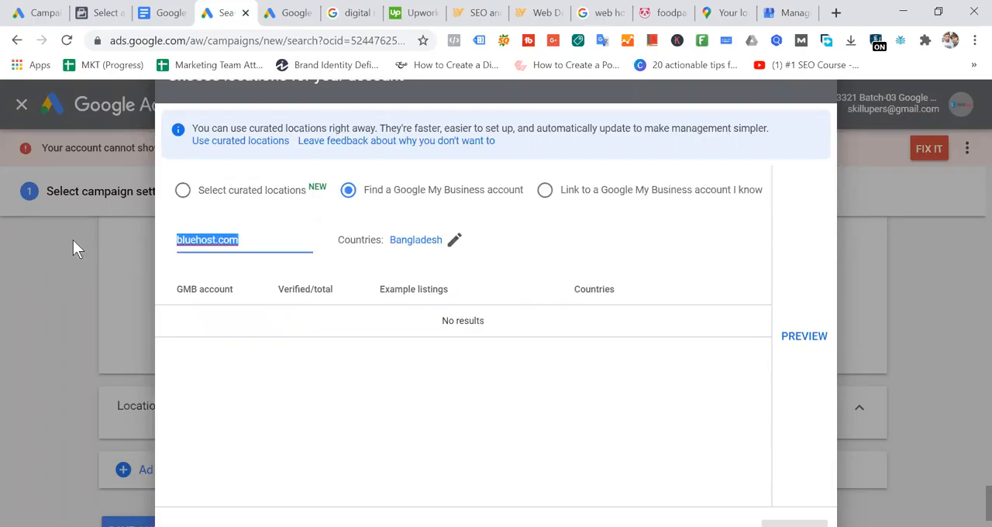
key(BackSpace)
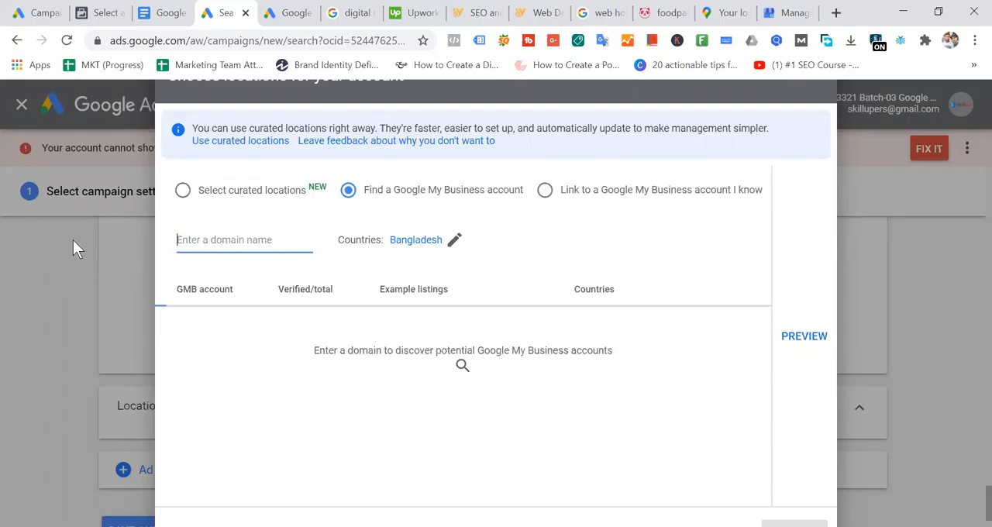
text(ski)
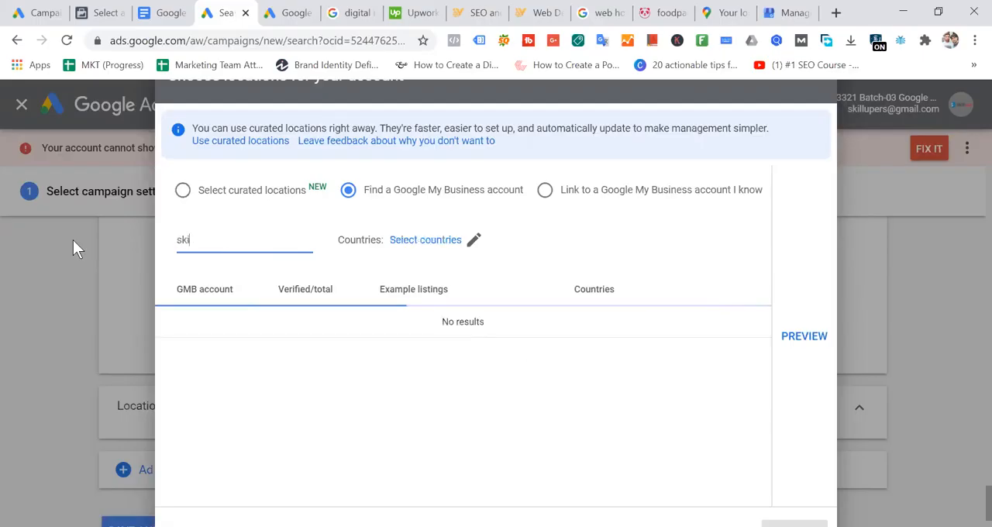
text(lluper)
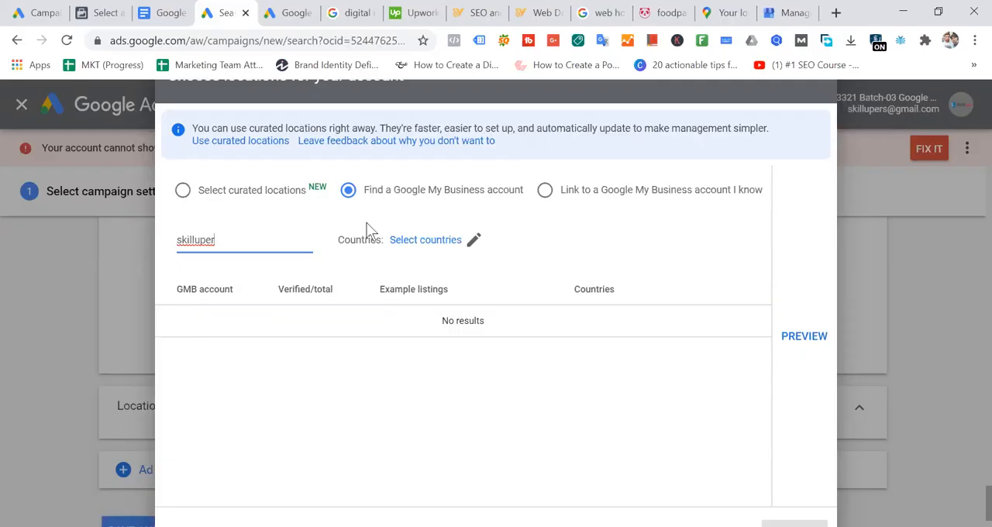
- Clear the account search's domain name and choose to link to a known Google My Business account
click(547, 194)
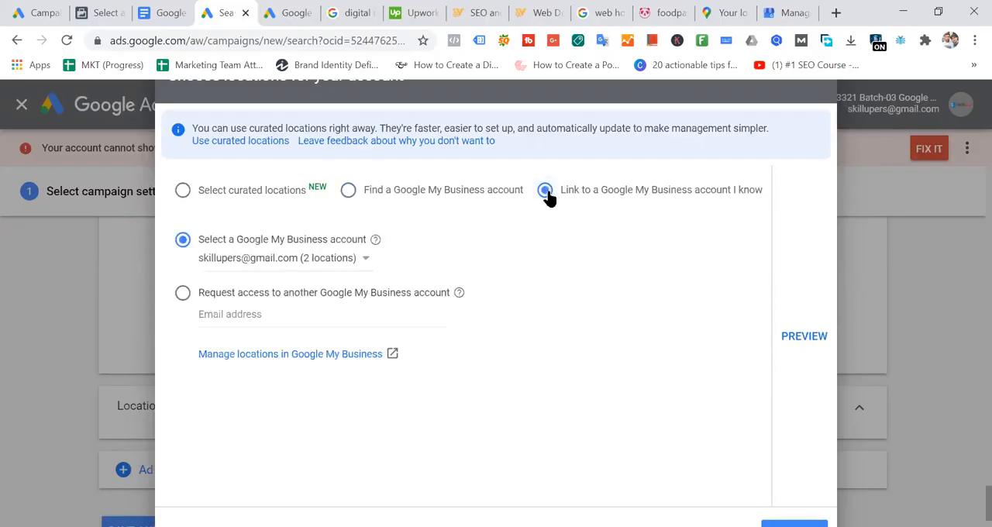
click(348, 190)
drag(283, 239, 99, 248)
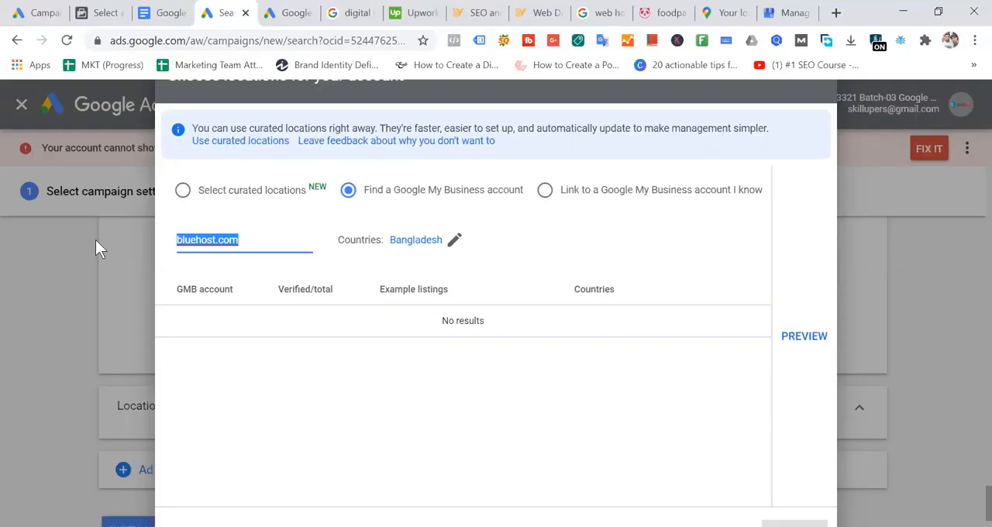
text(ski)
key(BackSpace)
key(BackSpace)
key(BackSpace)
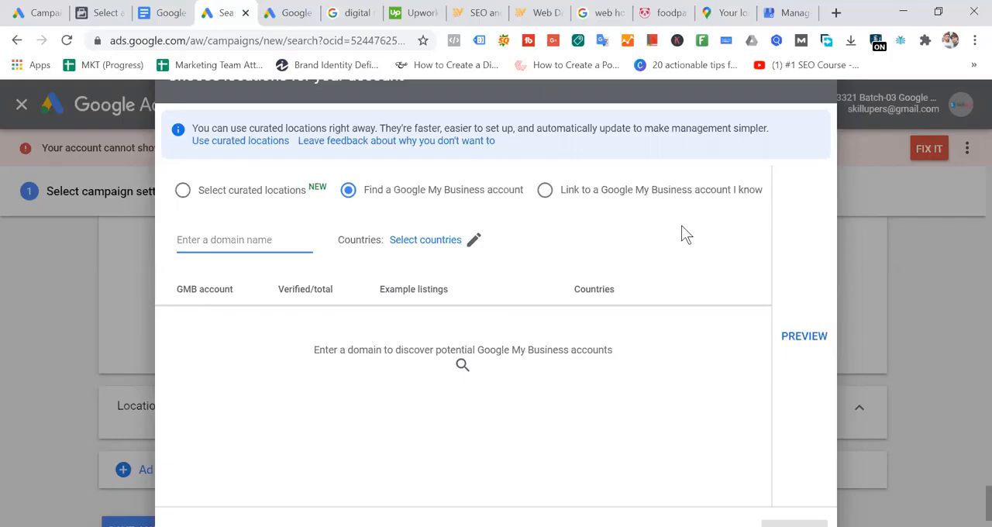
click(545, 190)
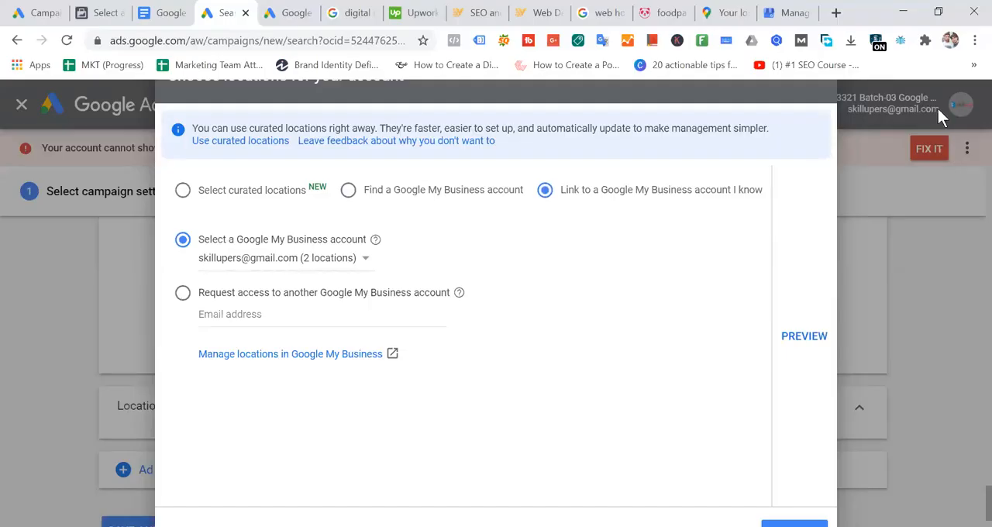
- Switch to Google My Business, open the Skilluper account's managed locations and close the previous account's page
click(789, 13)
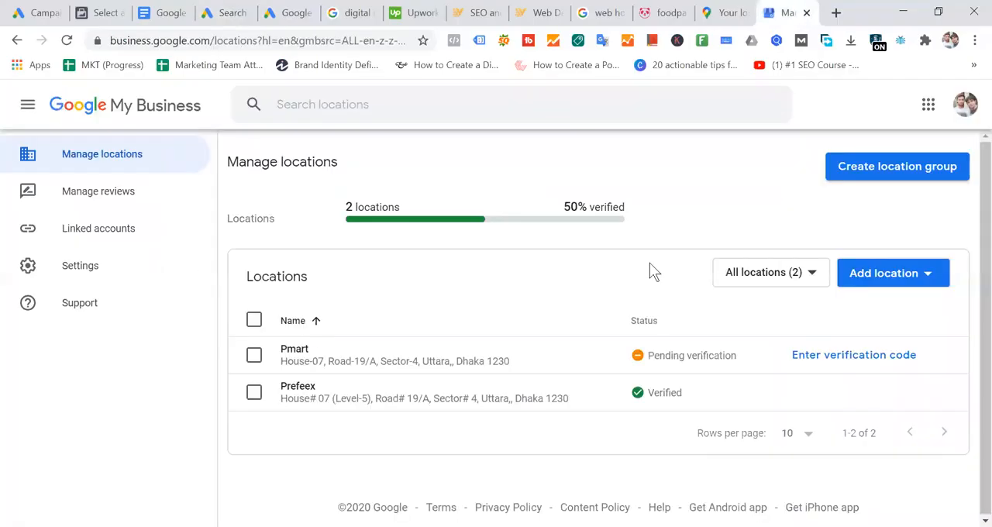
click(965, 104)
click(871, 351)
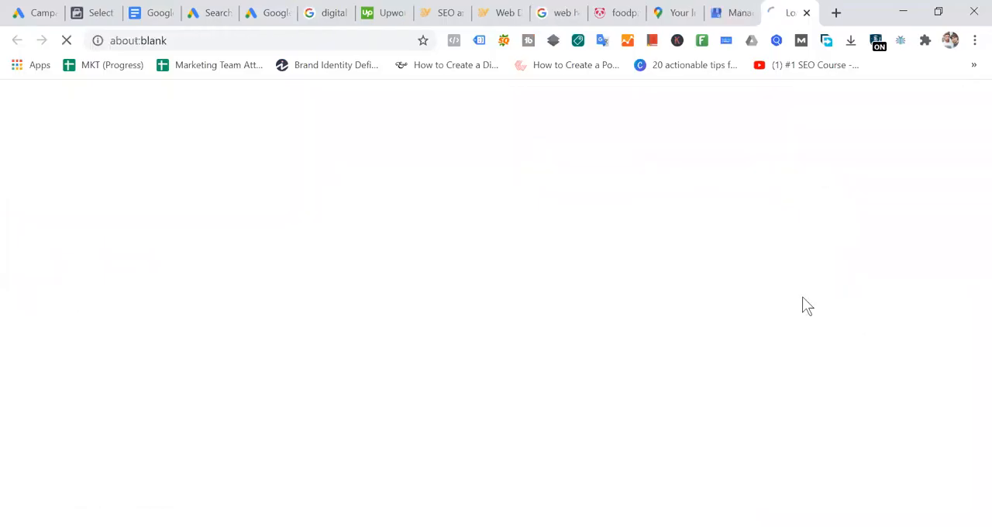
click(754, 21)
click(749, 12)
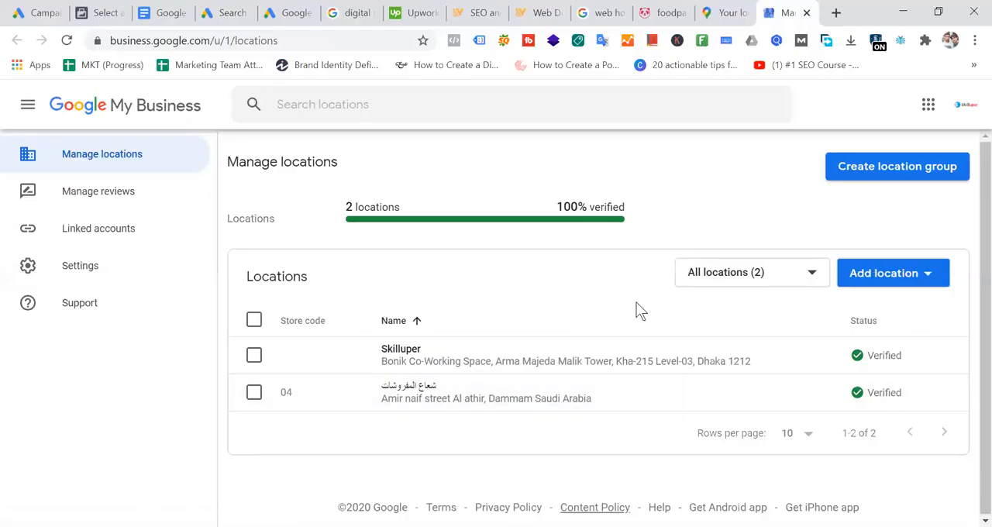
- Examine the Skilluper account's e-mail address and highlight its Skilluper location in the locations list
click(253, 394)
click(254, 394)
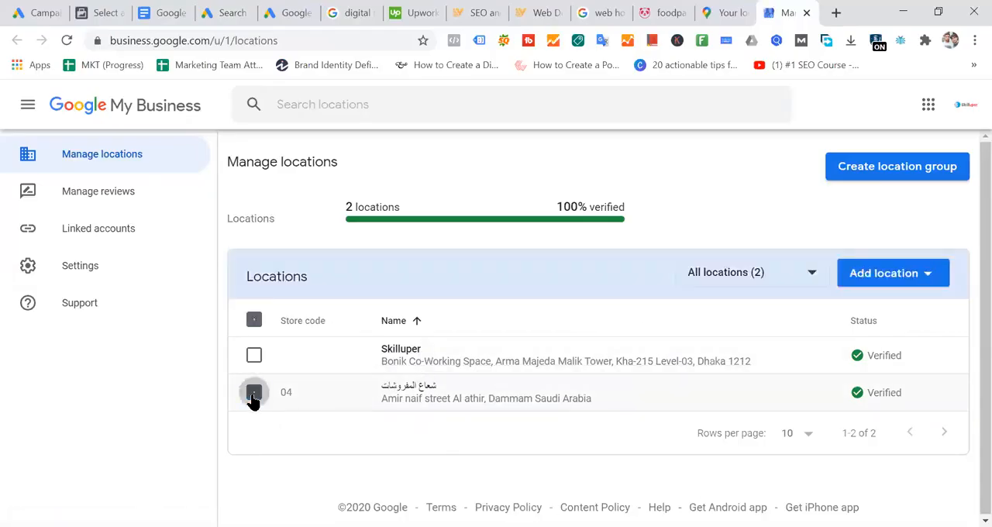
click(966, 104)
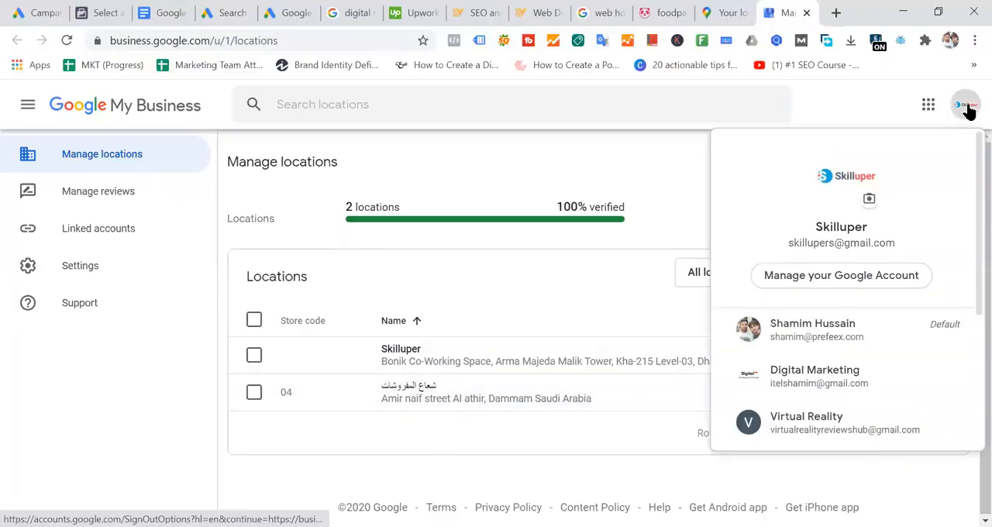
drag(786, 239, 896, 244)
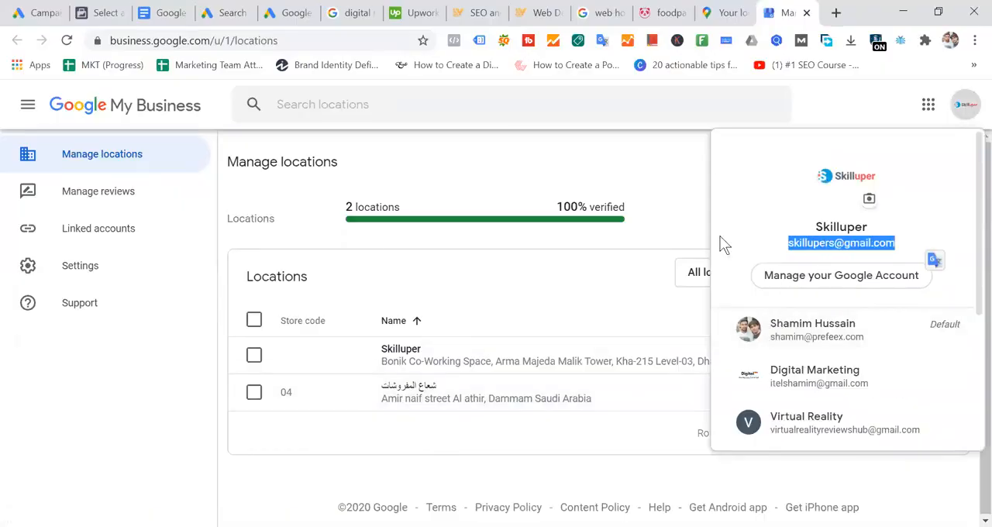
click(675, 197)
drag(367, 358, 907, 359)
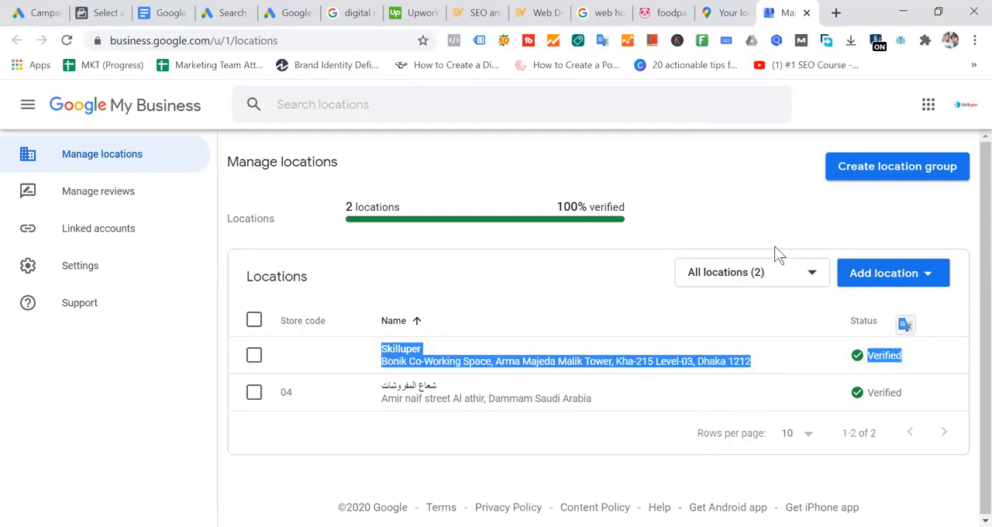
click(964, 106)
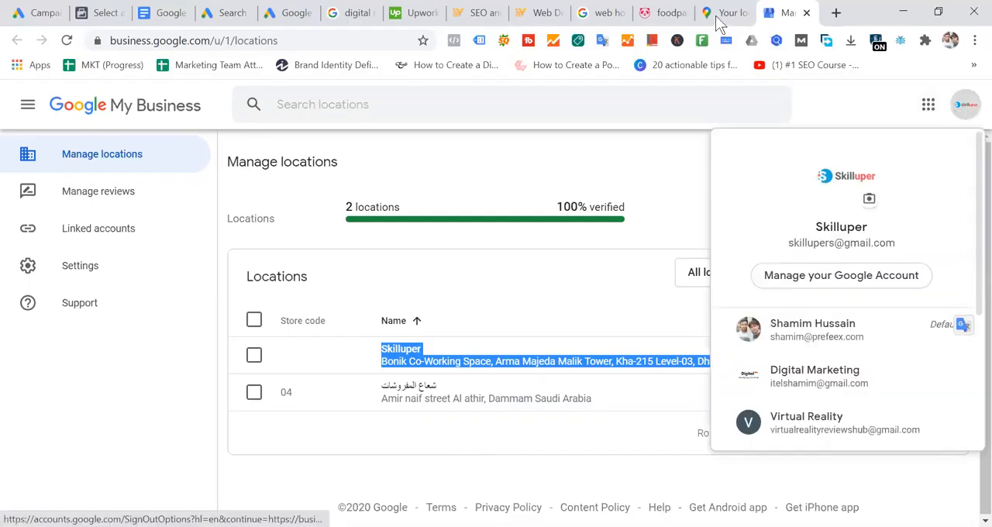
- Return to the Google Ads location dialog and deselect the chosen Google My Business account
click(221, 13)
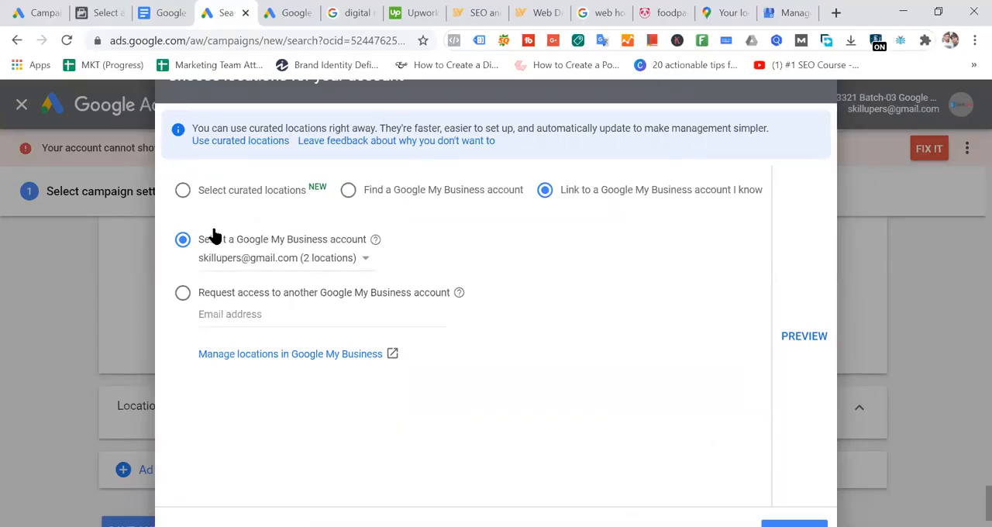
click(363, 262)
click(351, 276)
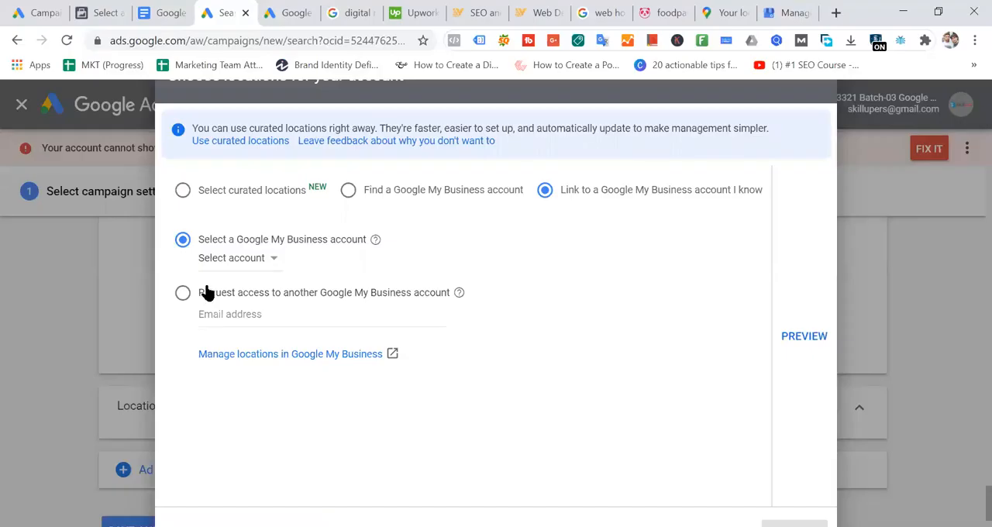
- Switch to Google My Business and highlight the Skilluper location's name and address, toggling the checkbox of location 04
click(783, 12)
click(572, 287)
drag(373, 350, 813, 370)
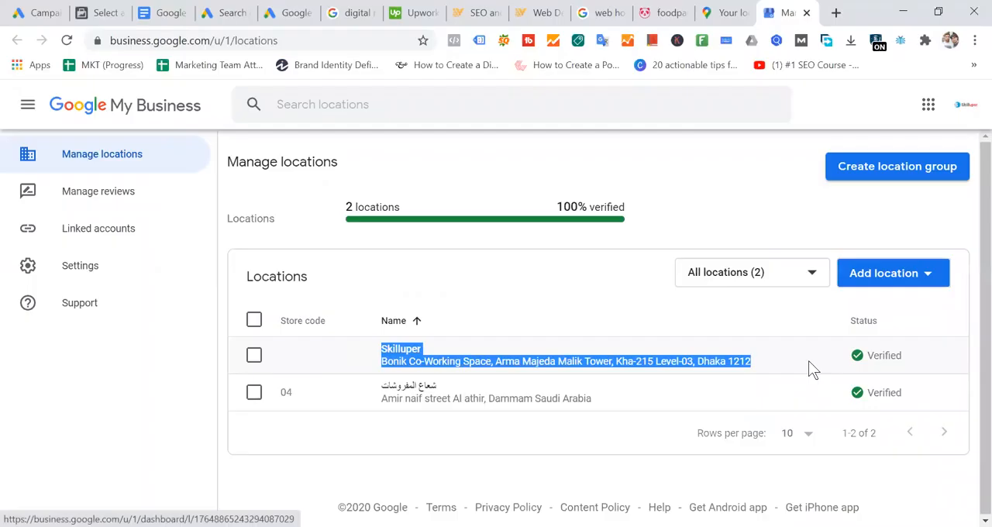
click(255, 395)
click(255, 396)
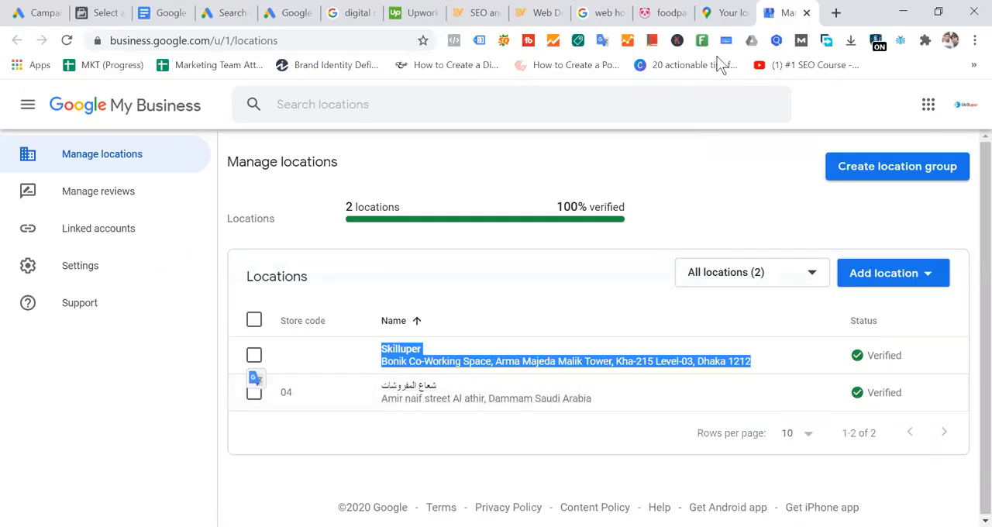
- Go back to the Google Ads location dialog and select the Skilluper Google My Business account for linking
click(232, 13)
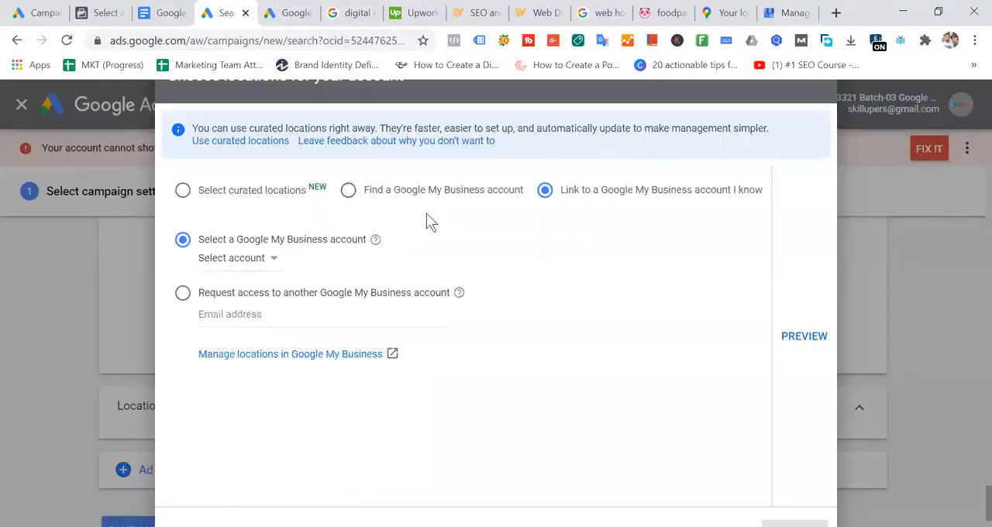
click(262, 262)
click(291, 278)
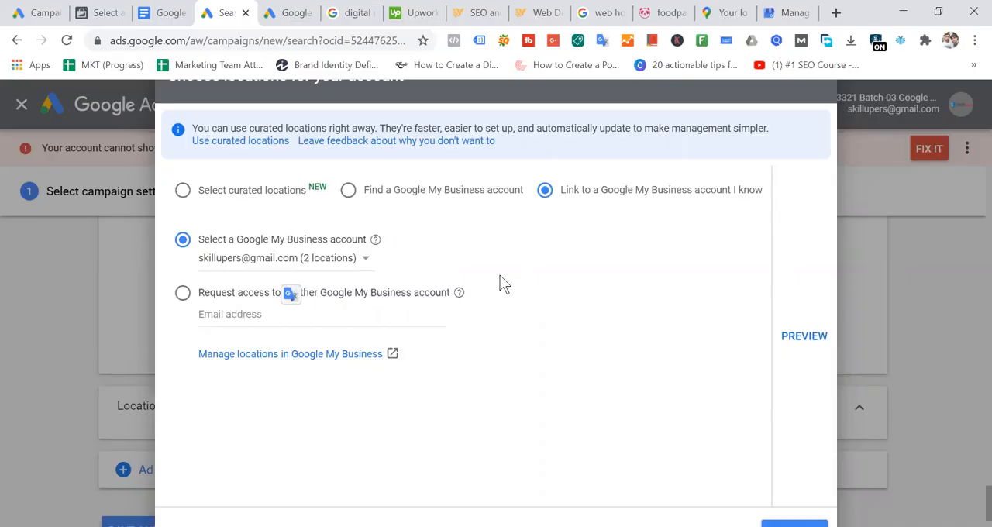
- Switch to Google My Business and highlight the name and address of the Saudi Arabian location with store code 04
click(791, 12)
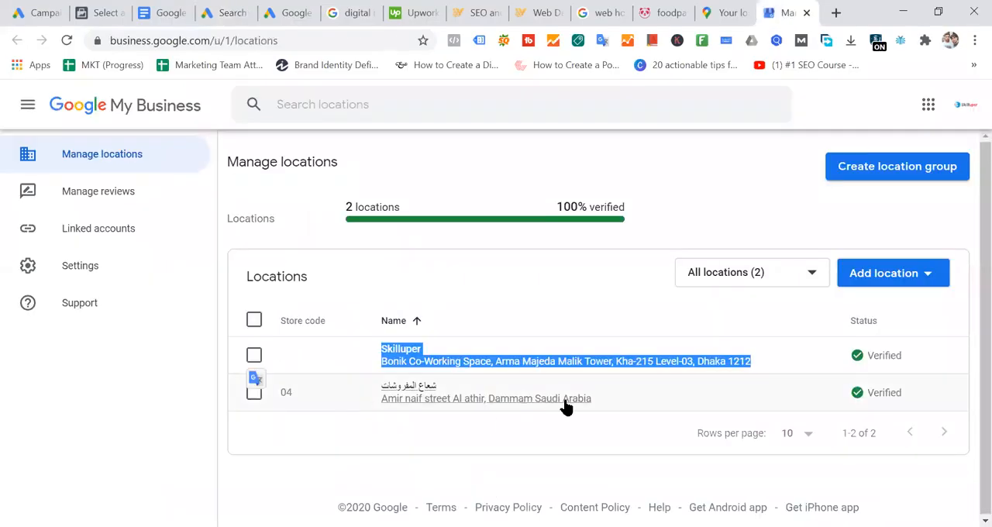
drag(615, 402, 365, 398)
click(649, 397)
drag(595, 401, 371, 394)
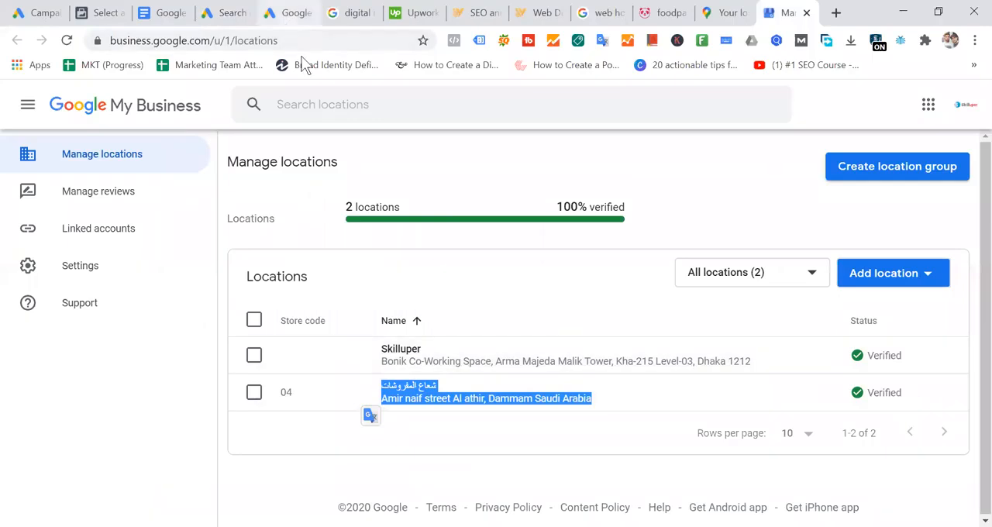
click(608, 393)
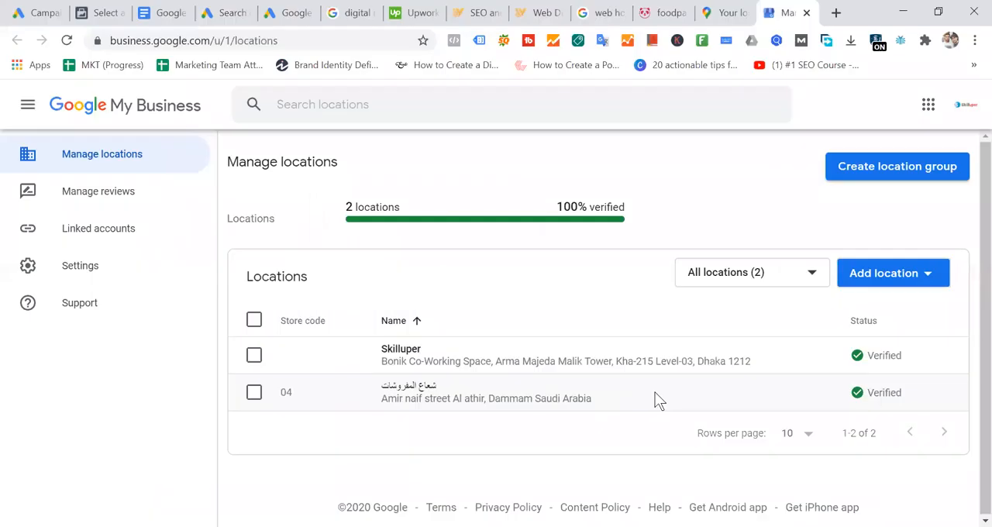
- Return to the Google Ads location dialog, passing the Google Play link request, and highlight the selected business account
click(284, 13)
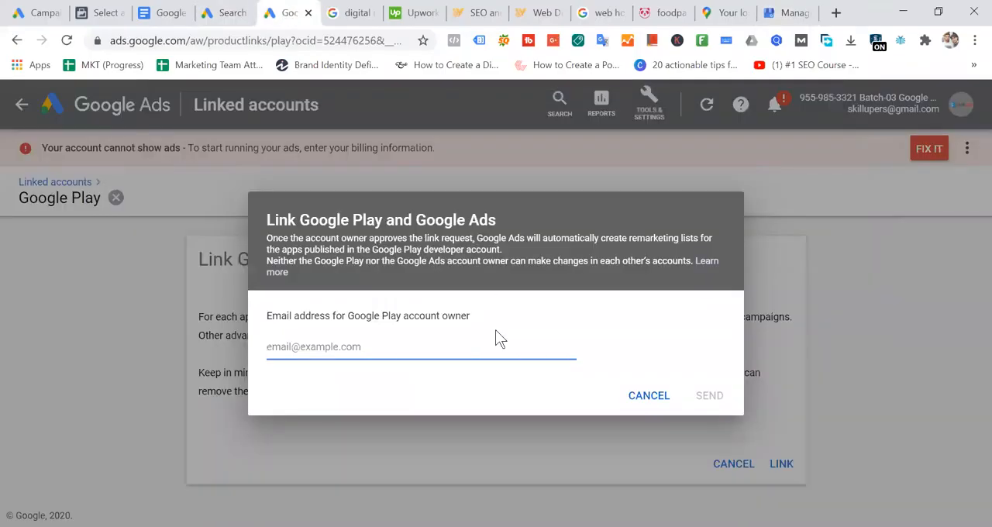
click(233, 13)
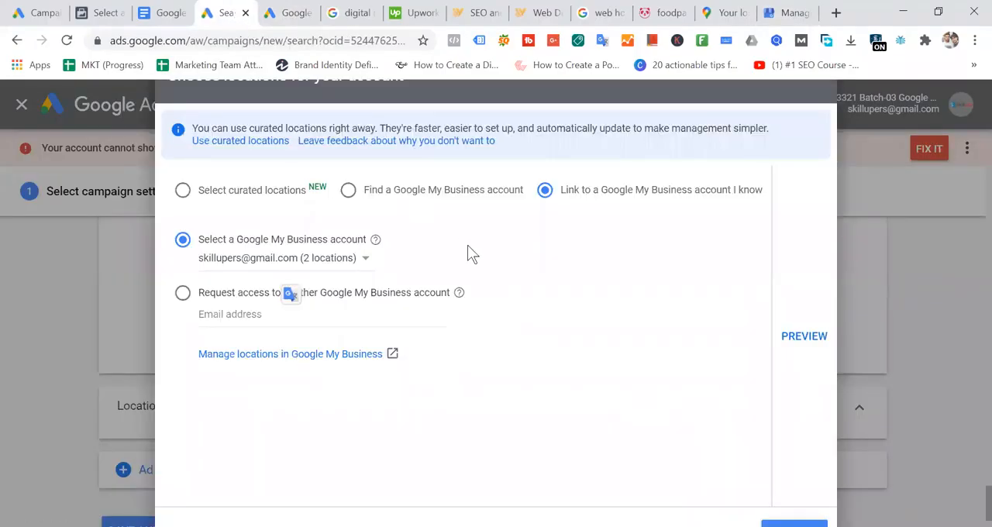
drag(194, 260, 385, 265)
drag(186, 268, 653, 314)
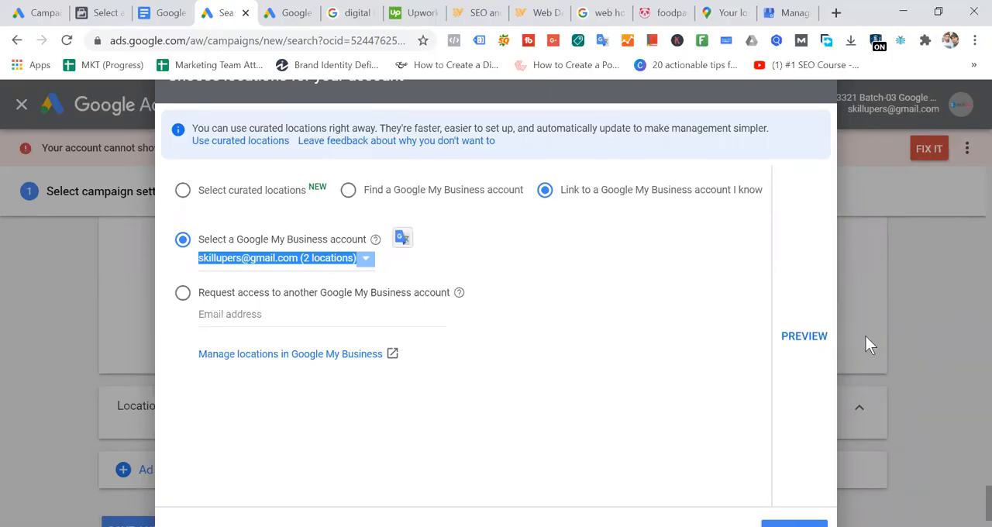
- Deselect the Google My Business account in the location dialog and select it again
click(332, 263)
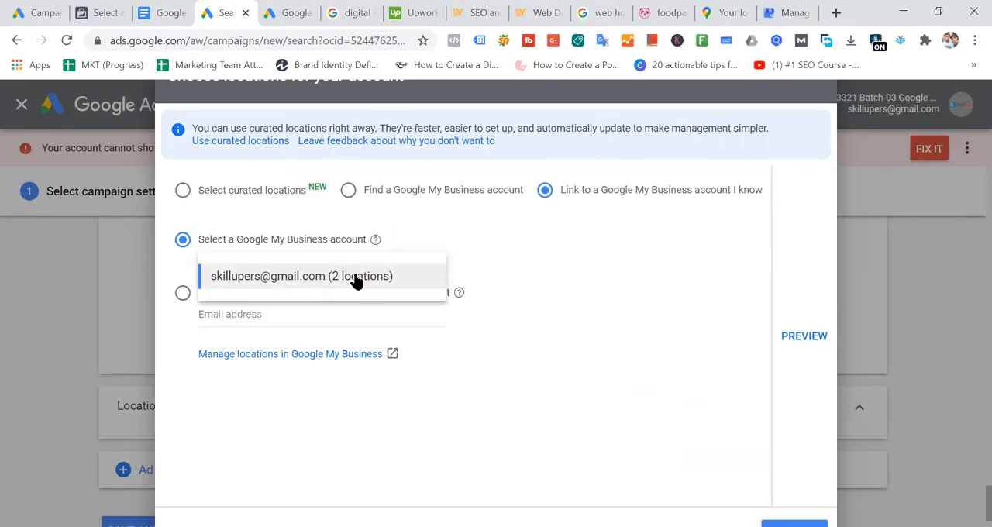
click(364, 278)
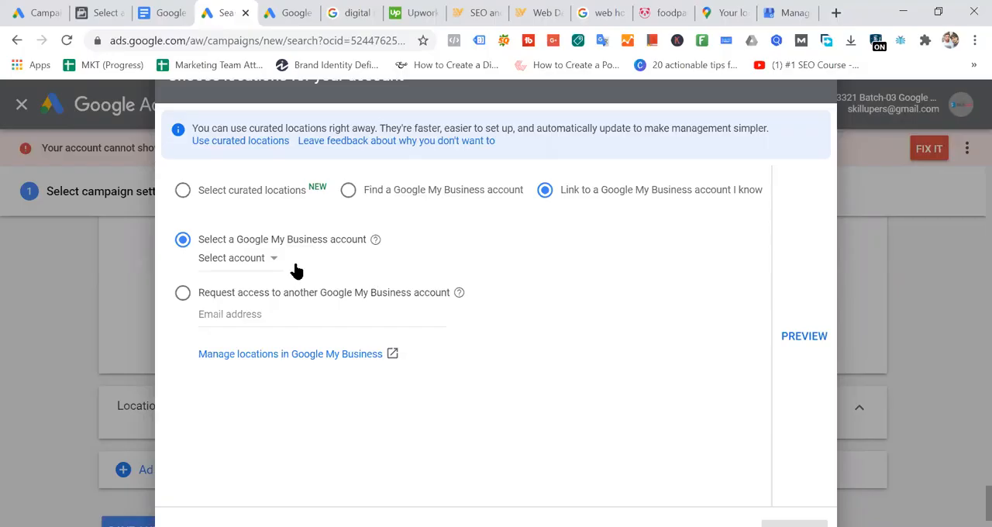
click(279, 260)
click(281, 275)
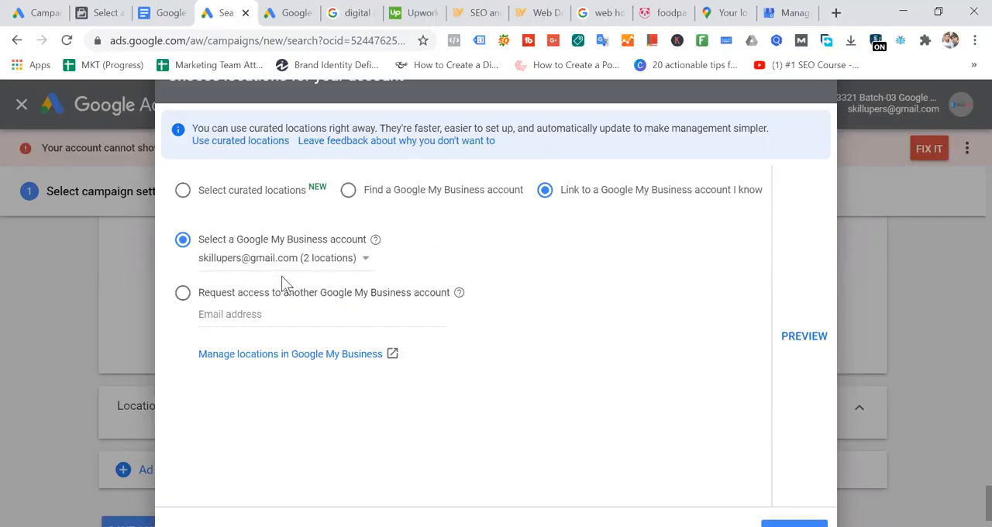
- Check the location list in Google My Business, return to Google Ads and view the available Google My Business accounts in the location dialog
click(784, 12)
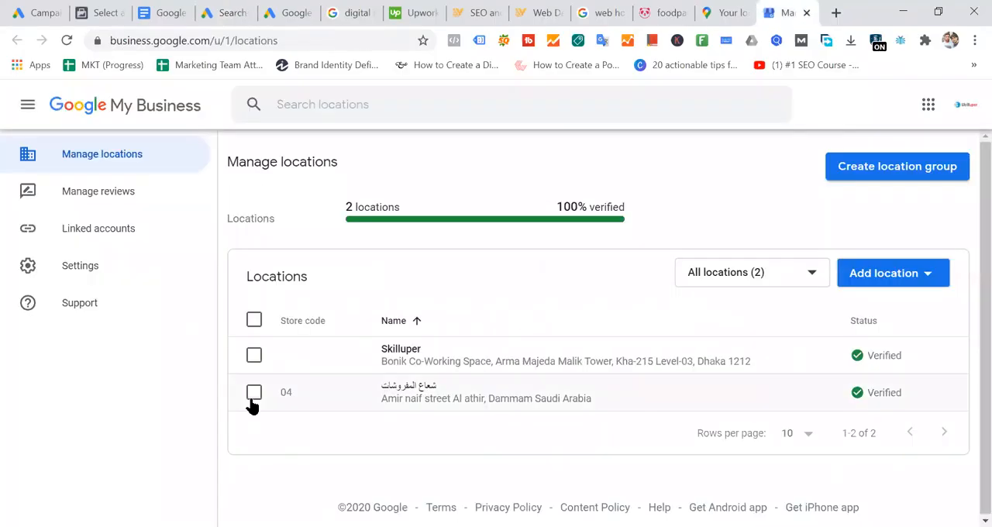
click(233, 12)
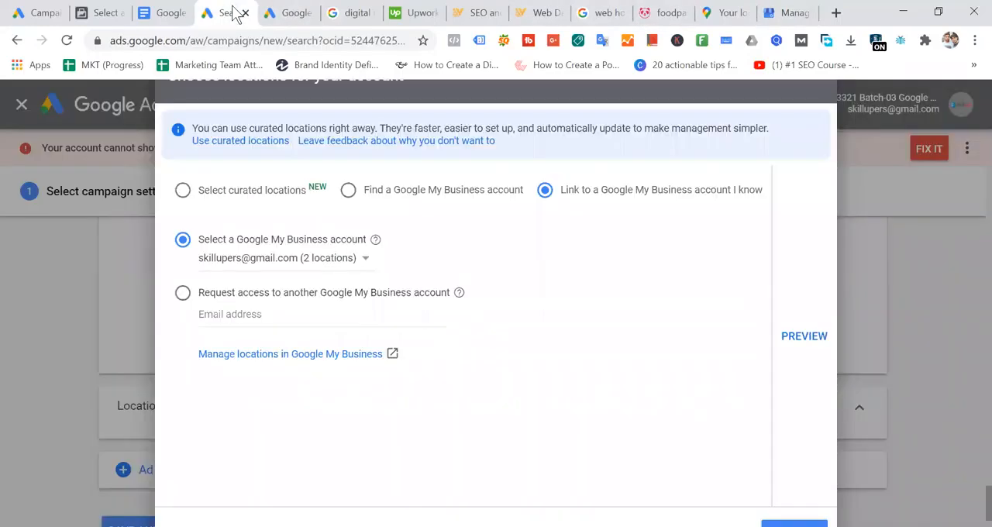
click(339, 258)
click(625, 290)
- Switch to Google My Business, sort the locations by name in descending order and select both the store code 04 and Skilluper locations
click(800, 13)
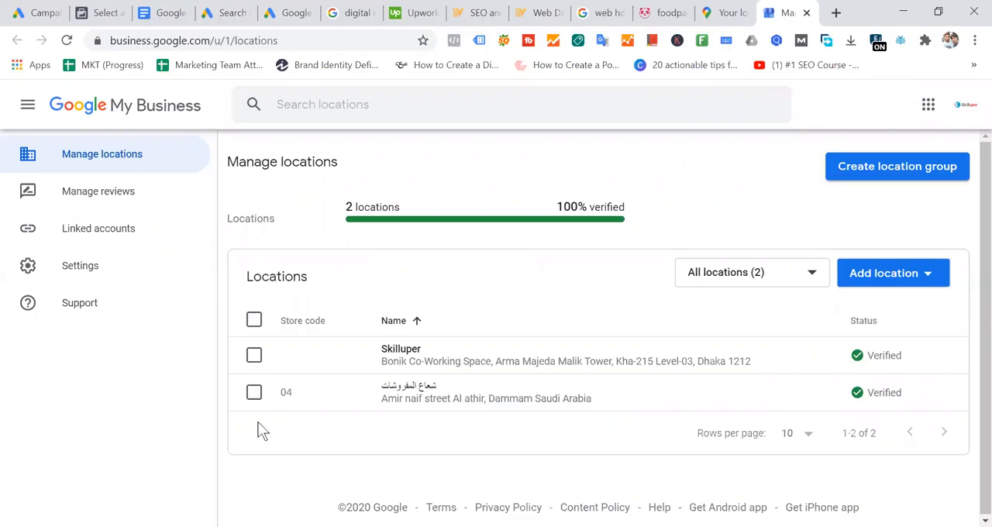
click(256, 396)
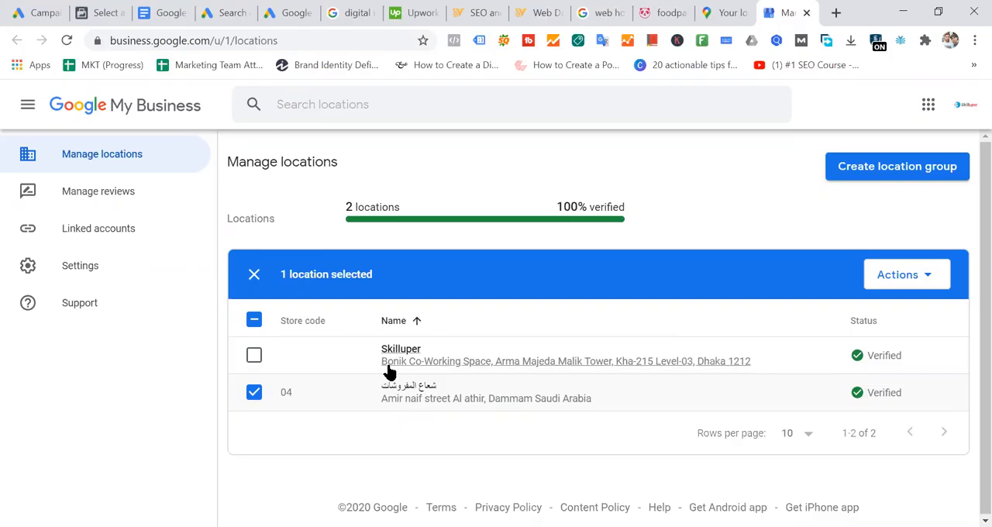
click(513, 314)
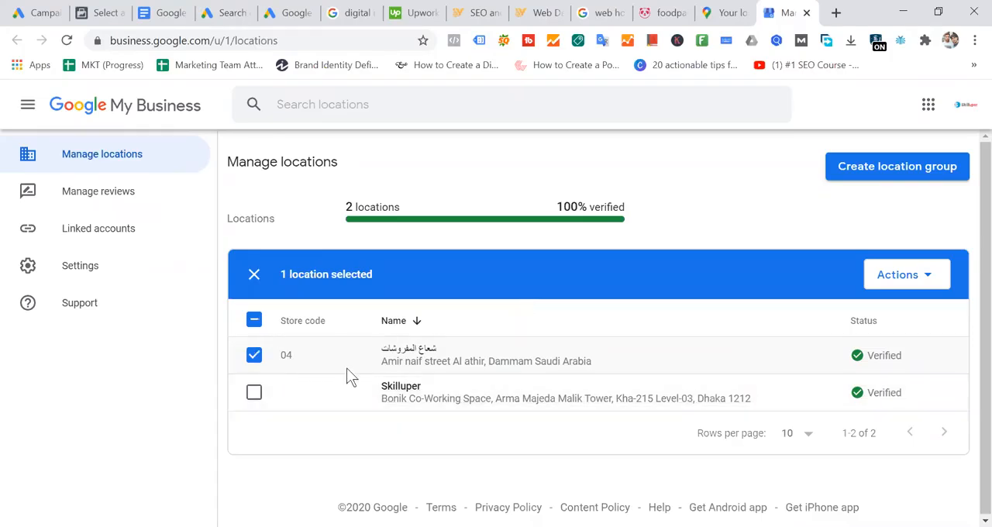
click(254, 394)
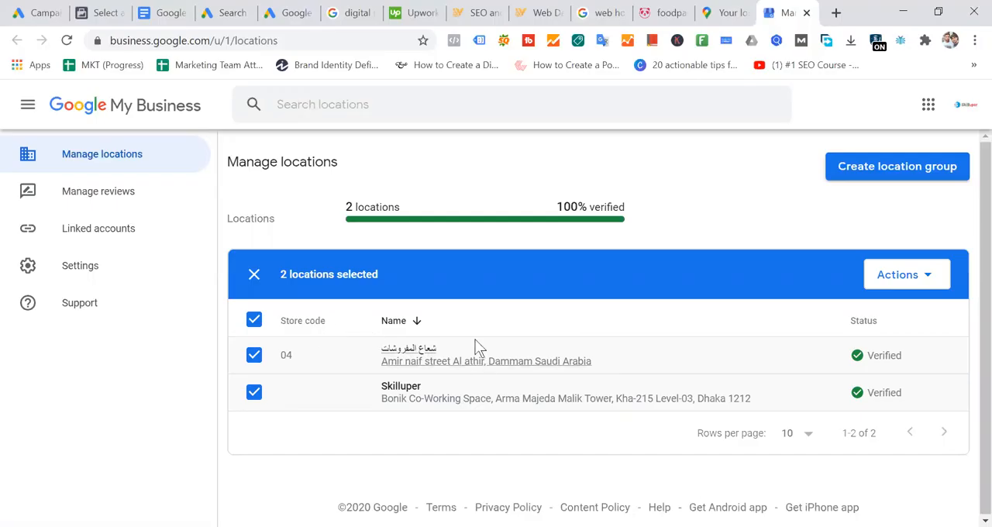
- Return to the Google Ads location dialog and fill in a saved e-mail address to request access to another Google My Business account
click(219, 14)
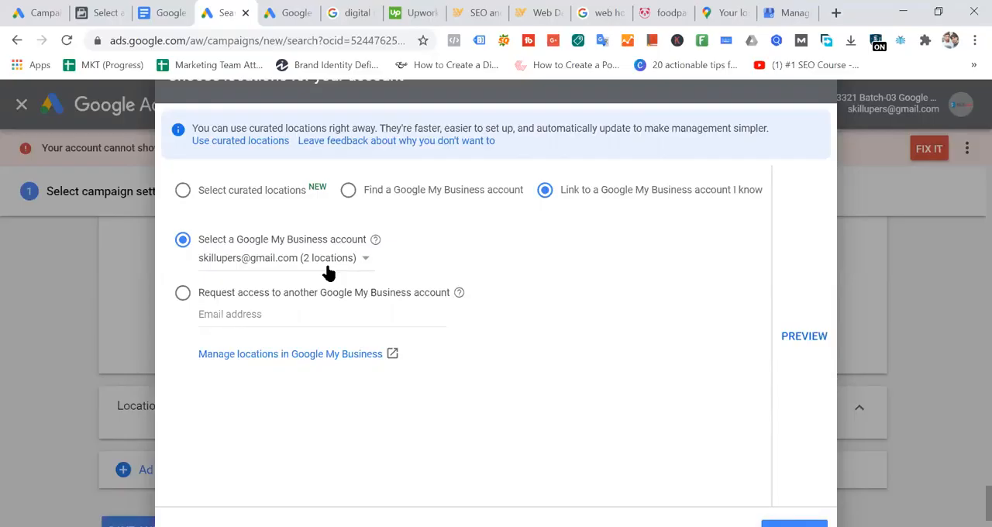
click(183, 294)
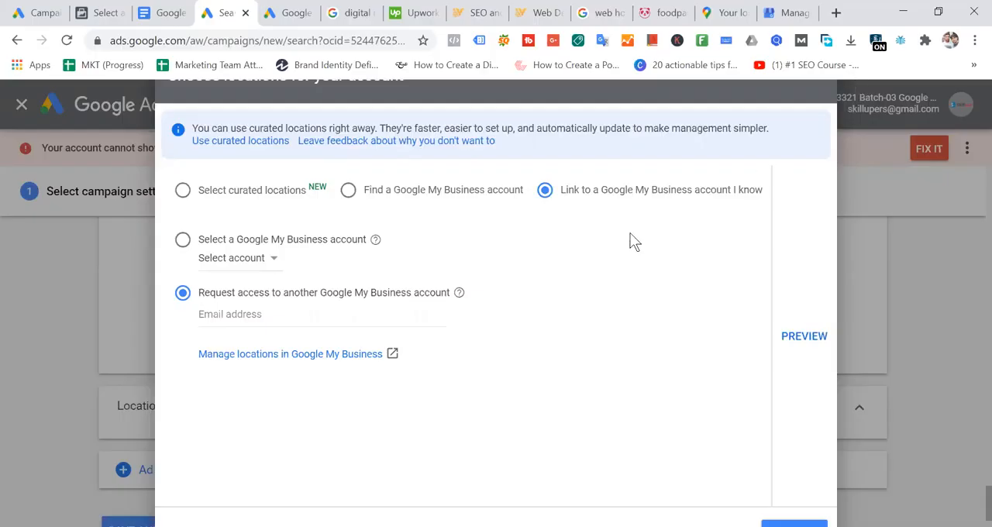
click(266, 314)
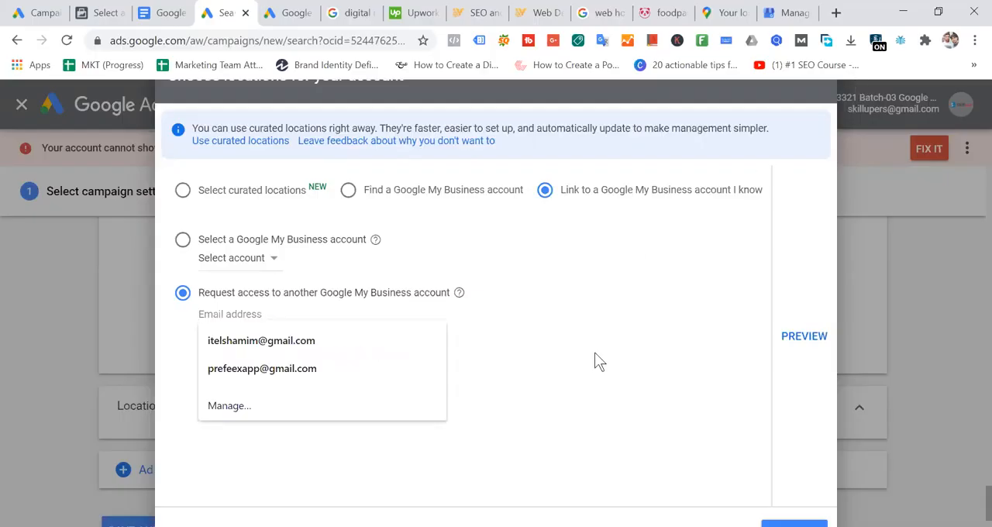
click(304, 343)
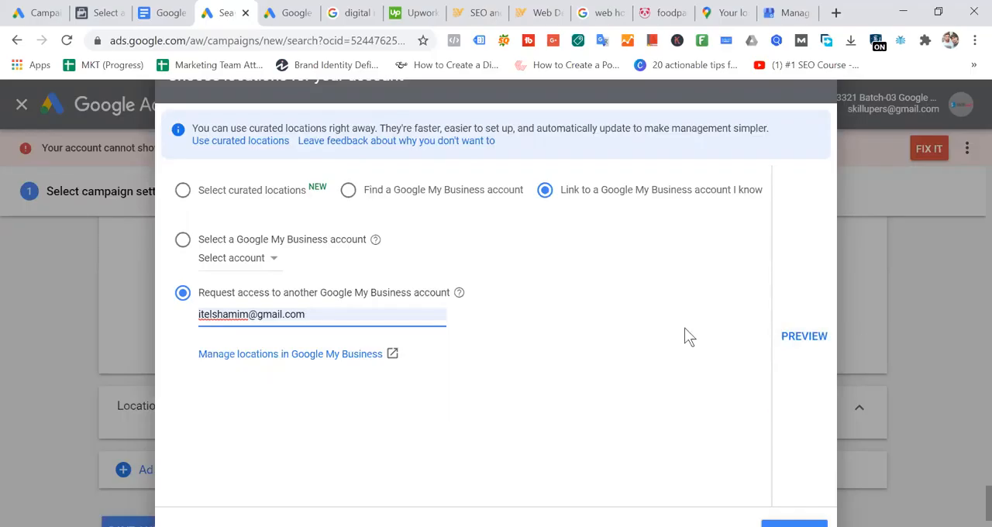
key(ctrl+minus)
key(ctrl+minus)
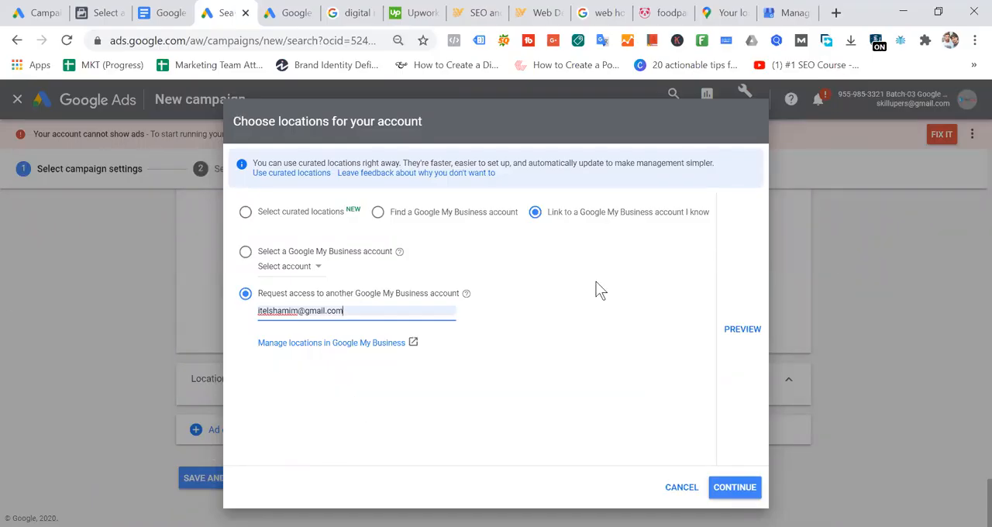
- Switch to finding a Google My Business account and replace the domain search with skillup.com, removing its final letter
click(380, 212)
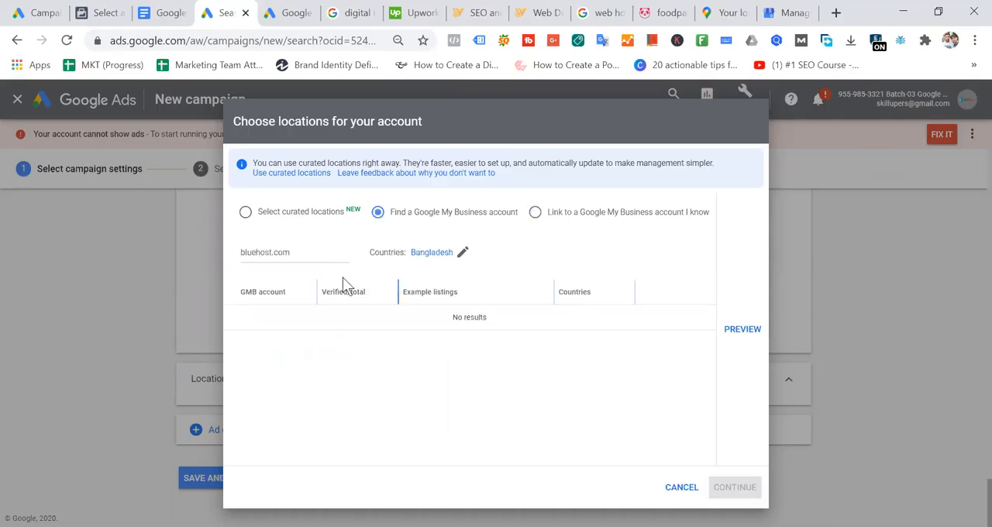
click(315, 256)
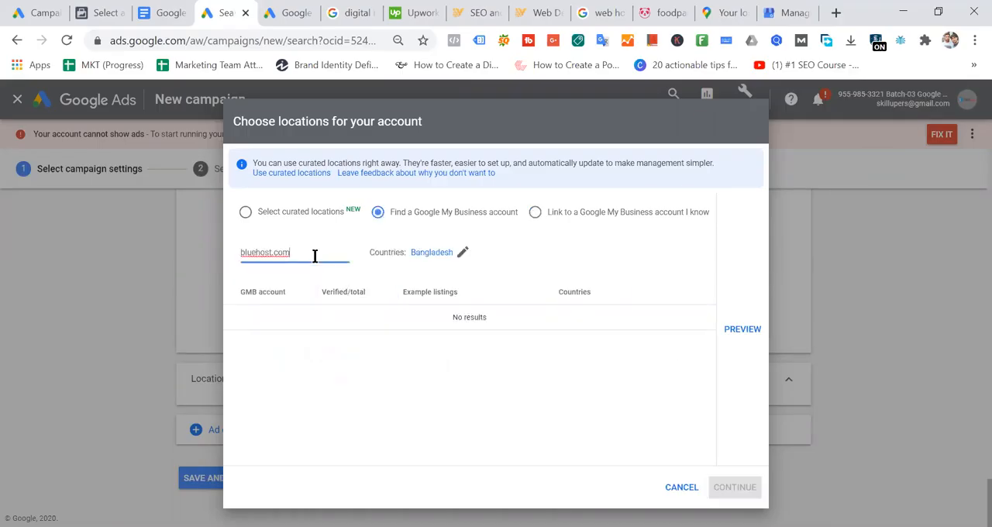
key(BackSpace)
key(BackSpace)
key(BackSpace)
key(BackSpace)
key(BackSpace)
key(BackSpace)
key(BackSpace)
key(BackSpace)
key(BackSpace)
key(BackSpace)
key(BackSpace)
key(BackSpace)
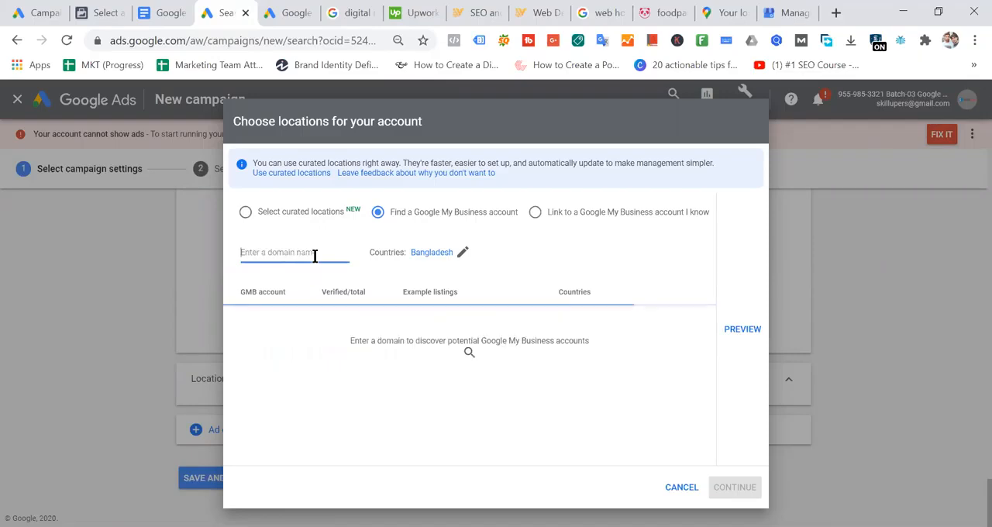
text(skill)
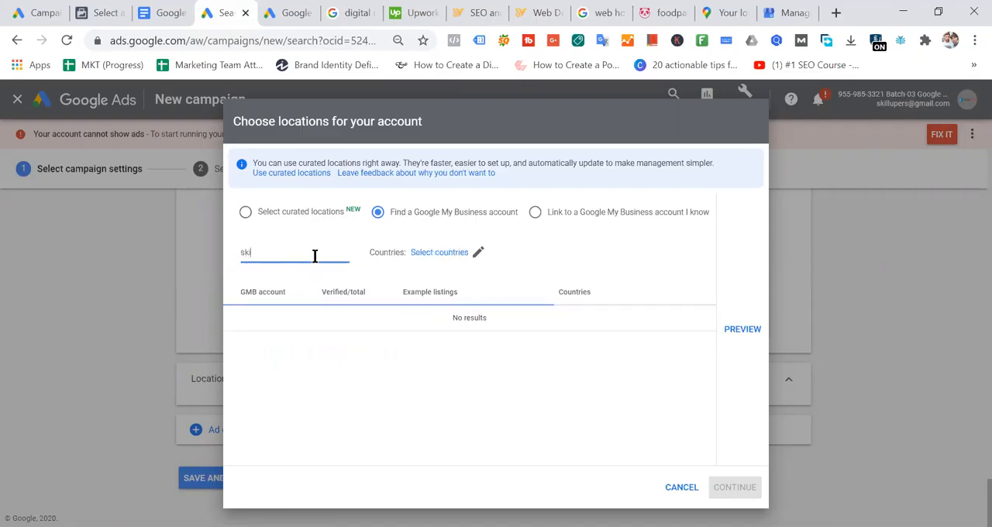
text(er)
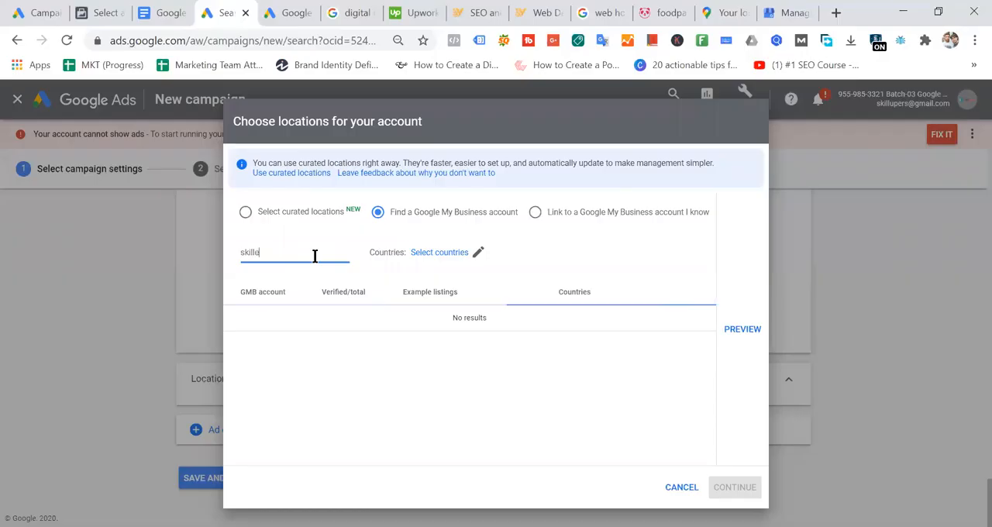
key(BackSpace)
key(BackSpace)
text(up.com)
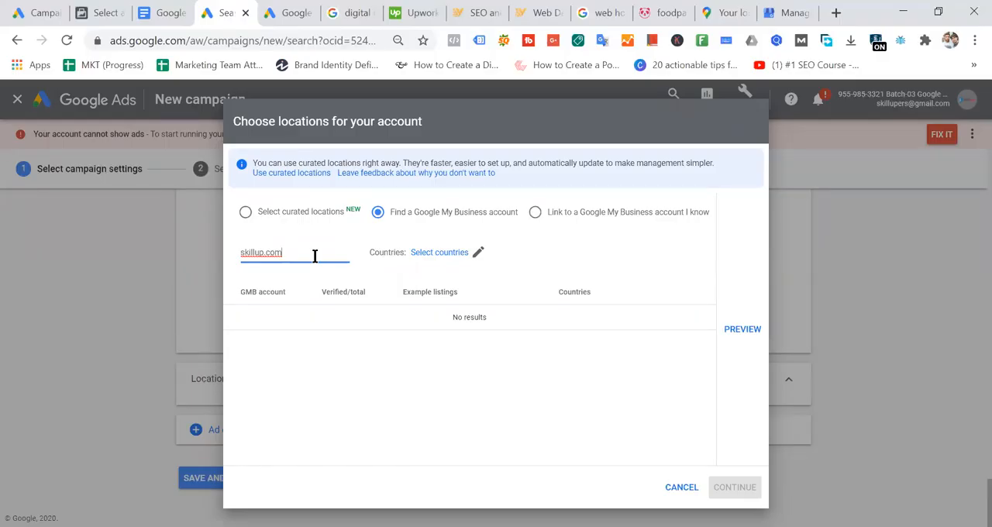
key(BackSpace)
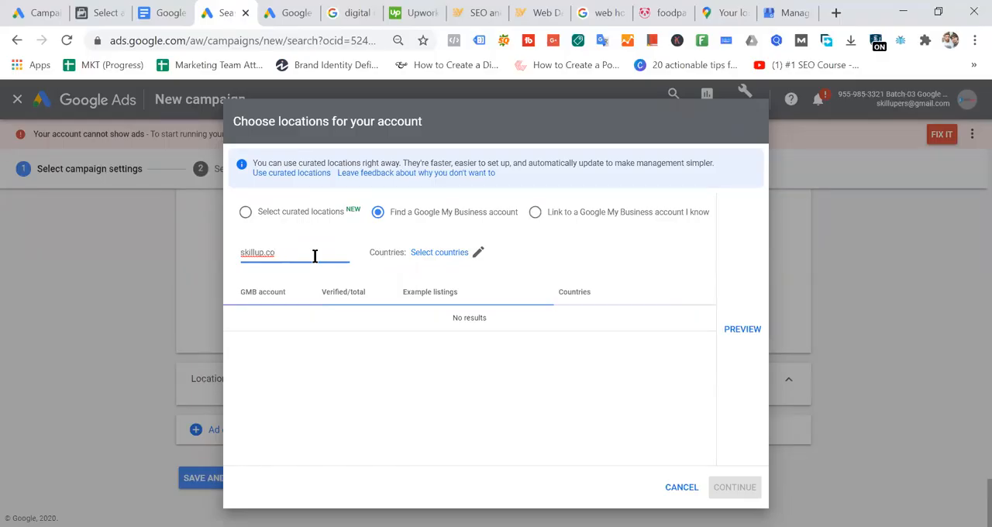
- Search for Google My Business accounts with the domain name aarong, limited to Bangladesh
drag(315, 256, 189, 261)
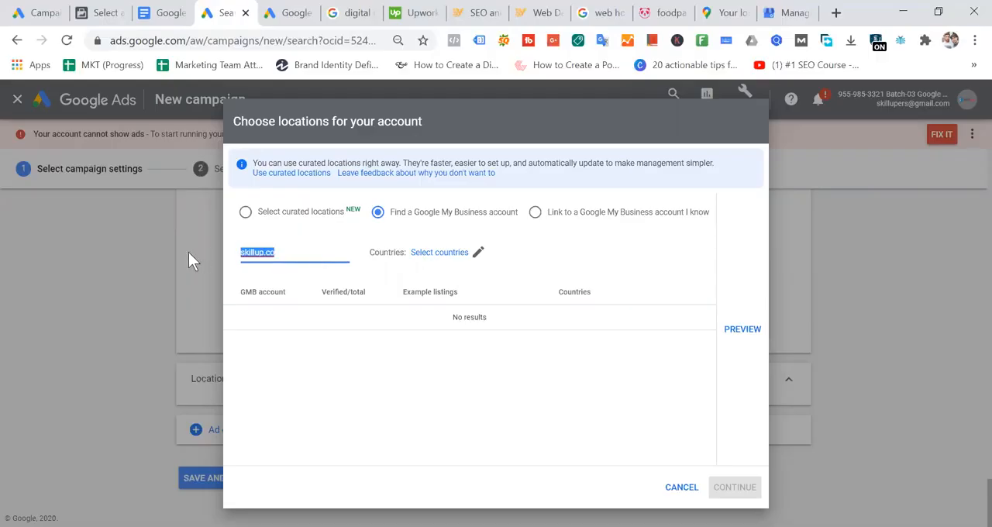
text(aarong)
click(454, 257)
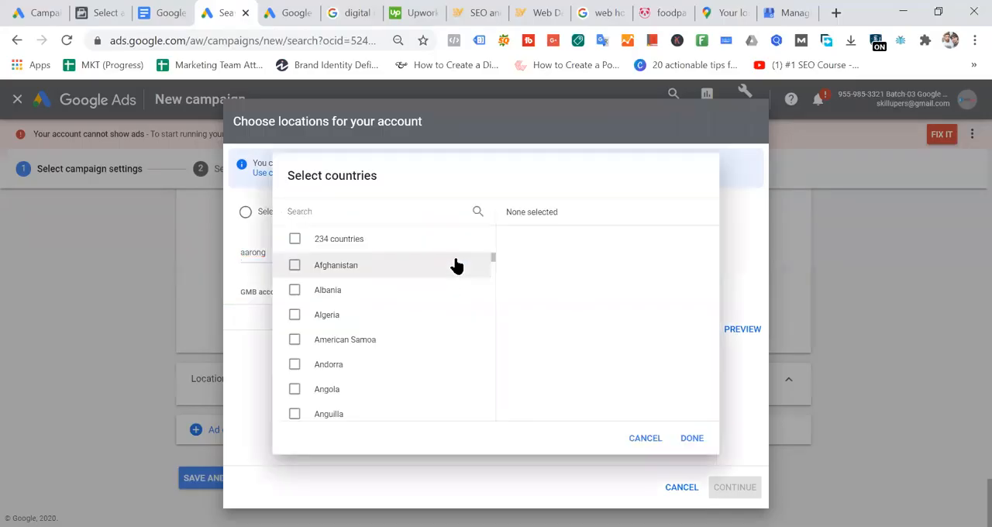
scroll(369, 361, down, 3)
scroll(369, 362, down, 3)
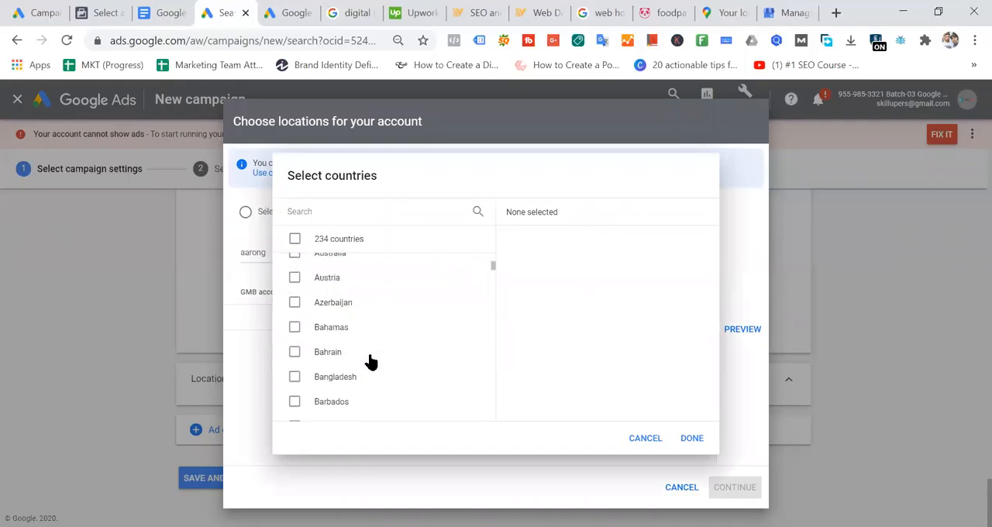
click(348, 380)
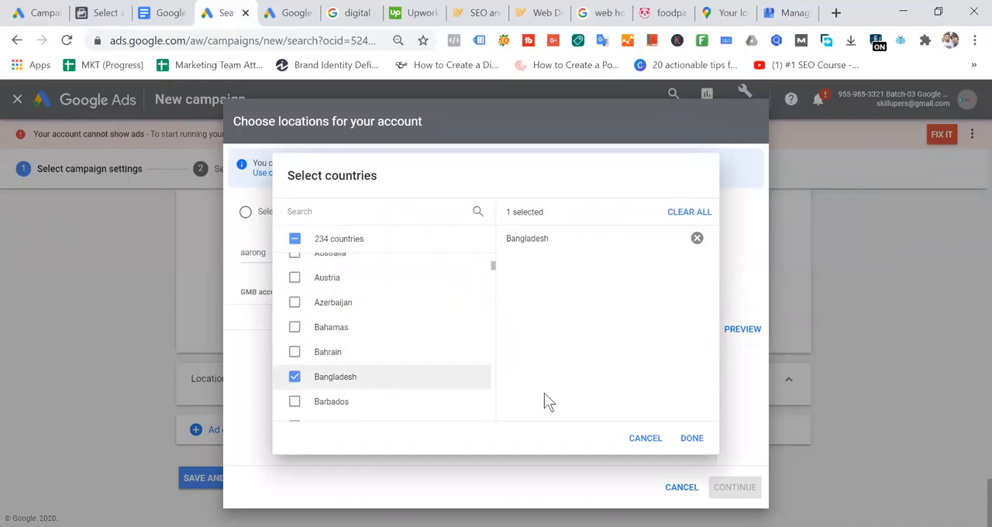
click(691, 439)
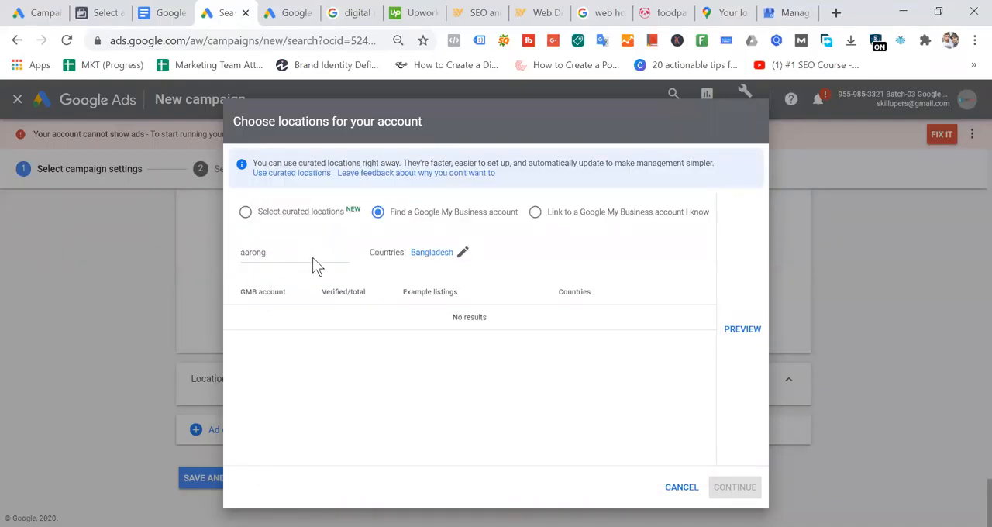
- Search the account finder for skilluper and clear the domain name again
drag(297, 256, 169, 248)
text(skilluper)
key(BackSpace)
key(BackSpace)
key(BackSpace)
key(BackSpace)
key(BackSpace)
key(BackSpace)
key(BackSpace)
key(BackSpace)
key(BackSpace)
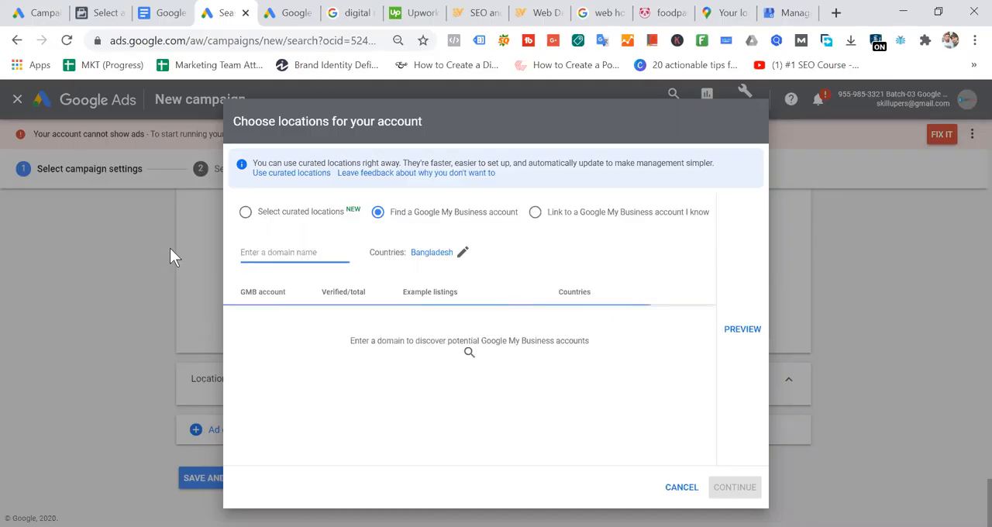
- Choose linking to a known Google My Business account, select the Skilluper account instead of requesting access, and continue
click(537, 216)
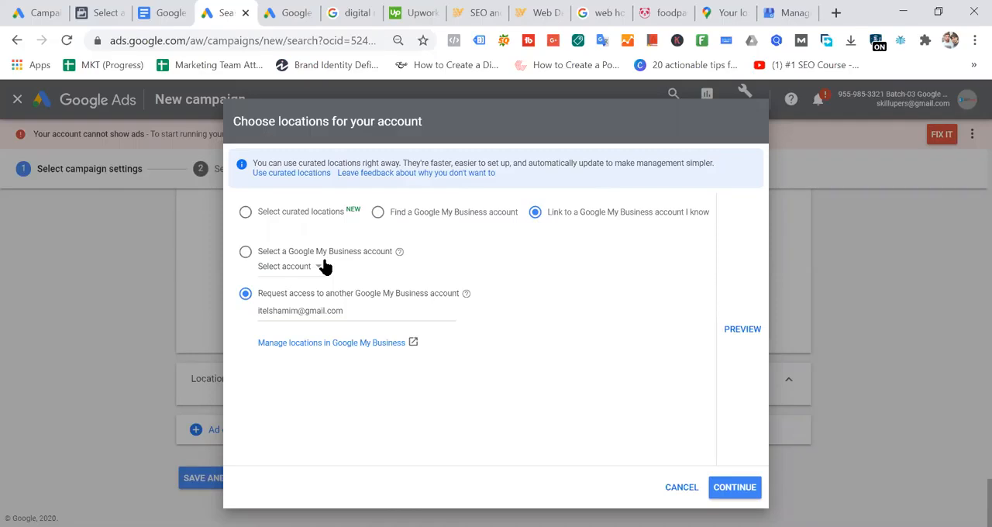
drag(365, 313, 221, 328)
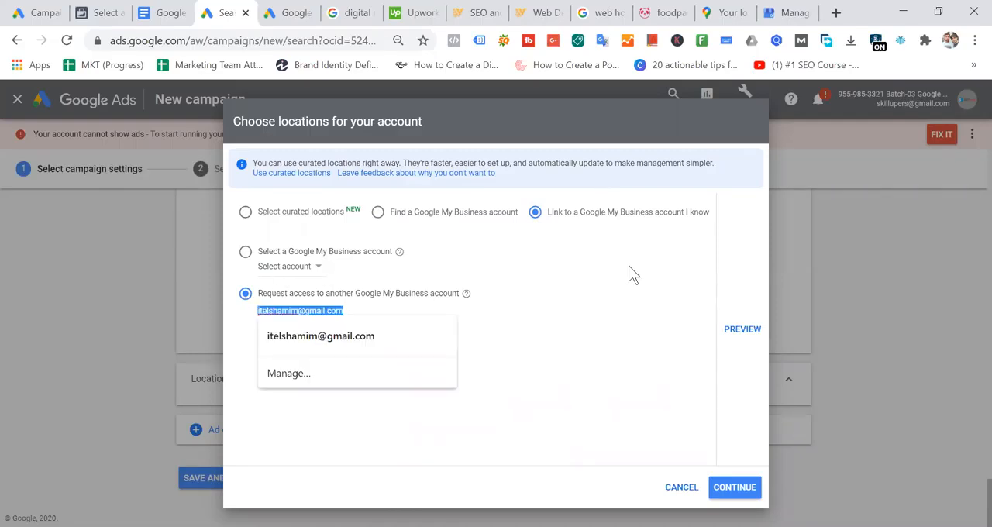
click(245, 252)
click(741, 492)
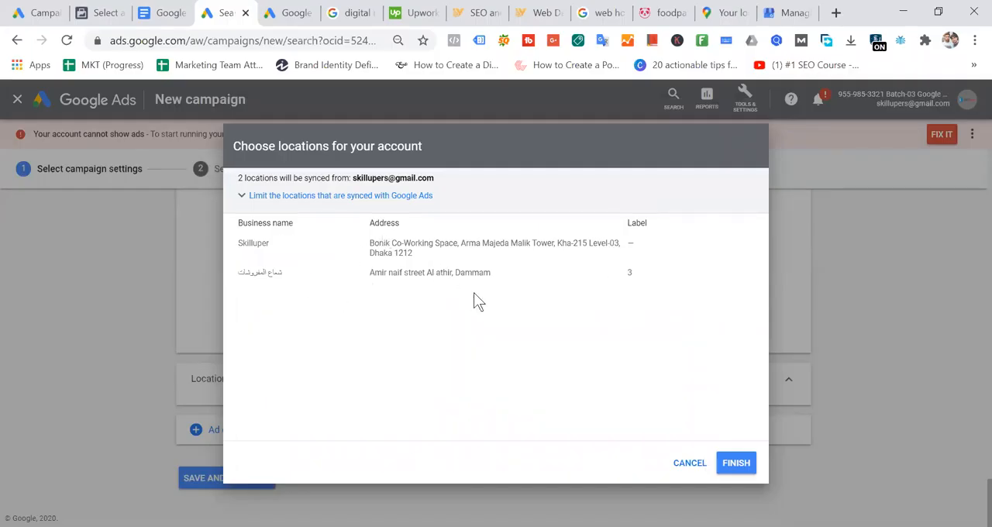
- Expand the options for limiting synced locations, leave the business name filter empty and finish the account-level location extension
click(273, 200)
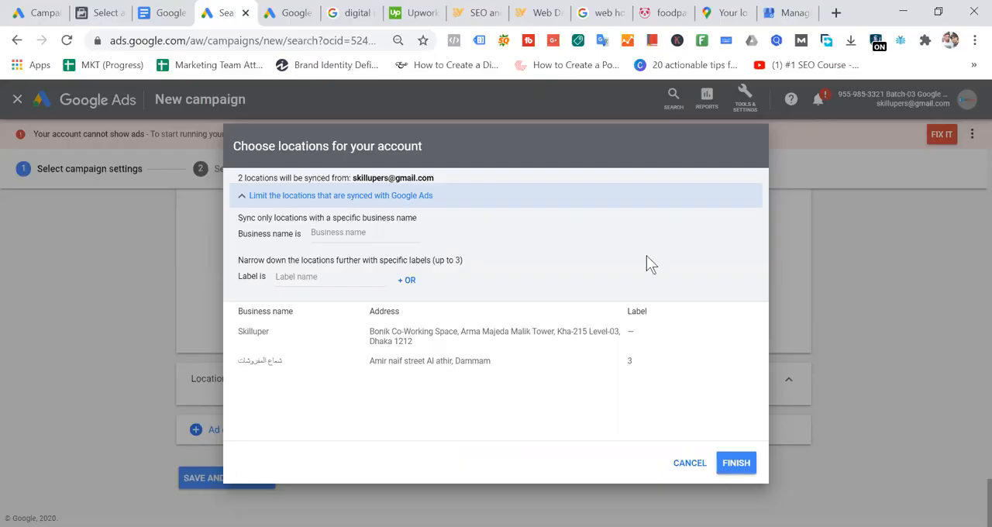
click(355, 233)
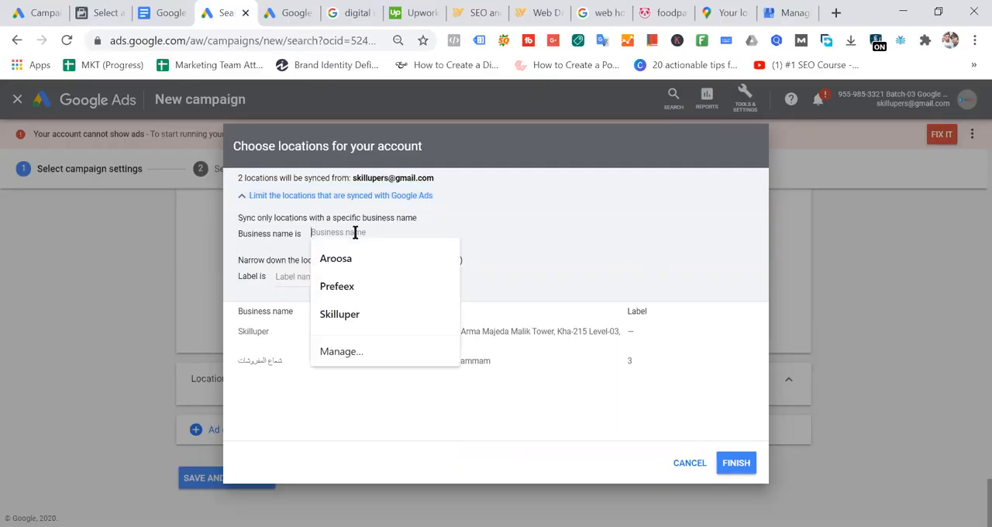
click(427, 225)
click(737, 464)
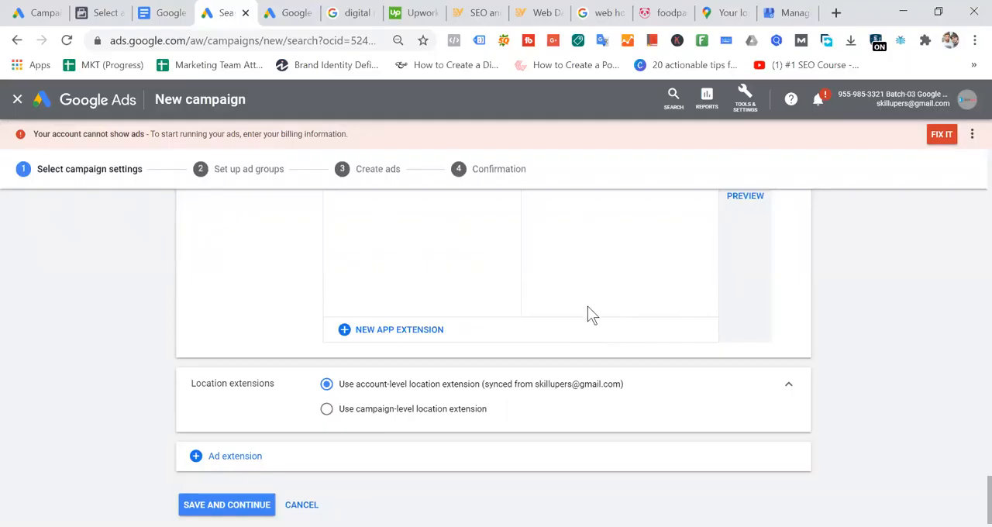
- Add price extensions to the campaign's ad extensions and open the form for a new price extension
scroll(587, 314, down, 2)
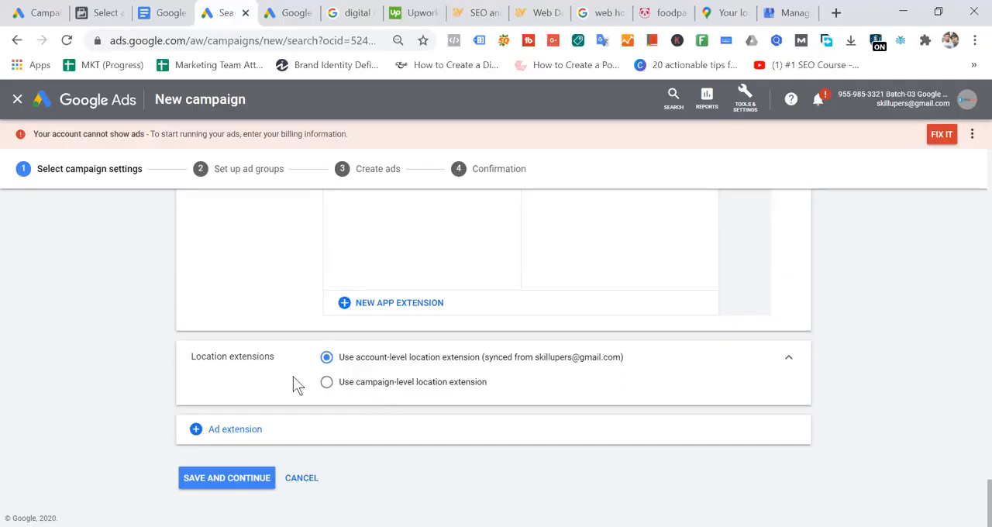
click(229, 436)
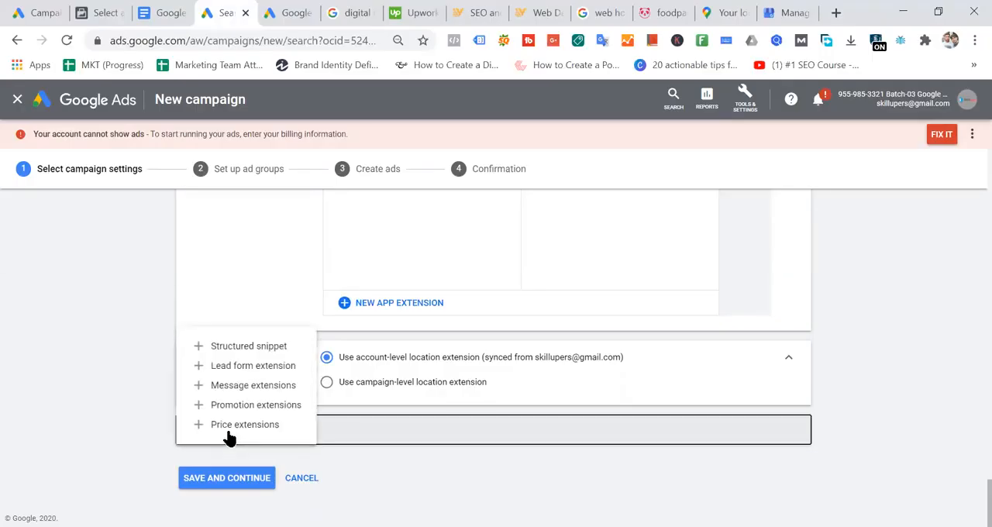
click(233, 429)
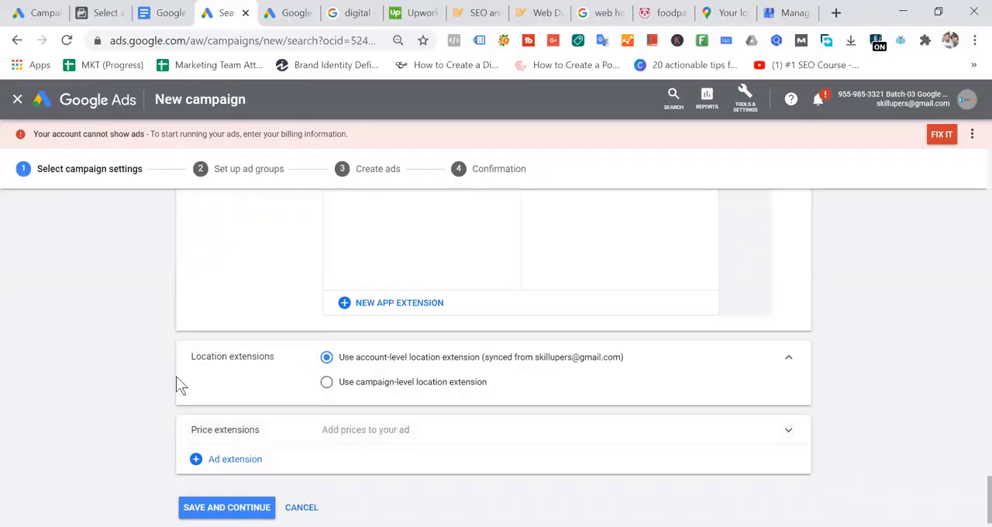
click(429, 403)
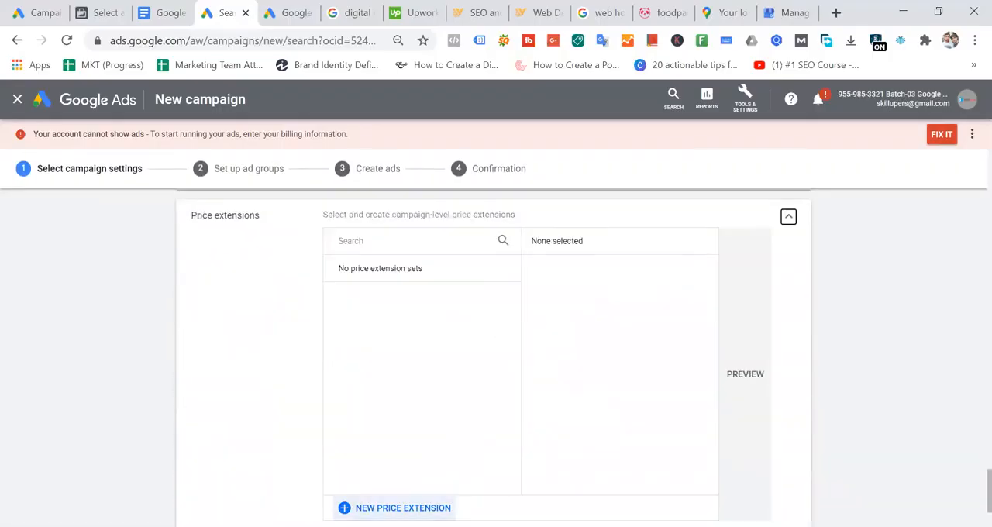
click(396, 508)
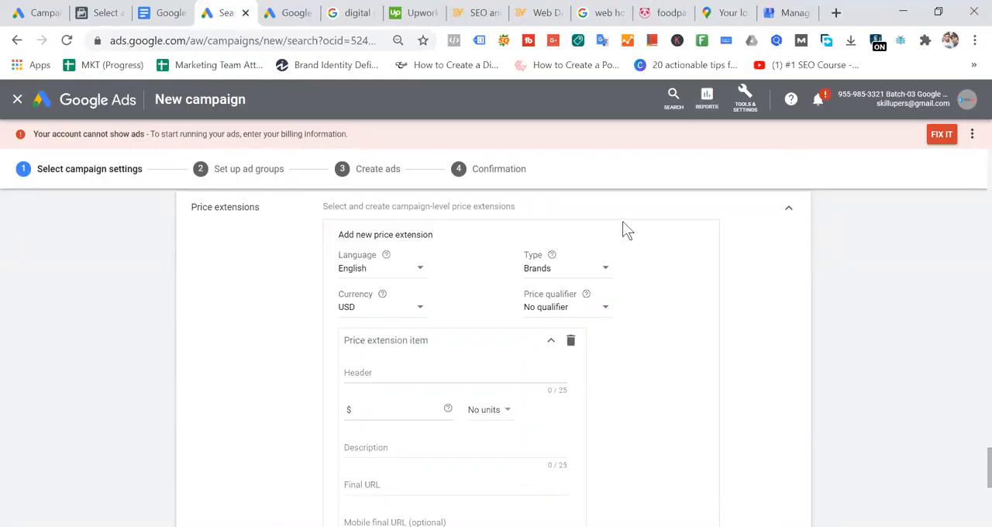
- Set the new price extension's type to Services and enter a price of $10 for the first item
click(606, 267)
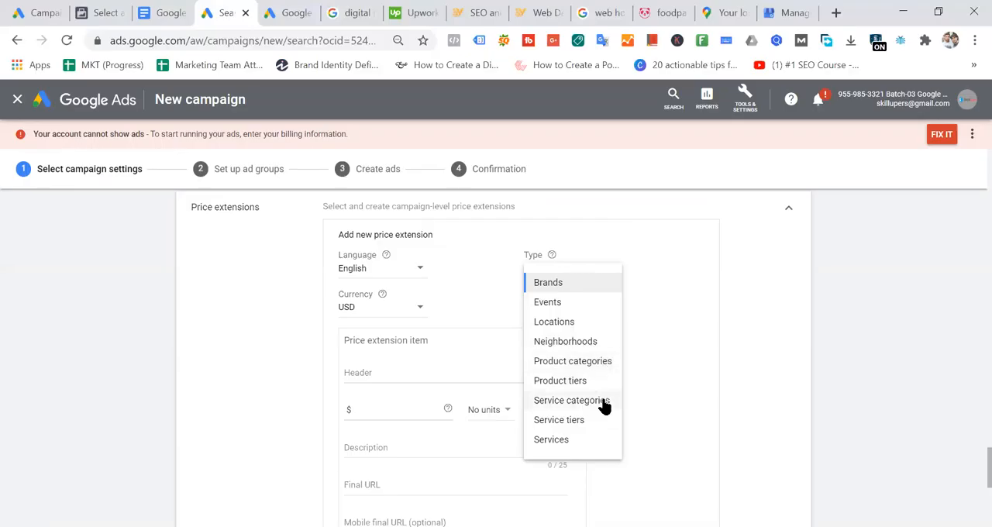
click(579, 443)
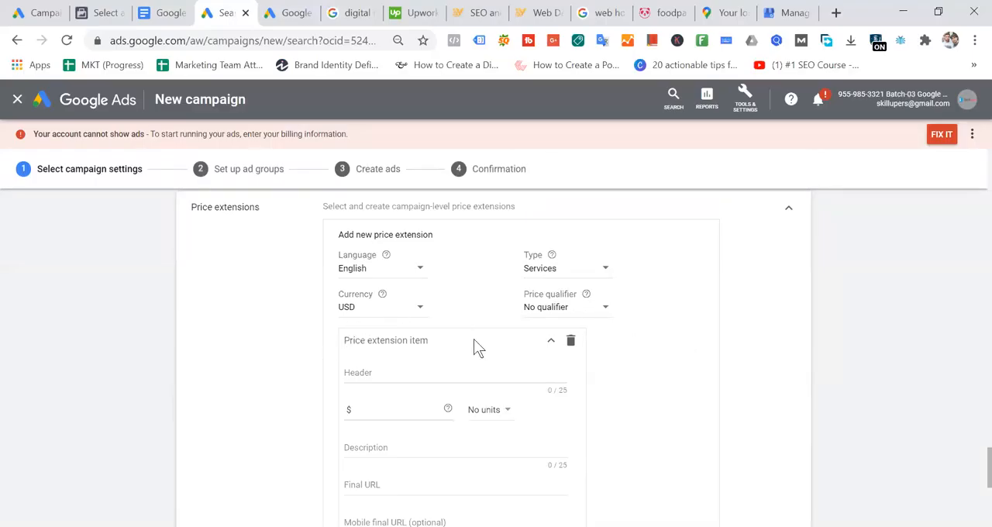
click(388, 371)
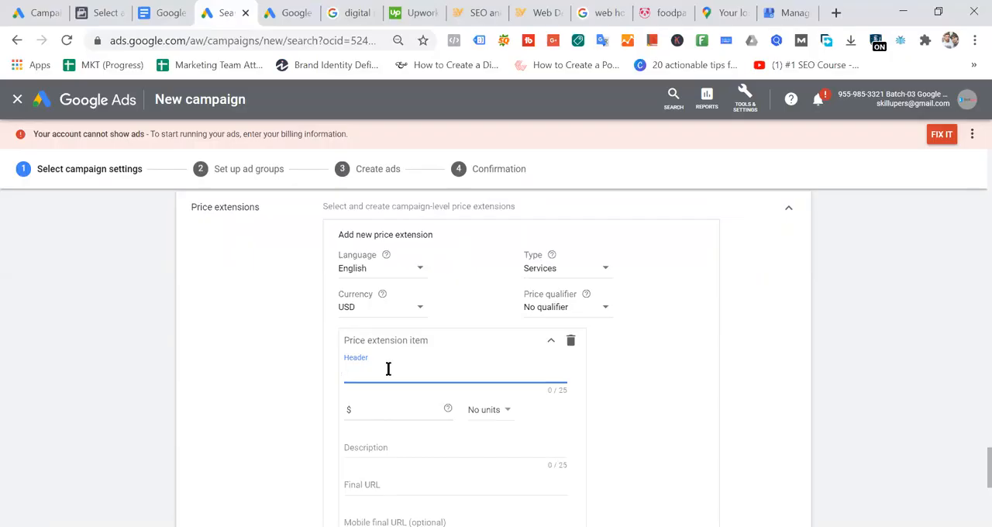
click(393, 411)
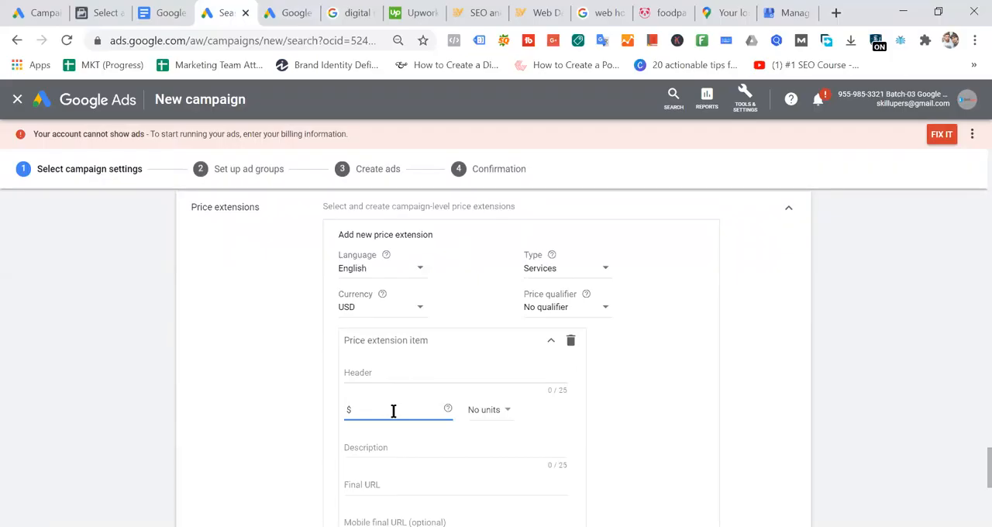
text(10)
click(727, 404)
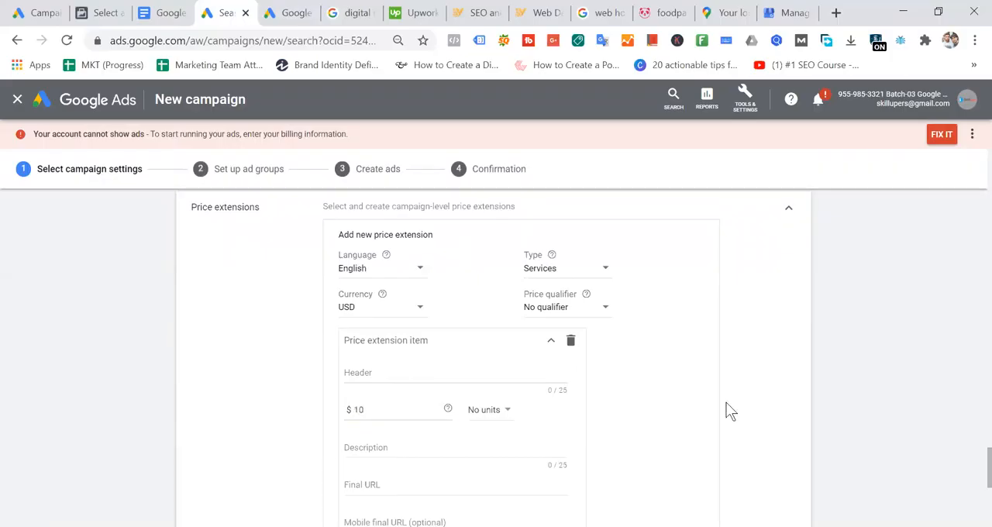
click(496, 415)
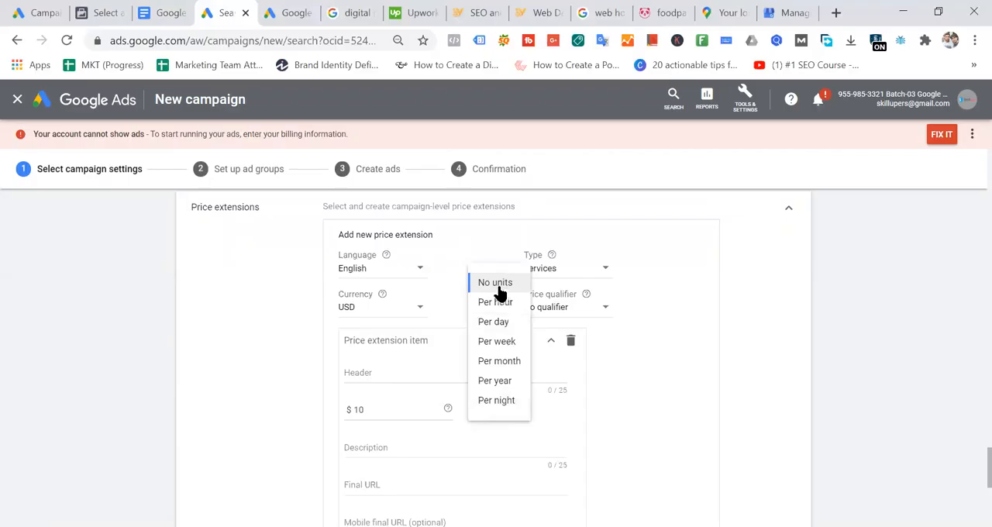
click(673, 302)
click(582, 270)
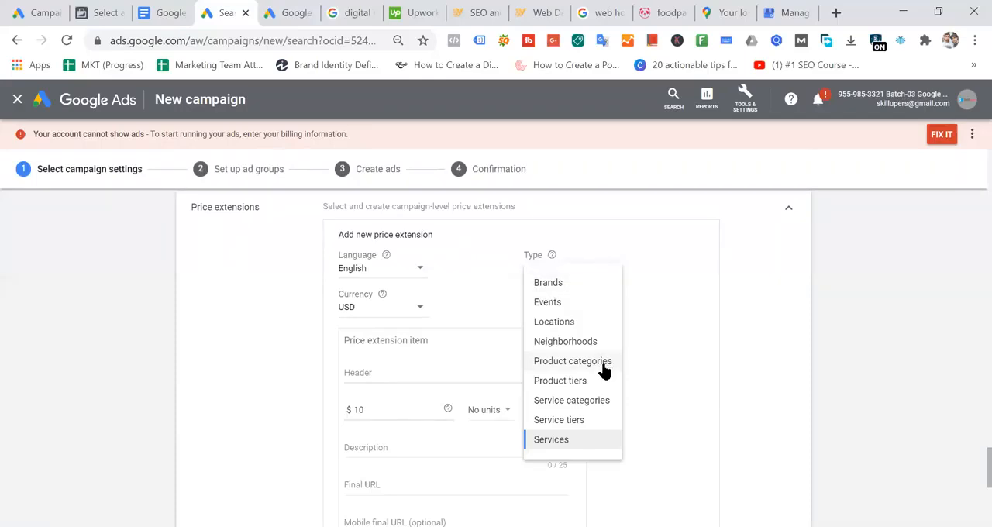
click(568, 440)
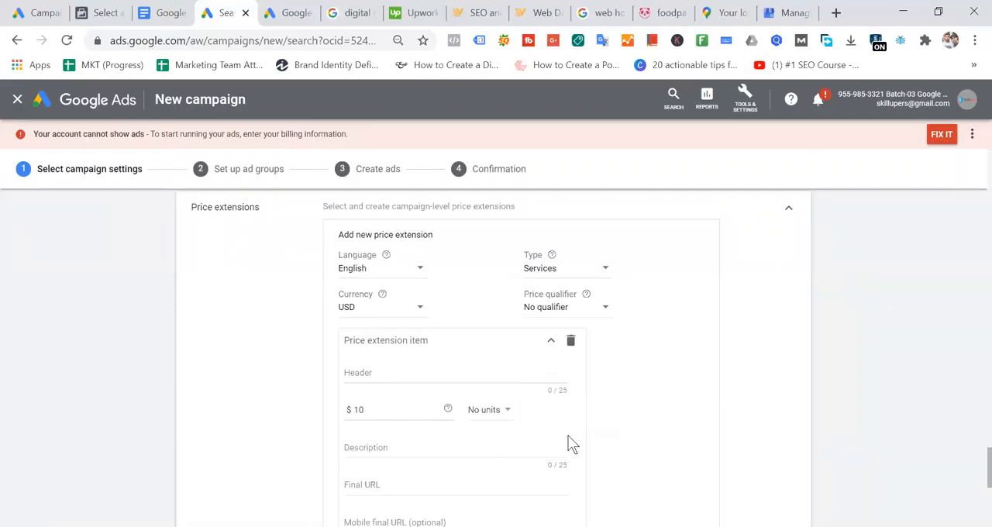
- Enter Web Development as the header of the first price extension item
click(401, 409)
click(390, 373)
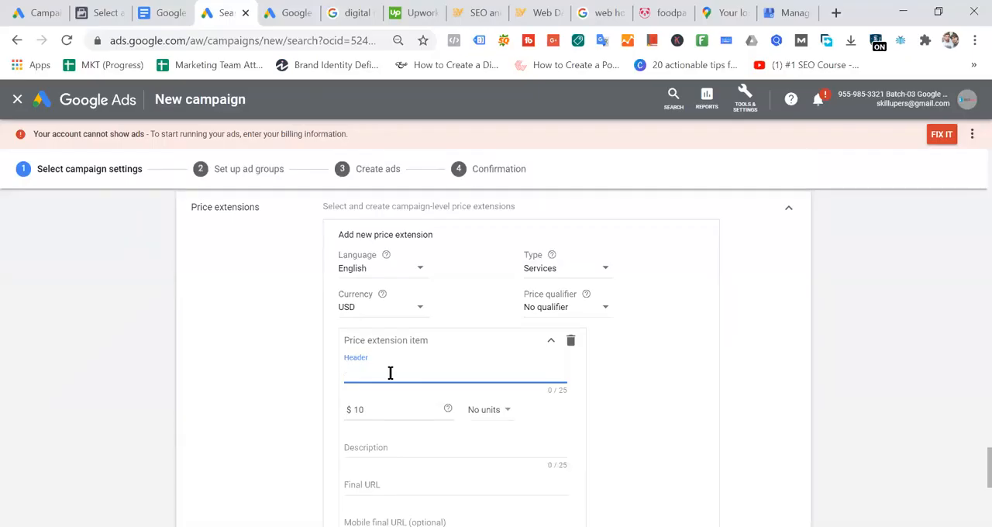
text(WebD)
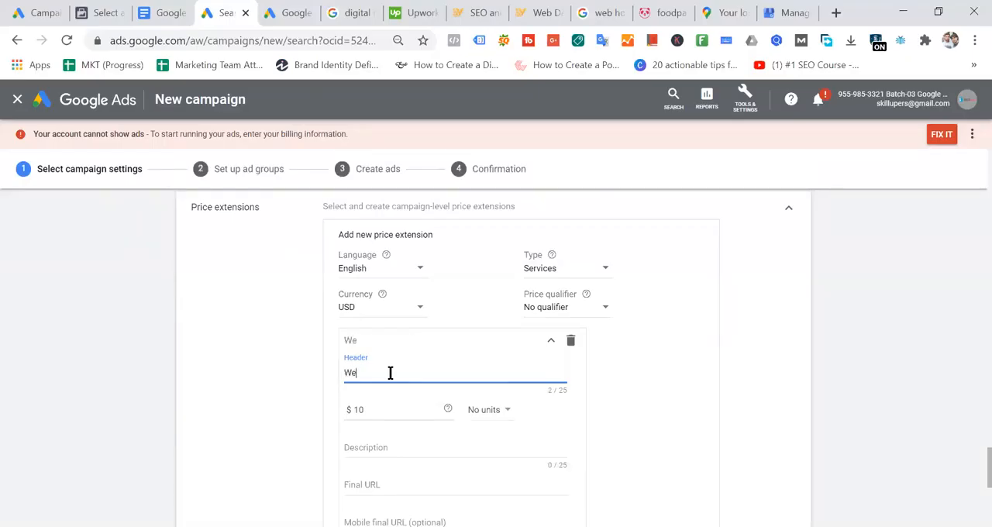
key(BackSpace)
text(Development)
click(384, 410)
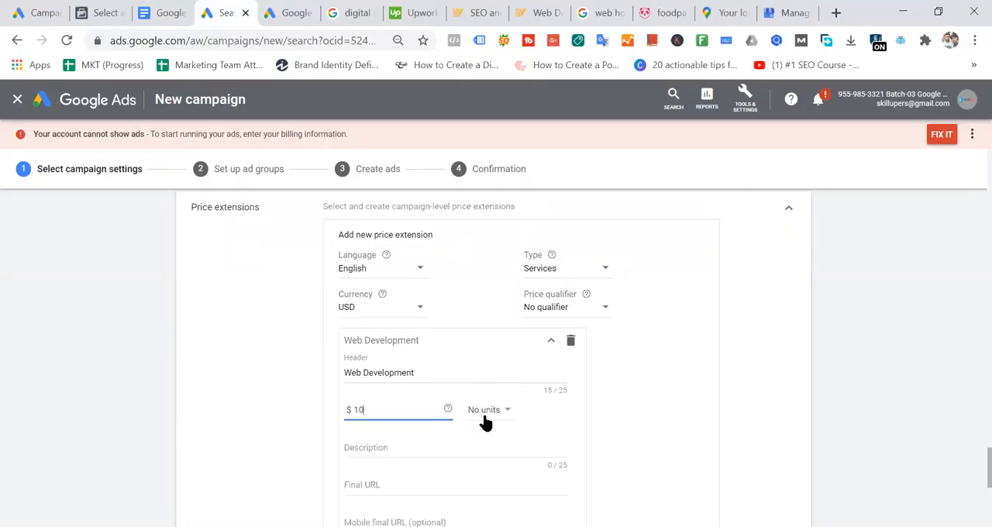
click(434, 372)
- Set the unit of the first item's $10 price to Per hour
click(506, 415)
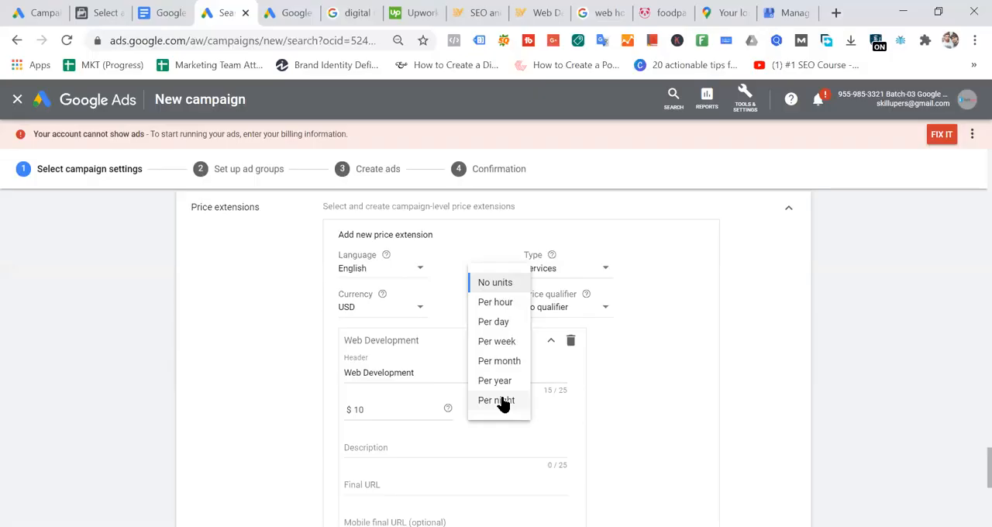
click(501, 309)
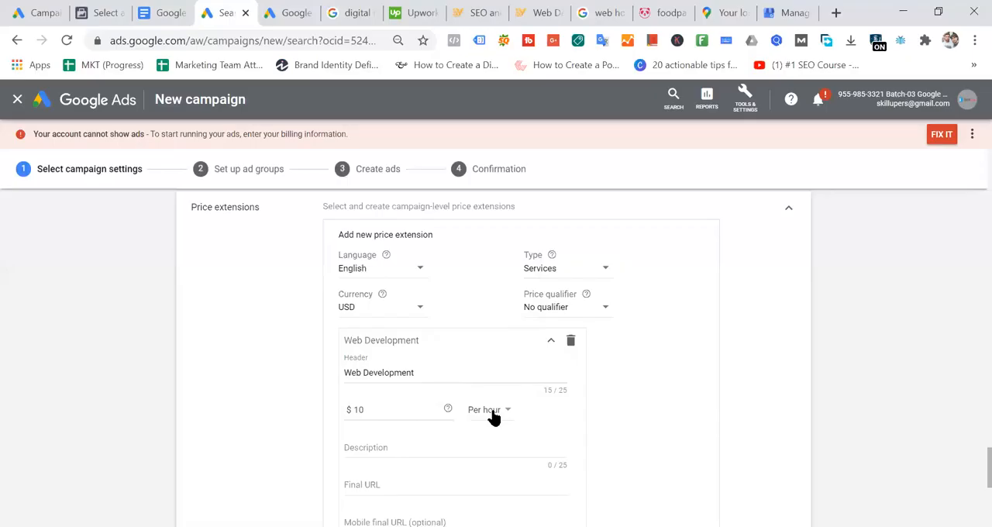
scroll(496, 419, down, 1)
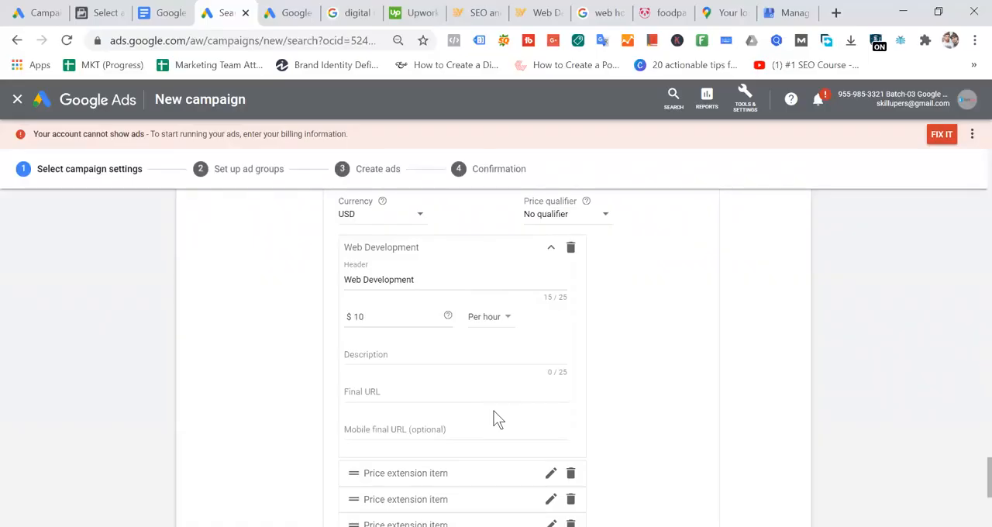
scroll(498, 420, up, 1)
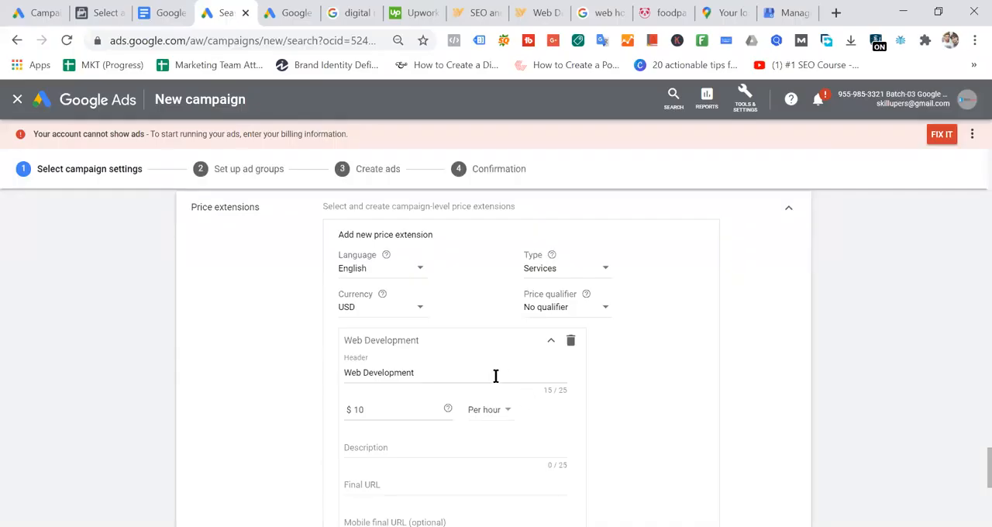
- Change the price extension's type to Brands and clear the first item's header
click(586, 271)
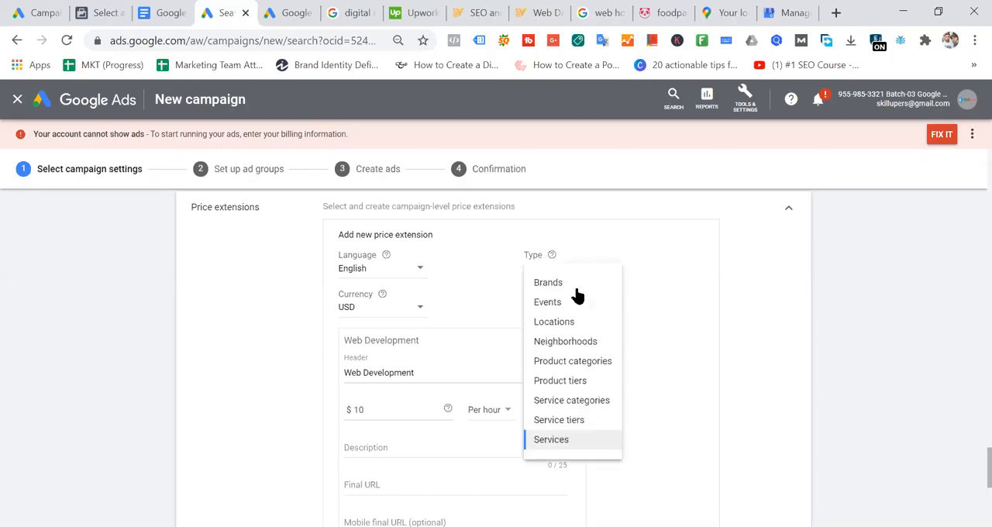
click(578, 293)
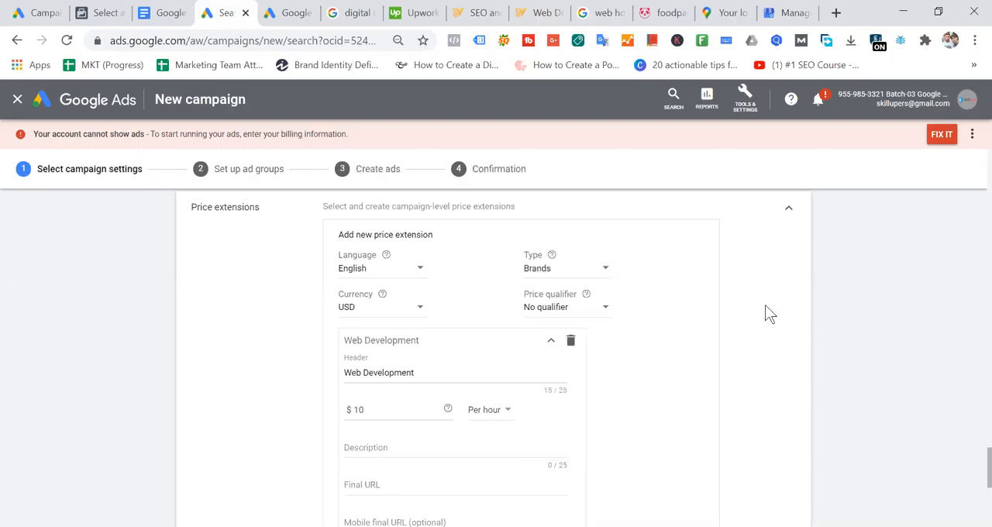
click(457, 372)
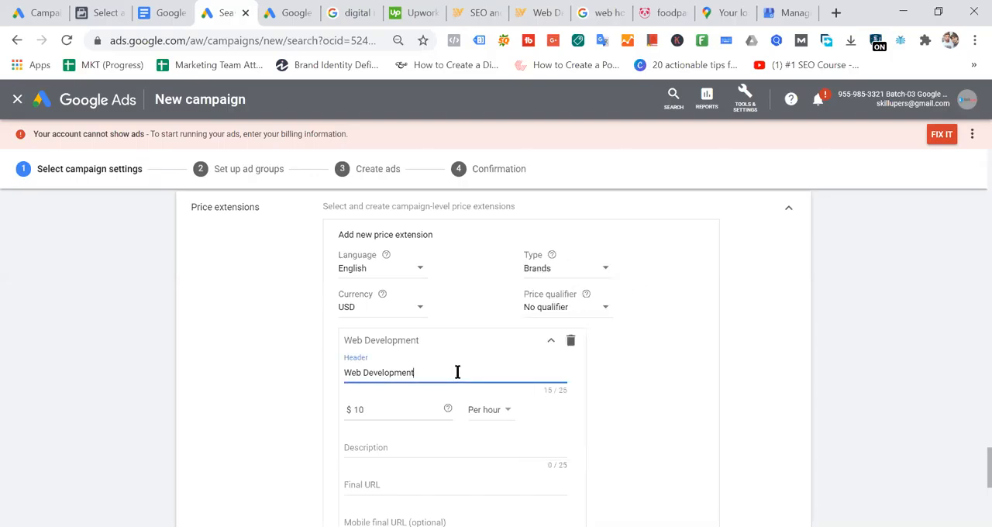
key(BackSpace)
key(BackSpace)
key(BackSpace)
key(BackSpace)
key(BackSpace)
key(BackSpace)
key(BackSpace)
key(BackSpace)
key(BackSpace)
key(BackSpace)
key(BackSpace)
key(BackSpace)
key(BackSpace)
key(BackSpace)
key(BackSpace)
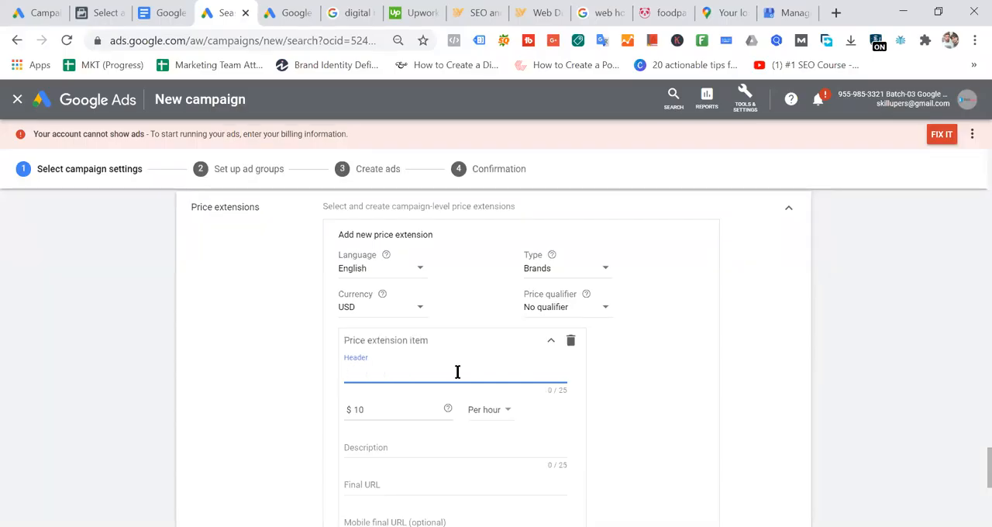
- Set the price extension's price qualifier to Up to
click(572, 307)
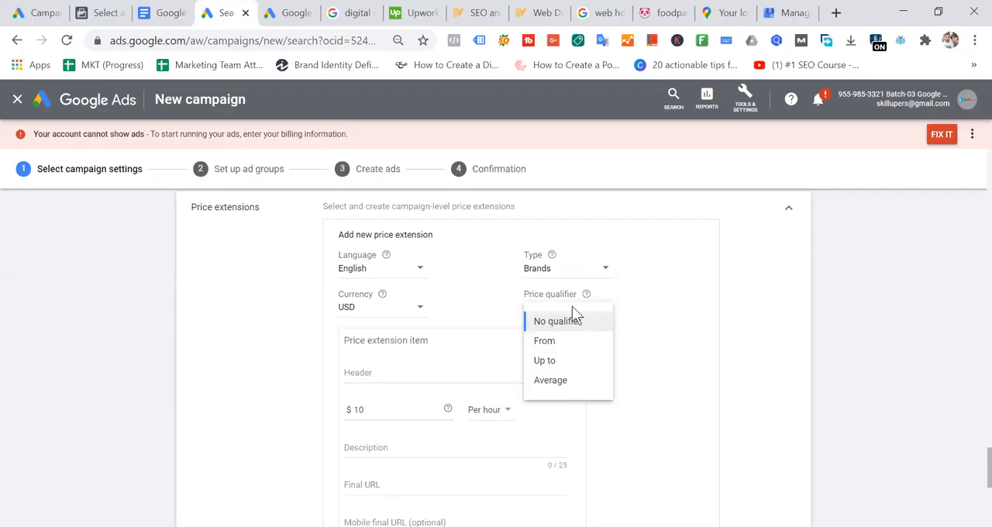
click(558, 361)
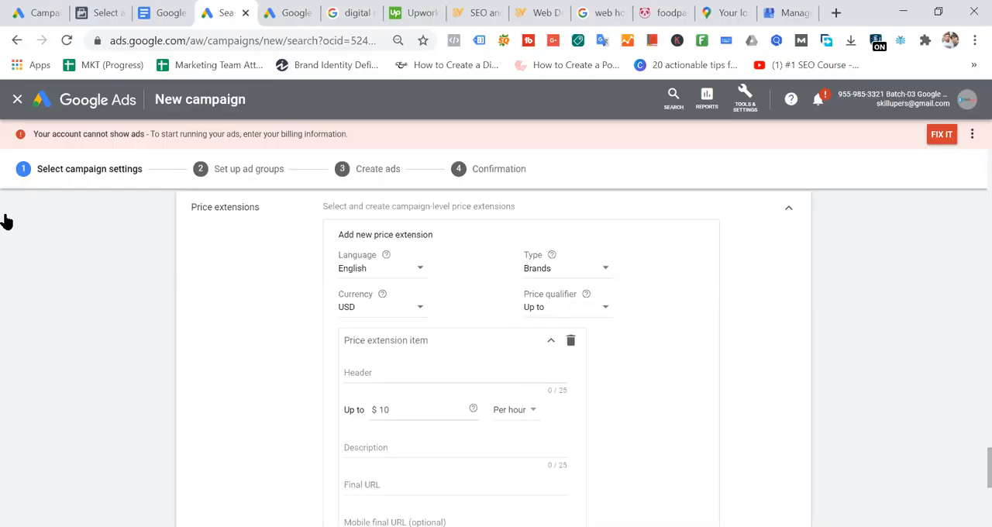
- Switch to the Google Ads Ad Extension document in Google Docs and find the Price Extensions example
click(169, 14)
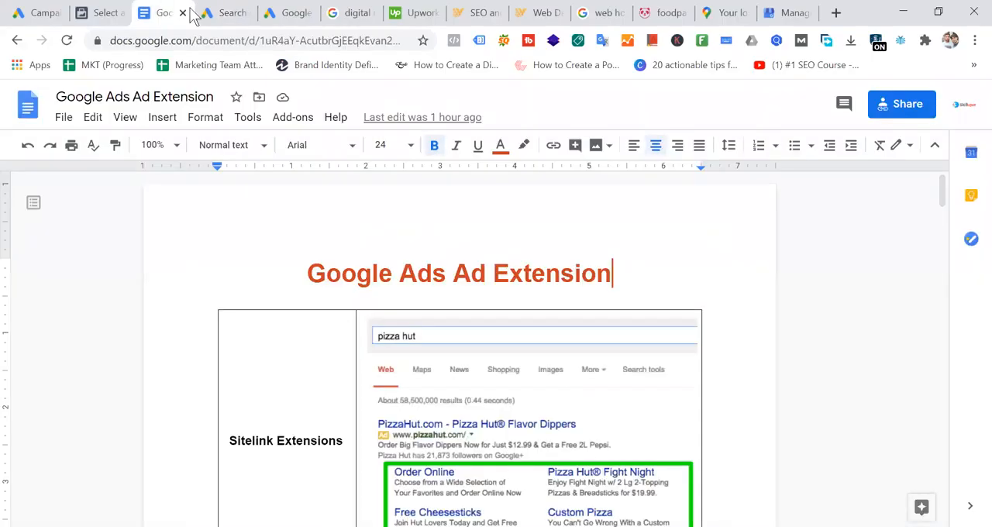
scroll(558, 251, down, 5)
scroll(576, 333, down, 10)
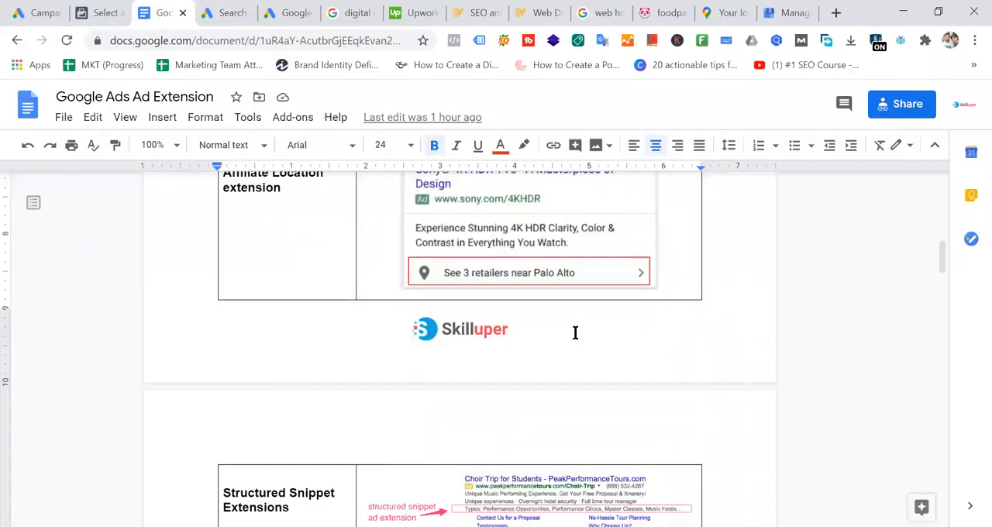
scroll(576, 333, down, 3)
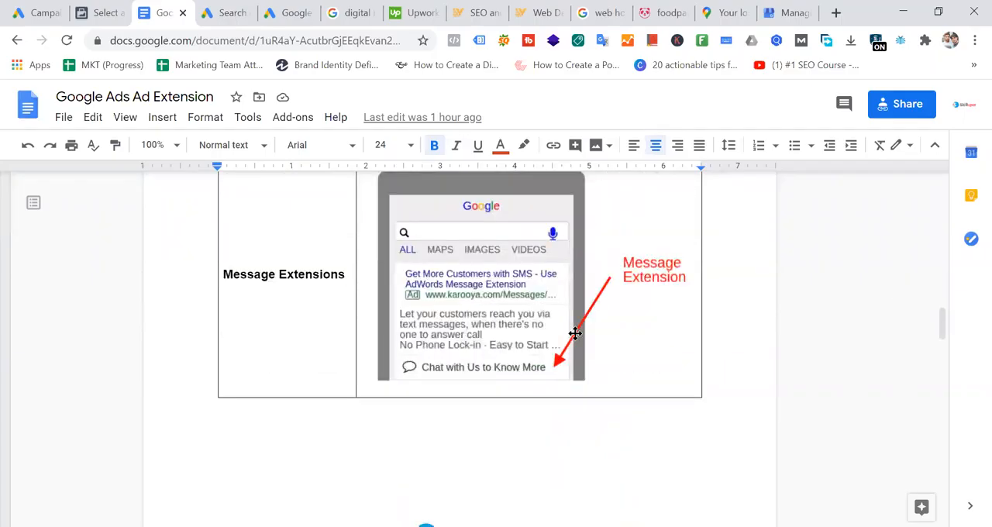
scroll(575, 333, down, 10)
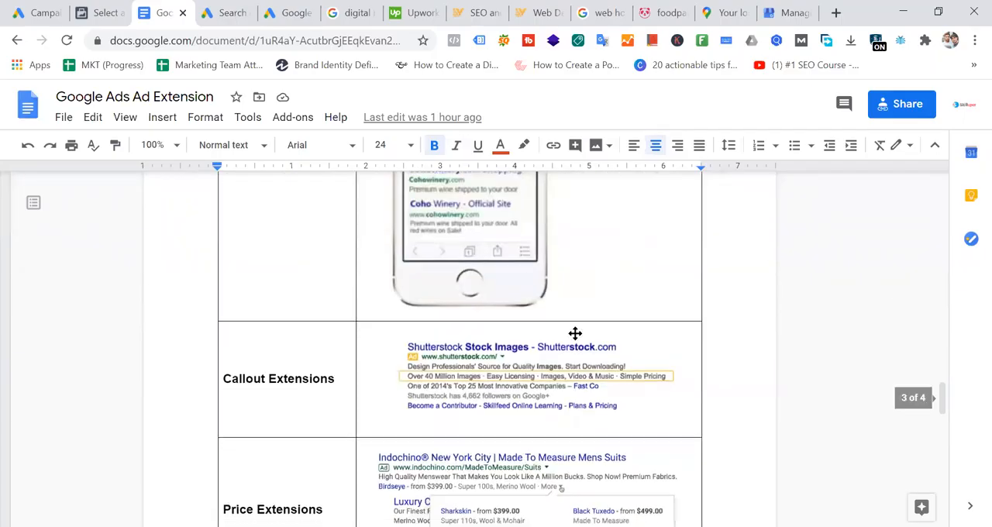
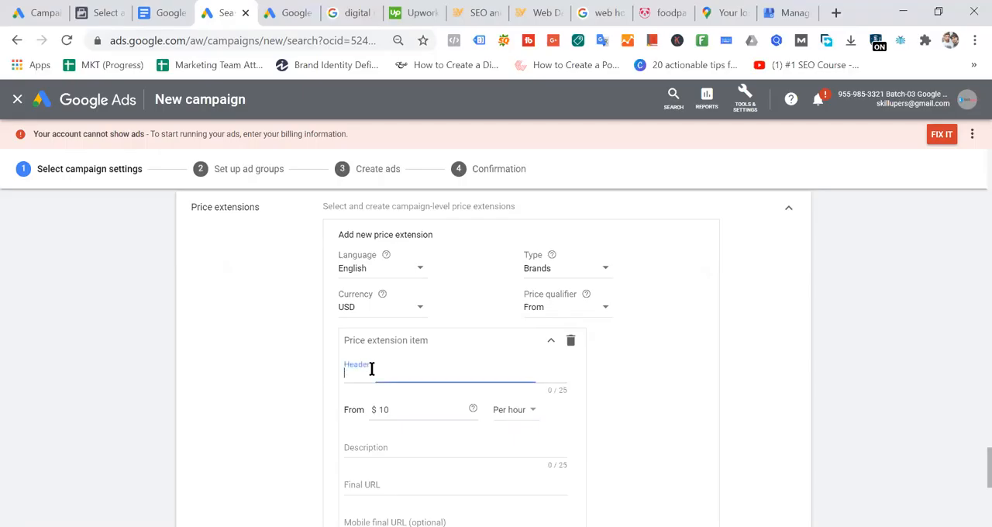
- Set the price extension's type to Services and the first item's price unit to No units
click(399, 409)
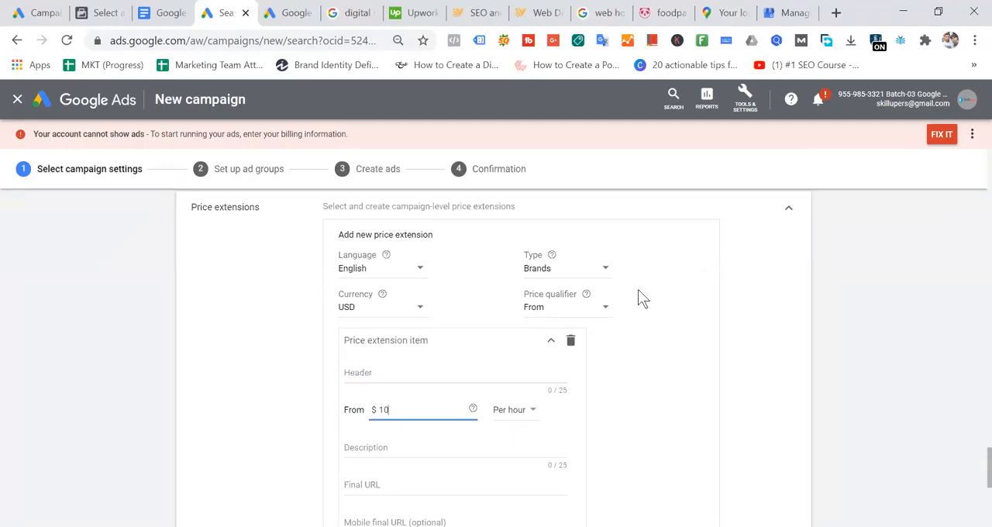
click(575, 268)
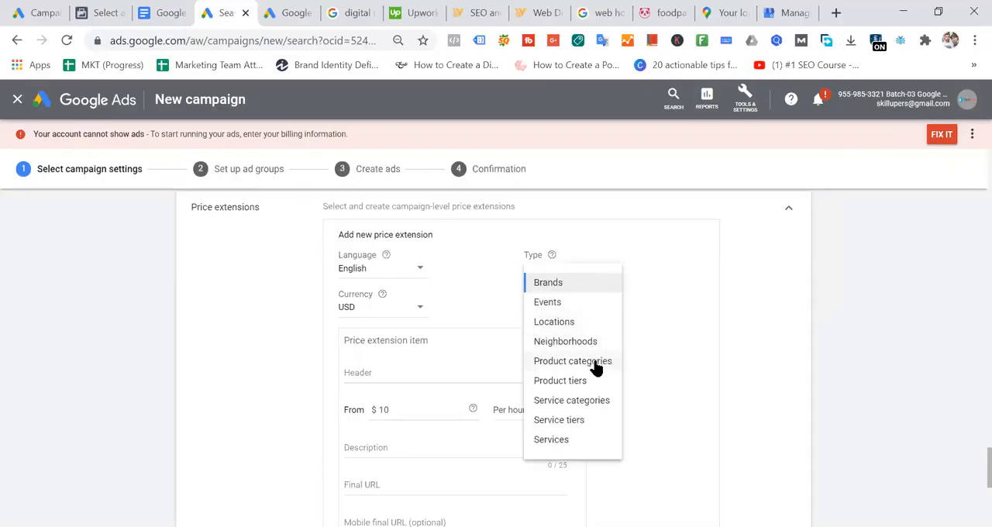
click(576, 441)
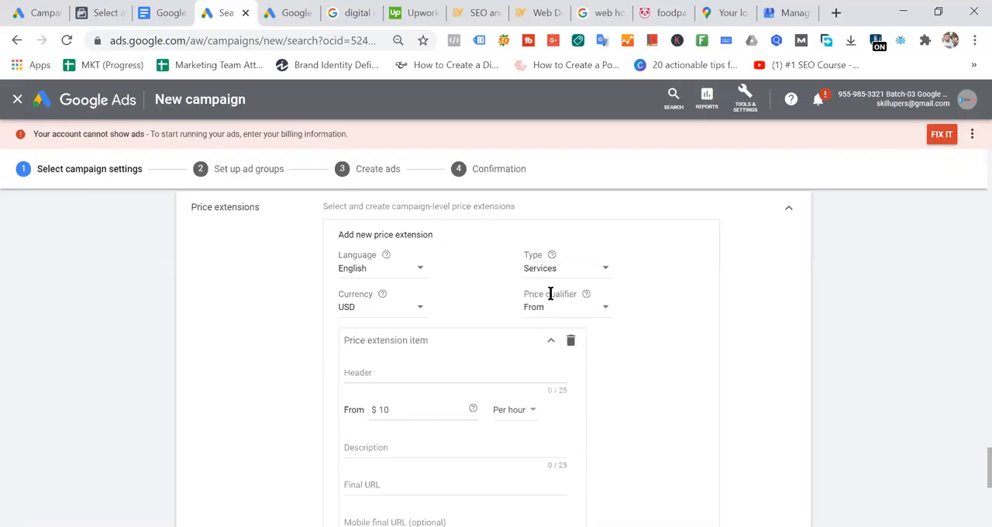
click(518, 417)
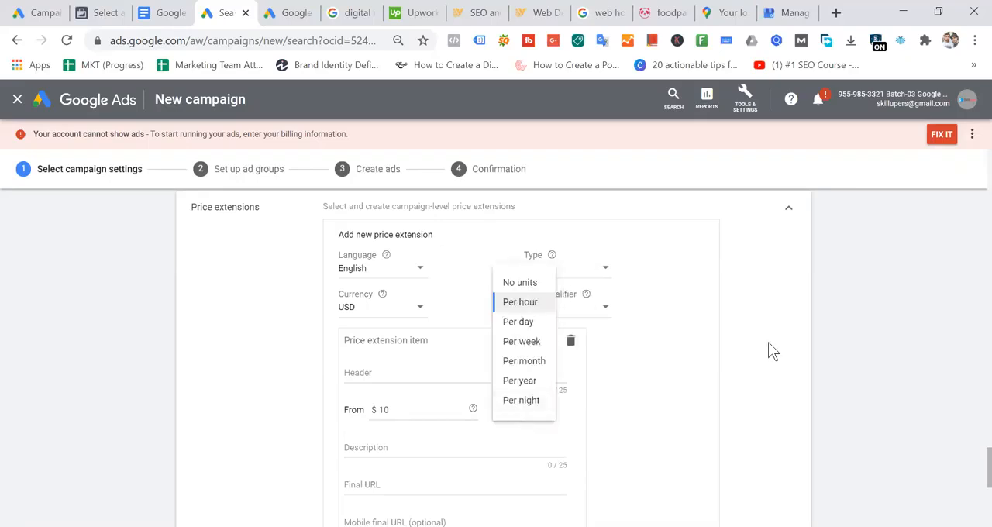
click(512, 283)
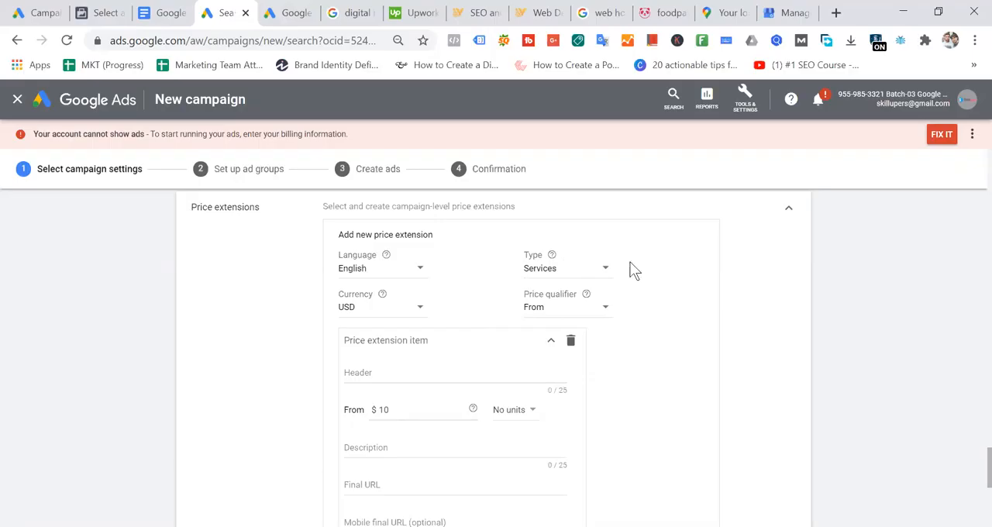
- Enter Web Design as the header of the first price extension item
click(378, 373)
text(W)
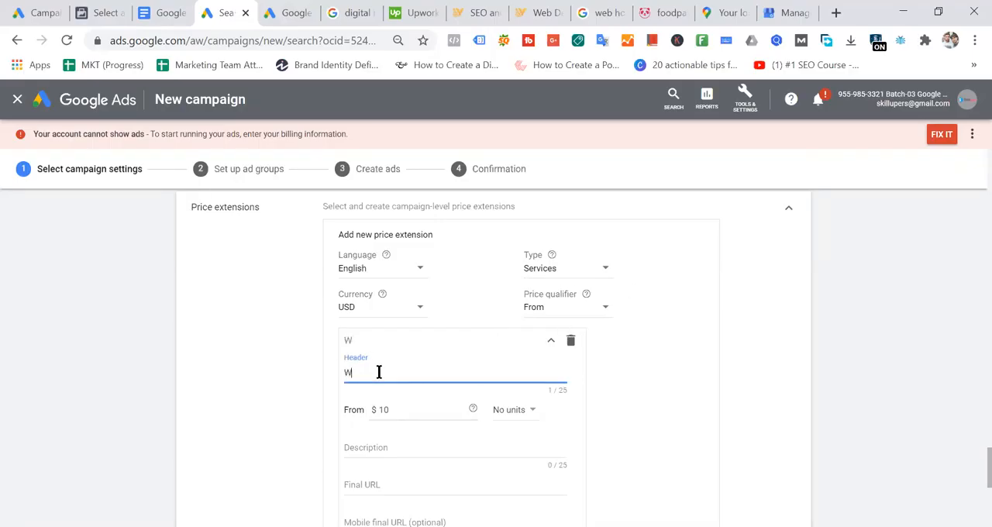
text(eb Design)
key(BackSpace)
key(BackSpace)
key(BackSpace)
text(ign)
click(643, 459)
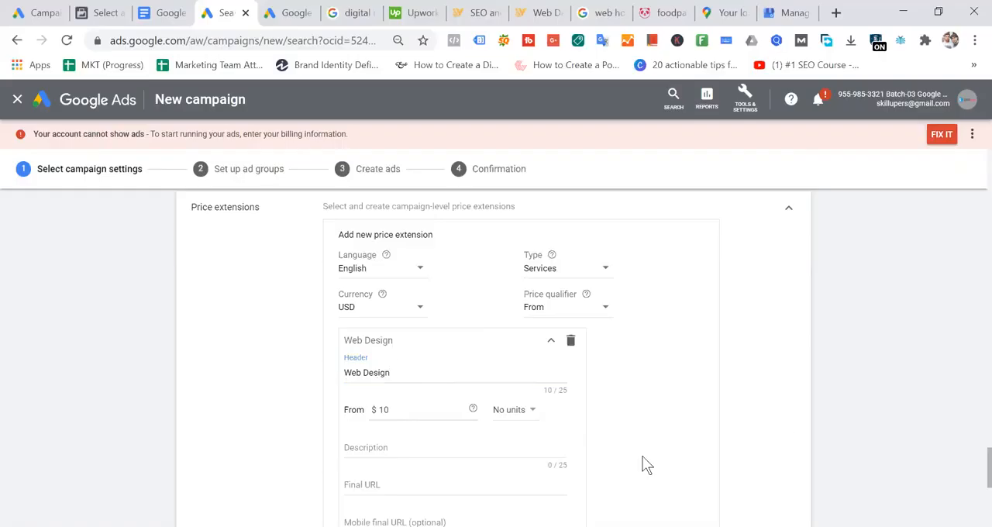
- Set the Web Design item's starting price to $100
click(420, 410)
key(BackSpace)
key(BackSpace)
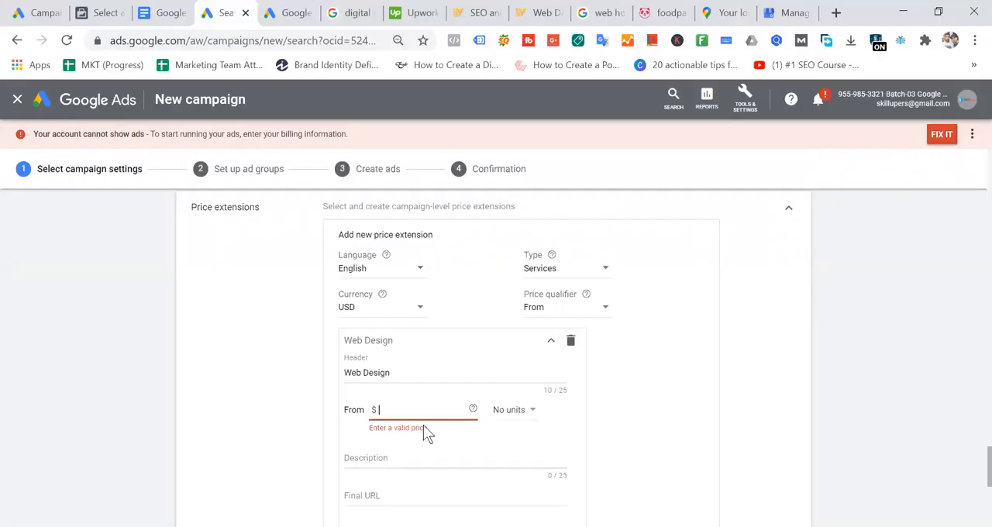
text(100)
click(684, 406)
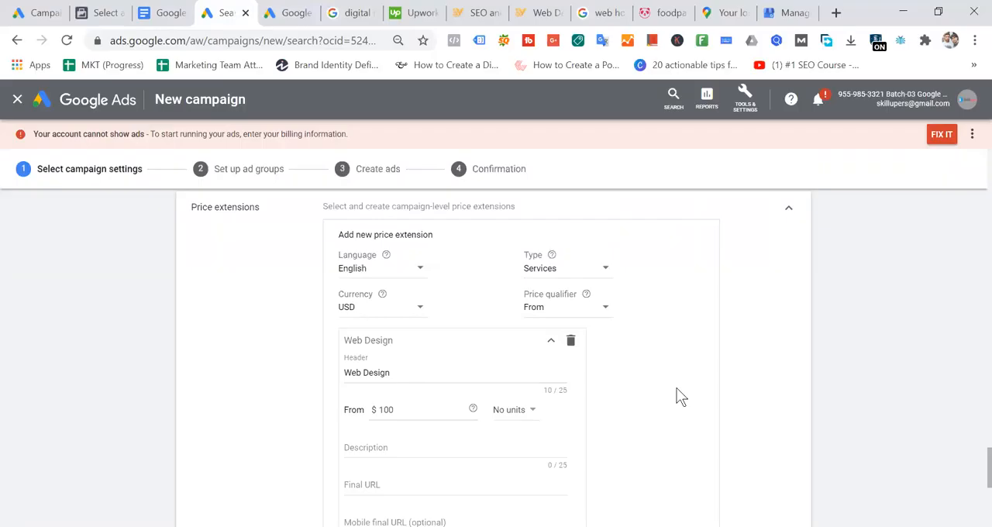
- Copy the IT Vanilla web-design-development page's address from its open page and paste it as the Web Design item's final URL
scroll(678, 397, down, 1)
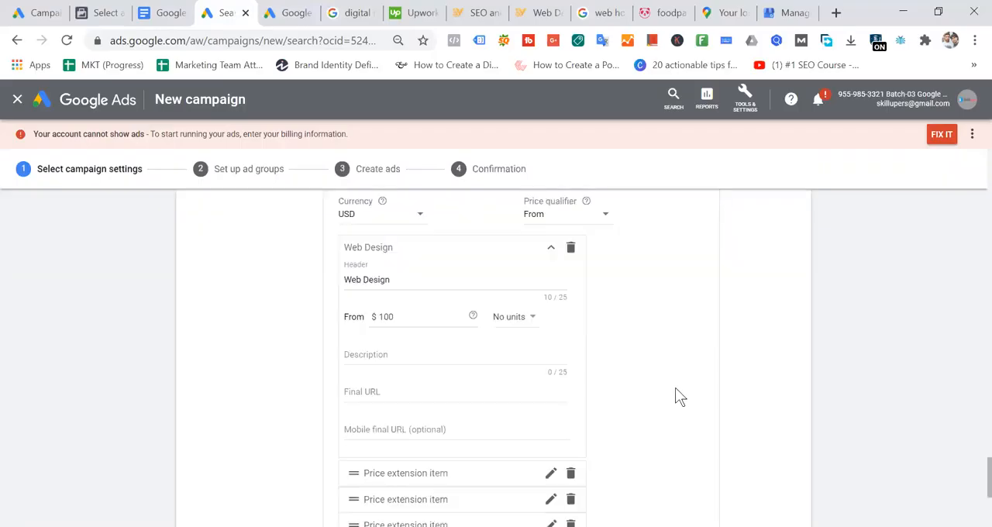
click(415, 397)
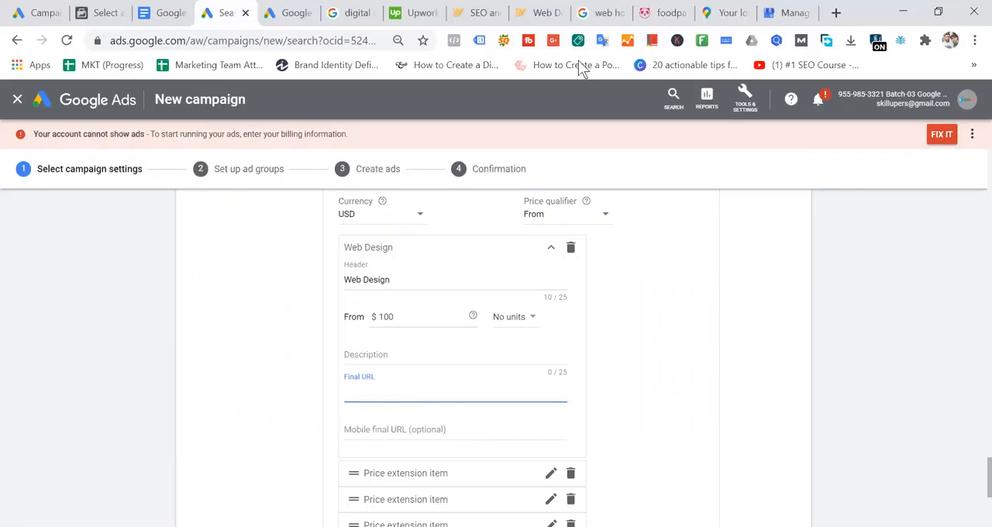
click(547, 14)
click(316, 42)
key(ctrl+c)
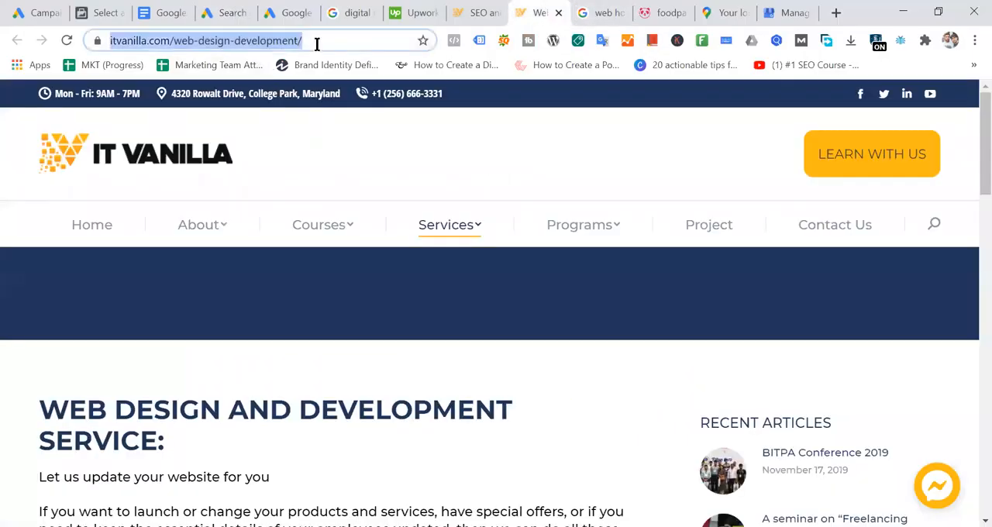
click(228, 14)
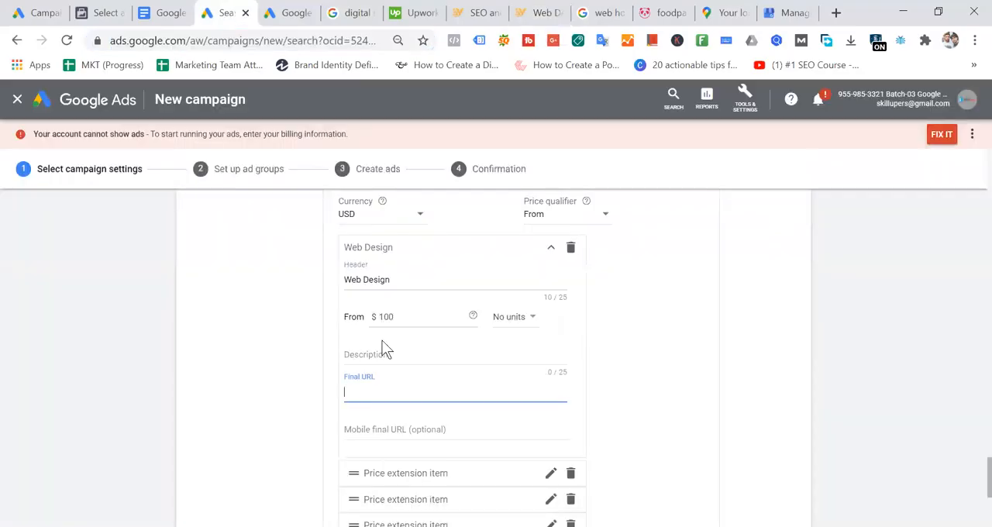
key(ctrl+v)
click(700, 361)
- Enter "Web development service" as the Web Design item's description
click(392, 356)
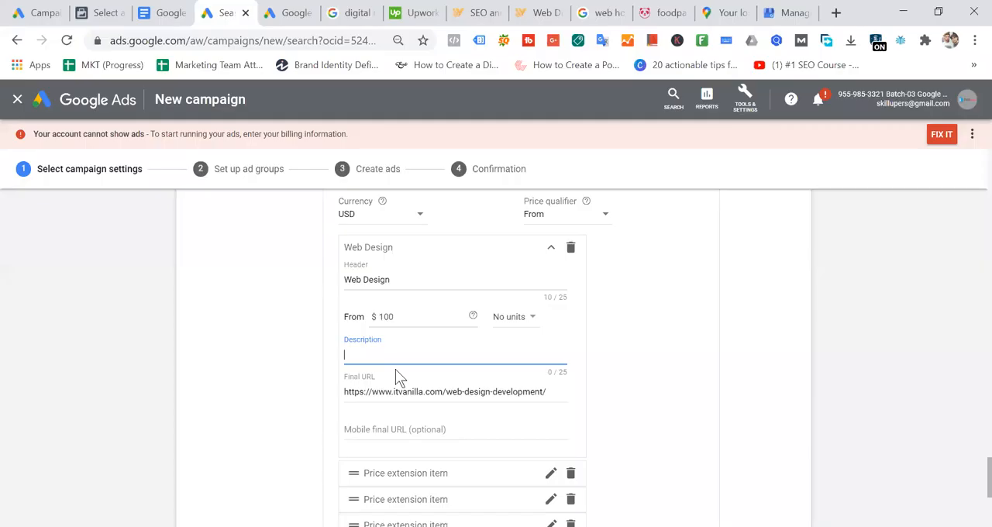
text(Web developmet)
text(t service)
click(718, 351)
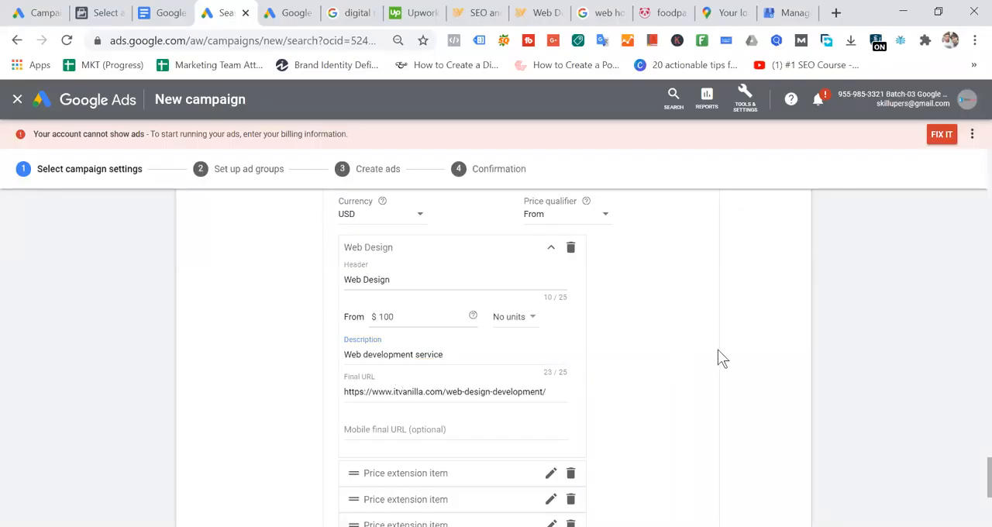
- Change the price extension's type to Product categories and look through the price unit options
scroll(705, 310, up, 1)
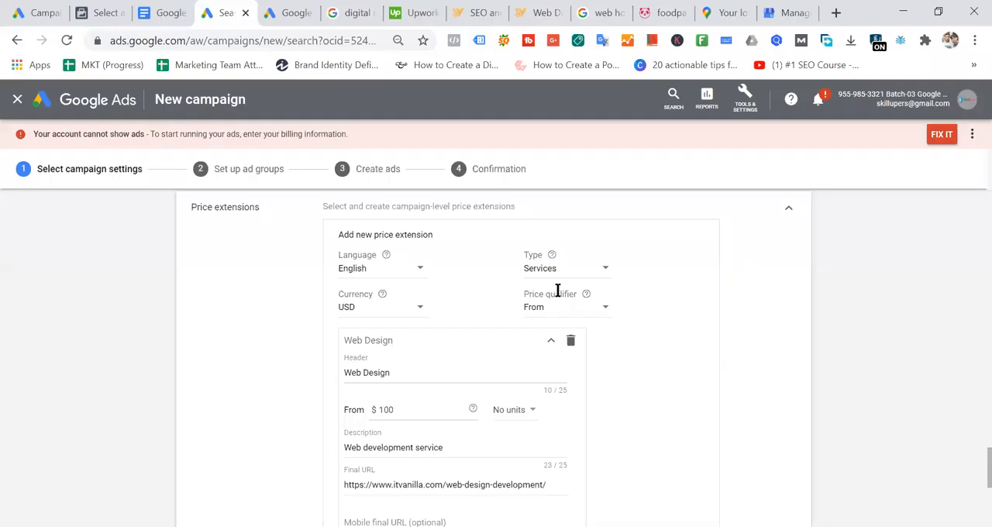
click(578, 271)
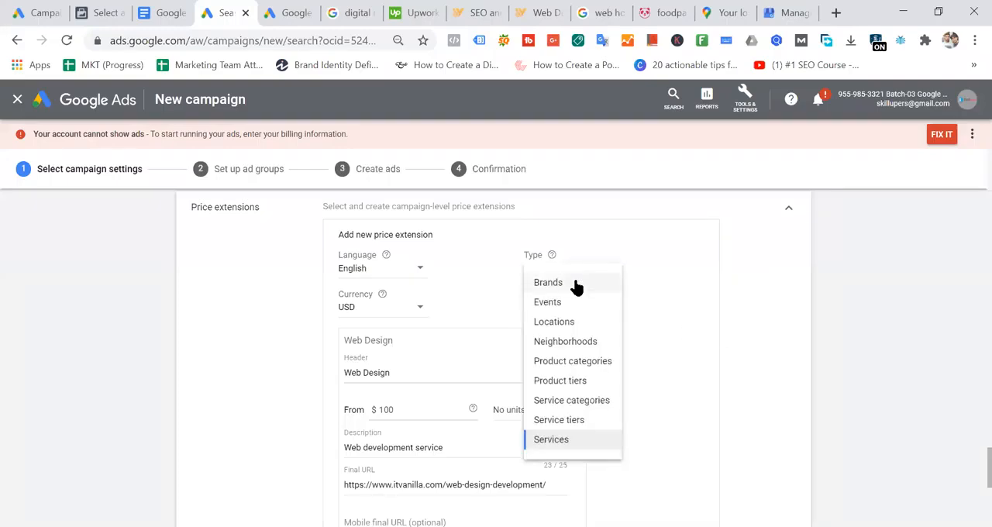
click(601, 363)
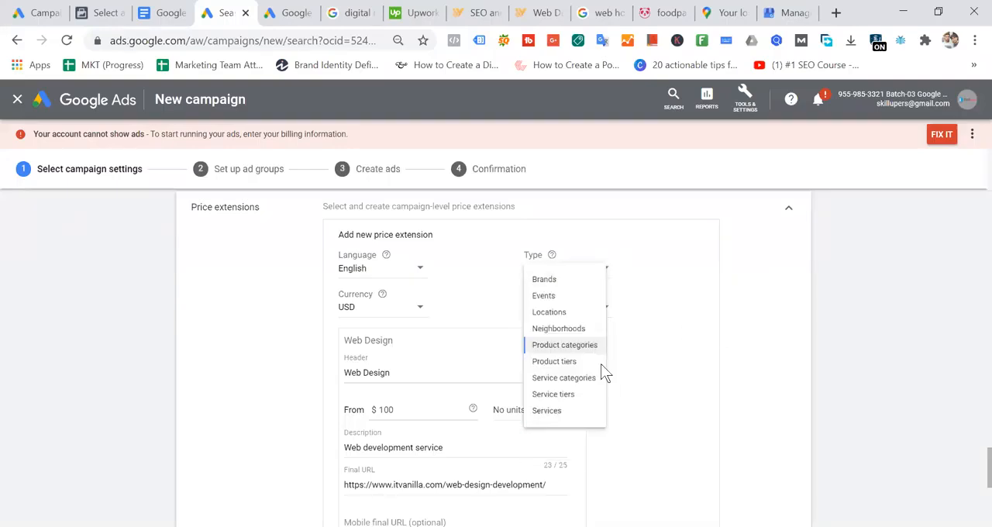
click(392, 375)
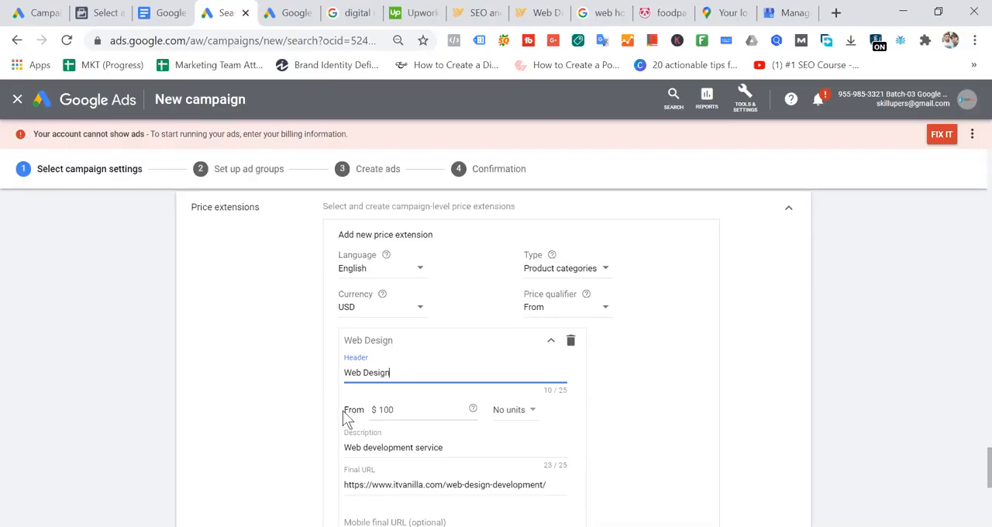
click(401, 409)
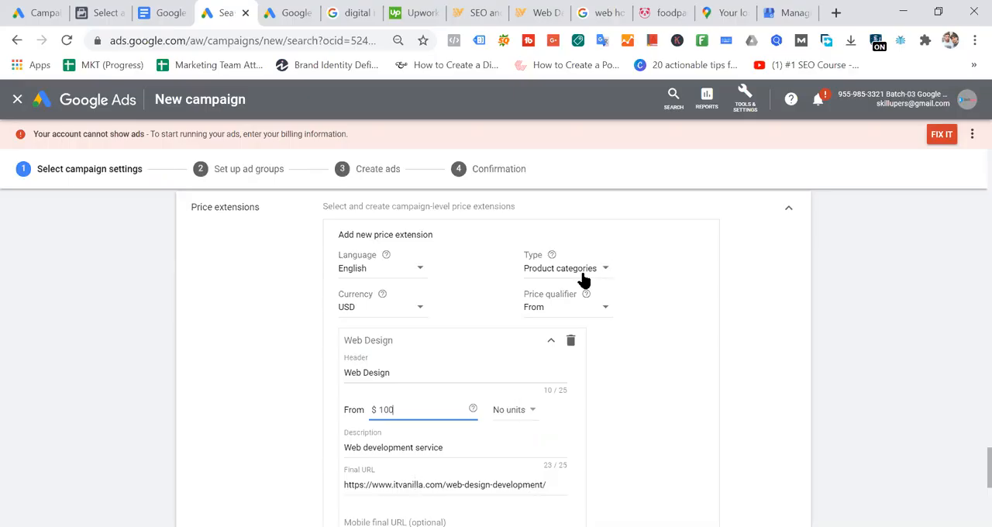
click(523, 415)
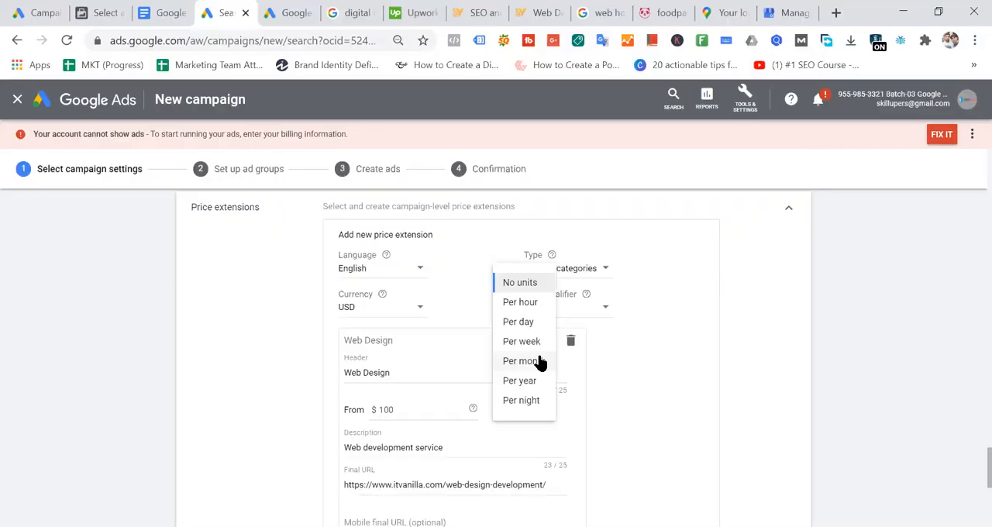
click(688, 339)
- Set the price extension's type to Events
click(590, 269)
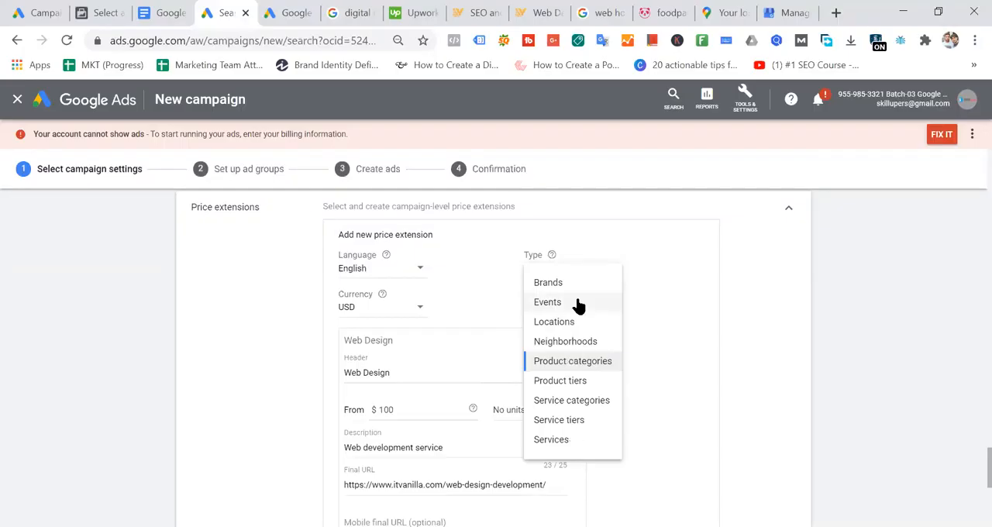
click(577, 304)
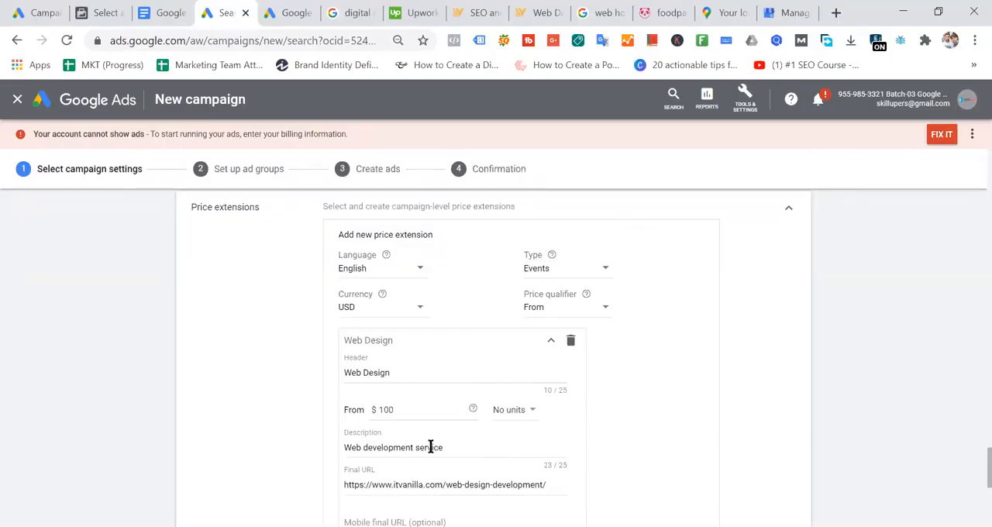
click(600, 269)
click(676, 273)
click(594, 270)
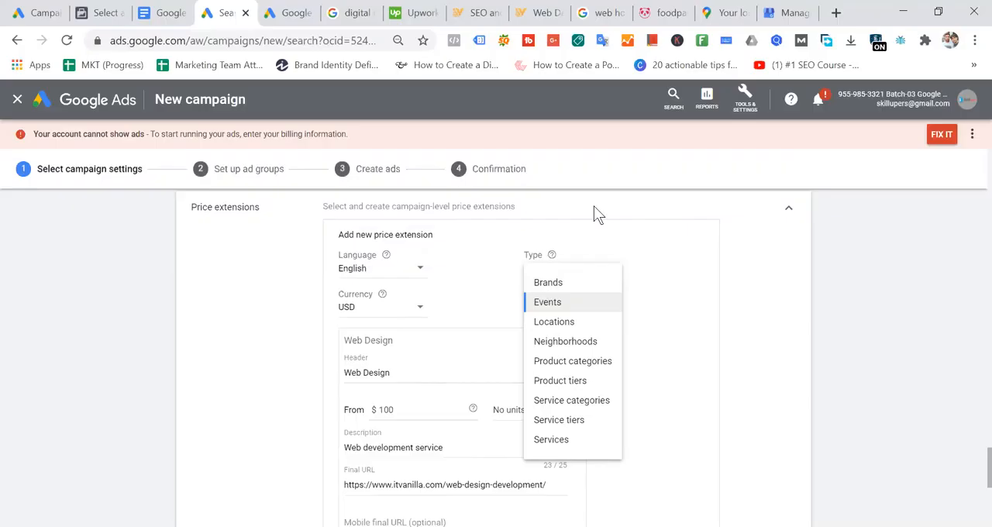
click(695, 271)
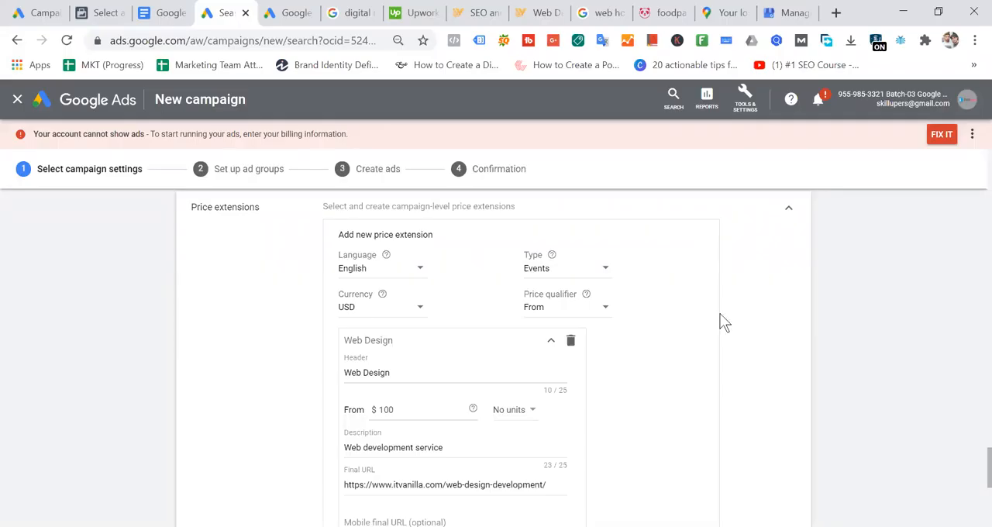
click(576, 274)
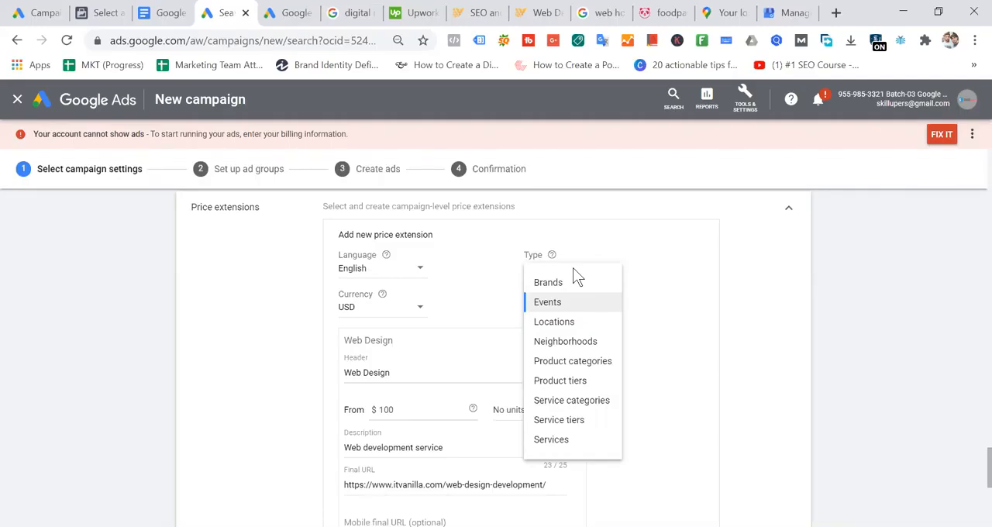
click(695, 249)
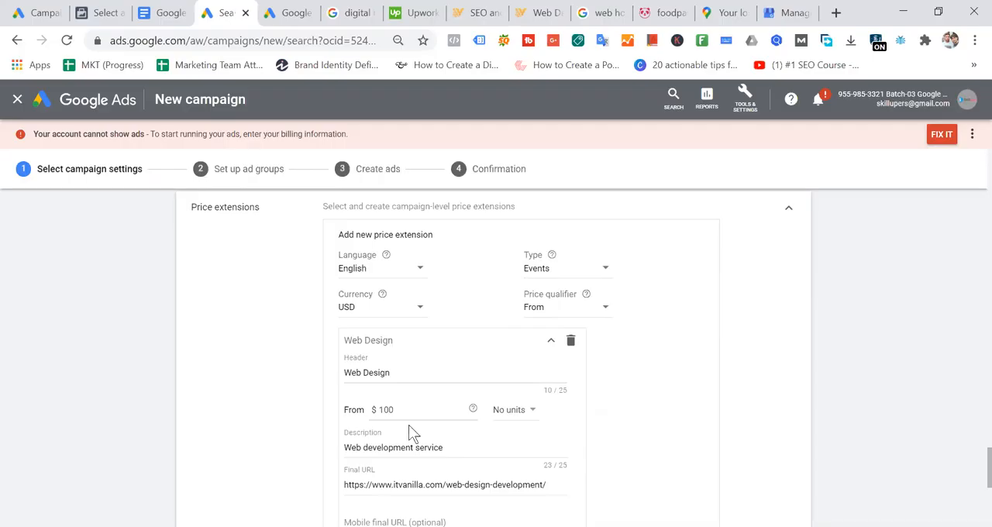
- Check the Price Extensions example in the Google Ads Ad Extension document in Google Docs, and return to the Google Ads campaign
click(391, 407)
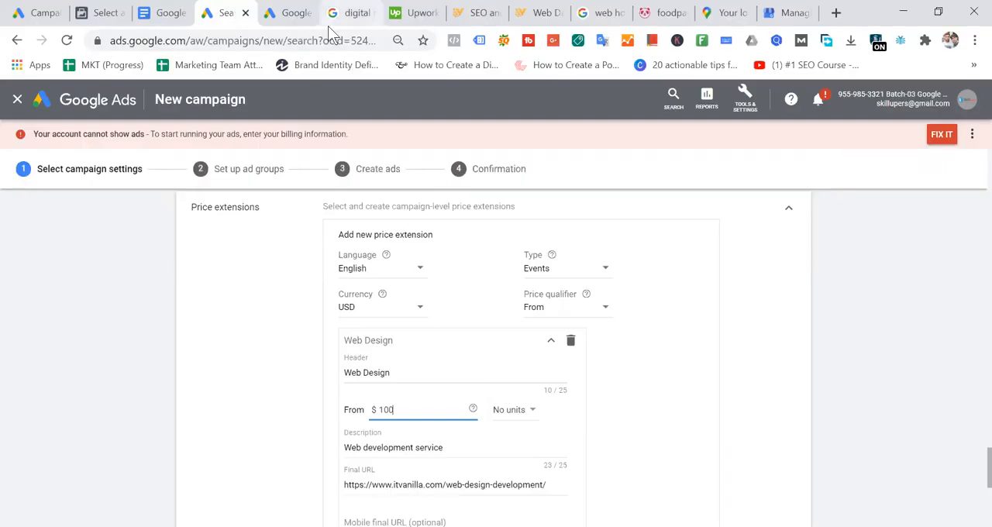
click(162, 12)
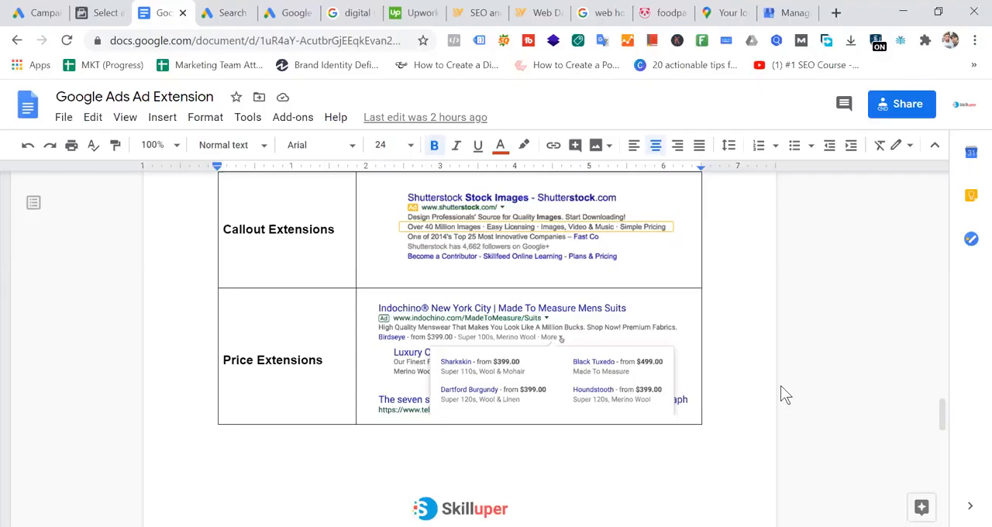
click(911, 285)
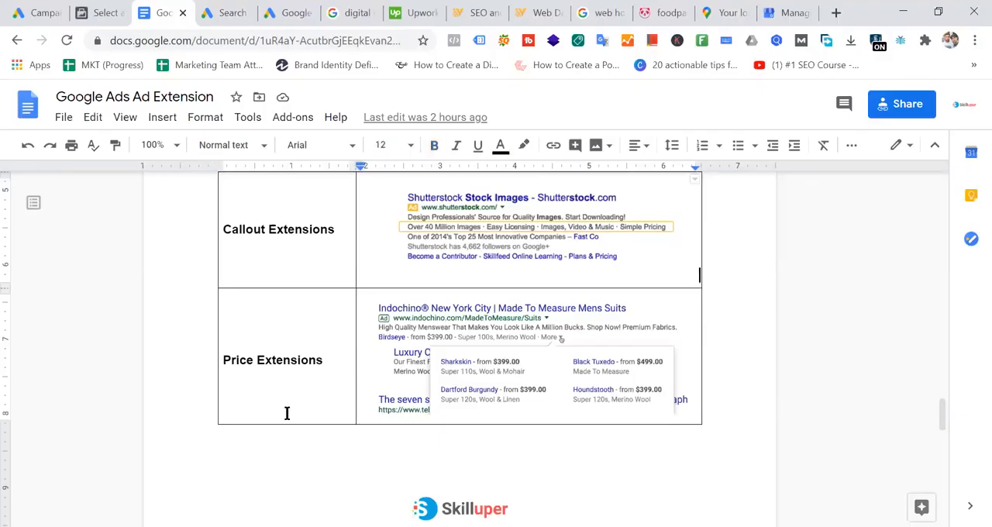
click(221, 12)
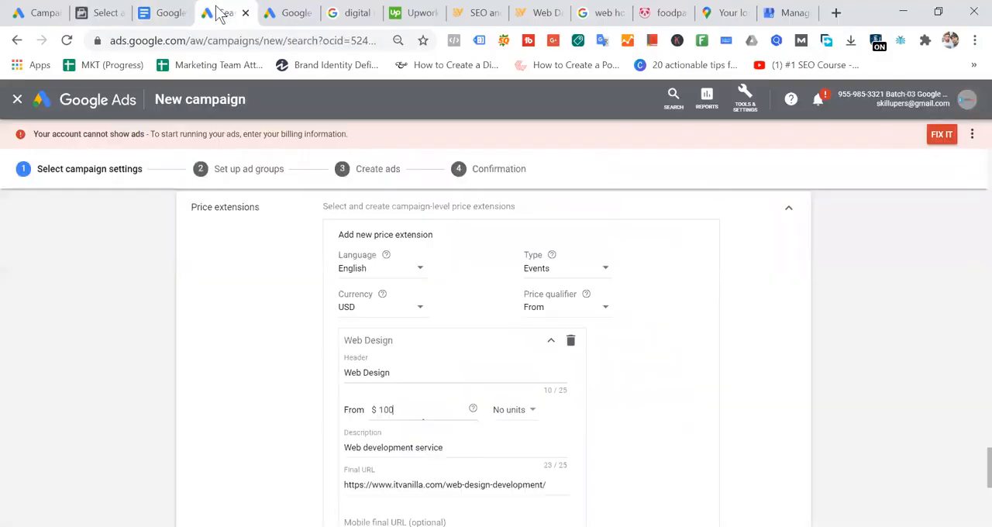
scroll(511, 349, down, 3)
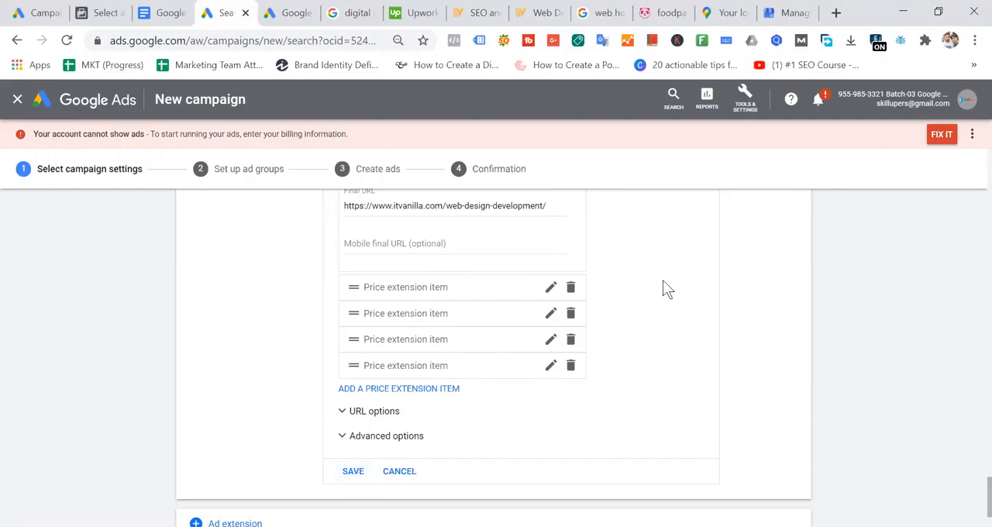
scroll(686, 282, up, 2)
scroll(686, 281, up, 1)
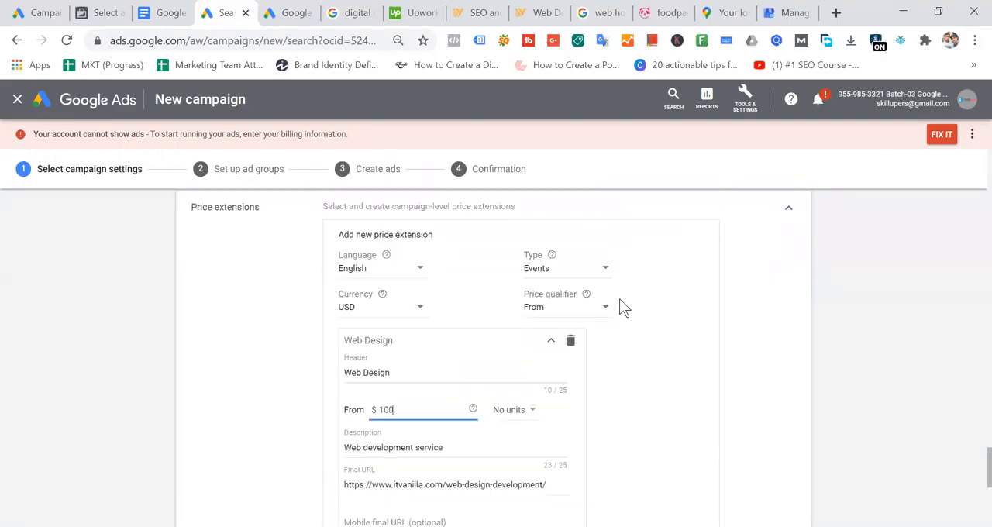
click(583, 277)
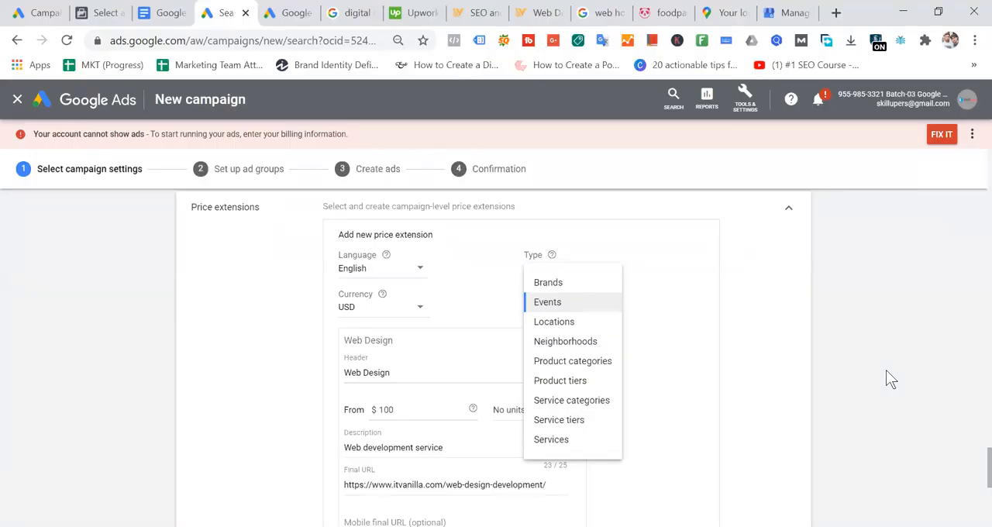
click(775, 297)
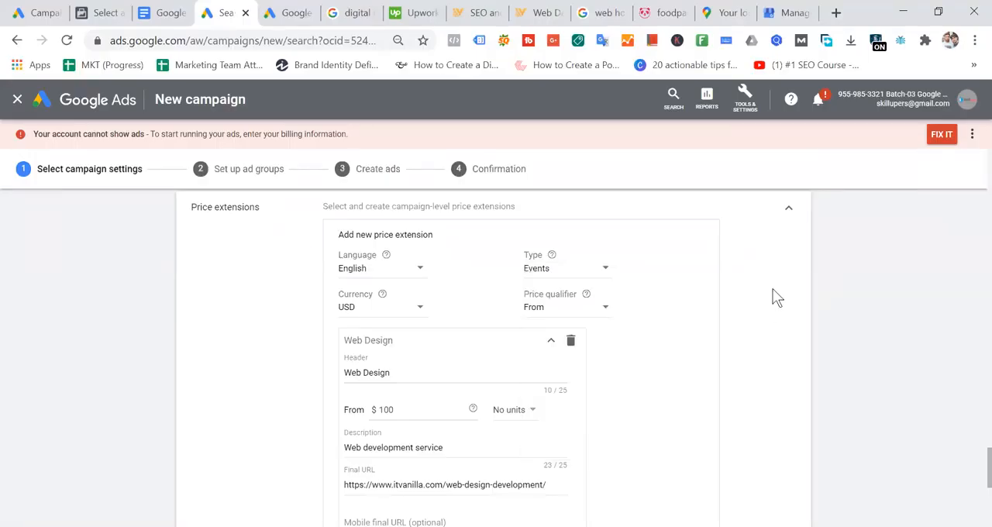
- Try to save the new price extension with only the Web Design item filled in
scroll(683, 302, down, 2)
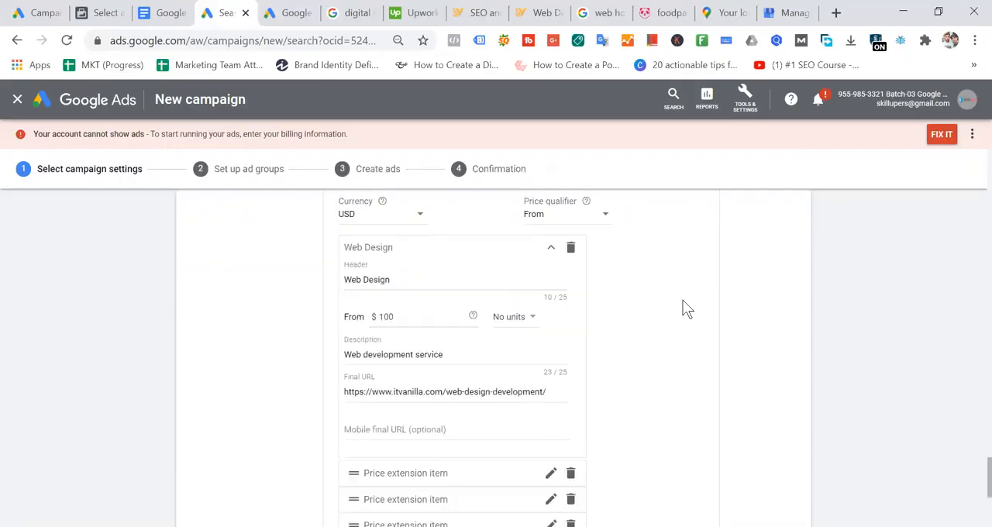
scroll(683, 308, down, 4)
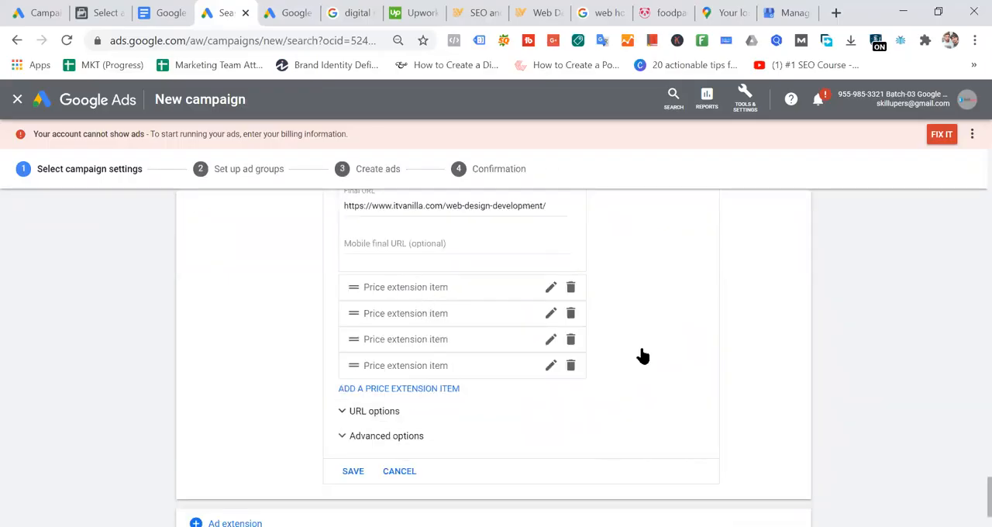
scroll(644, 355, down, 2)
click(352, 377)
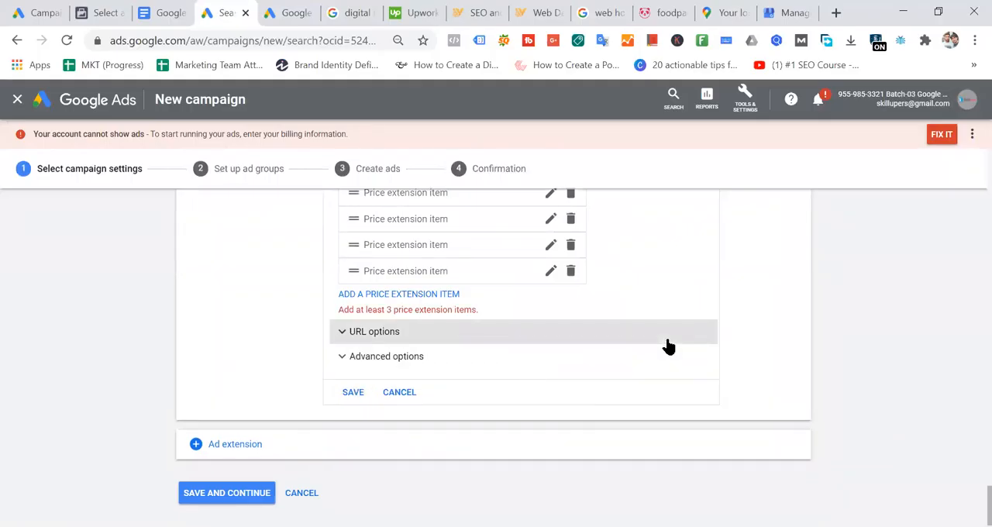
- Give the second price extension item the header "web deveopment" and a starting price of $10
scroll(668, 347, up, 1)
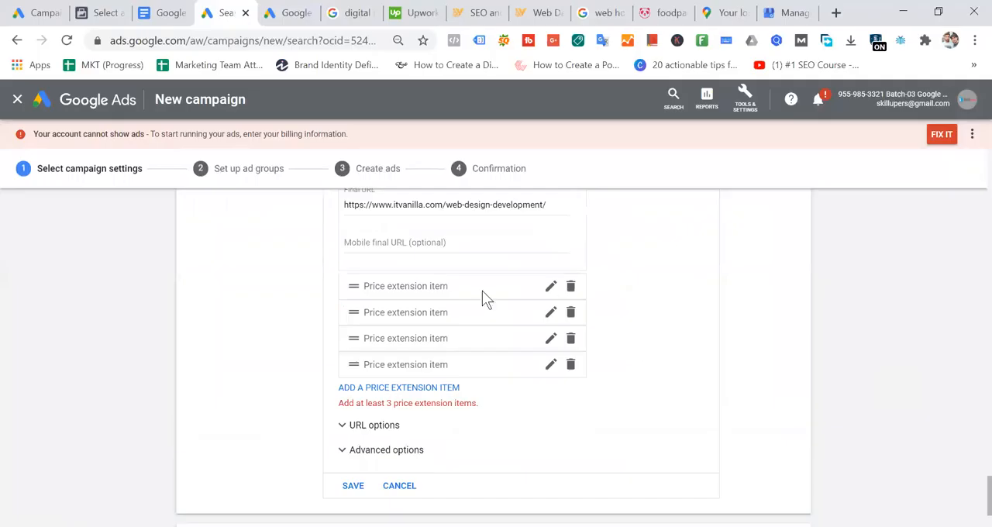
click(550, 287)
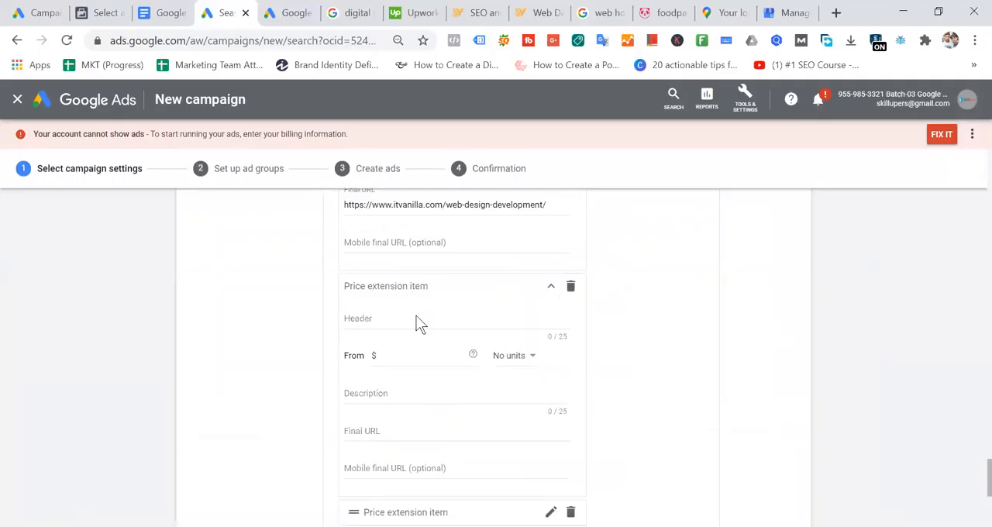
scroll(685, 364, down, 1)
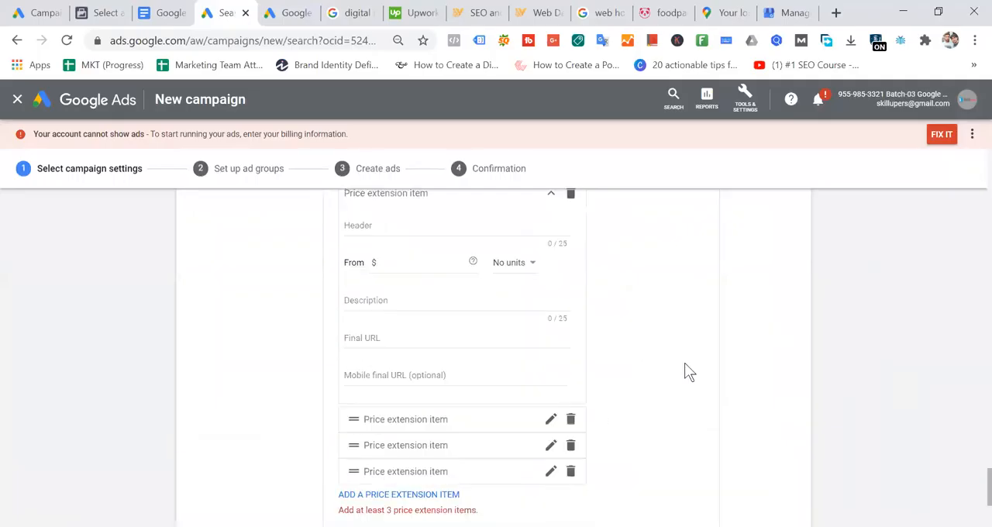
scroll(685, 364, up, 3)
scroll(684, 365, down, 4)
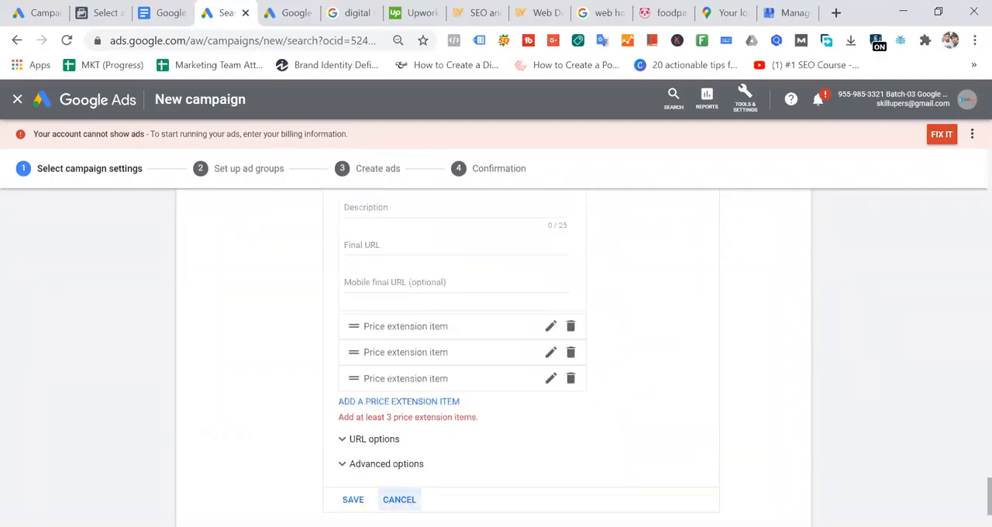
scroll(701, 306, up, 2)
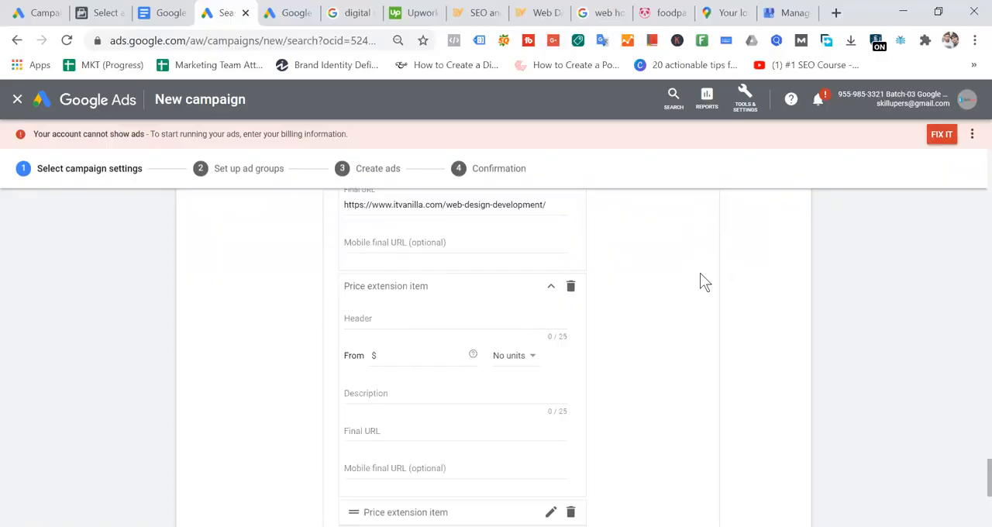
scroll(700, 273, down, 2)
scroll(700, 273, down, 4)
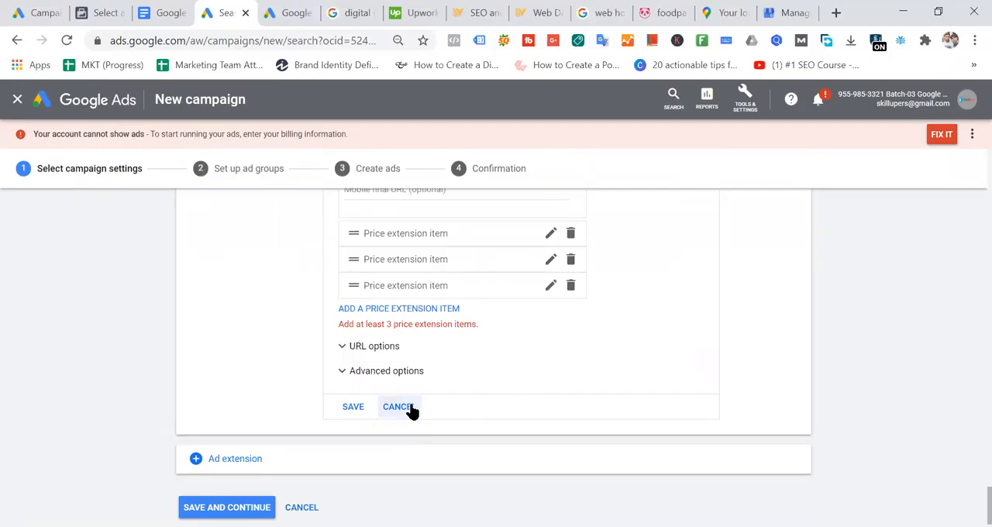
scroll(677, 318, up, 4)
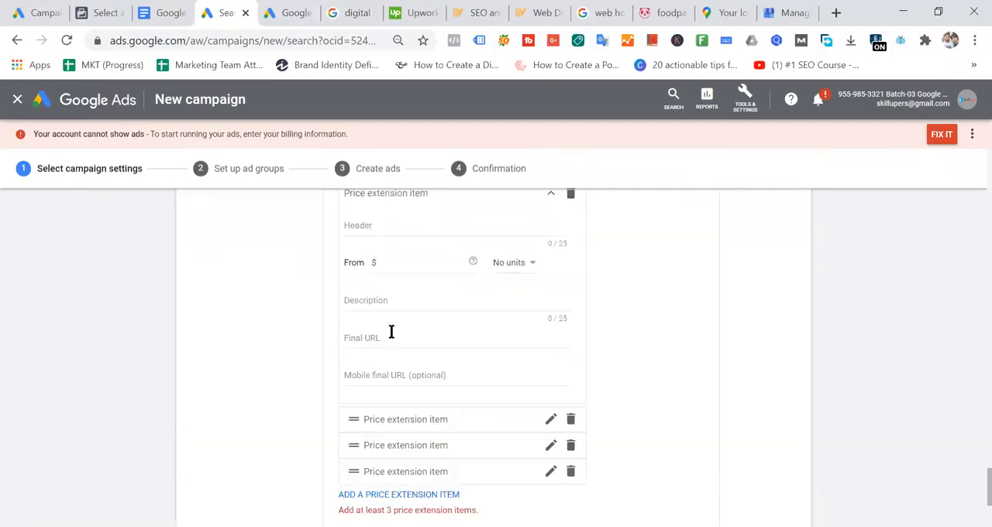
click(392, 229)
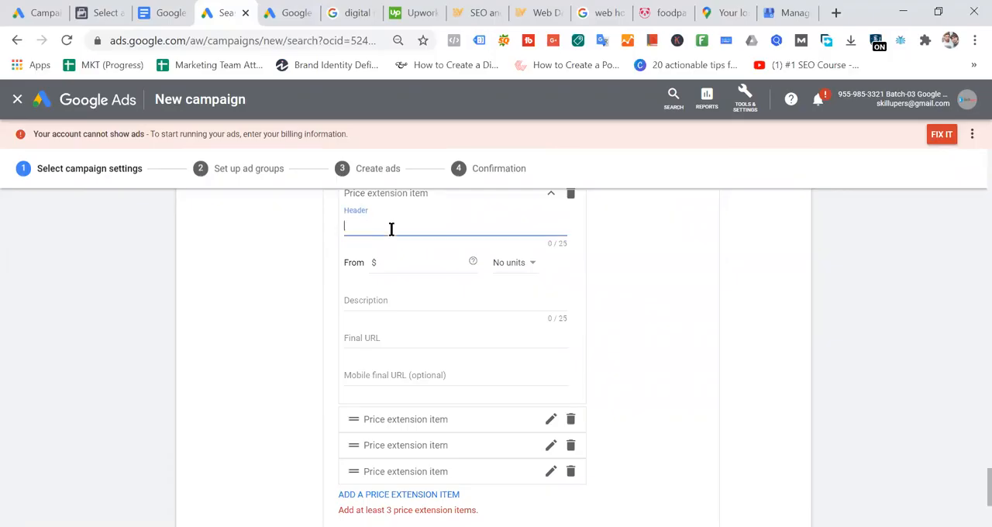
text(web dev)
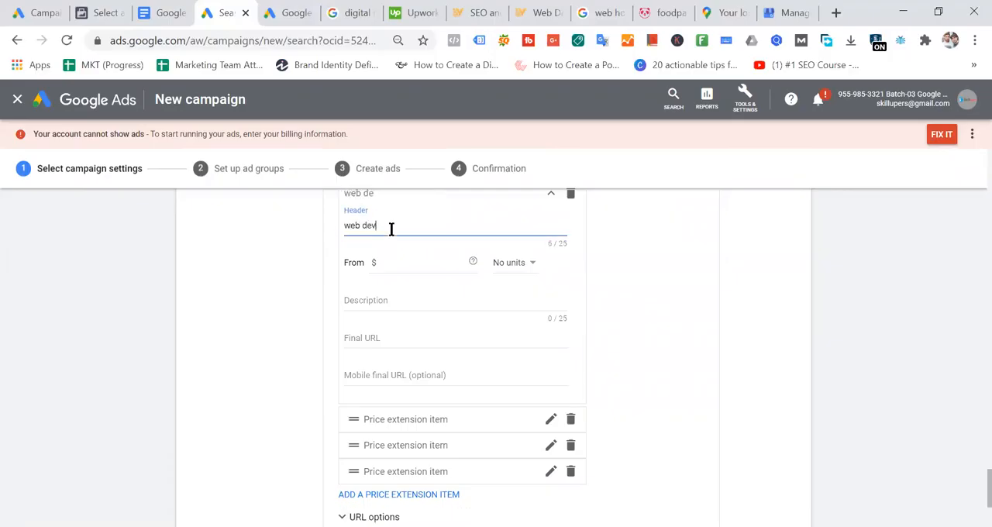
text(eopment)
click(397, 262)
text(10)
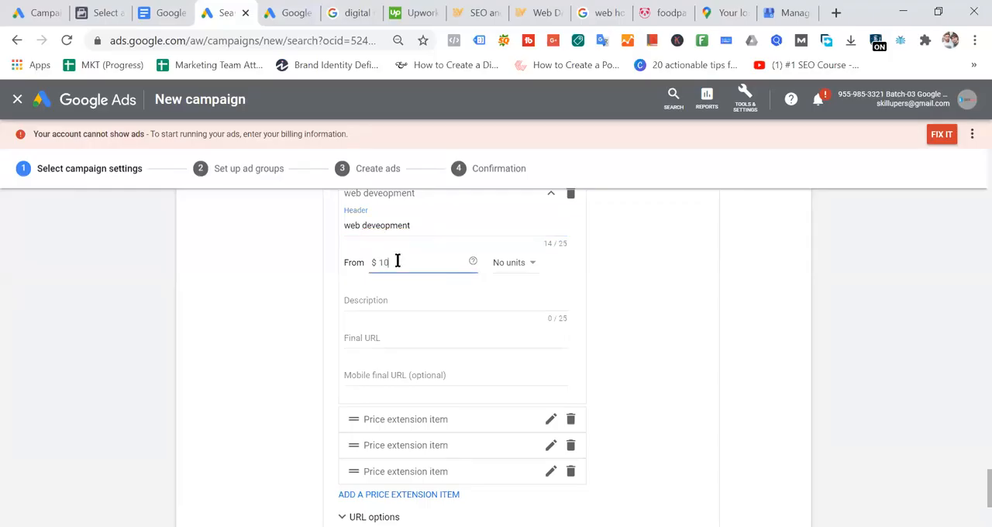
click(404, 298)
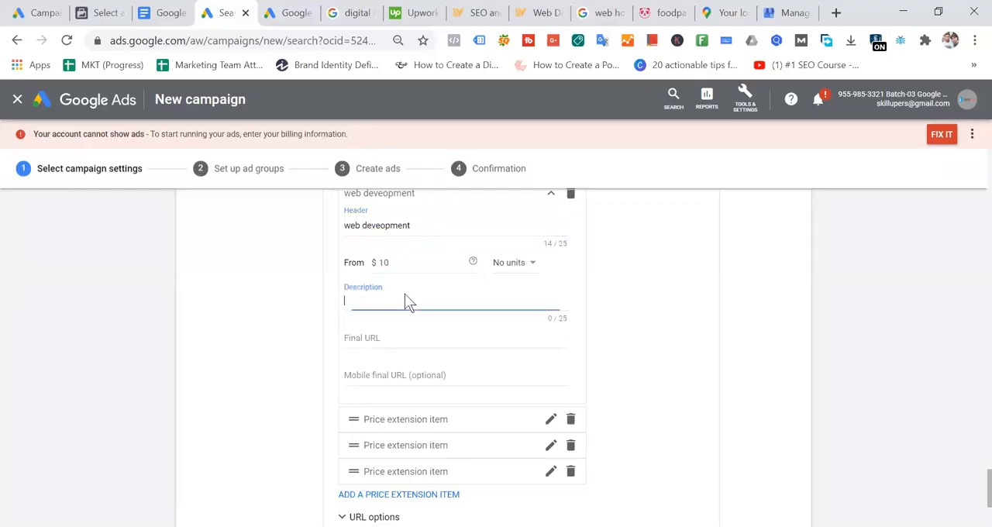
click(418, 228)
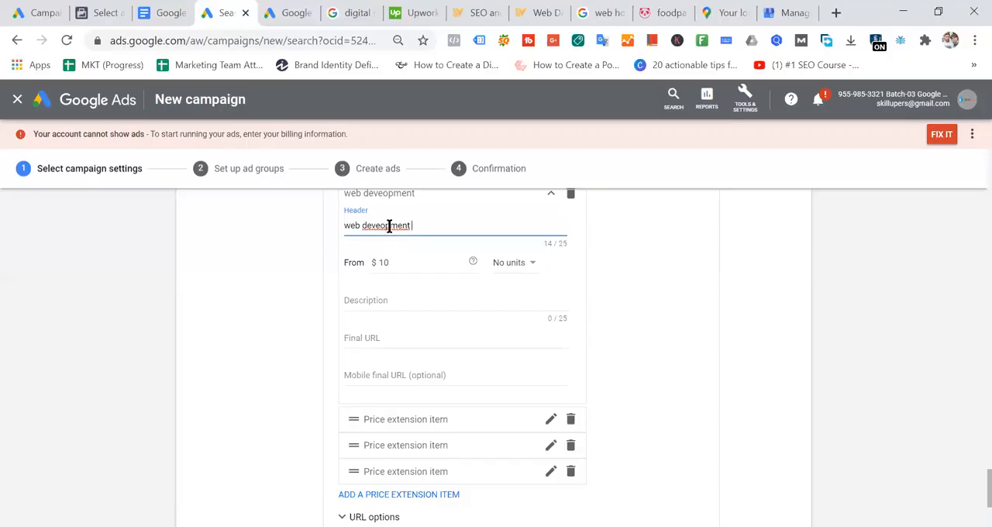
- Discard the unfinished price extension and start a new promotion extension for the campaign
scroll(634, 304, down, 3)
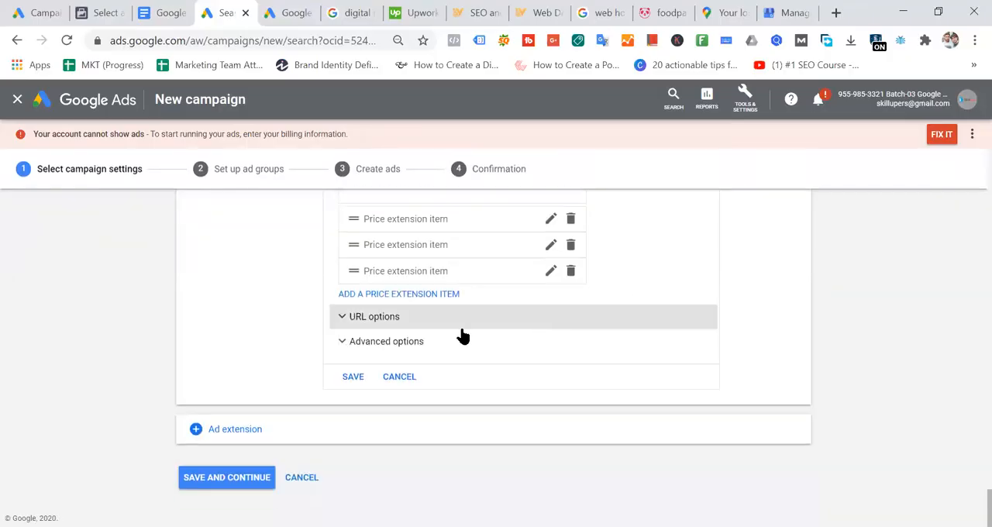
click(401, 378)
click(242, 434)
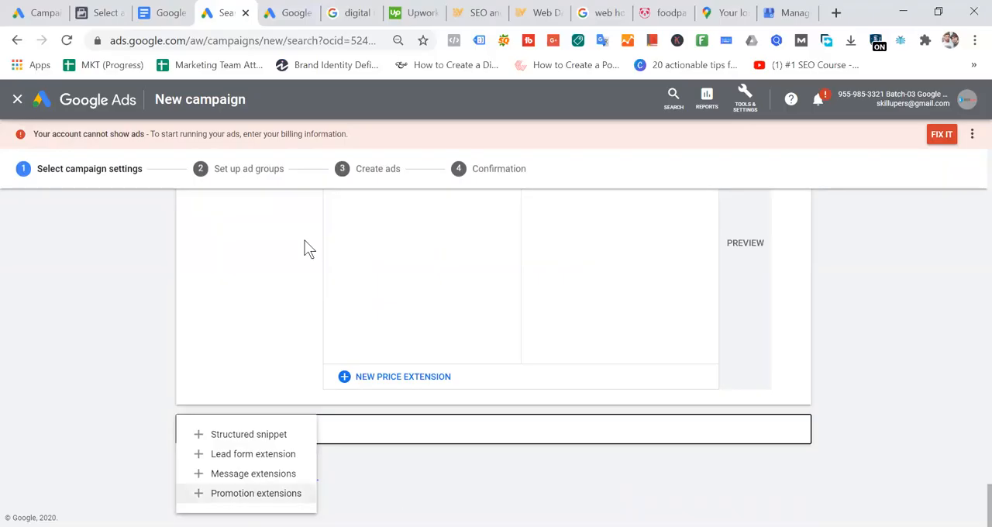
click(260, 494)
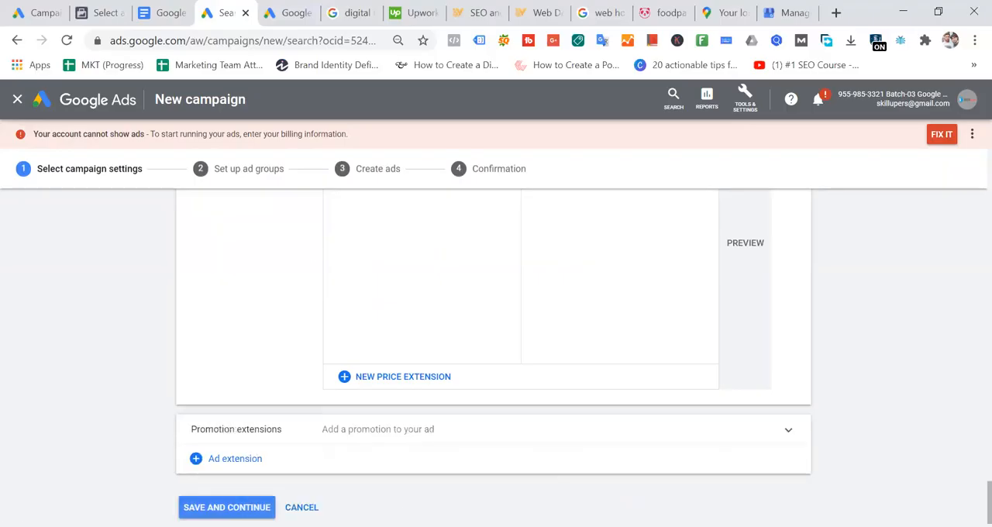
click(378, 435)
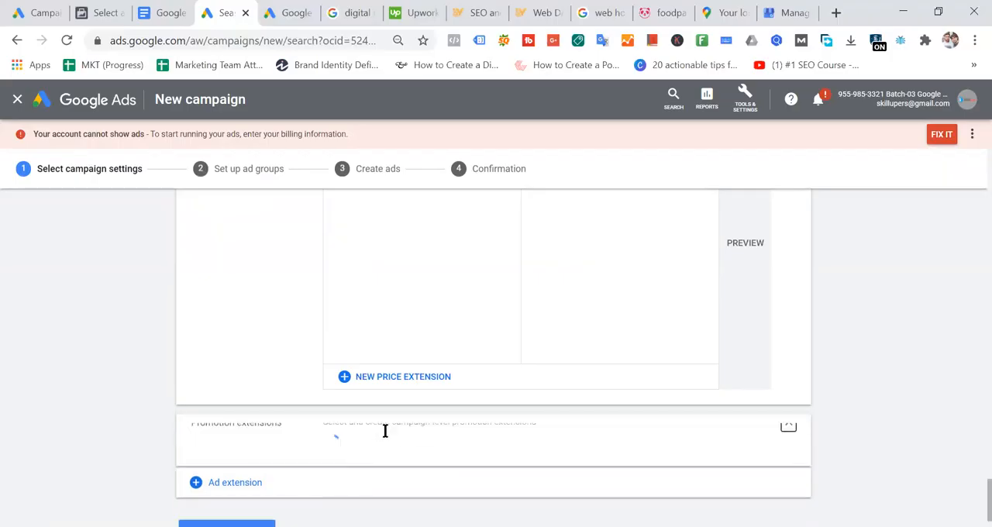
scroll(597, 330, down, 5)
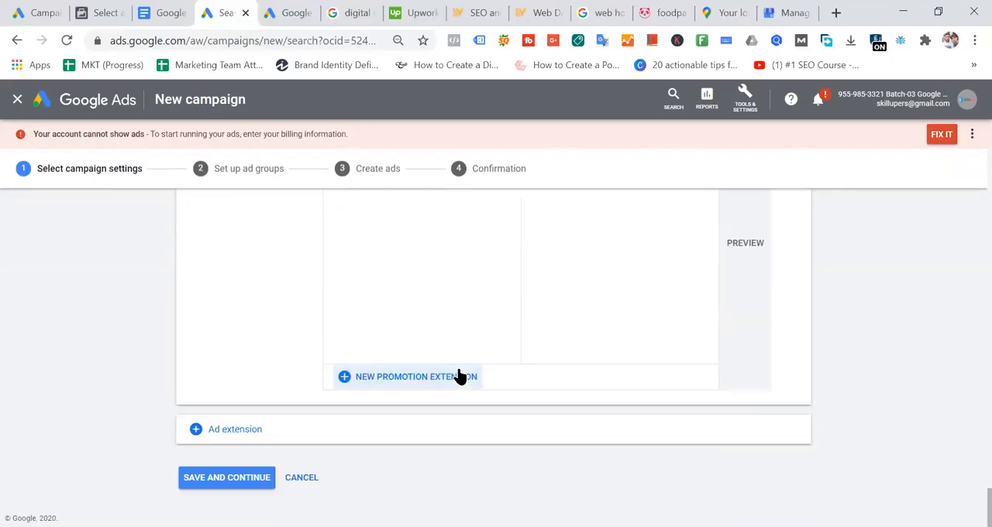
click(412, 390)
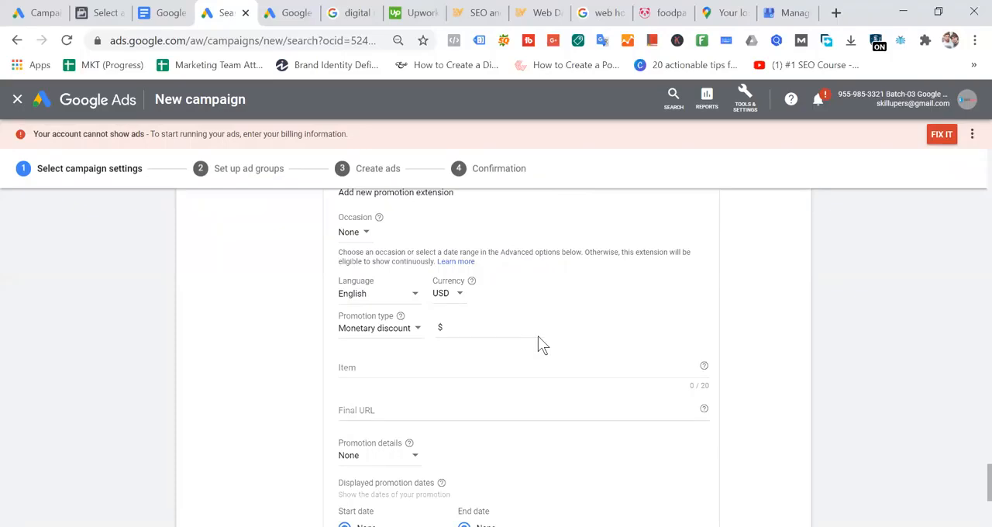
- Set the promotion type to Percent discount with a value of 20%
click(401, 330)
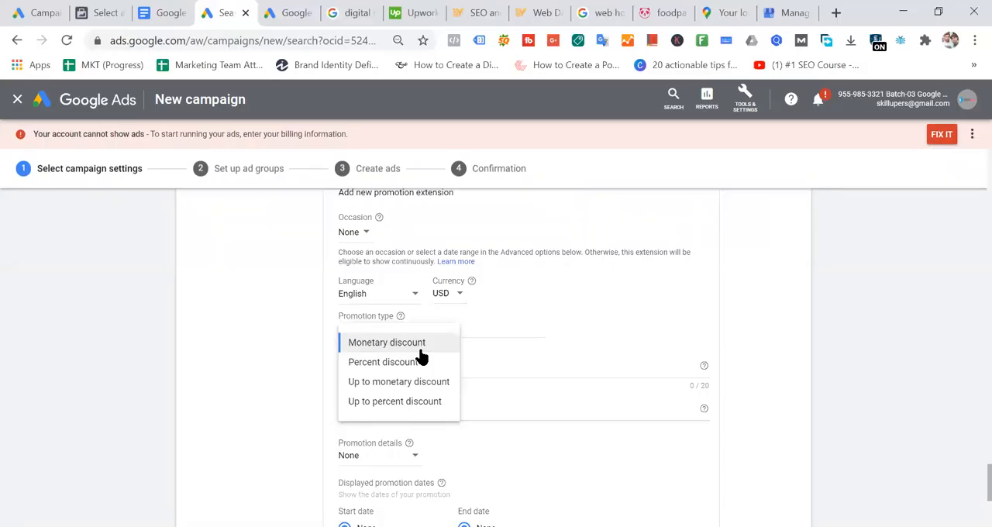
click(414, 362)
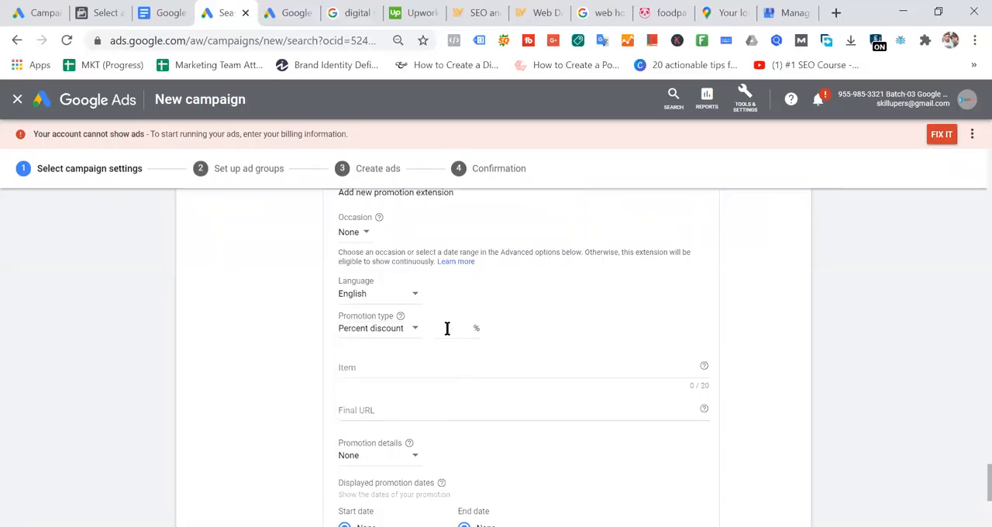
click(447, 328)
text(20)
click(595, 327)
- Enter "Web design" as the promotion extension's item
click(398, 367)
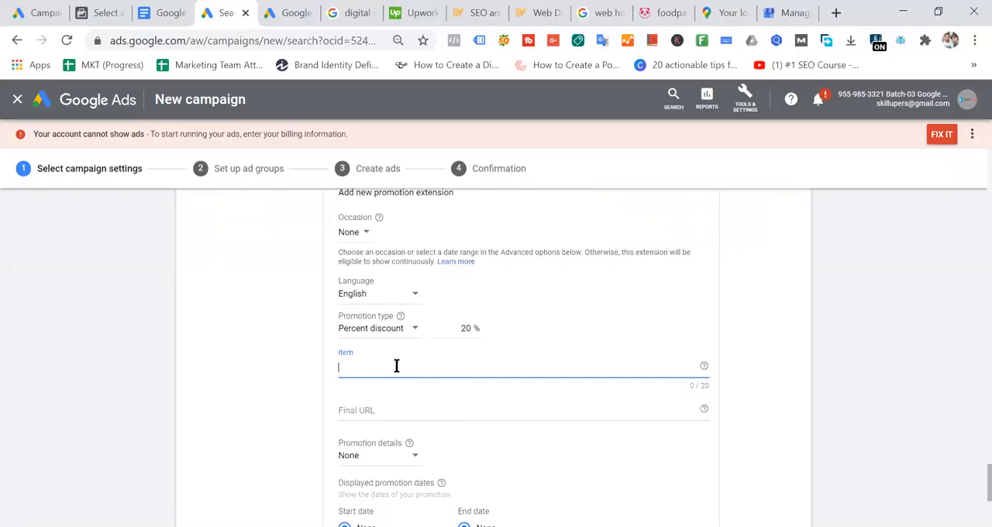
text(Web disesin)
key(BackSpace)
key(BackSpace)
key(BackSpace)
key(BackSpace)
key(BackSpace)
key(BackSpace)
text(esging)
key(BackSpace)
key(BackSpace)
key(BackSpace)
key(BackSpace)
key(BackSpace)
text(ign)
click(543, 12)
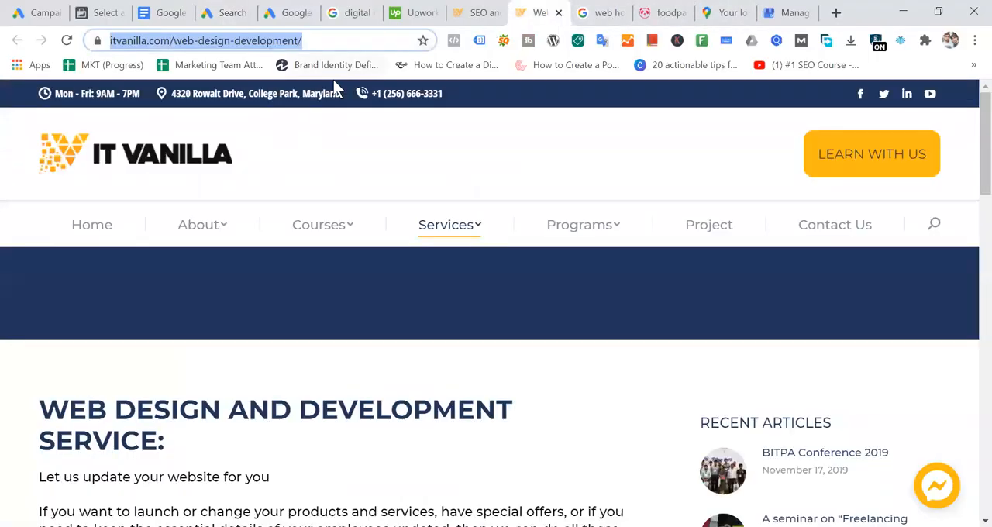
click(233, 14)
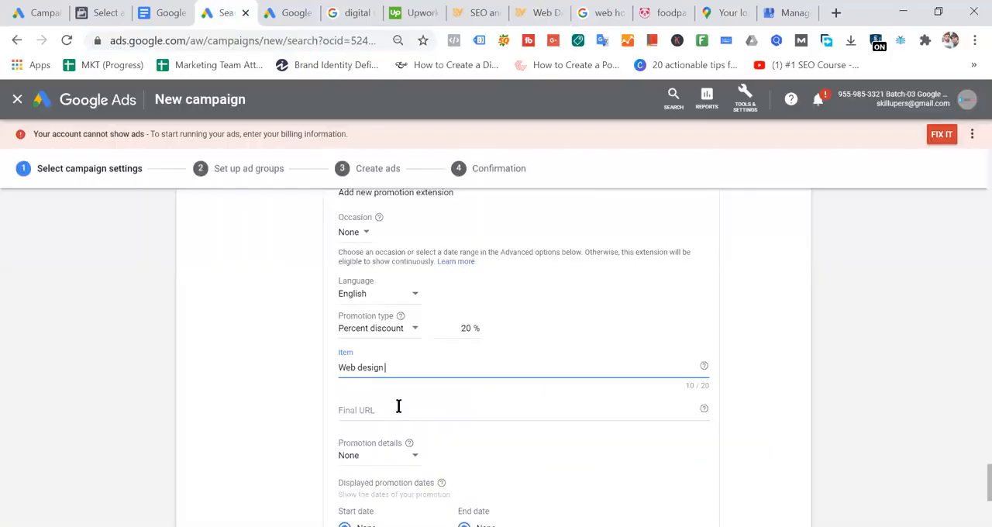
click(460, 403)
text(https://www.itvanilla.com/web-design-development/)
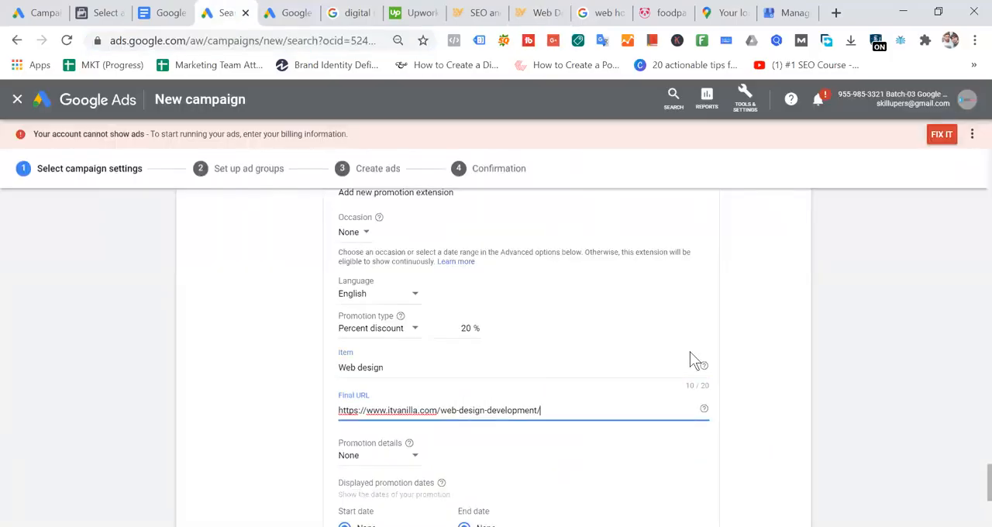
- Set the promotion details to Promo code with the code A32345 and save the promotion extension
scroll(692, 361, down, 1)
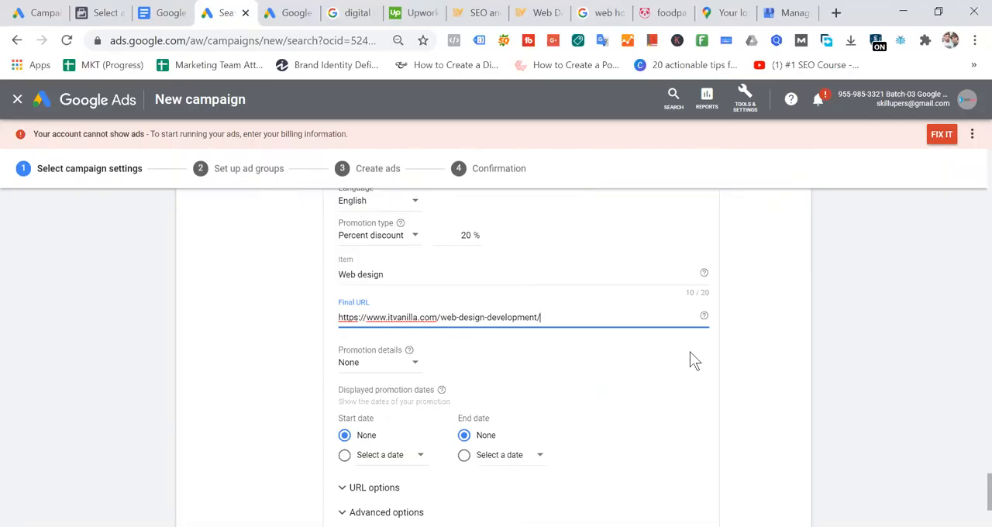
scroll(527, 351, up, 1)
scroll(589, 345, down, 1)
scroll(666, 426, down, 2)
scroll(656, 423, up, 2)
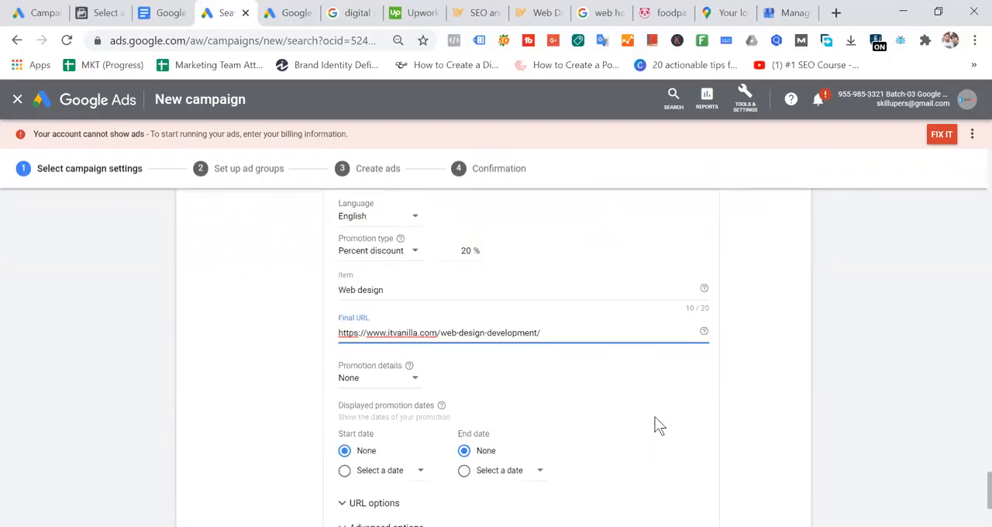
click(386, 379)
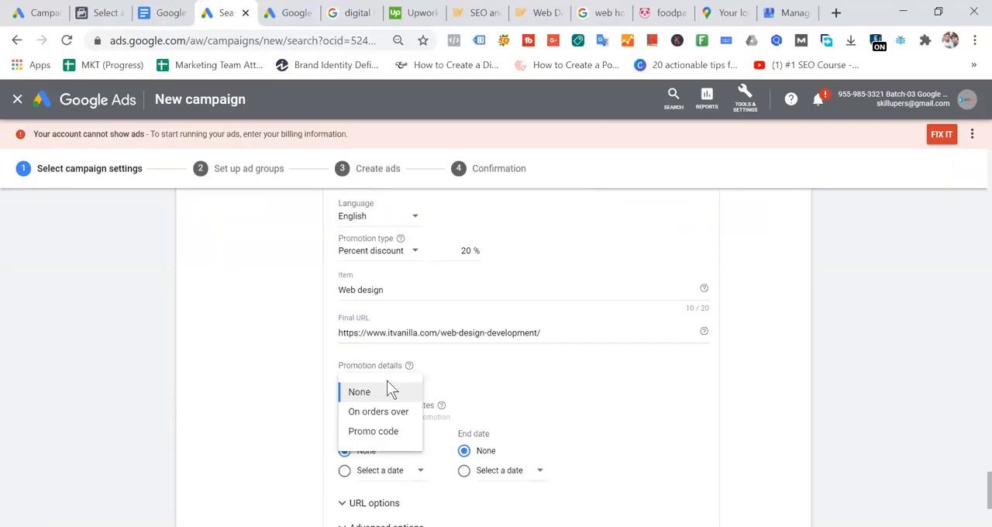
click(396, 433)
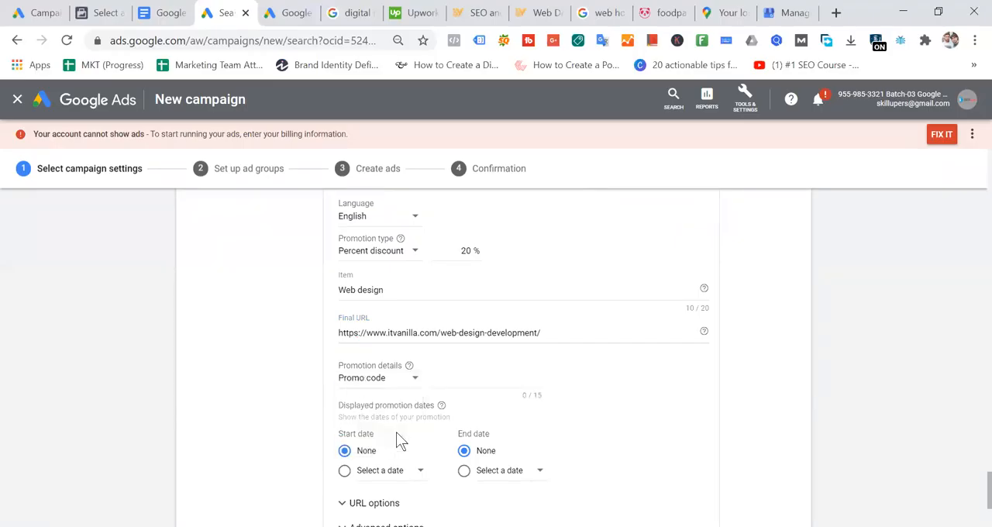
click(472, 379)
text(A32345)
click(674, 384)
scroll(762, 349, down, 3)
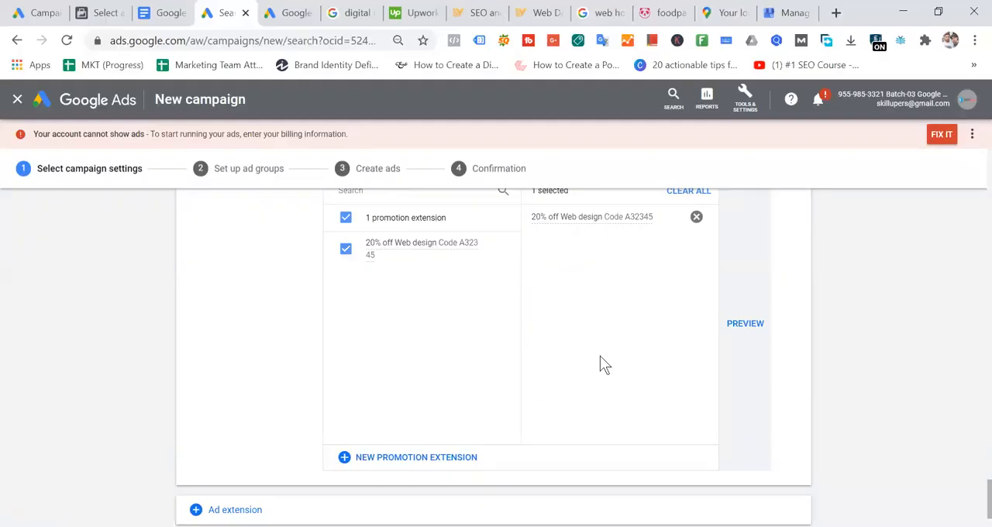
scroll(597, 357, down, 2)
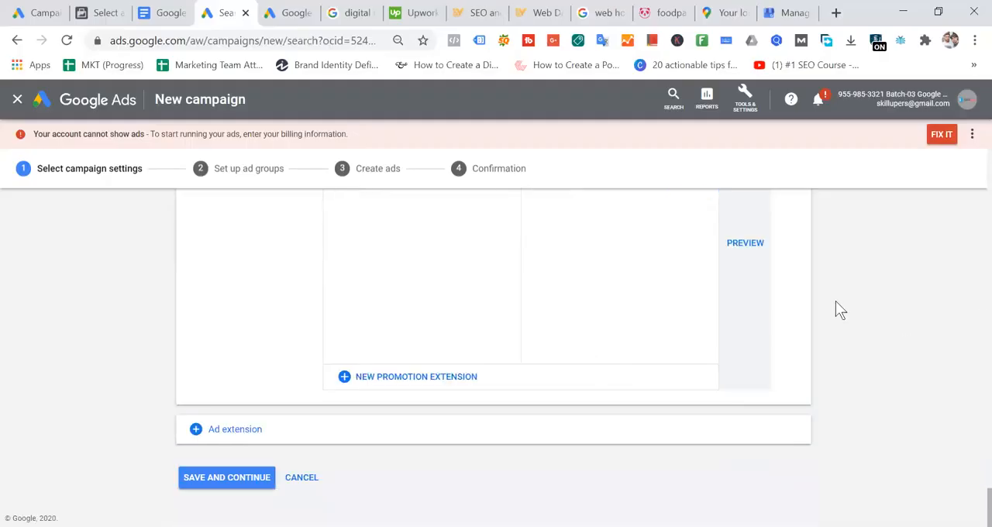
- In the Google Ads Ad Extension document, highlight the Location Extensions and Affiliate Location extension labels in orange
click(175, 13)
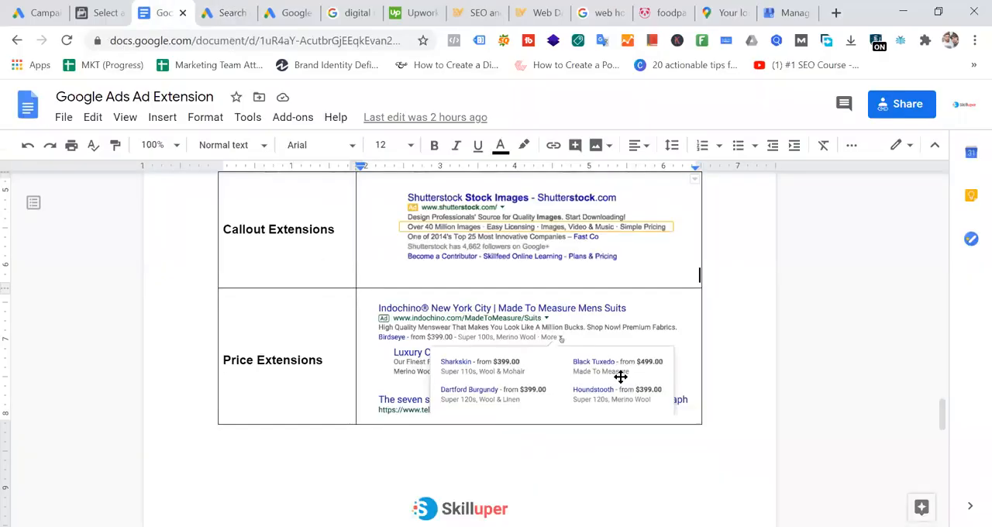
scroll(622, 380, down, 6)
scroll(624, 388, down, 10)
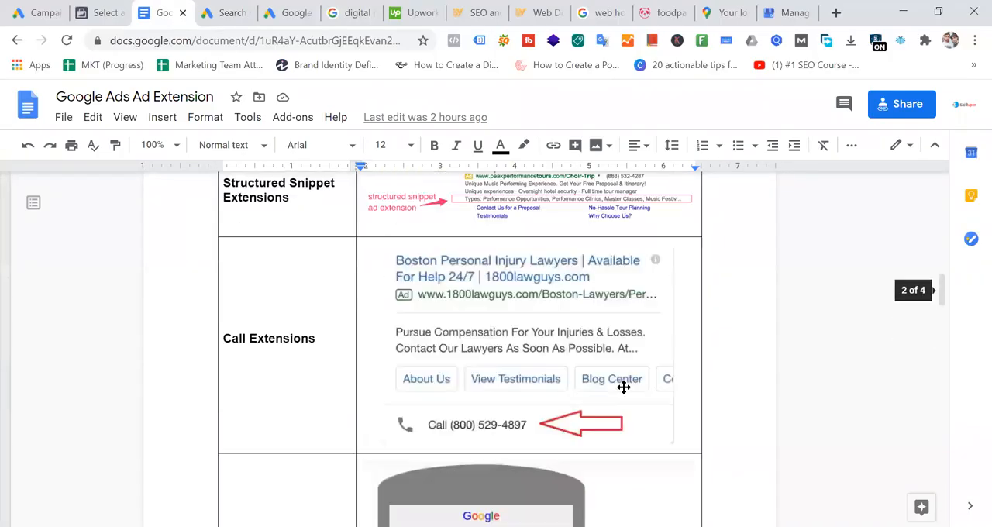
scroll(624, 388, up, 10)
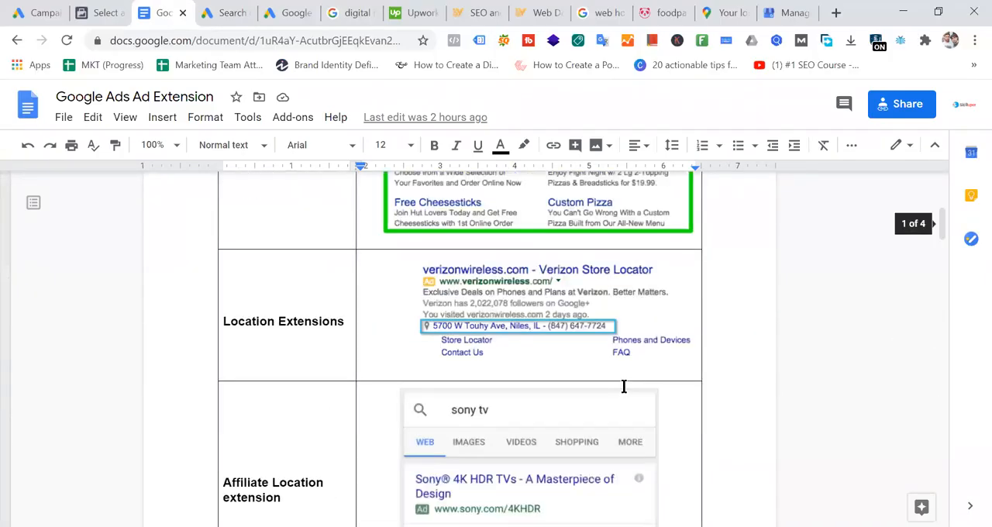
scroll(624, 386, down, 3)
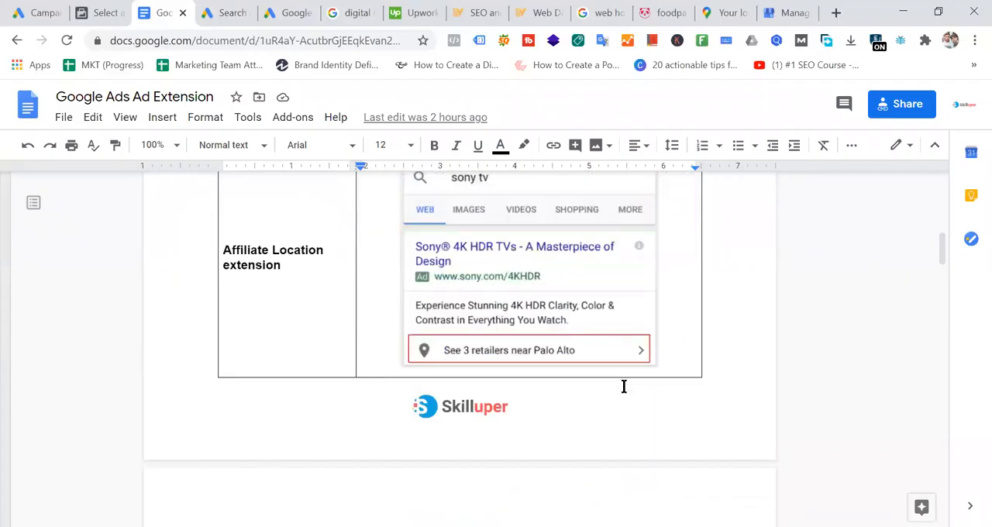
scroll(735, 343, up, 4)
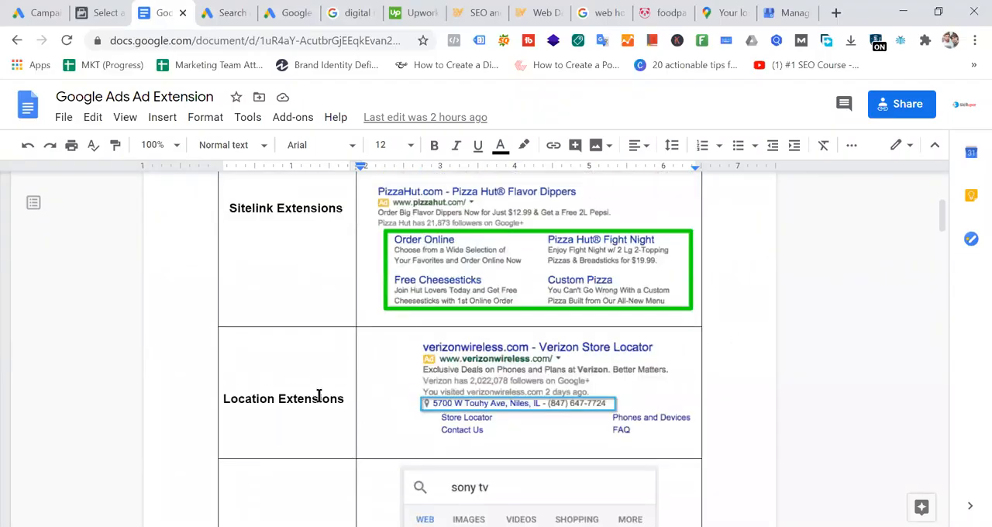
scroll(321, 394, down, 1)
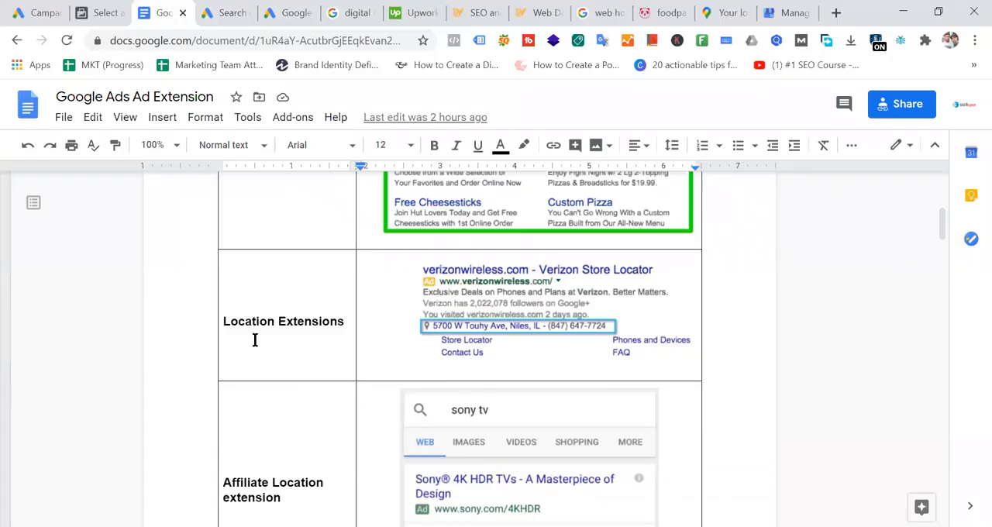
scroll(254, 340, down, 1)
drag(223, 243, 318, 407)
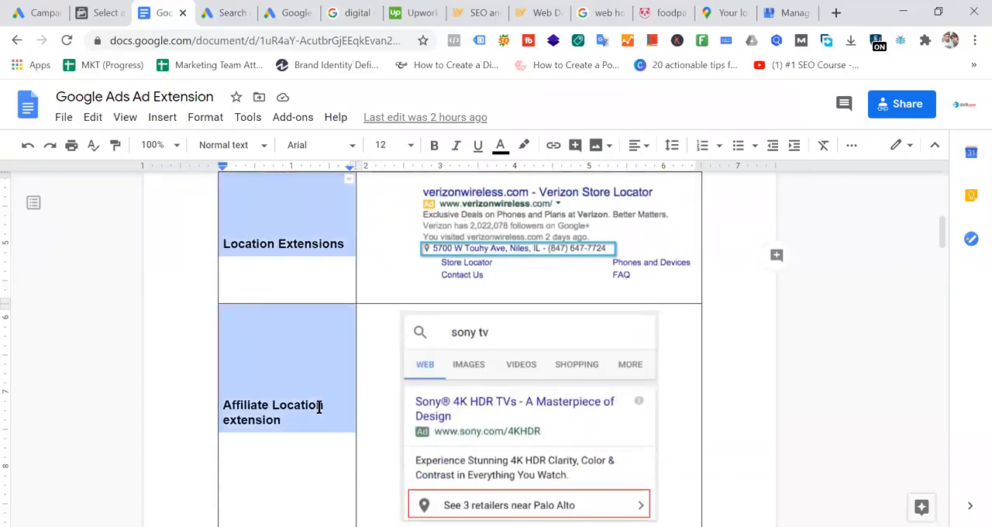
click(524, 150)
click(569, 224)
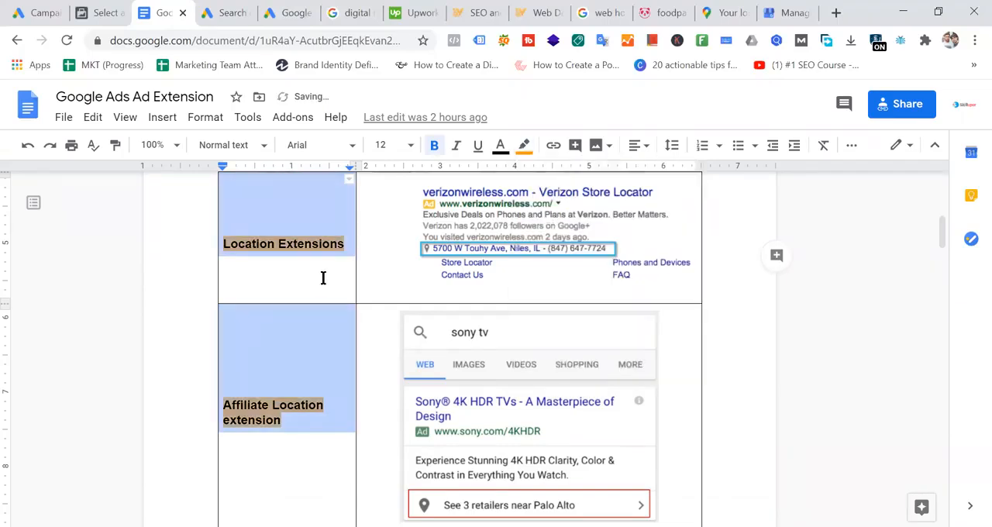
click(343, 339)
- Highlight the Price Extensions and Promotion Extensions labels in green in the extension table
scroll(345, 341, up, 4)
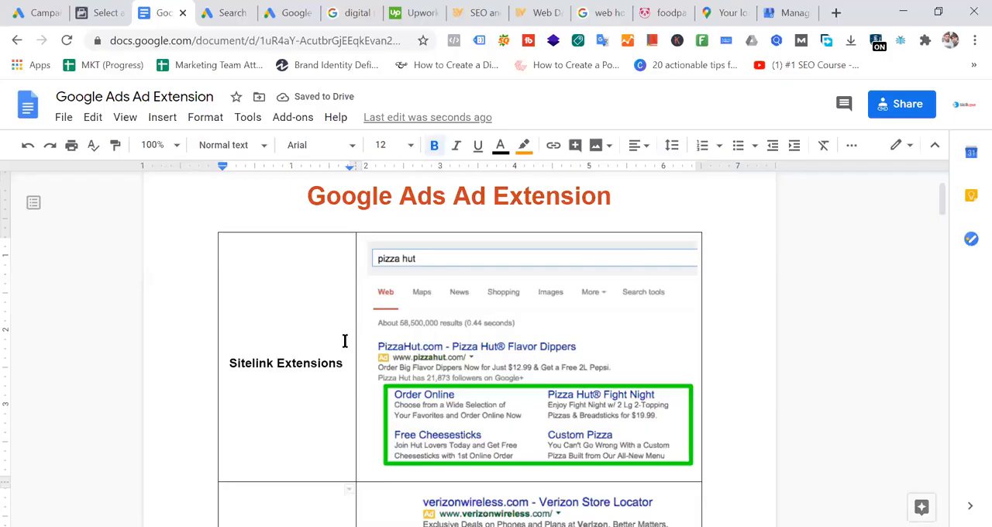
scroll(345, 341, down, 10)
scroll(337, 361, down, 3)
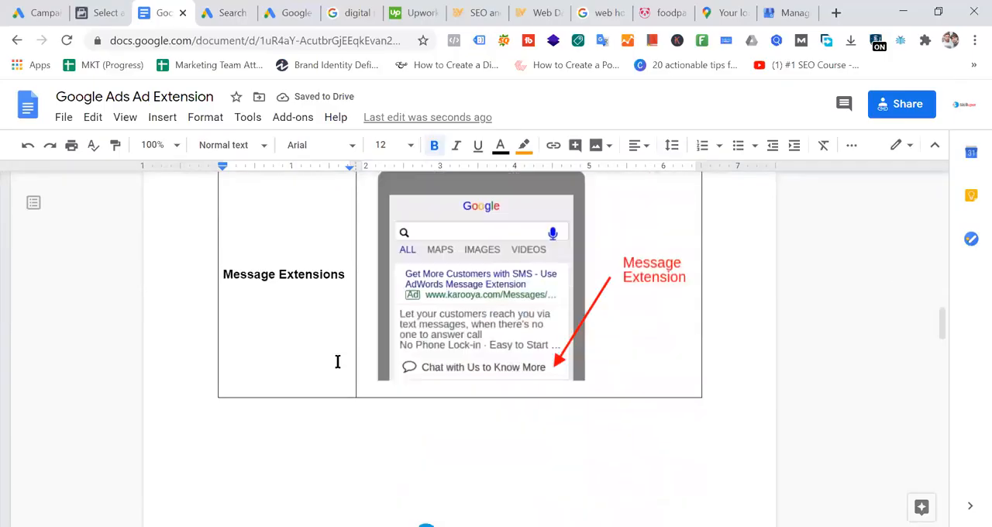
scroll(337, 361, down, 10)
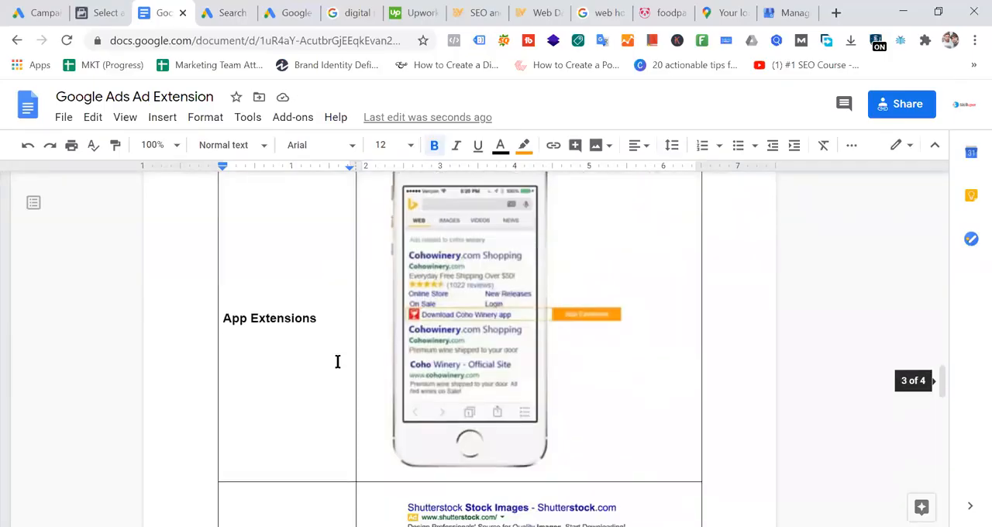
scroll(283, 321, down, 7)
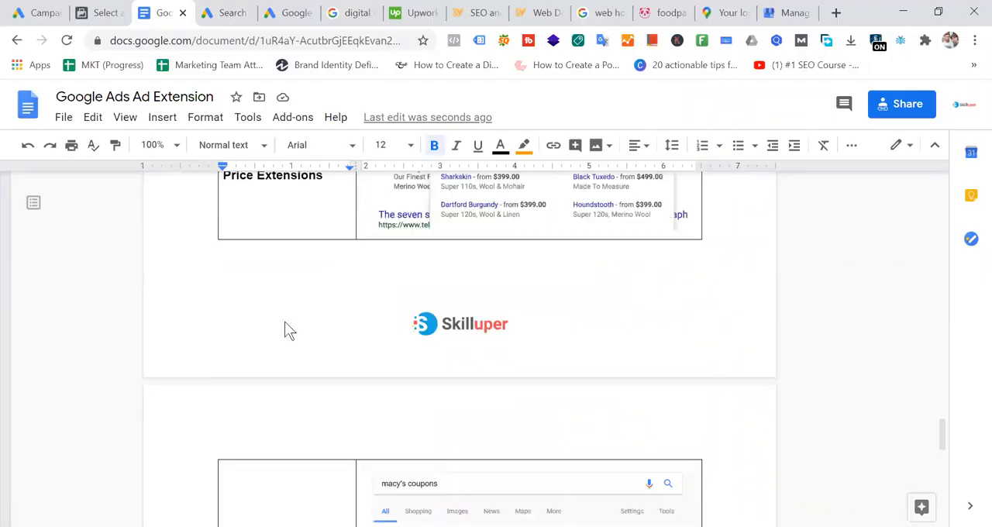
scroll(285, 321, up, 3)
scroll(284, 321, up, 2)
drag(225, 282, 291, 341)
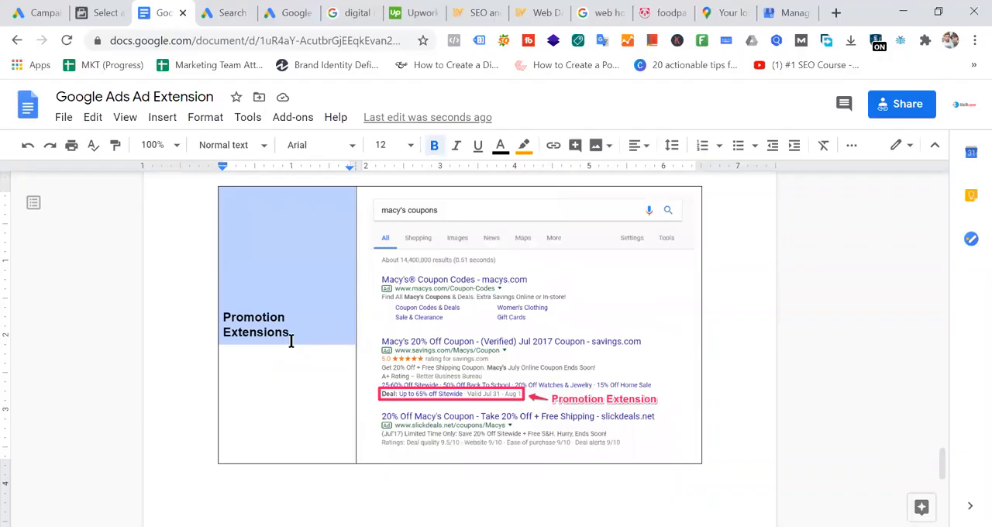
click(524, 152)
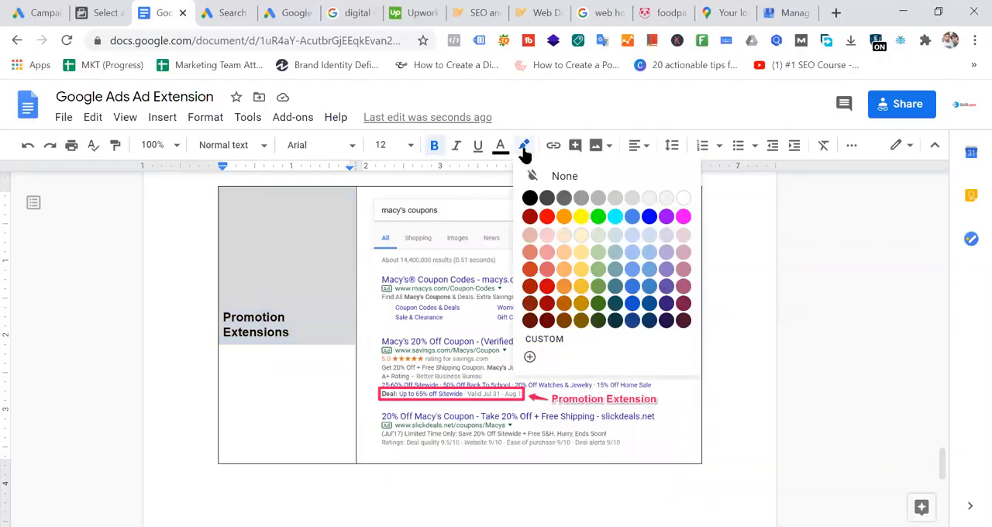
click(590, 221)
click(332, 288)
- Go back to the Affiliate Location extension row and select its label text
scroll(371, 342, down, 10)
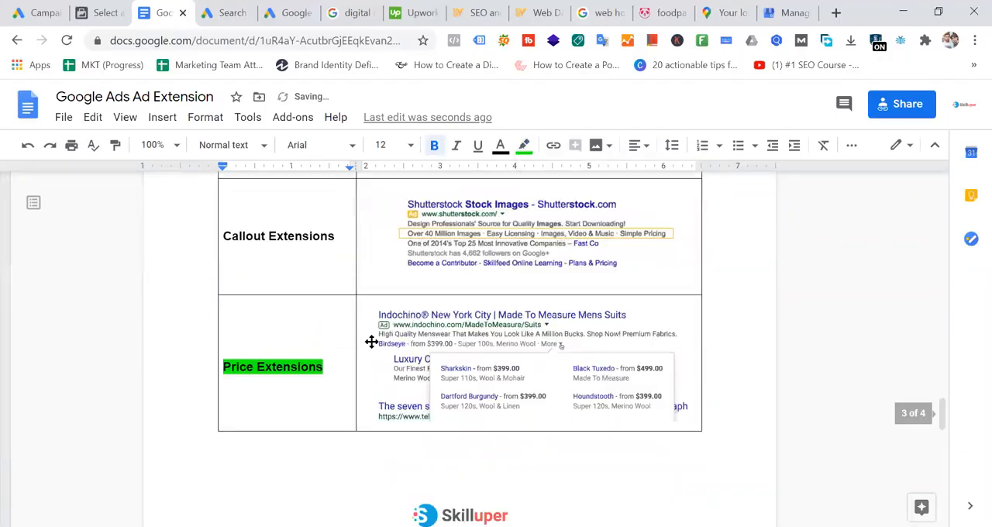
scroll(371, 342, up, 15)
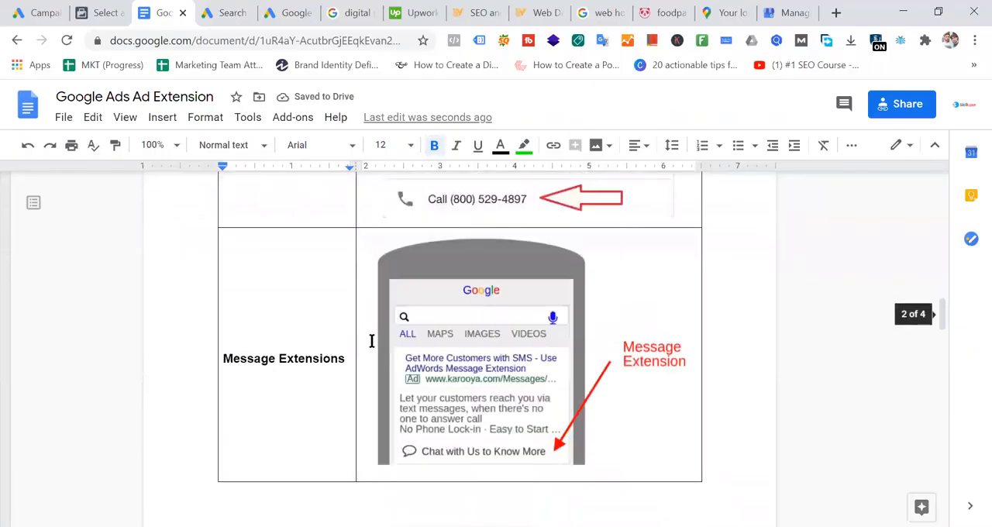
scroll(371, 341, up, 4)
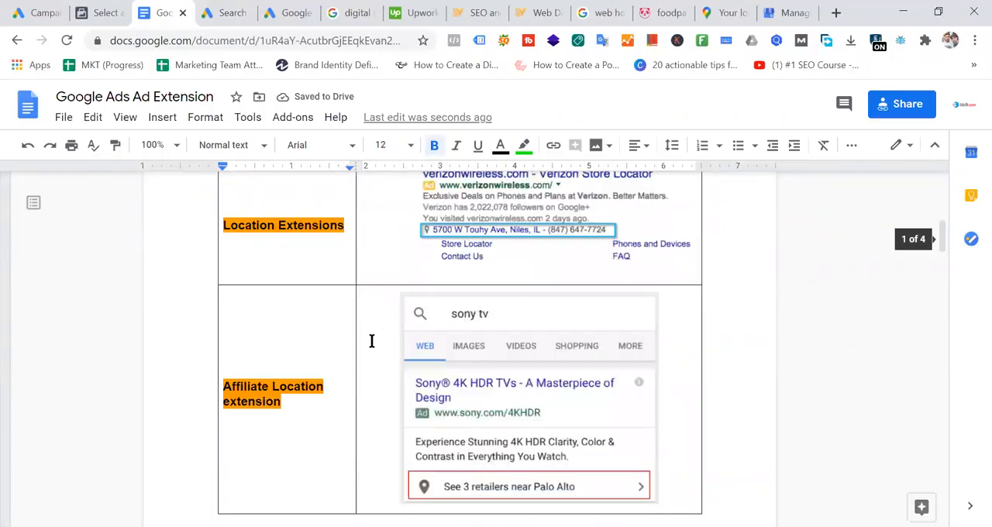
click(324, 429)
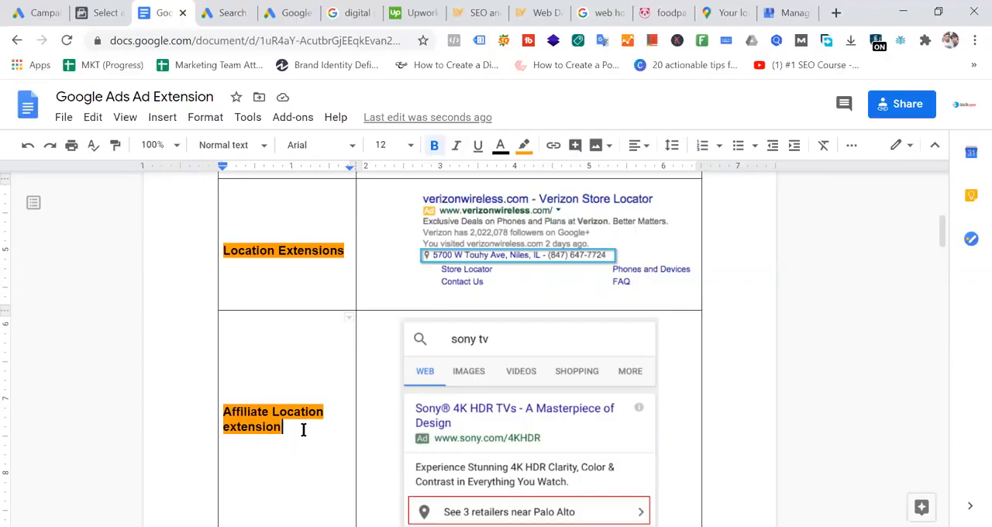
drag(302, 429, 206, 405)
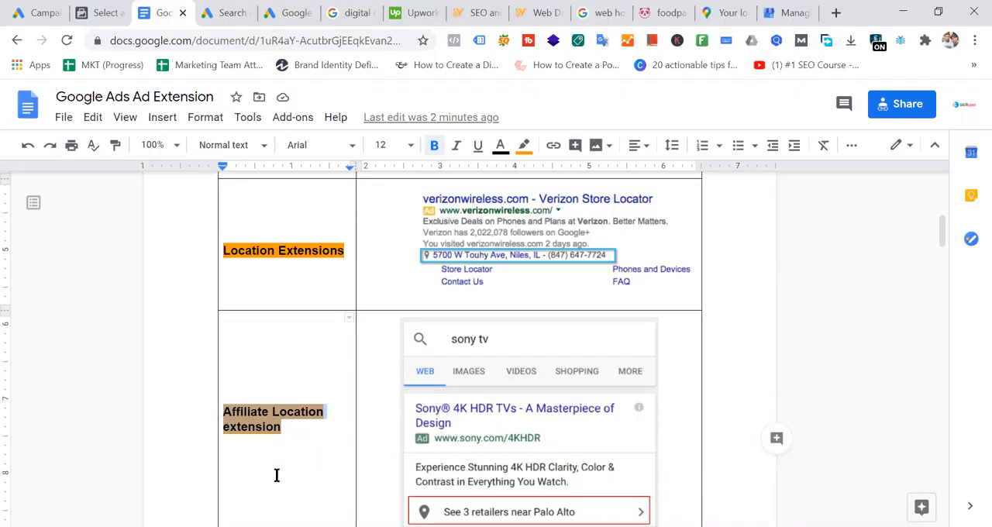
- Switch to the Google Ads campaign and examine the extension sections and the extension types still available to add
click(220, 11)
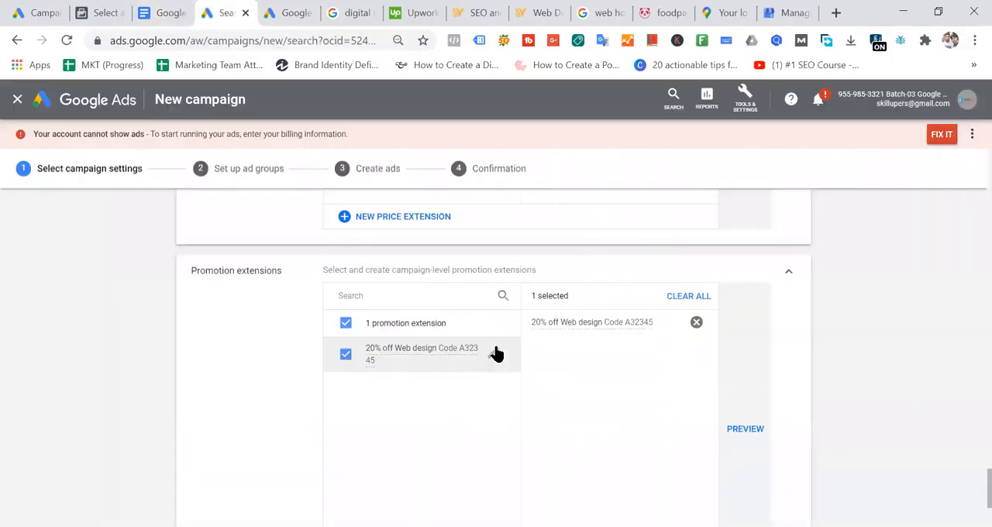
click(242, 431)
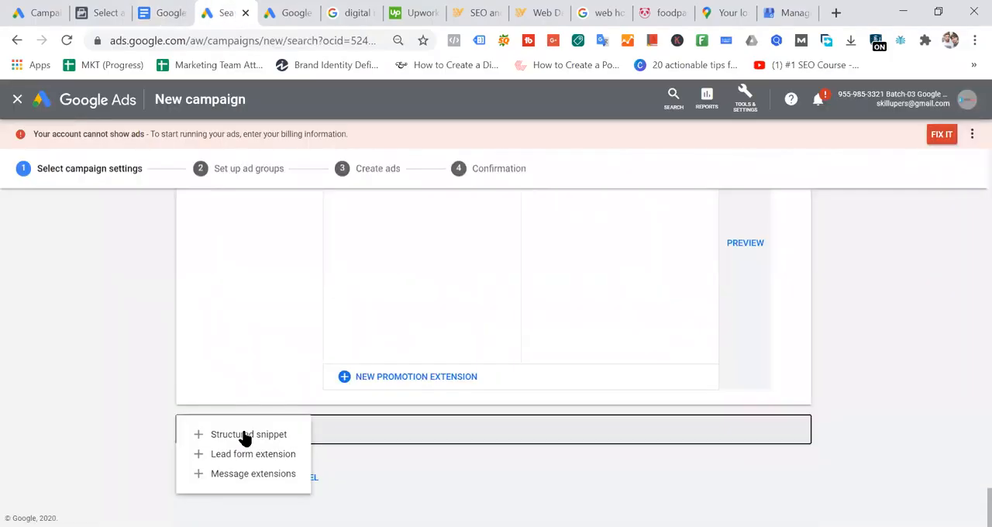
click(661, 304)
scroll(661, 304, up, 6)
scroll(661, 310, up, 12)
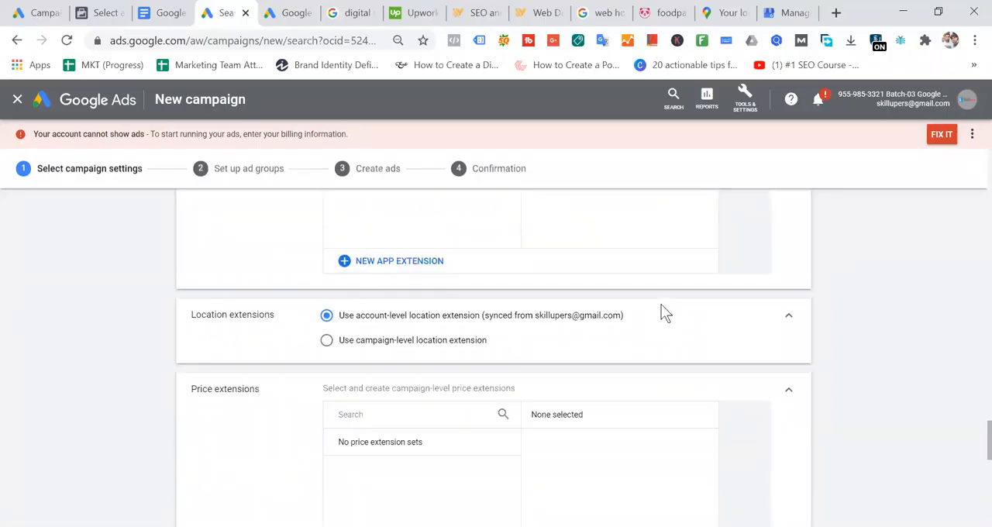
scroll(661, 310, up, 12)
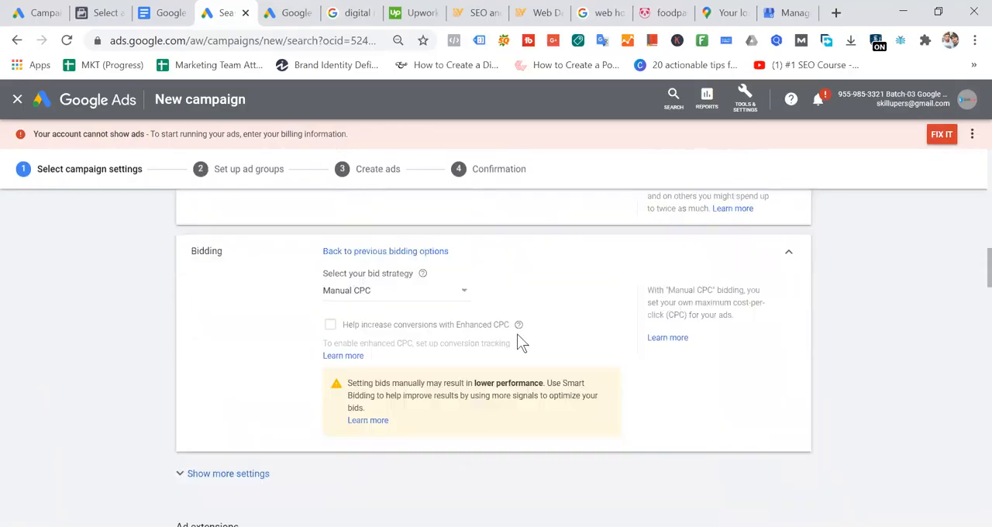
scroll(450, 337, down, 20)
scroll(411, 346, down, 1)
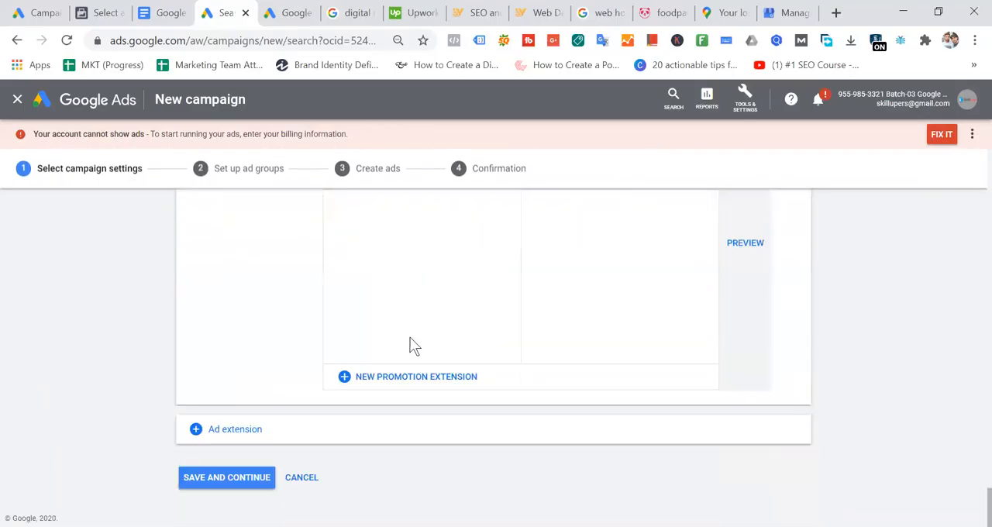
click(231, 432)
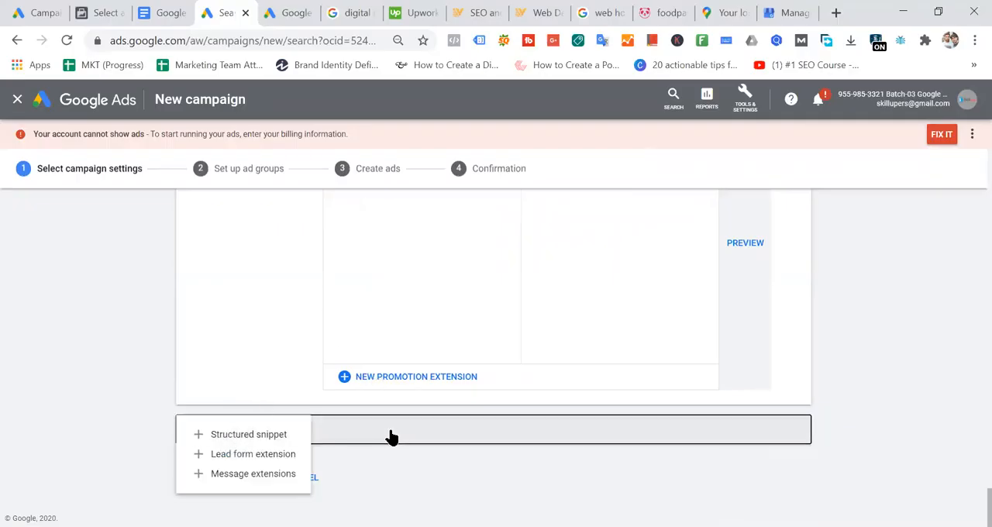
click(891, 342)
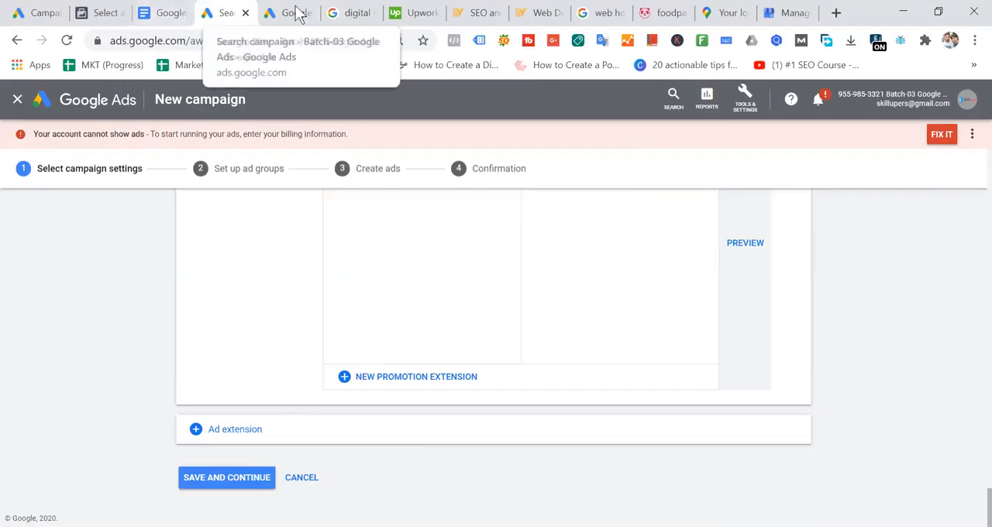
- Check which Google account is signed in to the reference document, and return to the new campaign
click(165, 14)
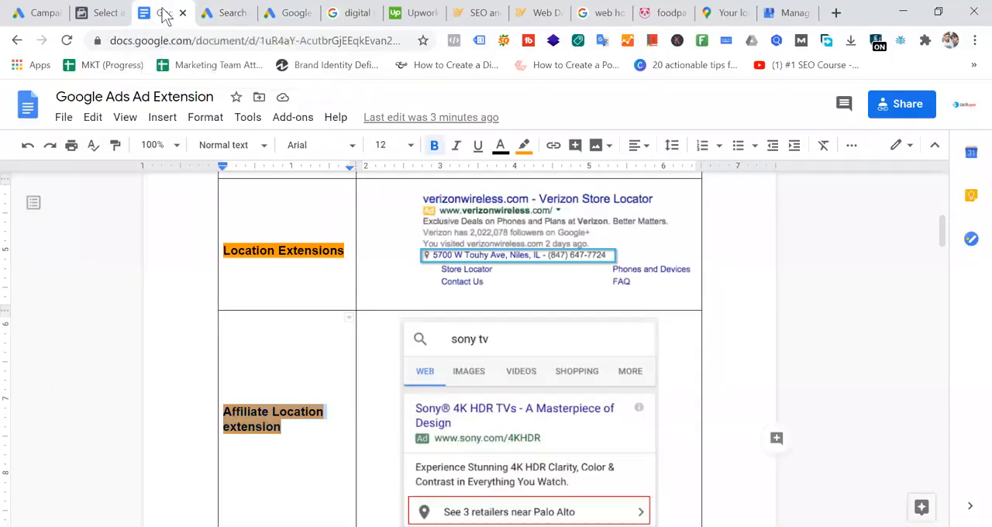
click(963, 105)
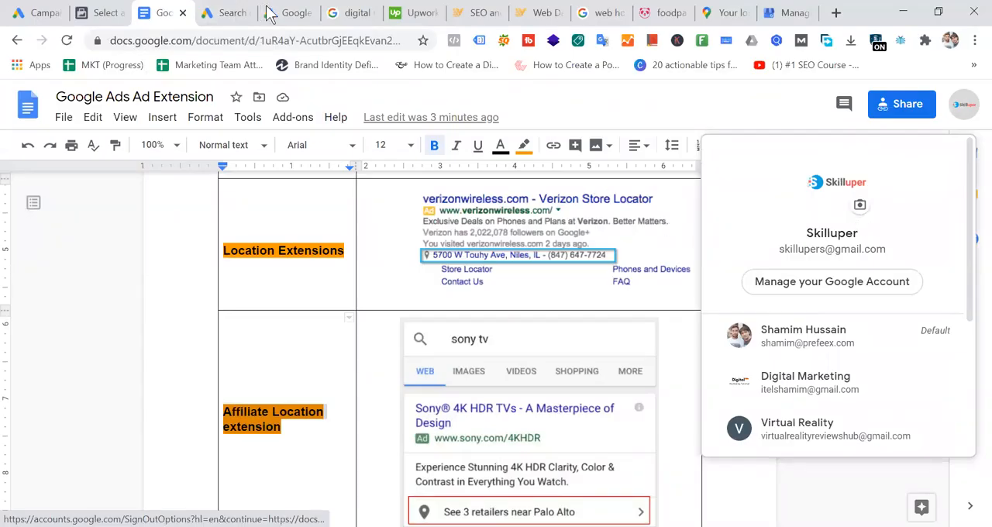
click(233, 13)
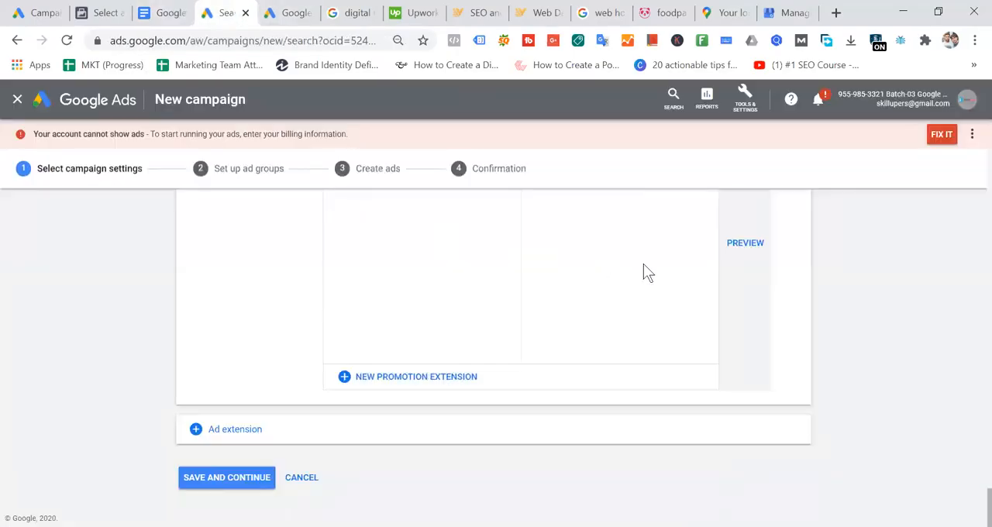
- Examine the tools and settings options in the new campaign, and open the other ad account's All campaigns page
click(744, 108)
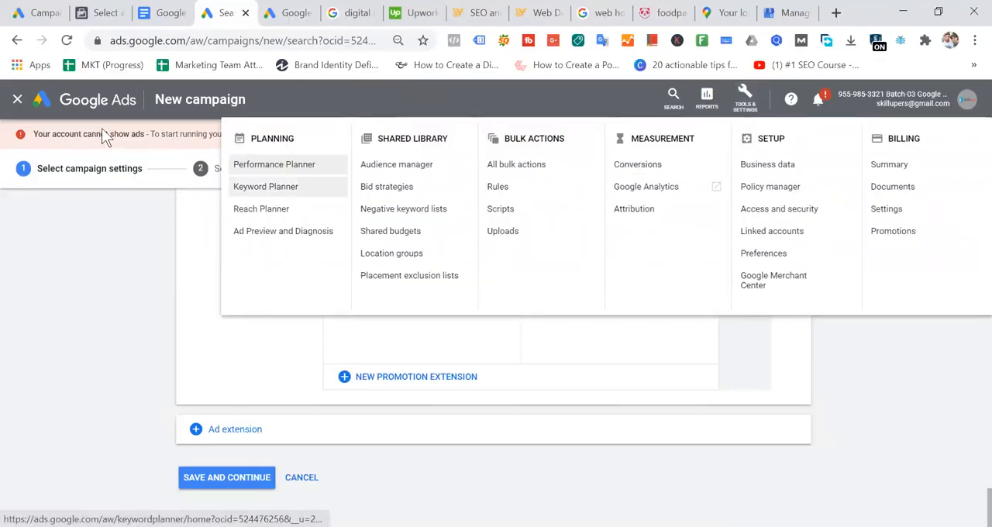
click(31, 12)
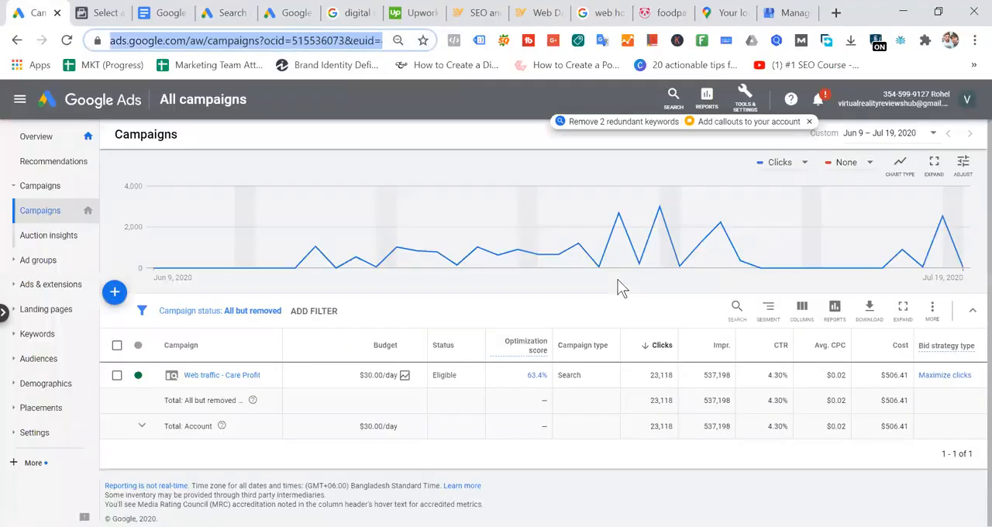
click(744, 112)
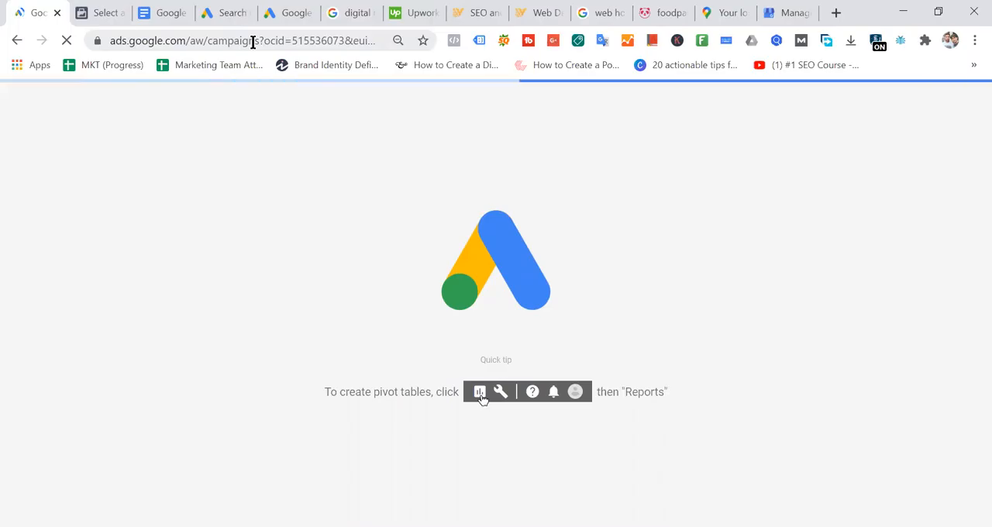
- Switch to the reference document and examine the Structured Snippet and Call Extensions examples
click(225, 12)
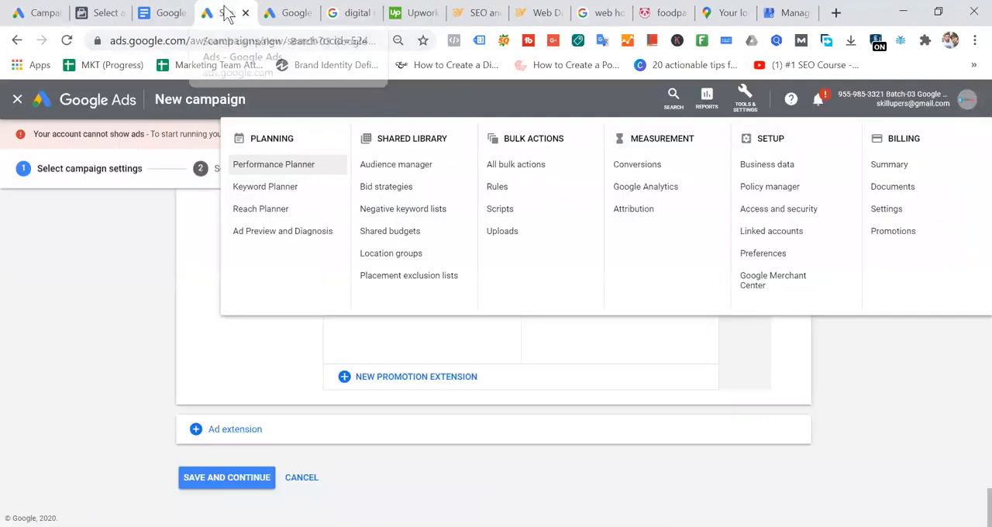
click(157, 14)
scroll(509, 337, down, 4)
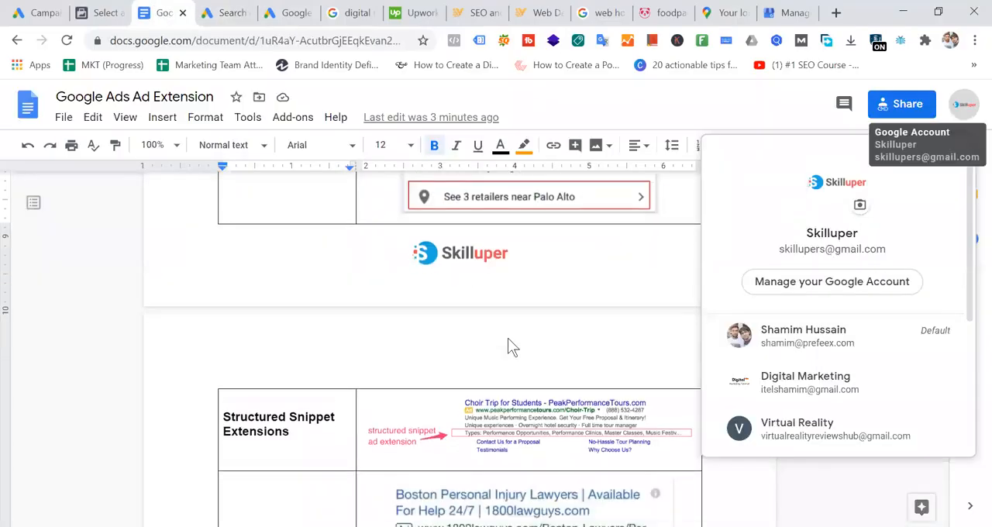
scroll(509, 339, down, 4)
scroll(508, 337, up, 1)
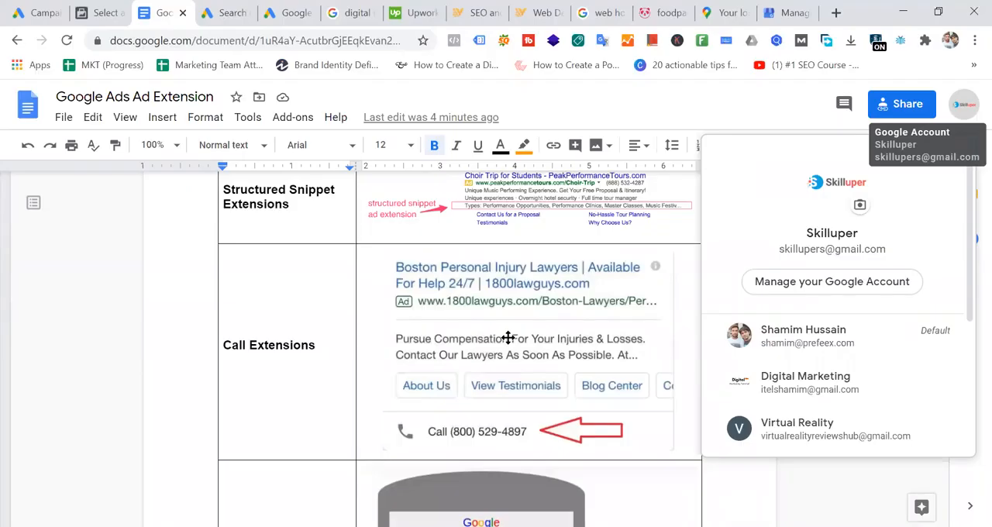
- Close the account details and examine the Message Extensions example in the reference document
scroll(508, 338, down, 5)
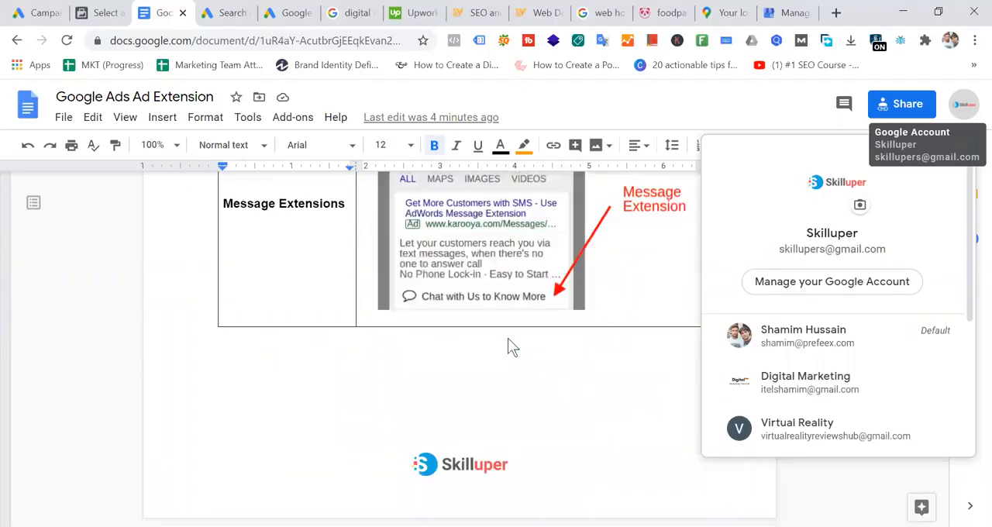
scroll(466, 353, up, 2)
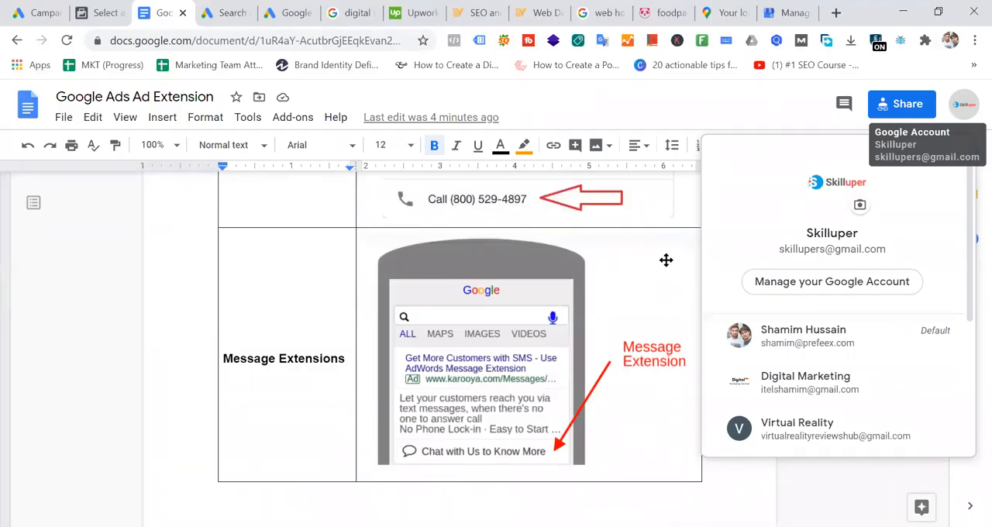
click(665, 263)
click(289, 263)
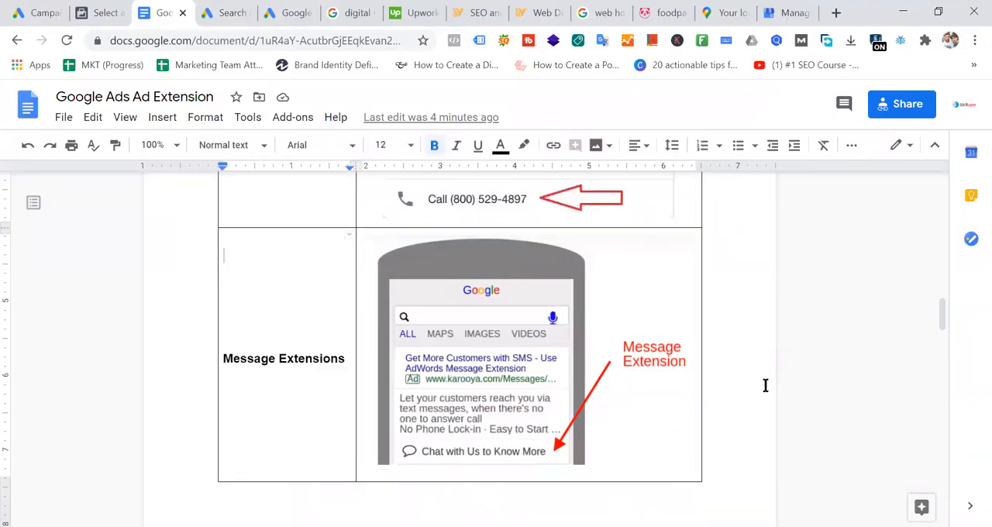
scroll(637, 364, down, 2)
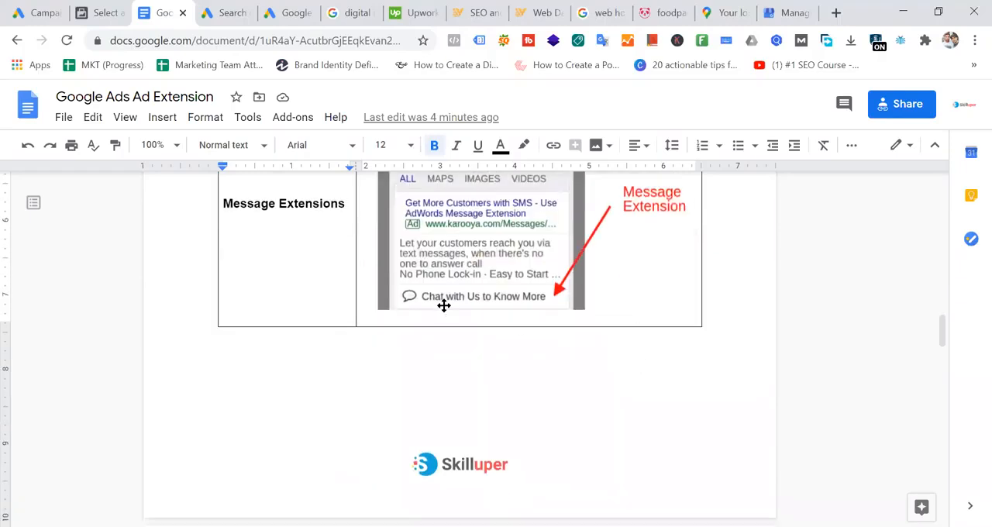
scroll(532, 317, up, 2)
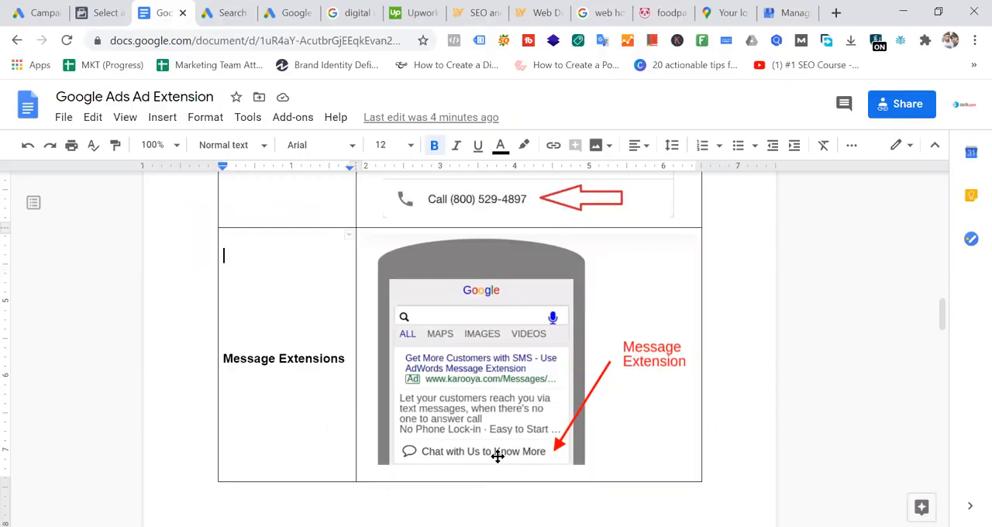
- Look through all the extension types in the reference document, from Message Extensions to Promotion Extensions and back to the title
scroll(498, 456, down, 10)
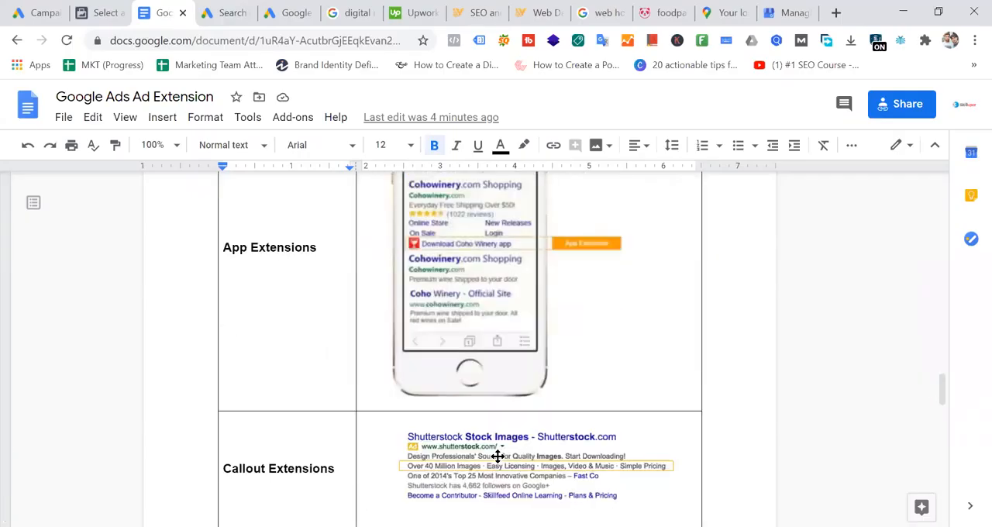
scroll(498, 457, down, 10)
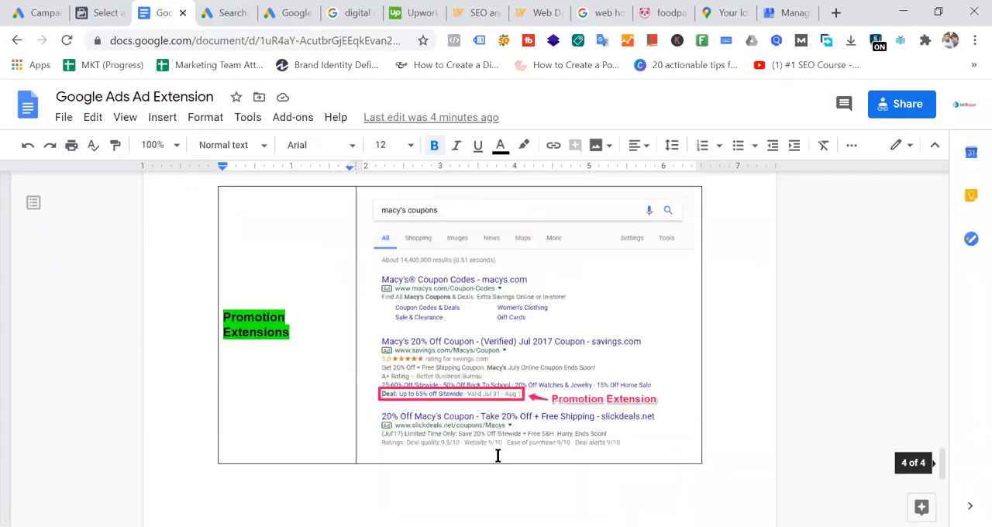
scroll(498, 456, down, 5)
scroll(497, 457, up, 12)
scroll(498, 457, up, 12)
scroll(497, 457, down, 1)
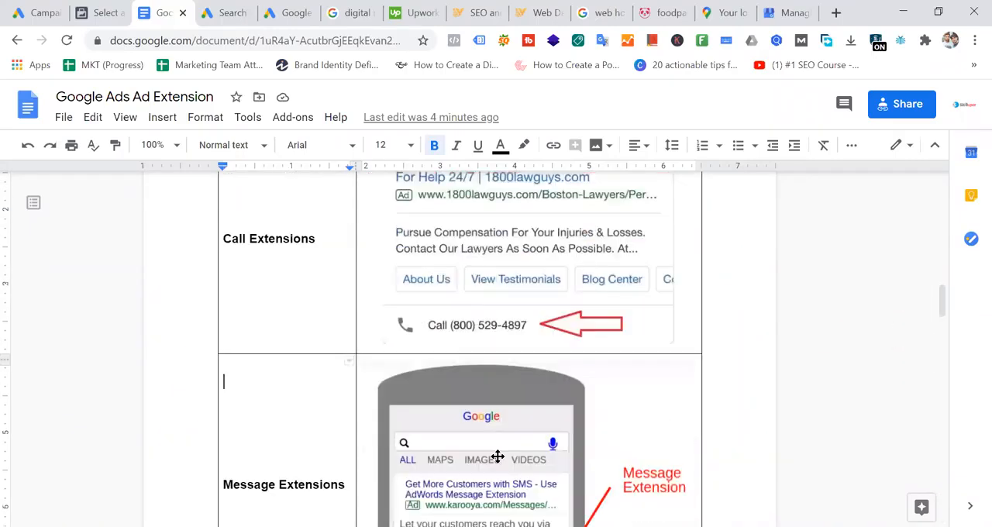
scroll(498, 456, up, 10)
scroll(497, 456, up, 1)
scroll(498, 457, down, 1)
scroll(497, 457, up, 4)
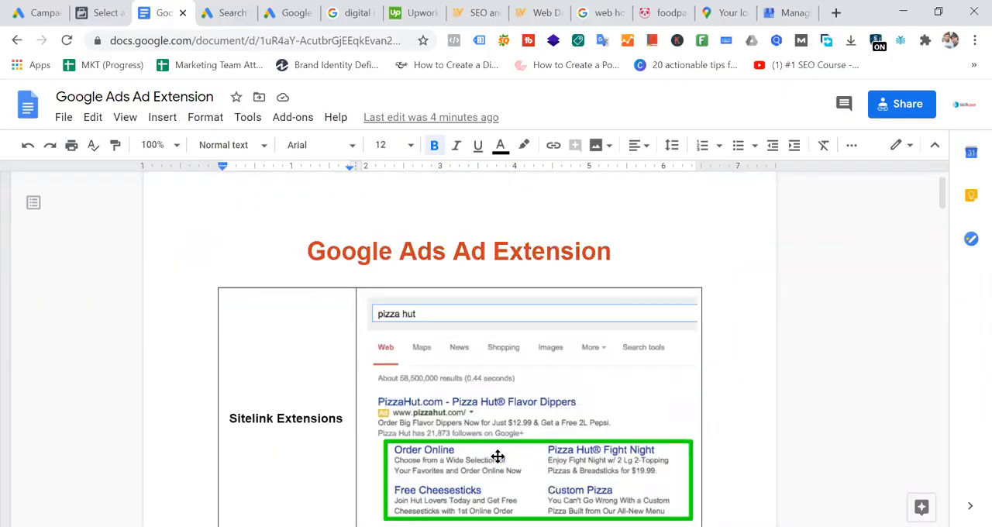
scroll(497, 456, up, 1)
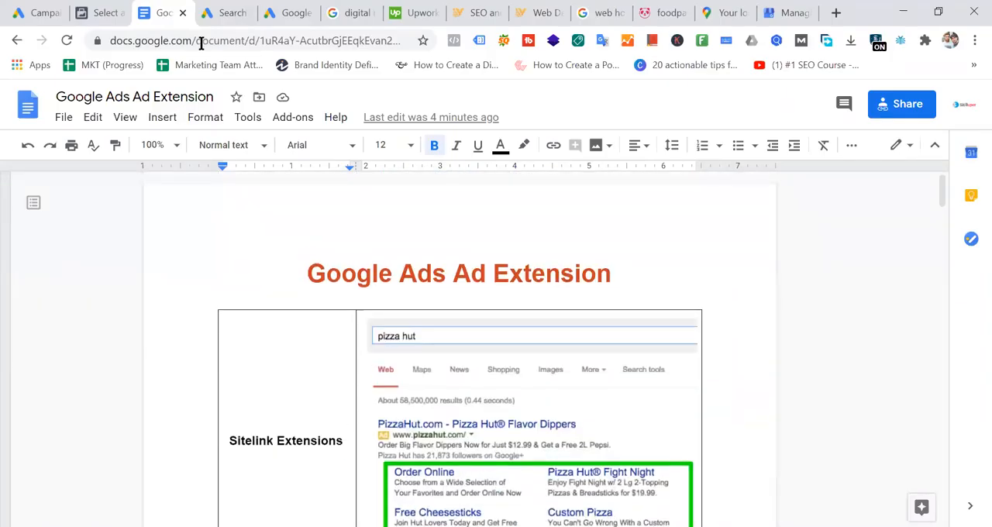
- Switch to the new Google Ads campaign, add a Lead form extension section and expand it
click(225, 13)
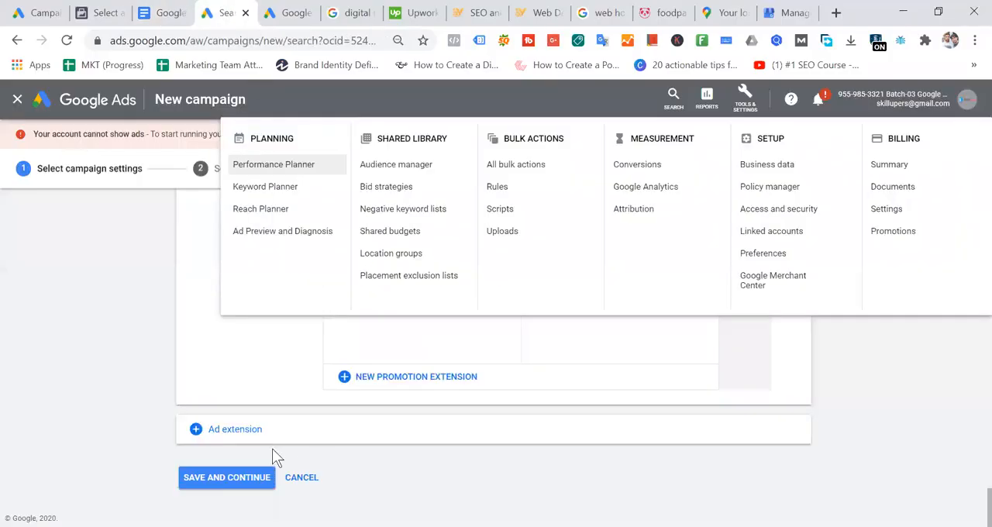
click(239, 435)
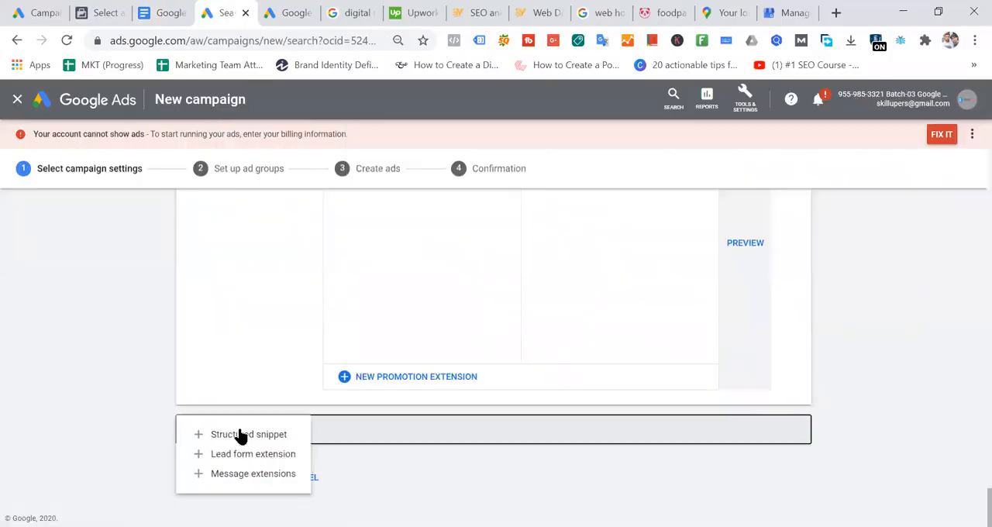
click(254, 456)
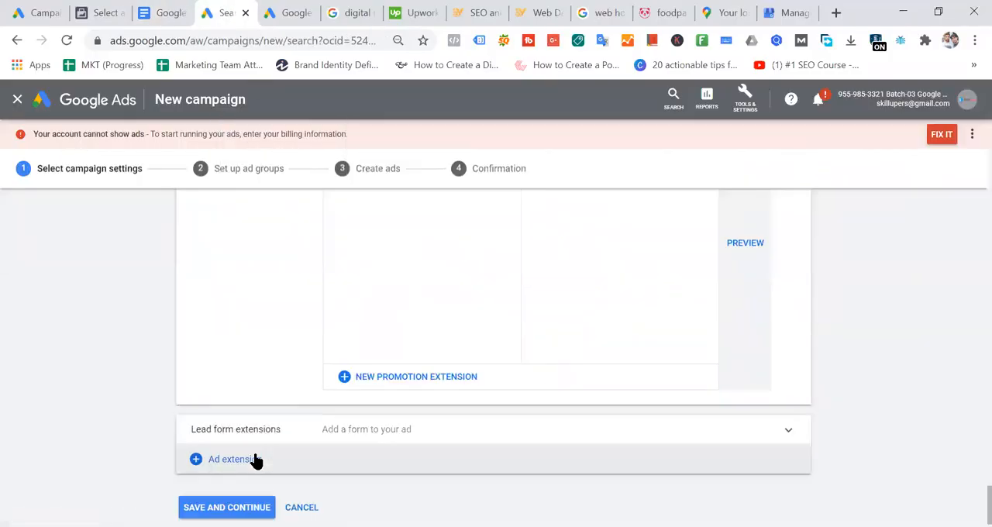
click(438, 431)
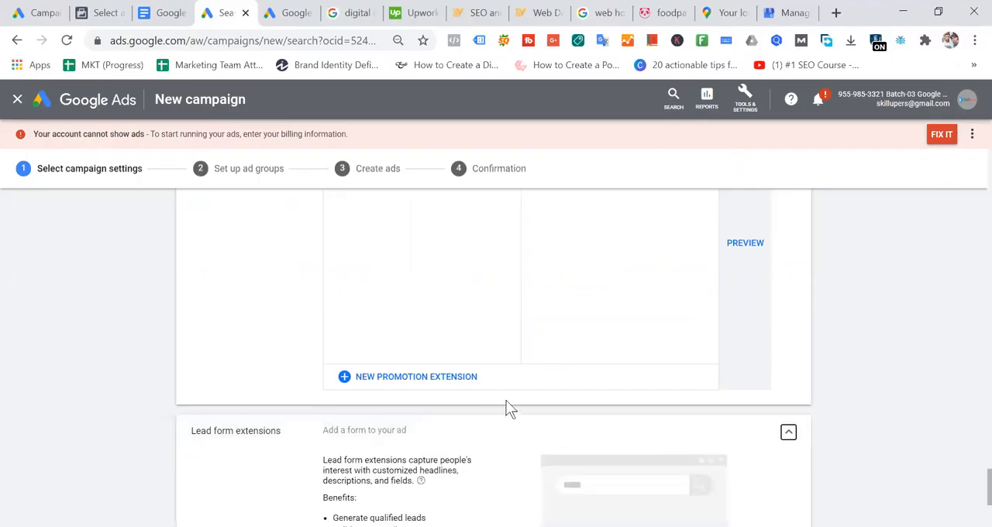
- Start creating a lead form extension, accept the Terms of Service, and examine the form's fields, questions and lead delivery option
scroll(508, 409, down, 3)
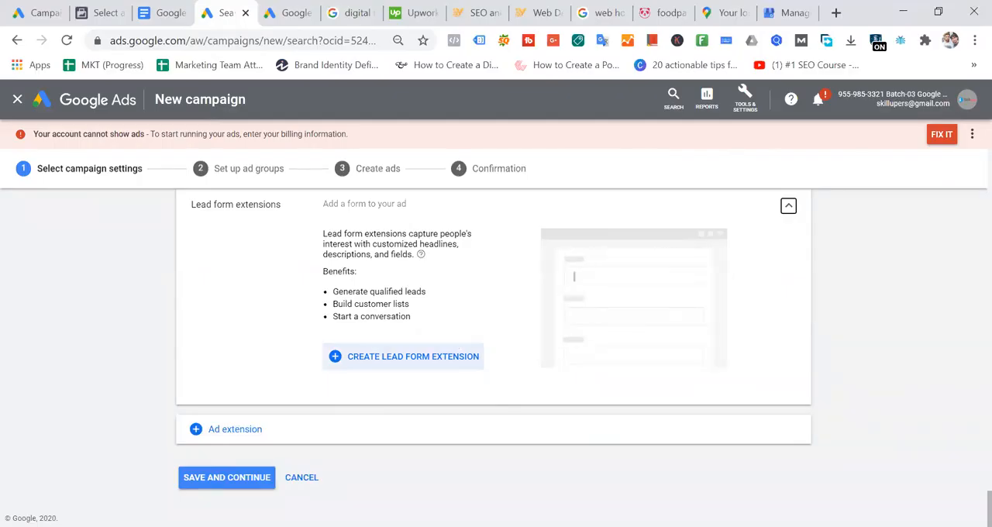
click(448, 359)
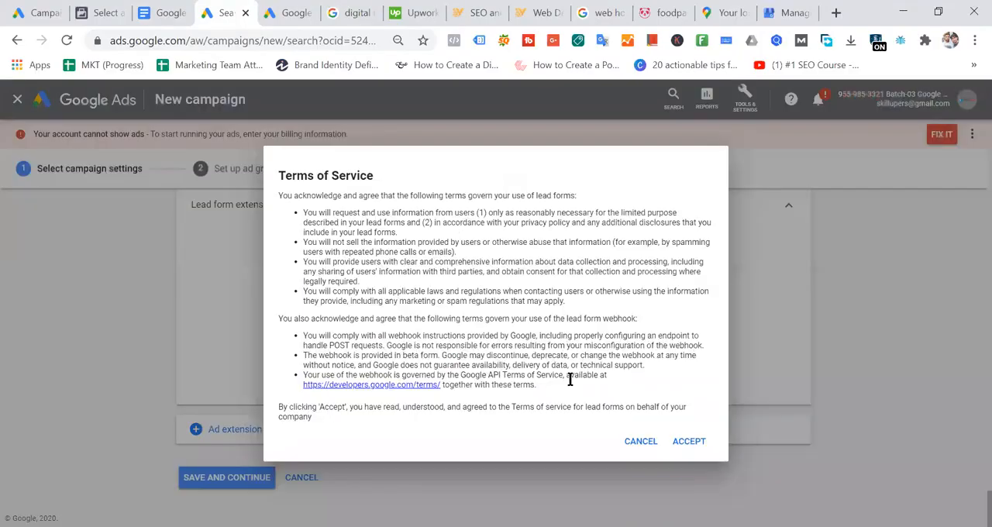
click(689, 442)
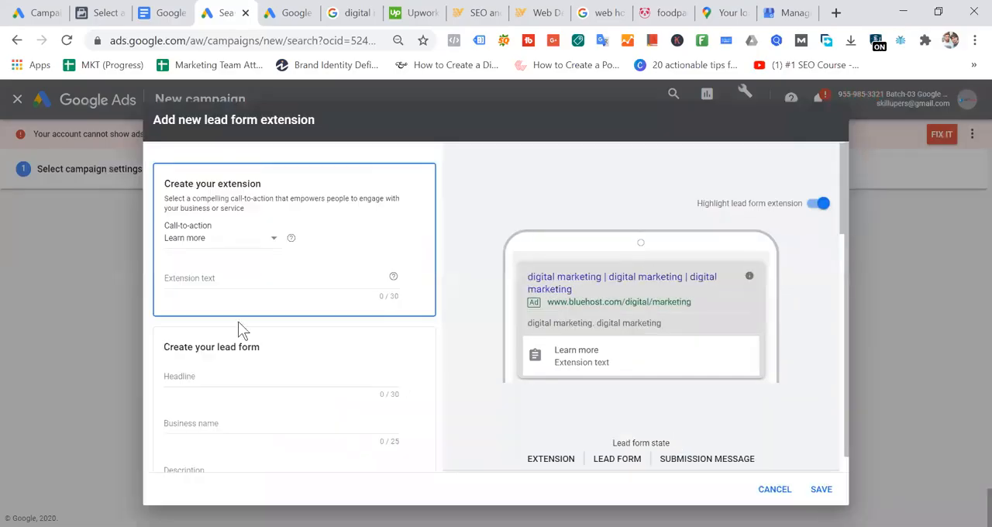
scroll(289, 297, down, 1)
scroll(289, 297, down, 15)
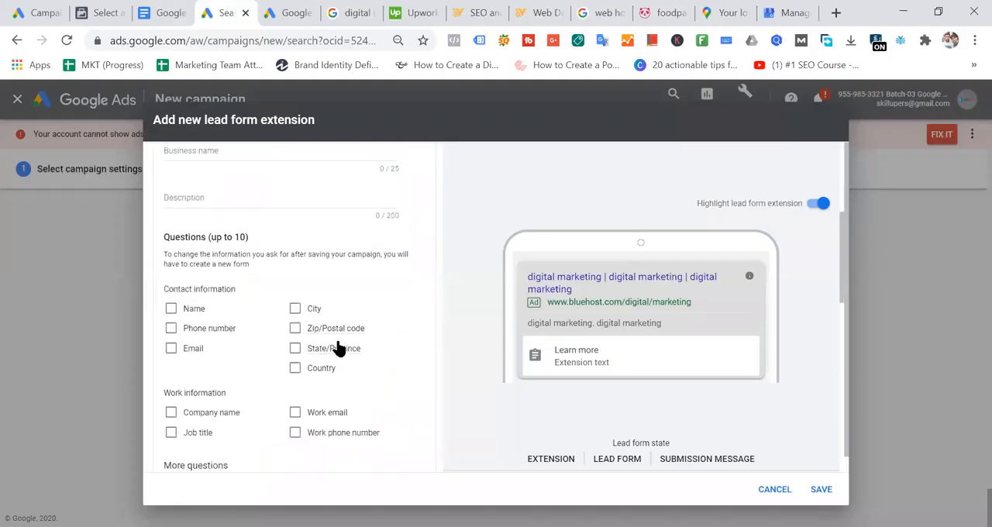
scroll(359, 344, down, 3)
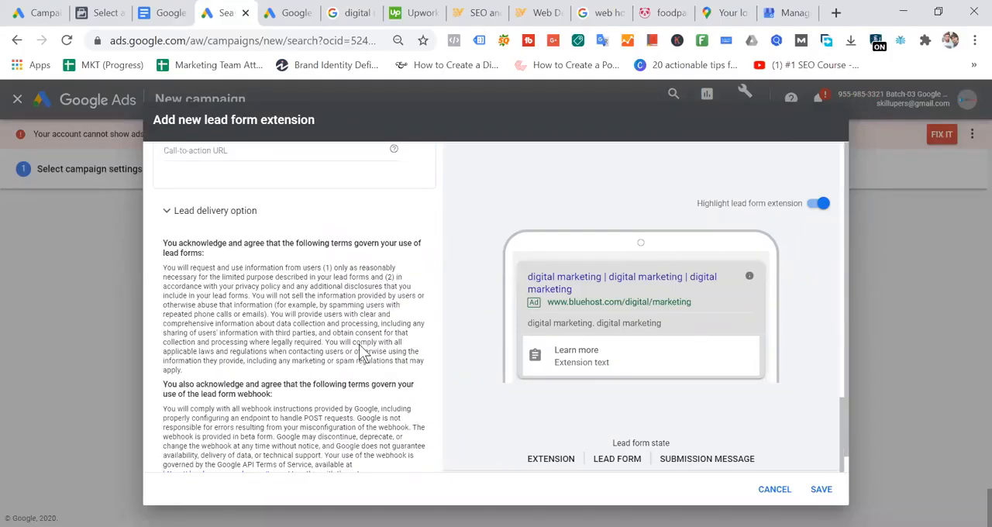
scroll(359, 345, up, 3)
scroll(359, 344, up, 15)
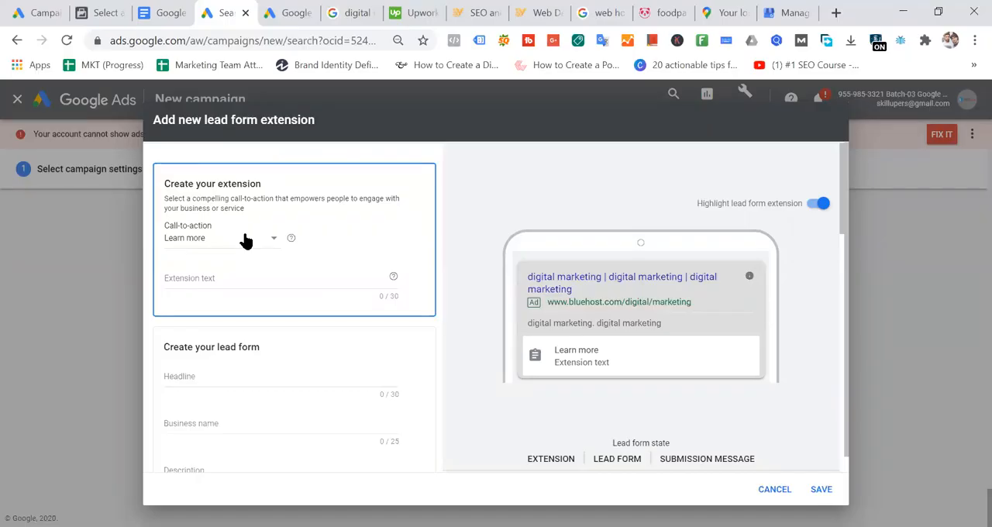
- Switch to the reference document and insert an empty table row below Promotion Extensions
click(174, 12)
scroll(543, 333, down, 5)
scroll(562, 340, down, 20)
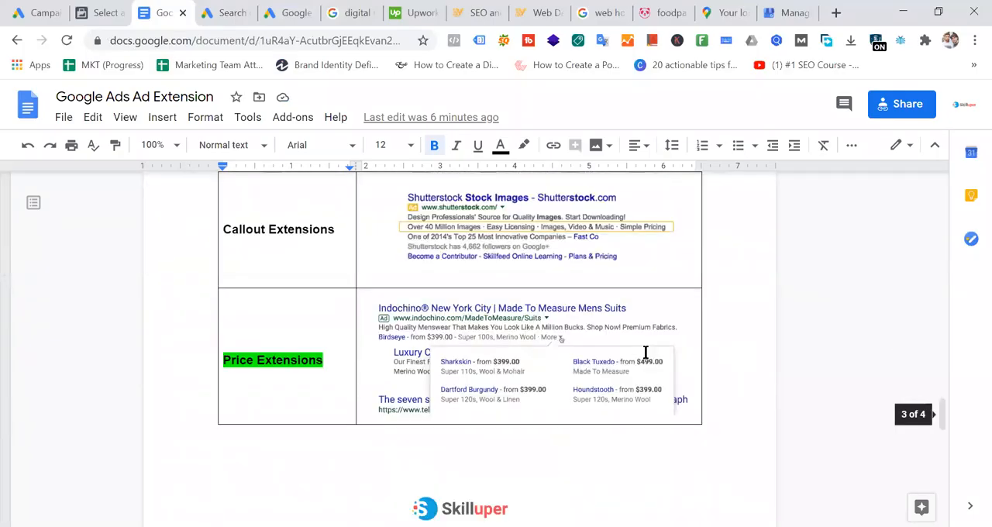
scroll(737, 403, down, 5)
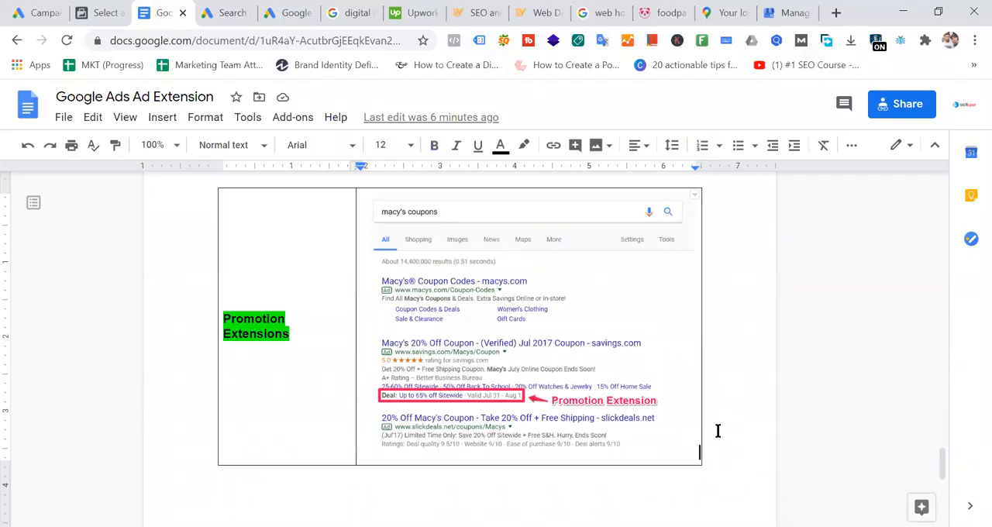
right_click(602, 454)
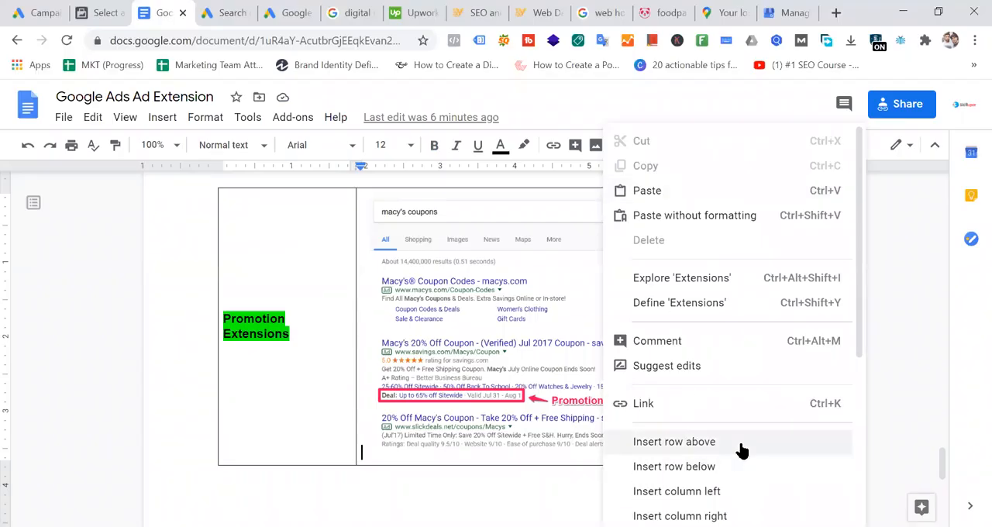
scroll(742, 452, down, 1)
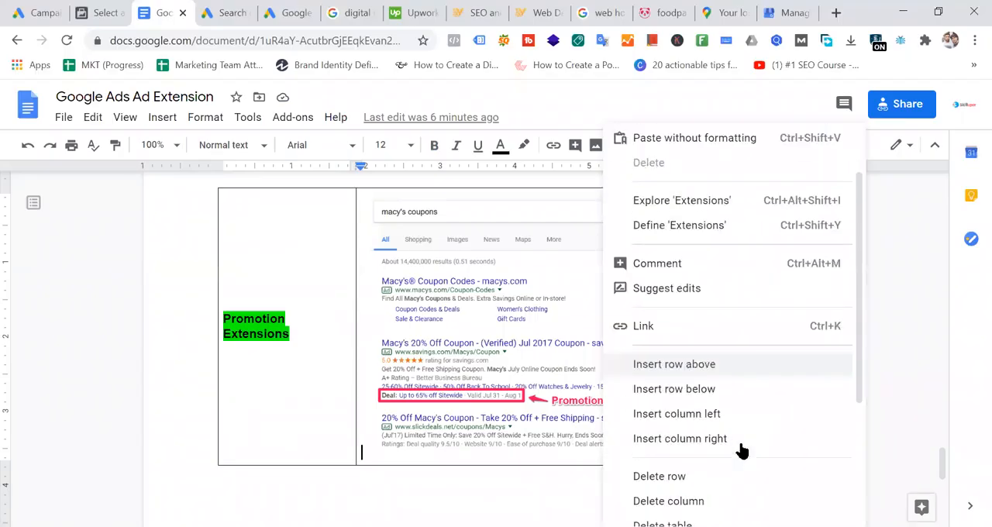
click(728, 389)
click(286, 478)
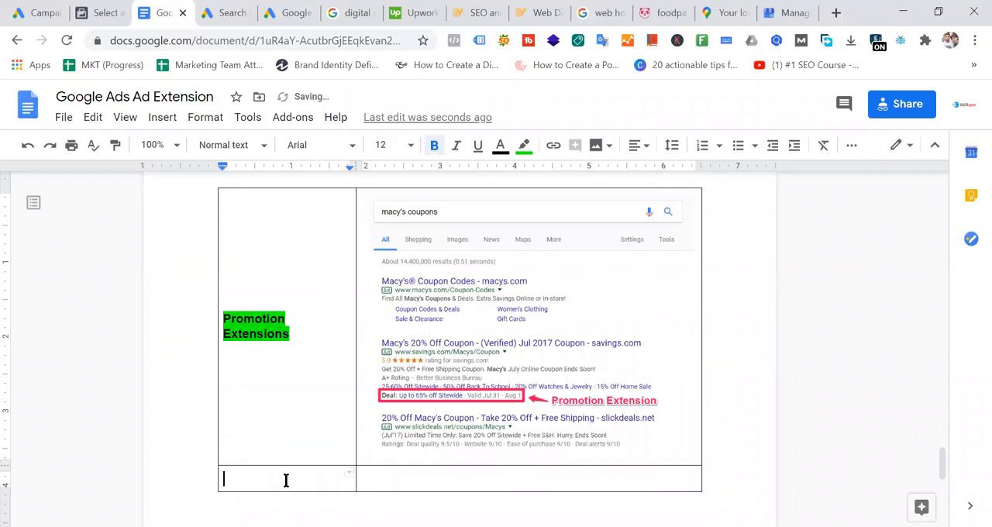
- Try to fill the new row's first cell with the lead form extension heading copied from Google Ads, and undo the paste
text(Me)
key(BackSpace)
key(BackSpace)
click(241, 14)
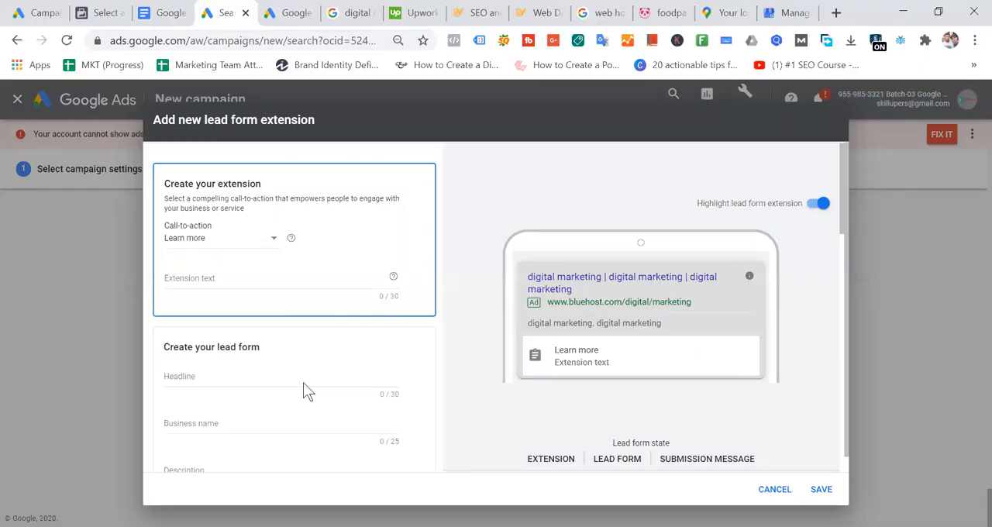
double_click(207, 119)
shift+click(358, 119)
key(ctrl+c)
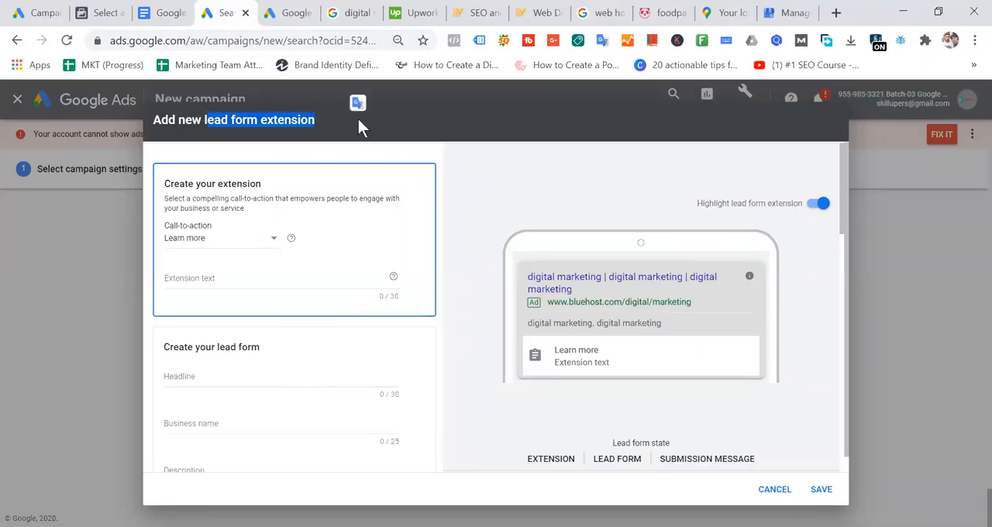
click(175, 19)
key(ctrl+v)
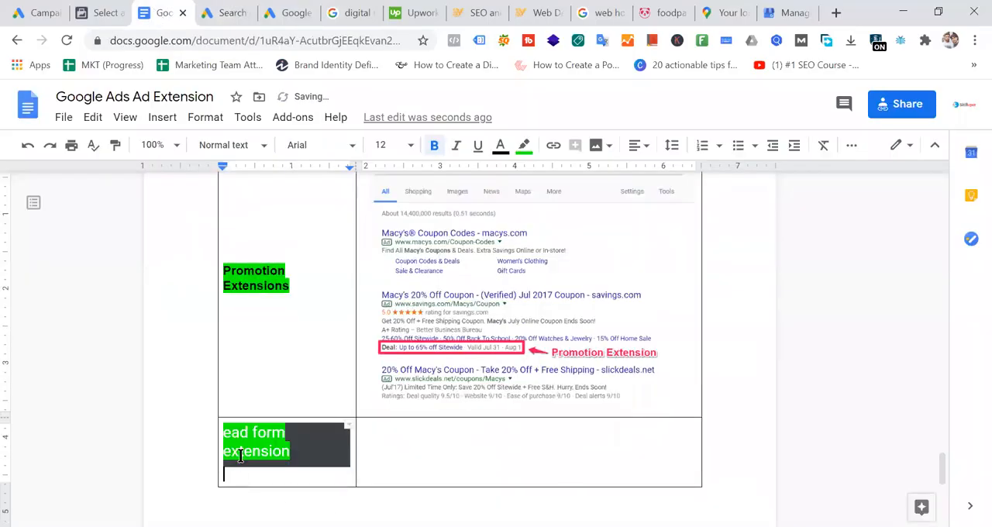
key(ctrl+z)
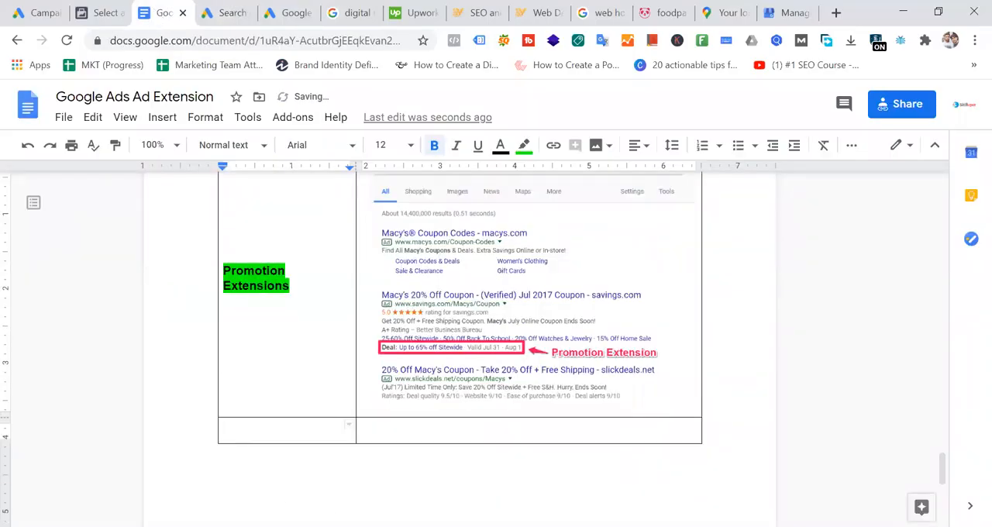
- Enter "Lead form extension" in the new row's first cell and remove the text's green highlight
key(alt+Tab)
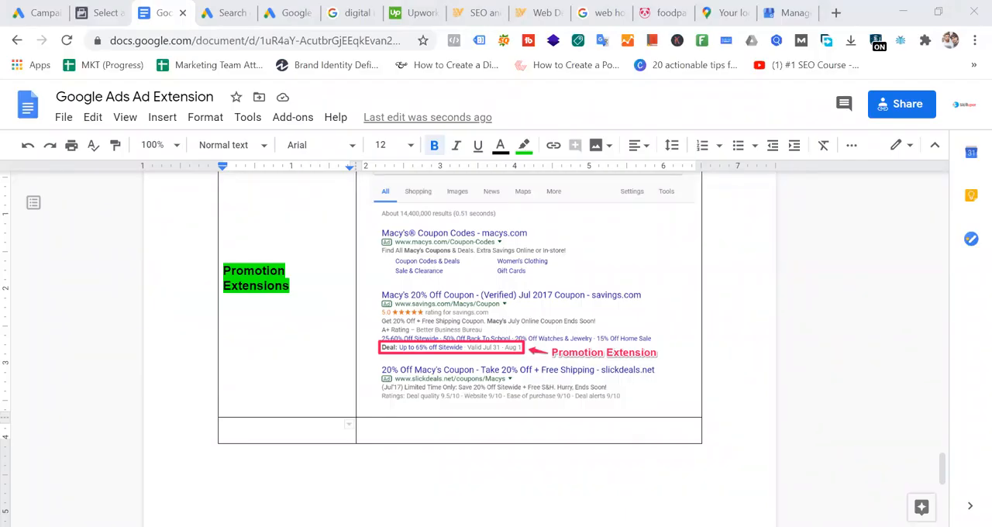
click(277, 421)
text(Lead form extension)
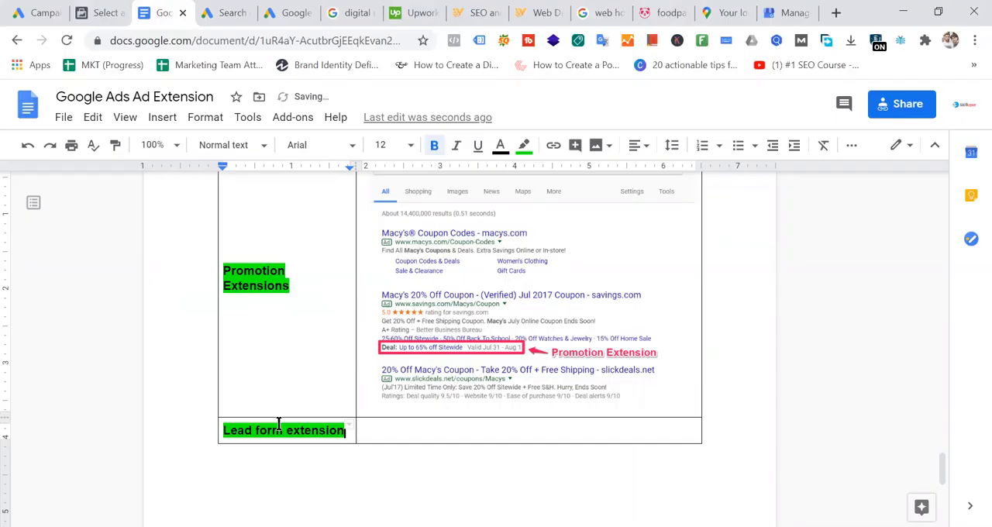
drag(346, 431, 215, 429)
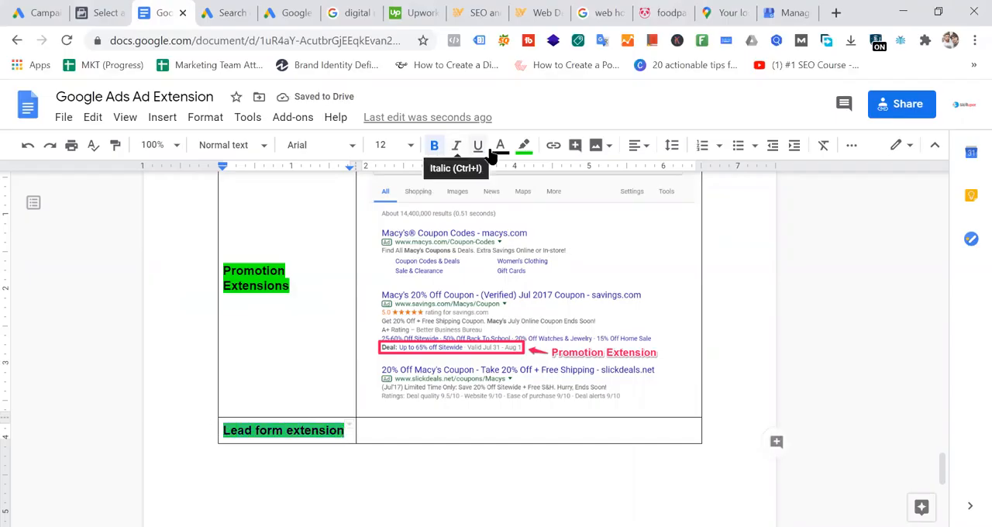
click(525, 146)
click(683, 199)
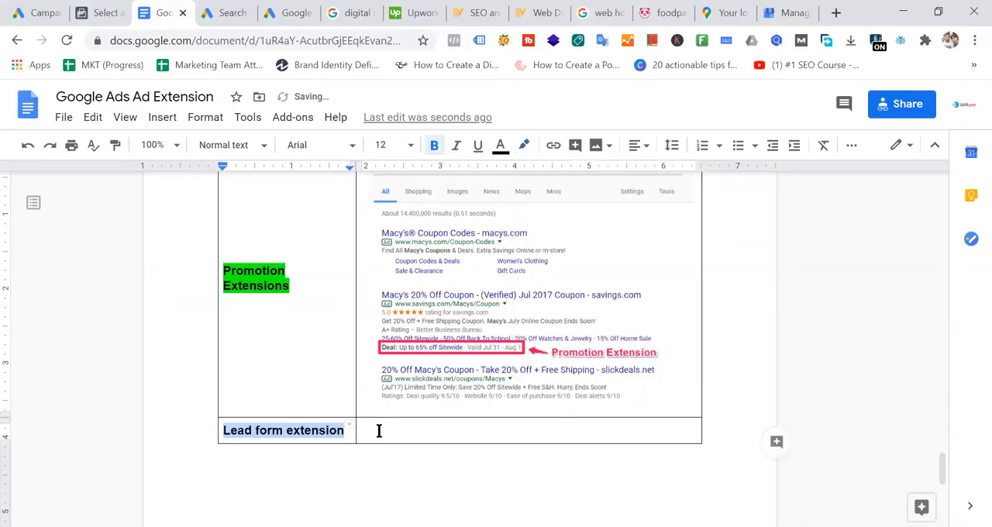
- Insert another empty row below Lead form extension, and return to the new lead form extension in Google Ads
click(326, 431)
right_click(548, 427)
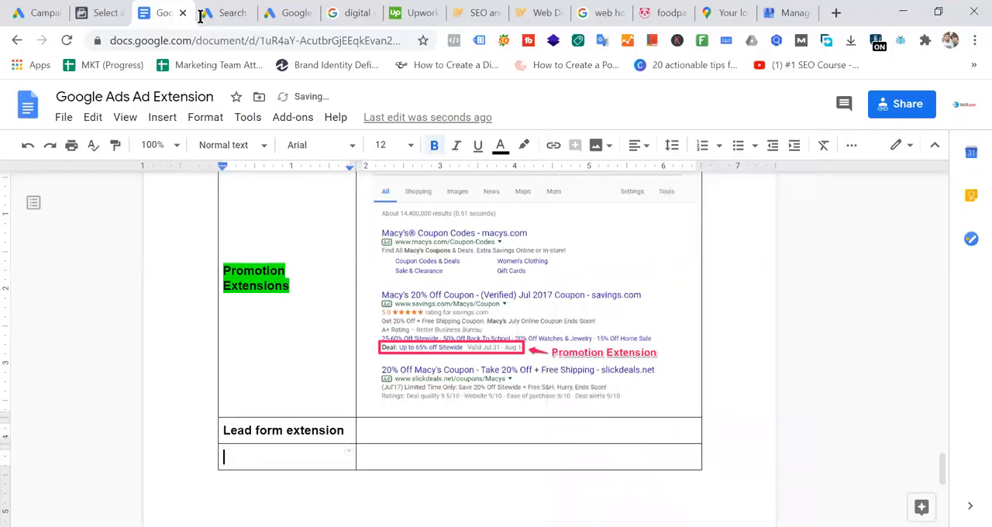
click(237, 13)
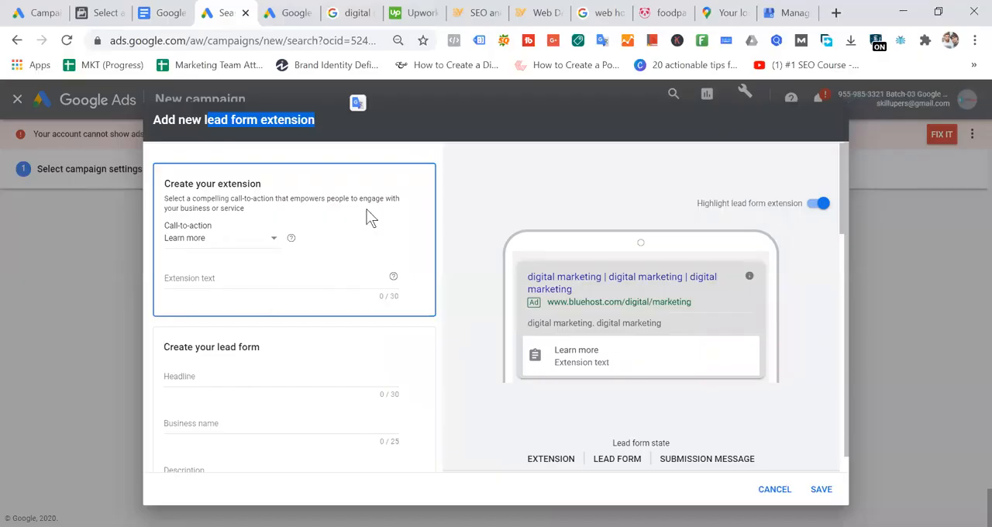
- Set the lead form extension's call-to-action to Get offer and its extension text to "Web design"
click(244, 239)
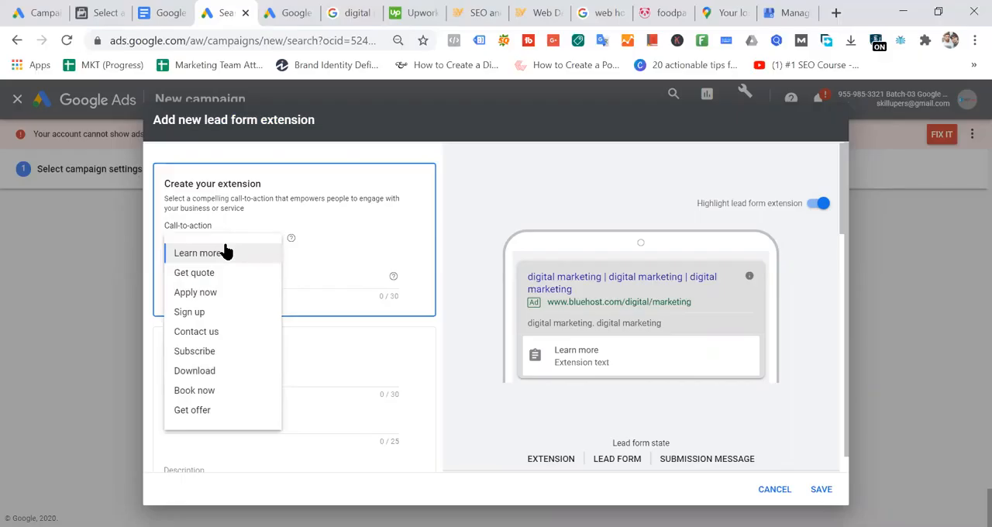
click(210, 409)
click(256, 272)
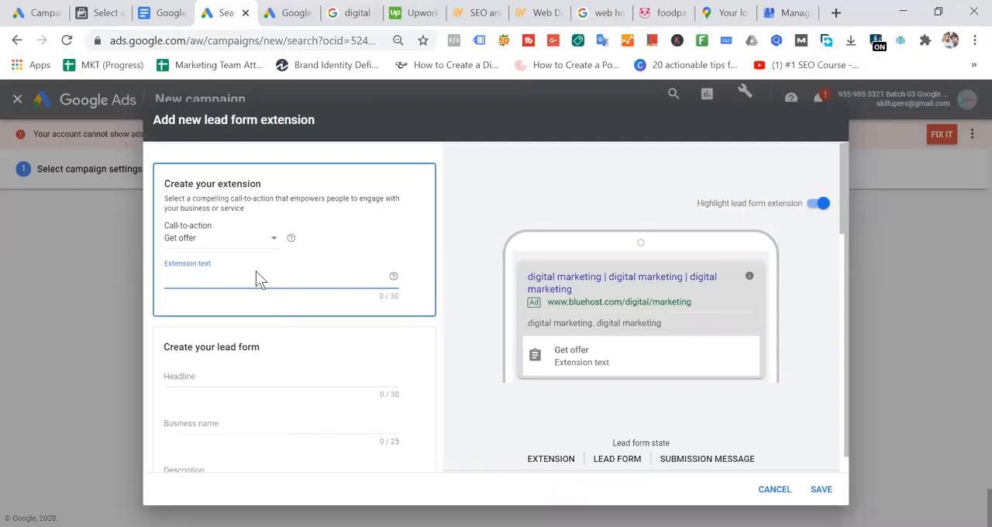
text(Web design)
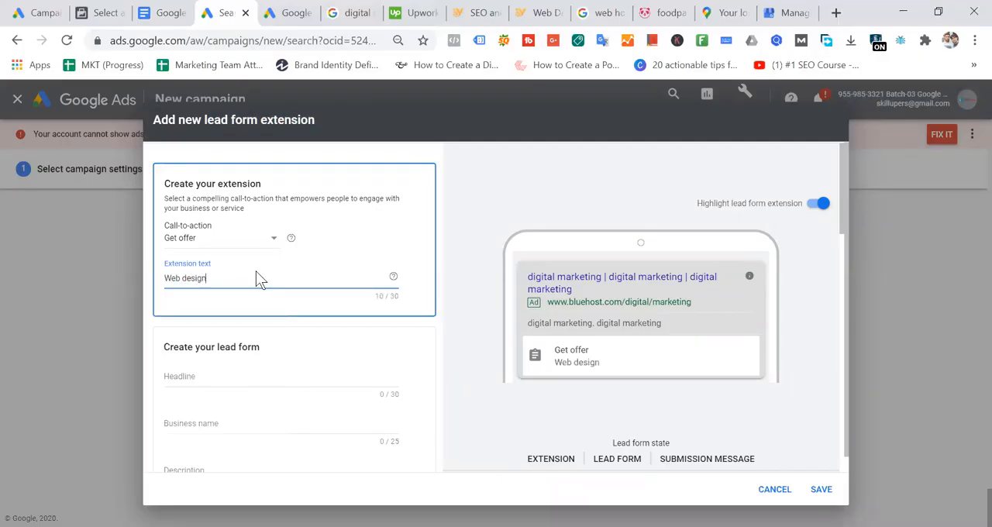
- Enter "IT Vanilla" as the business name of the lead form
click(216, 380)
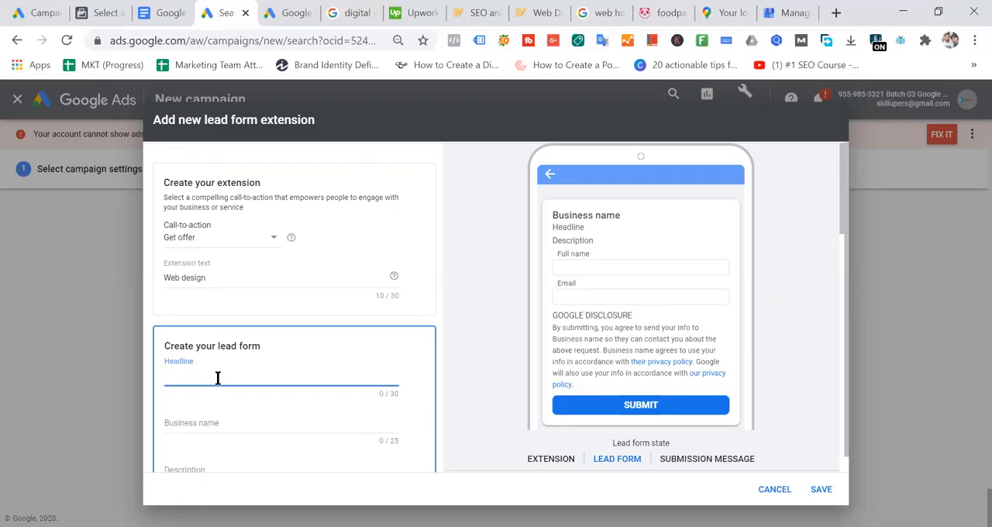
click(219, 421)
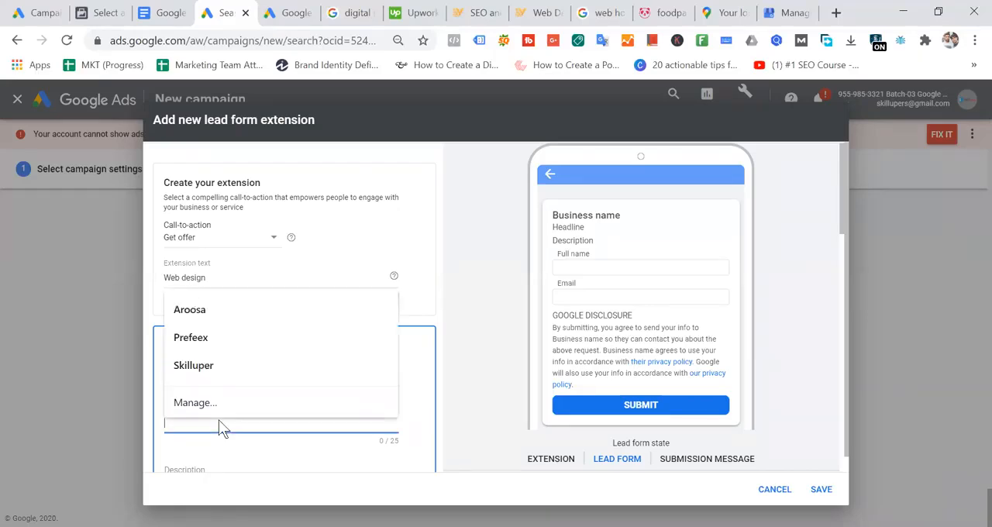
text(IT Vanila)
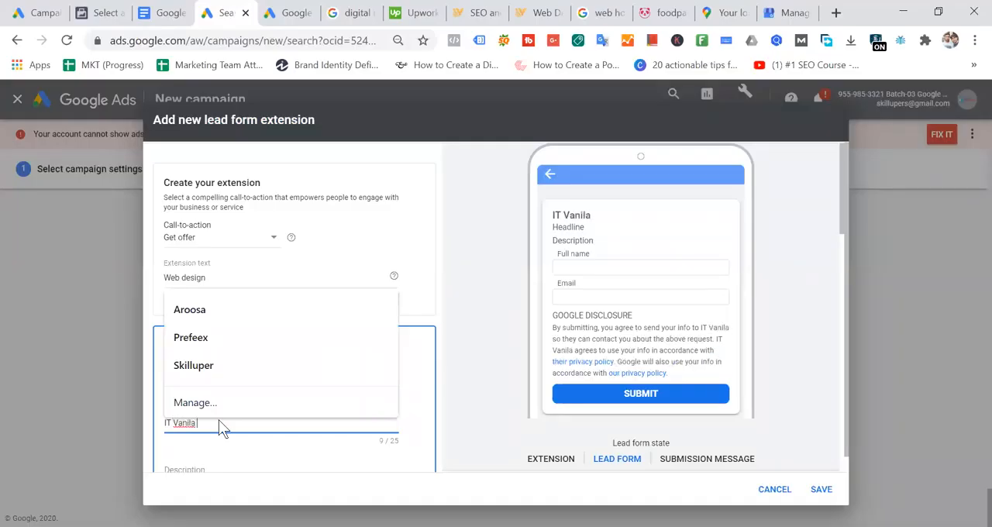
key(BackSpace)
text(la)
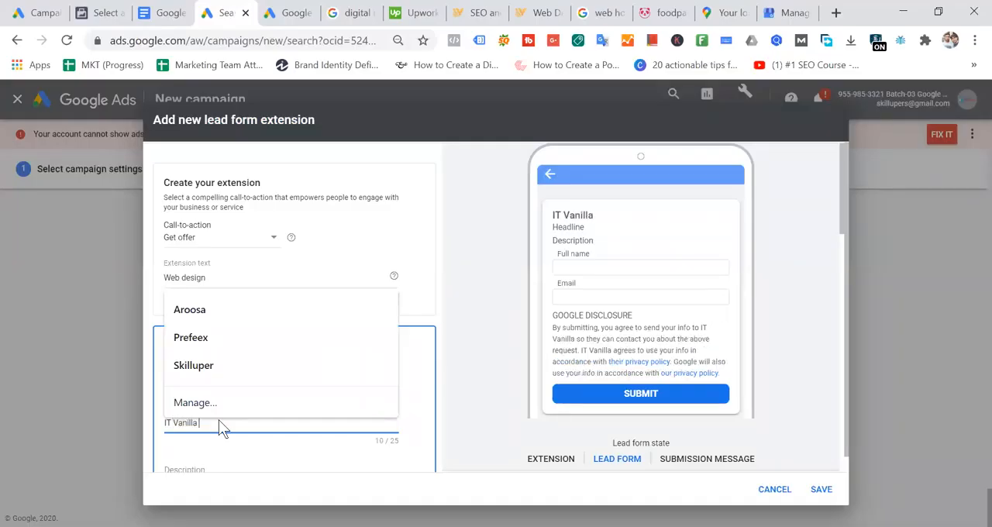
click(372, 248)
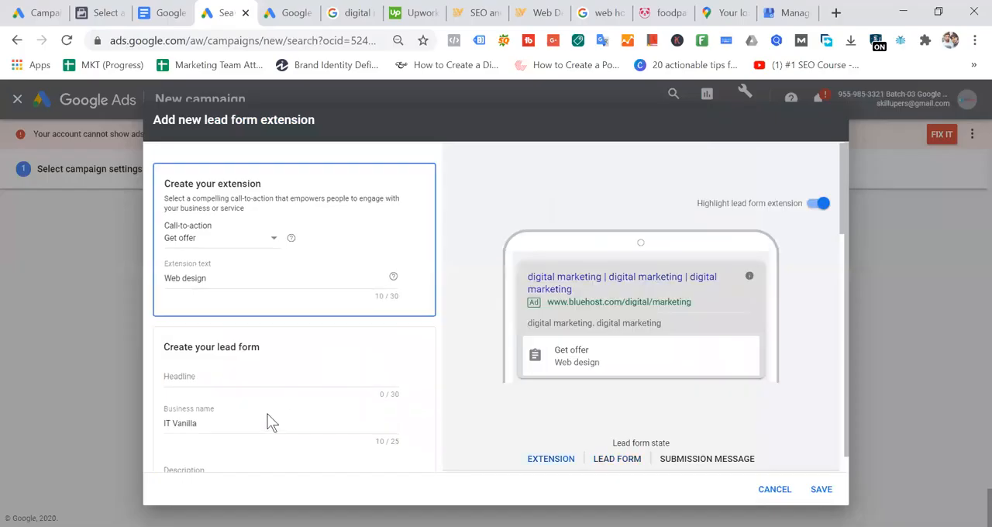
- Enter the lead form description "Please fill up the form if you are interest to get our service."
click(208, 376)
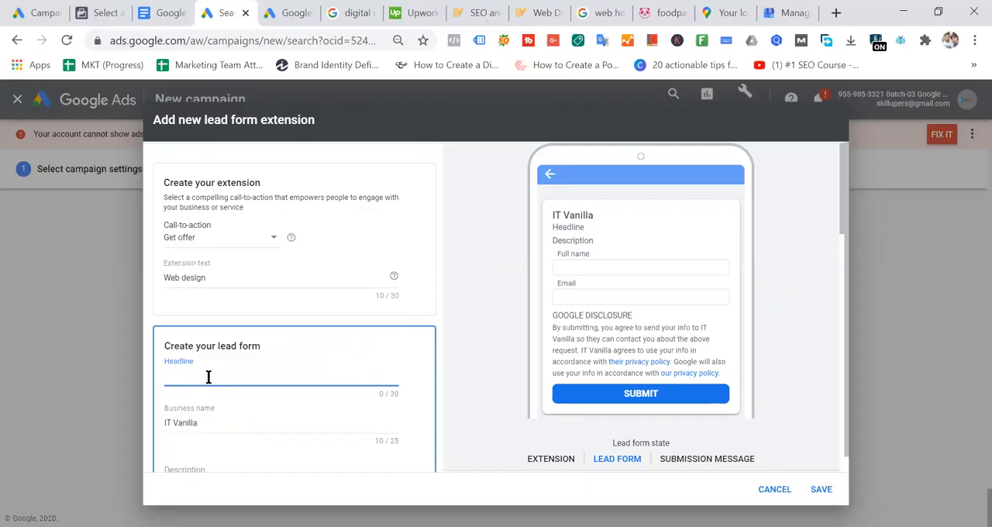
scroll(224, 392, down, 1)
click(224, 392)
text(Ple)
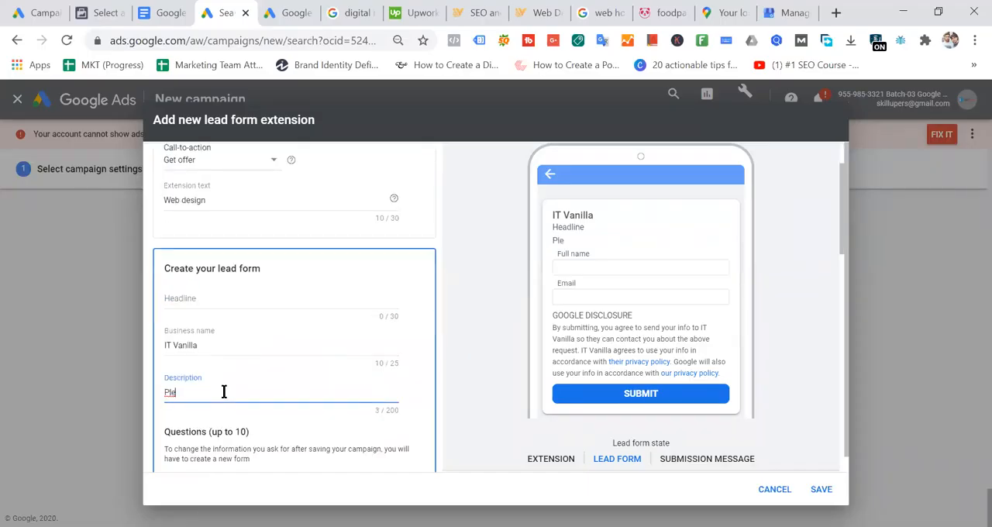
text(ase fill up0 the)
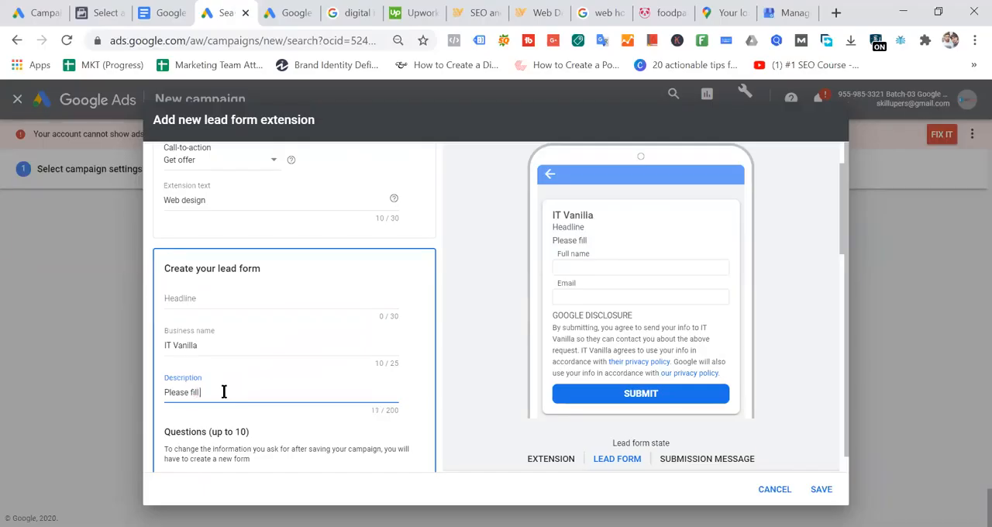
key(BackSpace)
key(BackSpace)
key(BackSpace)
key(BackSpace)
key(BackSpace)
text(the form if you are in)
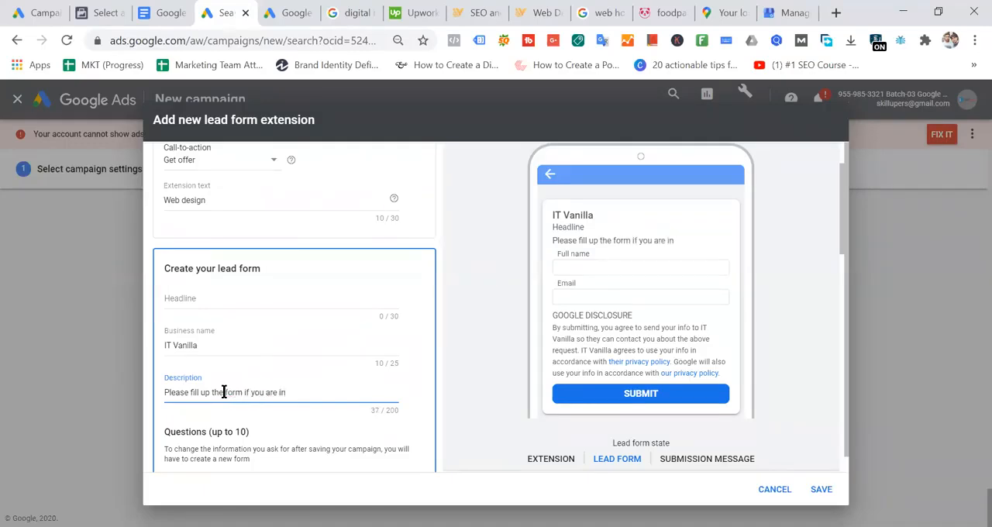
key(BackSpace)
text(nterest to get our service.)
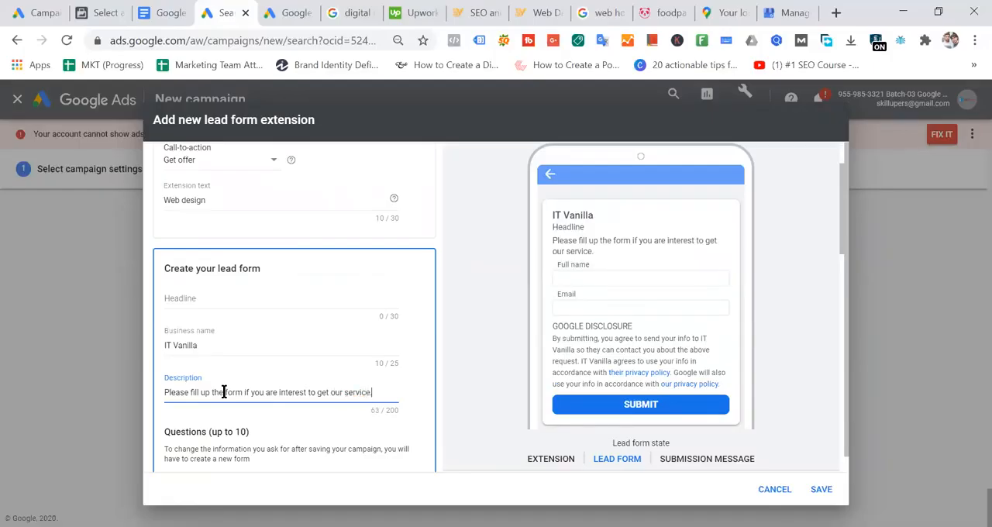
- Set the lead form's headline to "Web Development Service"
click(218, 299)
text(Web)
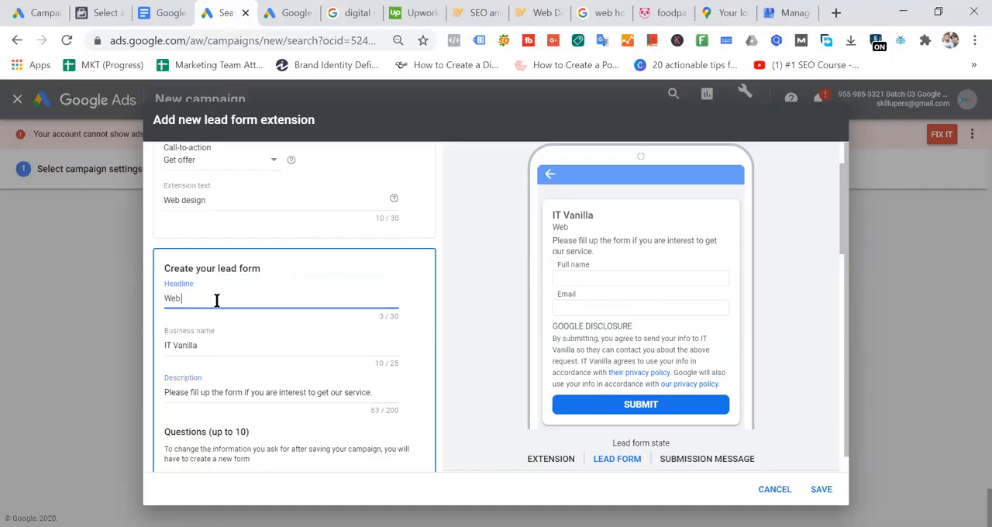
text( Development Sevice)
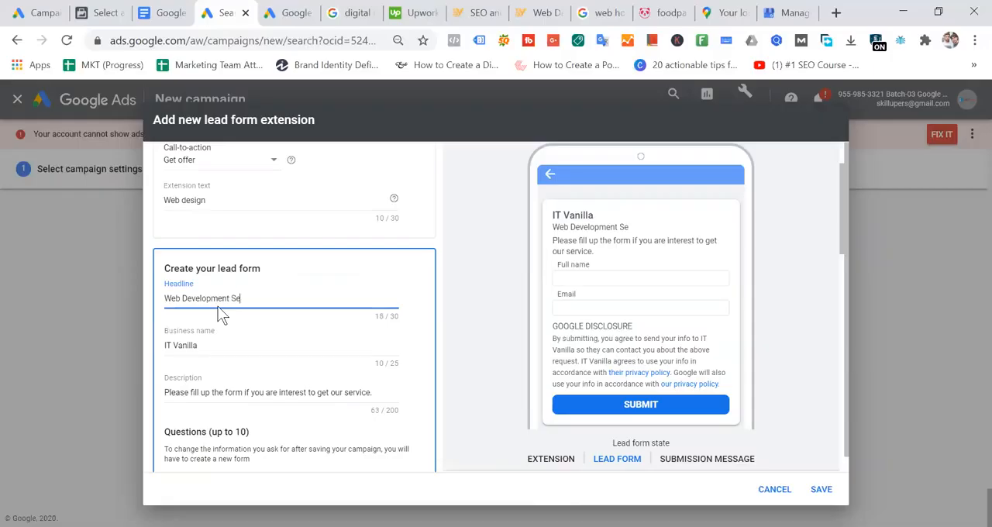
key(BackSpace)
key(BackSpace)
text(rvice)
- Include the Name, Phone number, Company name and Work email questions in the lead form
scroll(295, 352, down, 2)
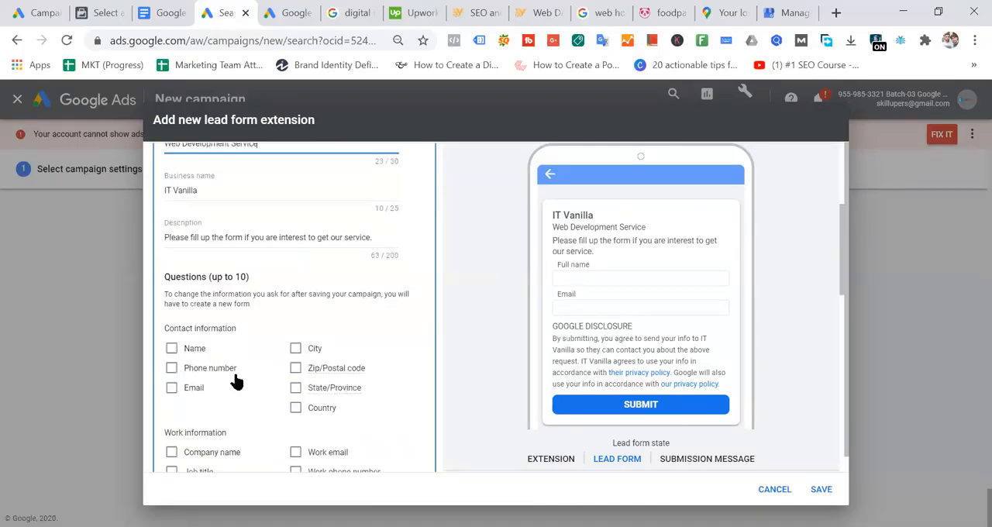
click(171, 350)
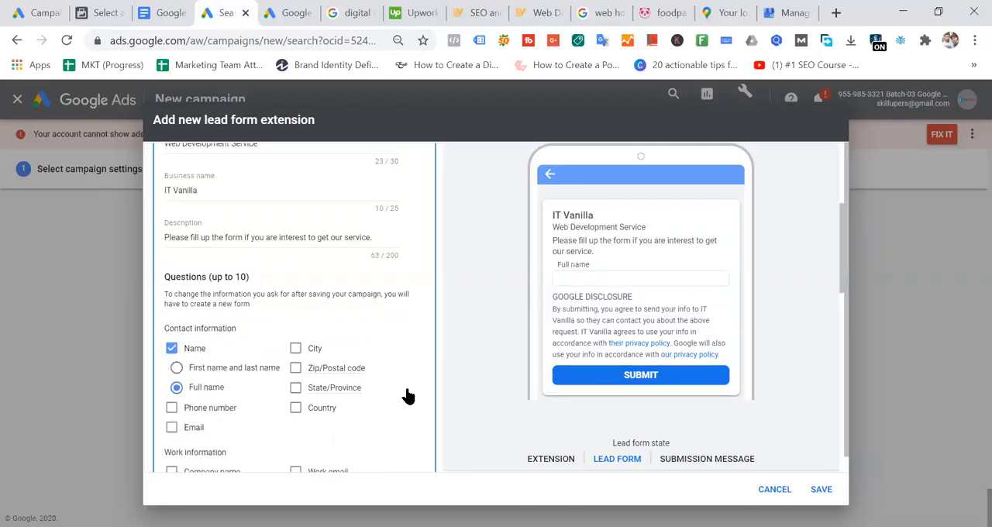
scroll(377, 335, down, 2)
click(171, 253)
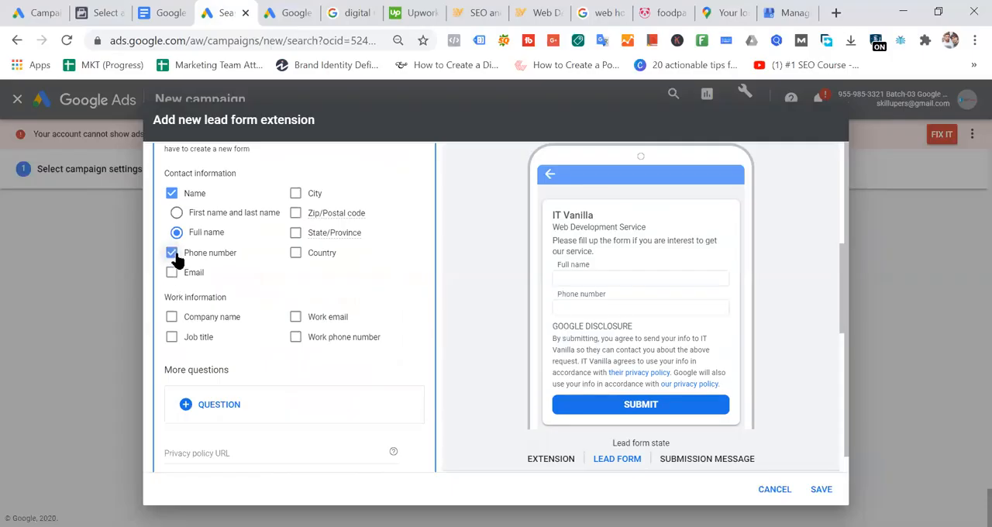
click(172, 317)
click(295, 317)
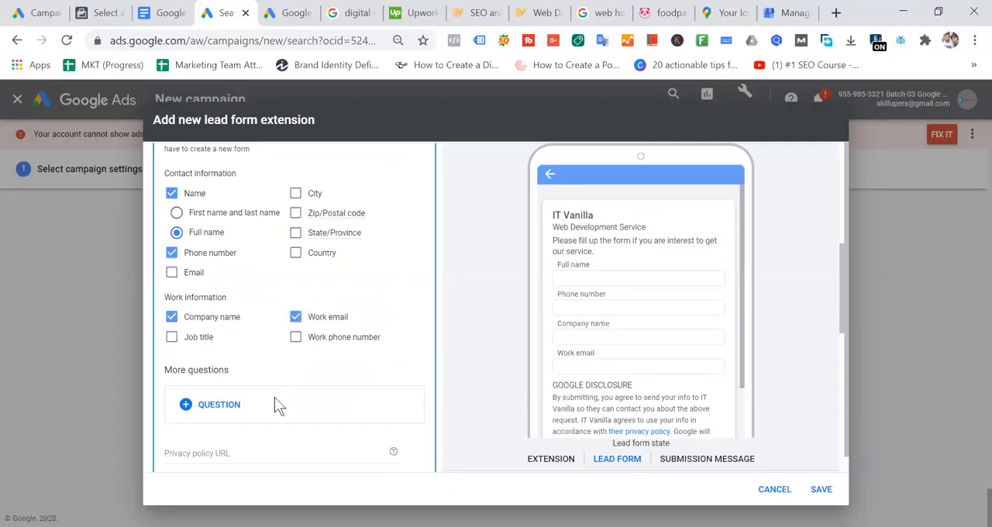
- Add the Business question "What size is your company?" to the lead form
click(248, 405)
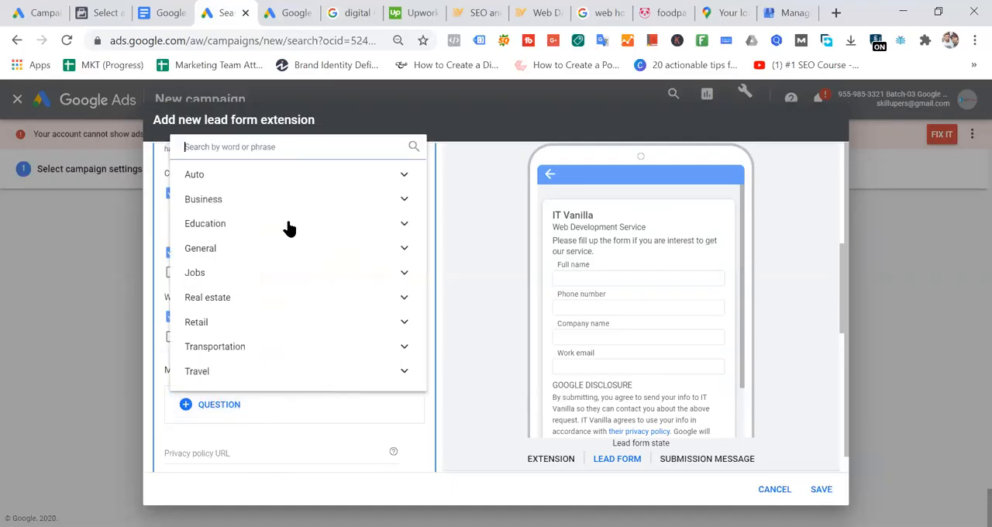
click(238, 203)
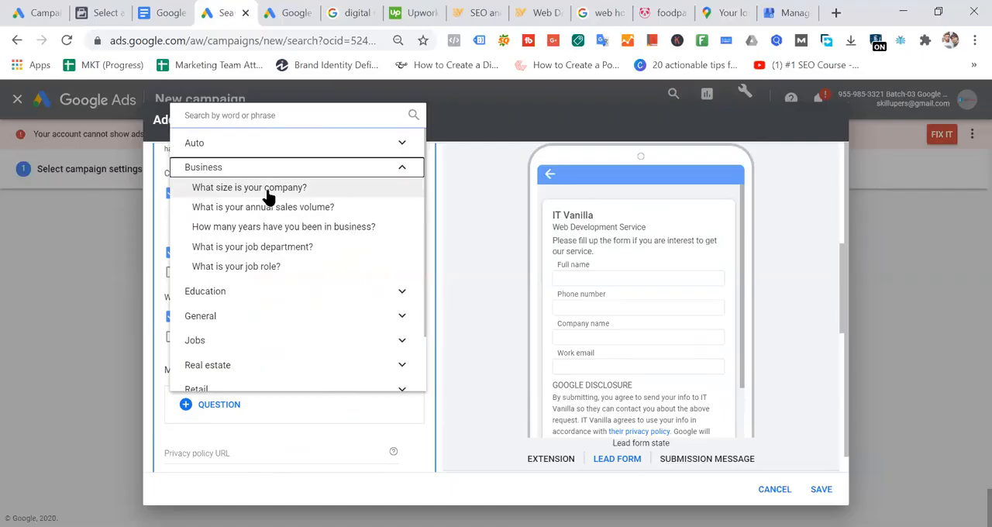
click(266, 194)
scroll(354, 348, down, 3)
click(236, 373)
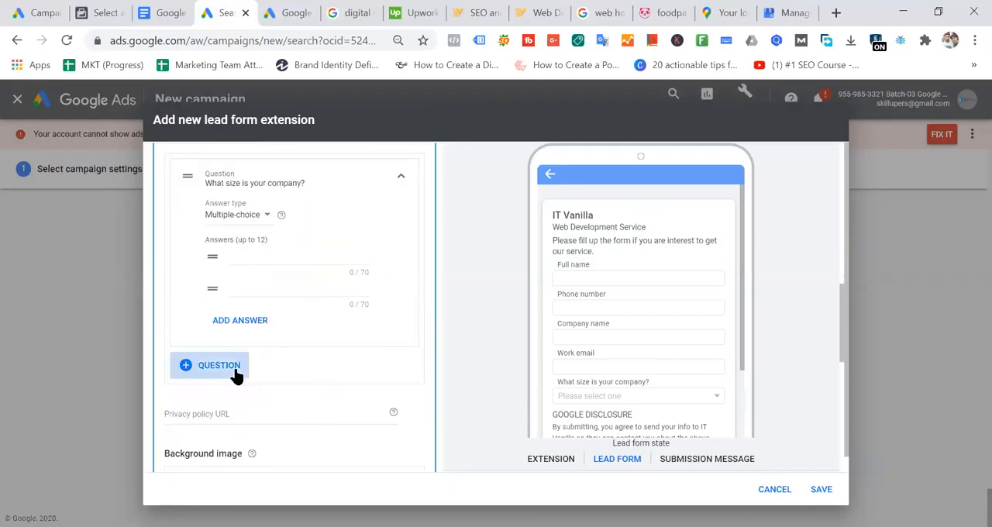
click(455, 299)
- Give the company size question the multiple-choice answers 50, 500 and 5000
click(280, 249)
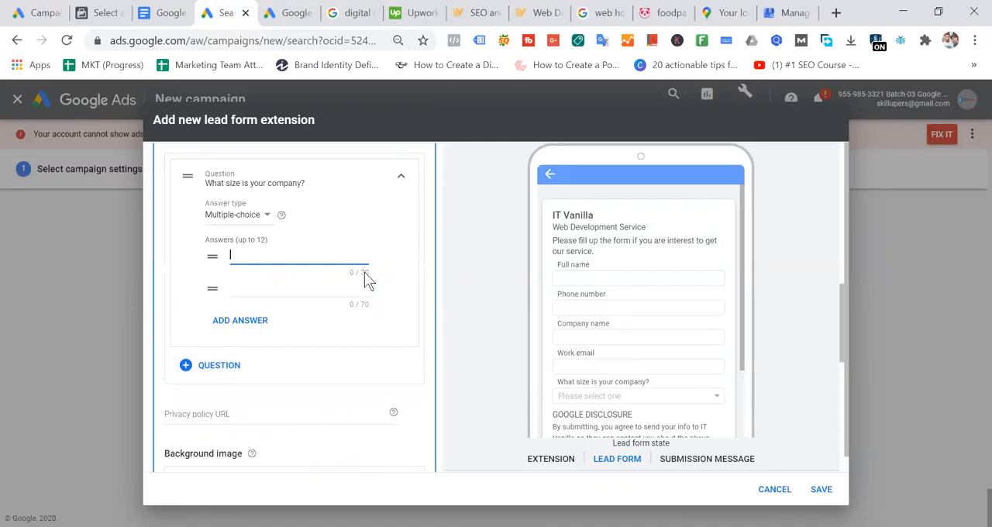
text(50)
click(262, 288)
text(500)
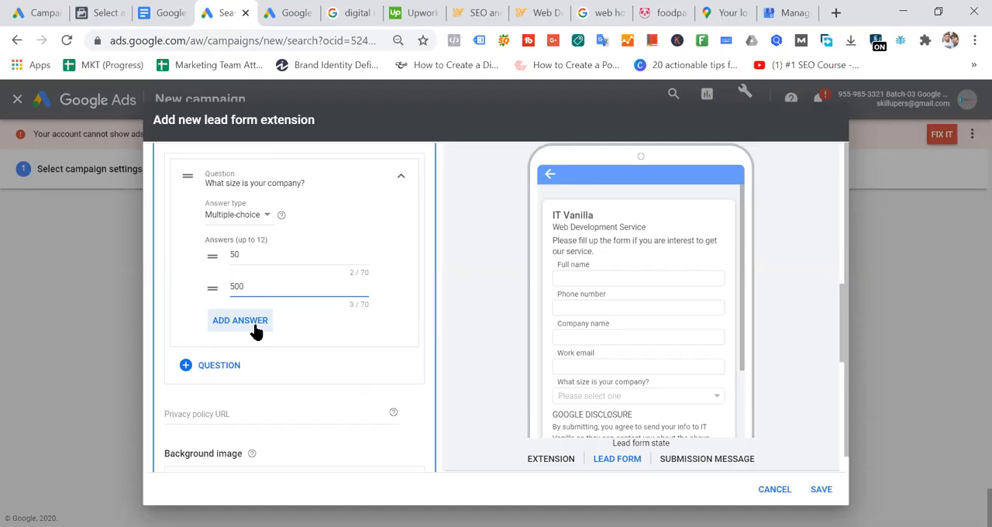
click(256, 325)
click(269, 319)
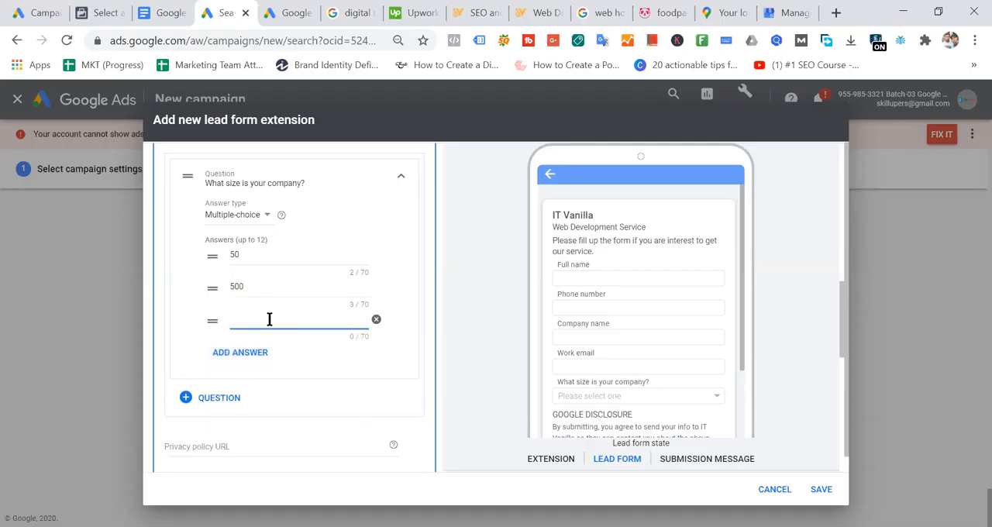
text(5000)
click(408, 343)
scroll(709, 310, down, 2)
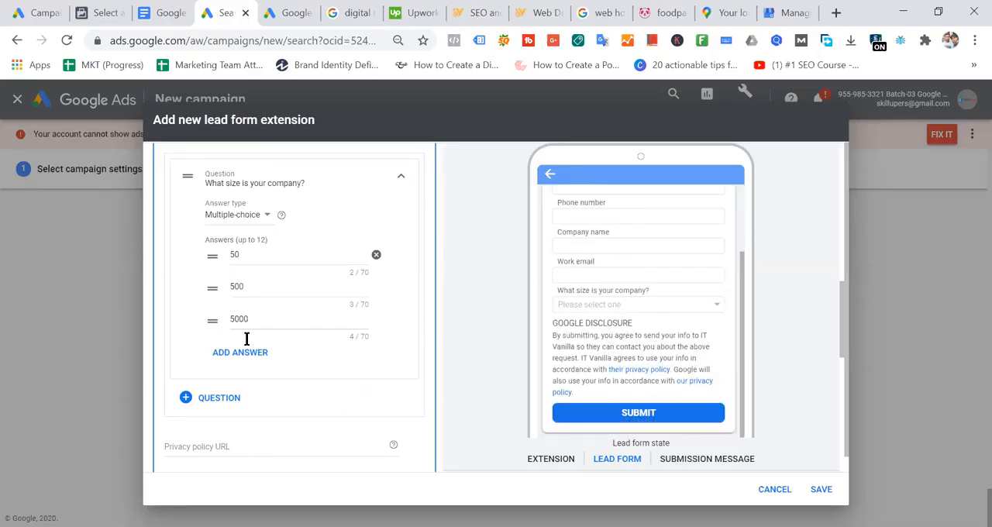
- Browse the Auto, Business and Education question categories, and add the General question "Which product are you interested in?" to the lead form
scroll(342, 345, down, 2)
click(215, 243)
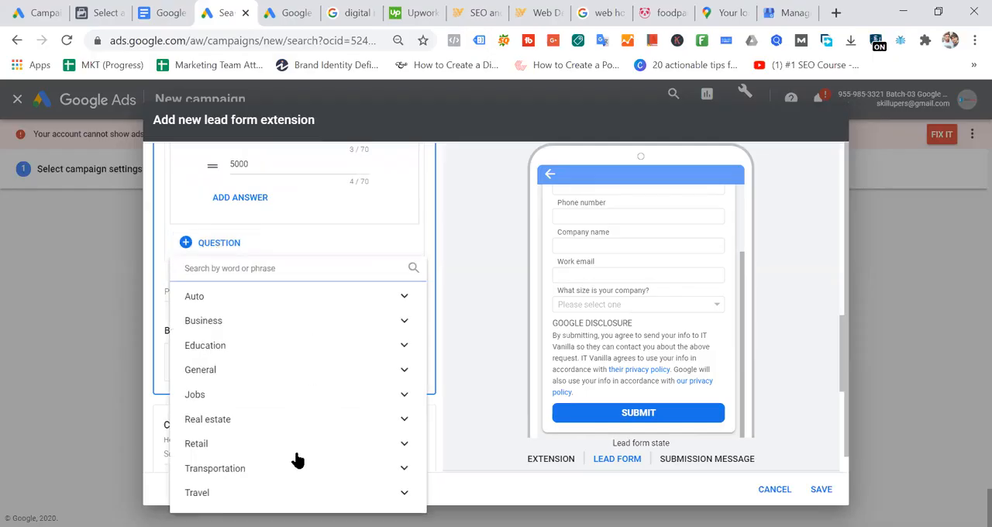
click(251, 297)
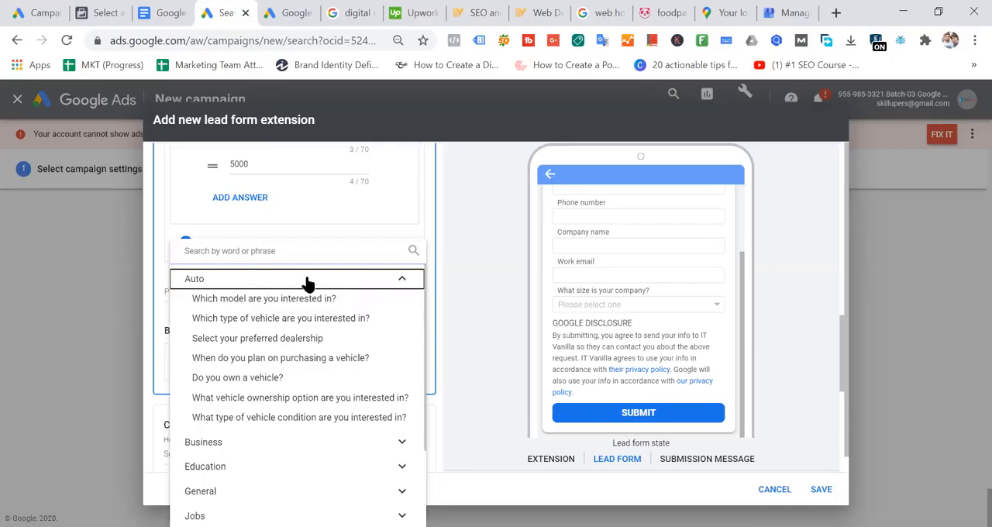
click(377, 285)
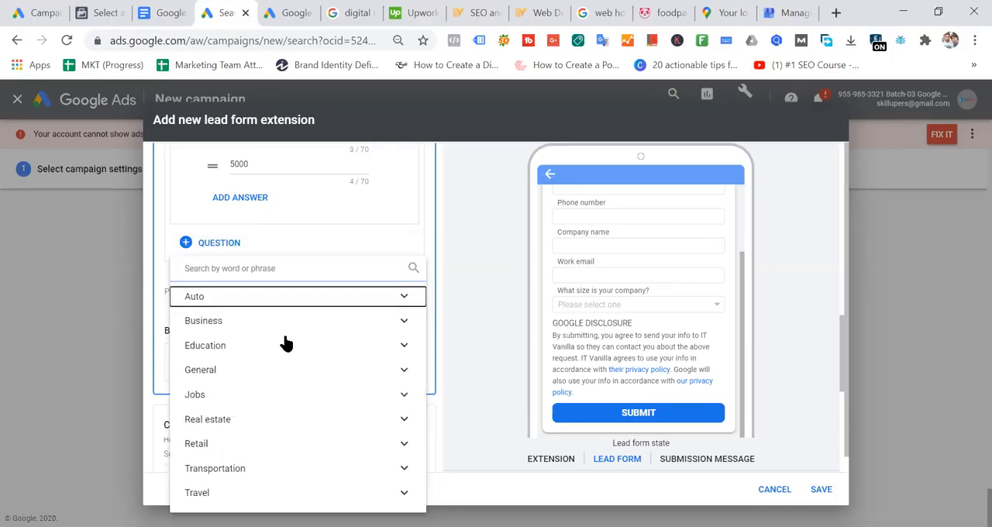
click(237, 326)
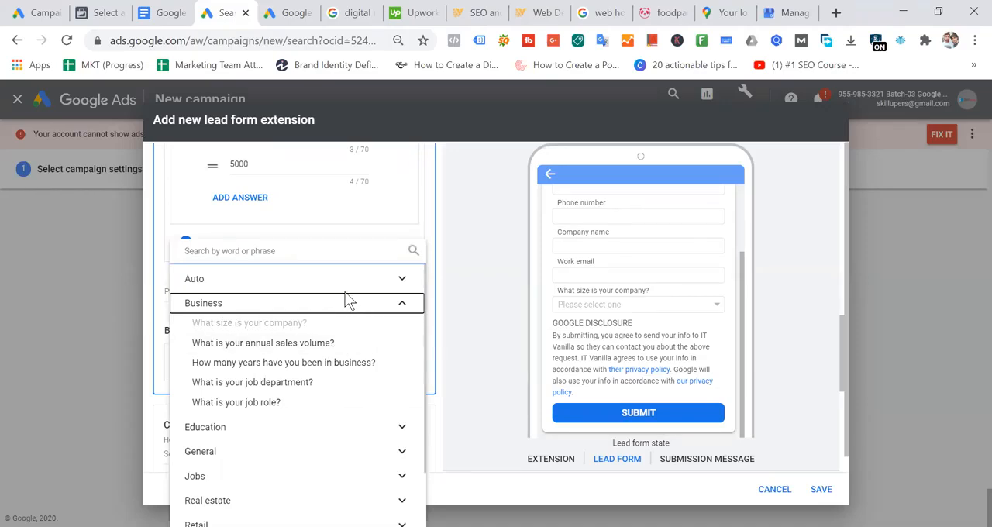
click(405, 304)
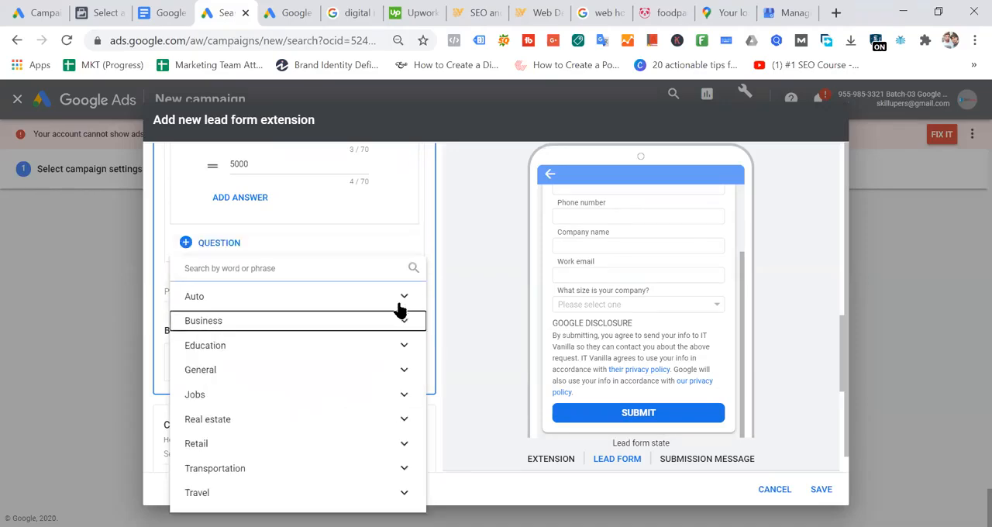
click(334, 348)
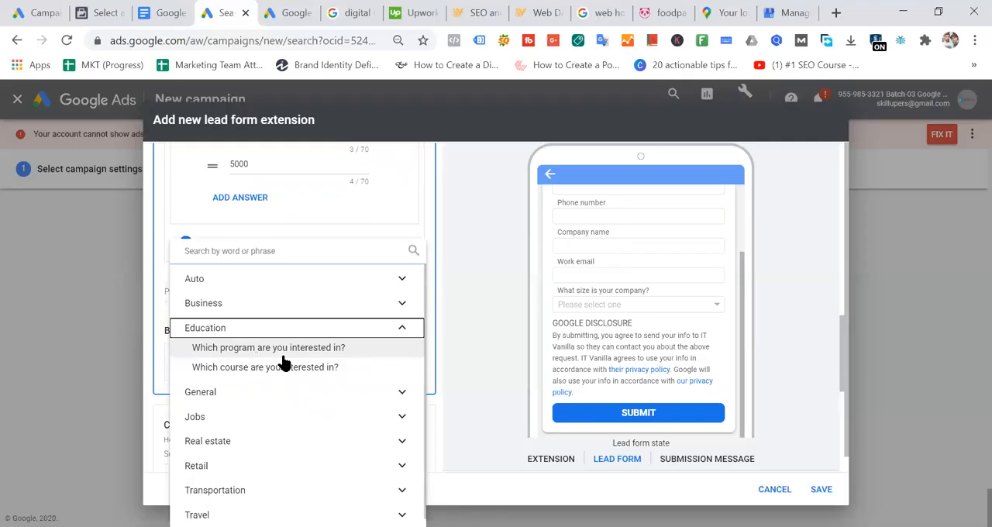
click(319, 332)
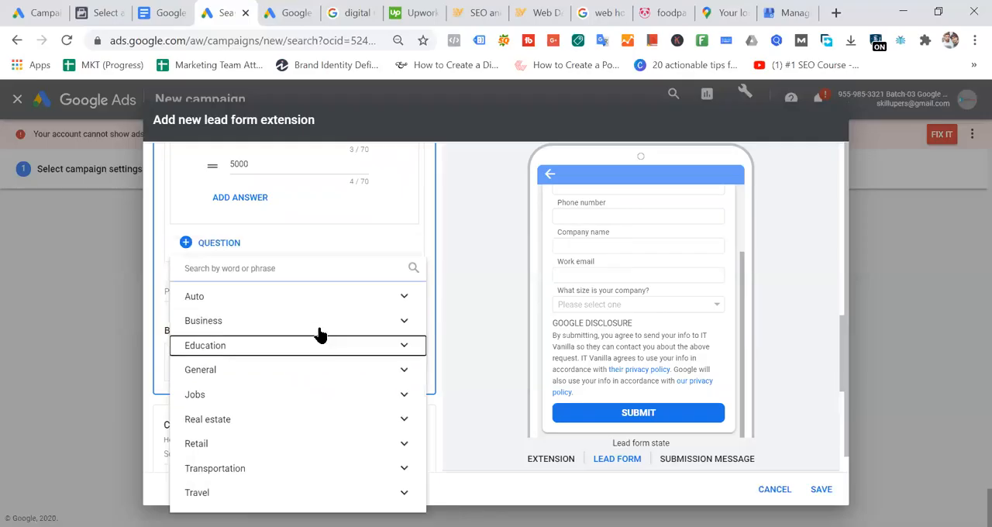
click(318, 371)
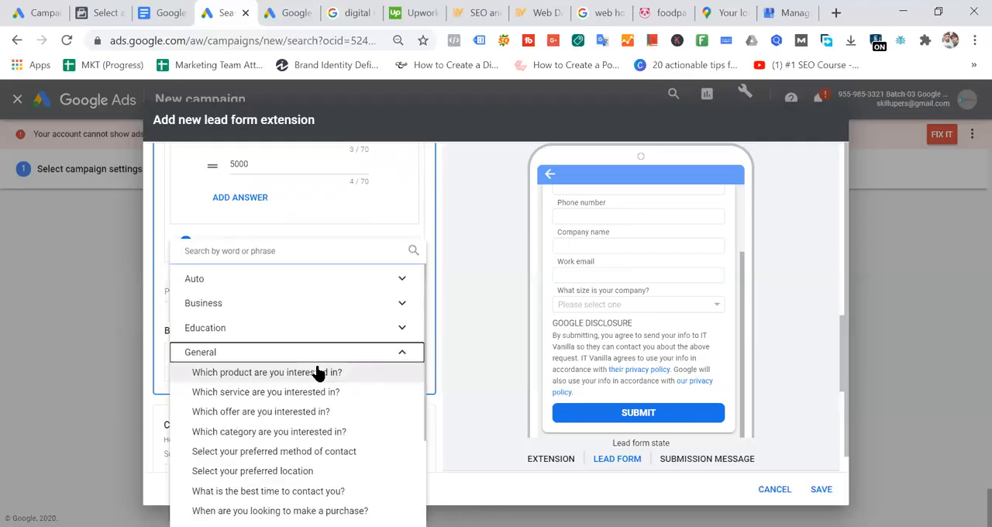
click(274, 372)
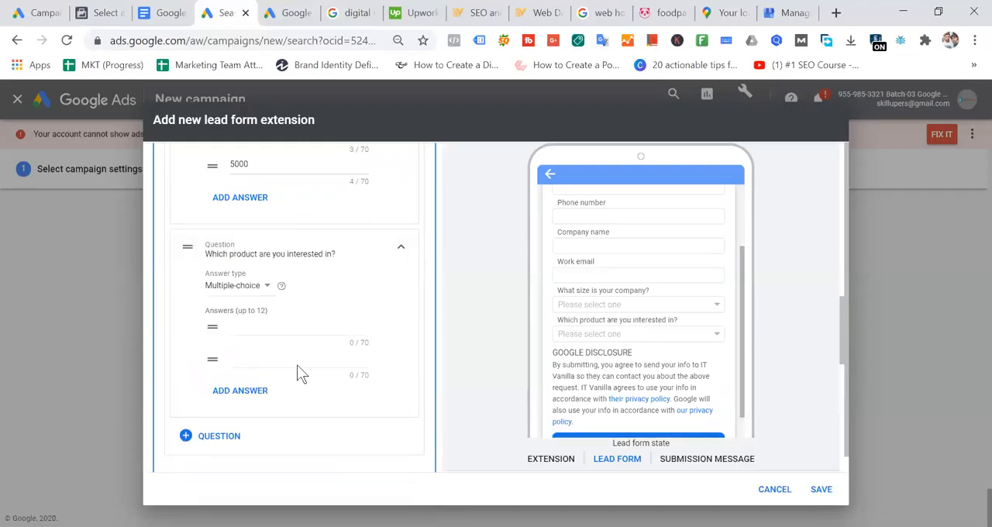
- Add the Travel question "What is your destination country?" to the lead form
scroll(336, 256, up, 8)
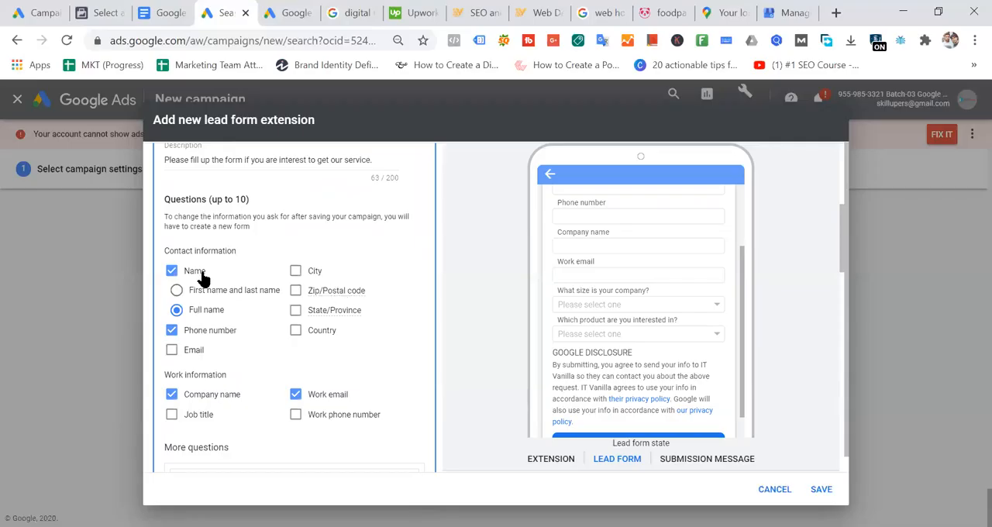
scroll(318, 301, up, 5)
scroll(342, 352, down, 10)
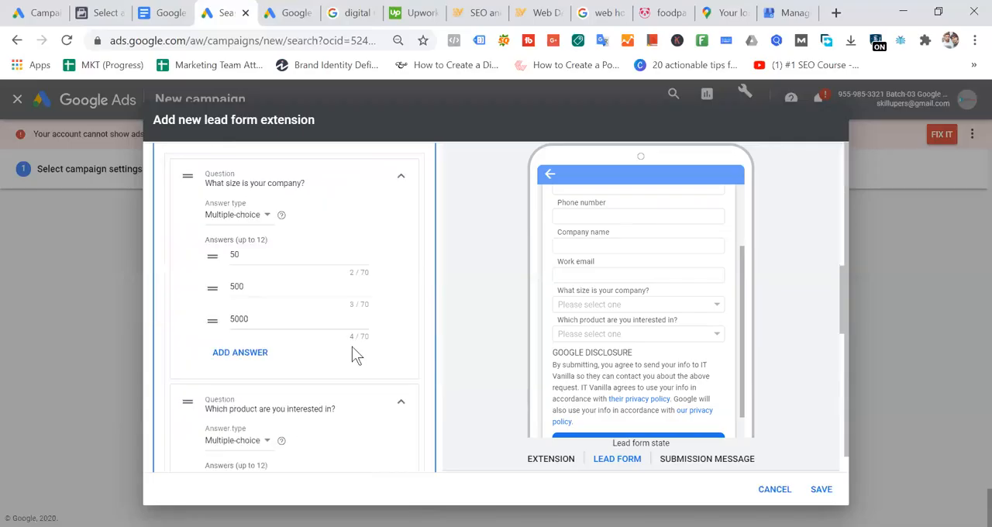
scroll(352, 354, down, 1)
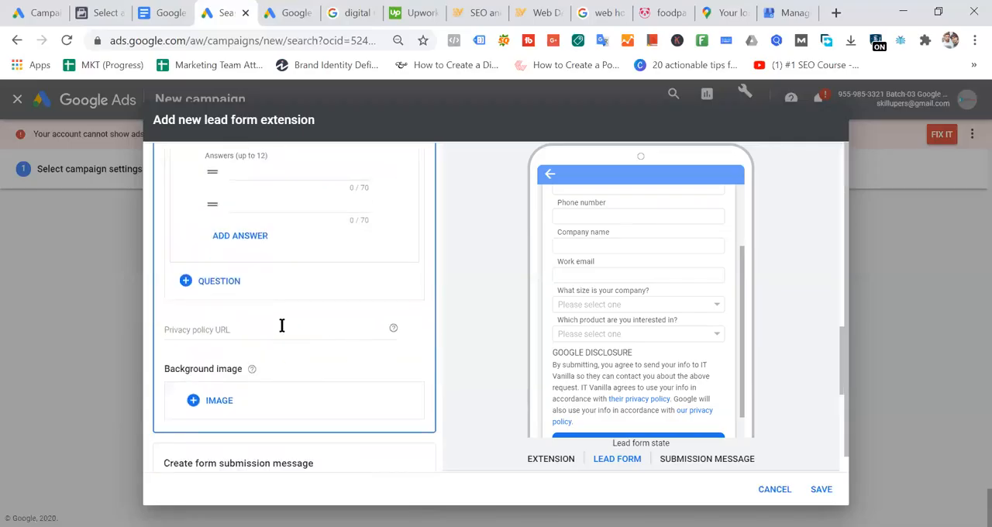
click(219, 283)
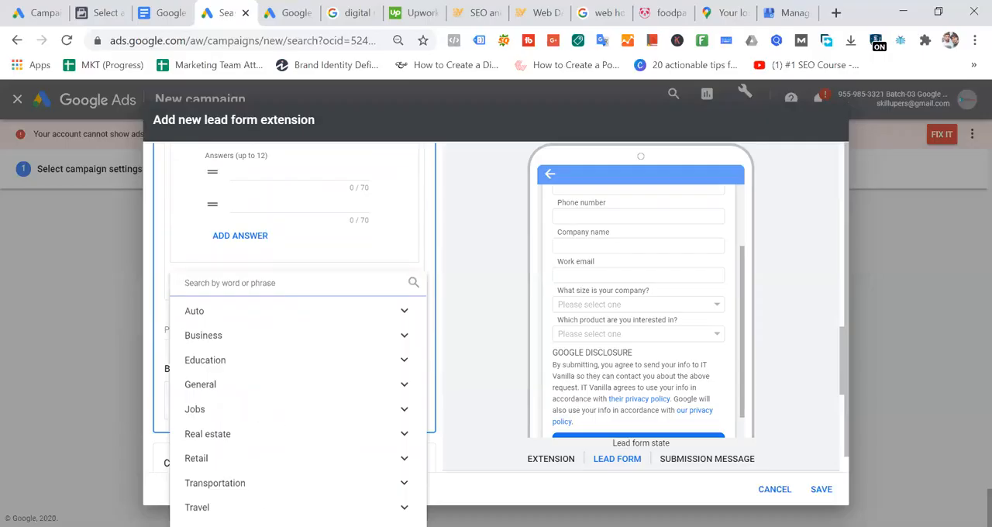
click(313, 507)
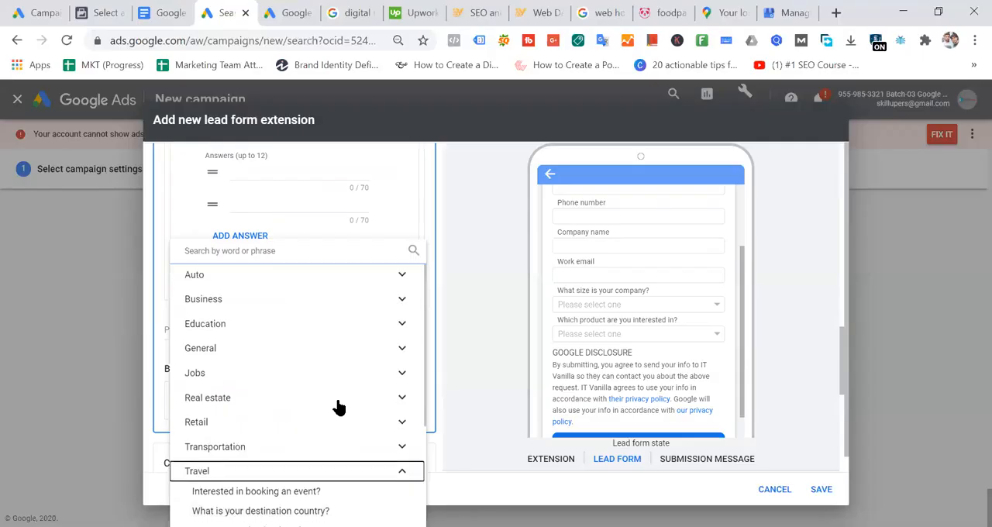
scroll(339, 406, down, 2)
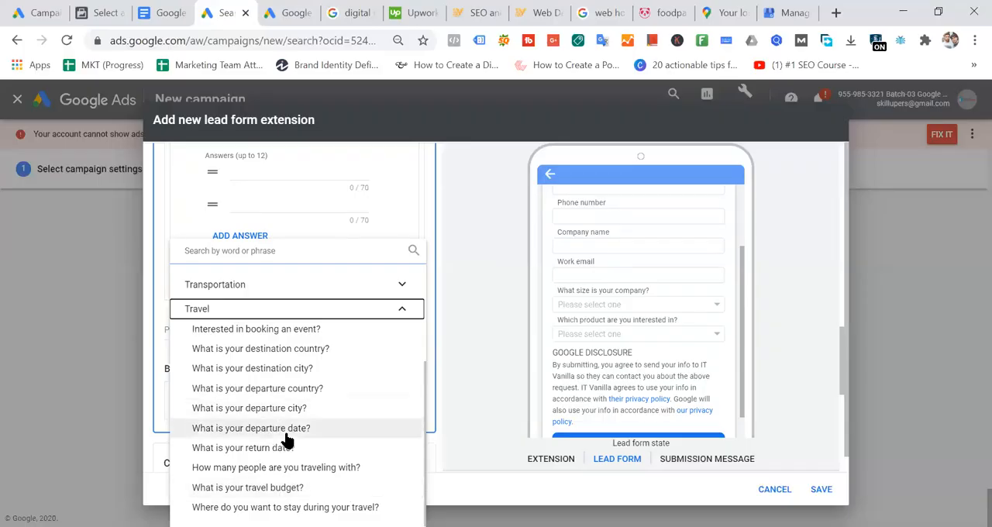
click(270, 353)
- Give the destination country question the multiple-choice answers Brazil and Italy, correcting the spelling of Italy
click(284, 360)
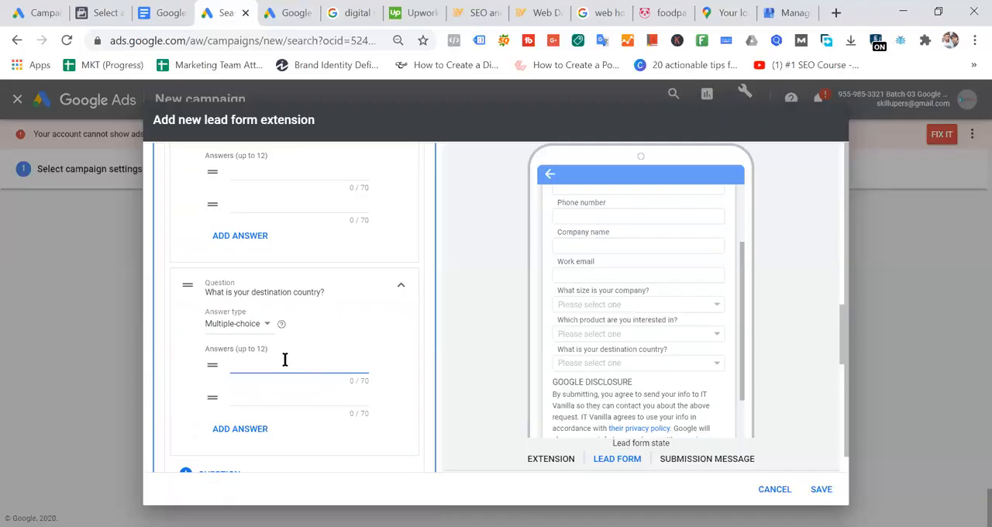
text(Brazil)
click(264, 393)
text(Itally)
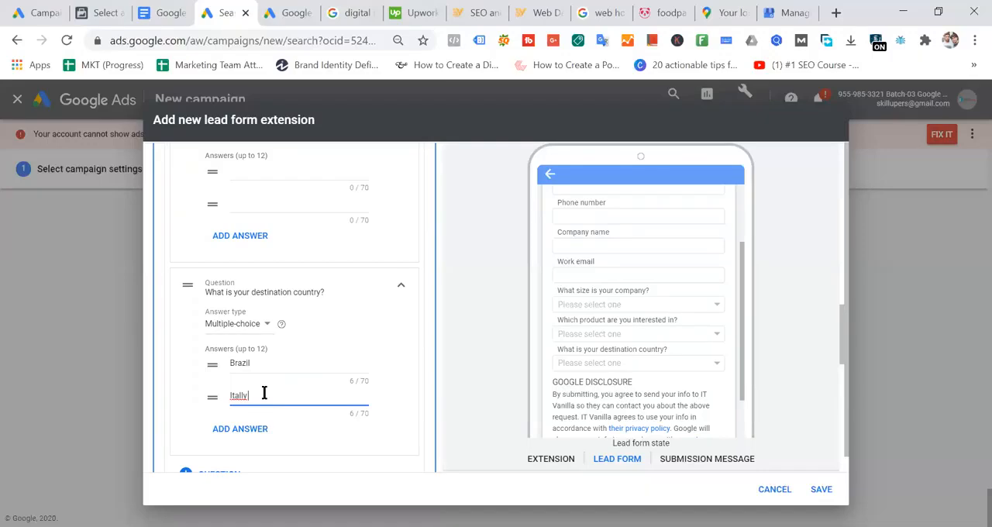
right_click(242, 396)
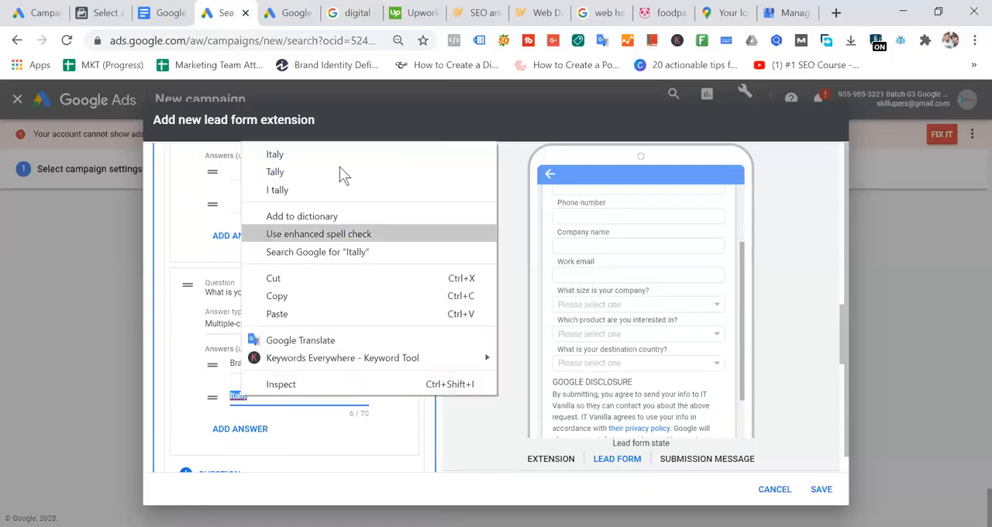
click(324, 155)
- Read the notice about the number of questions and review all the questions included in the lead form
scroll(352, 247, down, 2)
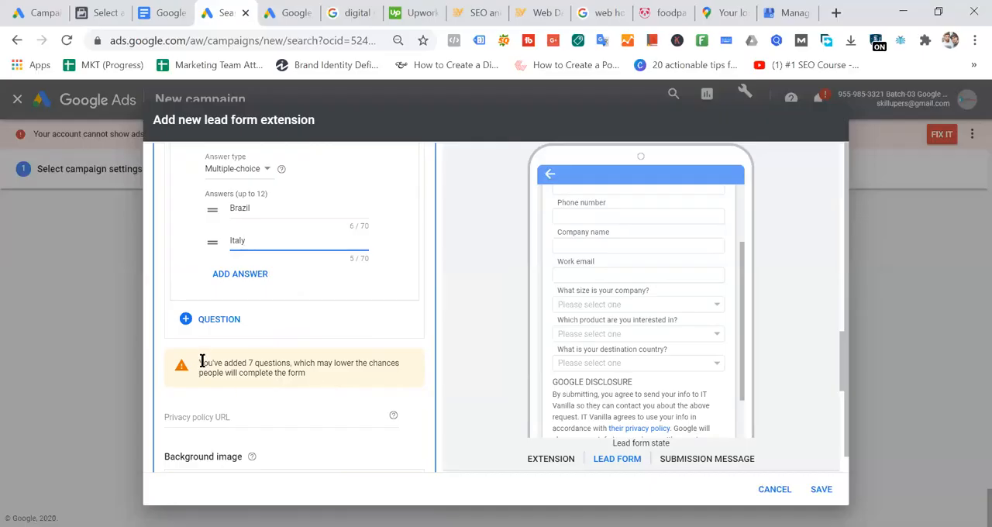
drag(200, 362, 330, 385)
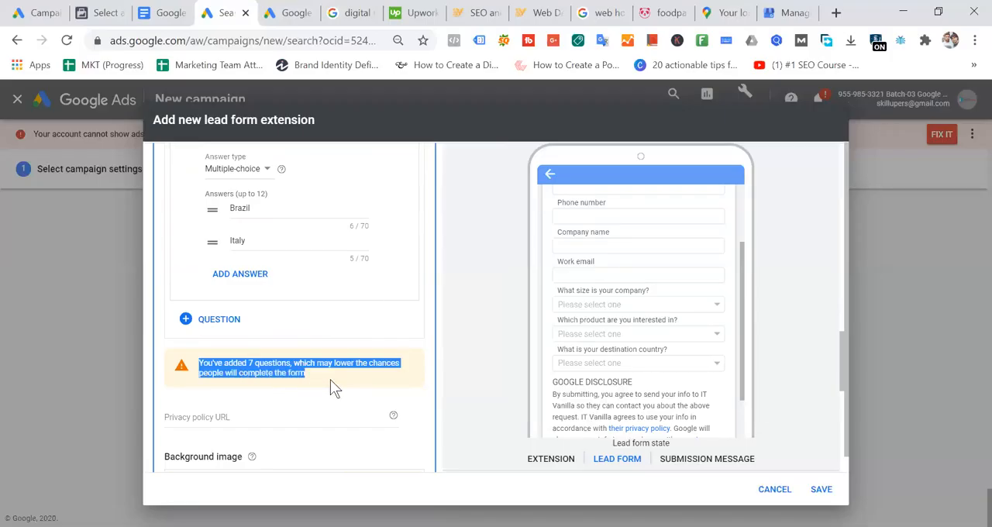
click(339, 383)
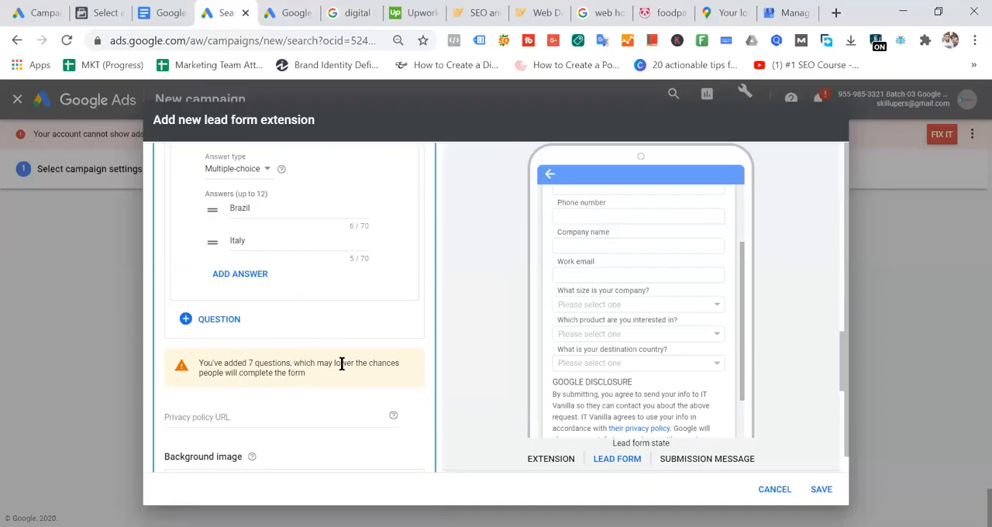
scroll(350, 349, up, 2)
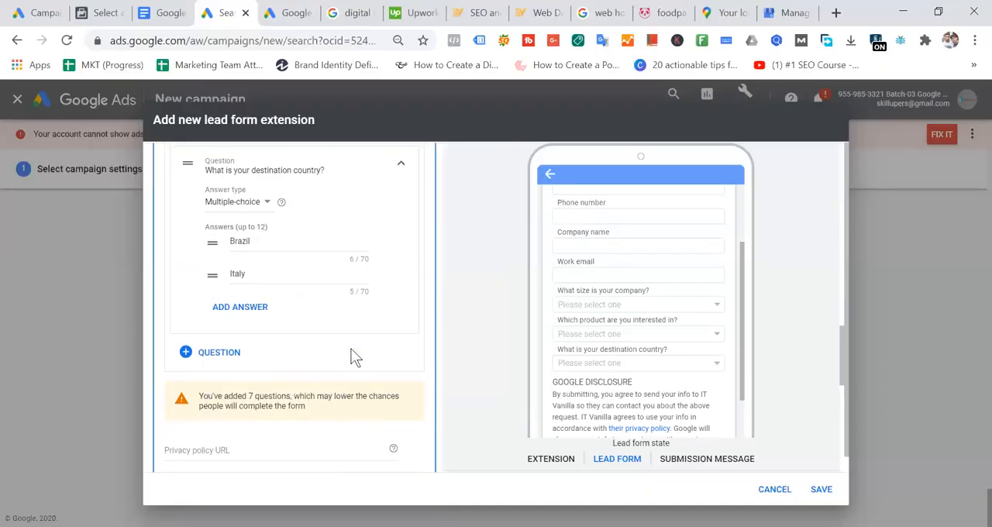
scroll(352, 356, up, 5)
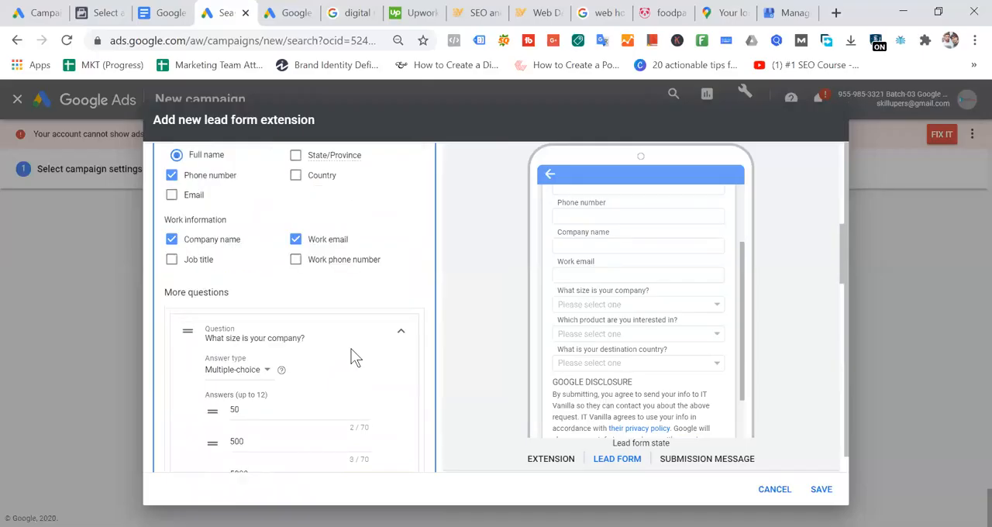
scroll(353, 358, down, 2)
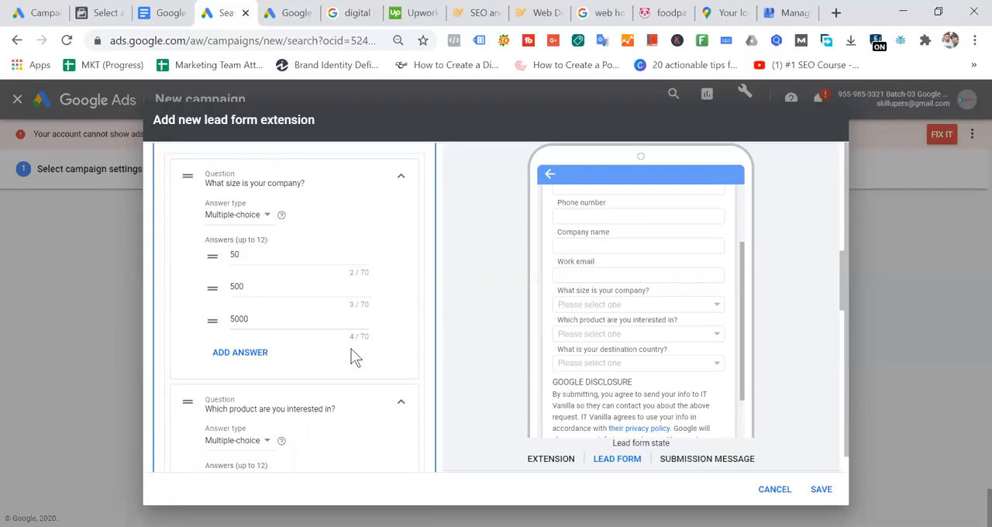
scroll(352, 357, down, 3)
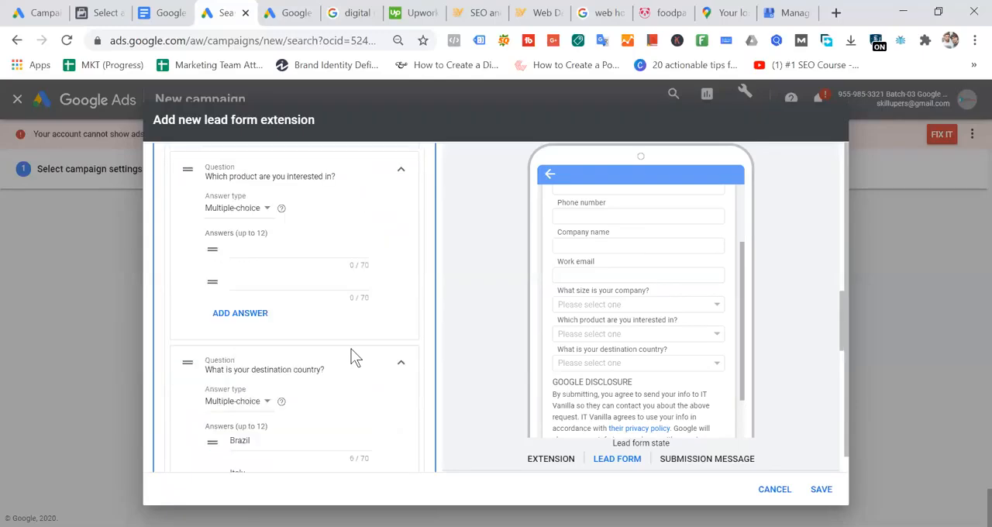
scroll(351, 356, down, 5)
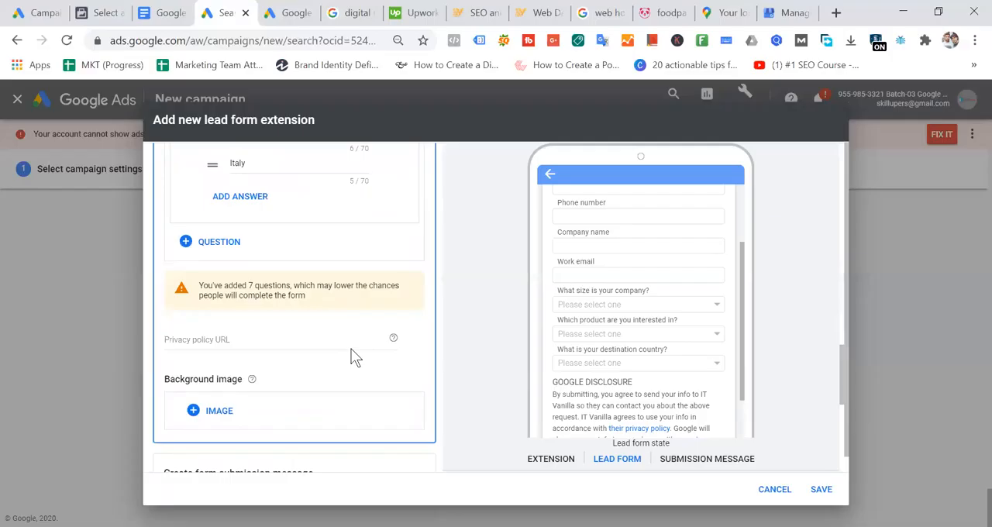
- Set the headline of the form submission message to "Thanks"
scroll(352, 357, down, 2)
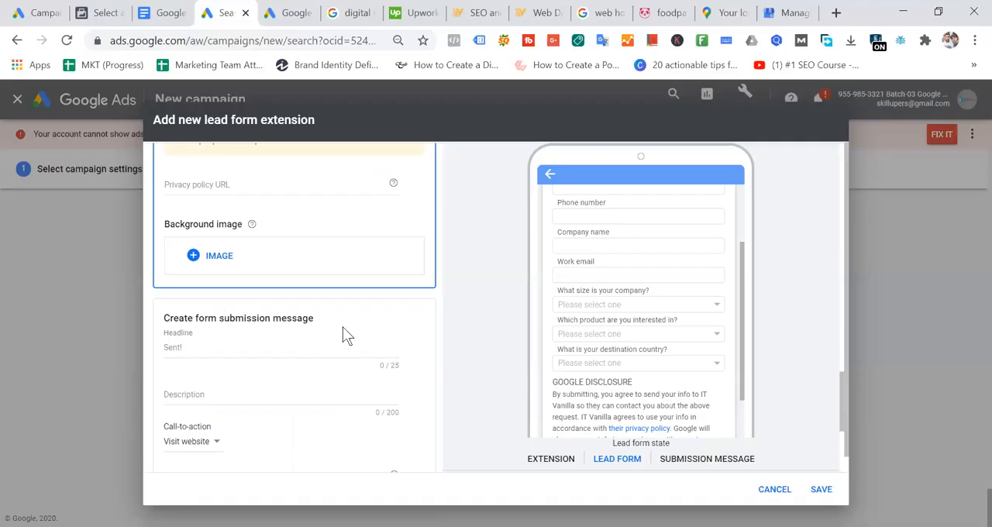
click(221, 348)
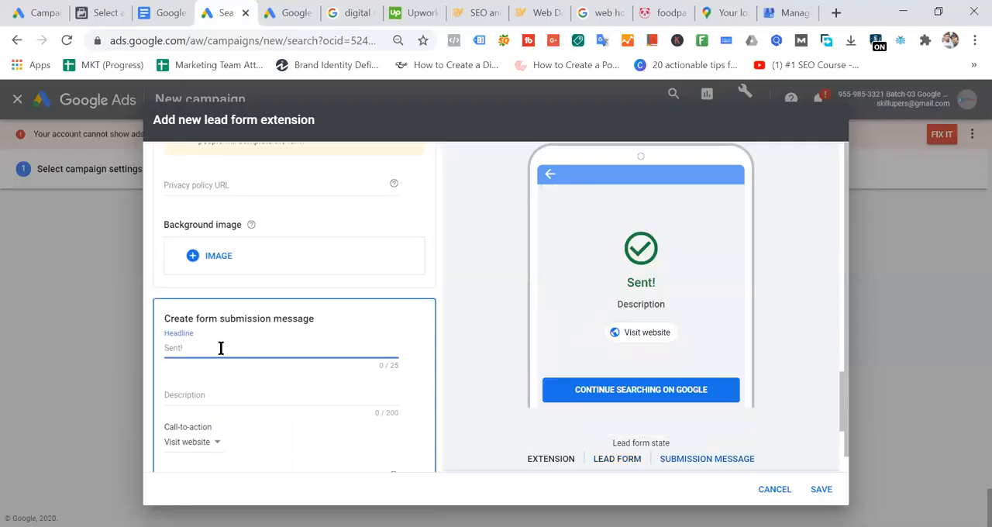
text(Thanks for you)
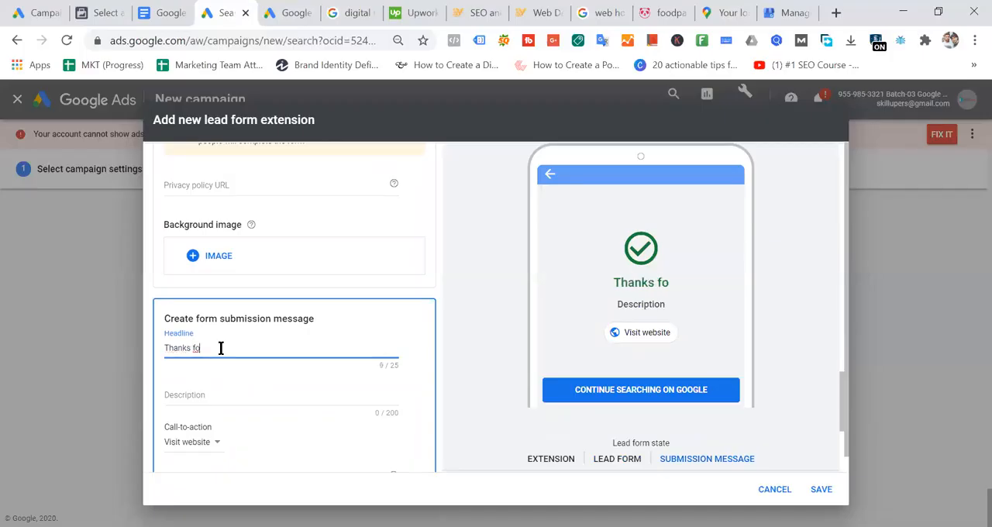
key(BackSpace)
key(BackSpace)
key(BackSpace)
key(BackSpace)
key(BackSpace)
key(BackSpace)
key(BackSpace)
key(BackSpace)
click(213, 393)
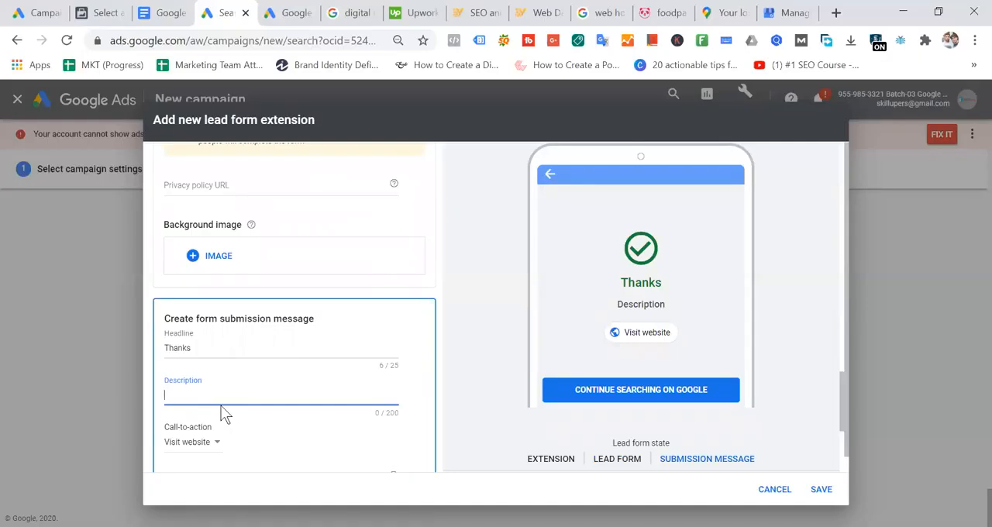
scroll(228, 342, down, 2)
click(224, 322)
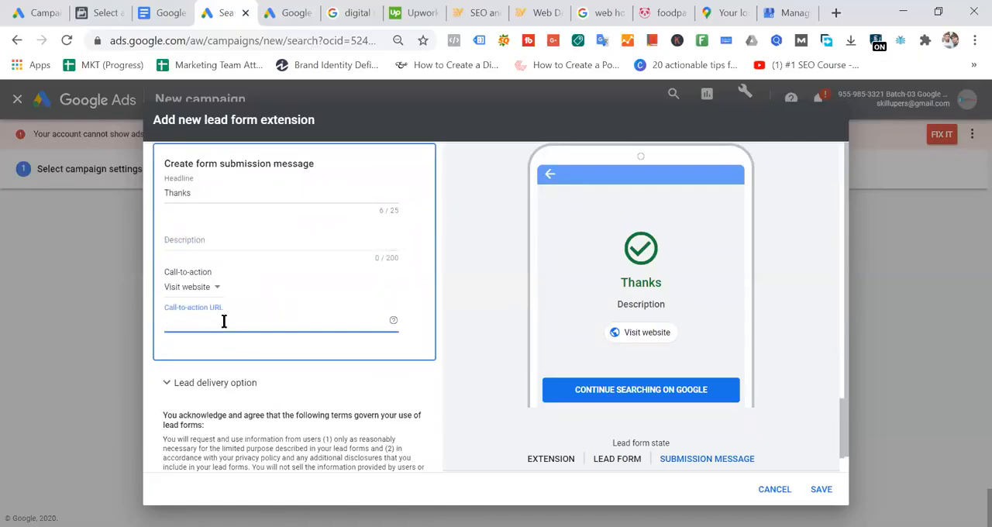
click(488, 15)
click(302, 48)
key(ctrl+c)
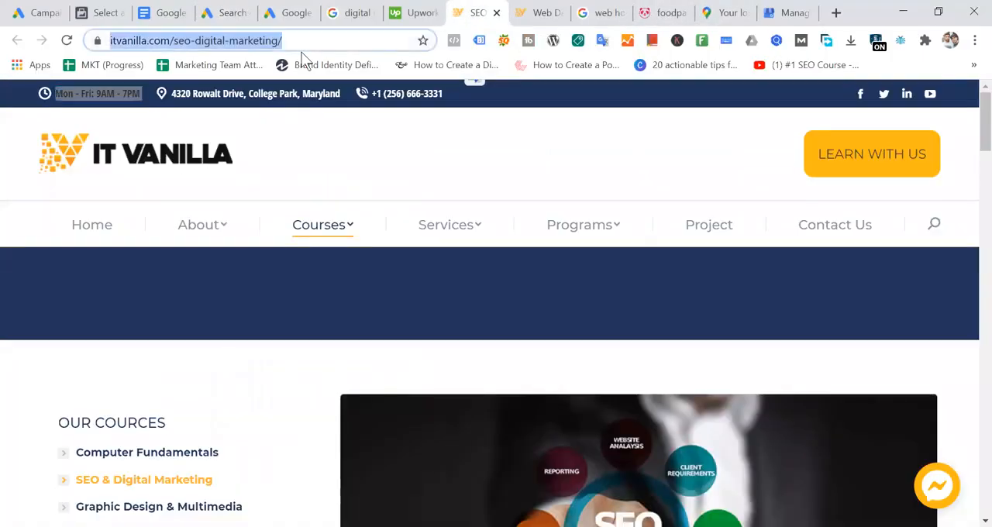
click(221, 12)
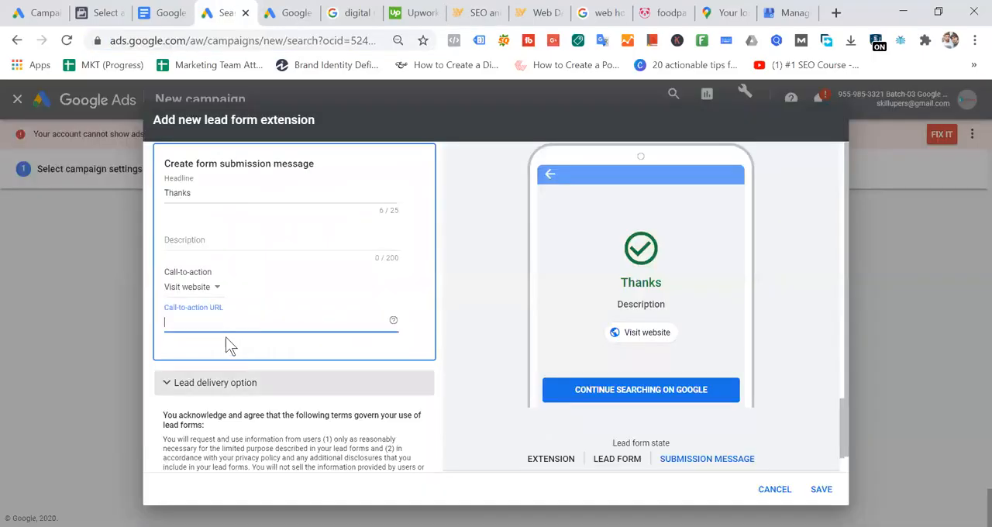
key(ctrl+v)
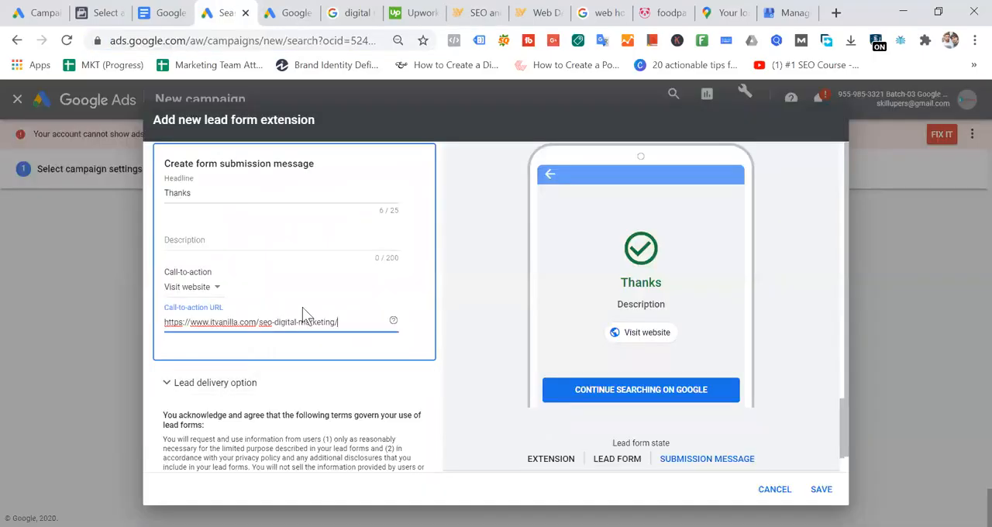
click(449, 318)
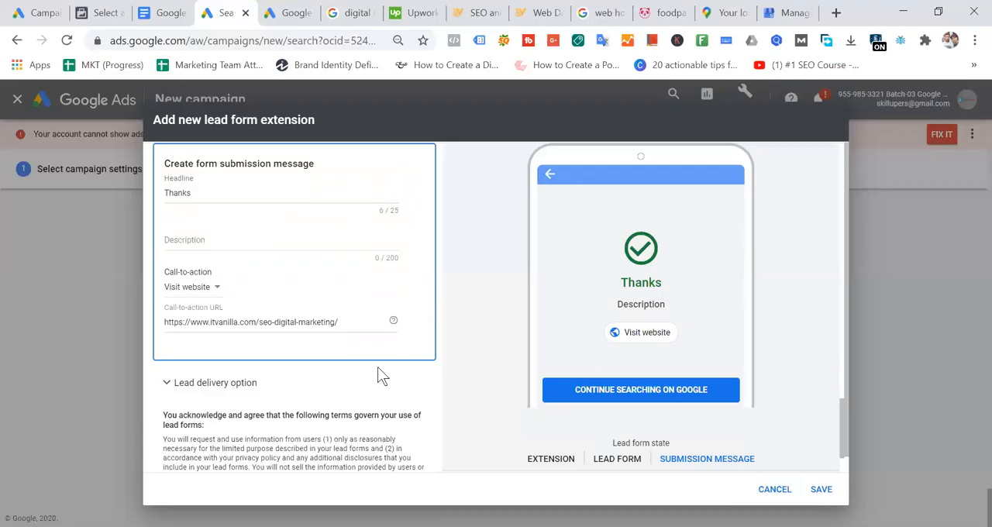
- Try to save the lead form extension, and go to the first empty answer of the product interest question
scroll(377, 374, down, 2)
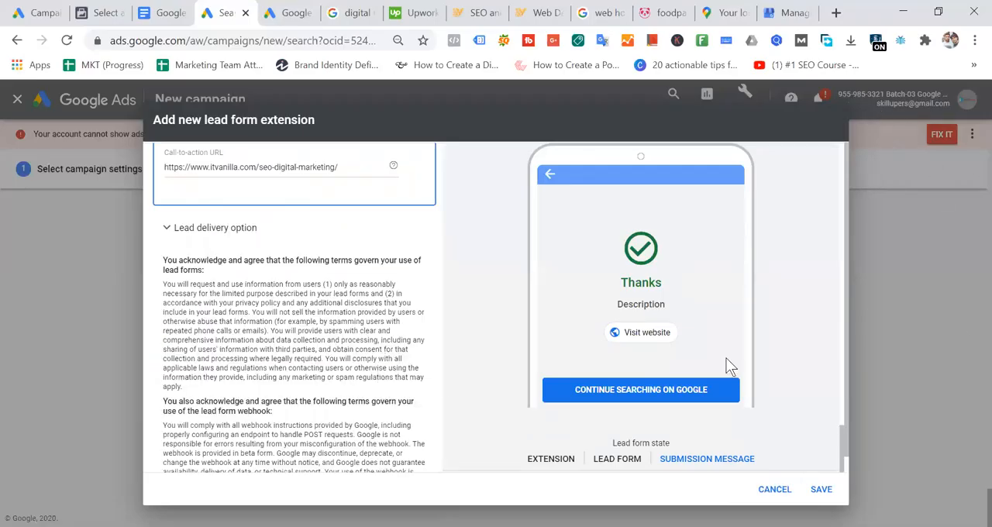
scroll(344, 302, down, 1)
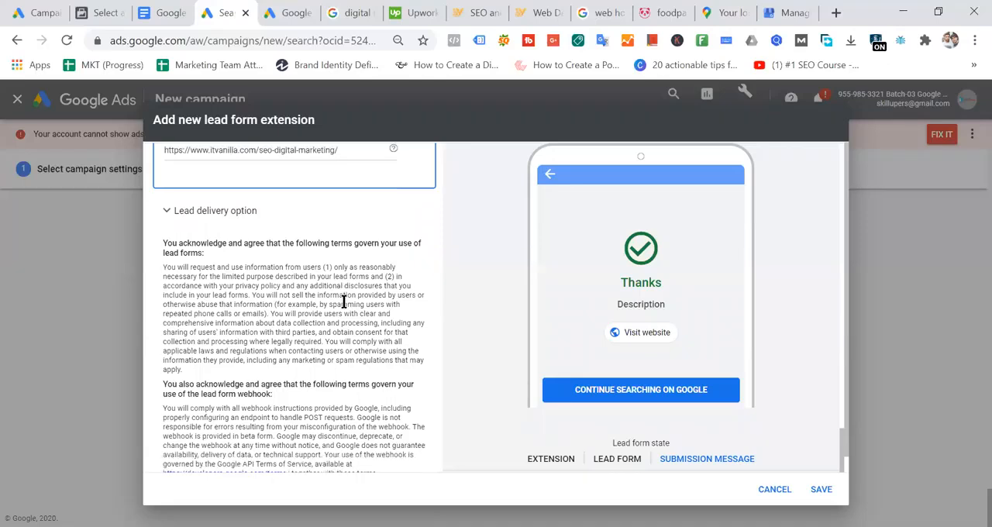
click(823, 489)
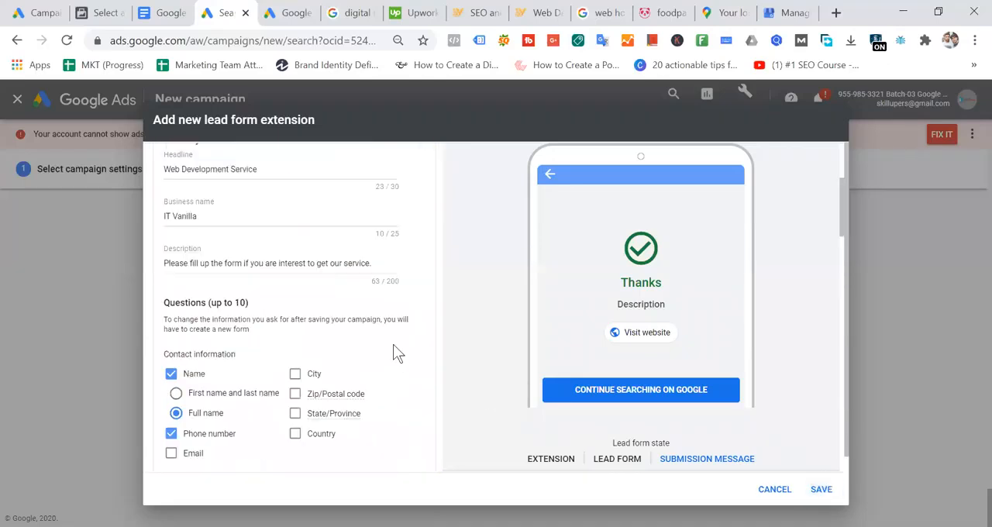
scroll(393, 352, down, 2)
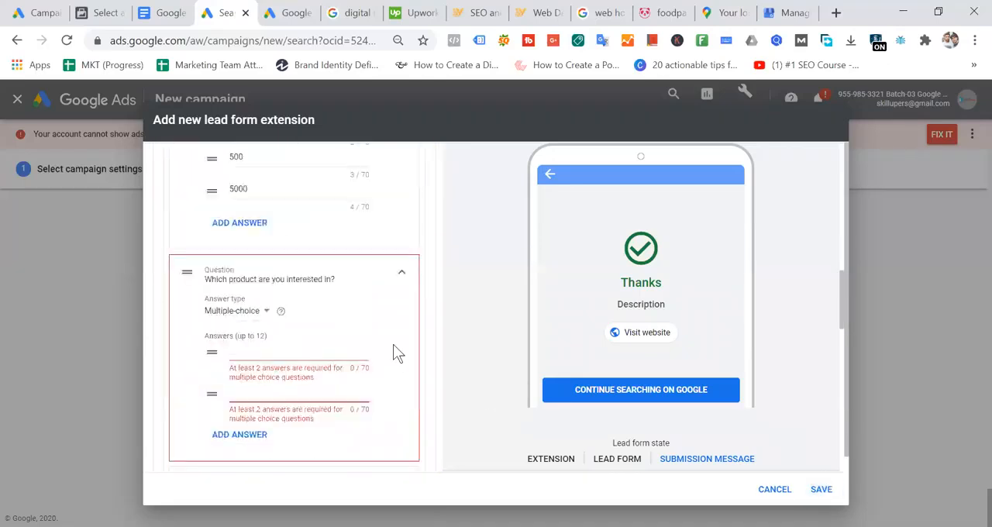
click(294, 350)
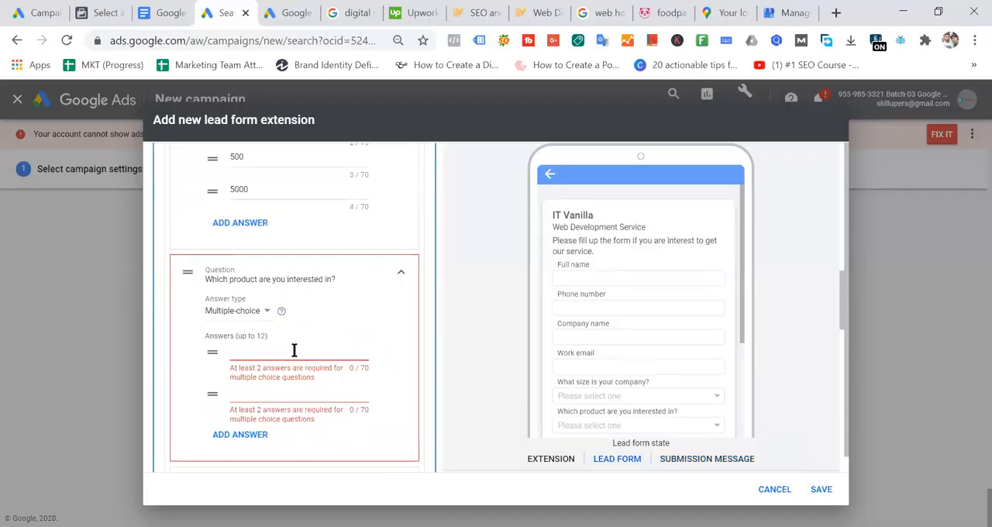
- Start a web search in a new browser tab for "google lead form launching"
click(836, 13)
text(google)
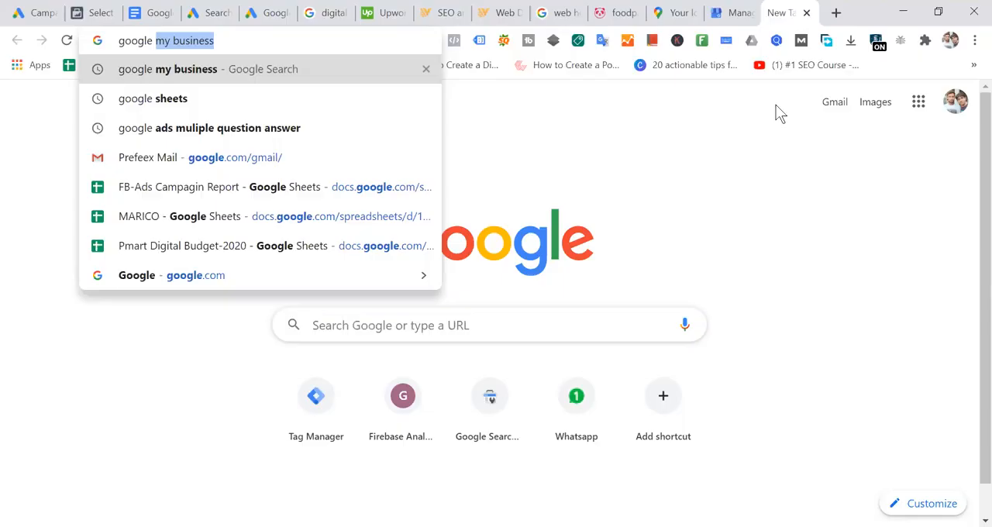
text(lead form la)
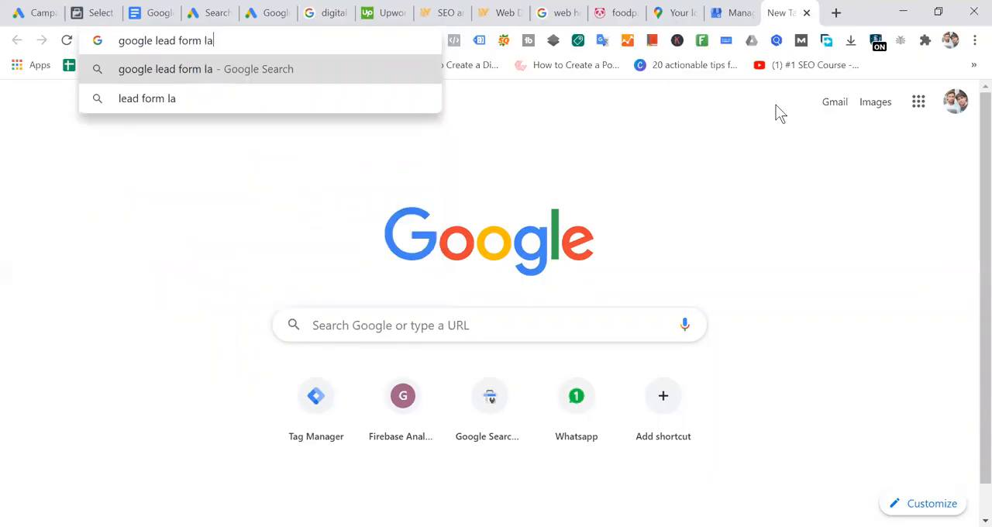
text(unching d)
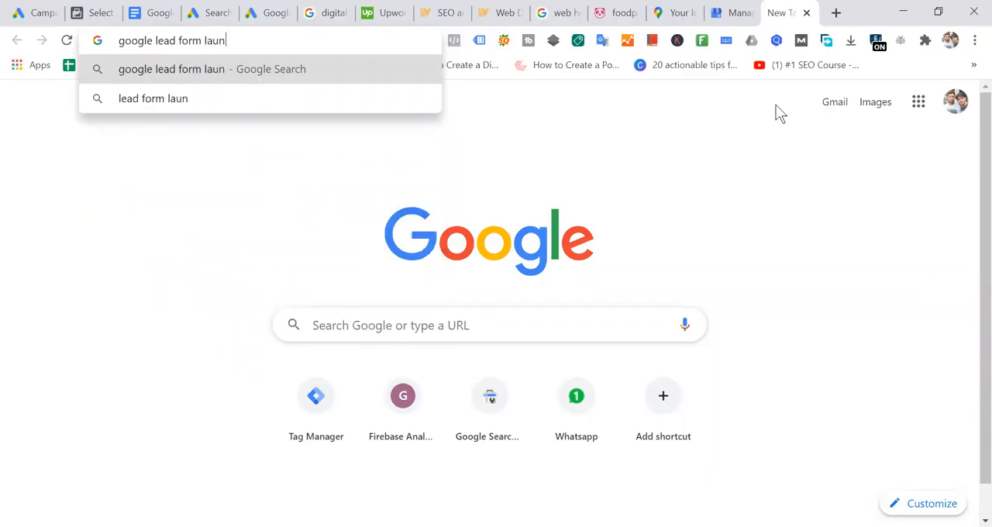
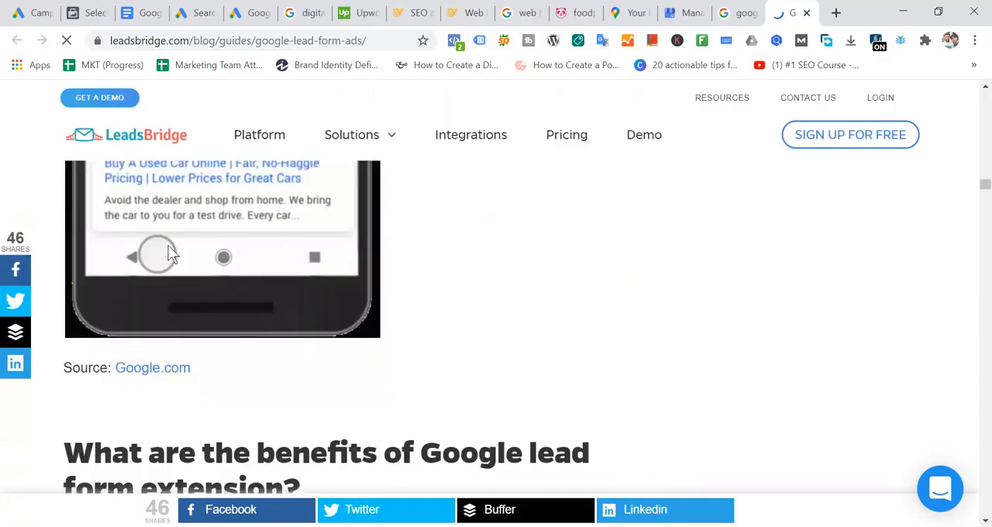
- Review the mobile ad example, benefits, and privacy rules in the LeadsBridge lead form guide, dismissing the book download popup
scroll(132, 311, up, 3)
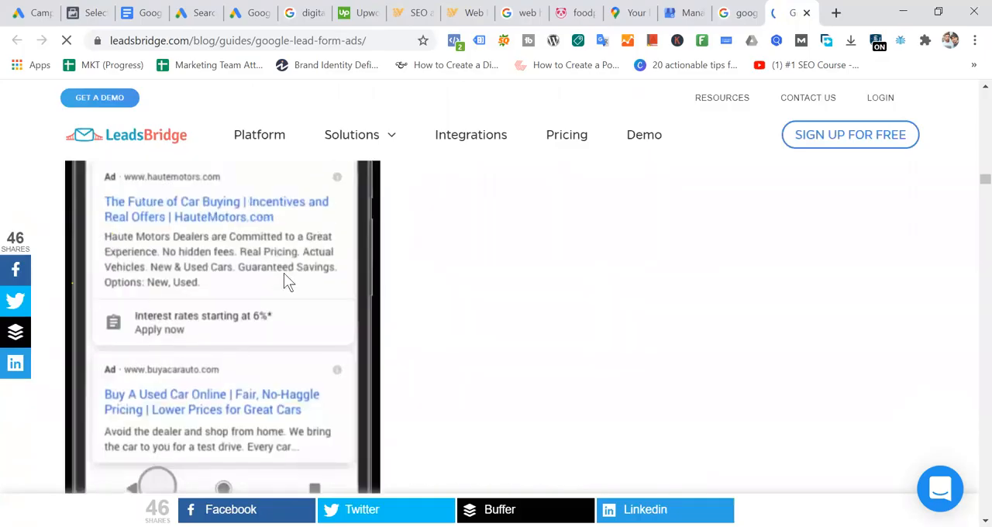
scroll(284, 275, down, 3)
scroll(284, 274, up, 3)
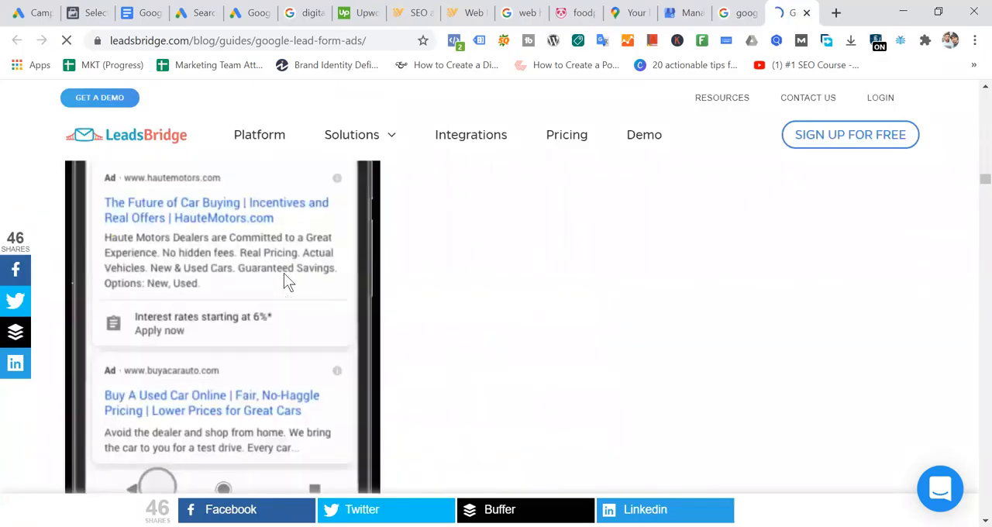
scroll(284, 272, up, 2)
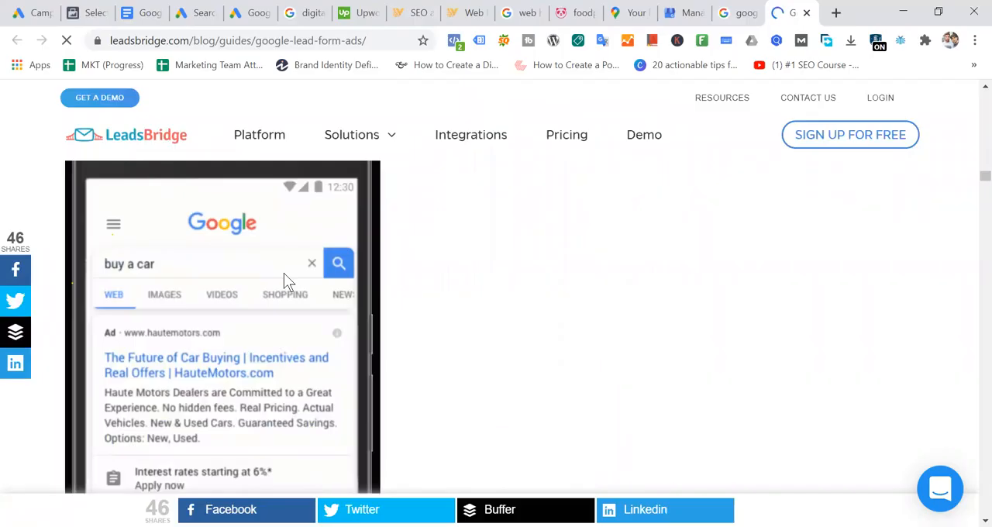
scroll(284, 273, down, 3)
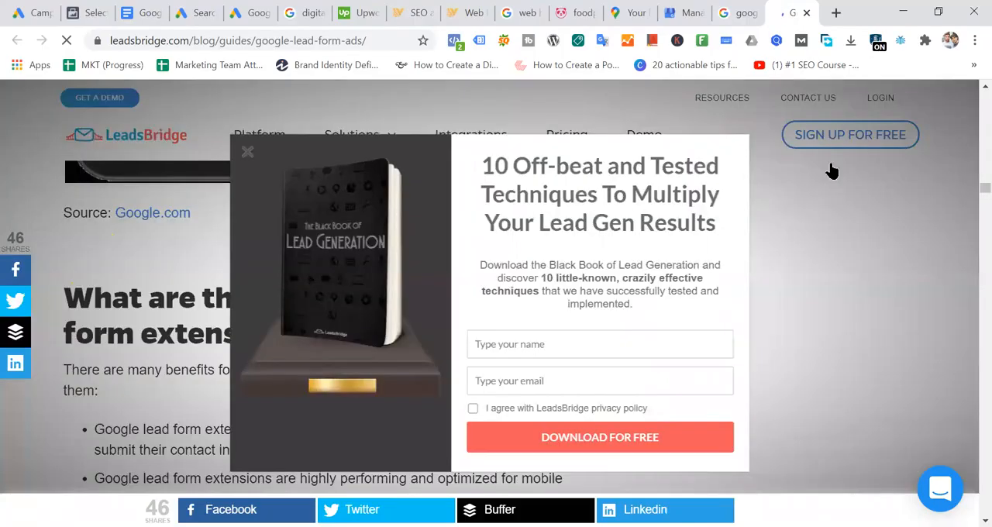
click(247, 152)
scroll(286, 221, down, 4)
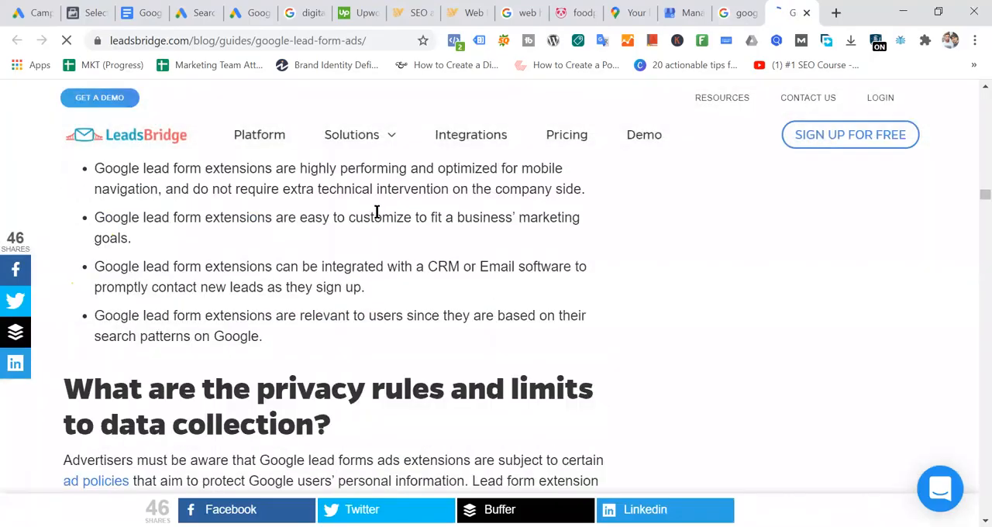
scroll(377, 212, down, 5)
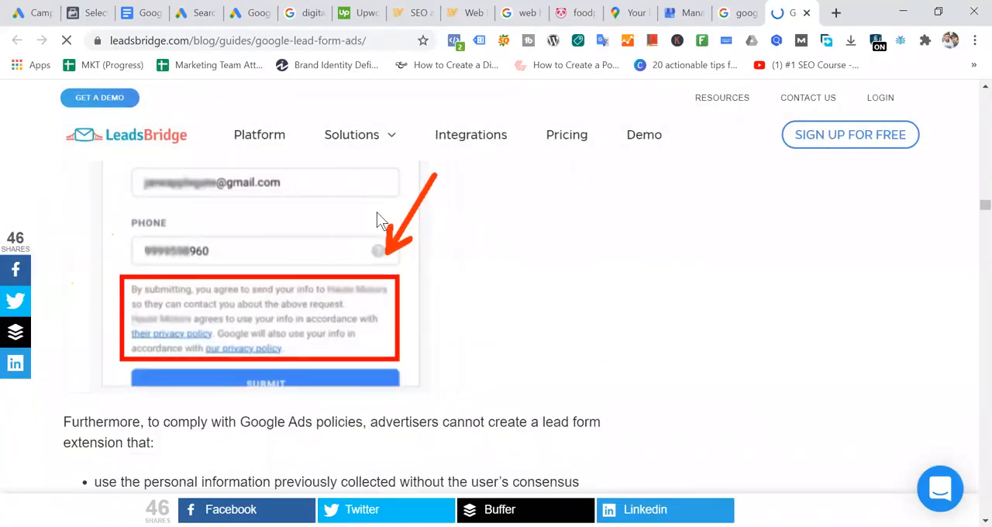
scroll(376, 217, down, 5)
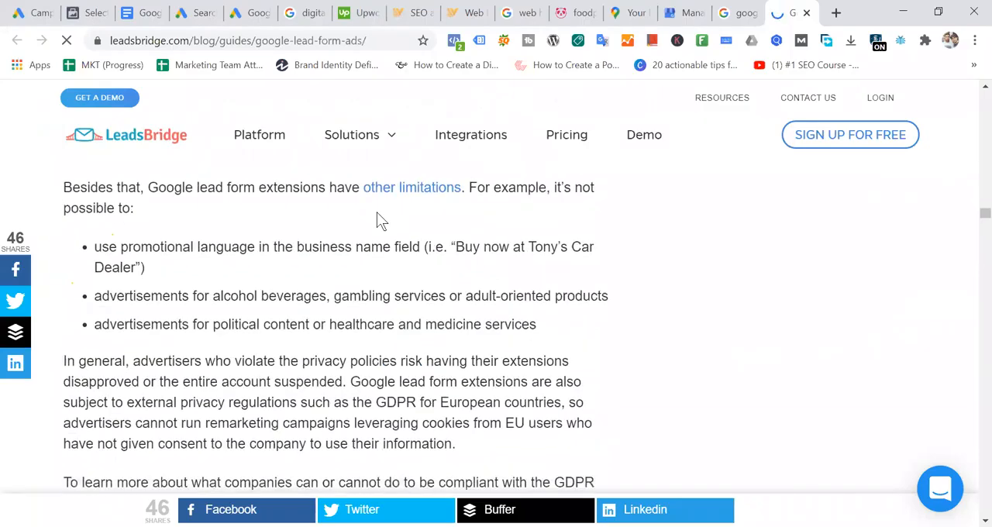
scroll(376, 212, down, 10)
scroll(380, 221, down, 12)
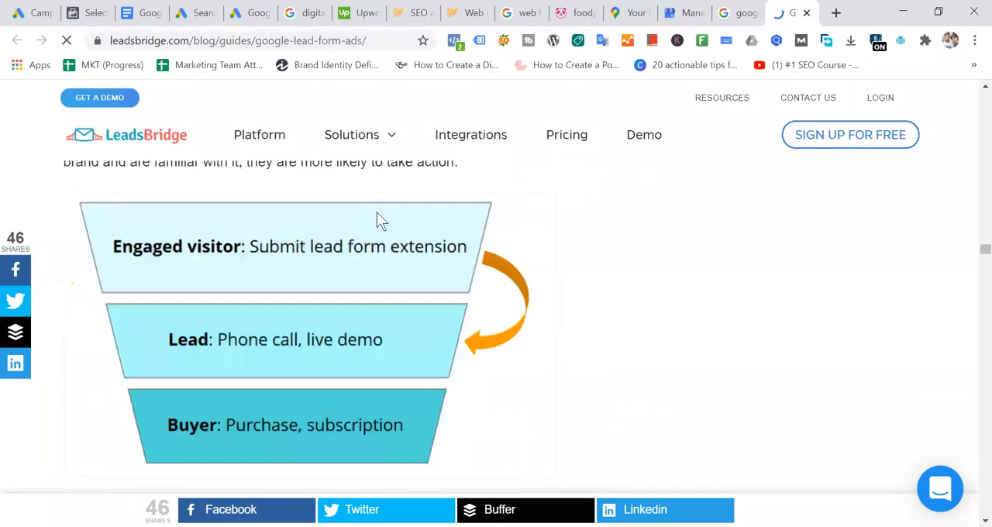
- Read the guide's CRM integration section through the campaign setup steps and the lead form extension example
scroll(376, 221, down, 8)
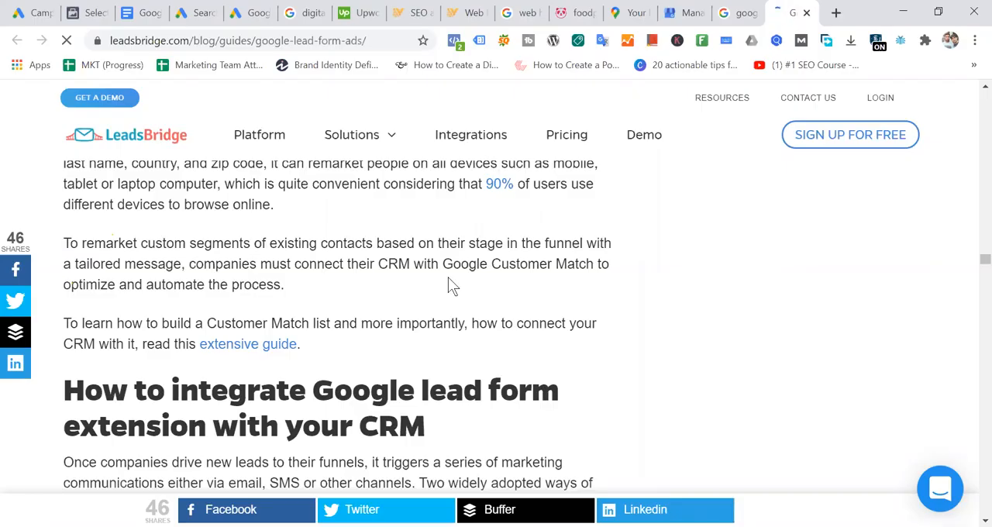
scroll(448, 280, down, 6)
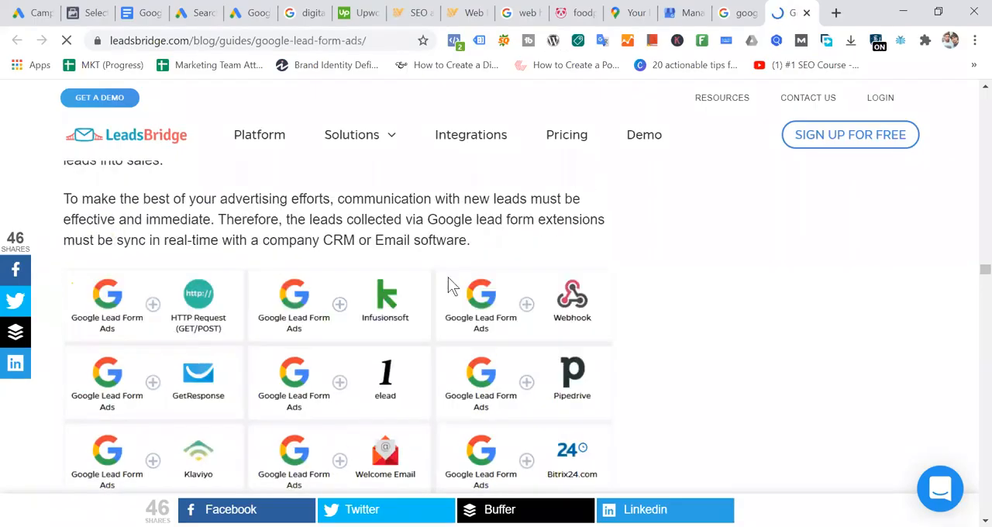
scroll(452, 286, down, 2)
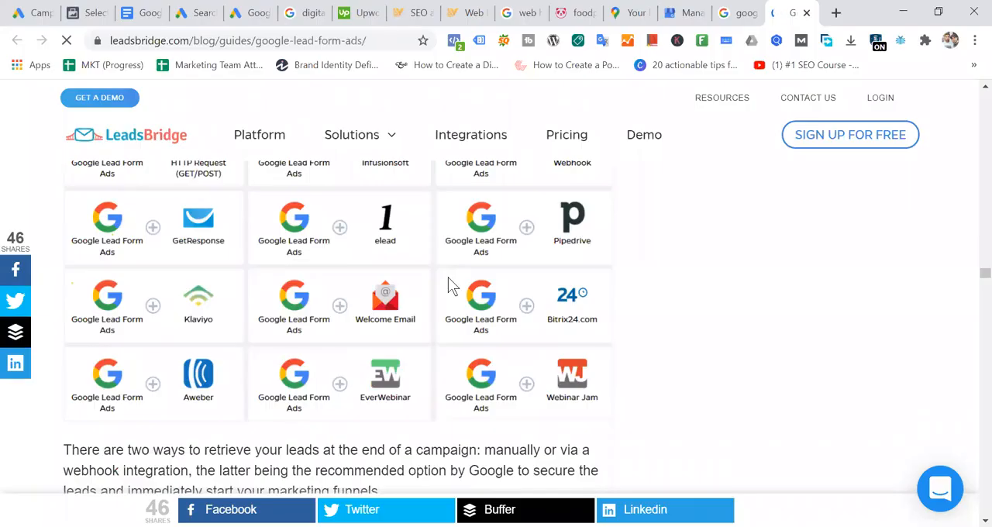
scroll(417, 268, down, 10)
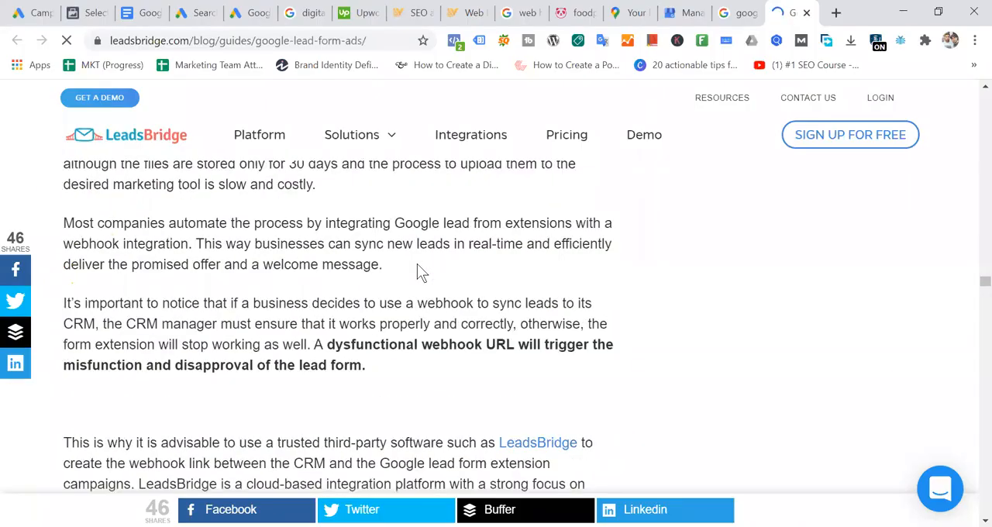
scroll(417, 264, down, 3)
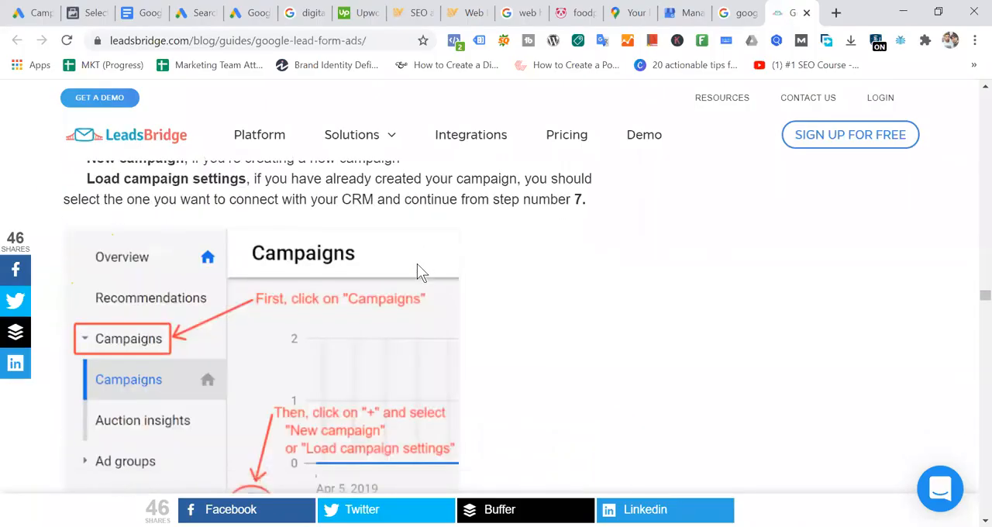
scroll(417, 264, down, 3)
scroll(417, 264, down, 4)
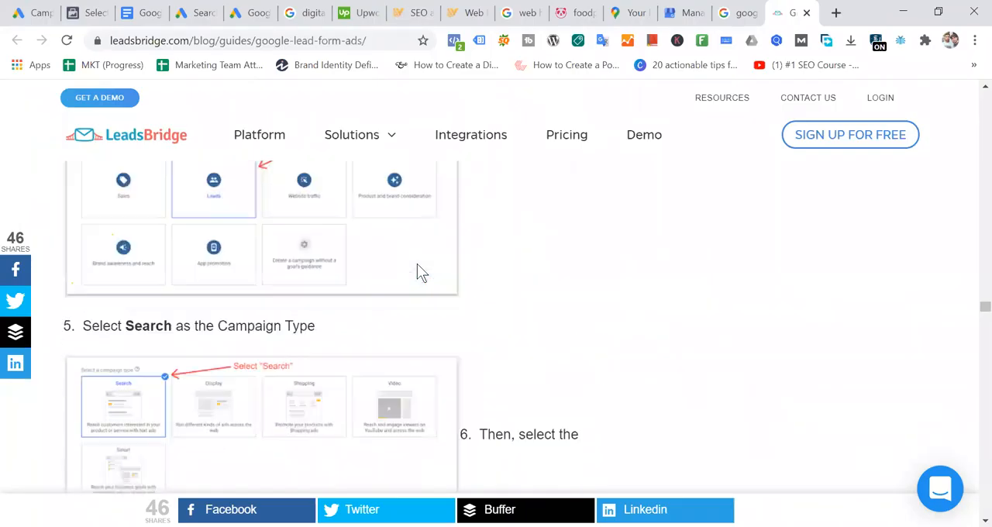
scroll(417, 264, down, 1)
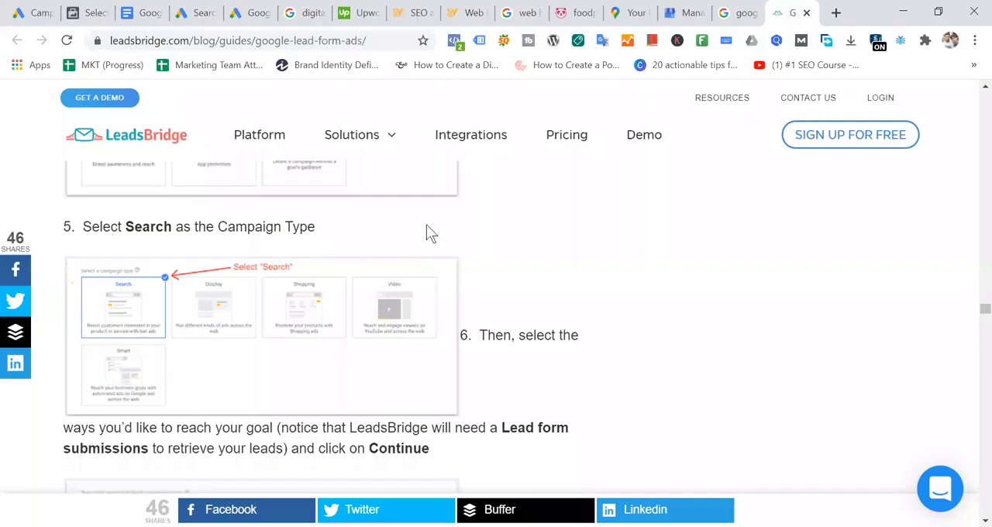
scroll(426, 226, down, 10)
scroll(431, 233, down, 9)
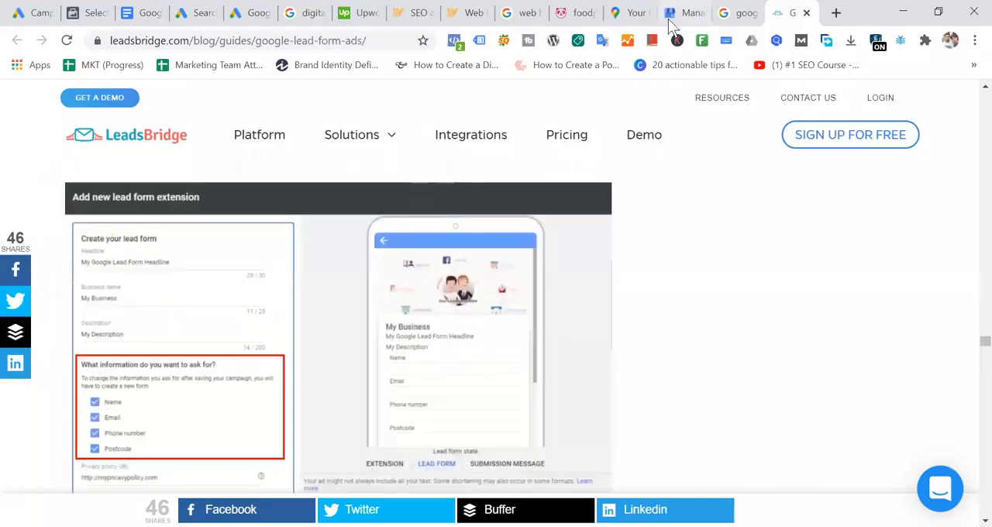
- Close the LeadsBridge guide and return to the lead form extension in the new Google Ads search campaign
click(806, 13)
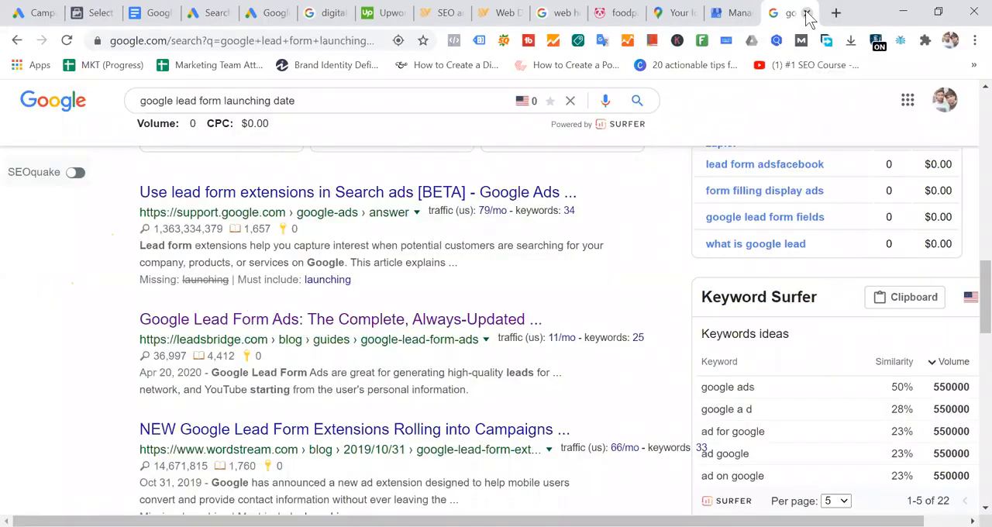
click(270, 13)
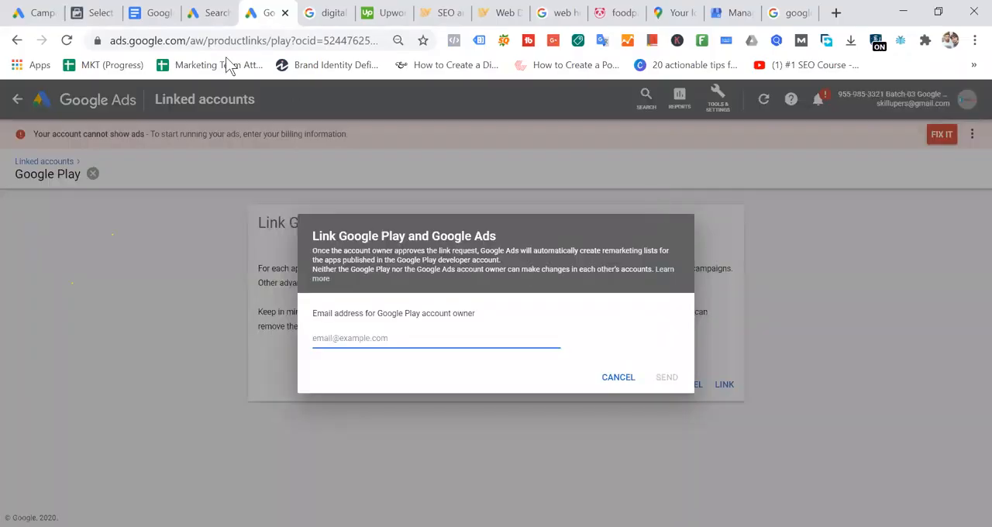
click(217, 13)
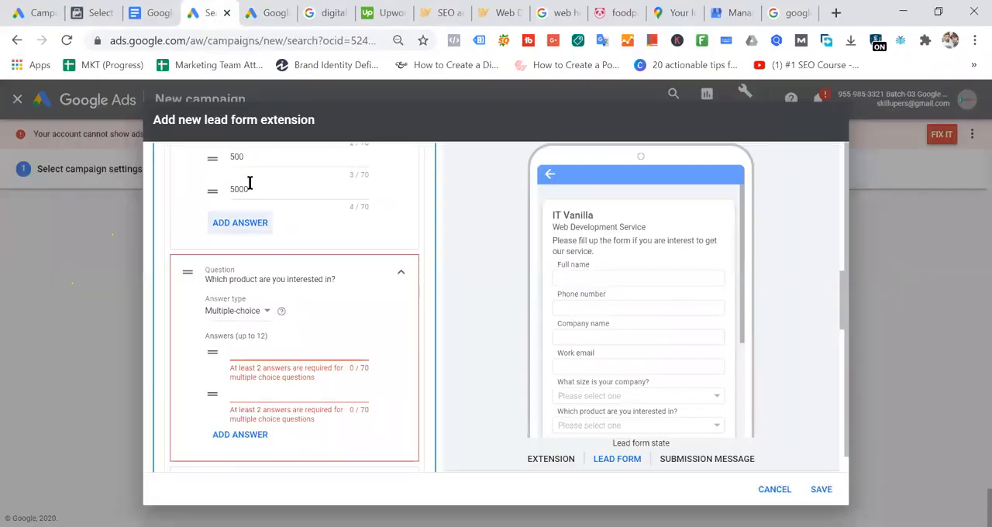
- Fill the form submission message's description with the placeholder text "sdfkasfkoj askdjfklasjdfklas jdfk asfjaslkfjaj"
scroll(371, 248, up, 15)
scroll(686, 465, down, 15)
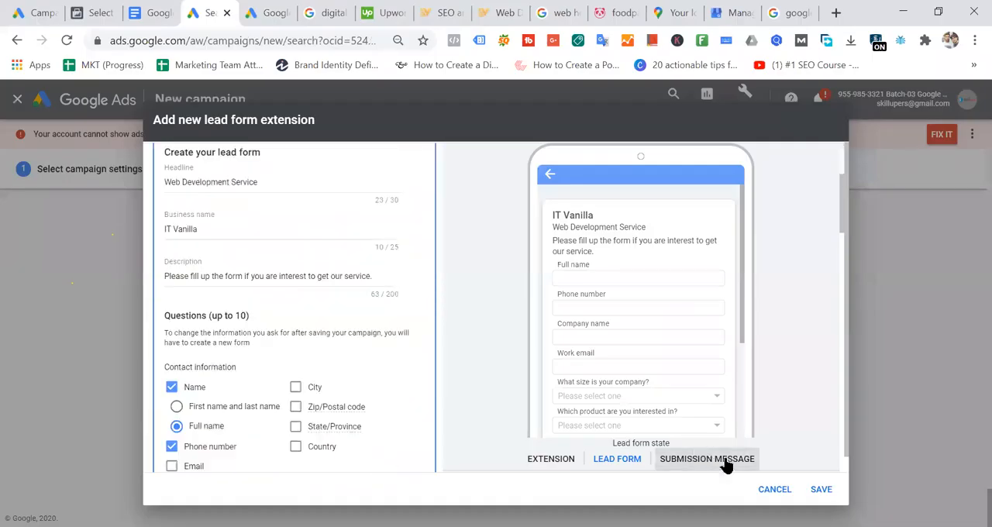
scroll(405, 331, down, 7)
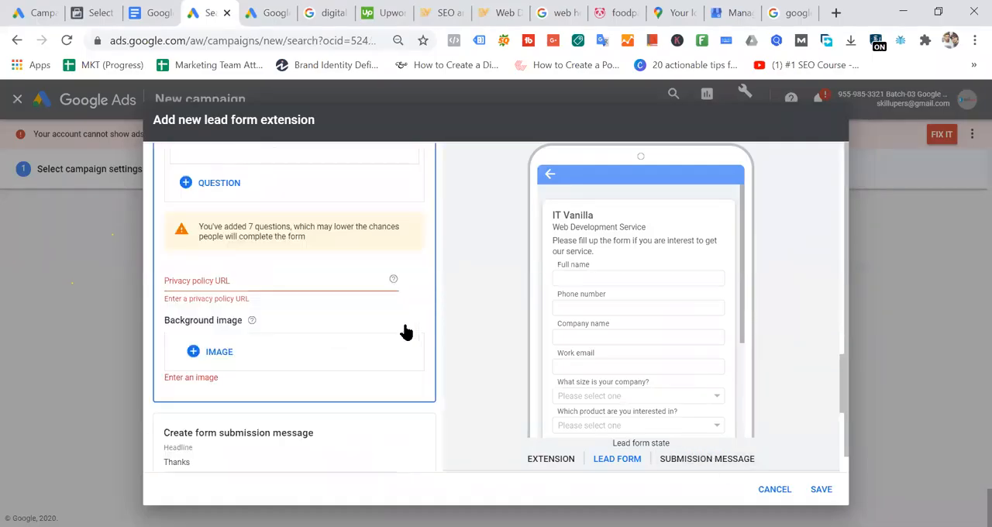
scroll(406, 333, up, 3)
scroll(366, 333, down, 3)
scroll(364, 333, down, 1)
click(257, 279)
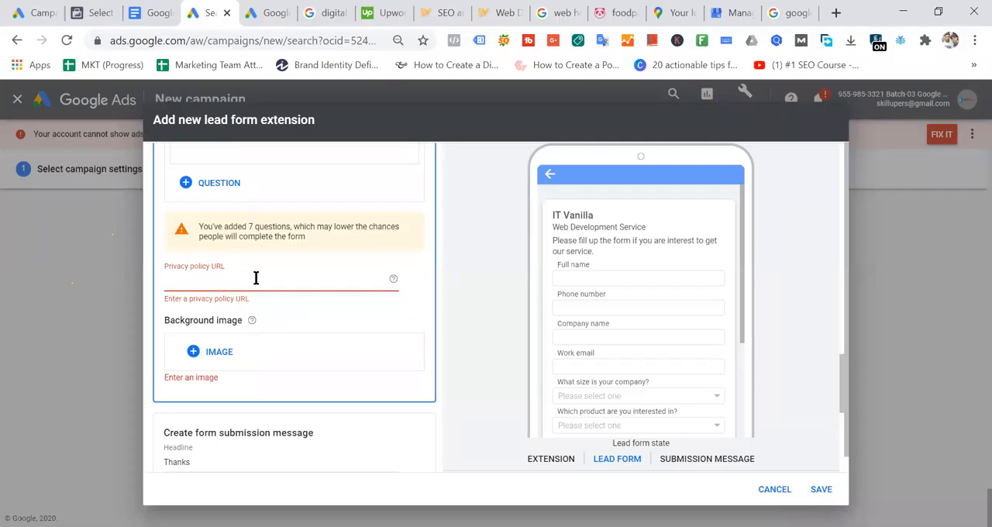
scroll(256, 279, down, 2)
click(234, 356)
text(sdfkasfko)
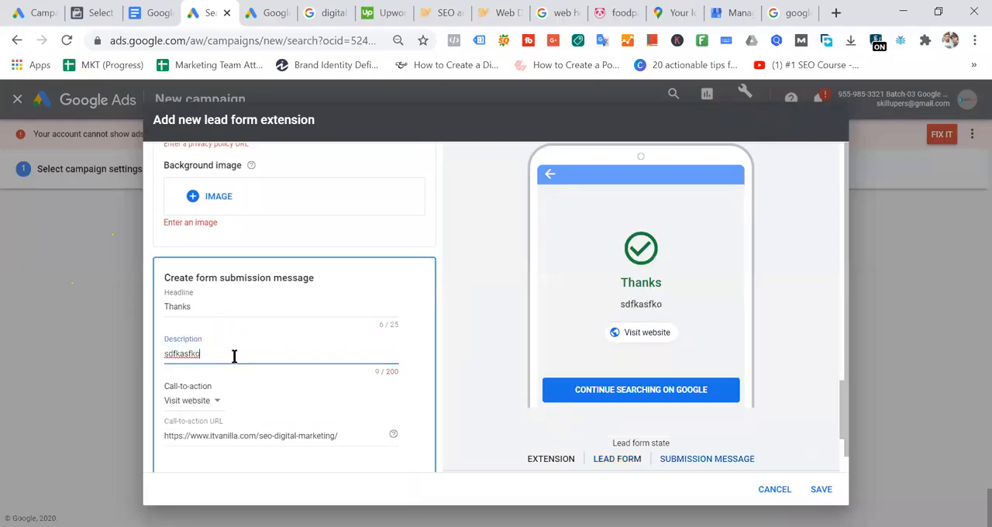
text(j askdjfklasjdfklas jdfk asfdfjasd)
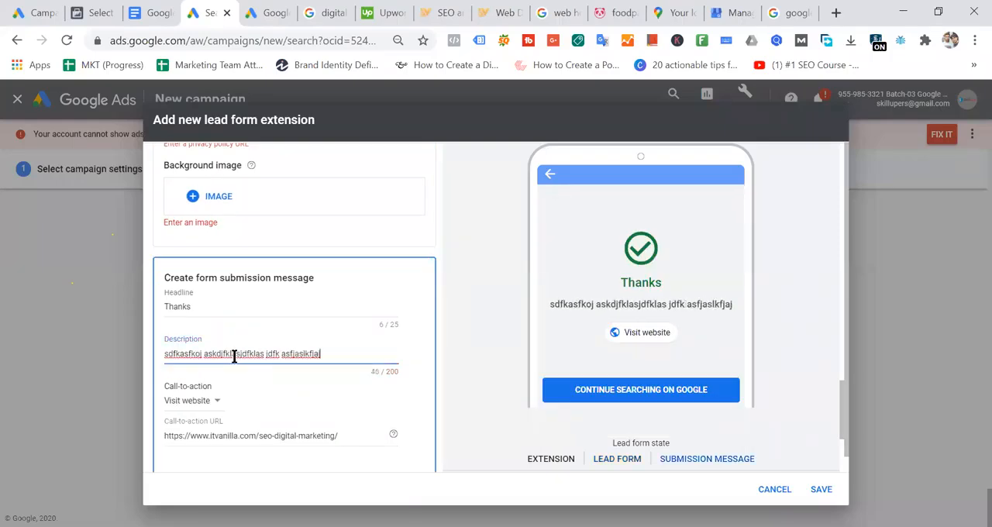
- Upload Batch-04.jpg as the lead form's background image and save the image selection
click(233, 197)
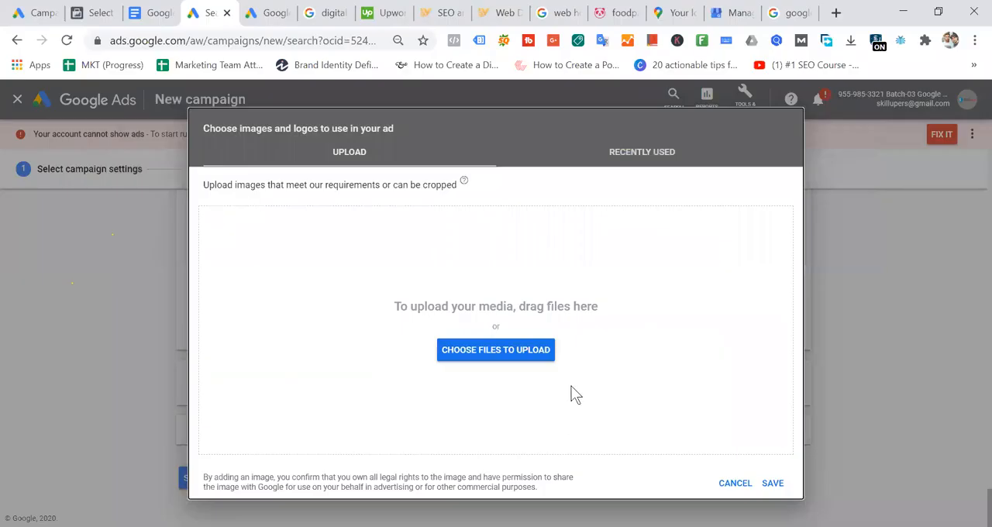
click(537, 351)
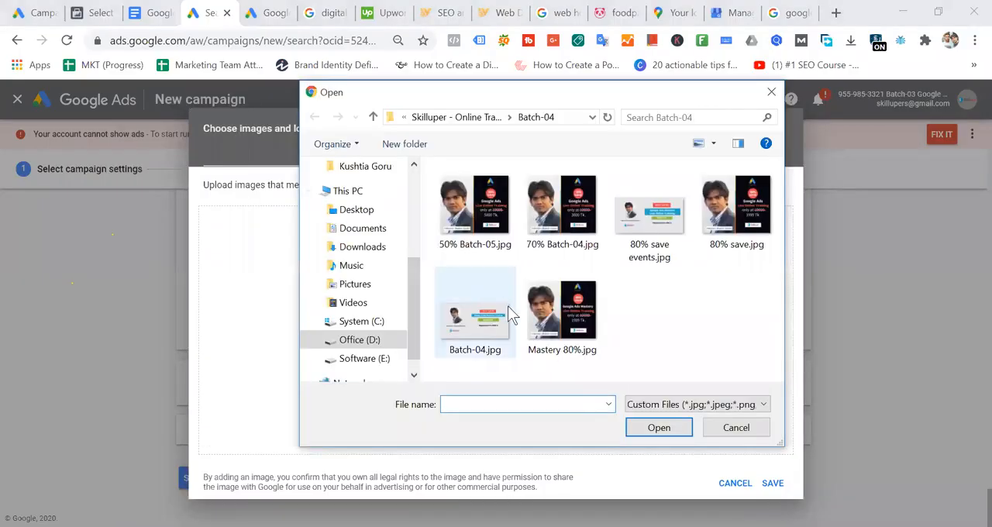
click(496, 326)
key(Return)
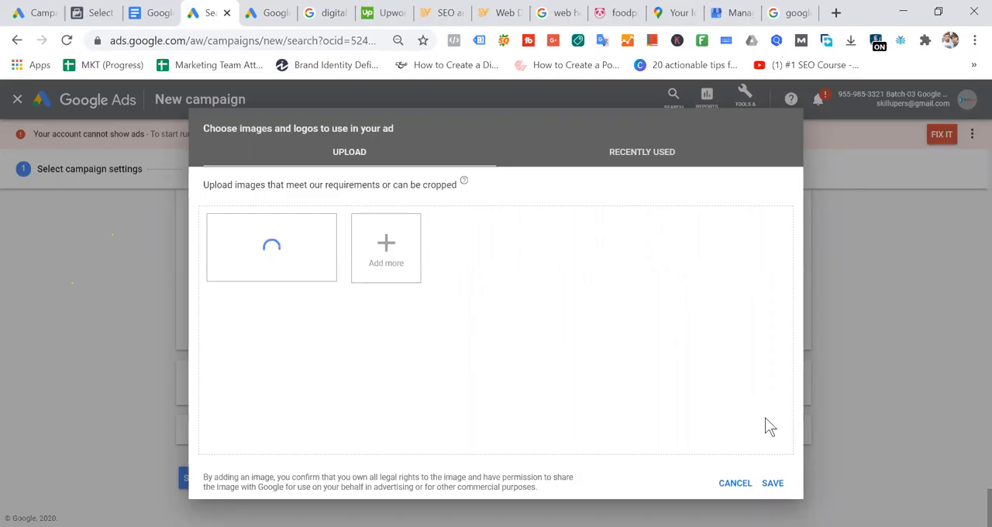
click(773, 483)
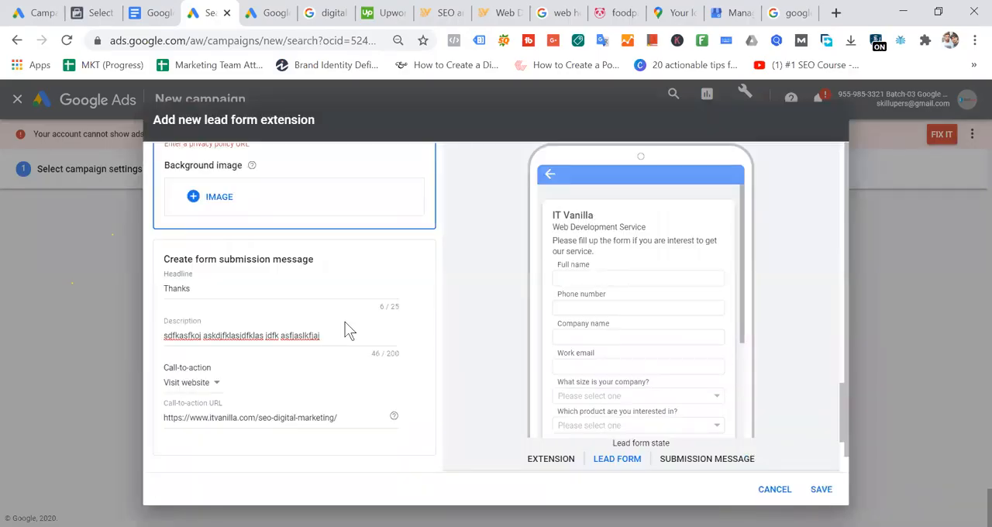
- Open the Clippingmaskservice.com link from the footer of IT Vanilla's web design page in a new tab and copy its address
scroll(345, 331, up, 2)
click(263, 277)
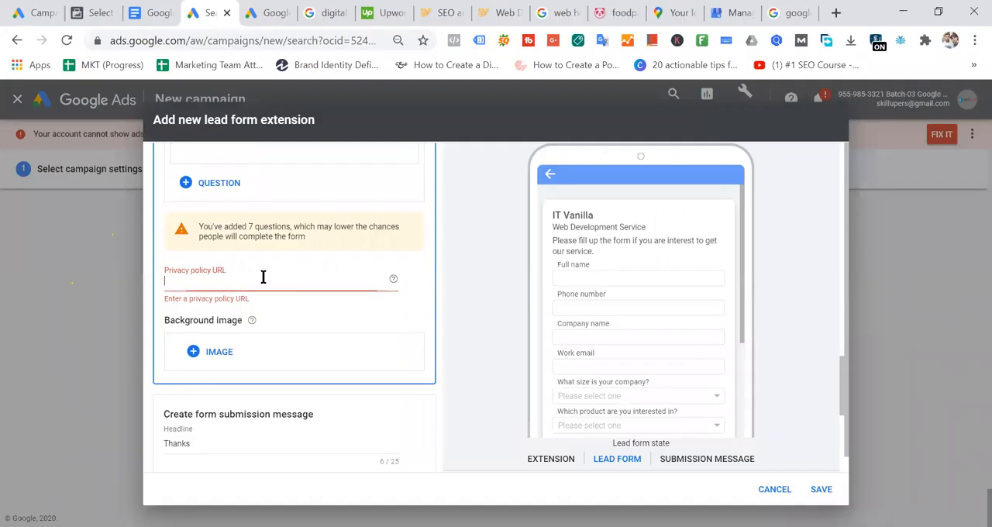
click(573, 14)
click(502, 14)
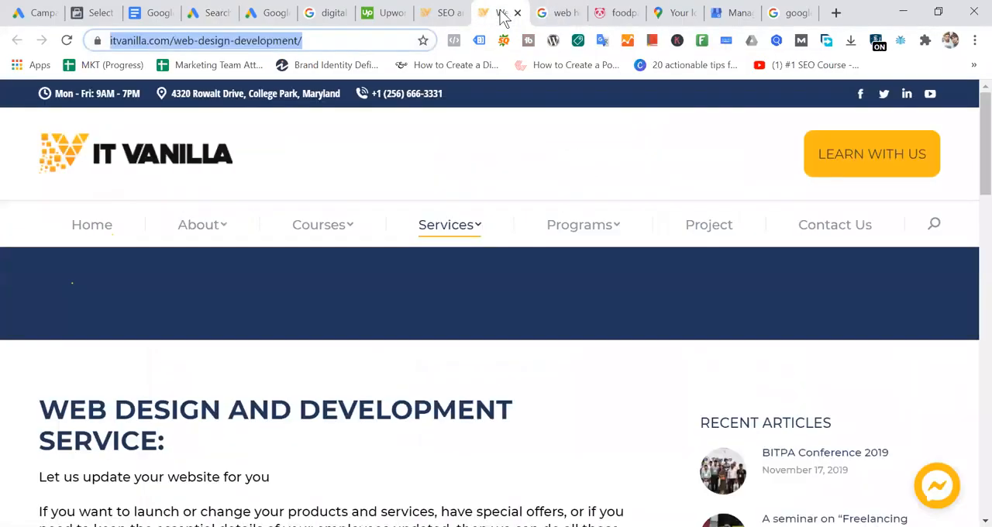
scroll(517, 413, down, 15)
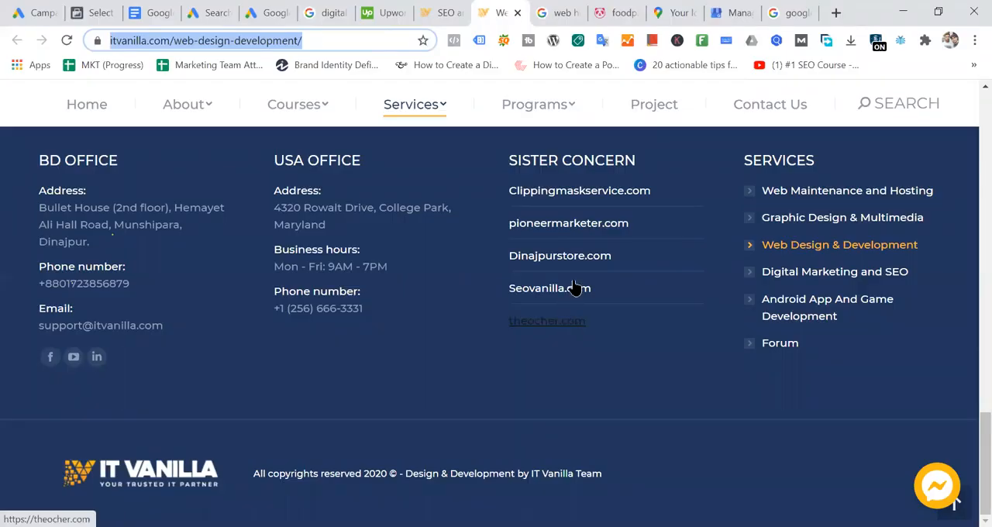
right_click(588, 193)
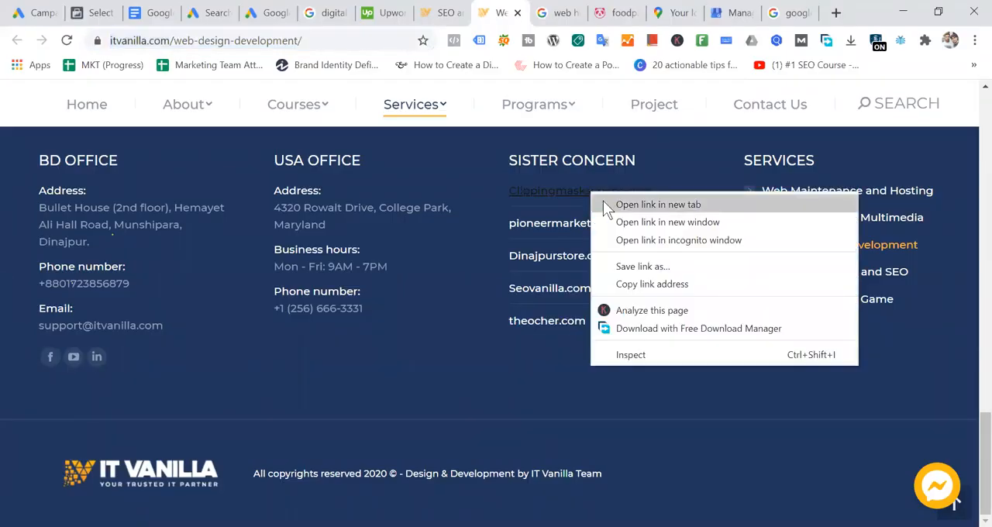
click(602, 204)
click(527, 13)
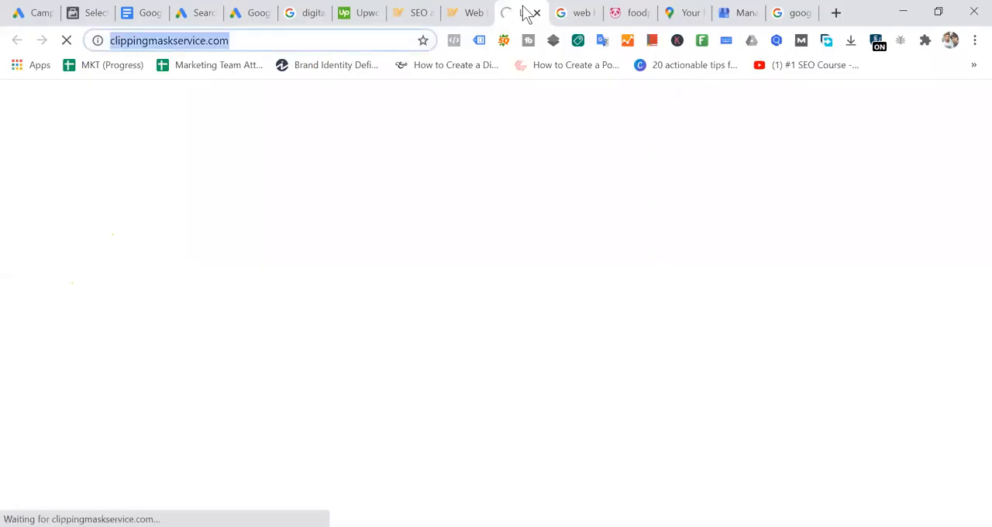
click(213, 16)
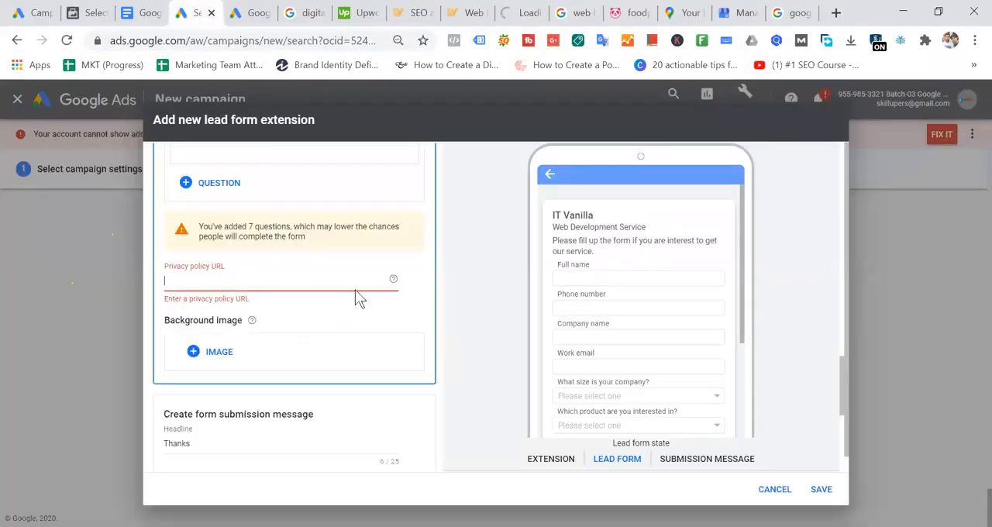
text(https://clippingmaskservice.com/)
click(455, 291)
scroll(458, 290, down, 6)
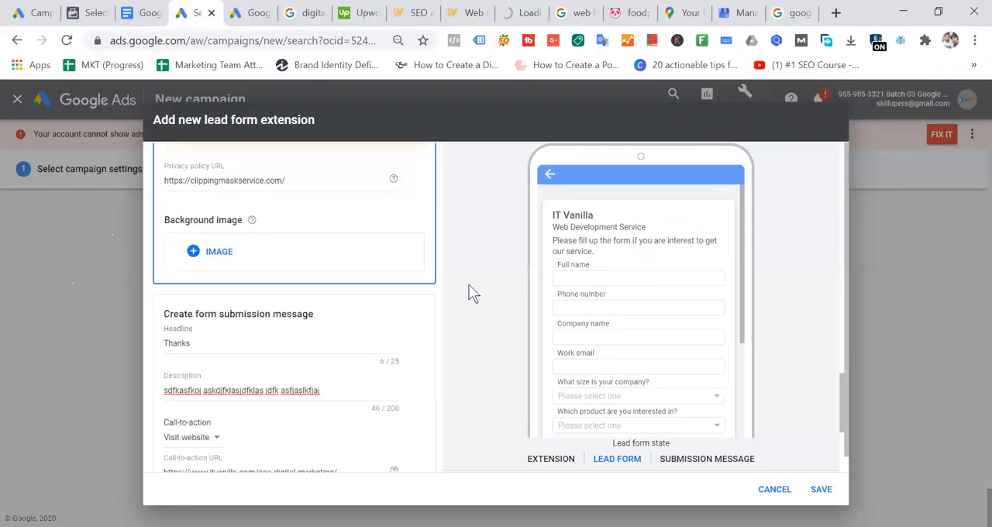
- Try to save the lead form extension and check its questions and background image section for missing entries
click(830, 492)
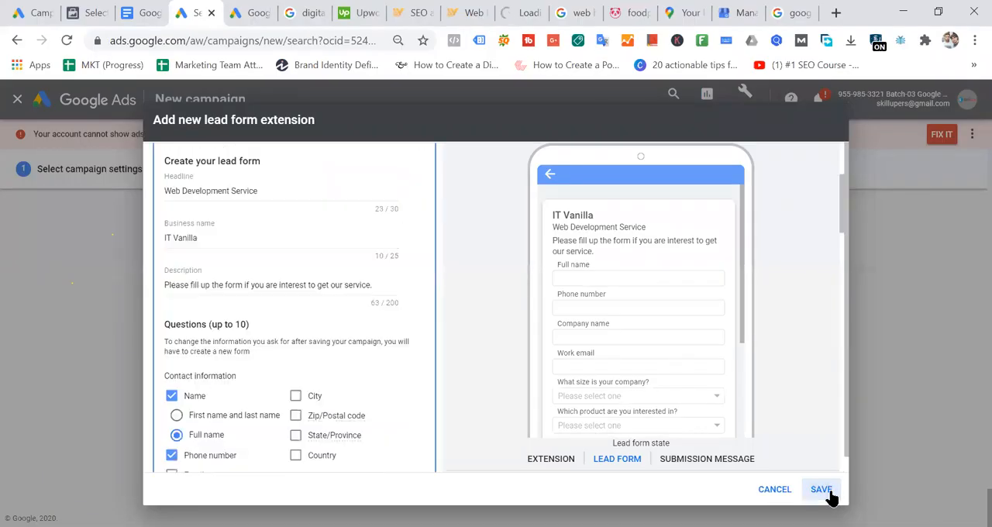
scroll(339, 322, up, 3)
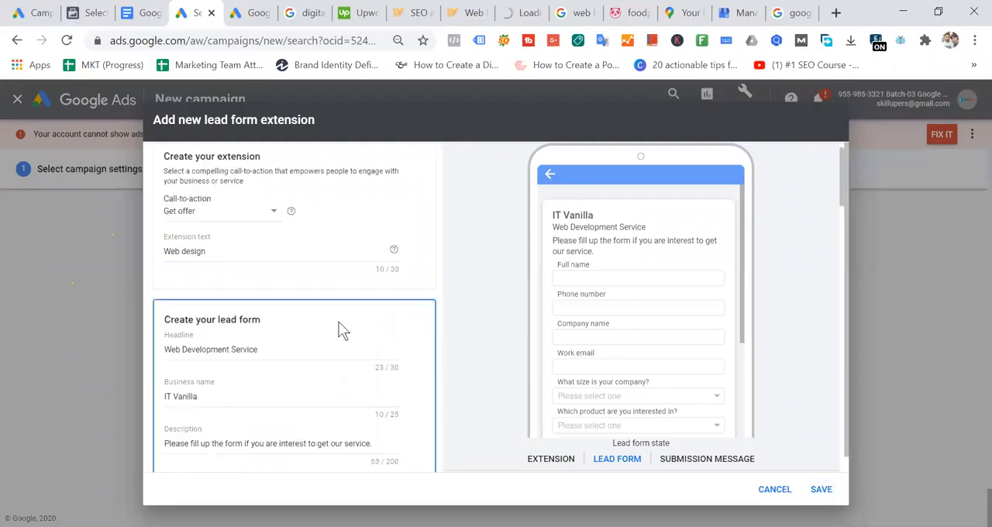
scroll(435, 338, down, 7)
scroll(419, 365, down, 5)
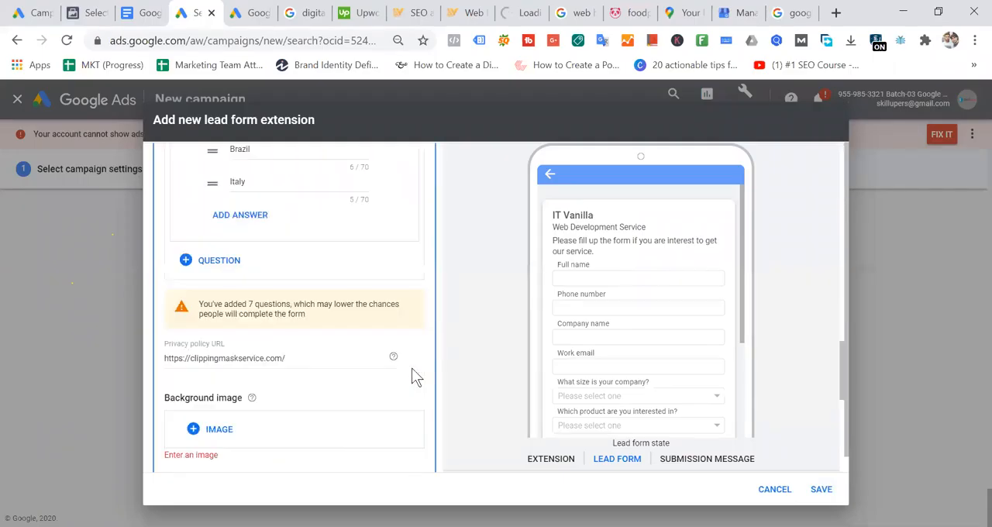
scroll(385, 378, up, 3)
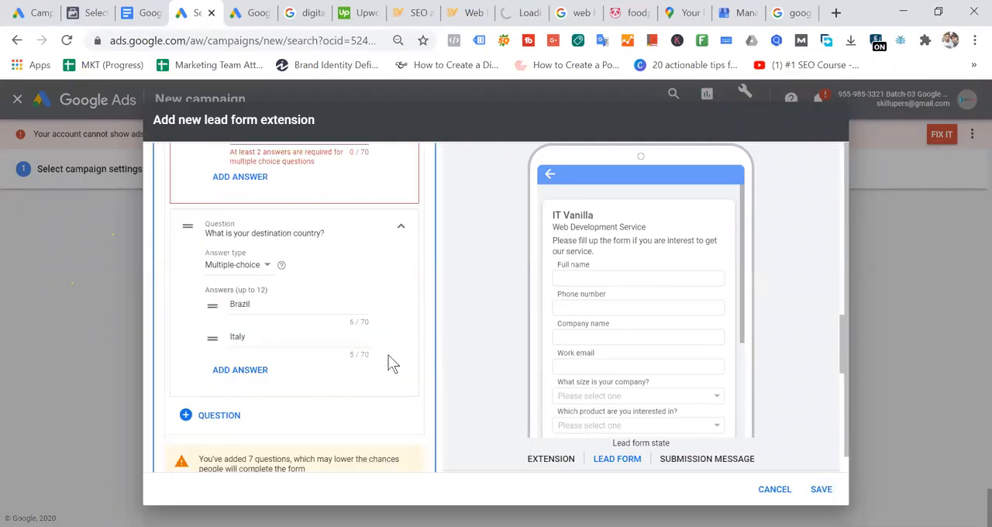
click(401, 226)
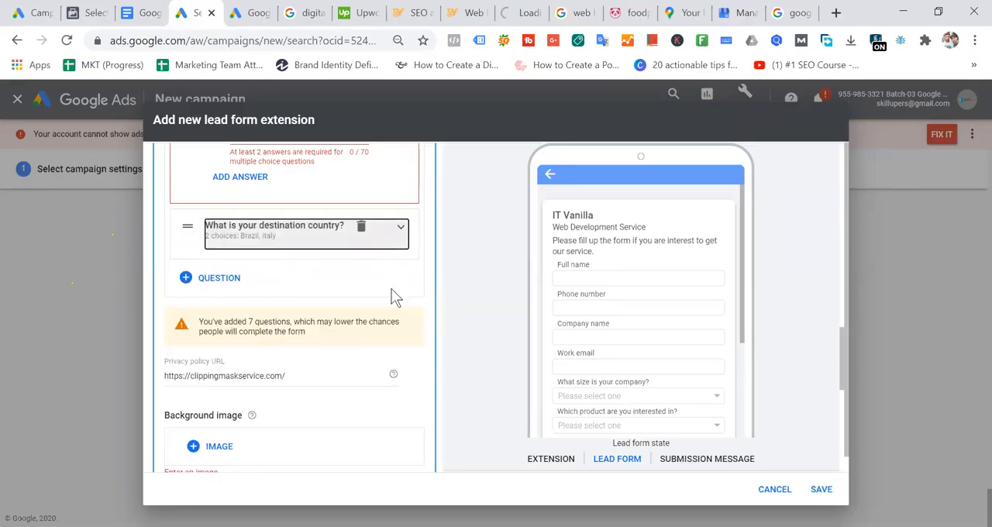
click(401, 226)
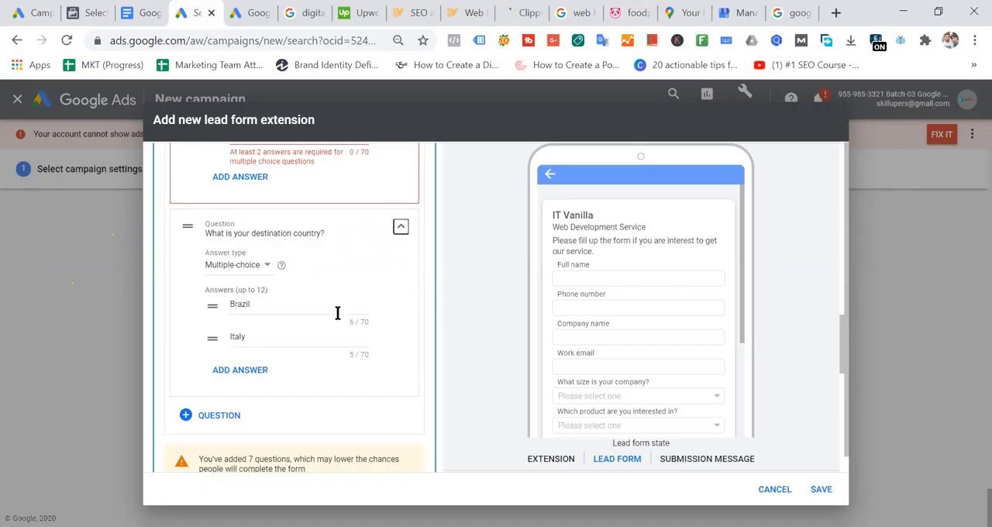
- Delete the question "Which product are you interested in?" from the lead form and try to save the extension
scroll(349, 321, up, 3)
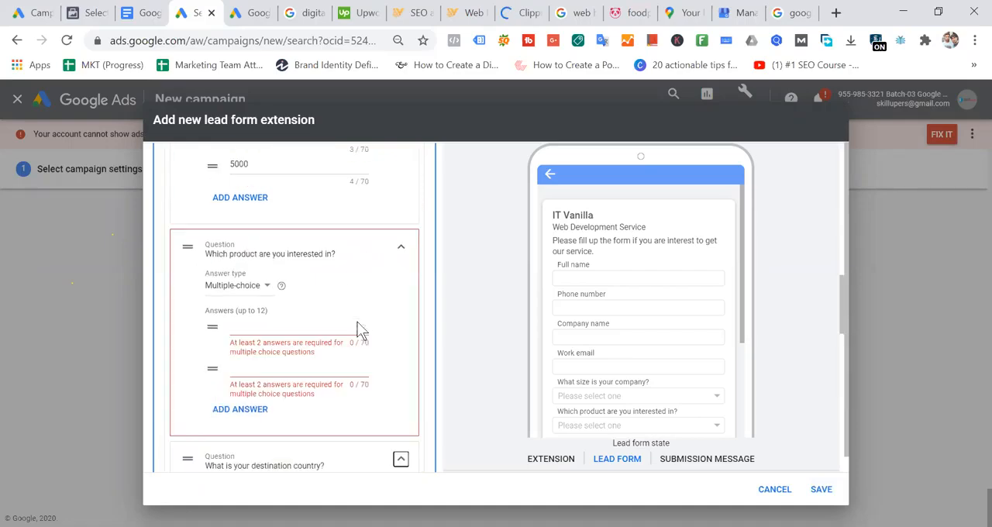
click(292, 327)
click(401, 248)
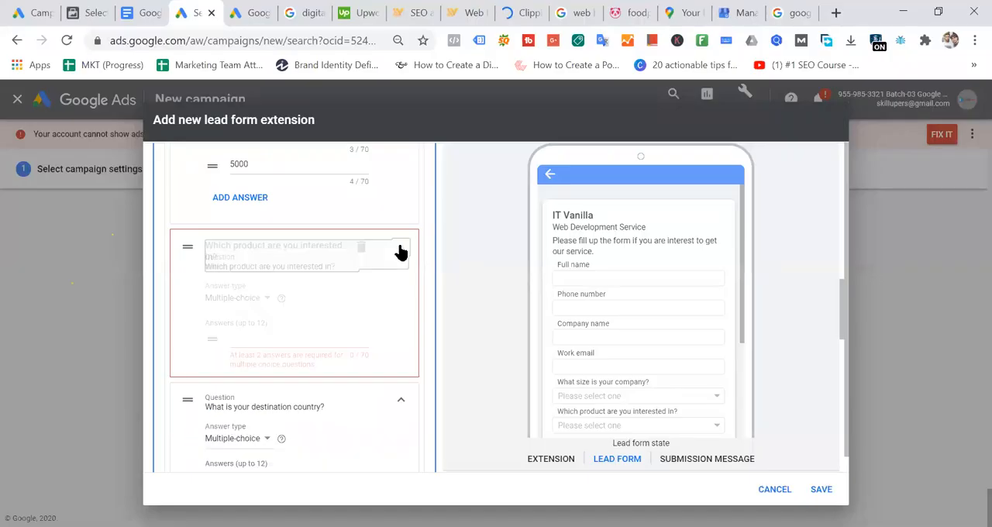
scroll(371, 322, up, 10)
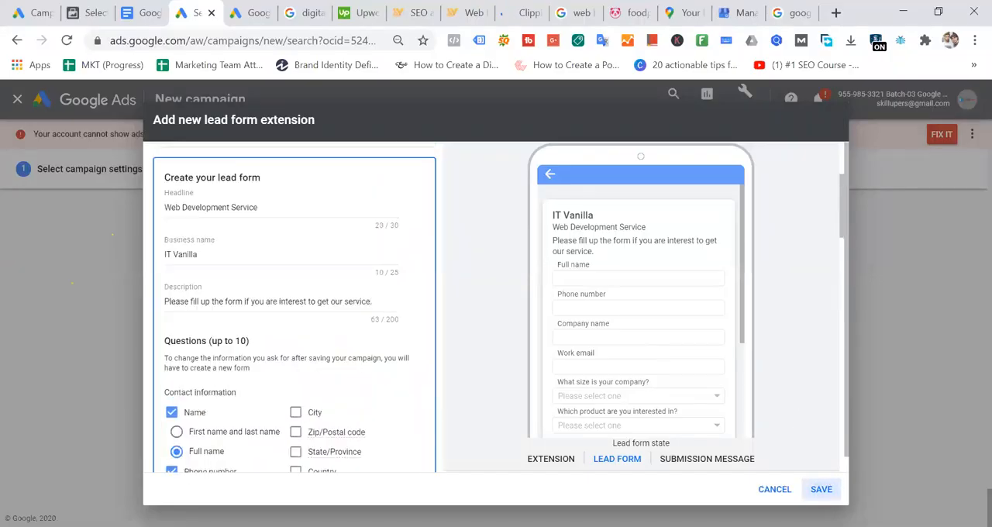
scroll(371, 312, down, 4)
scroll(371, 312, up, 3)
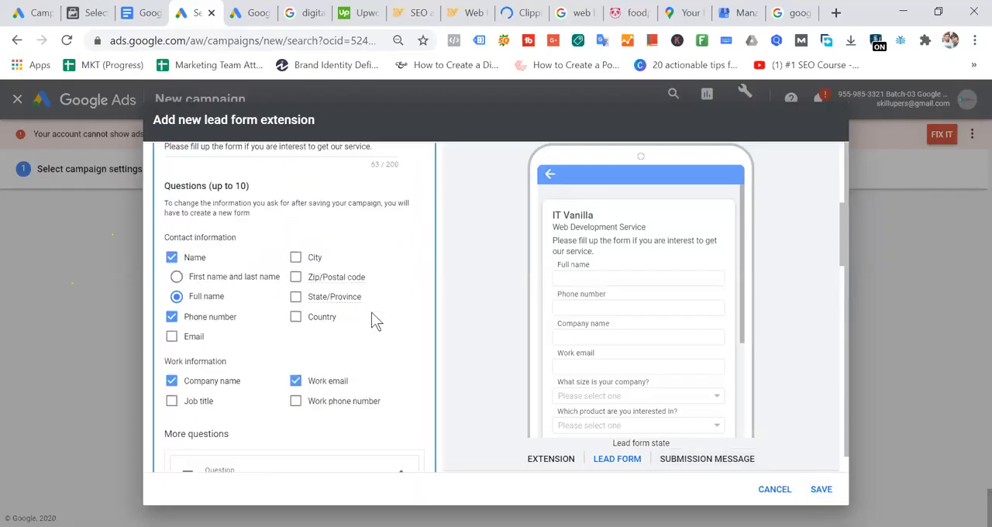
scroll(371, 312, down, 8)
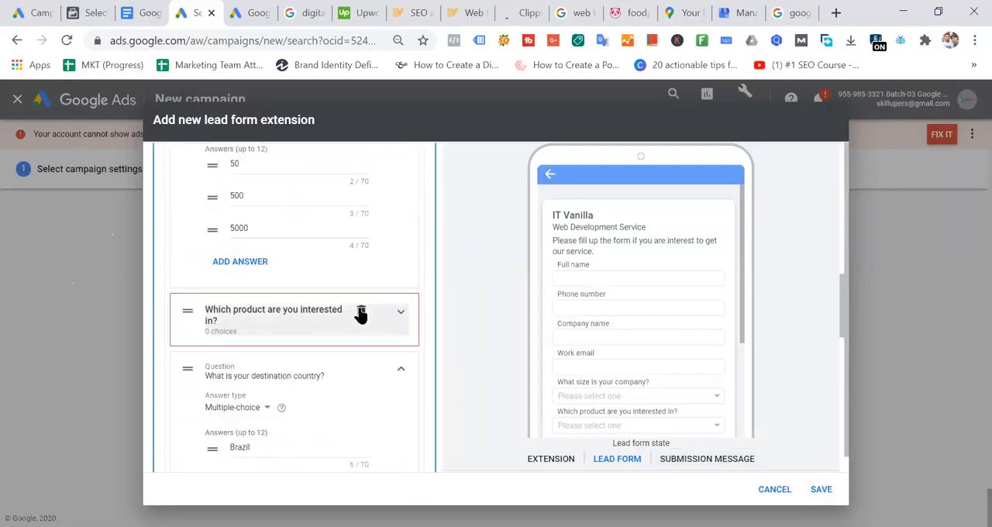
click(360, 310)
click(818, 490)
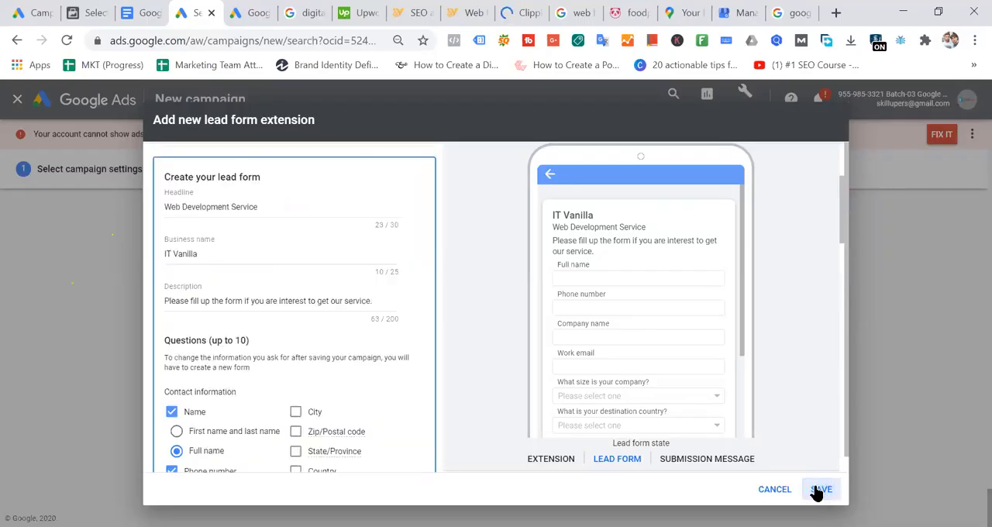
- Select the uploaded Batch-04.jpg at 1.91:1 as the lead form's background image and save the lead form extension
scroll(353, 275, down, 10)
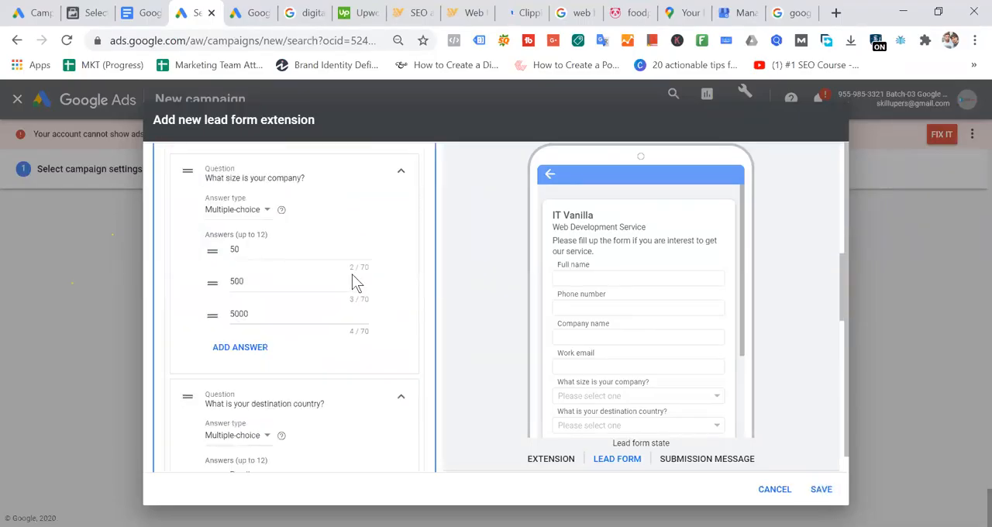
scroll(352, 283, down, 1)
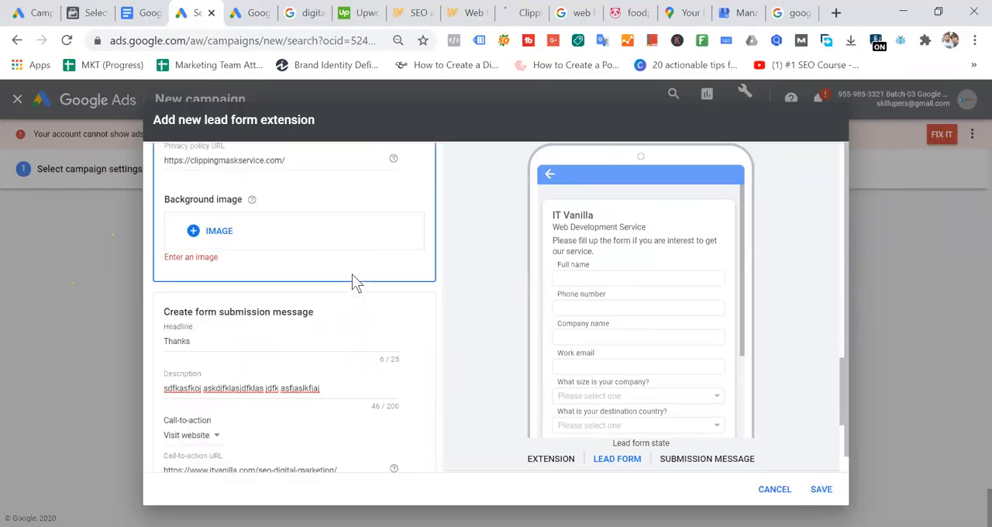
click(220, 232)
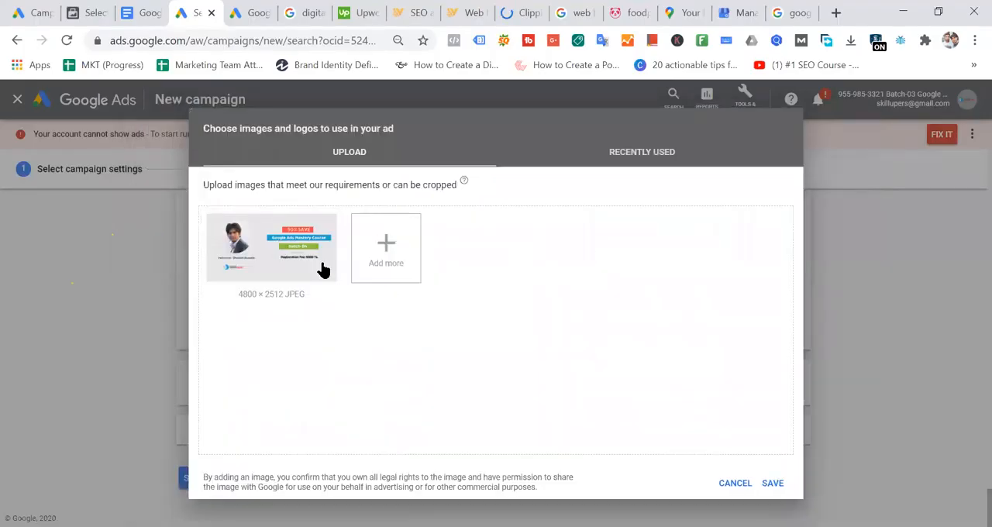
click(271, 297)
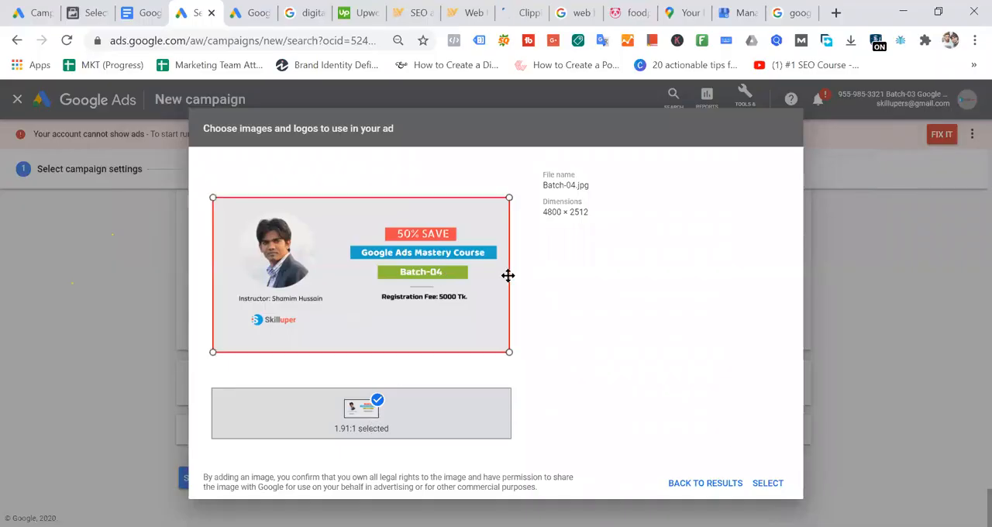
click(765, 485)
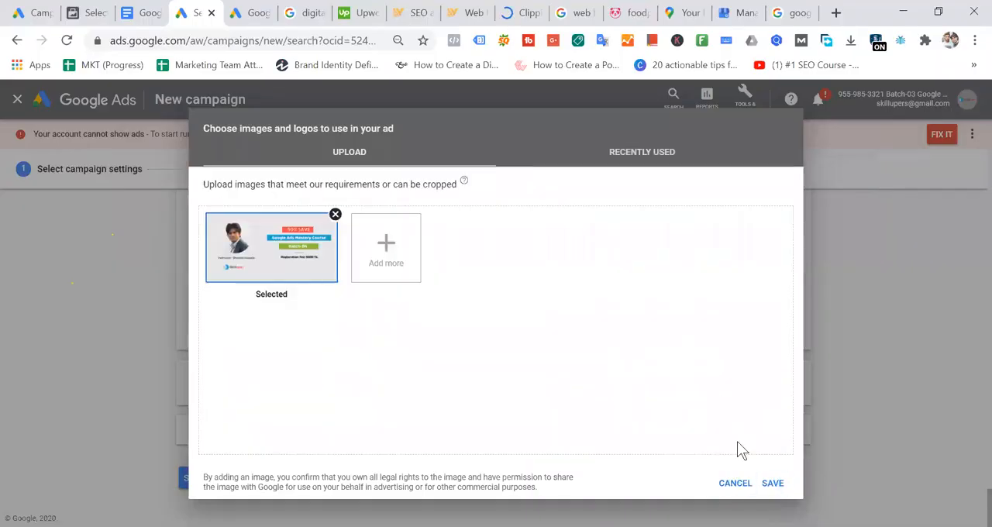
click(774, 483)
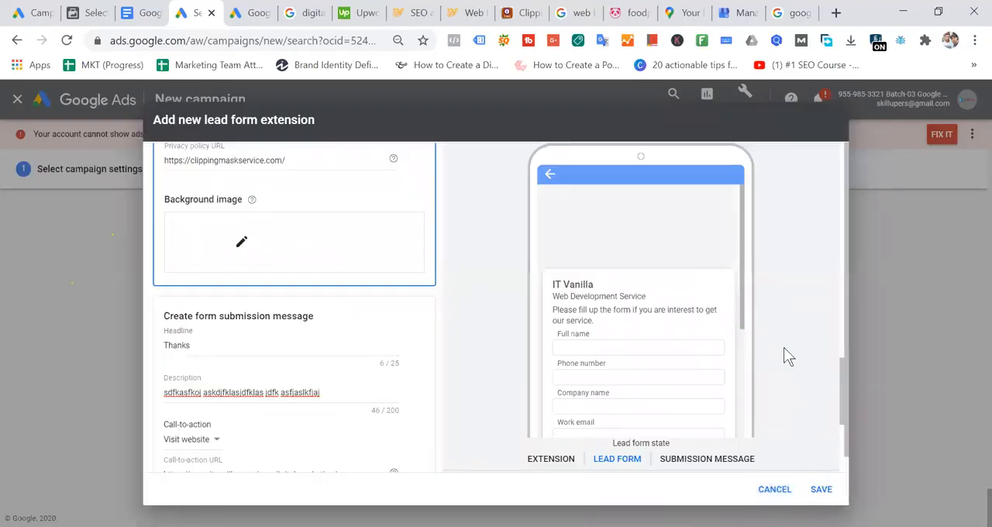
click(823, 490)
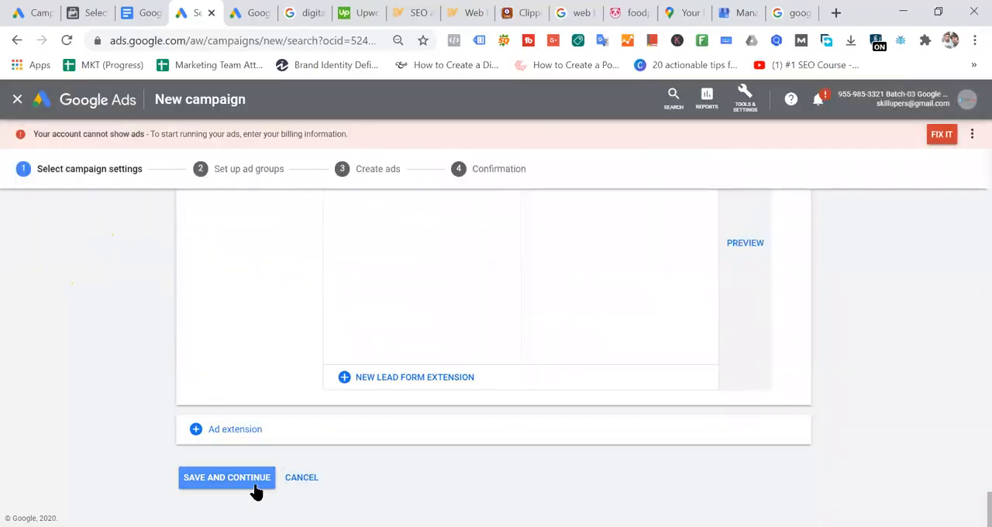
- Add a structured snippet extension section to the campaign and start a new structured snippet extension
click(215, 435)
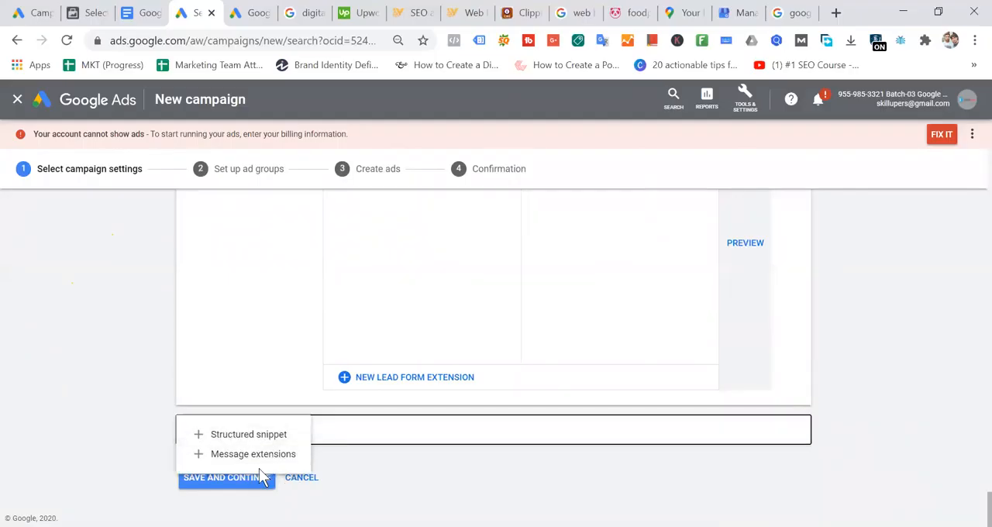
click(252, 437)
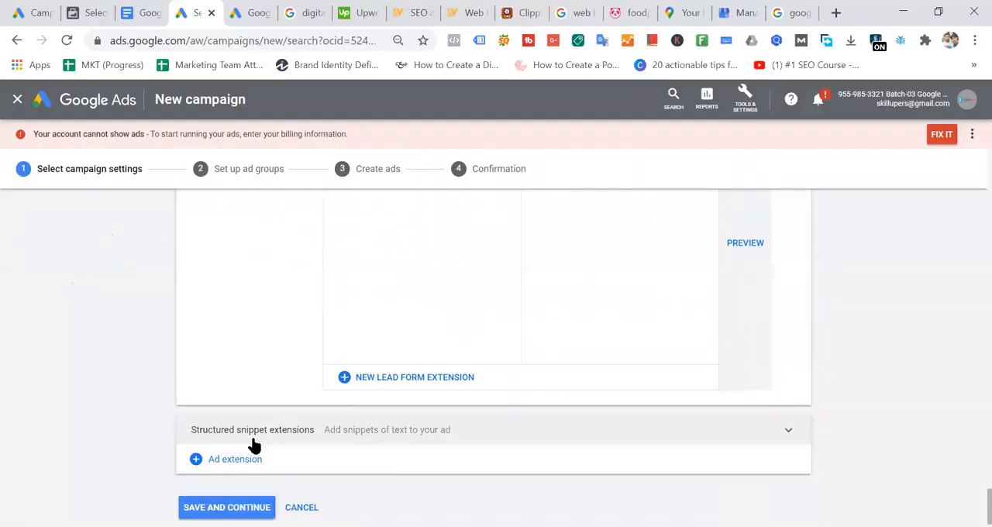
click(356, 434)
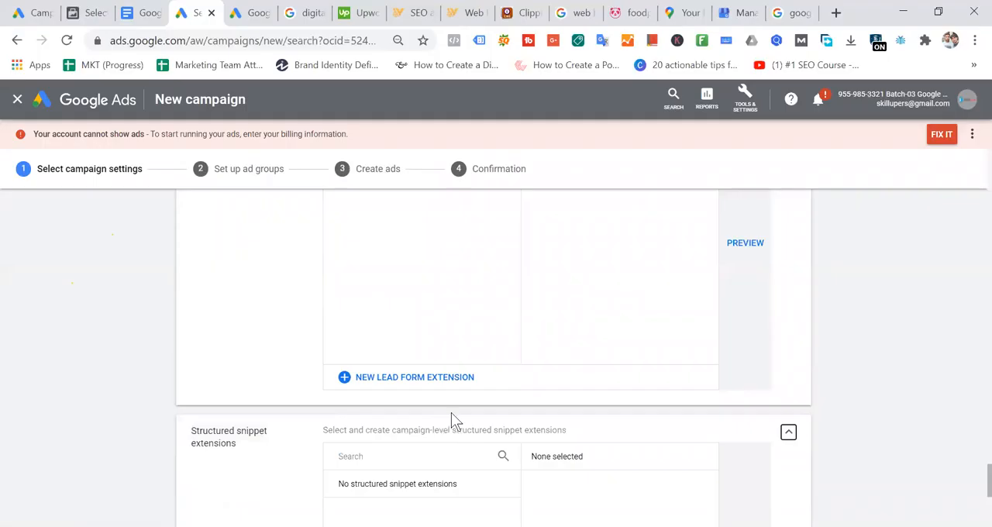
click(424, 384)
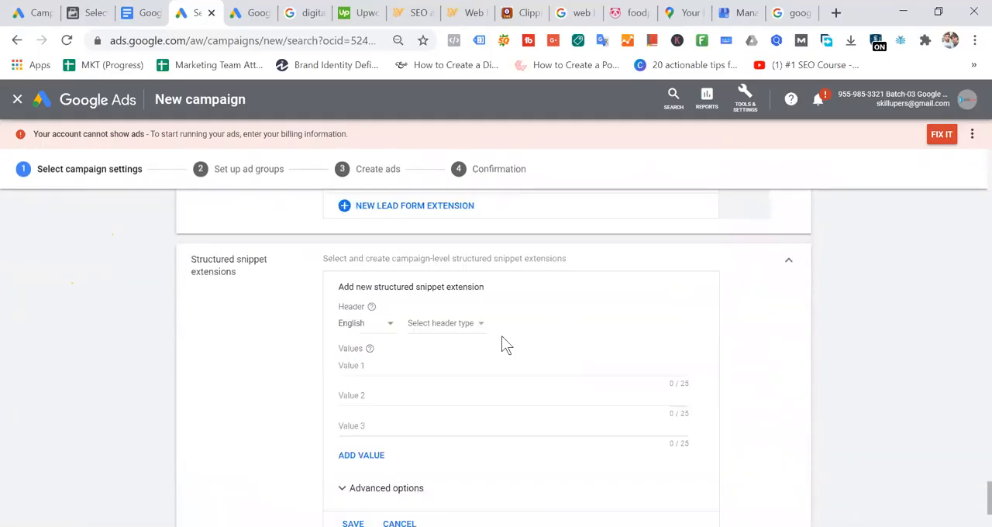
- Set the structured snippet's header type to Brands and review its example values
click(465, 325)
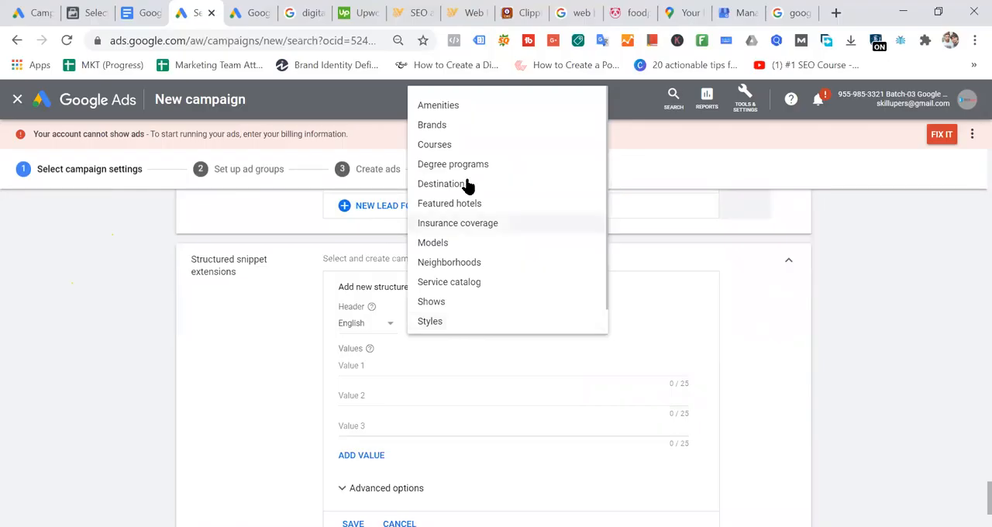
click(454, 127)
scroll(495, 310, down, 1)
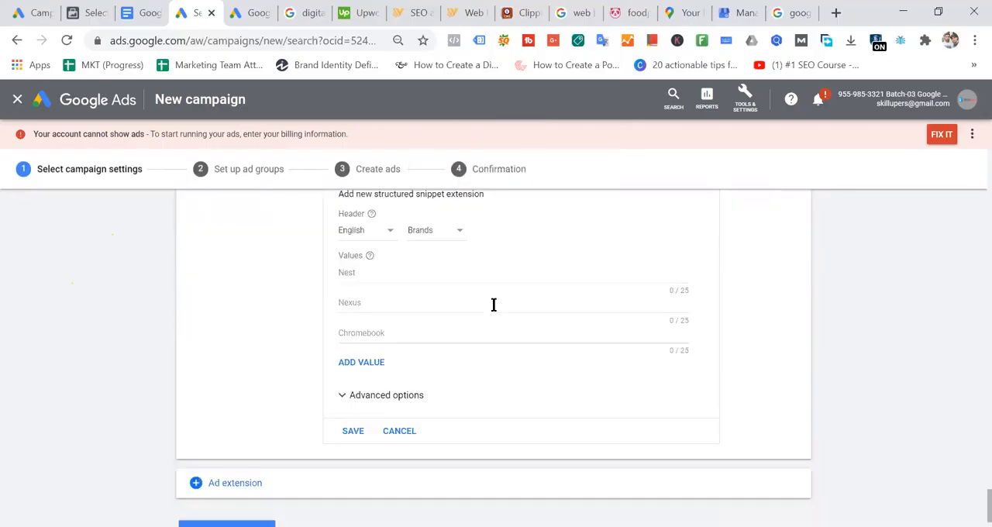
scroll(494, 304, up, 1)
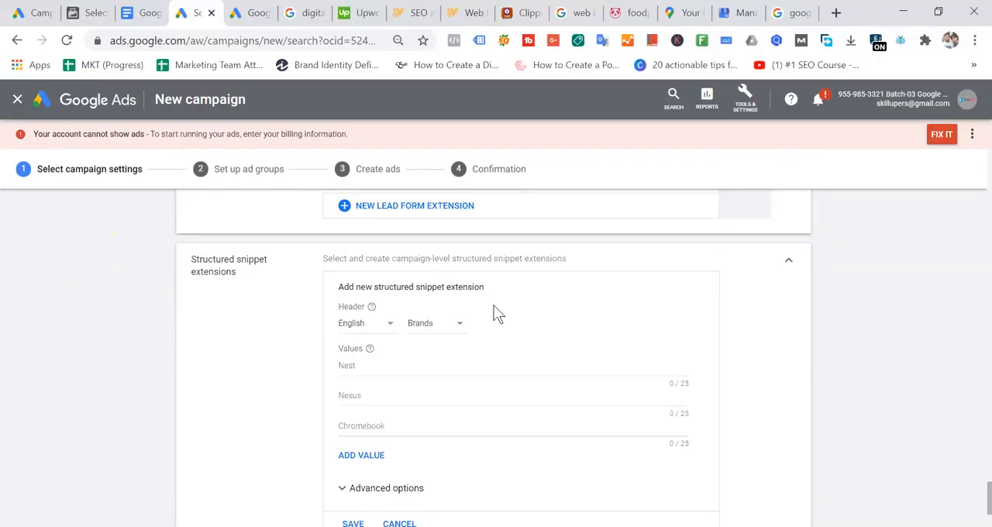
- Change the structured snippet's header type to Courses and look through its three value fields
click(453, 324)
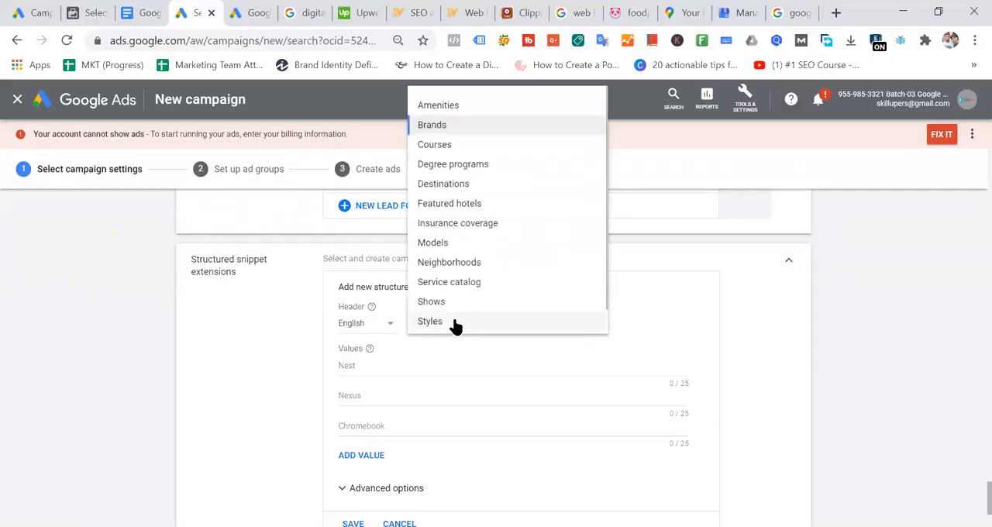
click(443, 146)
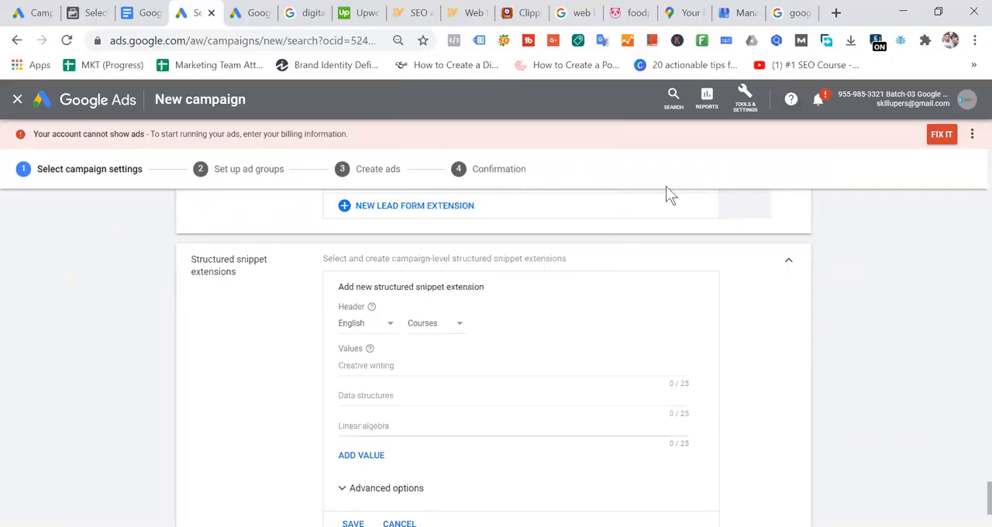
click(421, 366)
click(413, 394)
click(407, 426)
click(400, 404)
click(409, 384)
- Browse the available header types and set the structured snippet's header to Amenities
click(430, 325)
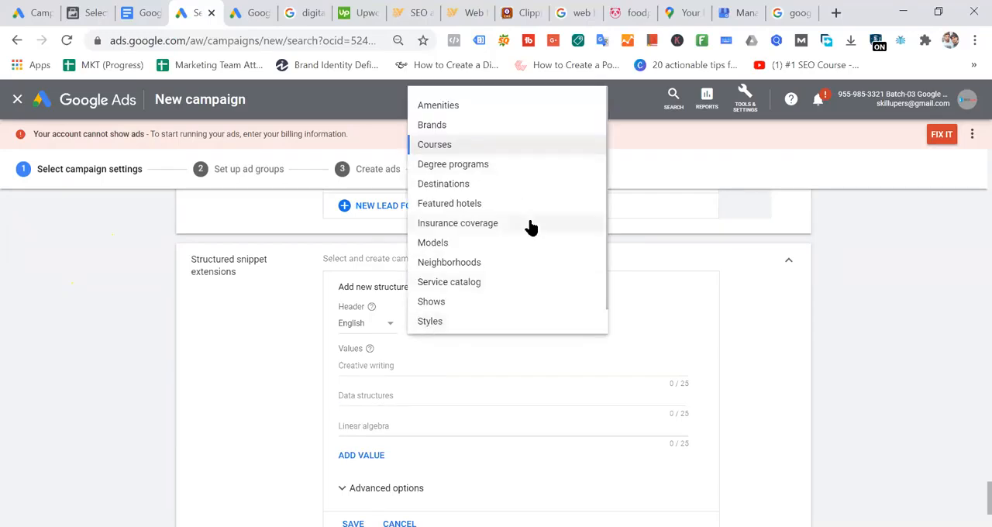
scroll(531, 226, down, 1)
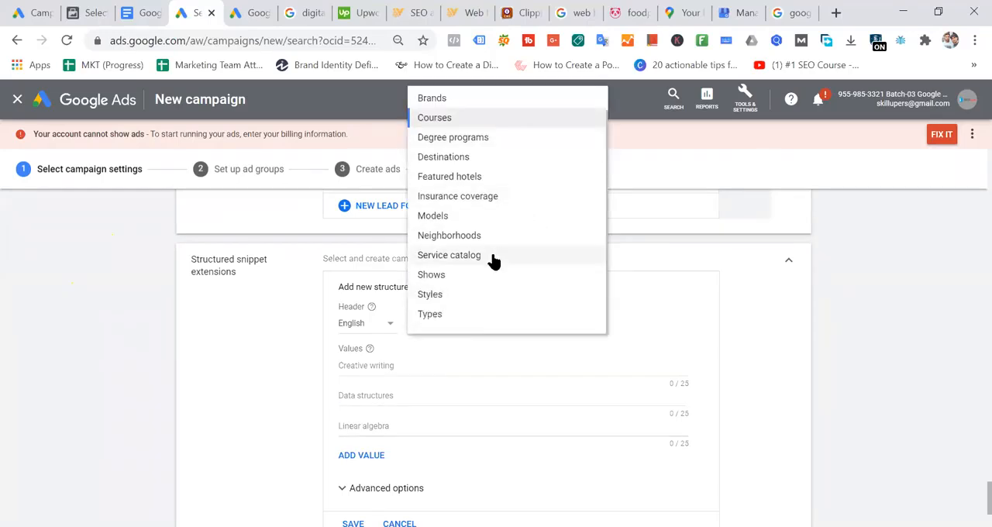
scroll(465, 315, up, 1)
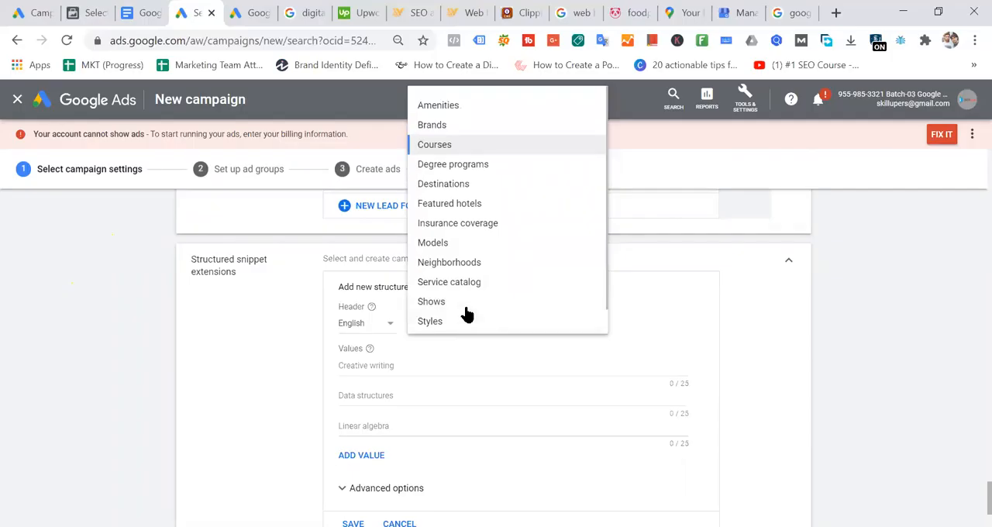
click(454, 113)
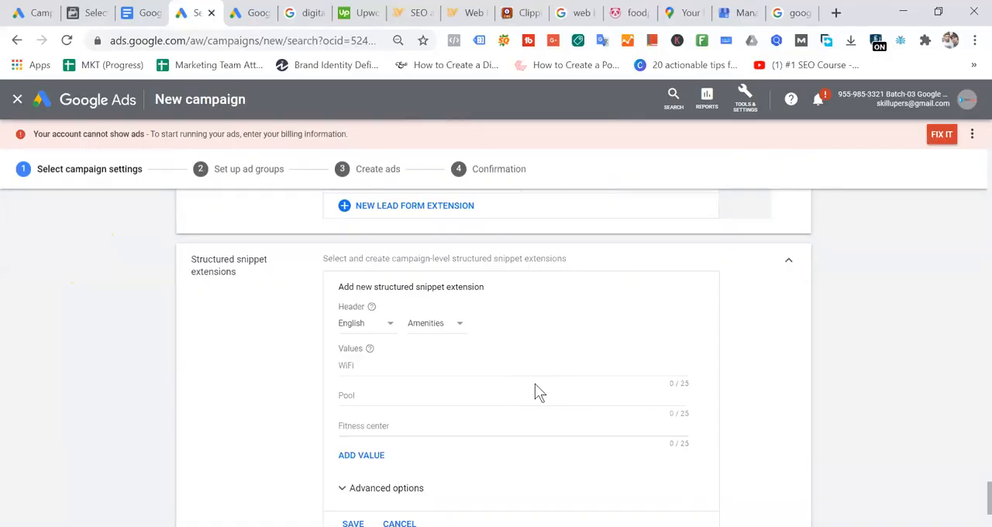
- Change the structured snippet's header type to Shows
click(441, 326)
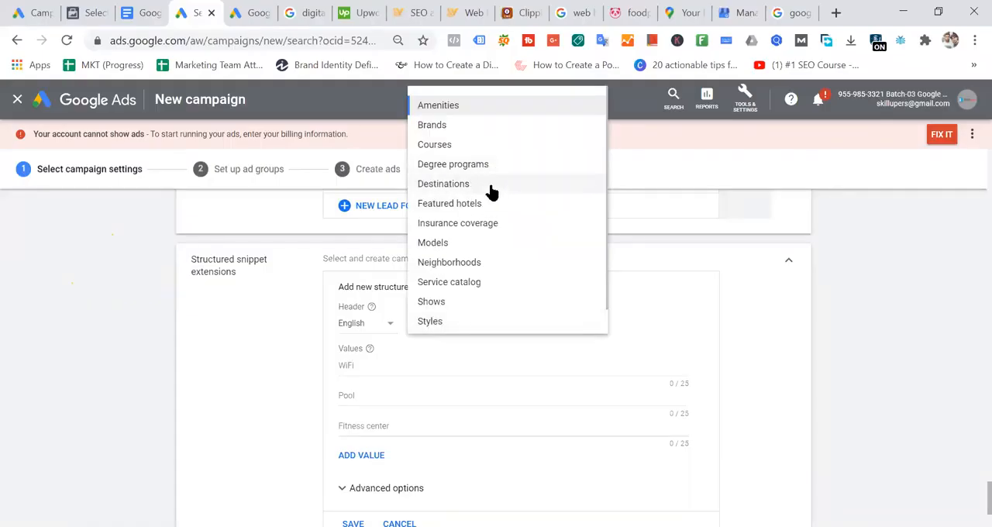
click(460, 305)
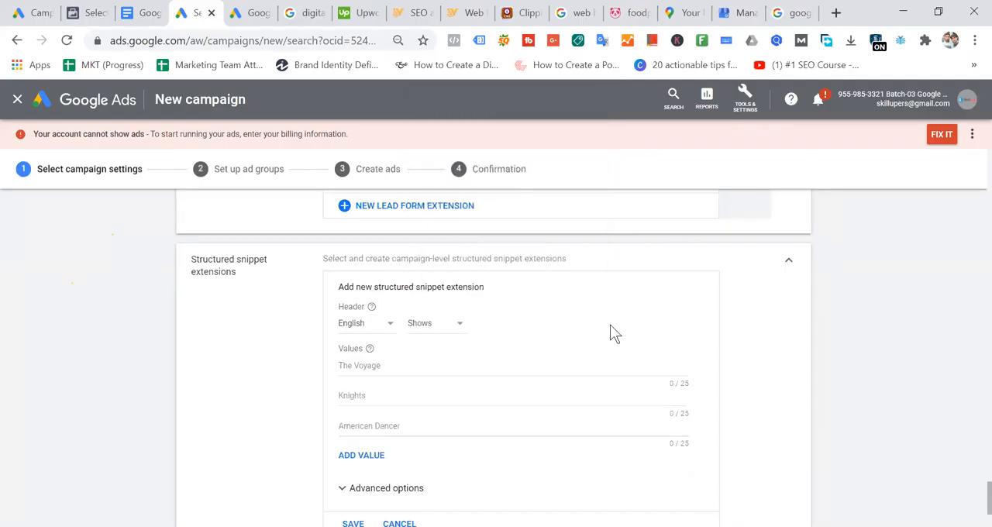
- Change the structured snippet's header type to Service catalog and enter SEO as its first value
click(449, 324)
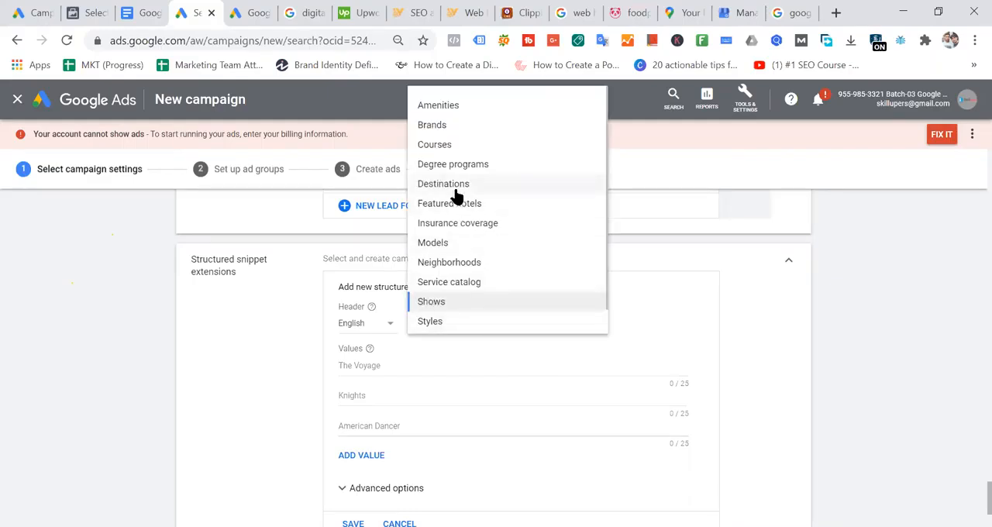
click(455, 282)
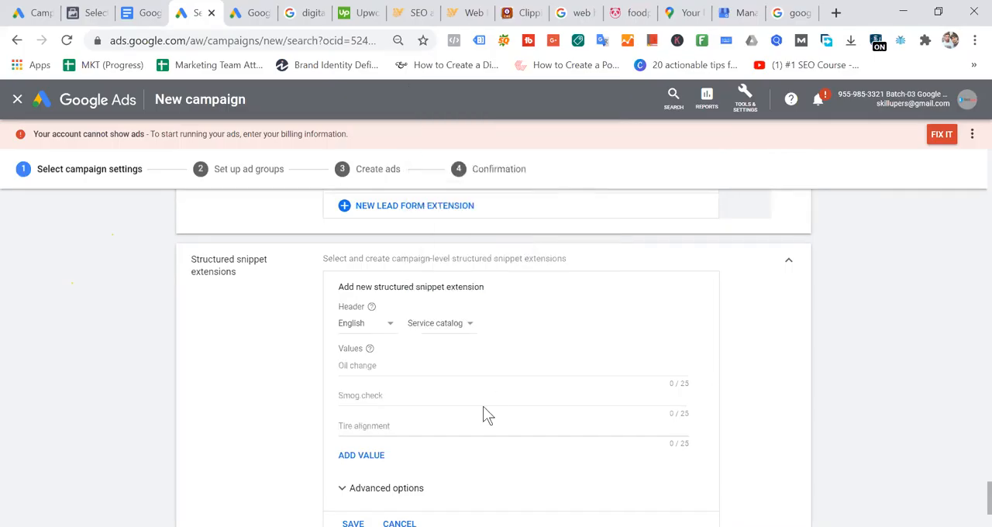
click(400, 364)
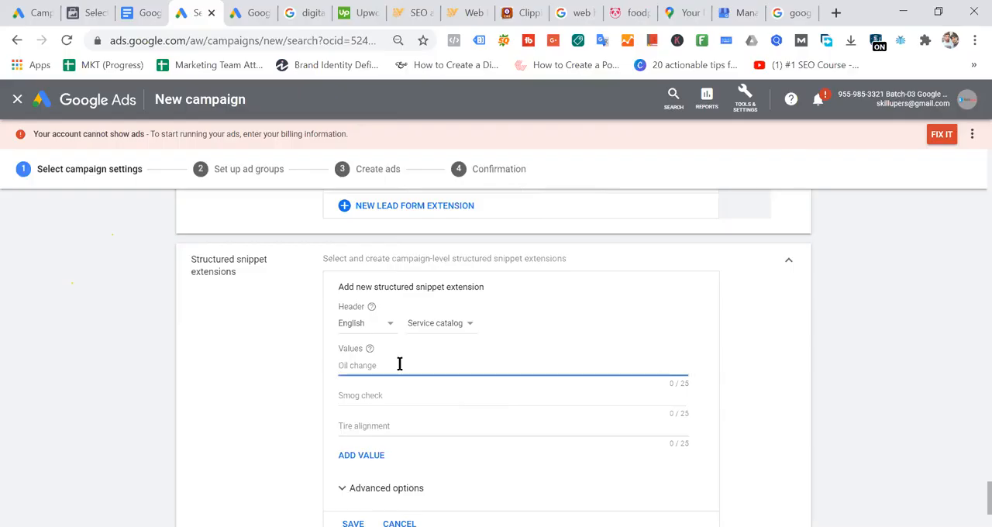
text(SEO)
- Enter "Keywords research" as the structured snippet's second value
click(391, 394)
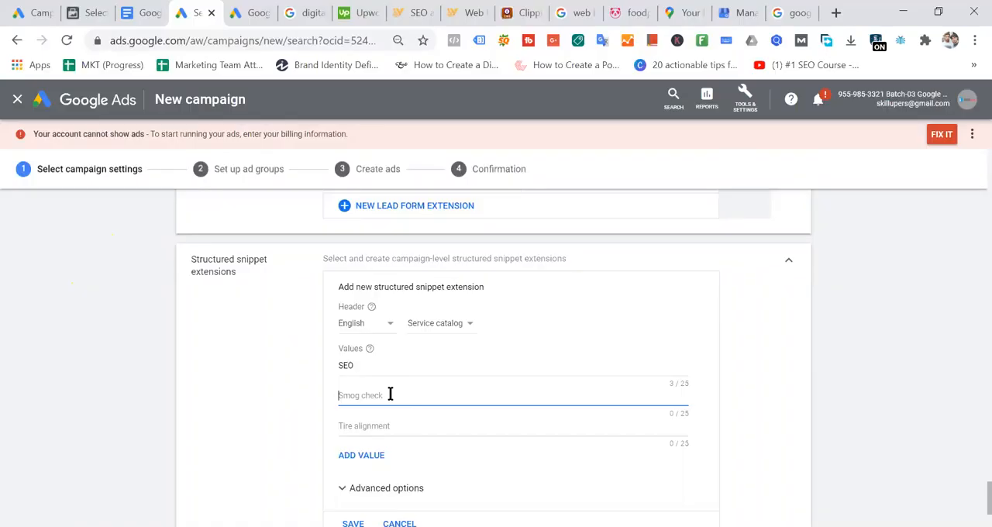
text(Keywords research)
- Enter "Facebook Ads" as the third snippet value and save the structured snippet extension
scroll(543, 345, down, 2)
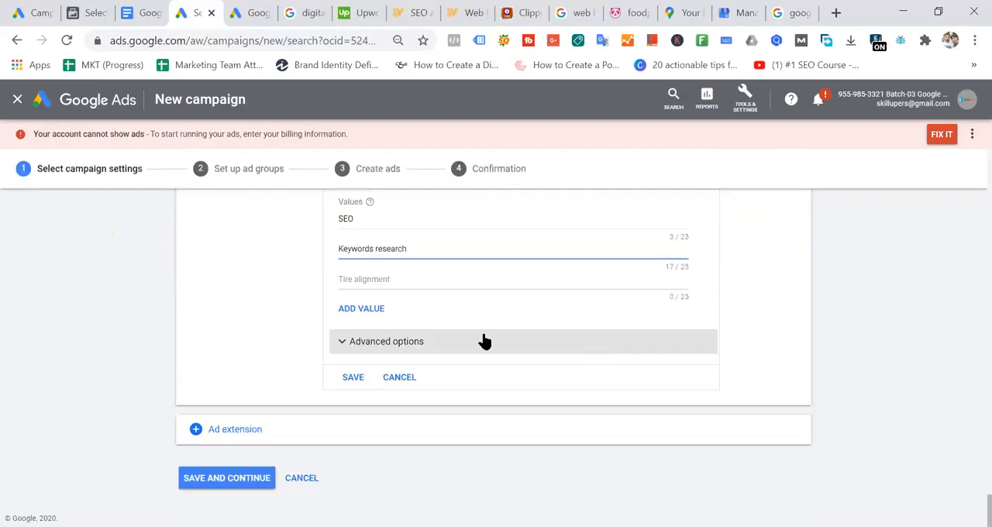
click(368, 380)
click(417, 275)
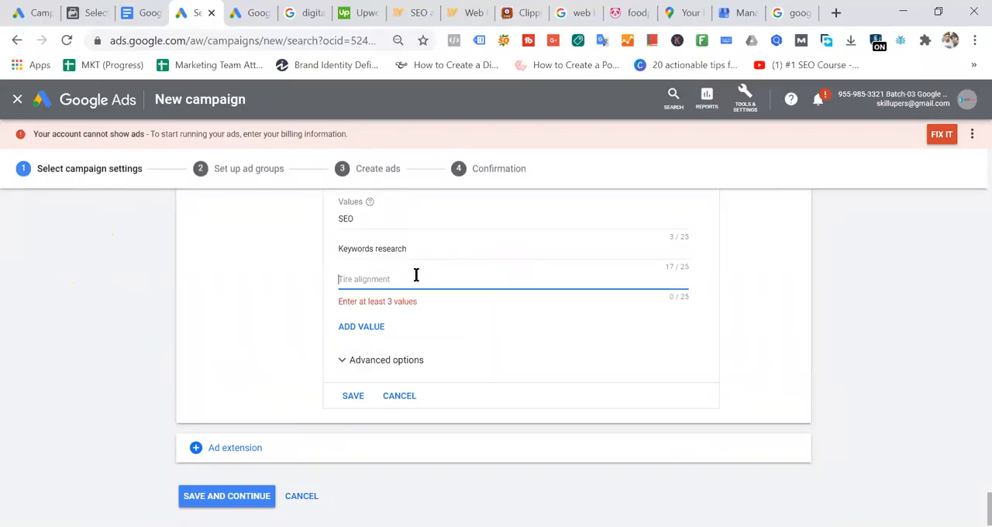
text(Facebook Ads)
click(341, 405)
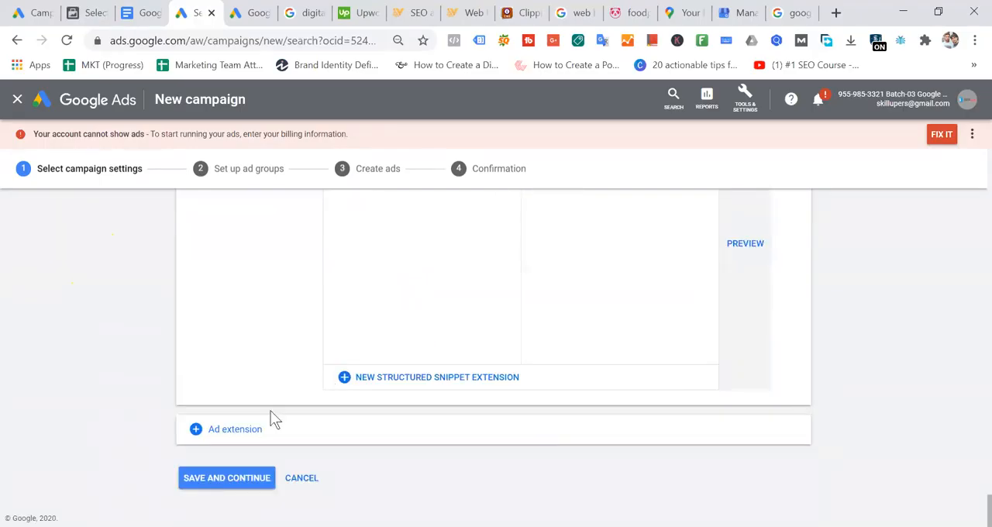
- Save the campaign settings and continue to the ad group setup
click(233, 480)
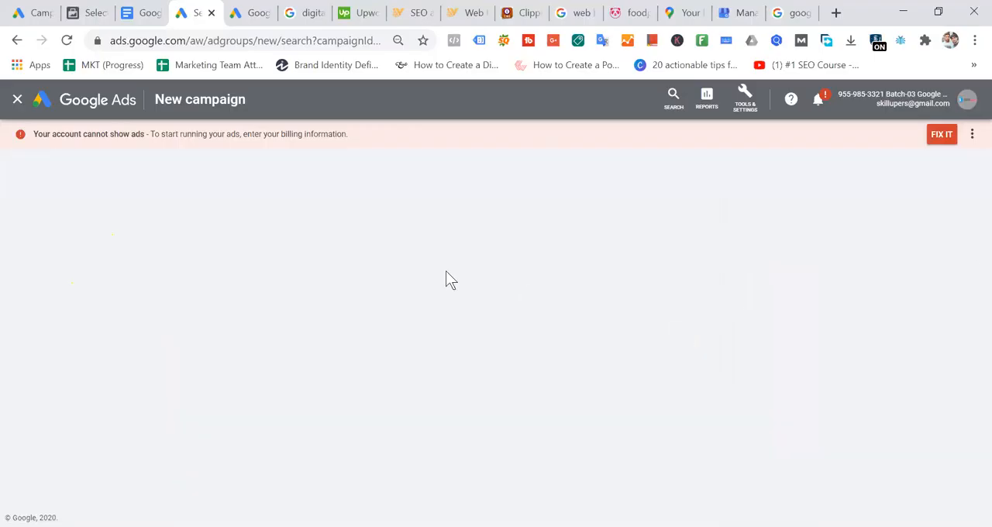
scroll(290, 354, down, 2)
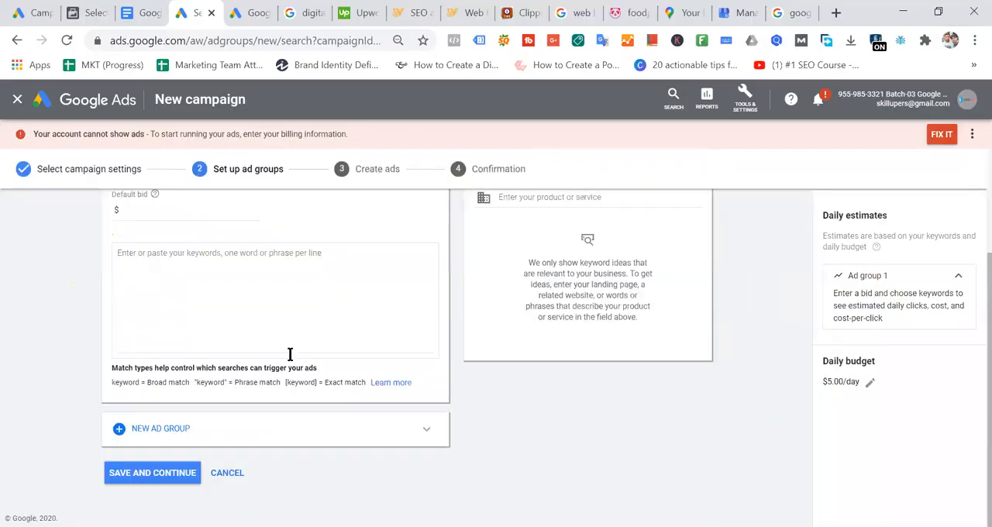
scroll(359, 327, up, 2)
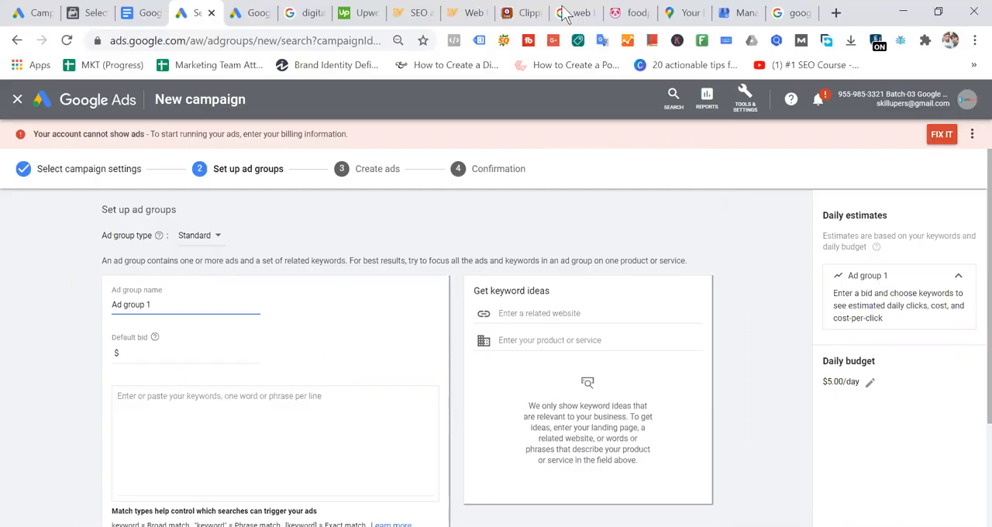
- Switch to the Google Ads Ad Extension document in Google Docs and share it with the copied e-mail addresses as Viewer, including the non-Google account
click(133, 13)
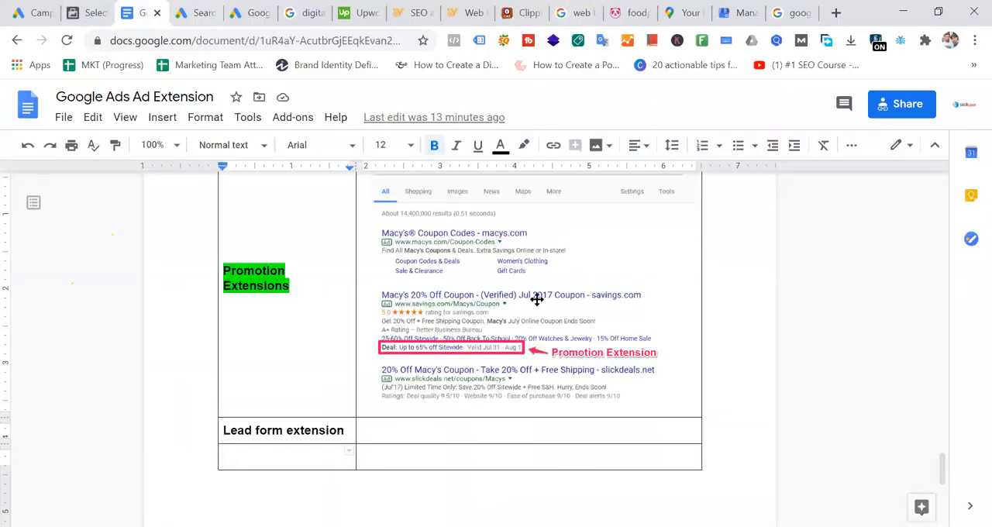
scroll(684, 215, up, 20)
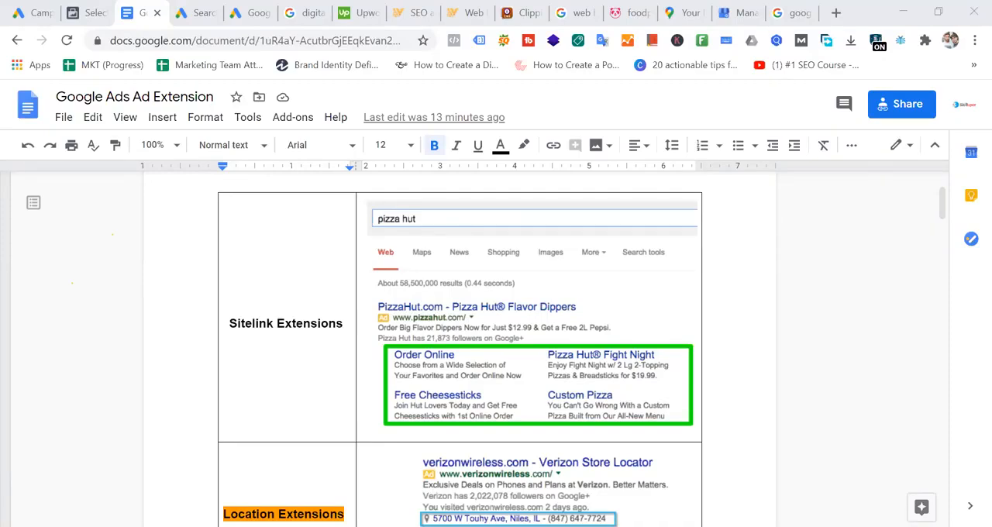
click(904, 105)
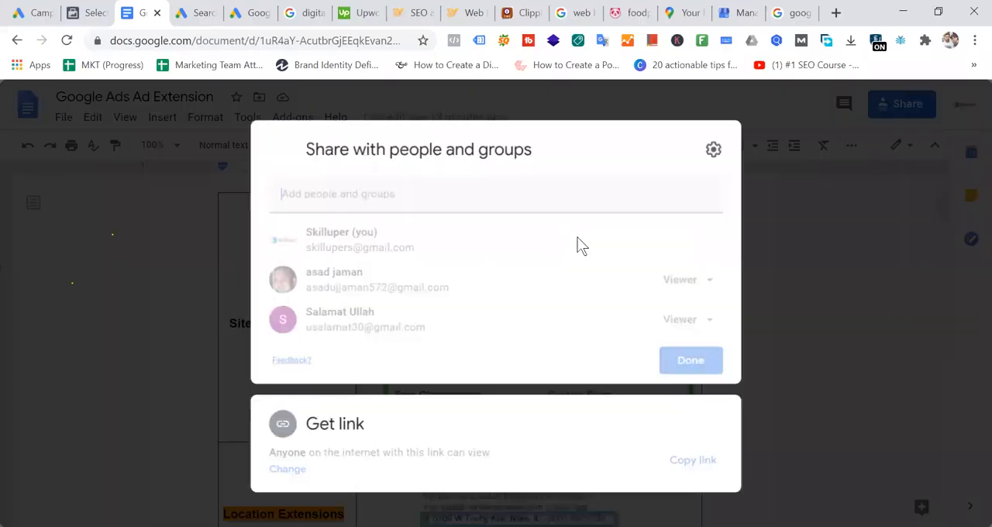
click(507, 193)
key(ctrl+v)
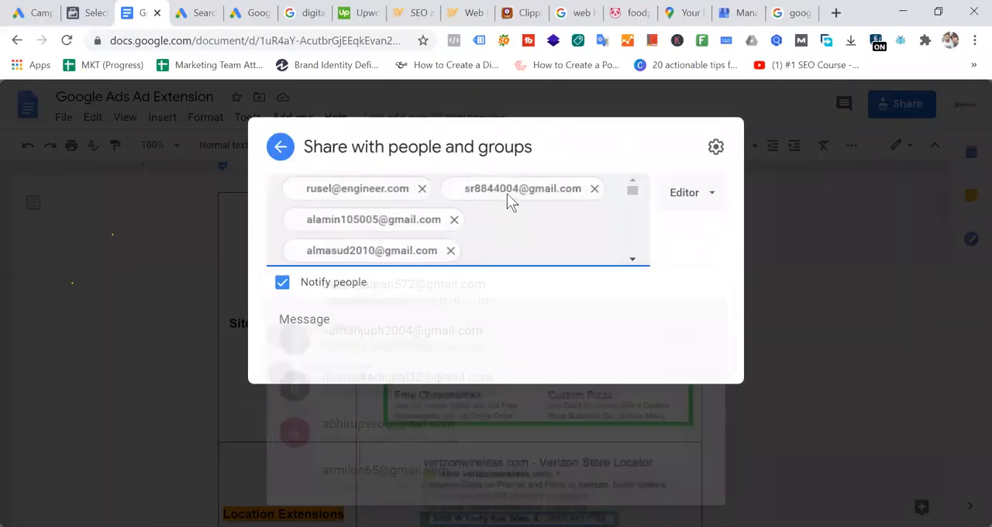
click(696, 196)
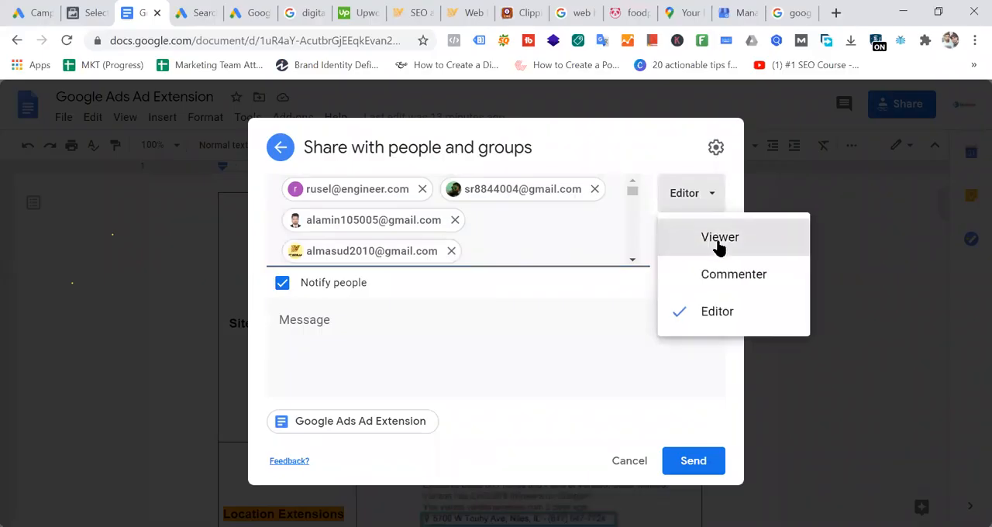
click(715, 241)
click(697, 460)
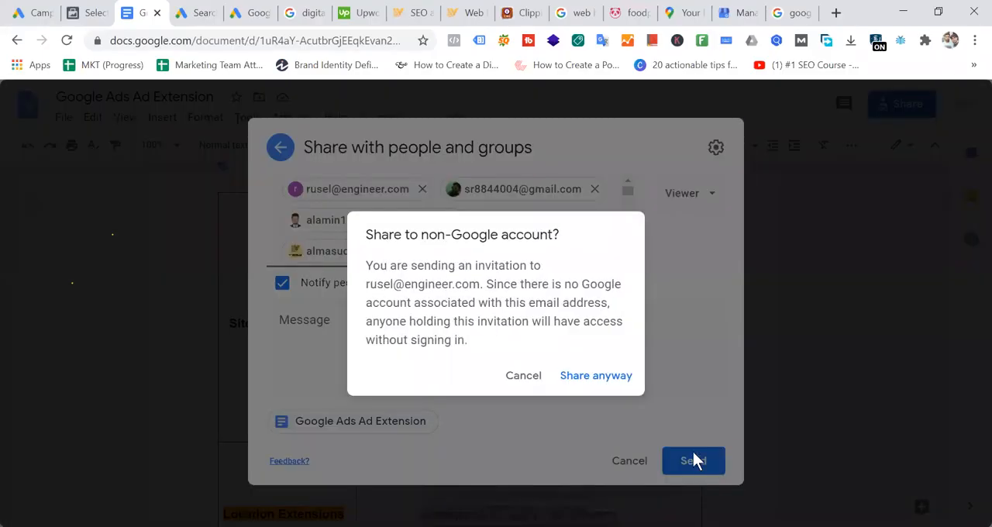
click(611, 382)
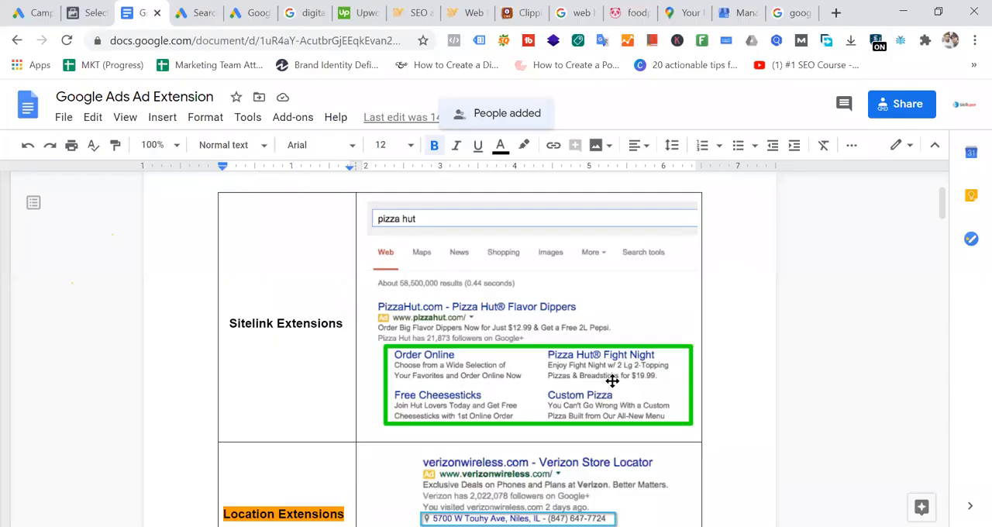
- Skim the shared document, return to the new Google Ads campaign and look over the ad group setup form
scroll(494, 343, up, 2)
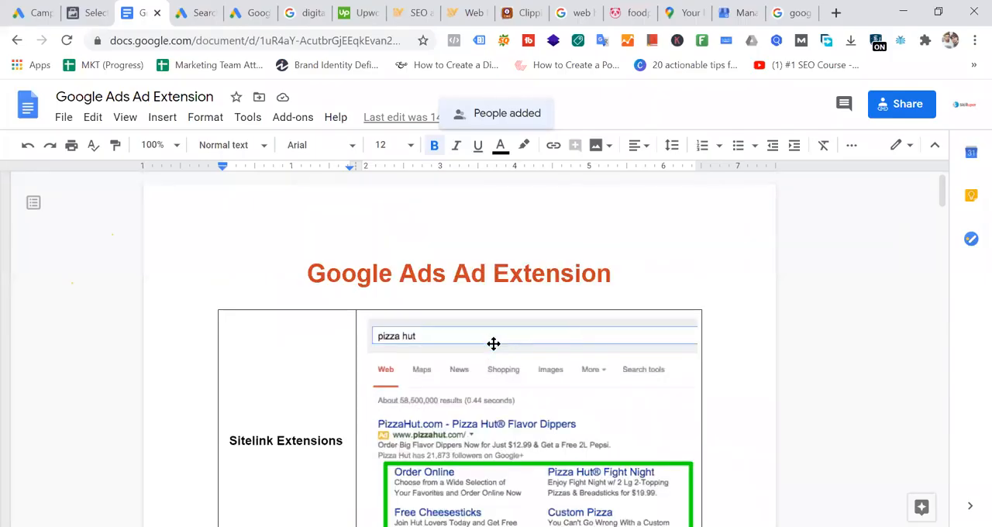
scroll(494, 344, down, 15)
scroll(566, 331, down, 20)
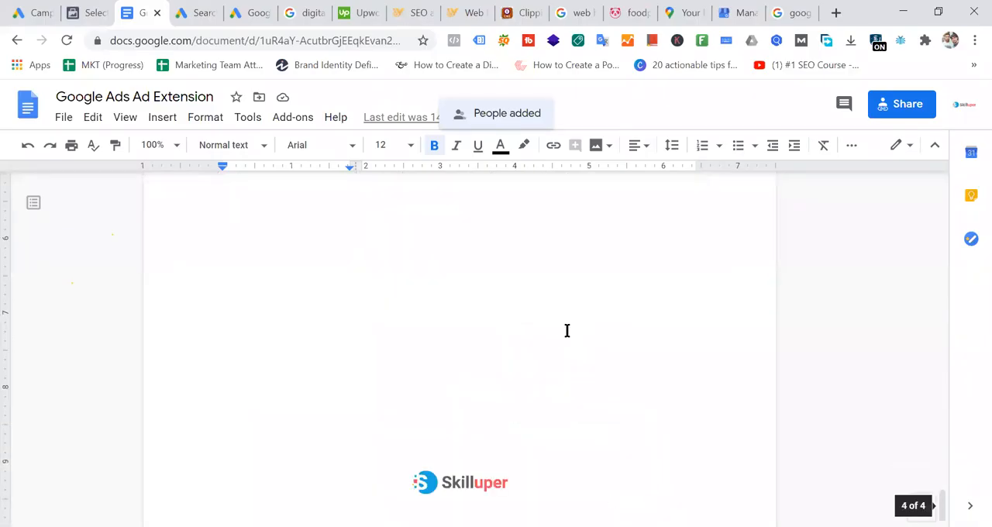
click(200, 13)
scroll(405, 334, down, 3)
scroll(356, 341, up, 3)
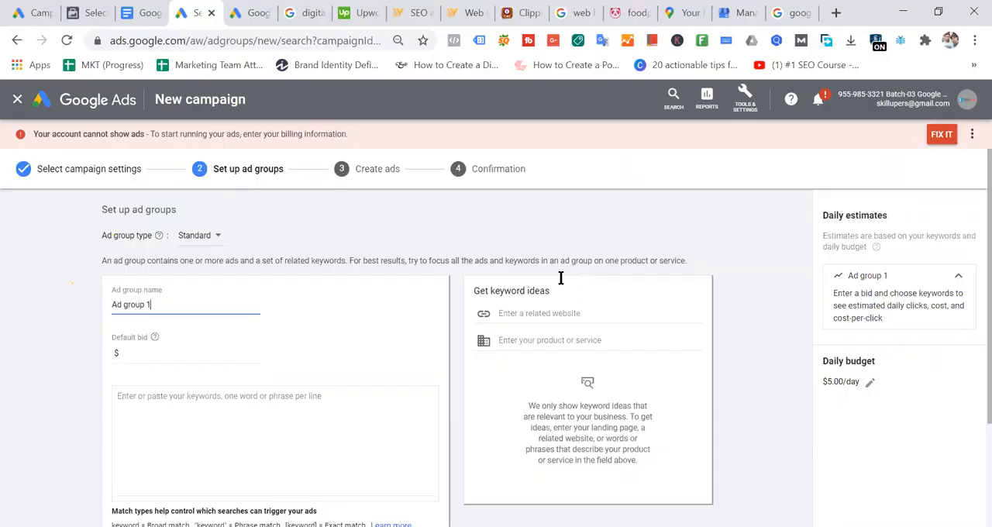
scroll(306, 295, down, 2)
scroll(226, 366, up, 1)
- Examine the ad group's name, default bid and keyword fields
click(218, 357)
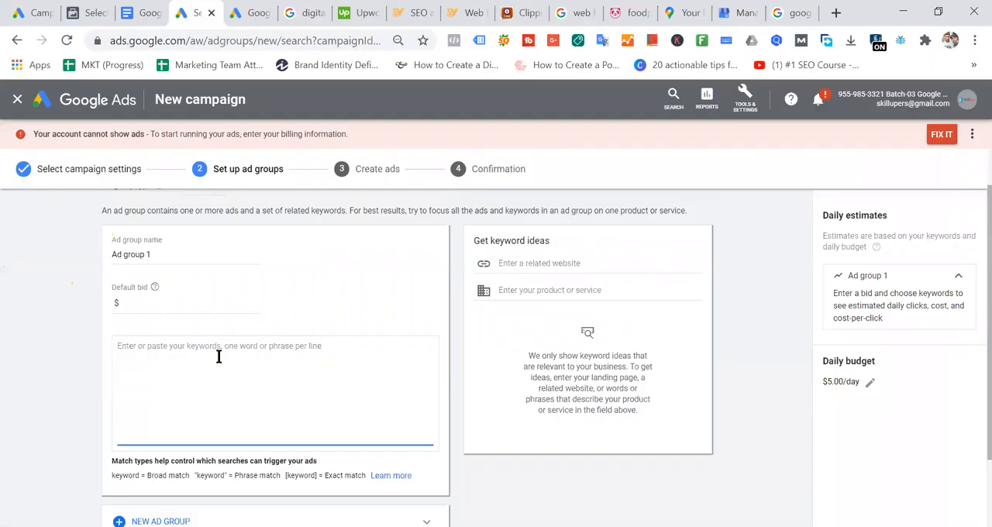
click(168, 302)
click(182, 257)
click(209, 359)
scroll(271, 374, down, 2)
scroll(272, 374, up, 2)
scroll(290, 372, up, 1)
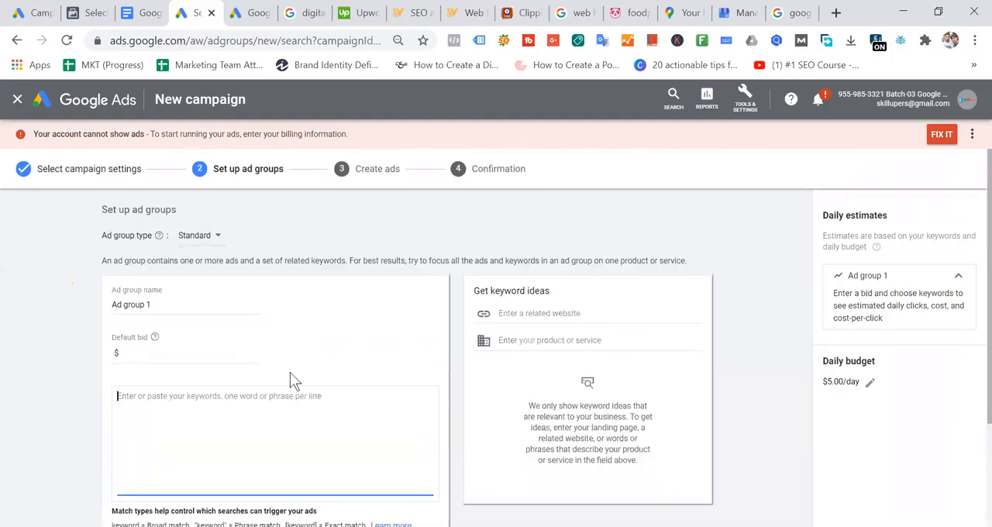
scroll(288, 372, down, 2)
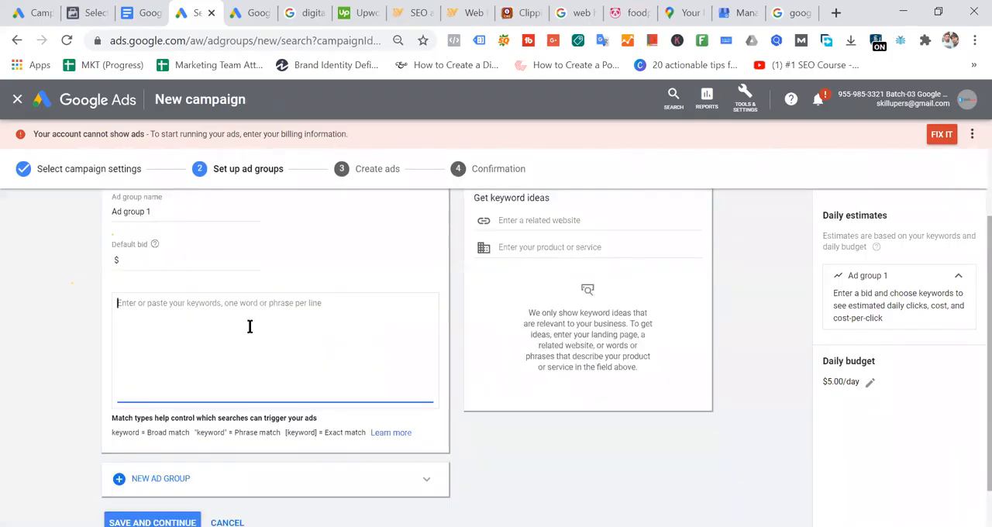
scroll(248, 326, up, 1)
click(157, 352)
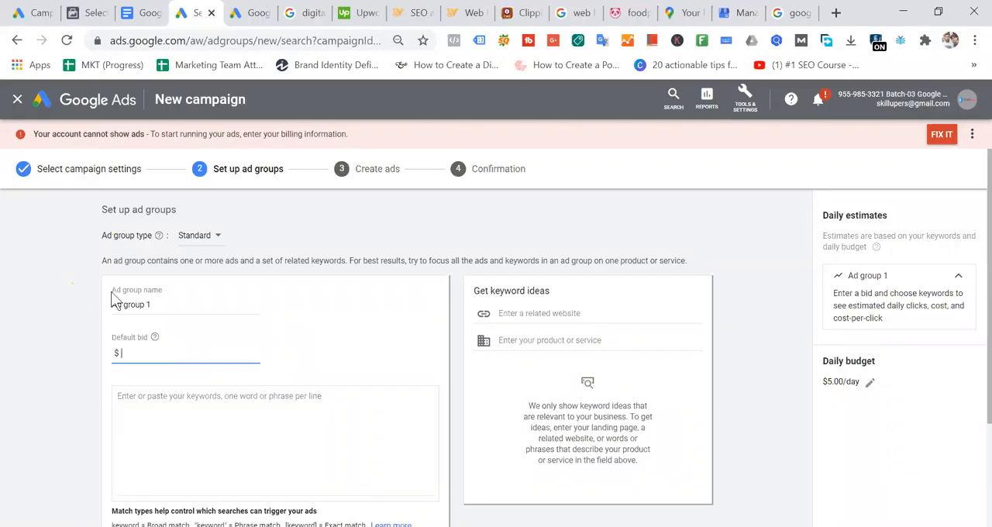
click(144, 400)
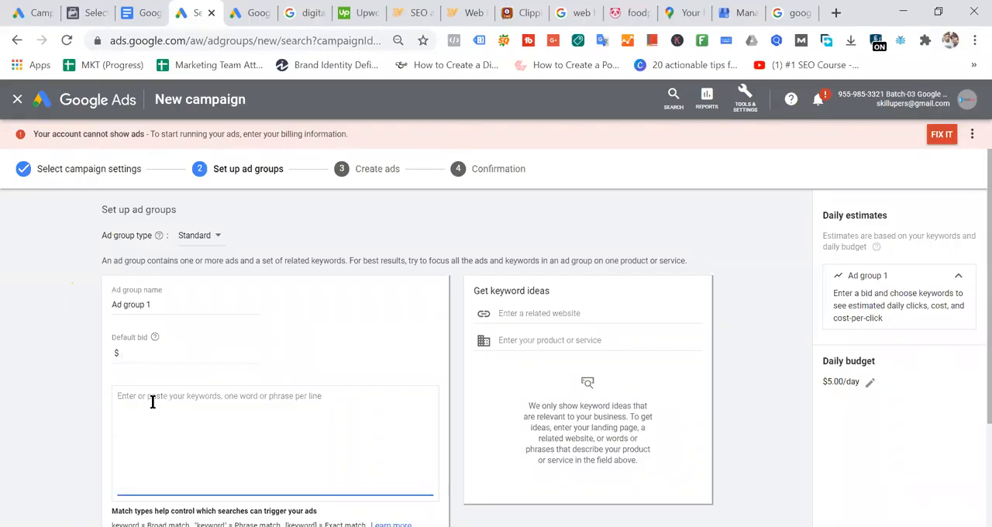
click(140, 350)
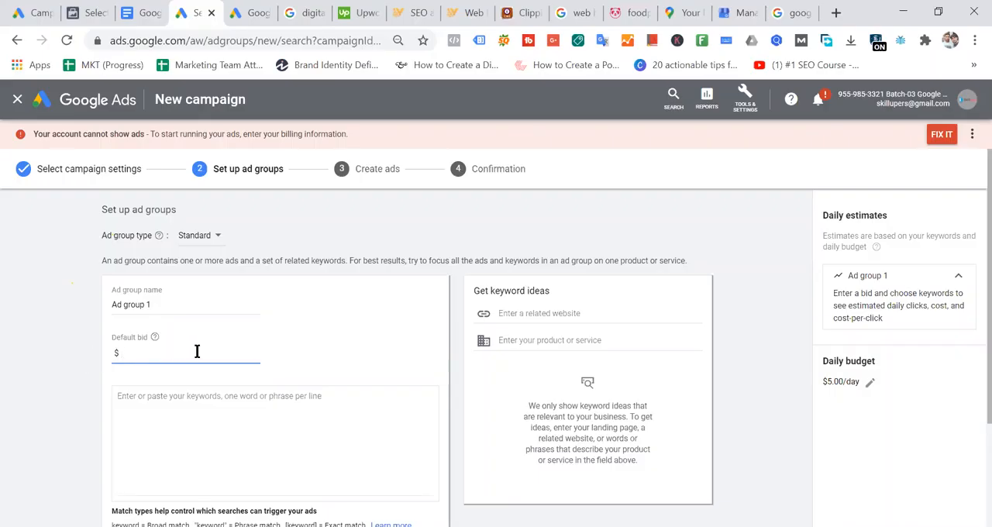
- Review the keyword entry area and its notes on broad, phrase and exact match types
scroll(197, 352, down, 2)
scroll(270, 361, up, 2)
scroll(289, 345, down, 2)
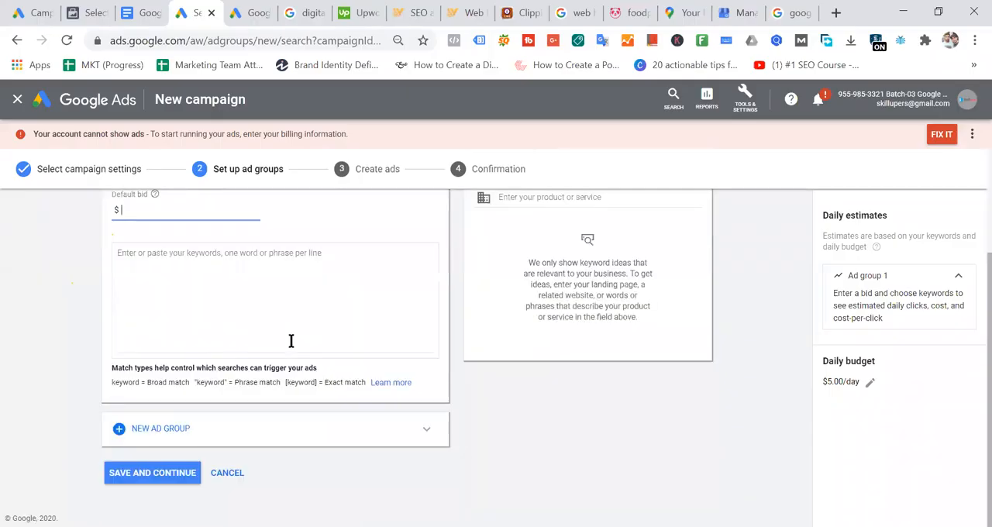
scroll(290, 341, up, 2)
scroll(290, 342, down, 1)
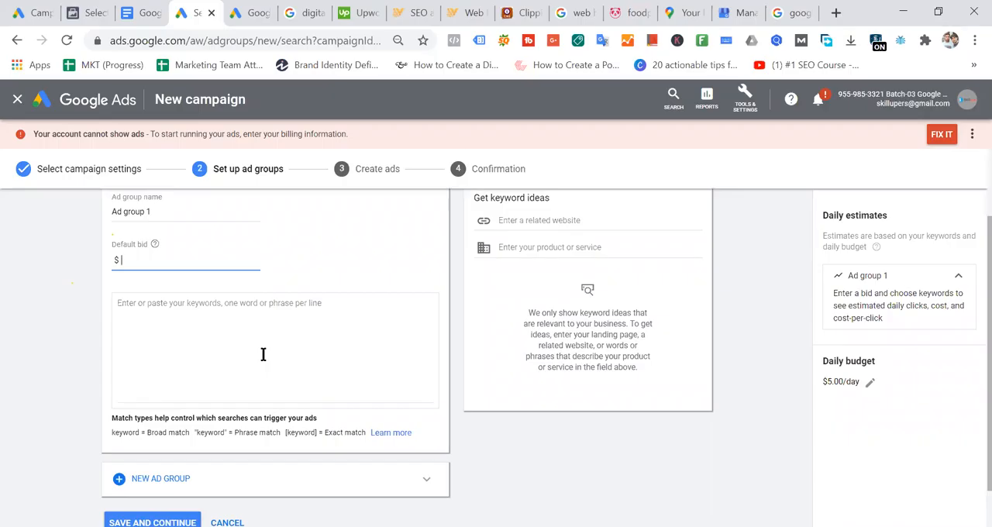
scroll(263, 354, up, 1)
click(199, 402)
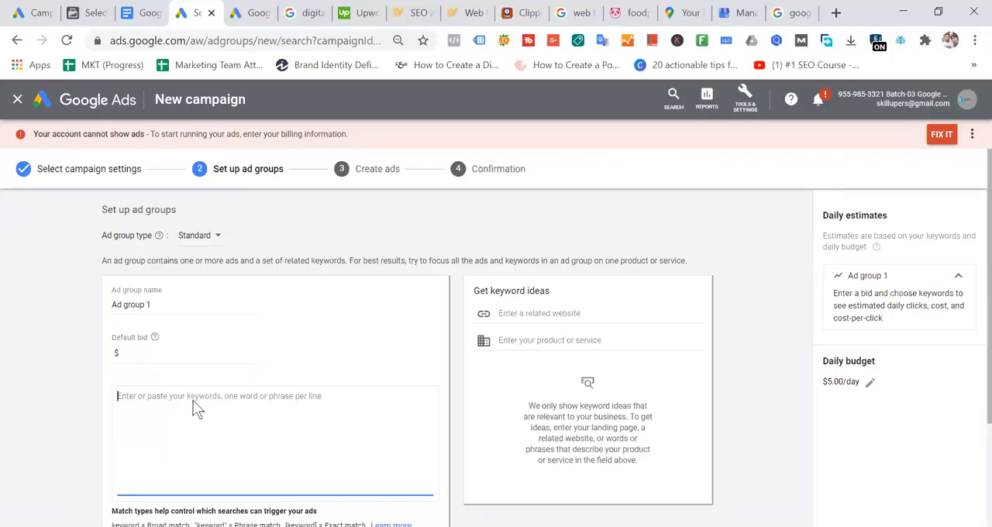
scroll(196, 410, down, 2)
drag(111, 367, 335, 378)
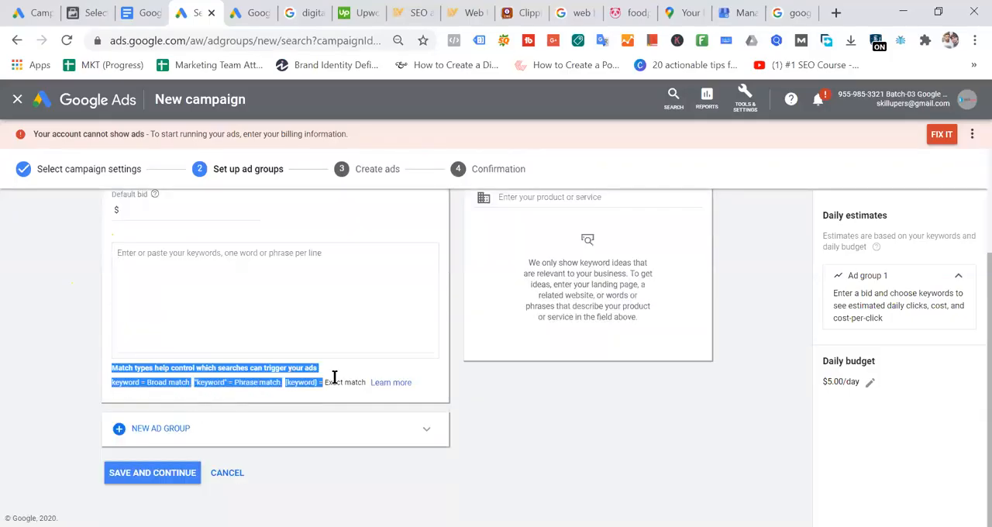
scroll(363, 317, up, 2)
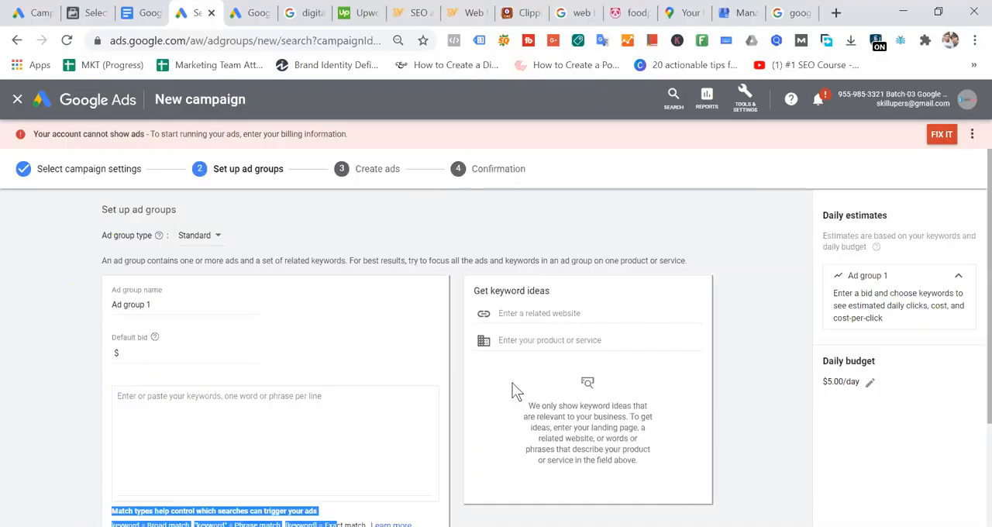
- Open the Web traffic - Care Profit campaign in the other Google Ads account to view its ad groups, and dismiss the recommendations notice
click(35, 12)
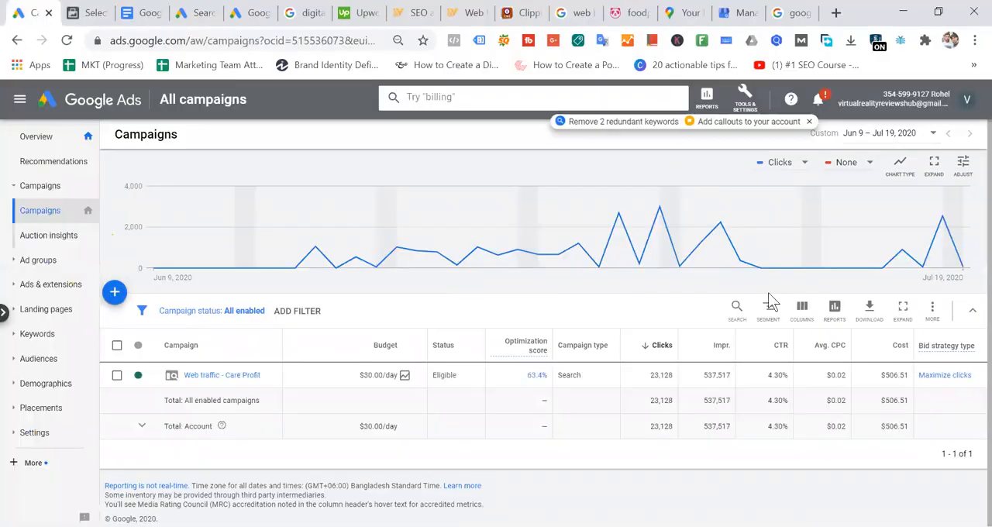
click(233, 378)
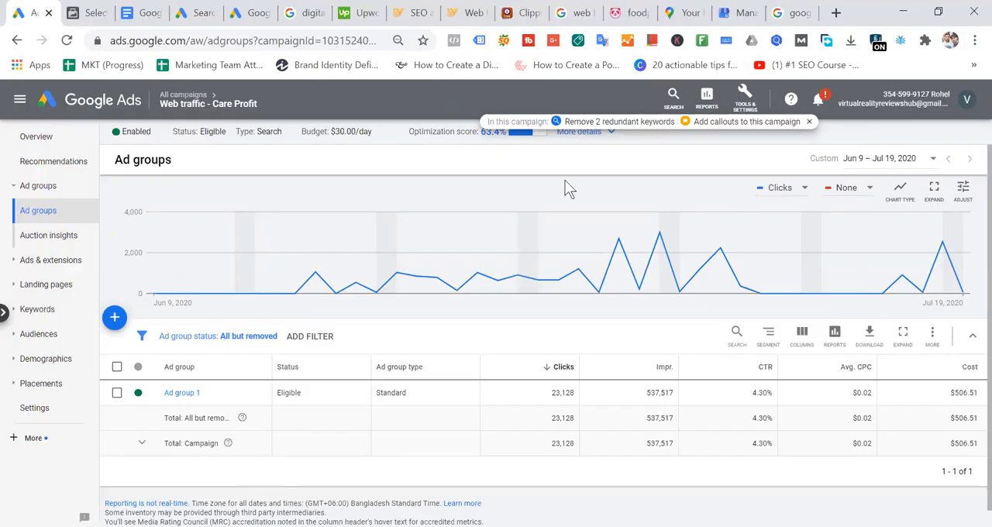
mouse_move(334, 229)
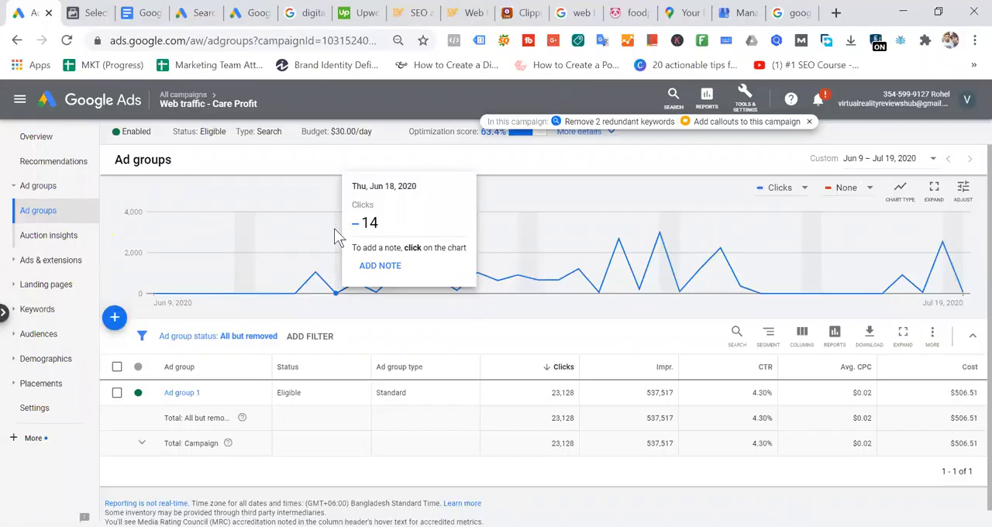
click(809, 122)
- Switch to Google My Business, open the Dammam furniture store's dashboard and view its live business website
click(736, 12)
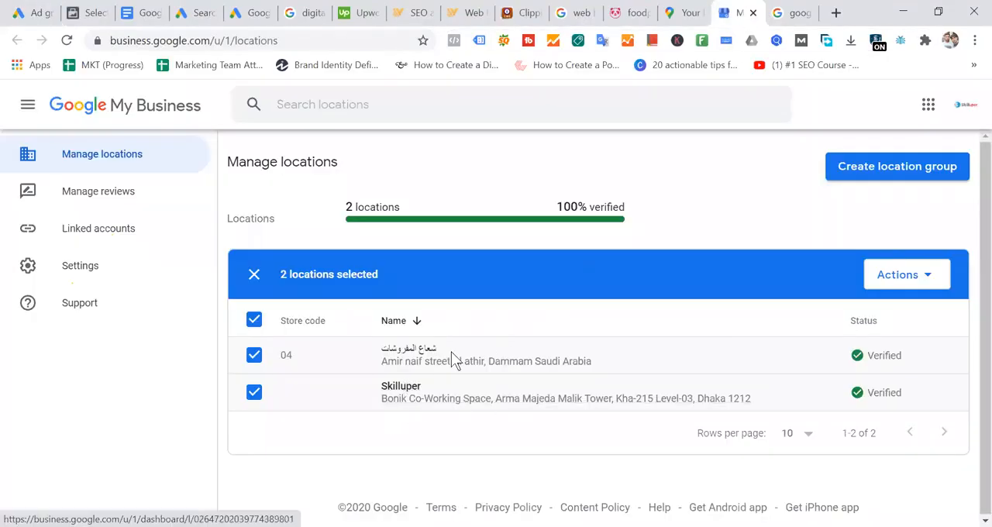
click(481, 361)
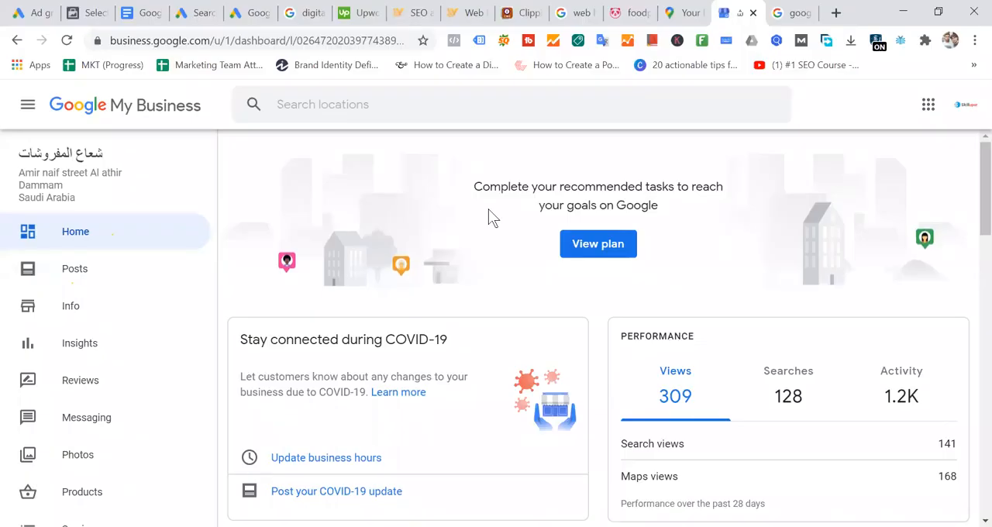
click(18, 44)
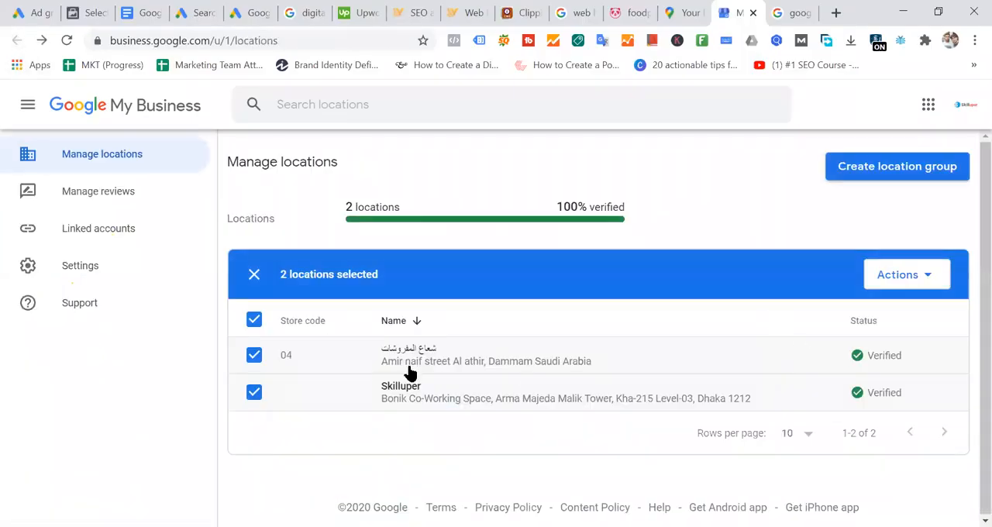
click(502, 360)
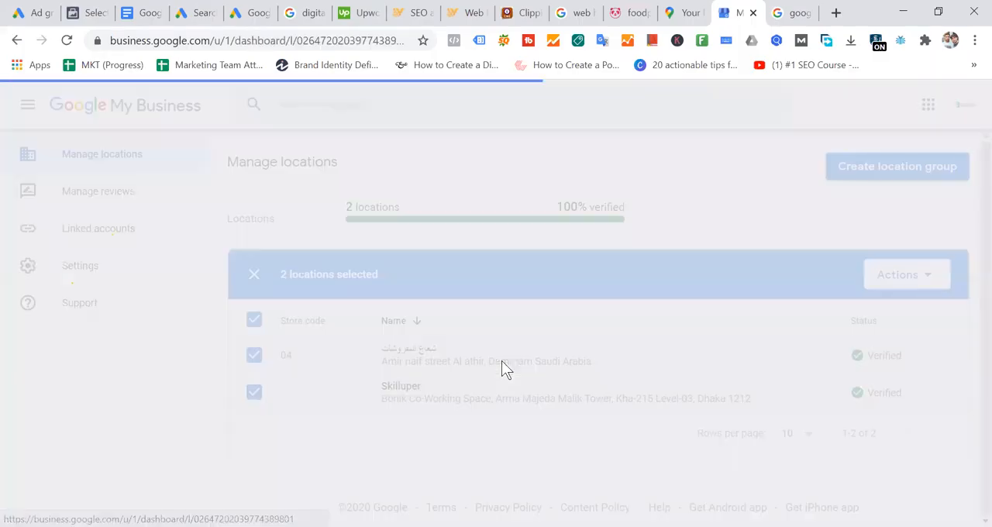
scroll(168, 317, down, 2)
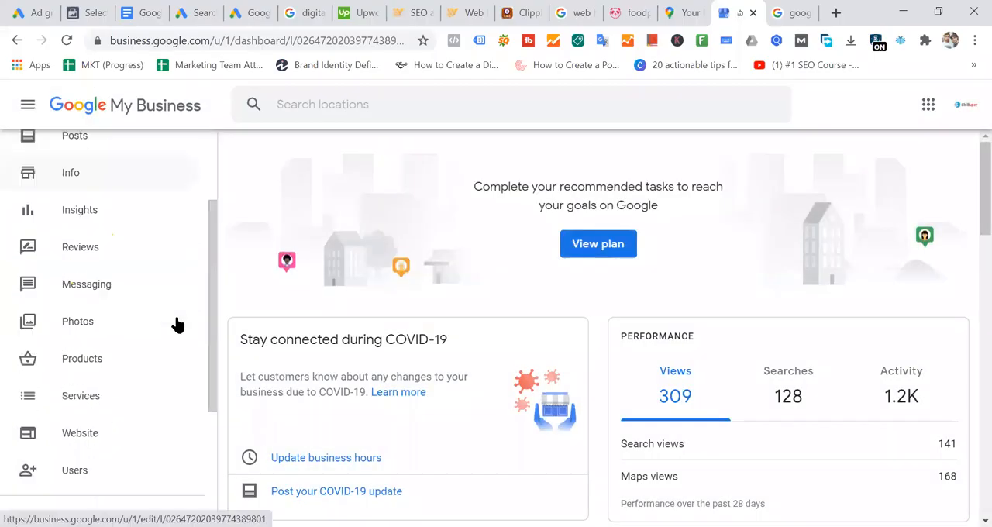
click(91, 414)
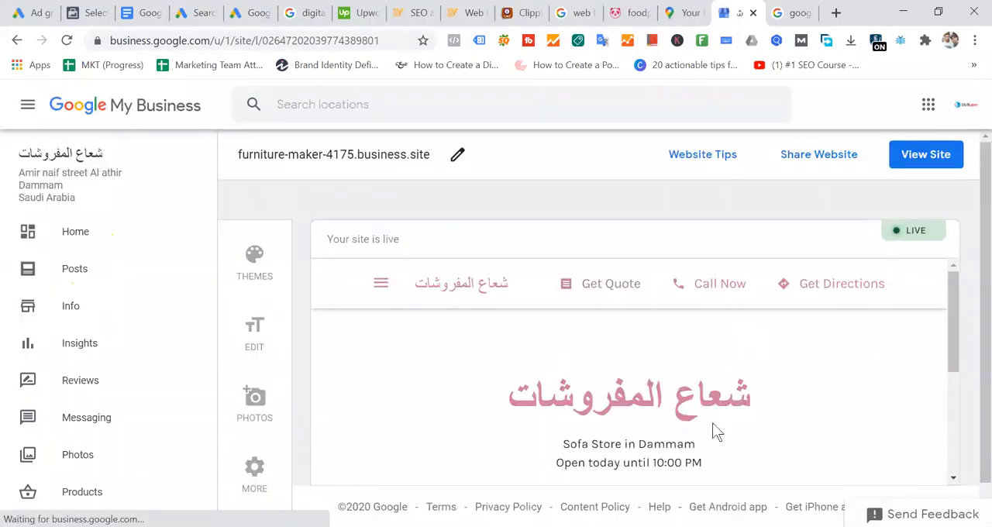
click(928, 155)
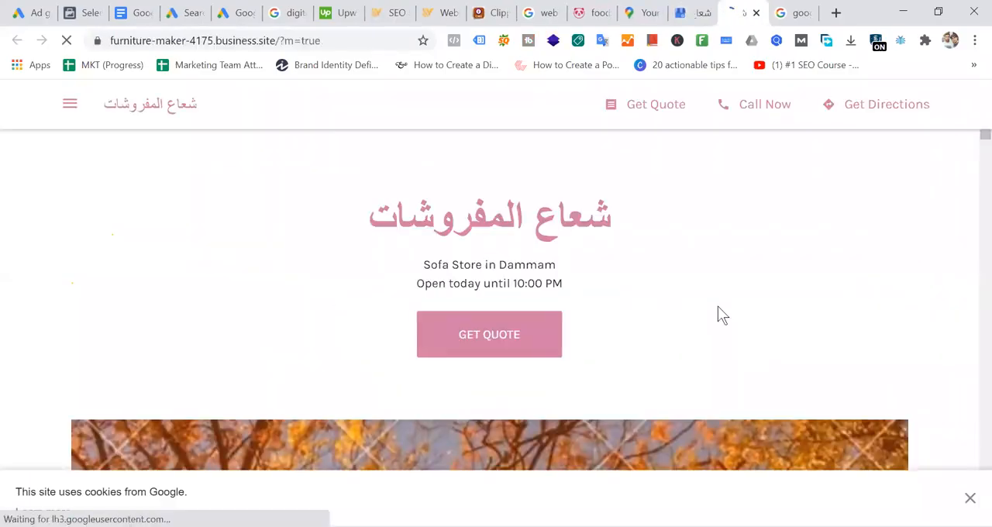
- Browse the sofa and upholstery photo gallery on the furniture store's website
scroll(718, 306, down, 15)
scroll(718, 315, down, 8)
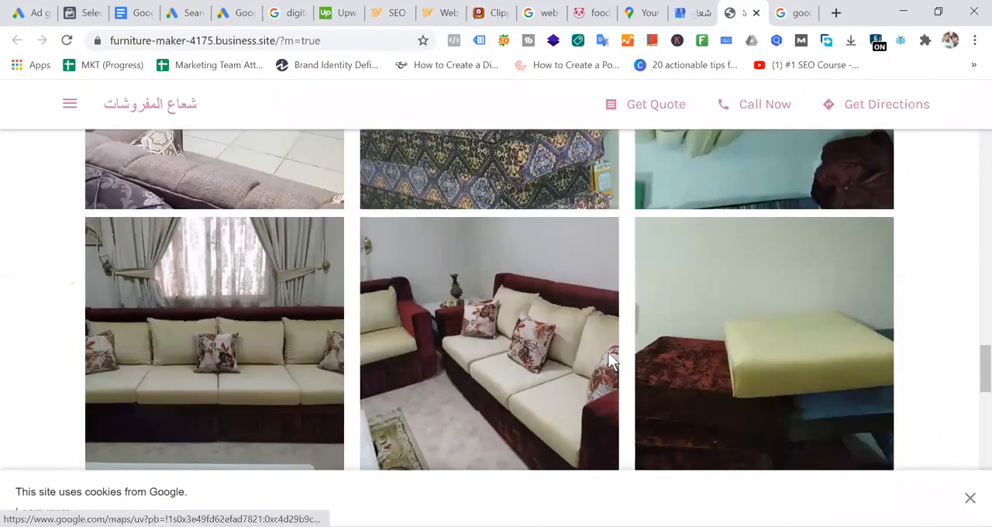
scroll(578, 275, up, 6)
scroll(543, 372, down, 5)
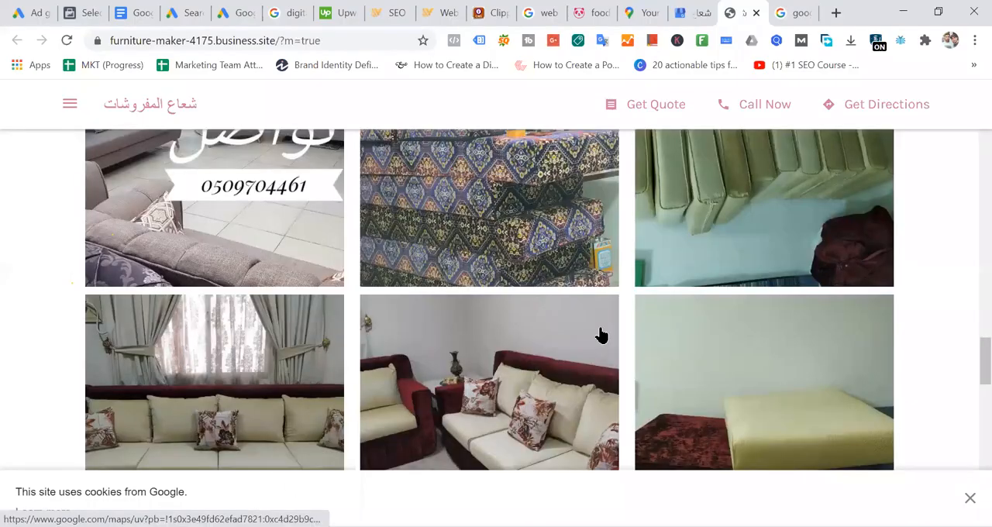
scroll(602, 335, down, 5)
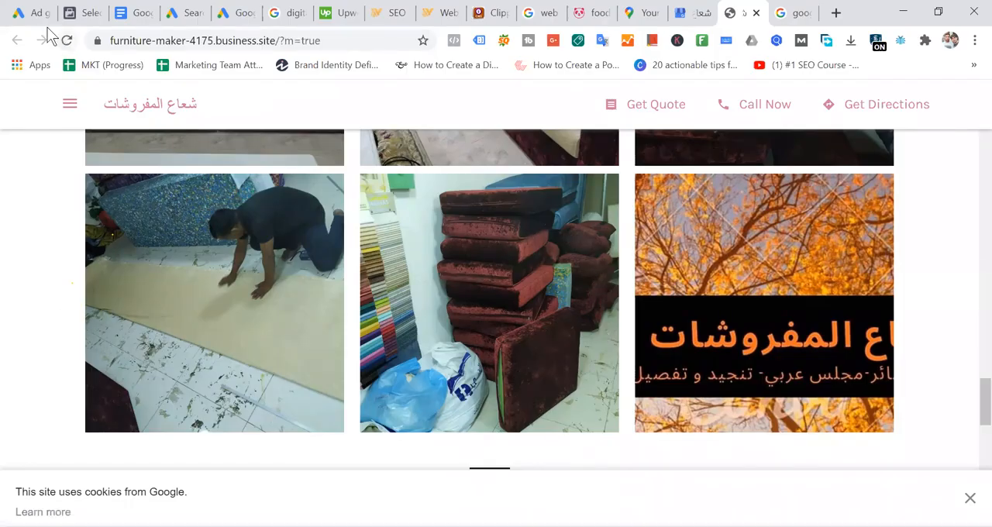
- Return to the Web traffic - Care Profit campaign in Google Ads and view its sitelink extensions
click(27, 11)
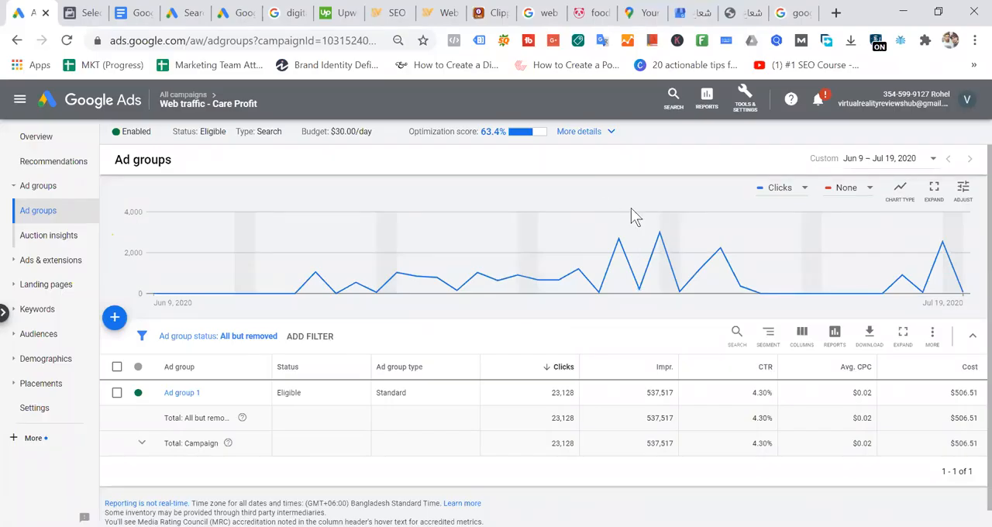
click(49, 260)
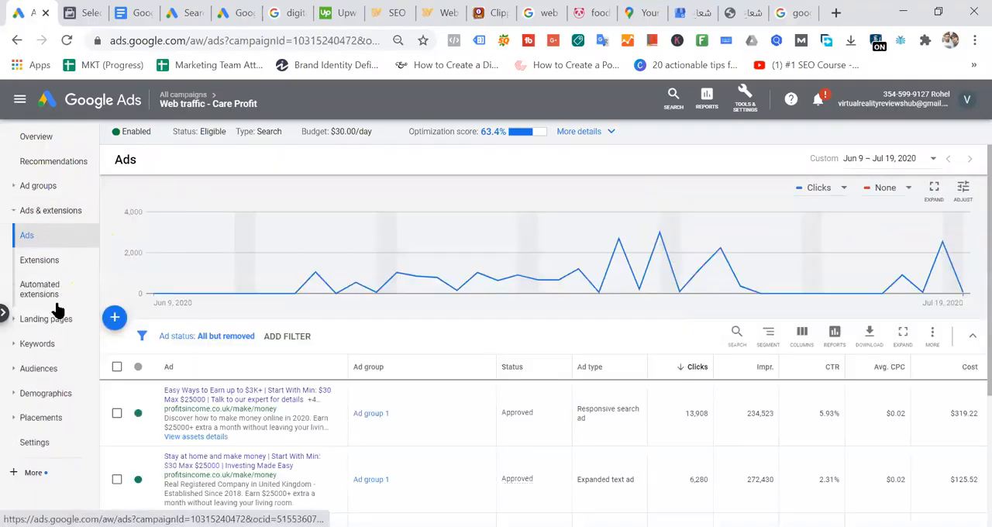
click(49, 262)
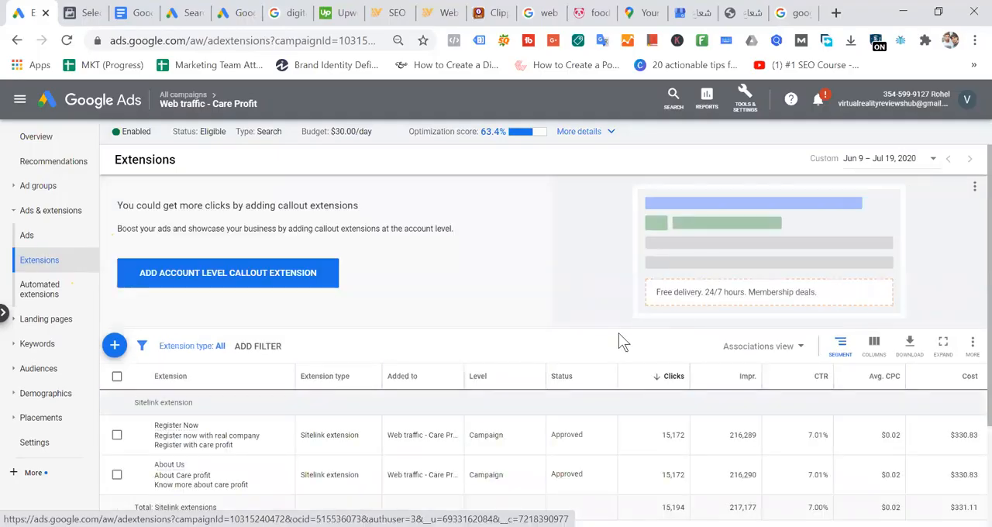
scroll(667, 356, down, 2)
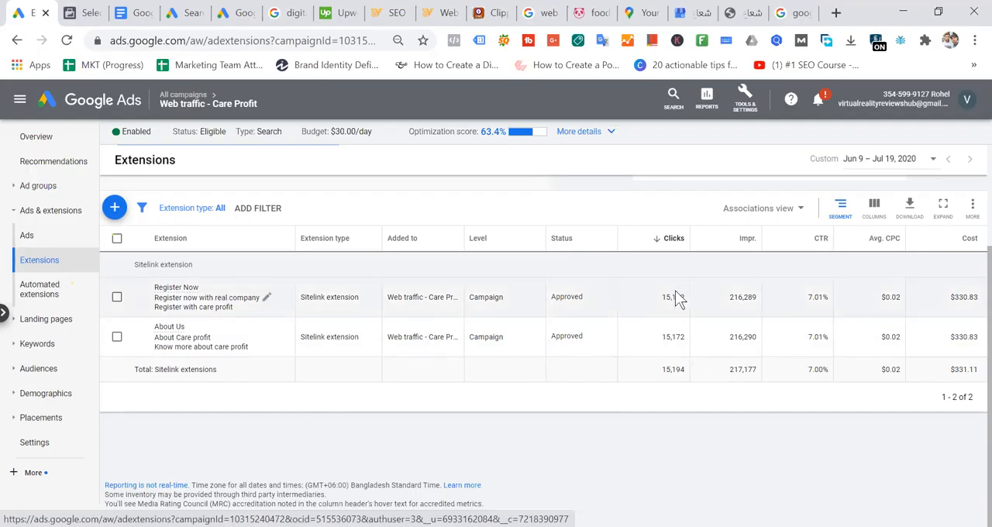
- Compare the clicks, CTR and average CPC of the Register Now and About Us sitelinks
drag(661, 296, 706, 294)
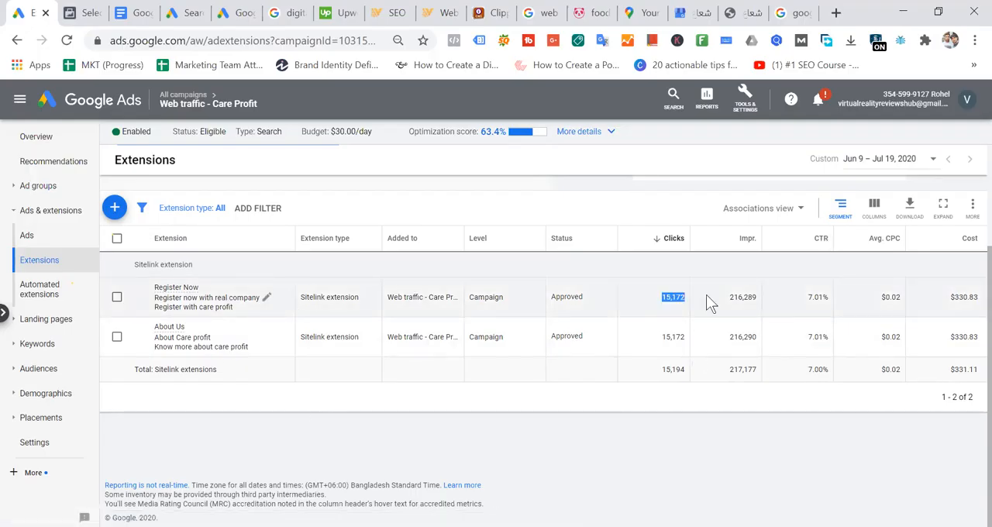
drag(662, 342, 692, 340)
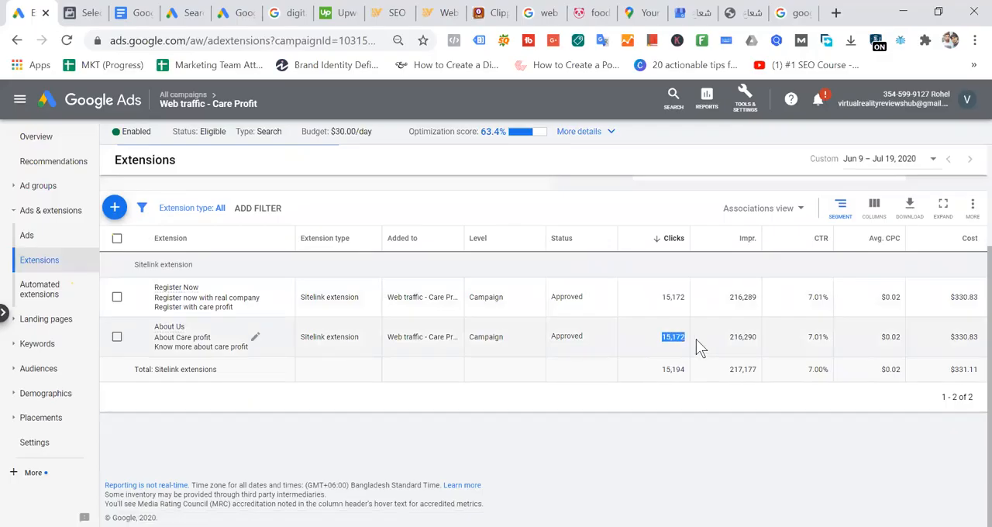
drag(806, 298, 834, 296)
drag(807, 338, 830, 350)
drag(878, 300, 934, 294)
drag(881, 343, 924, 341)
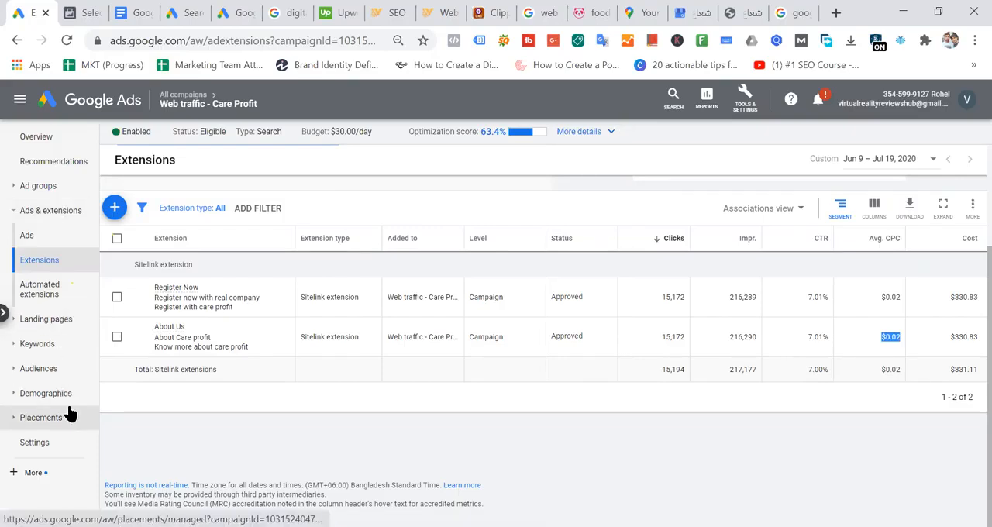
- Open the campaign settings and review the full list of targeted countries under Locations
click(49, 446)
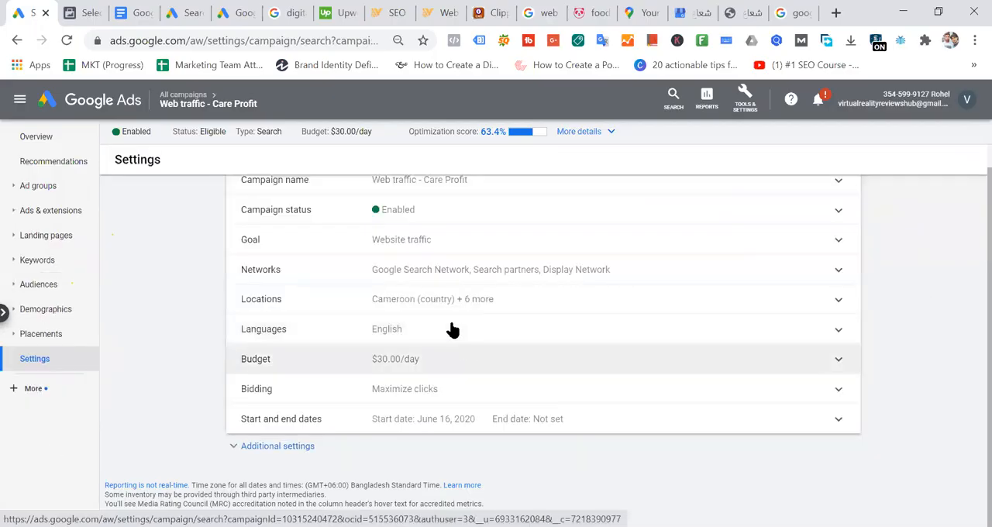
click(444, 303)
scroll(627, 370, down, 1)
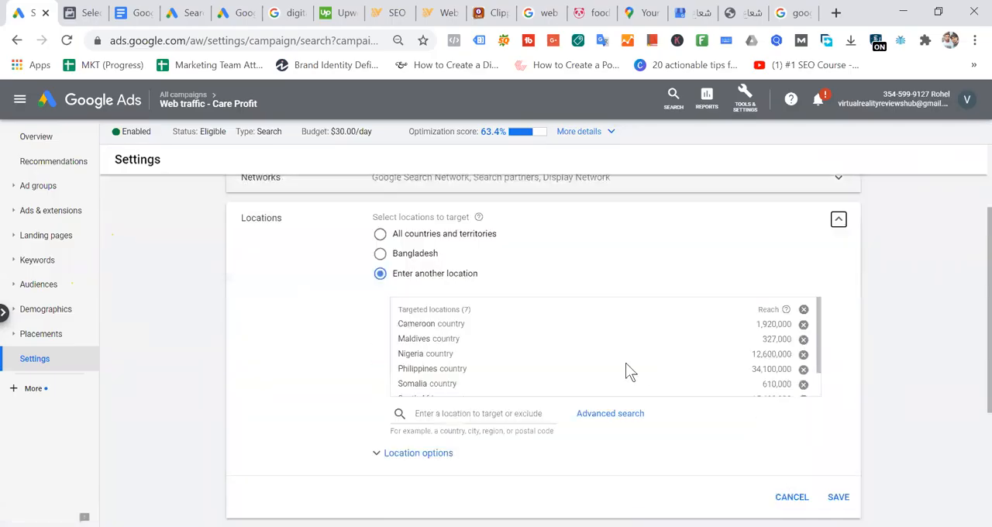
scroll(442, 352, down, 1)
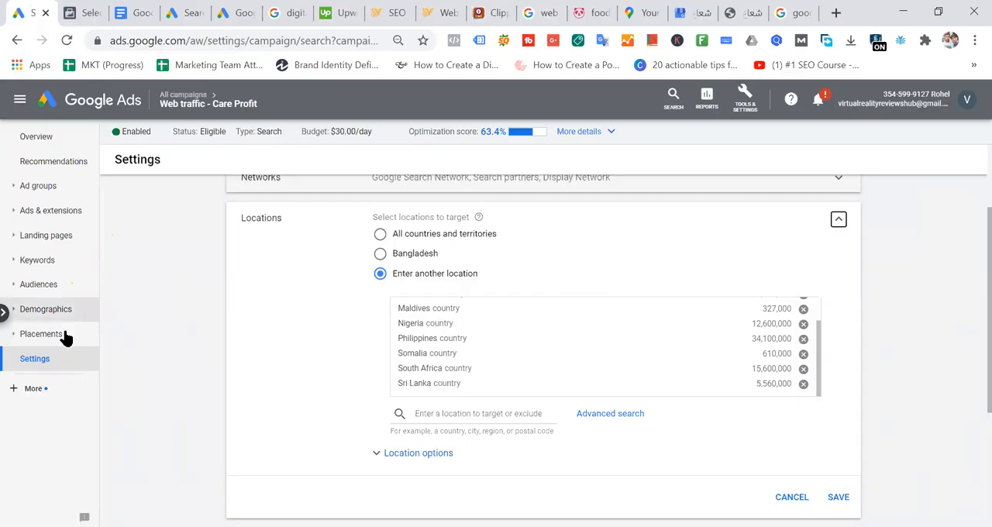
- Review the campaign's search keywords with their match types, clicks, costs and quality scores
click(43, 264)
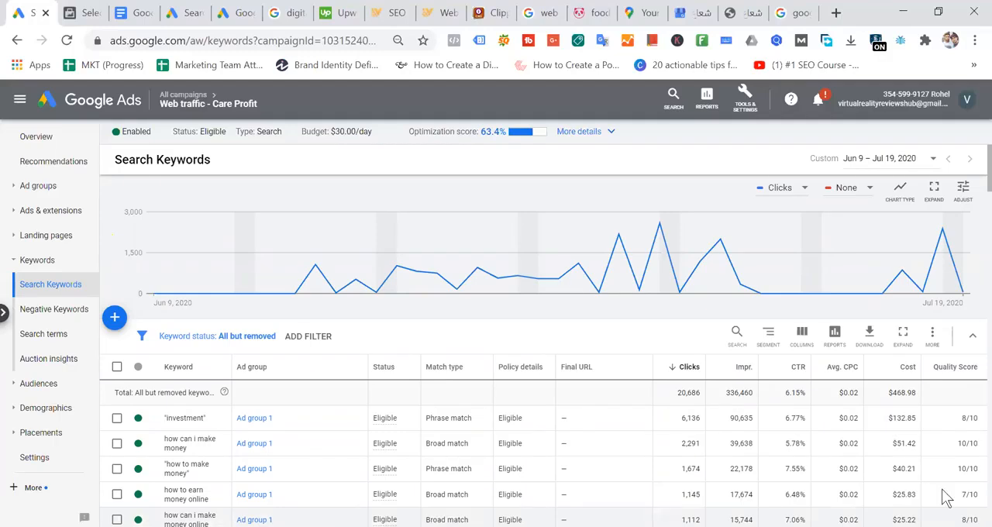
scroll(706, 336, down, 5)
scroll(687, 438, down, 10)
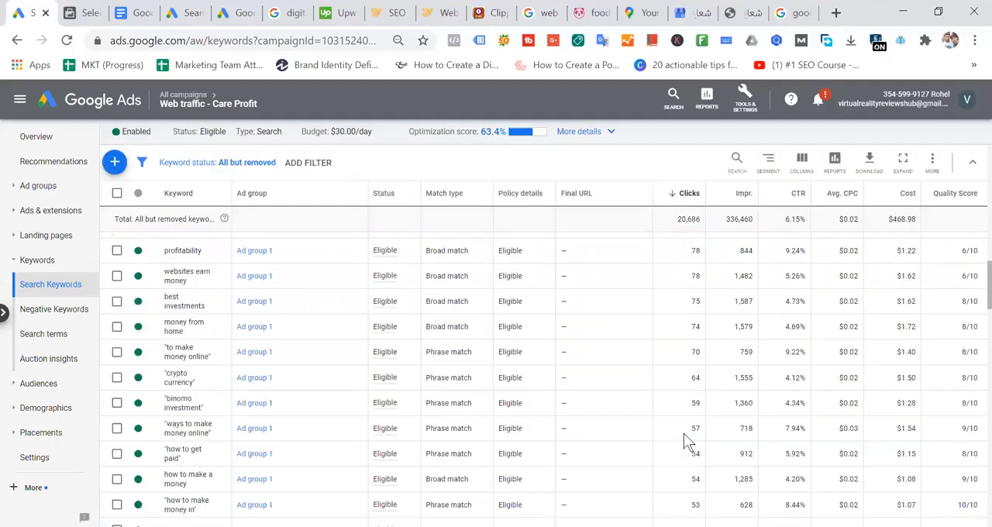
scroll(721, 434, up, 15)
scroll(968, 295, up, 3)
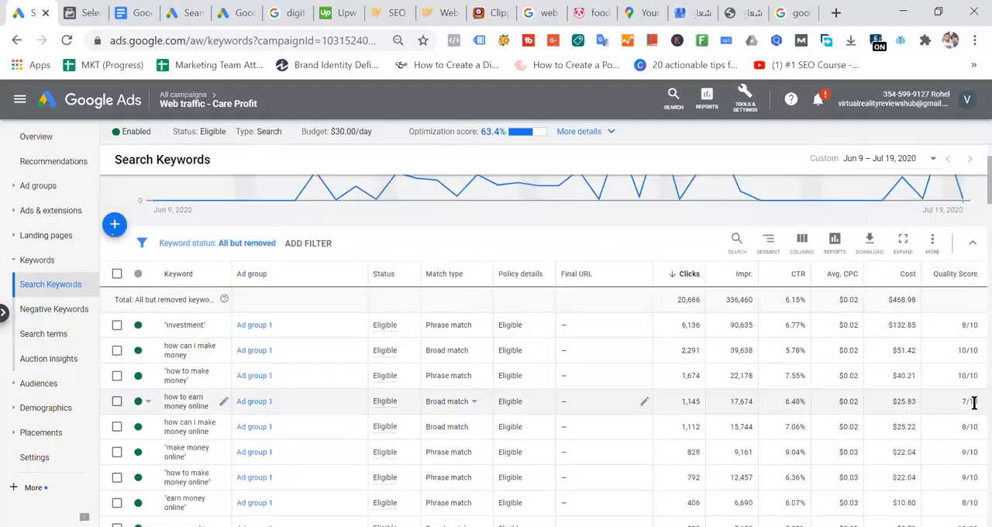
scroll(970, 403, down, 5)
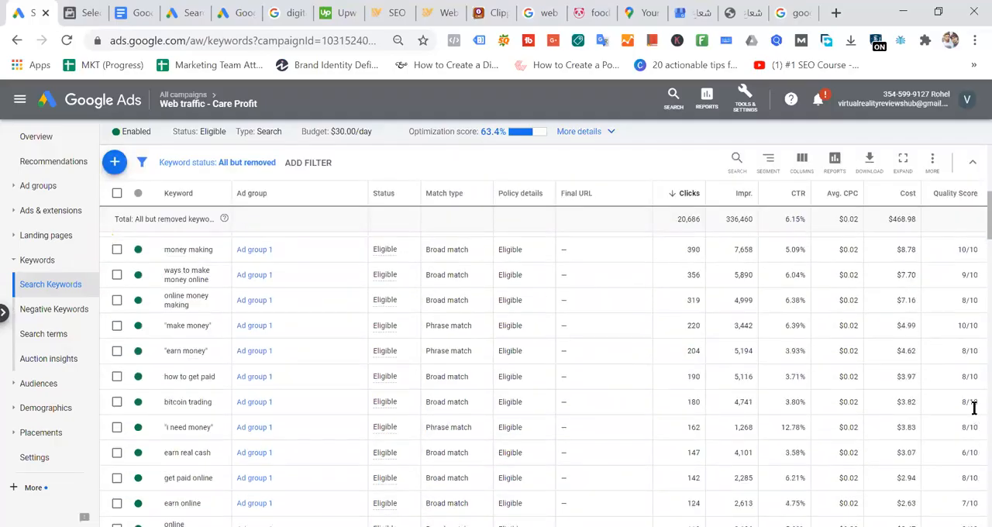
scroll(975, 410, down, 1)
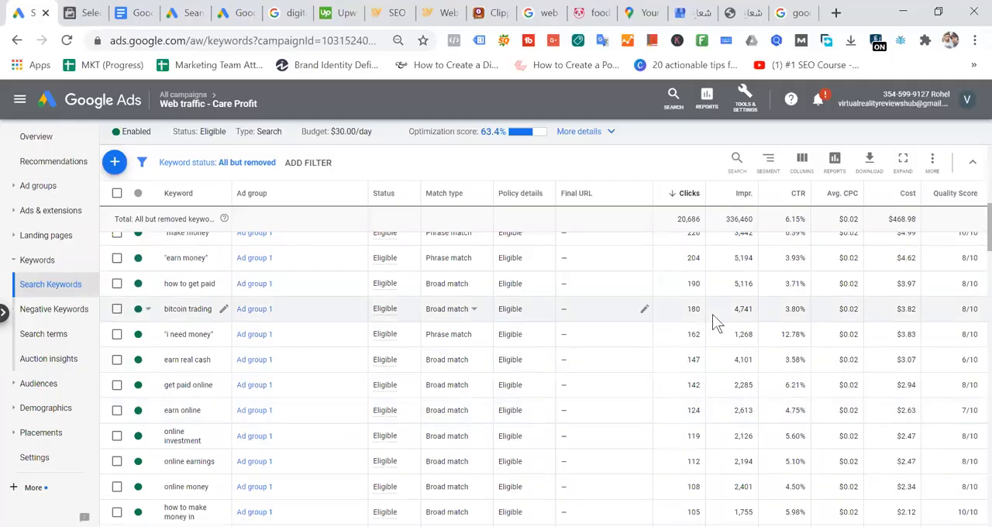
scroll(714, 316, up, 10)
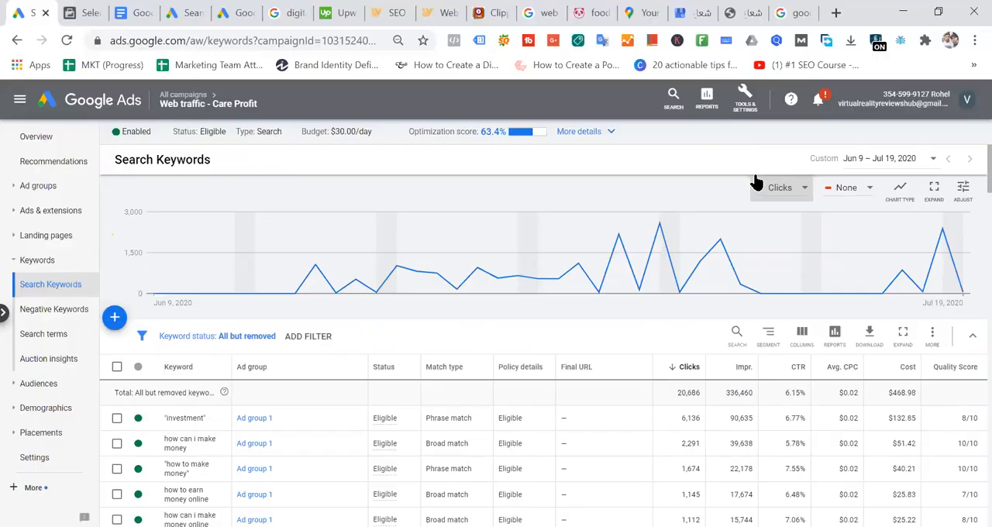
- Check the custom date range used for the keyword report and close the calendar without applying a change
click(875, 160)
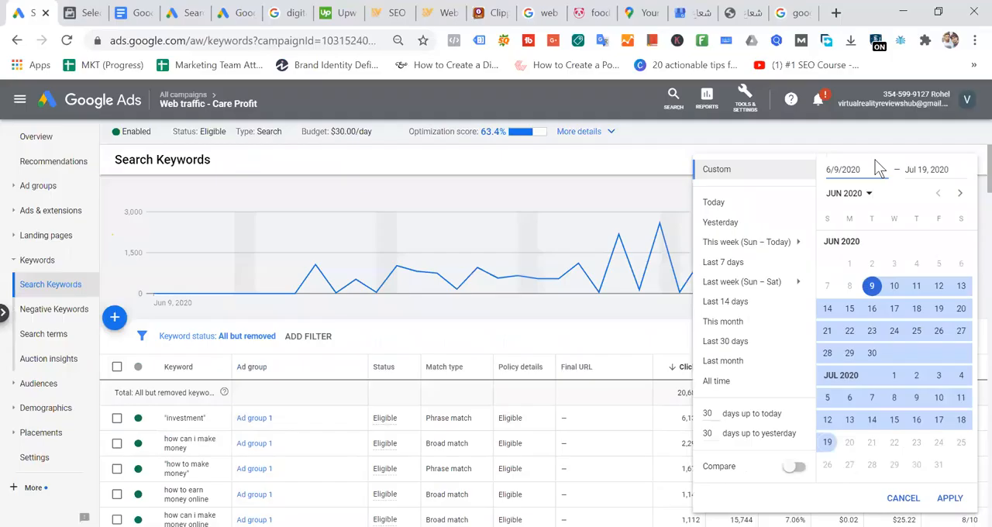
click(435, 167)
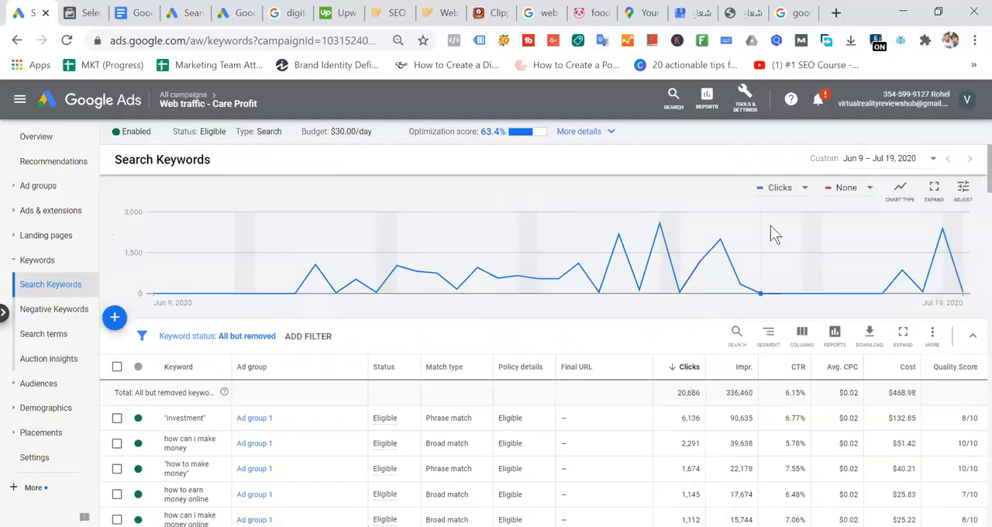
mouse_move(771, 227)
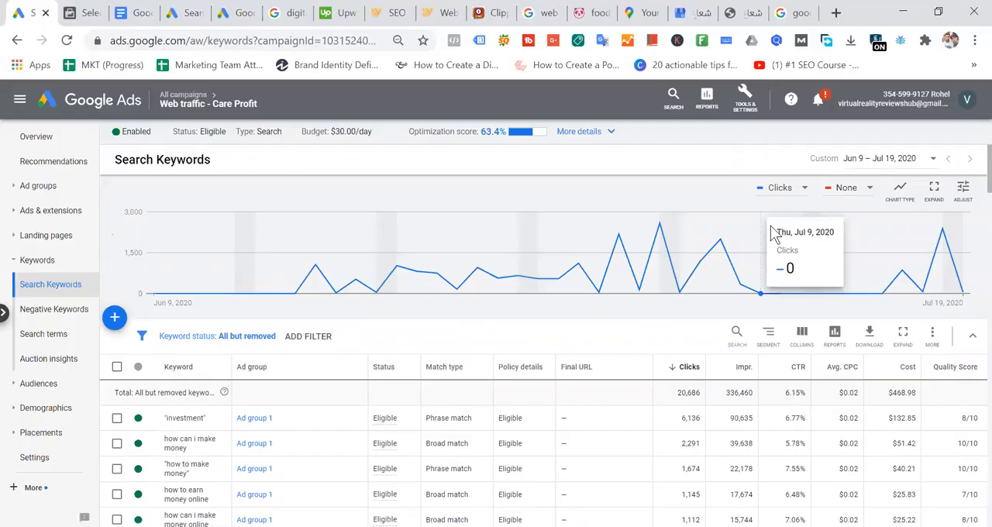
click(881, 160)
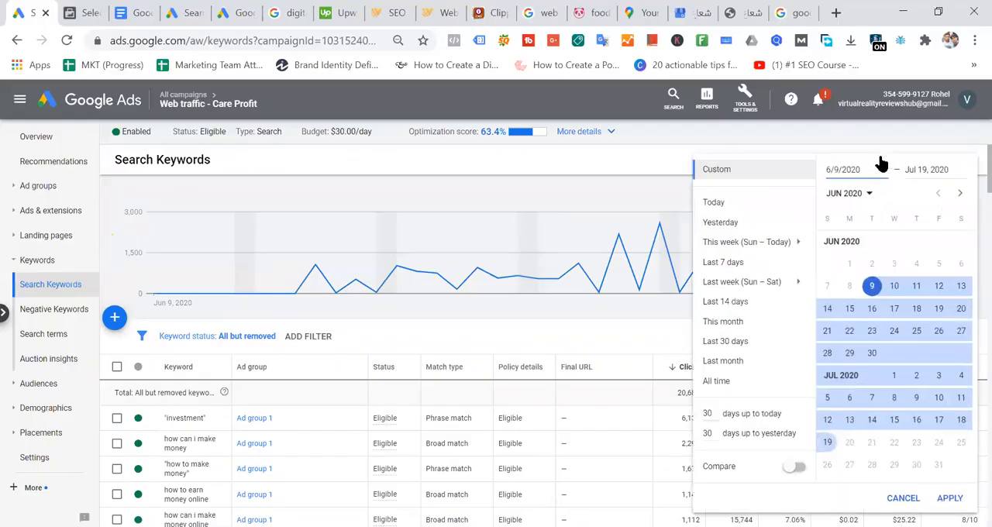
click(870, 289)
click(609, 166)
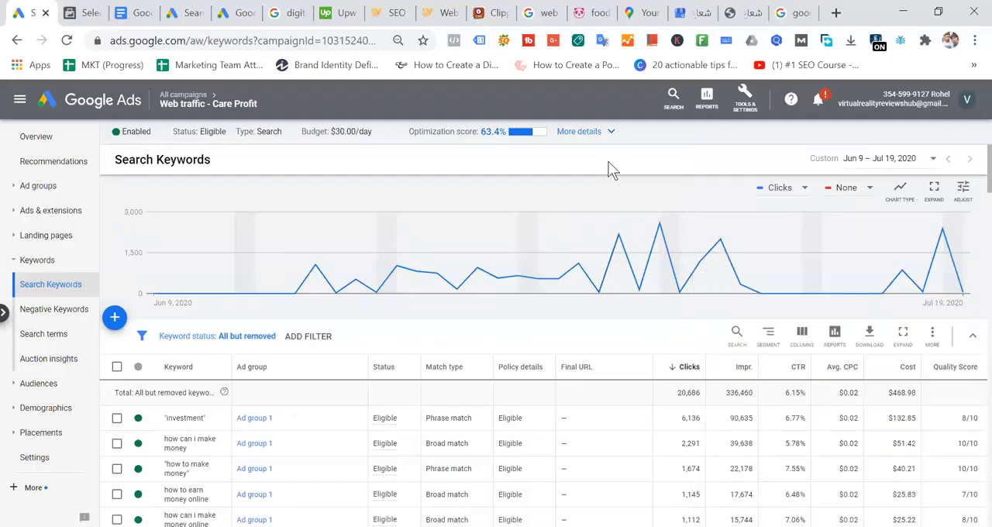